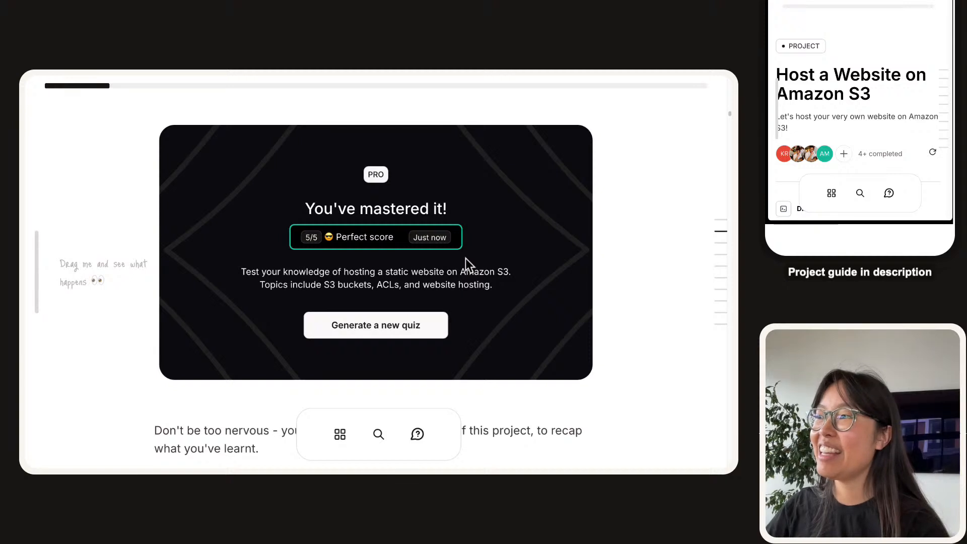
- Read the project guide from the quiz card down to the introduction of Step #1, Create a bucket in Amazon S3
scroll(465, 258, "down", 1)
scroll(466, 258, "down", 1)
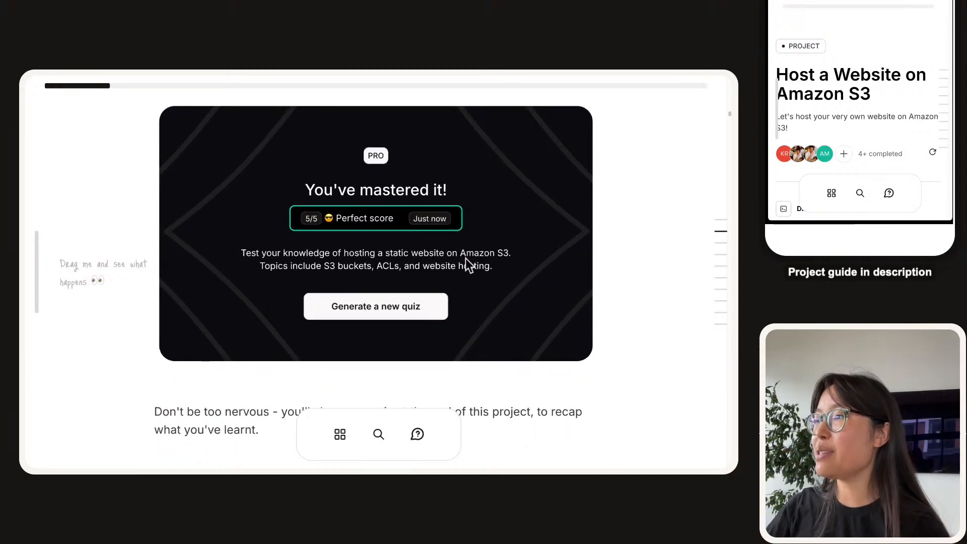
scroll(466, 258, "down", 1)
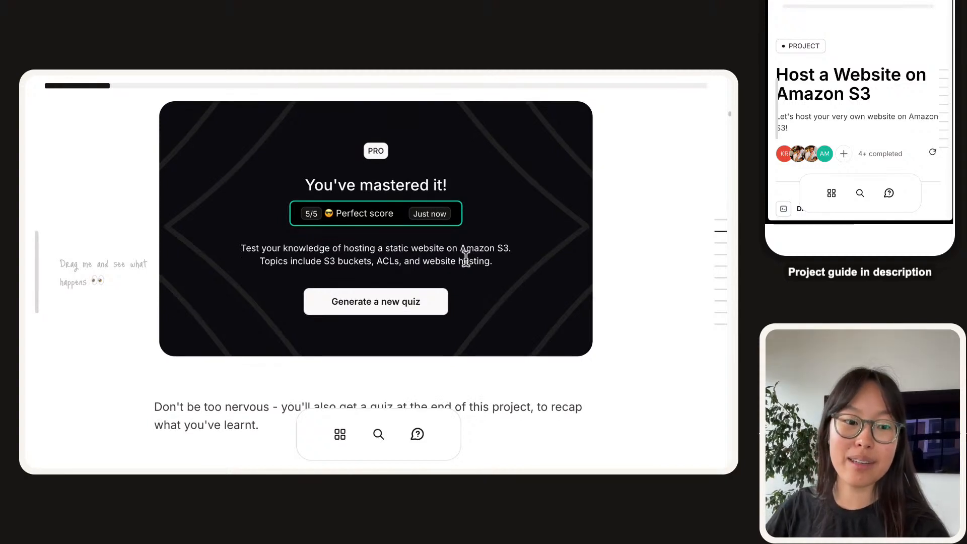
scroll(466, 259, "down", 5)
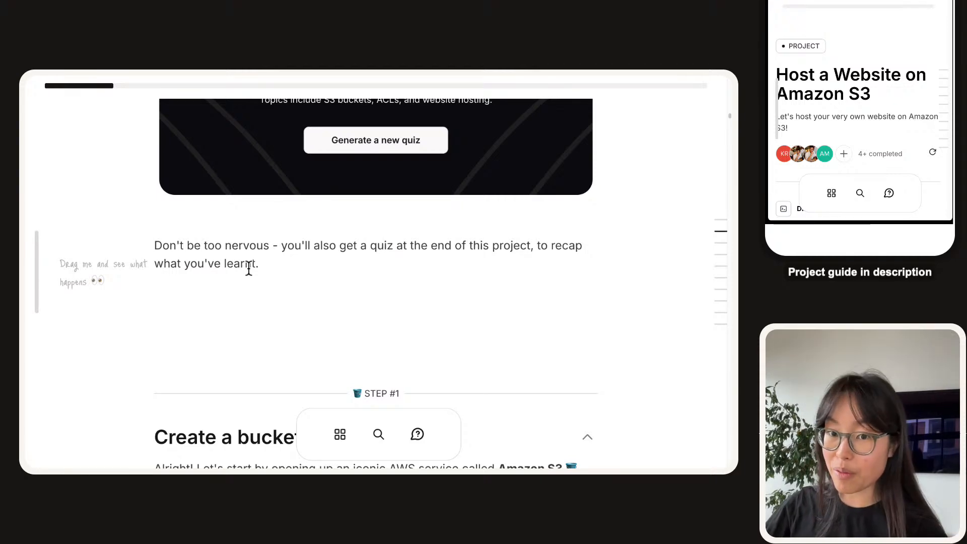
scroll(249, 270, "down", 5)
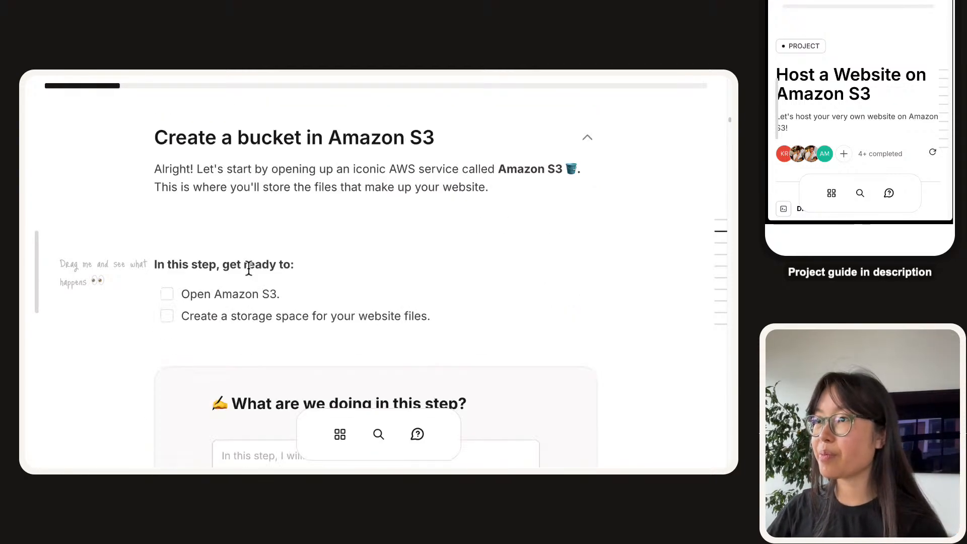
mouse_move(160, 73)
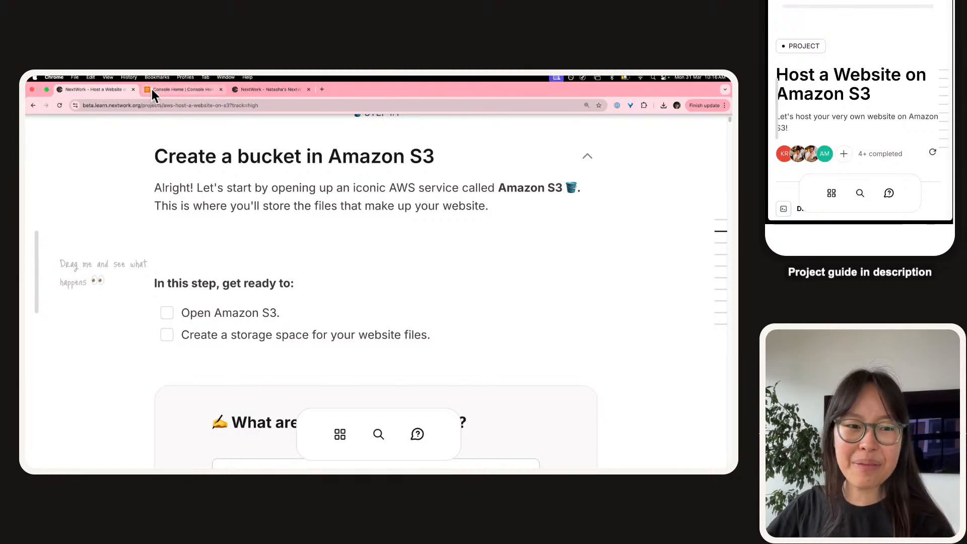
left_click(103, 95)
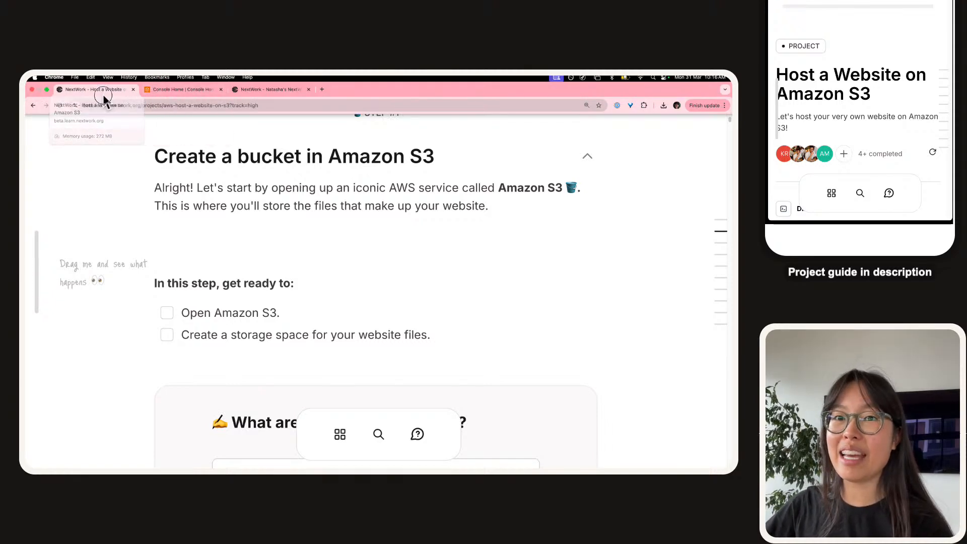
- Switch to the AWS console and search for "amazon s3" to find the S3 service
left_click(183, 90)
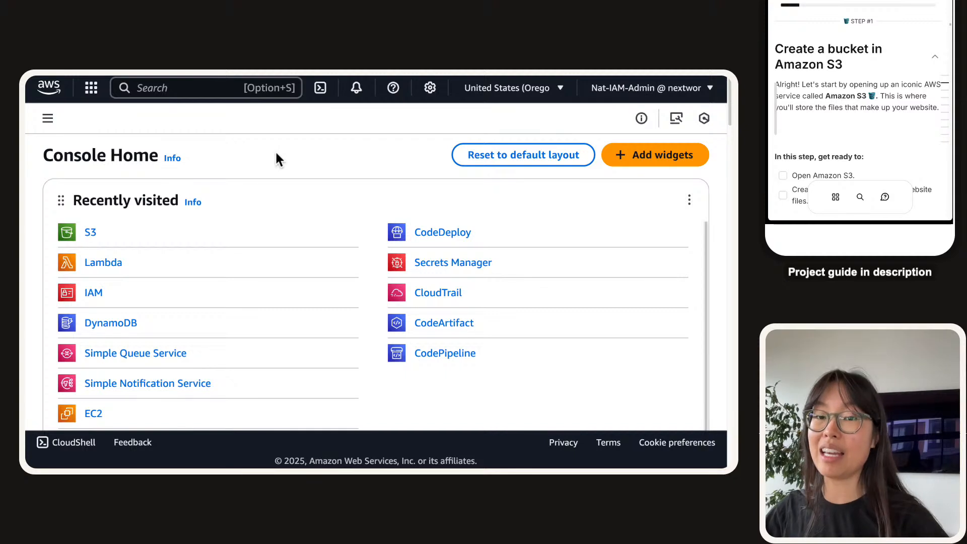
left_click(207, 91)
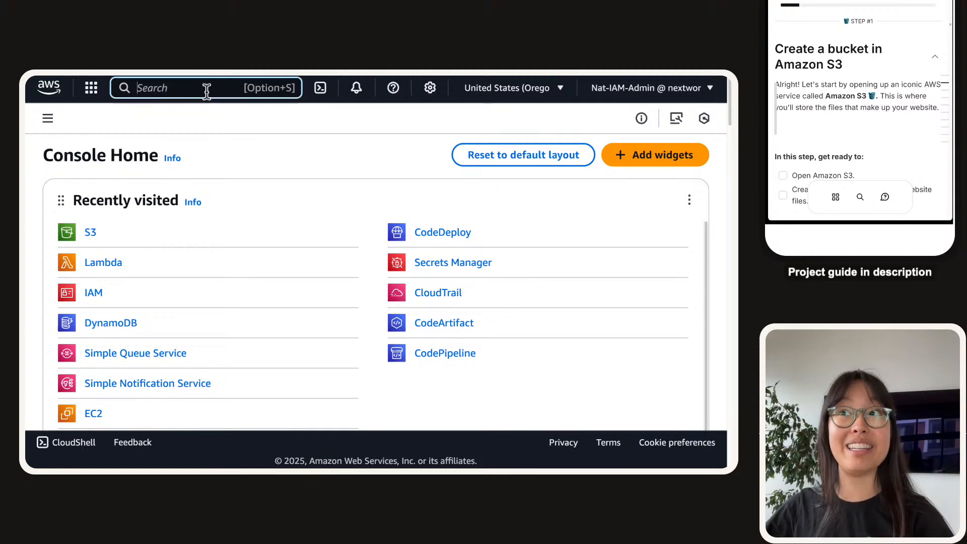
type("amazon s3")
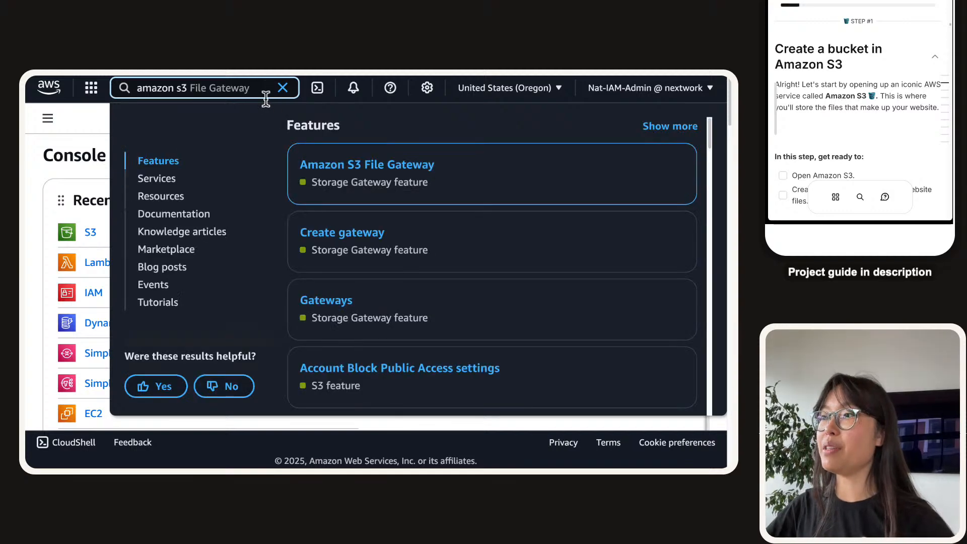
scroll(315, 164, "down", 3)
scroll(315, 164, "down", 3)
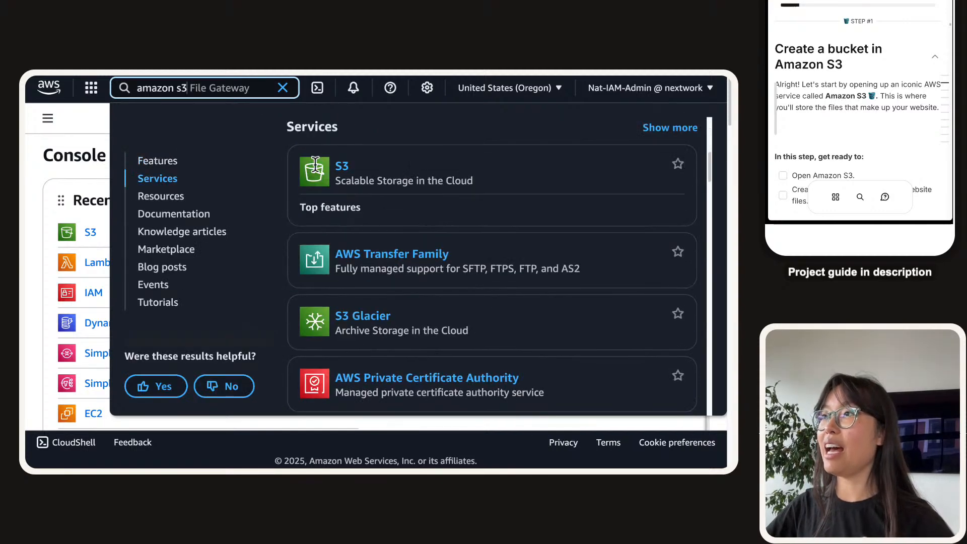
mouse_move(322, 164)
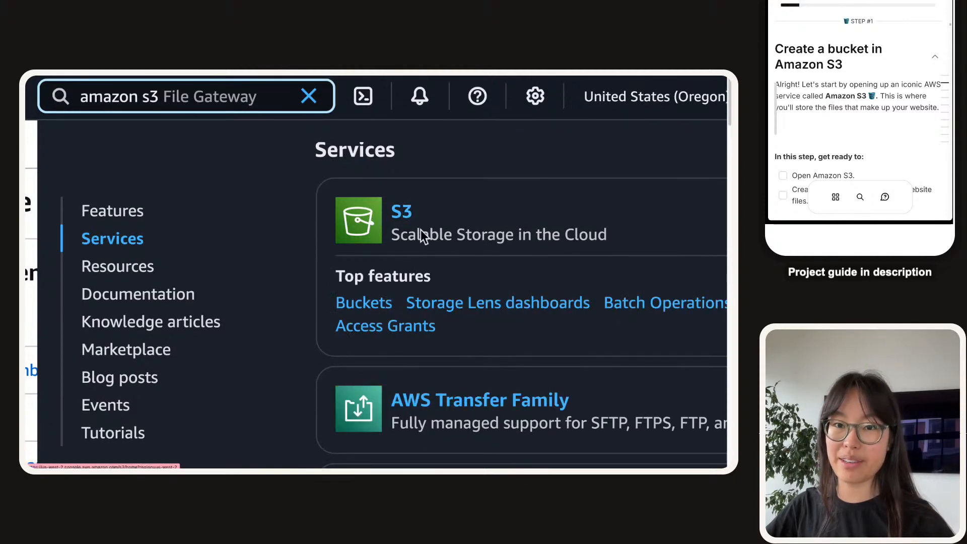
- In the project guide's Step #1 checklist, mark "Open Amazon S3" and "Create a storage space for your website files" as complete
scroll(871, 66, "down", 2)
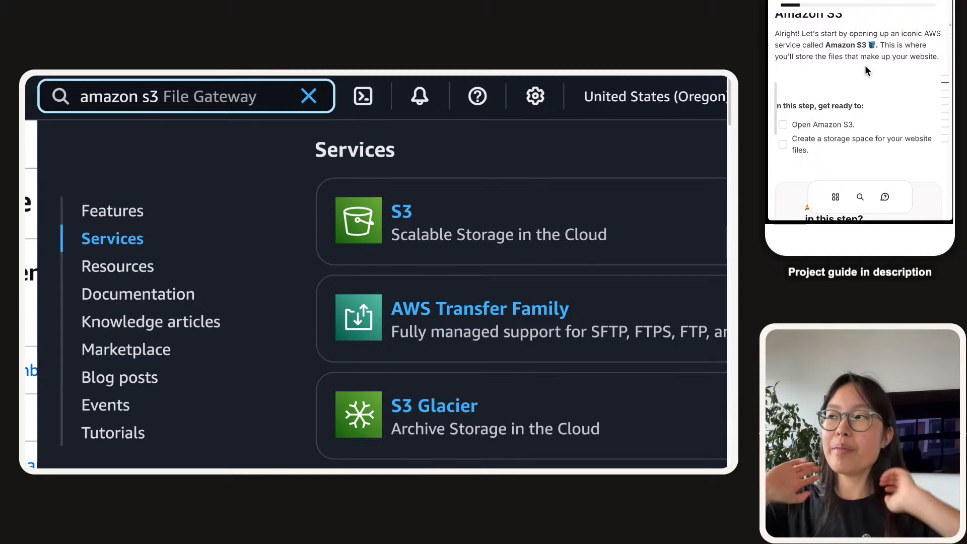
scroll(865, 66, "down", 2)
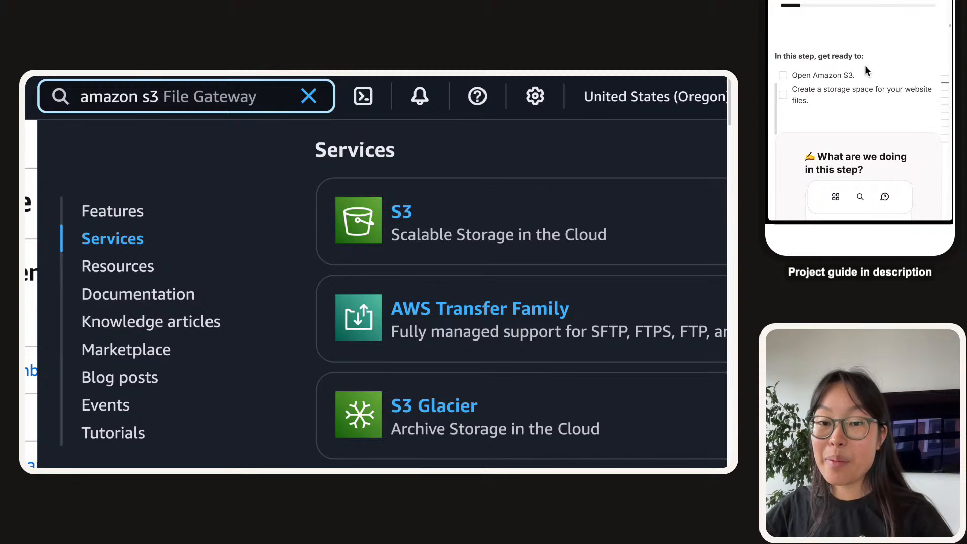
left_click(785, 76)
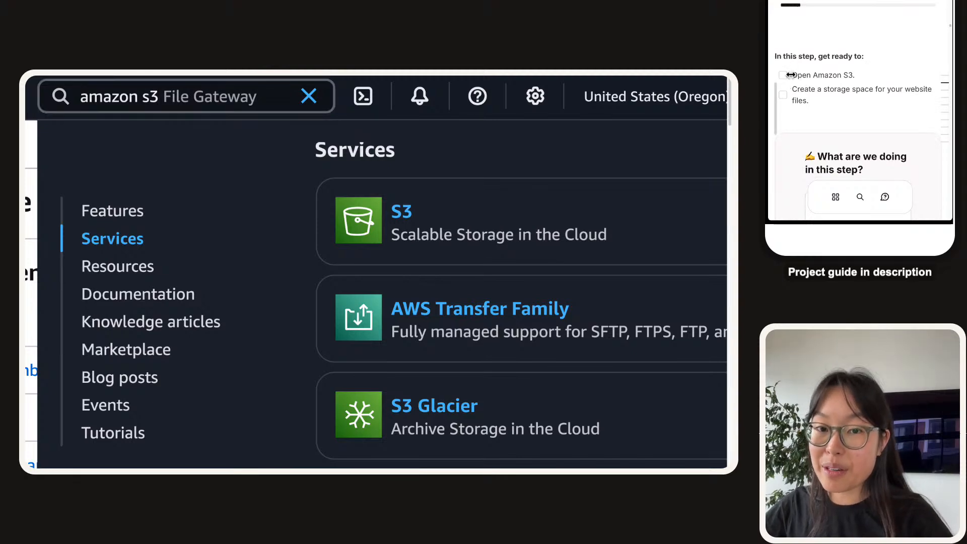
key("super+minus")
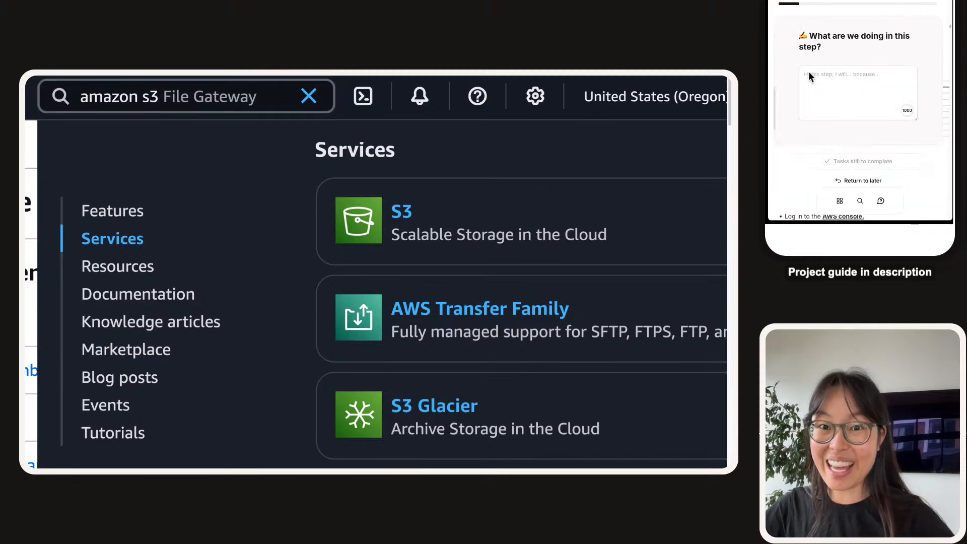
scroll(809, 75, "up", 3)
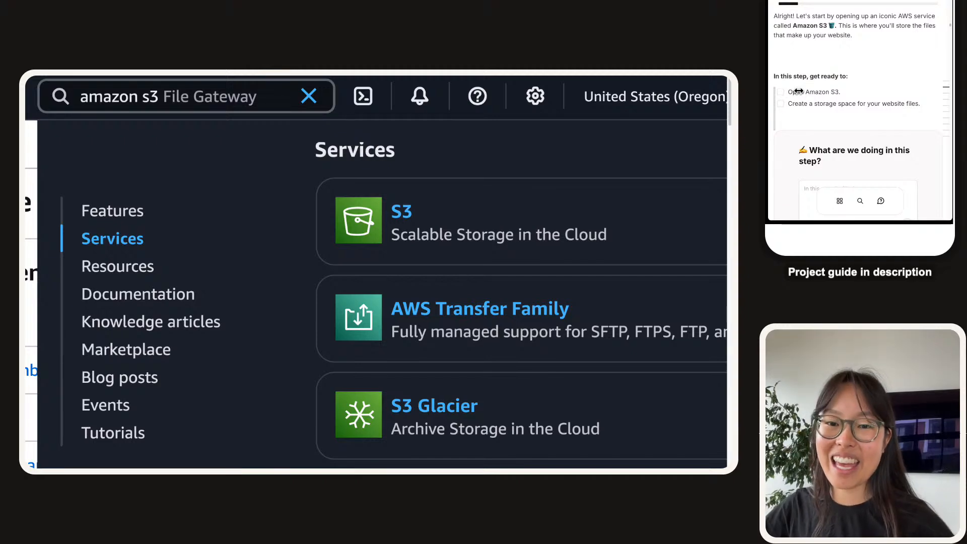
scroll(799, 92, "down", 2)
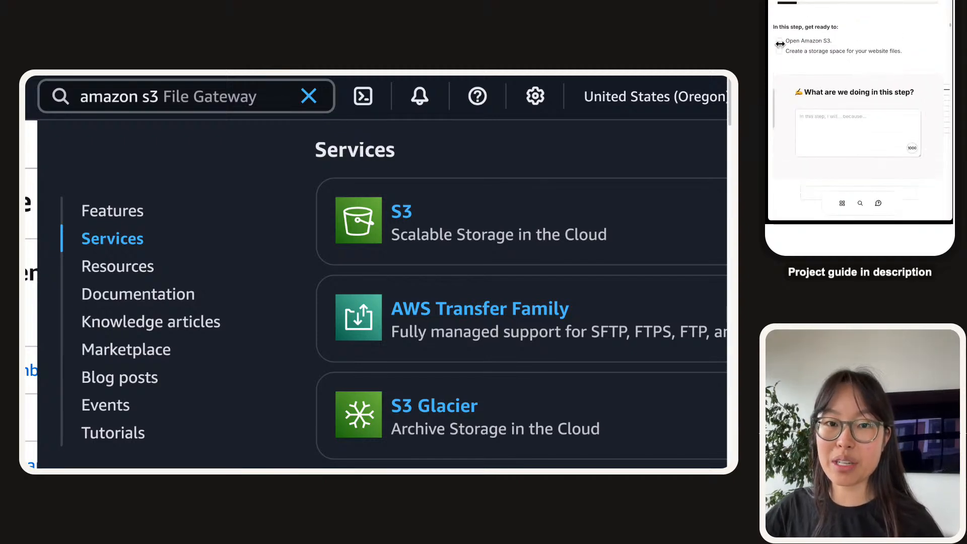
key("super+minus")
scroll(796, 48, "up", 1)
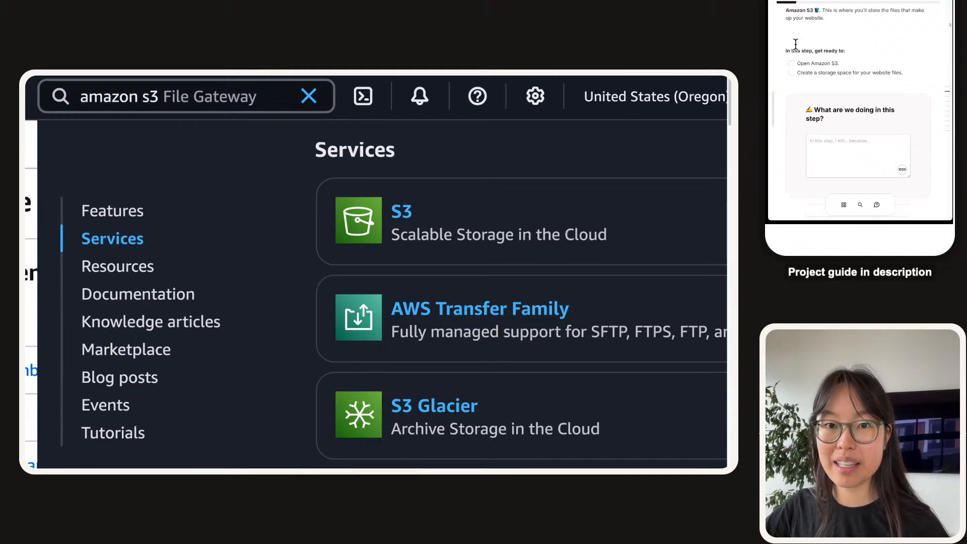
left_click(792, 70)
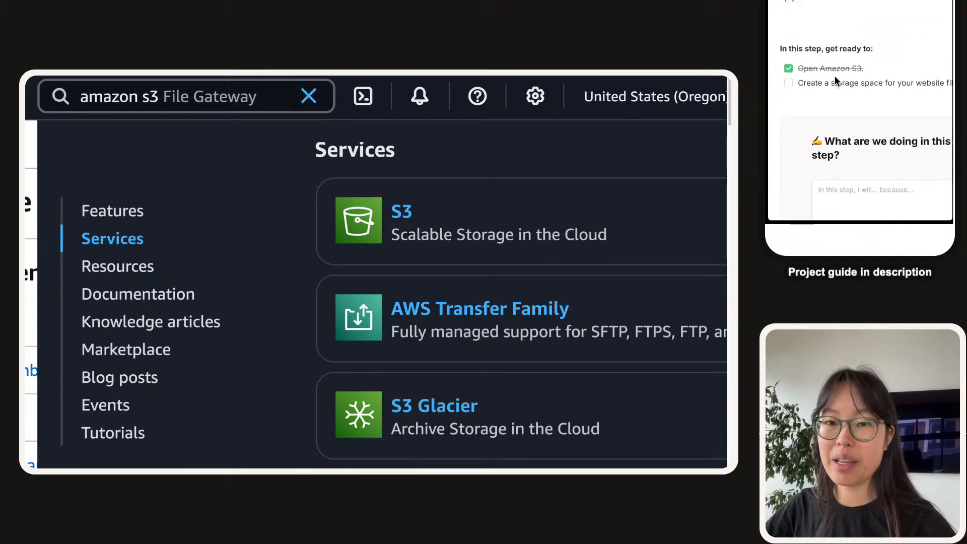
left_click(793, 82)
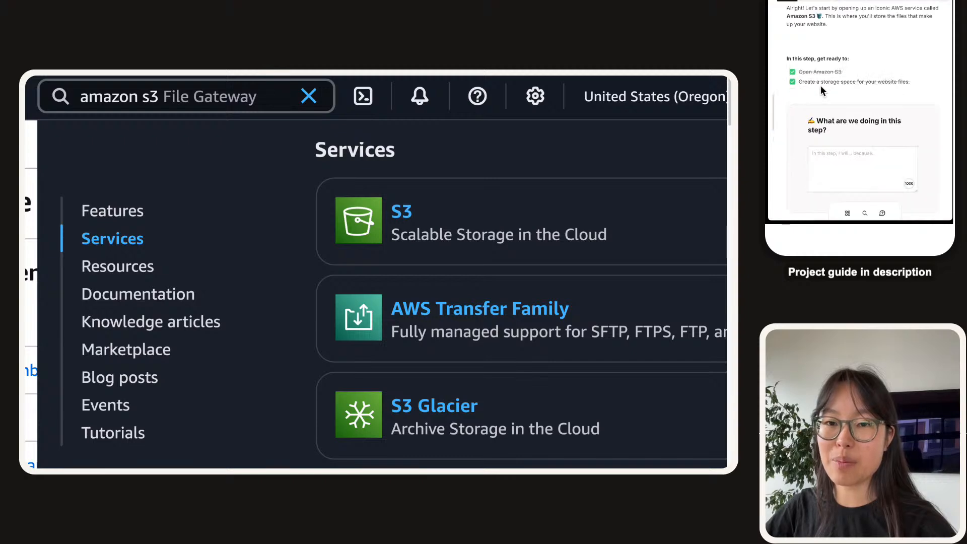
- Answer the step question with "In this step, we will open up S3 and then create a storage space inside to start storing website files." and submit it
scroll(821, 90, "down", 2)
left_click(851, 103)
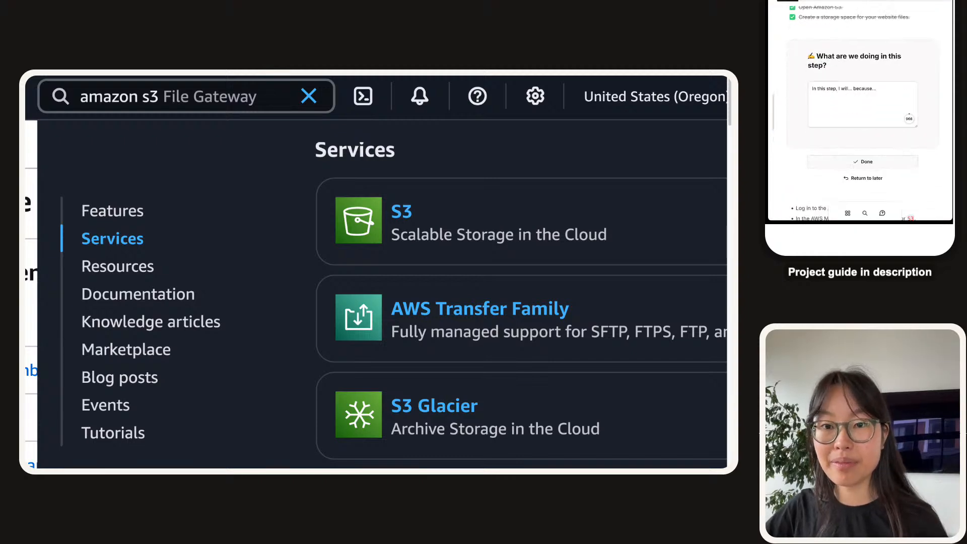
triple_click(871, 87)
type("In")
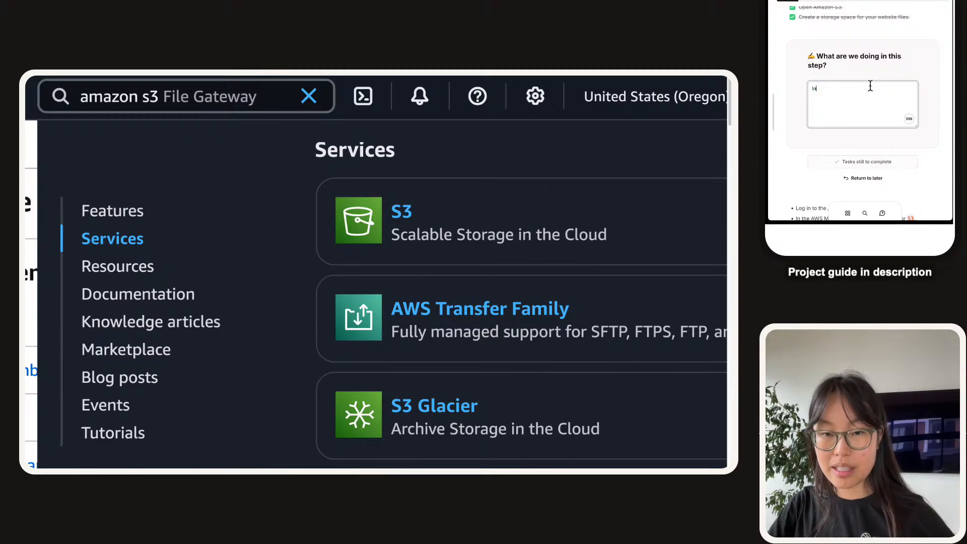
type(" this step, we will open u")
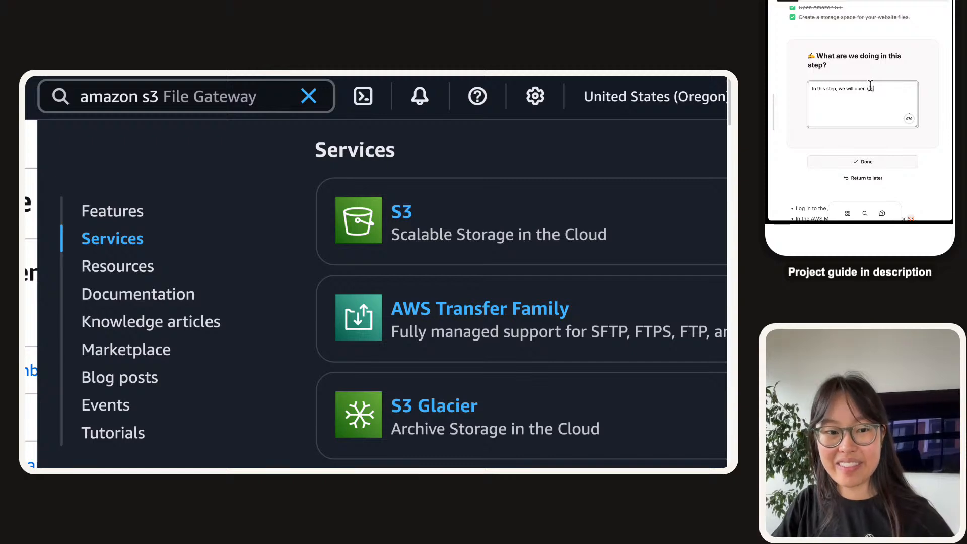
type("p S3 and then ")
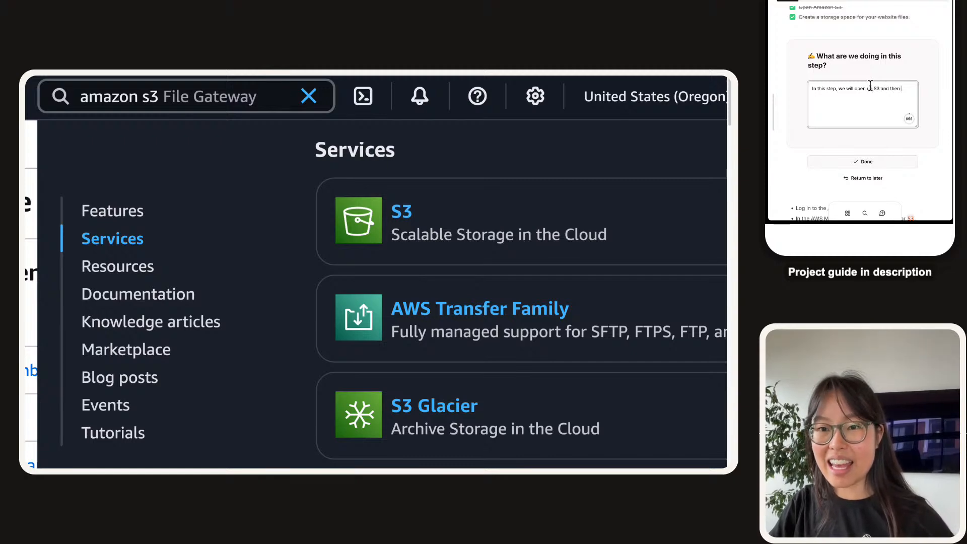
type("create a storage ")
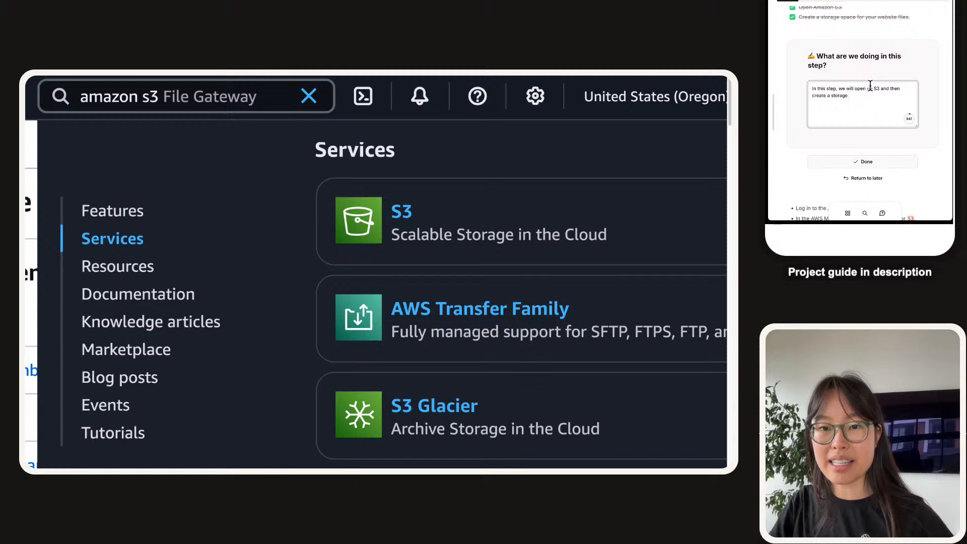
type("space inside to st")
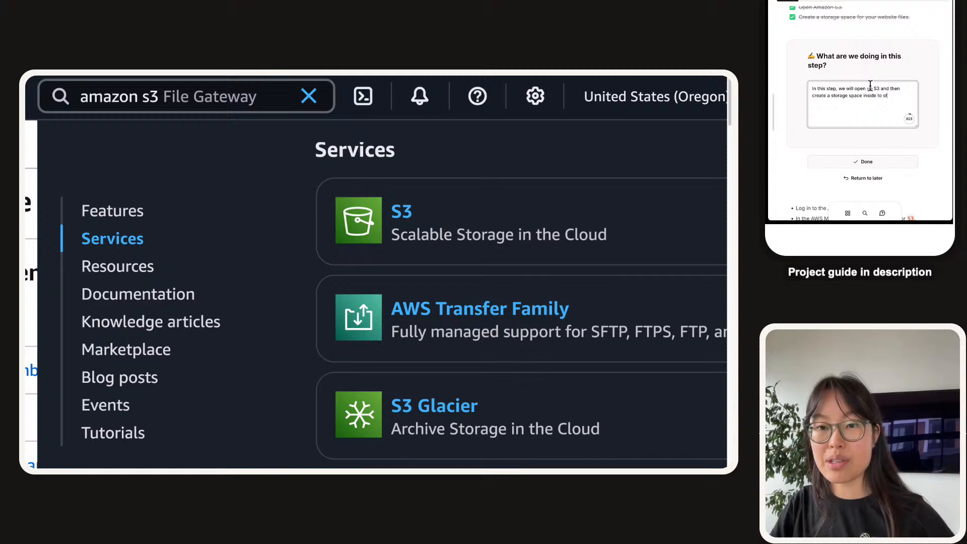
type("art web")
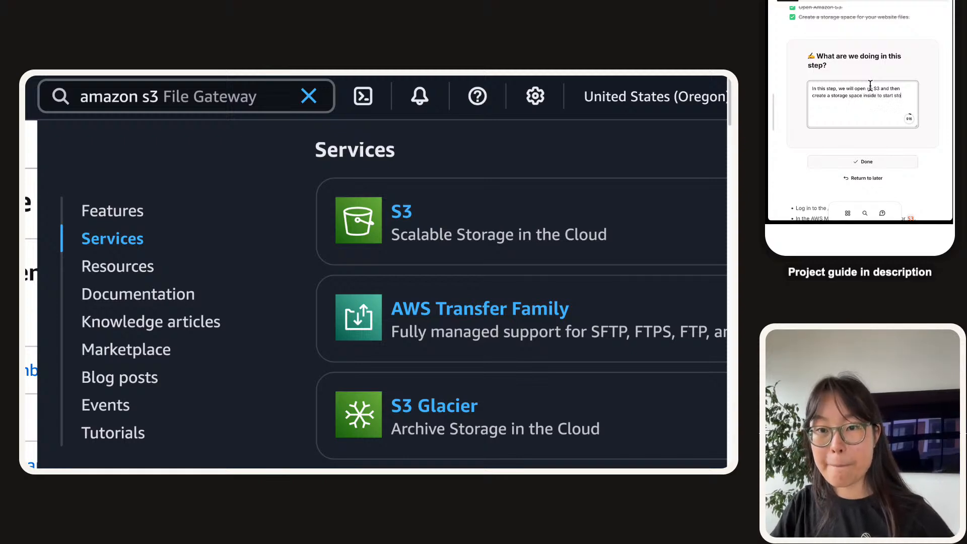
type("ring websi")
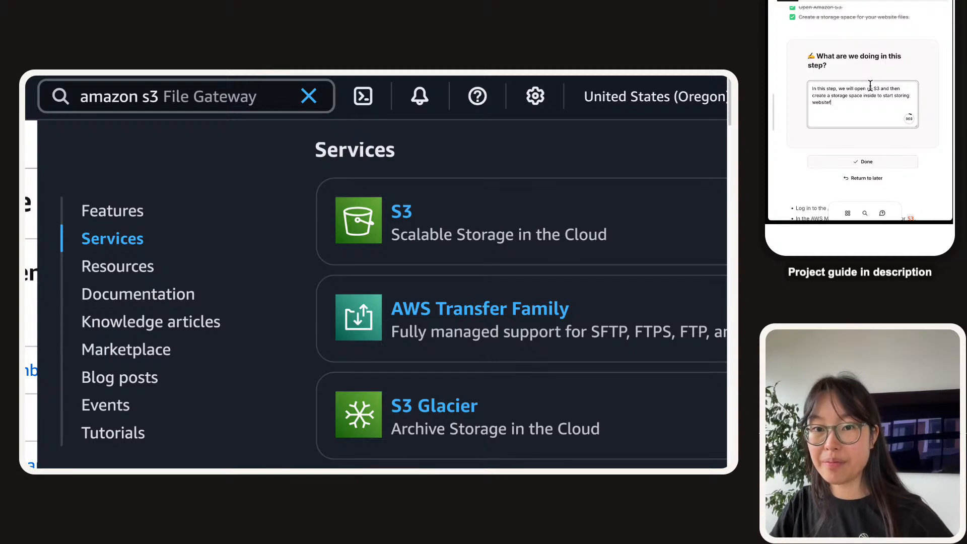
type("te file.")
type(".")
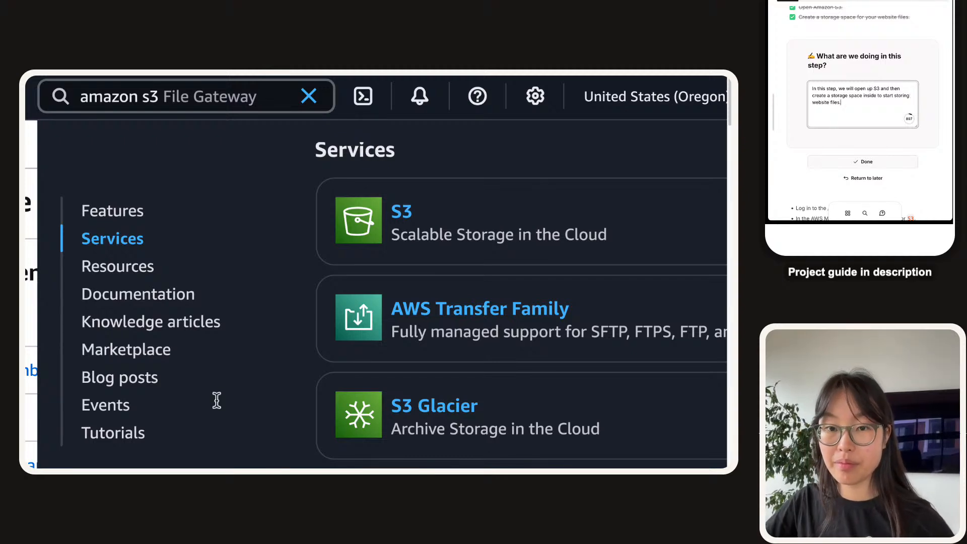
left_click(814, 162)
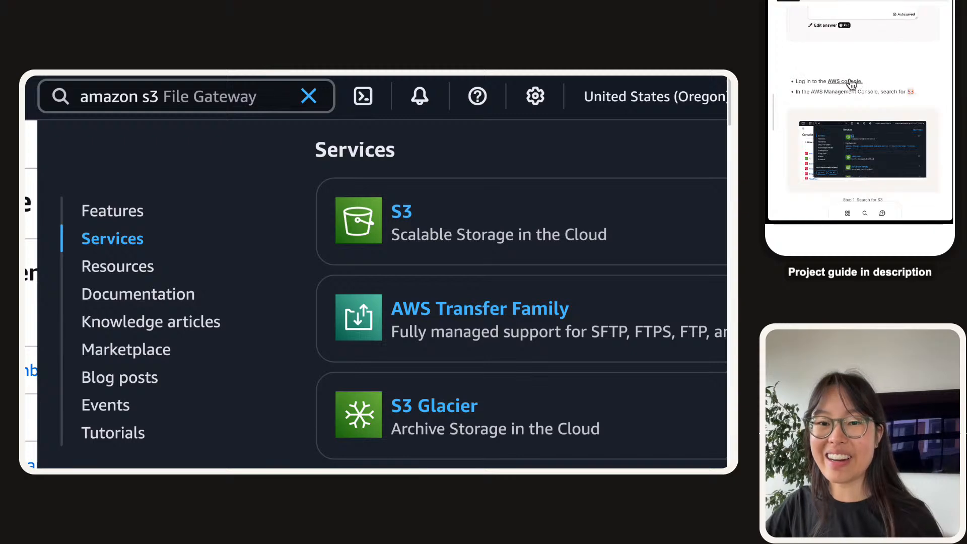
- Read the guide's instructions on logging in to the AWS console, searching for S3, selecting a Region and naming the bucket
scroll(851, 86, "down", 1)
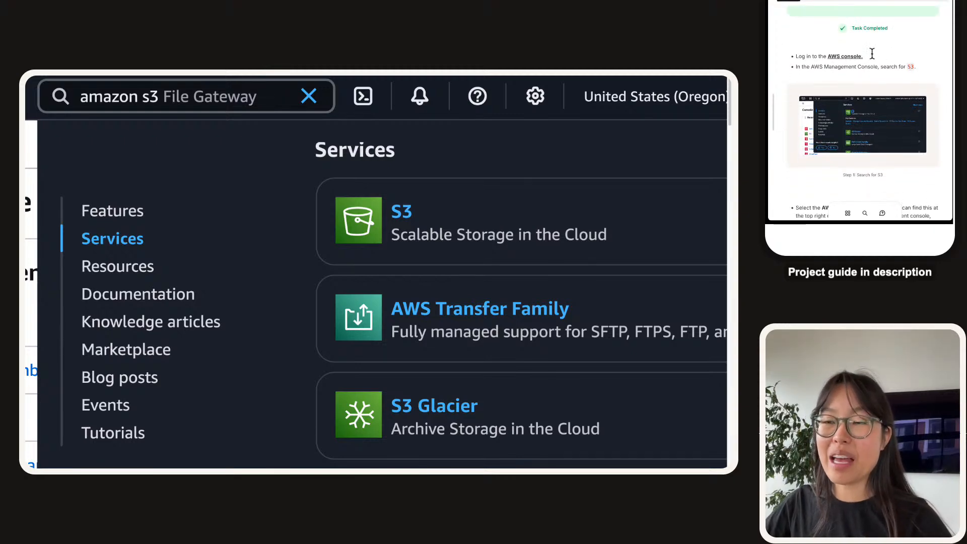
mouse_move(538, 80)
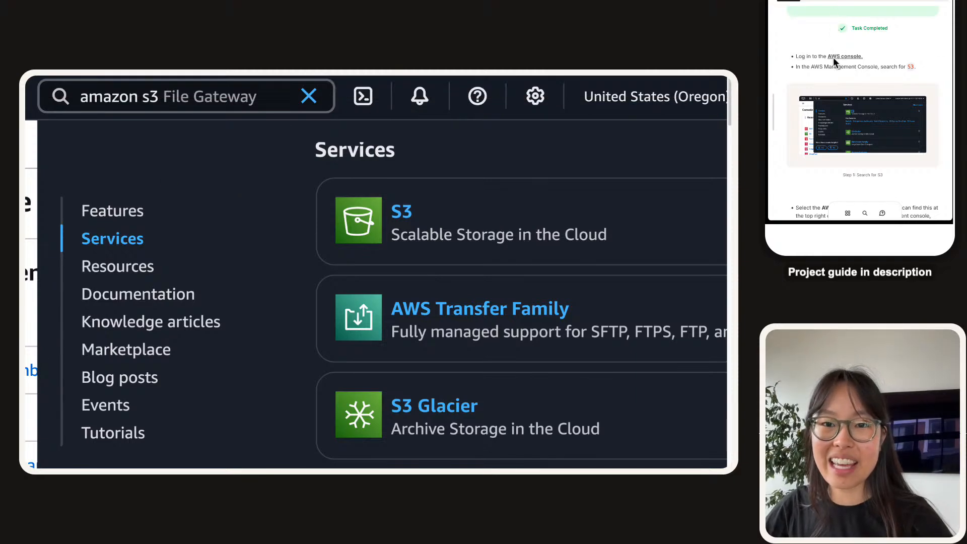
double_click(814, 56)
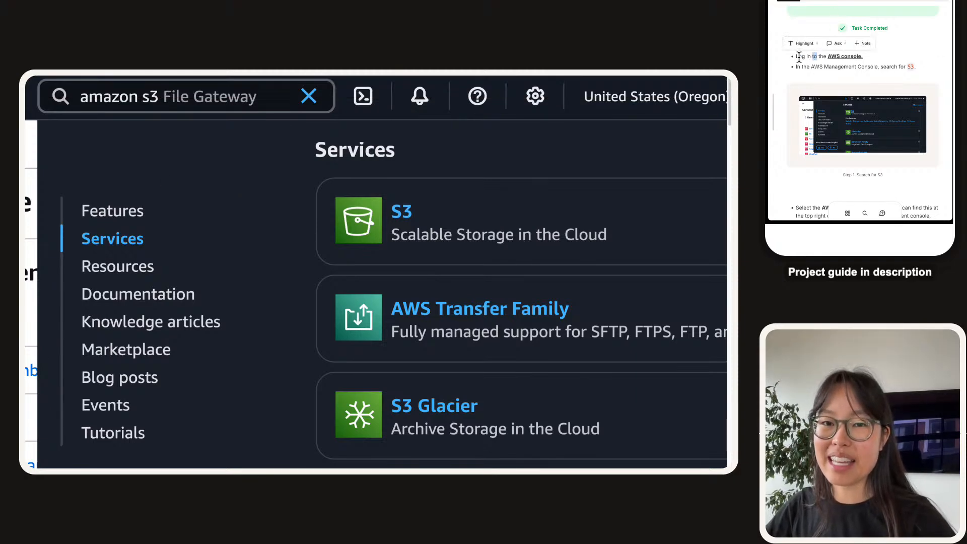
left_click_drag(795, 57, 872, 59)
left_click(861, 67)
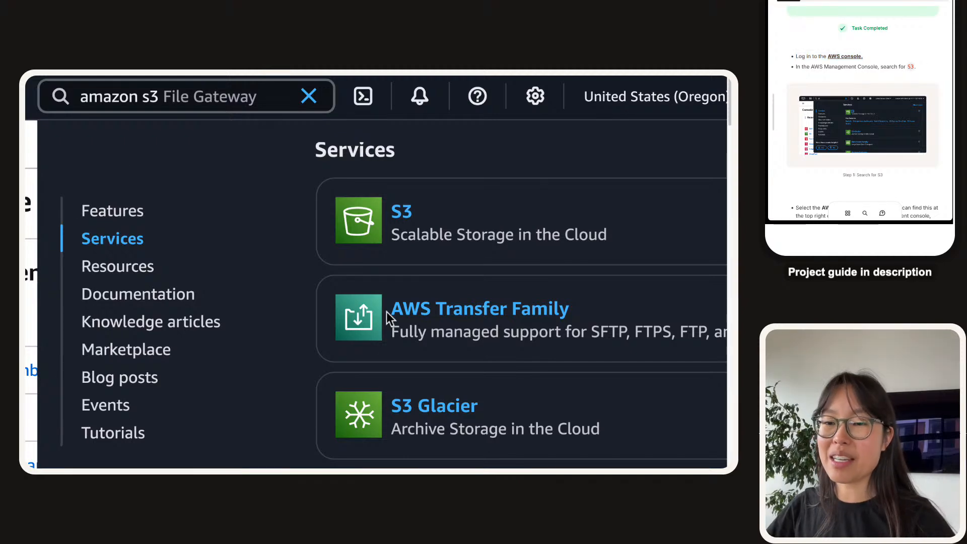
scroll(892, 89, "down", 5)
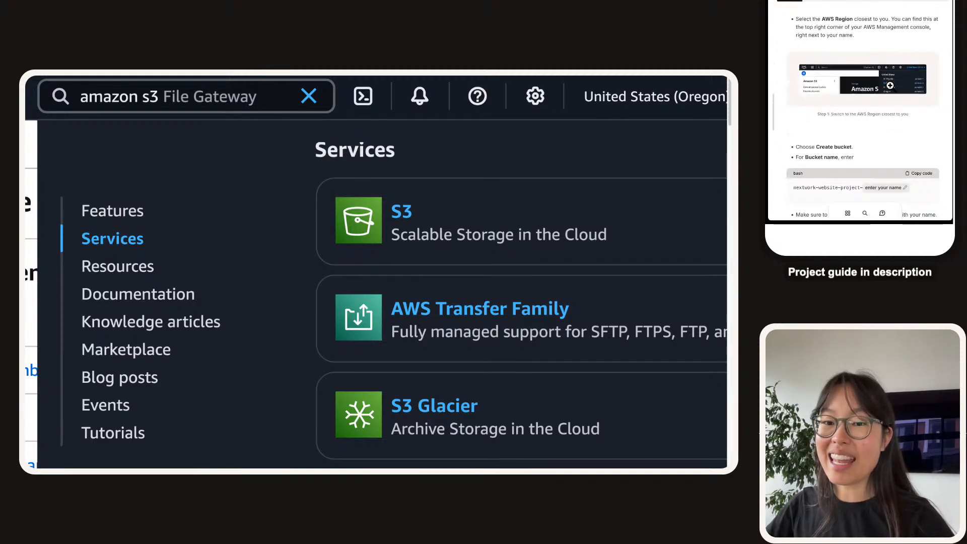
- Open the S3 service from the search results, go to General purpose buckets, and collapse the side navigation
left_click(407, 213)
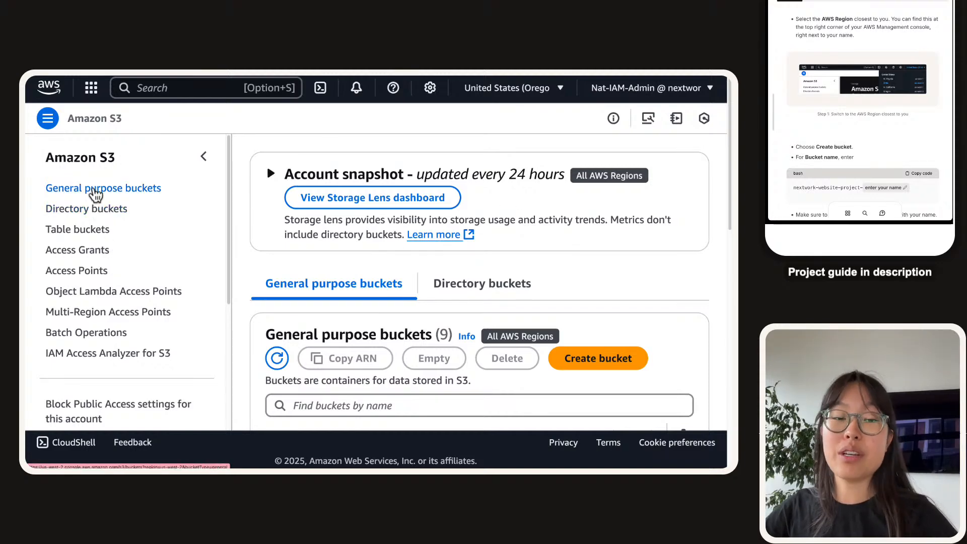
scroll(86, 213, "down", 5)
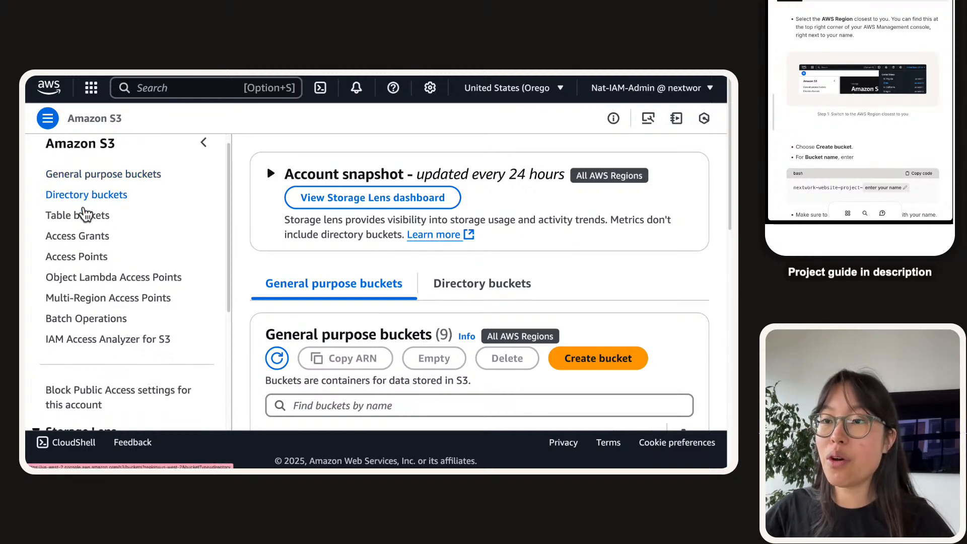
scroll(90, 332, "up", 5)
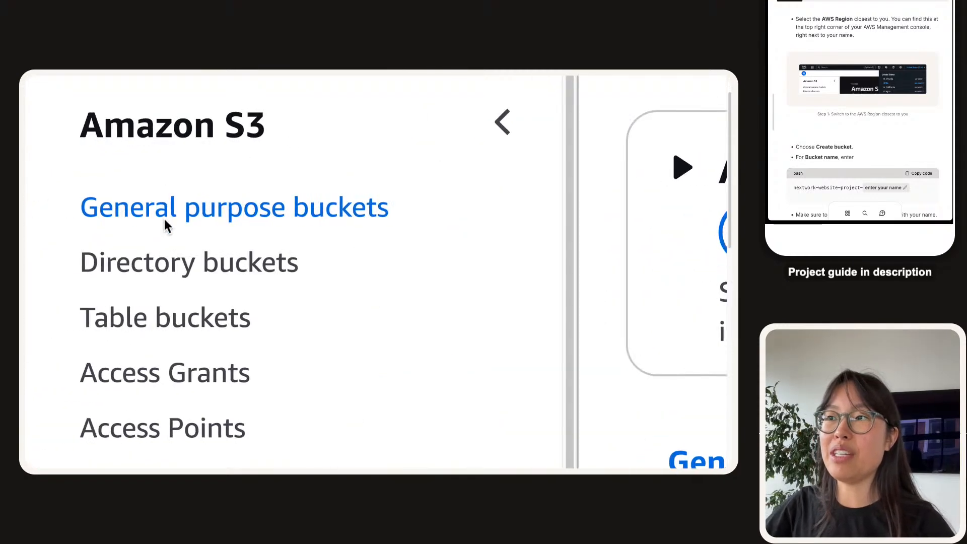
left_click(294, 207)
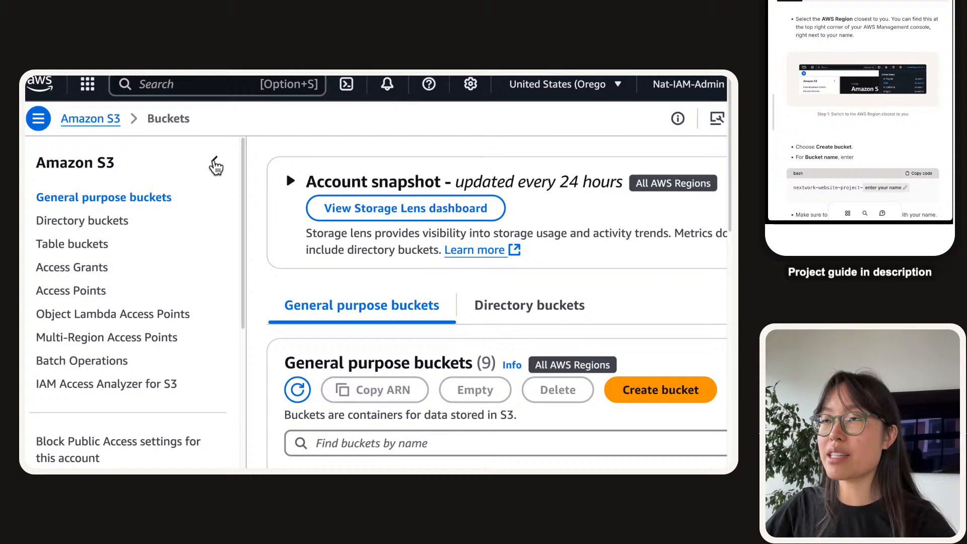
left_click(215, 164)
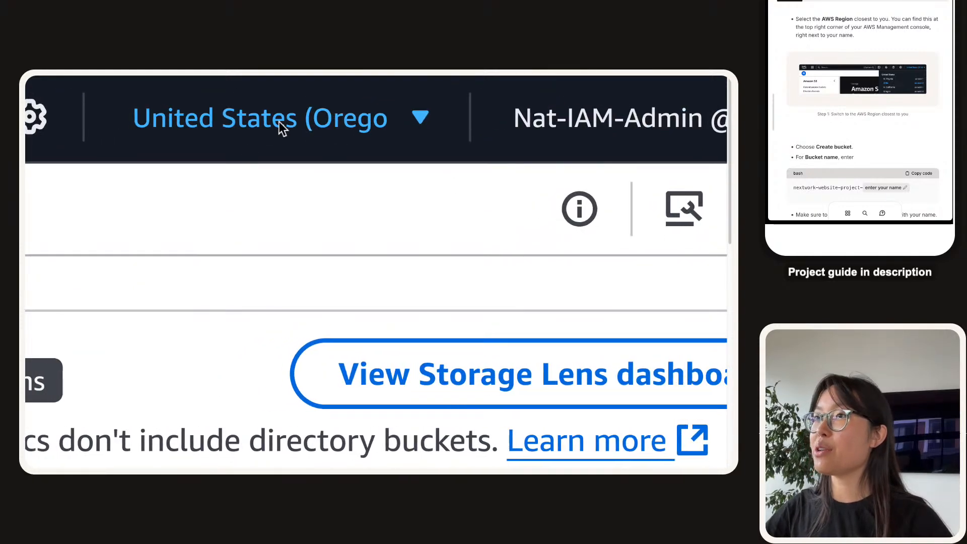
- Review the available AWS Regions and the currently selected one, then close the Region list without changing the selection
left_click(415, 118)
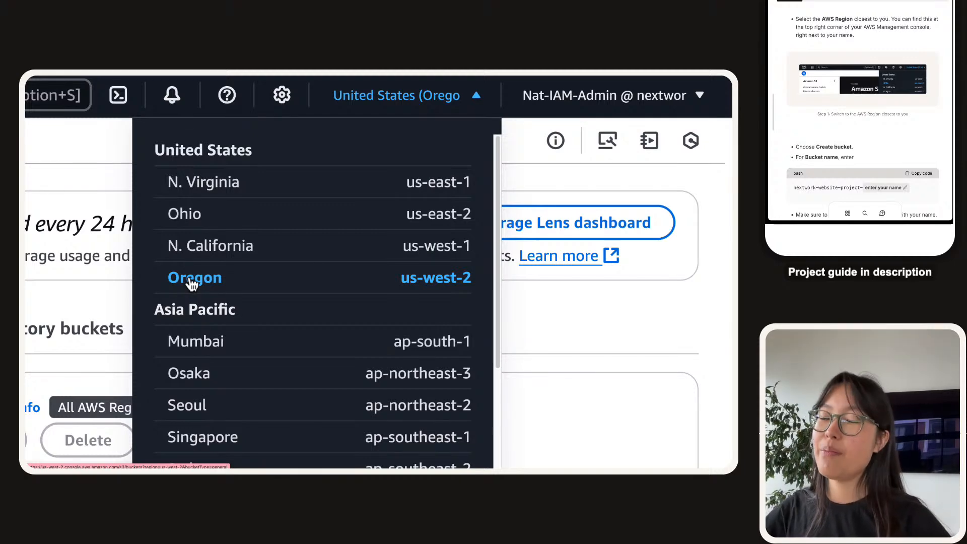
scroll(216, 282, "down", 3)
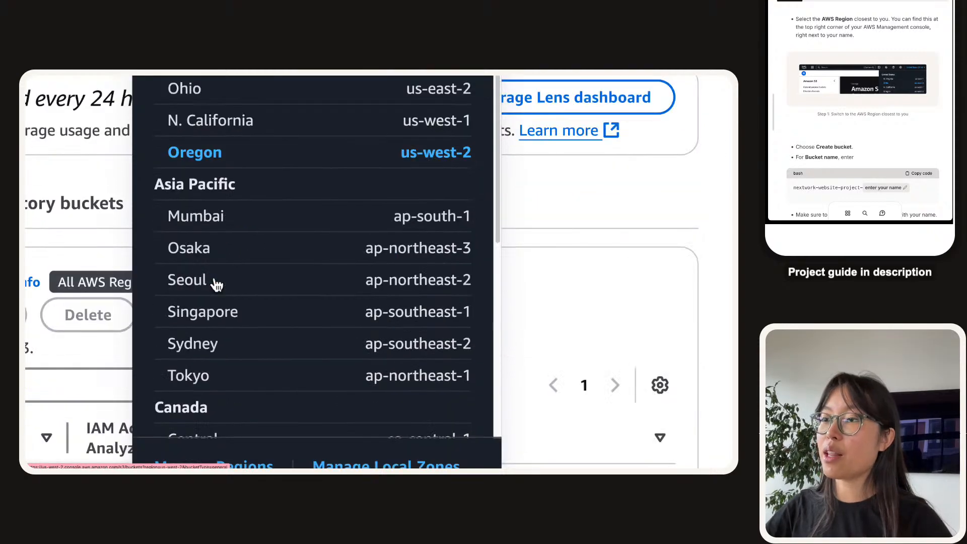
scroll(216, 282, "down", 1)
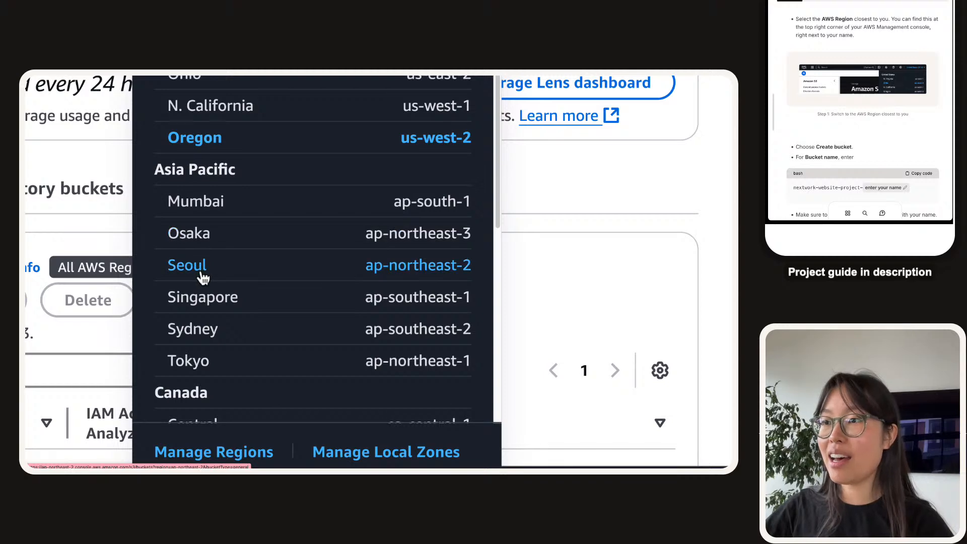
scroll(203, 277, "down", 1)
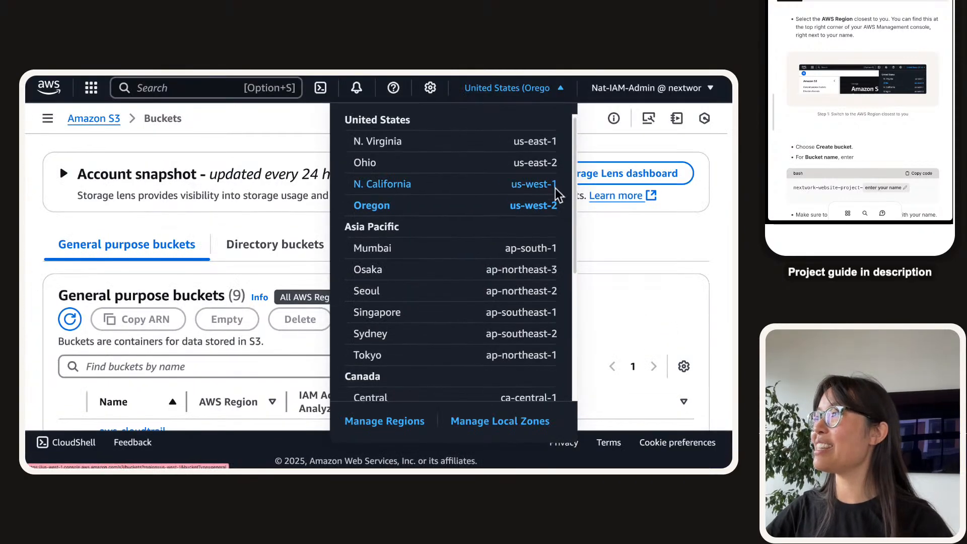
scroll(557, 189, "down", 3)
scroll(519, 283, "down", 2)
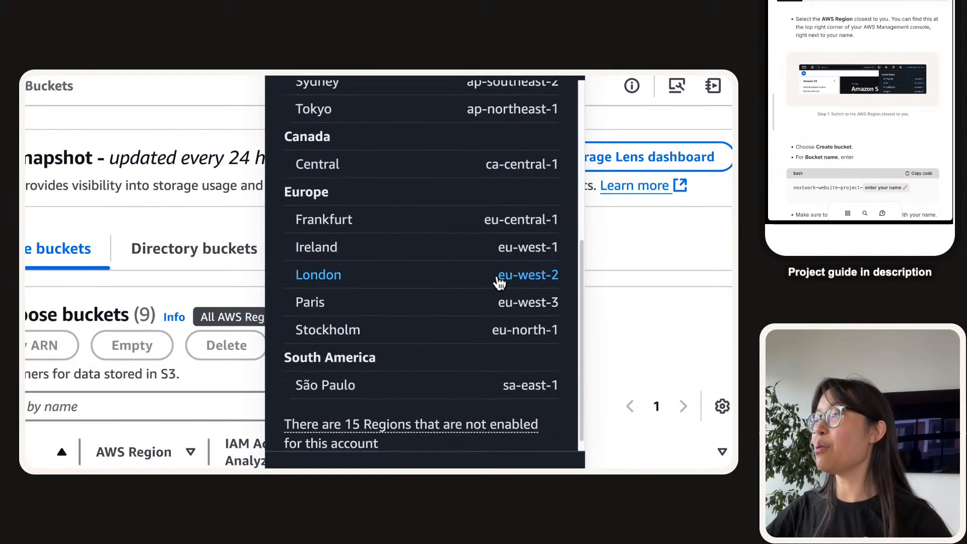
scroll(498, 280, "down", 1)
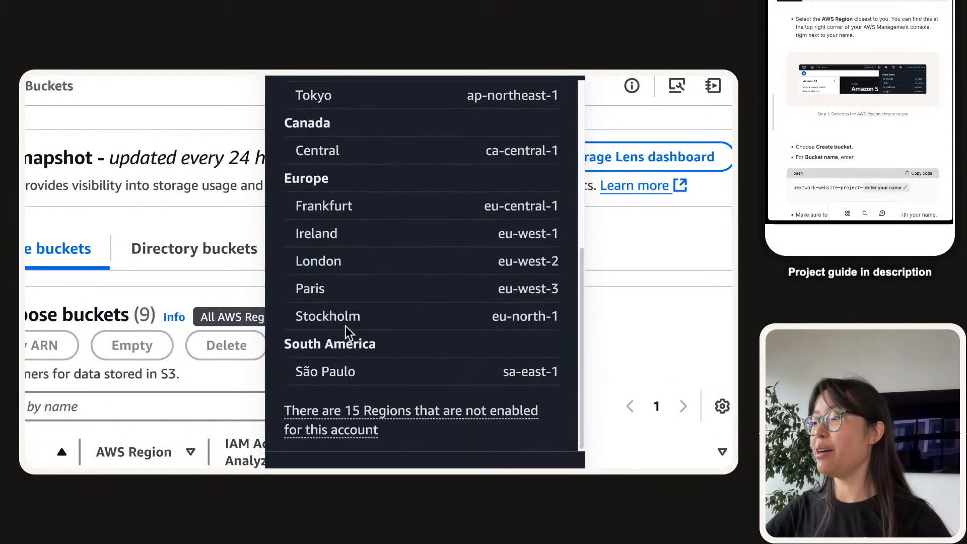
scroll(424, 241, "up", 3)
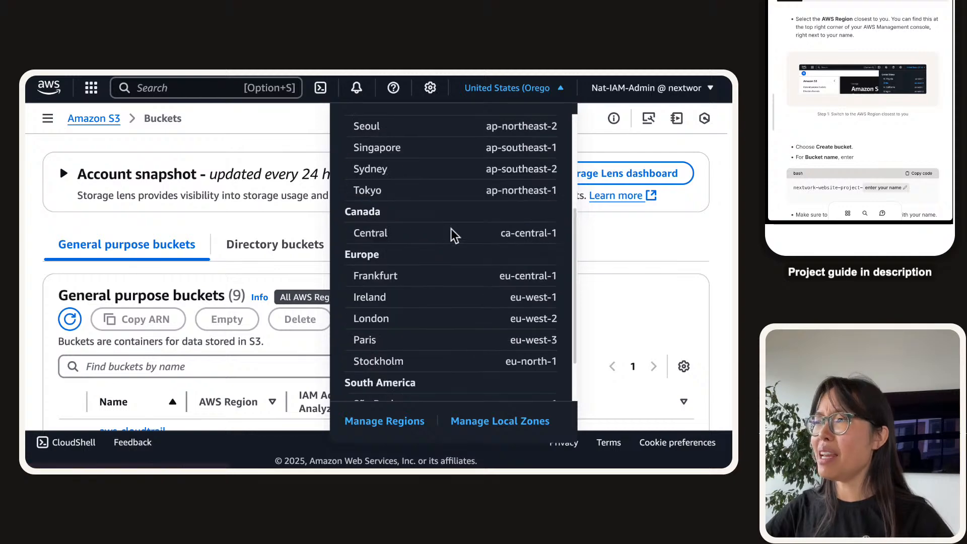
scroll(451, 235, "down", 3)
scroll(388, 433, "down", 1)
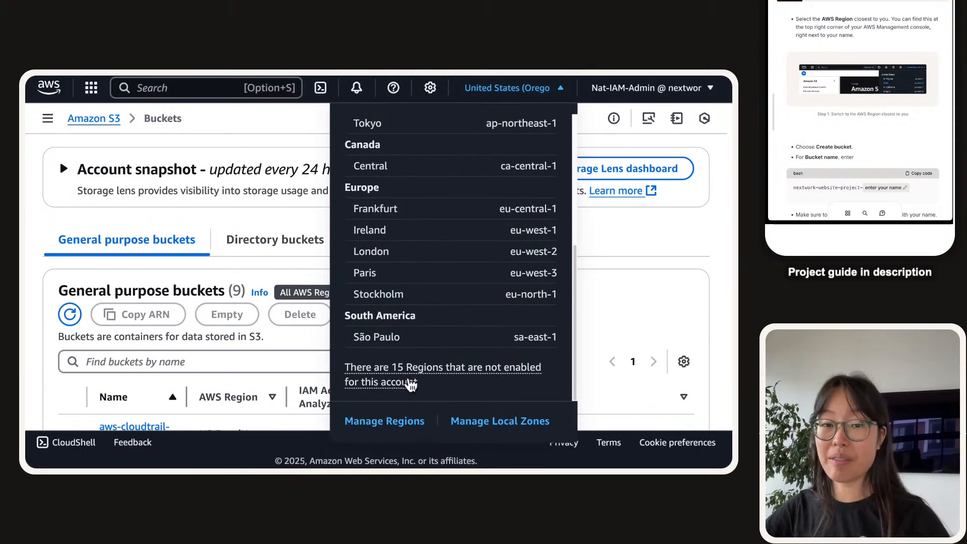
scroll(421, 335, "up", 5)
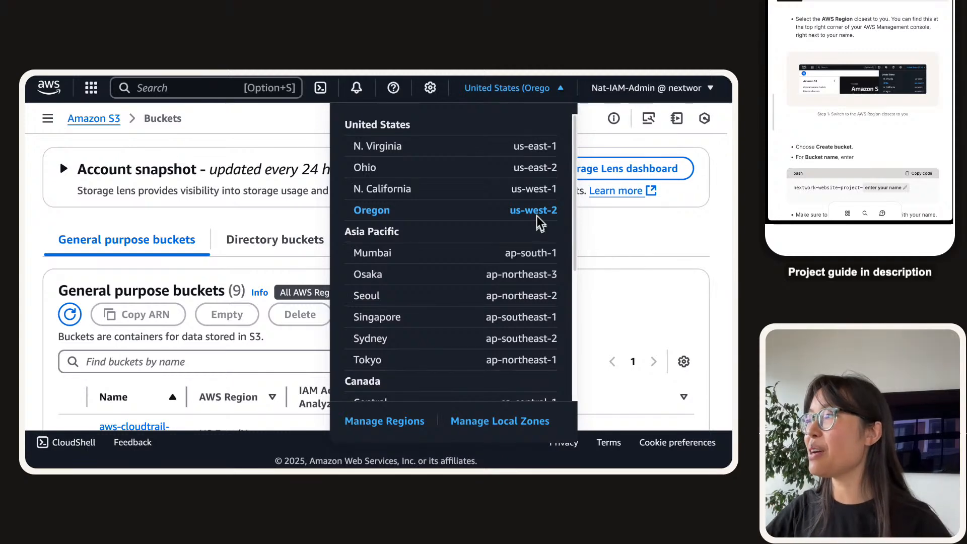
left_click(621, 229)
- Start creating a new bucket and review its configuration form alongside the guide's bucket-naming instructions
scroll(454, 252, "down", 1)
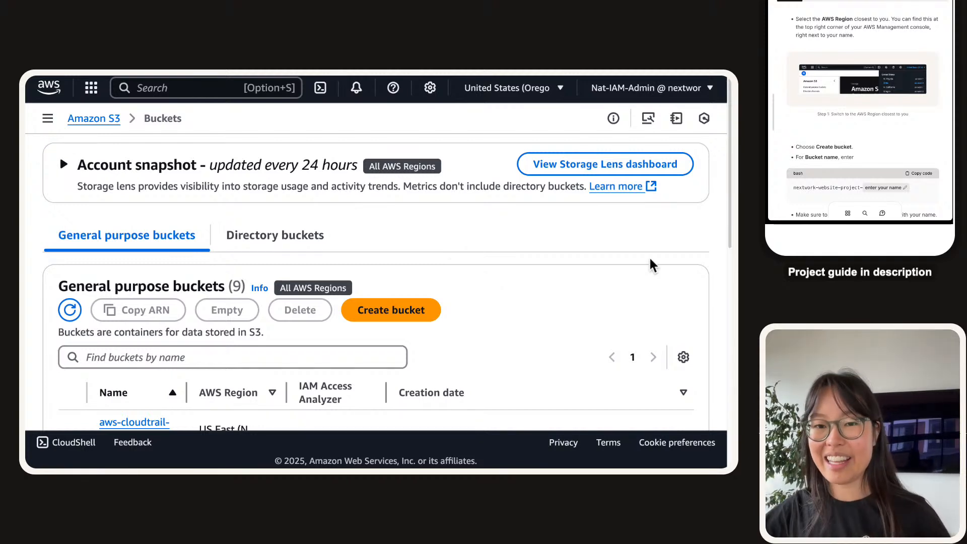
left_click(418, 313)
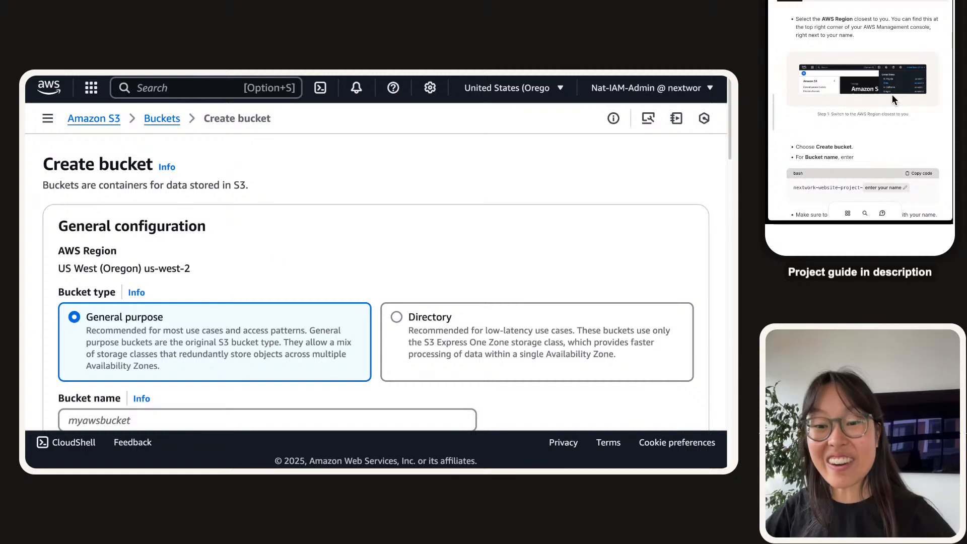
scroll(892, 93, "down", 3)
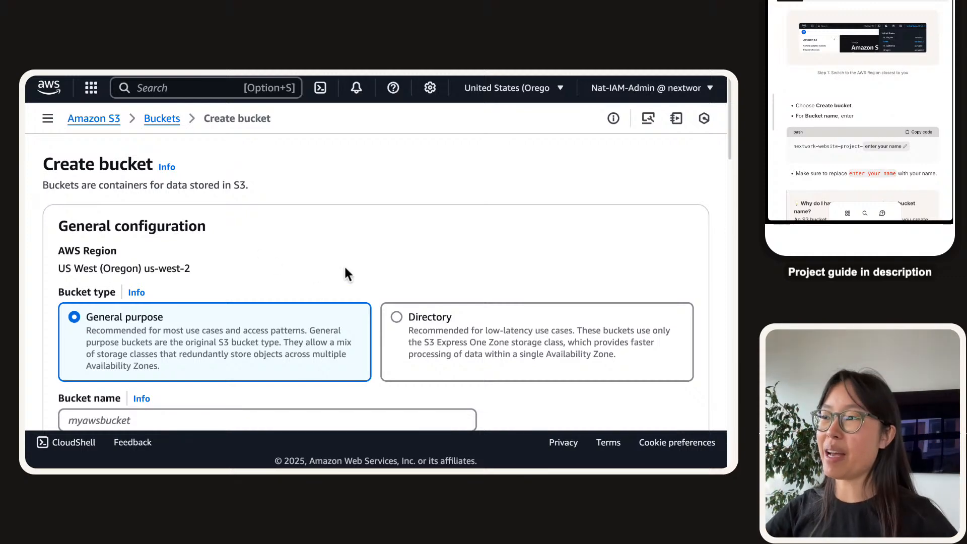
scroll(345, 269, "down", 20)
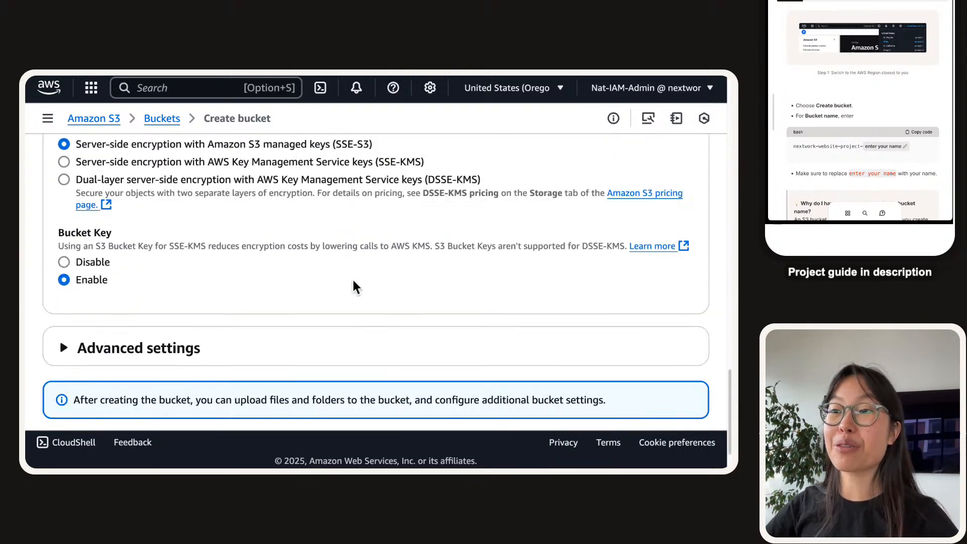
scroll(353, 287, "down", 2)
scroll(353, 287, "up", 15)
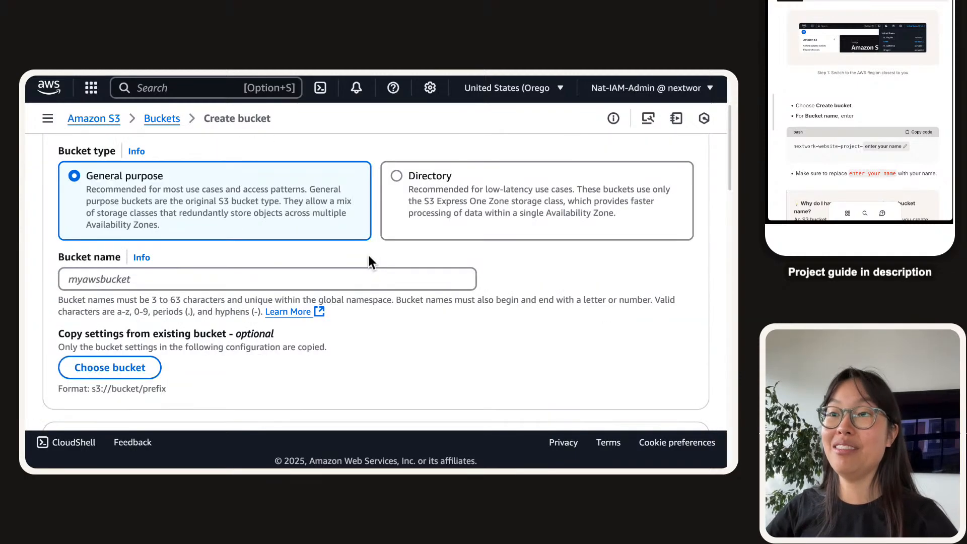
scroll(369, 261, "up", 3)
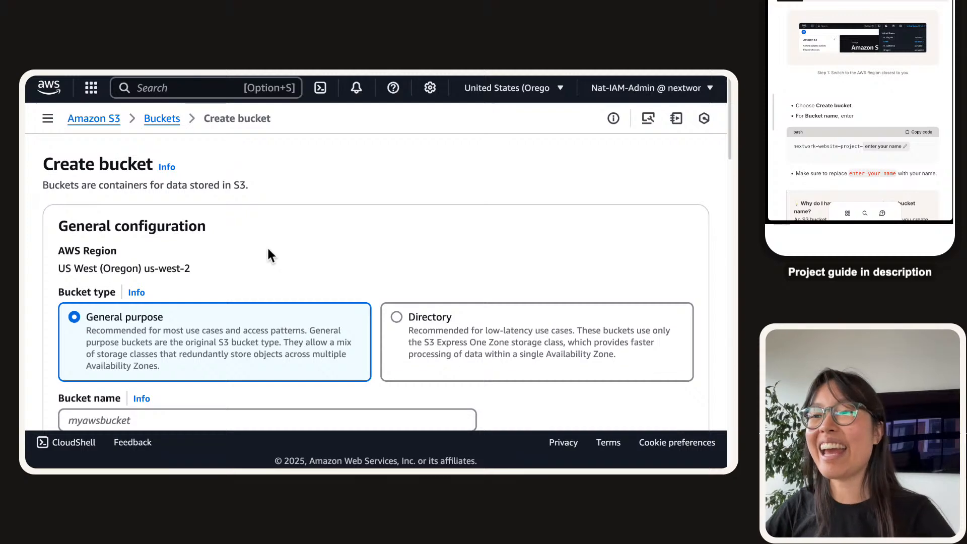
scroll(268, 250, "down", 1)
scroll(278, 250, "down", 1)
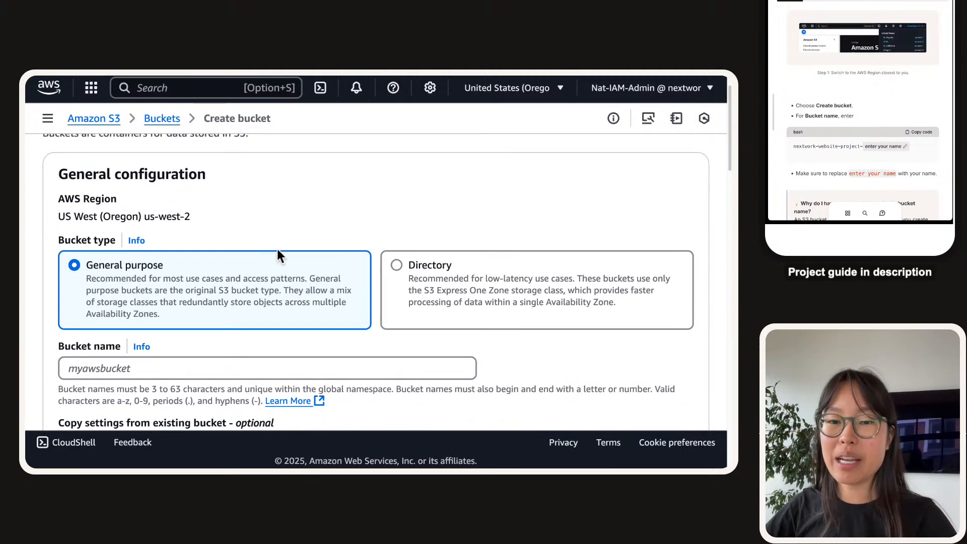
scroll(846, 88, "down", 2)
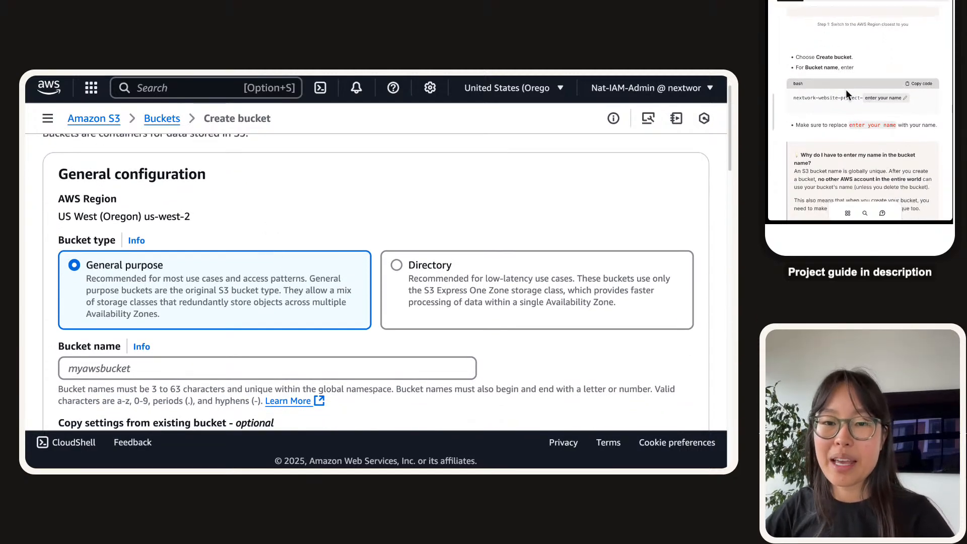
left_click(877, 101)
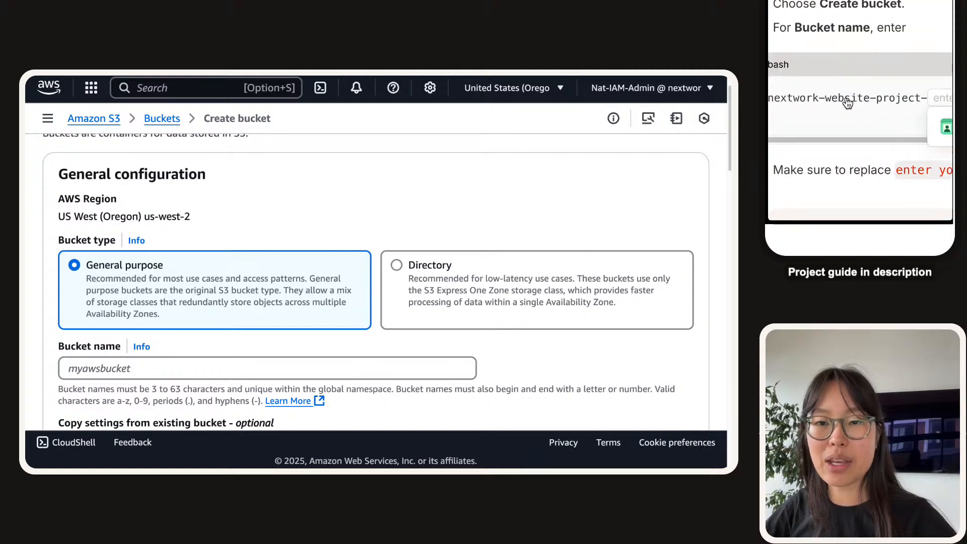
left_click(866, 54)
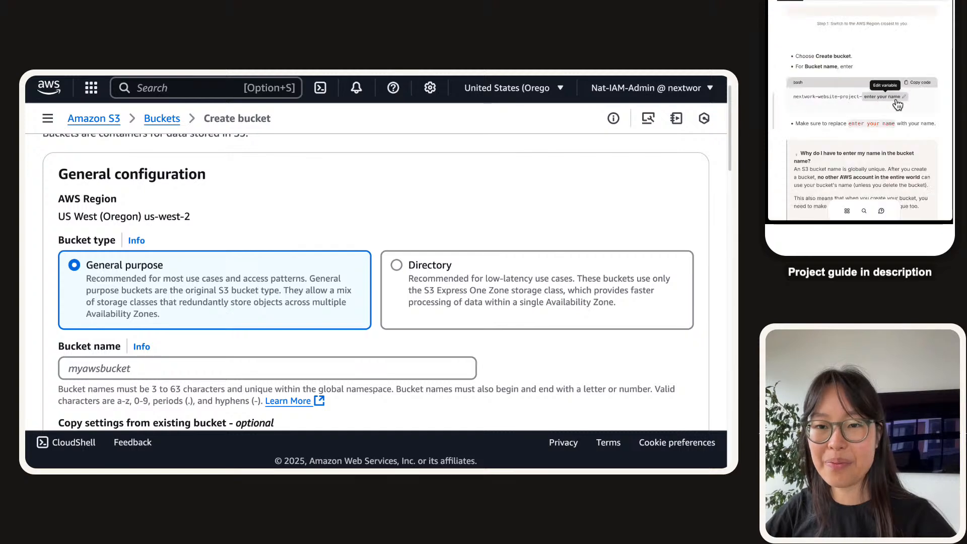
left_click(866, 95)
type("nextwork")
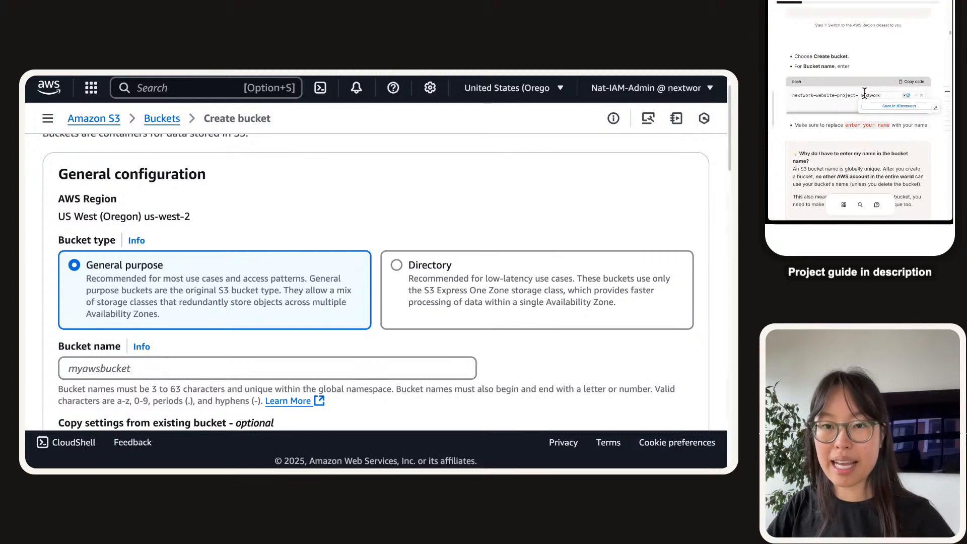
left_click(870, 53)
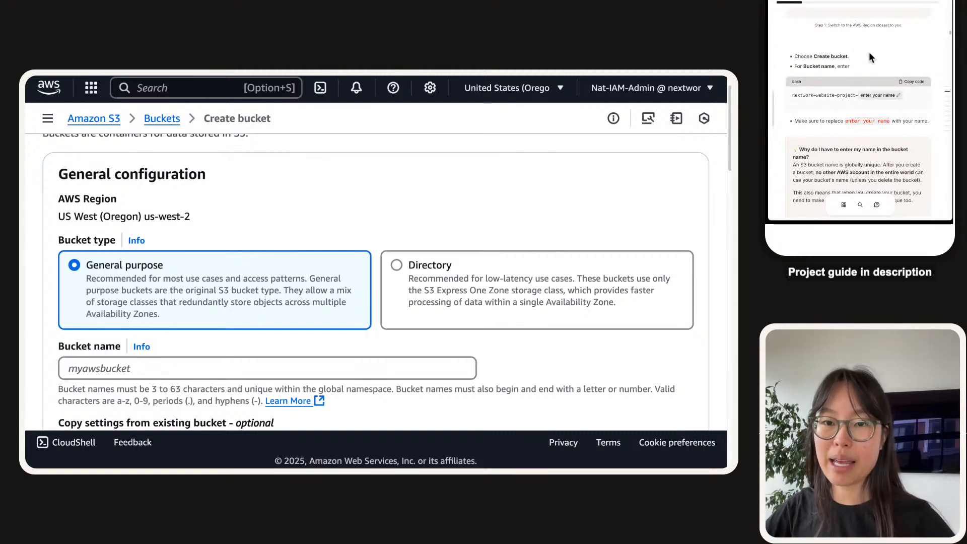
- Replace the "enter your name" placeholder in the guide's bucket-name code with "nextwork" and copy the completed code
left_click(874, 99)
type("nextwork")
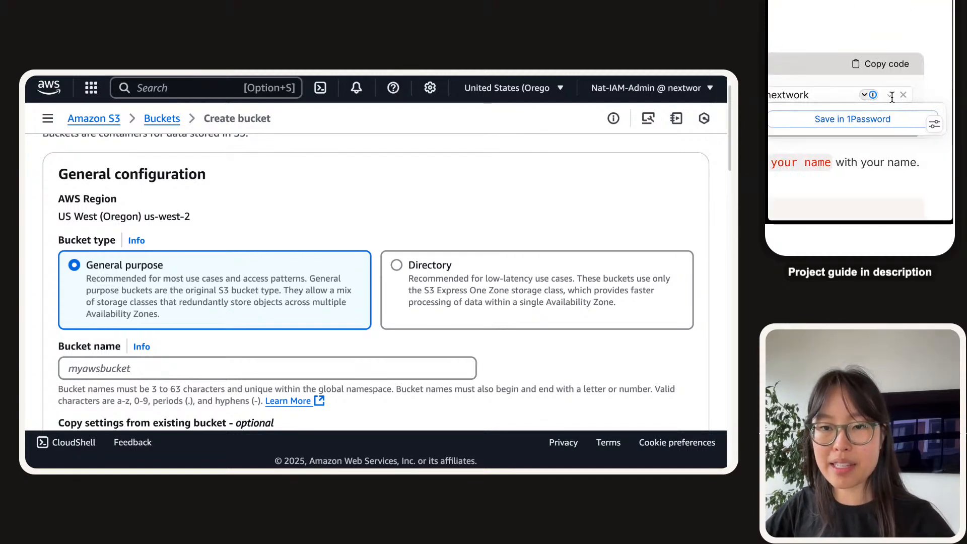
left_click(892, 95)
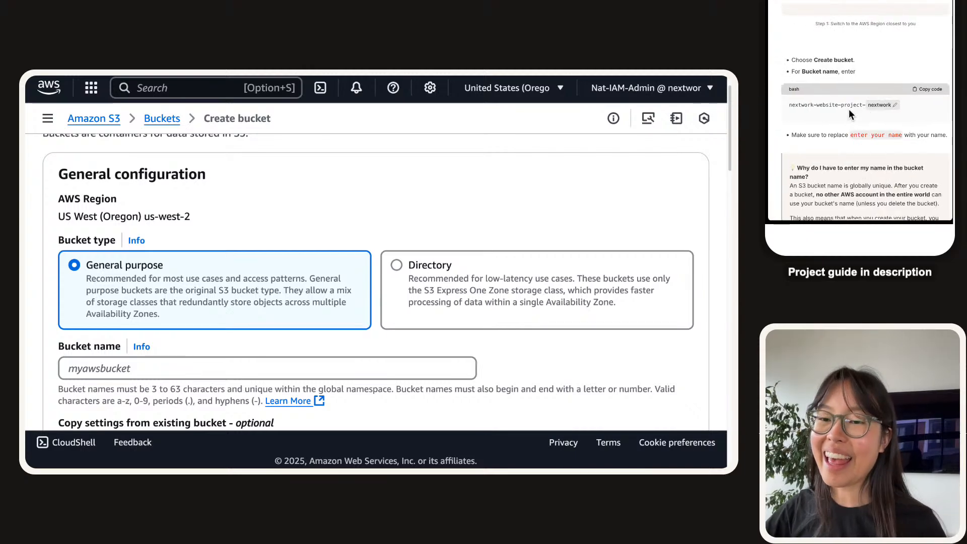
left_click(922, 90)
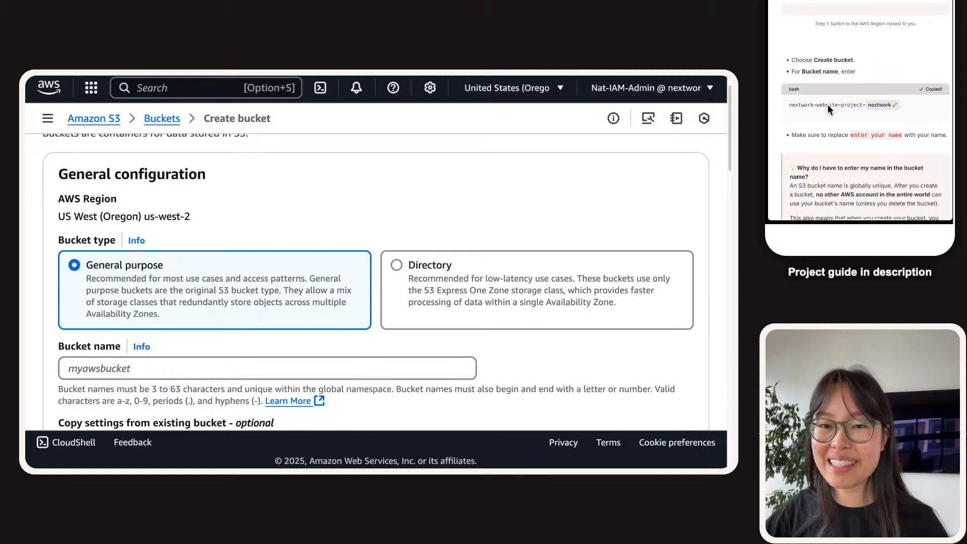
- Enter the copied "nextwork-website-project-nextwork" as the name of the new bucket
left_click(112, 373)
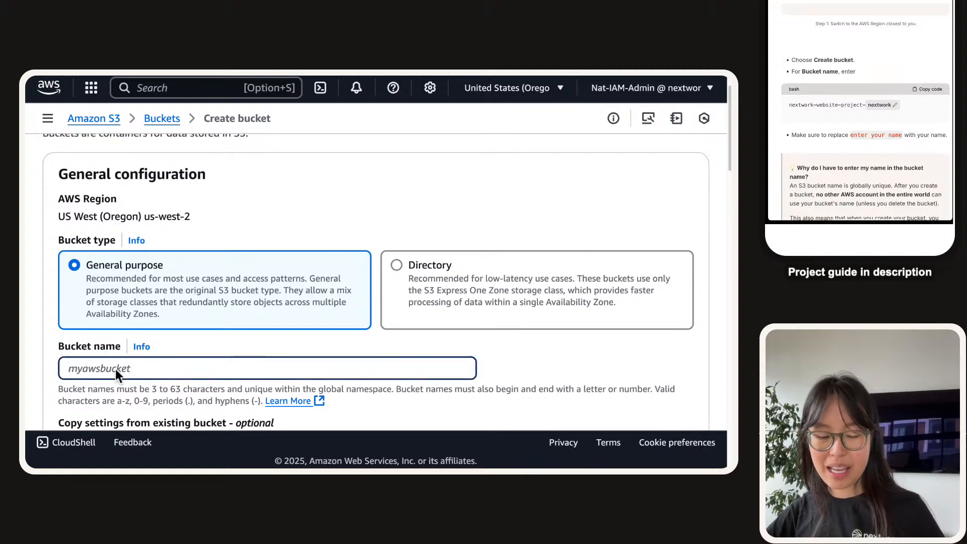
key("super+v")
scroll(174, 356, "down", 1)
scroll(105, 325, "down", 1)
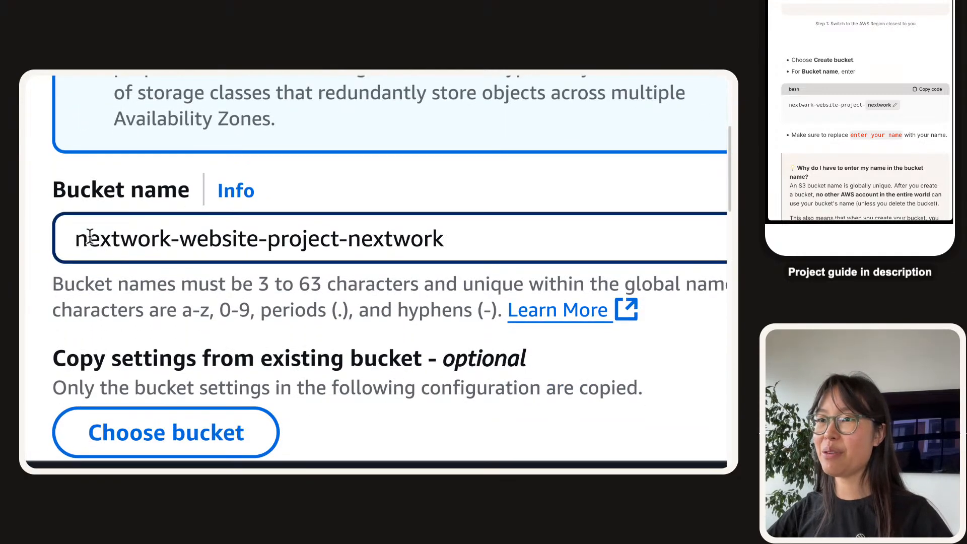
- Examine the parts of the bucket name against the guide's explanation of why bucket names must be globally unique
left_click_drag(90, 237, 147, 233)
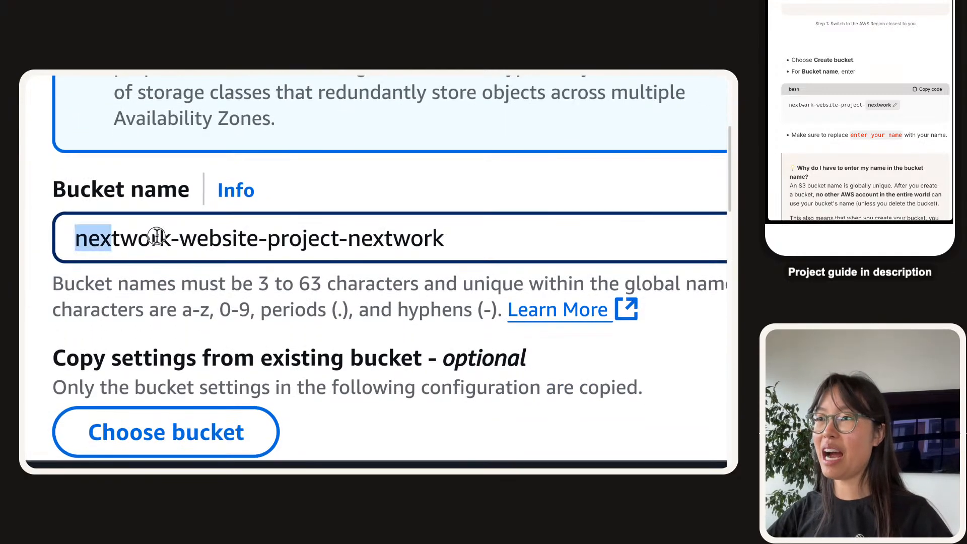
triple_click(464, 216)
left_click(373, 241)
double_click(372, 240)
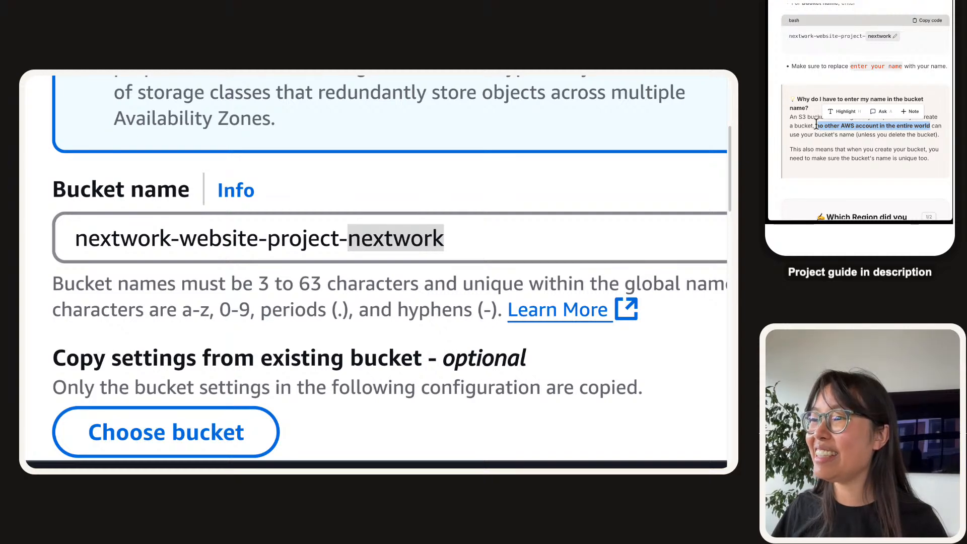
left_click(451, 240)
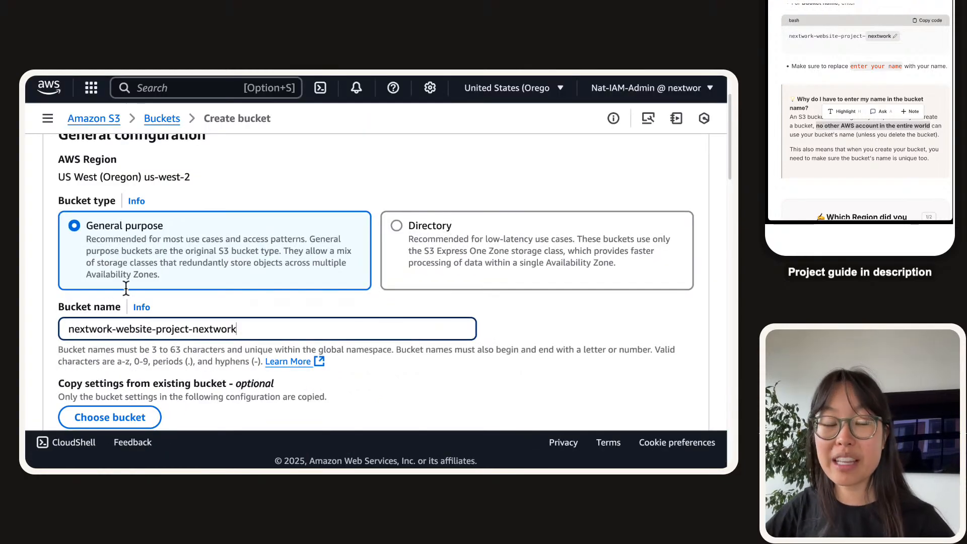
left_click(864, 81)
left_click(863, 80)
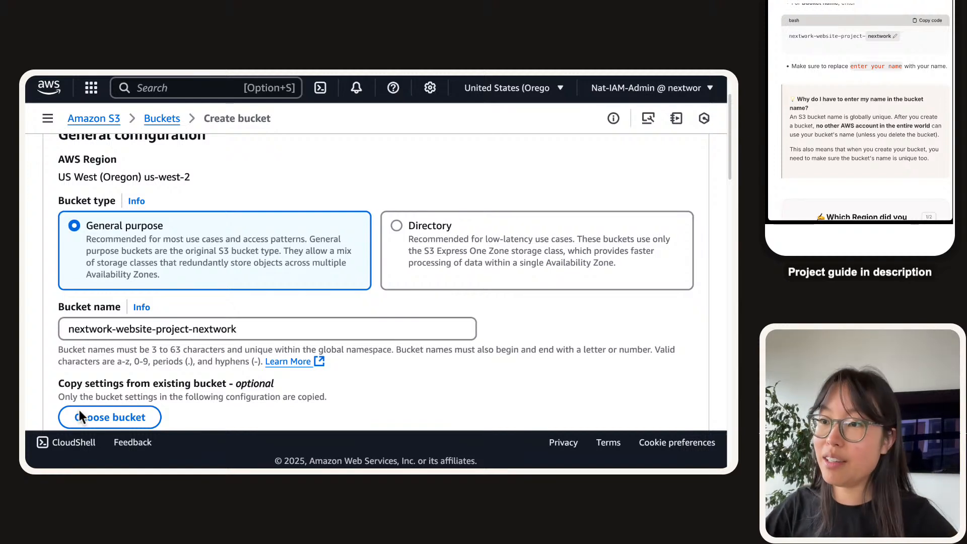
- Recheck the entered bucket name, then examine the Object Ownership settings and the guide's question about the chosen Region
triple_click(202, 331)
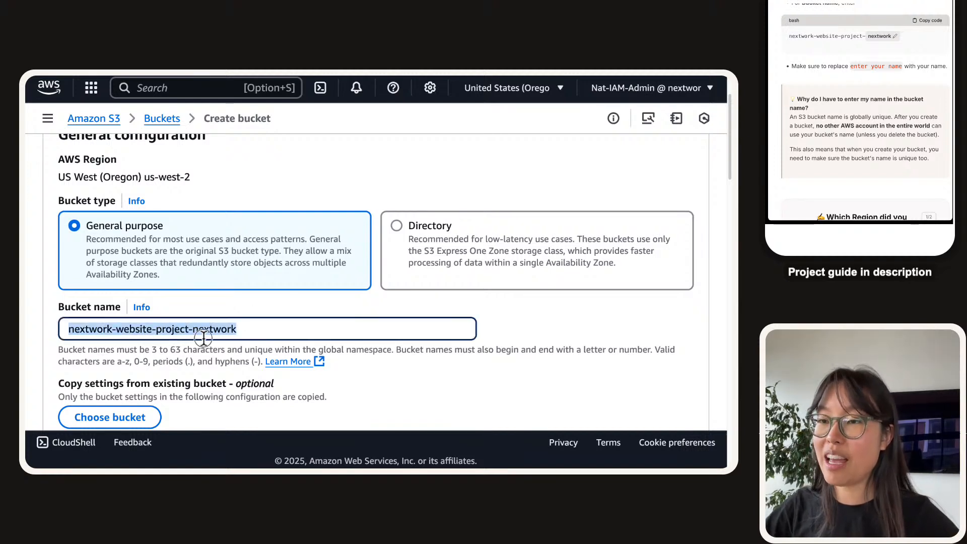
left_click(200, 329)
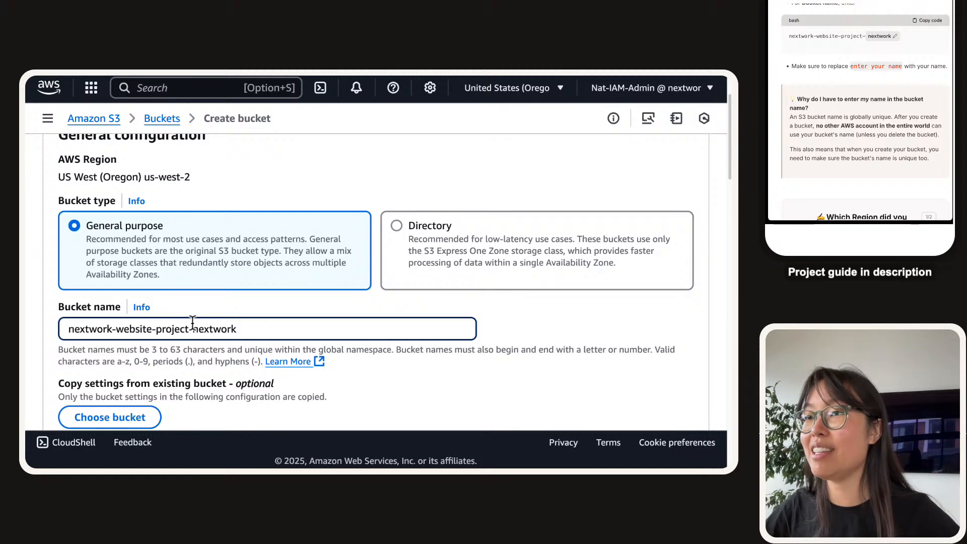
scroll(159, 337, "up", 1)
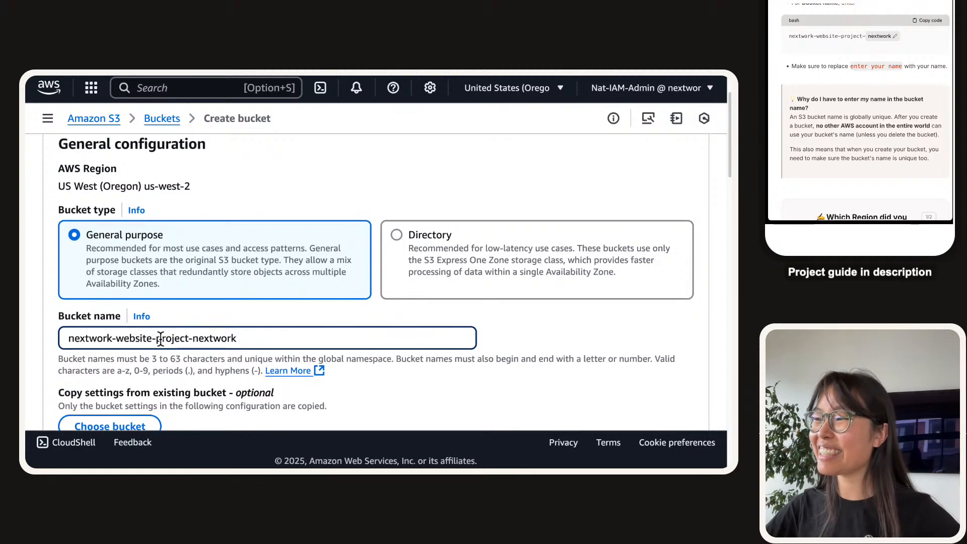
scroll(161, 338, "down", 7)
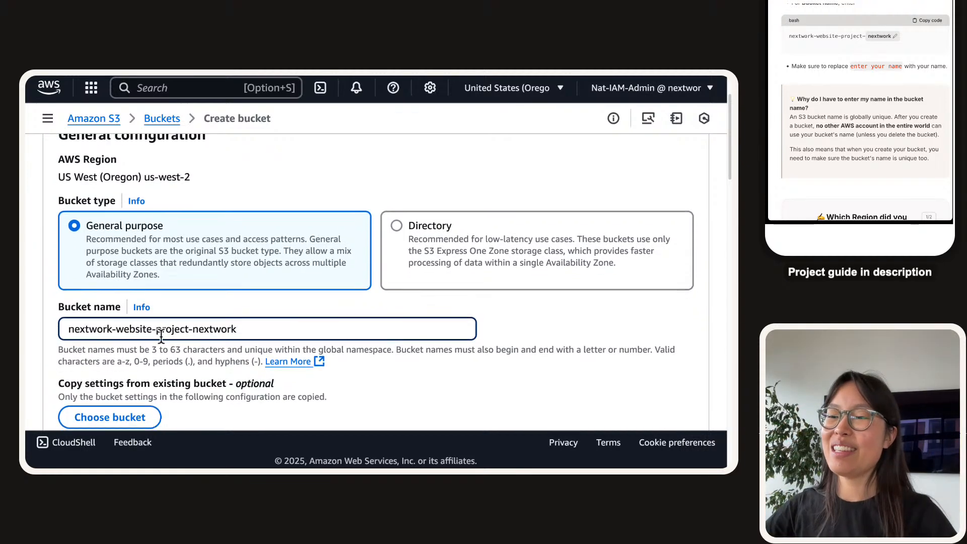
scroll(151, 260, "down", 1)
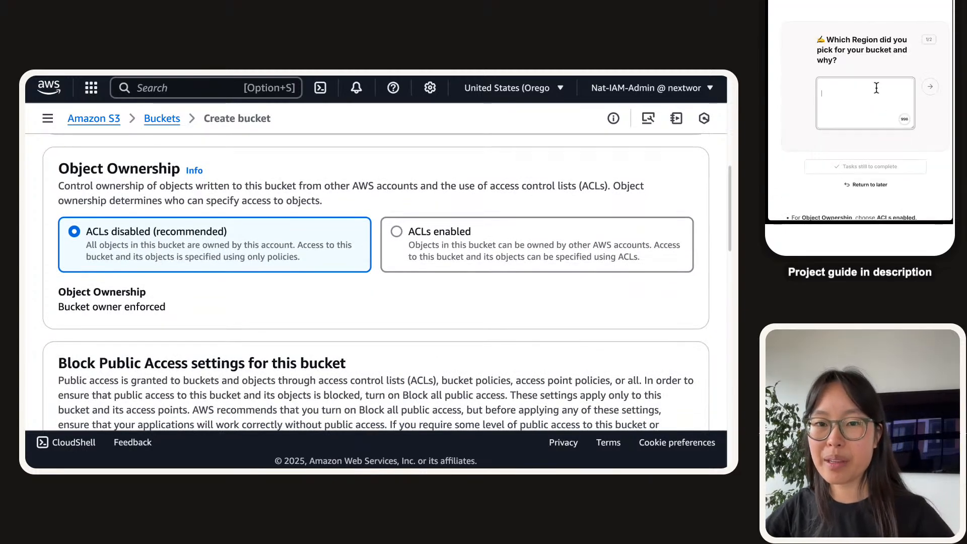
- Clear the guide's Region question answer and insert the starter text "The Region I picked for my S3 bucket was... because"
left_click(885, 65)
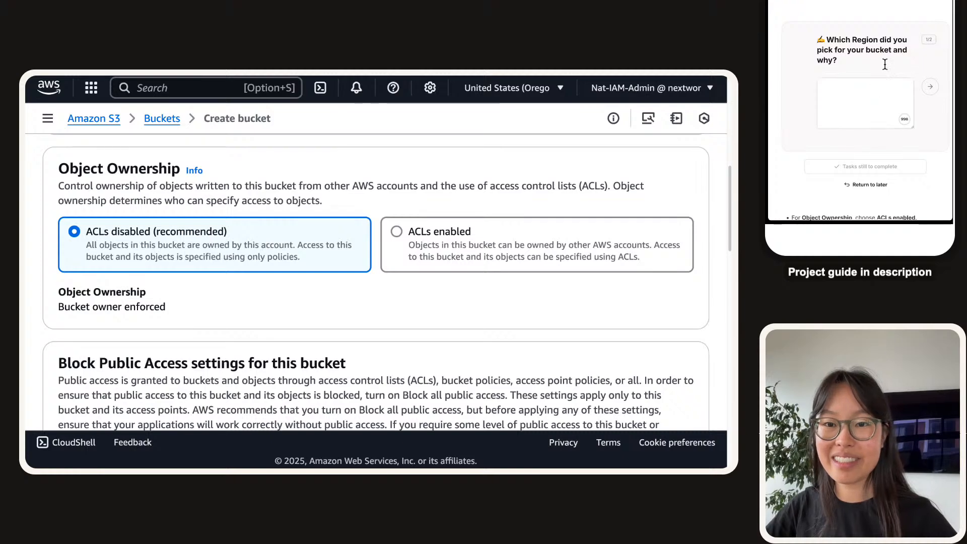
left_click(856, 97)
key("BackSpace")
key("BackSpace")
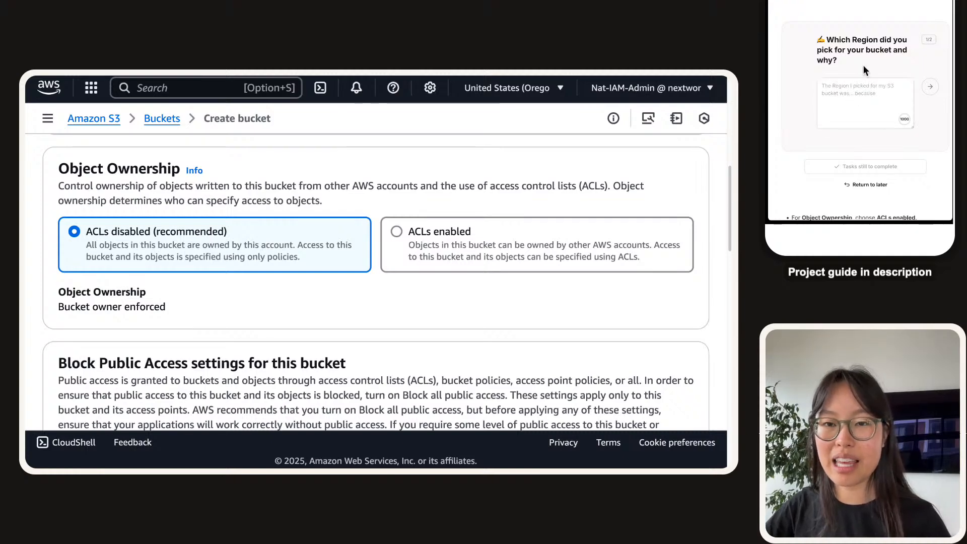
key("super+v")
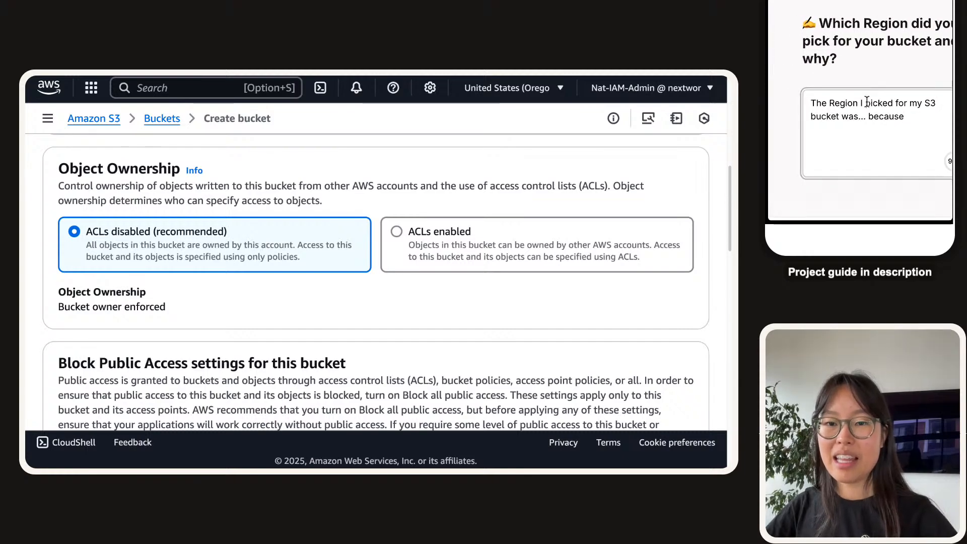
- Reword the Region answer's starter text to "The Region we picked for our S3 bucket was Oregon, because"
double_click(864, 102)
type("we")
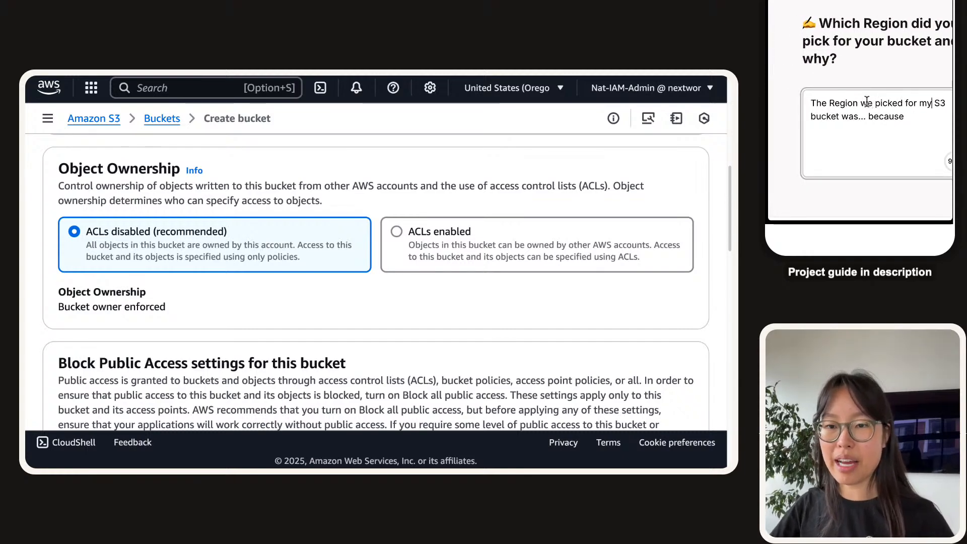
key("BackSpace")
key("BackSpace")
type("our")
key("Down")
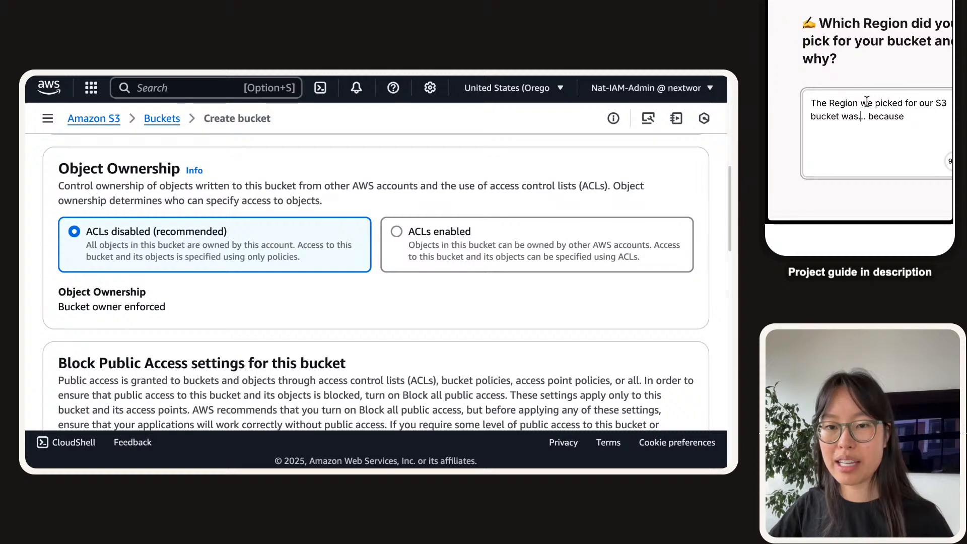
key("BackSpace")
key("BackSpace")
type("Oregon,")
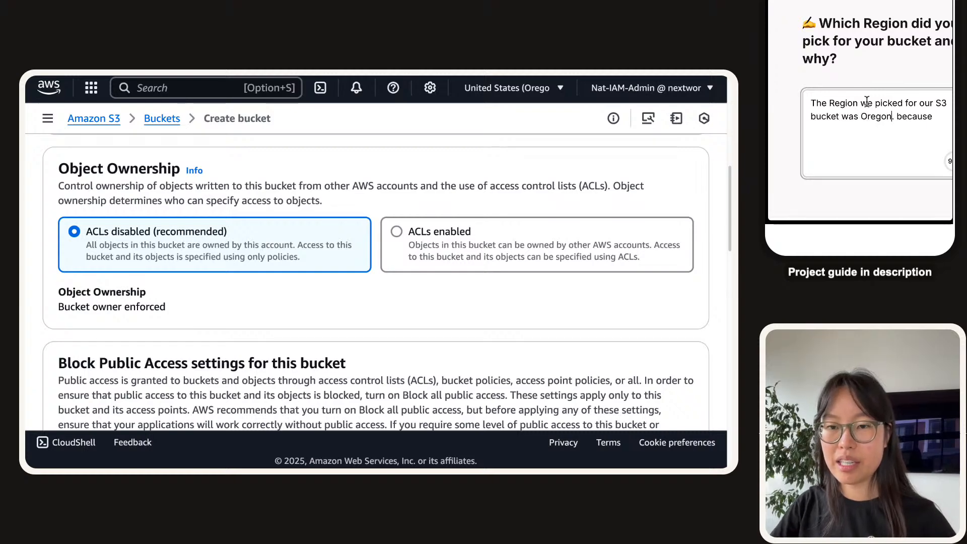
type(" because ")
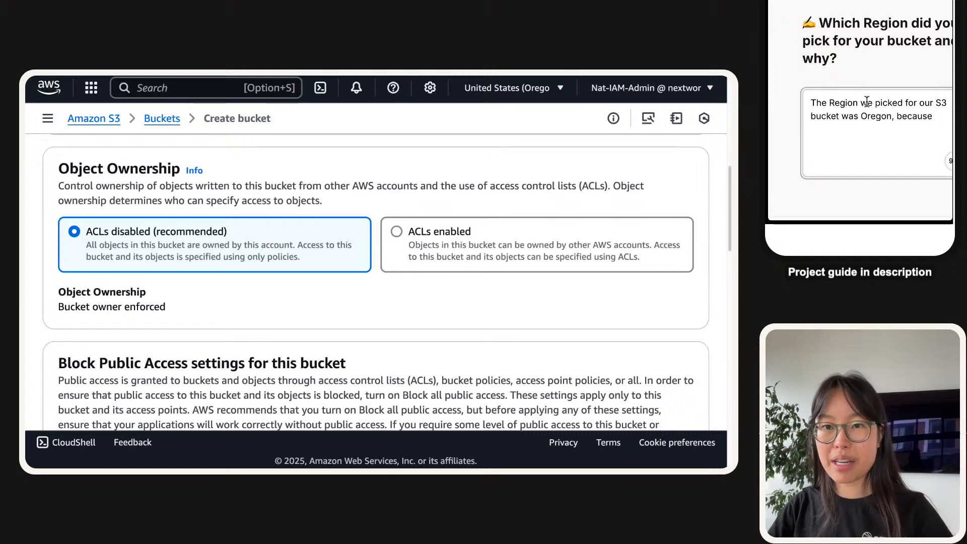
- Continue the Region answer with "it's the region that's closest to us. It's best practice to pick the region closest to you"
type("ot")
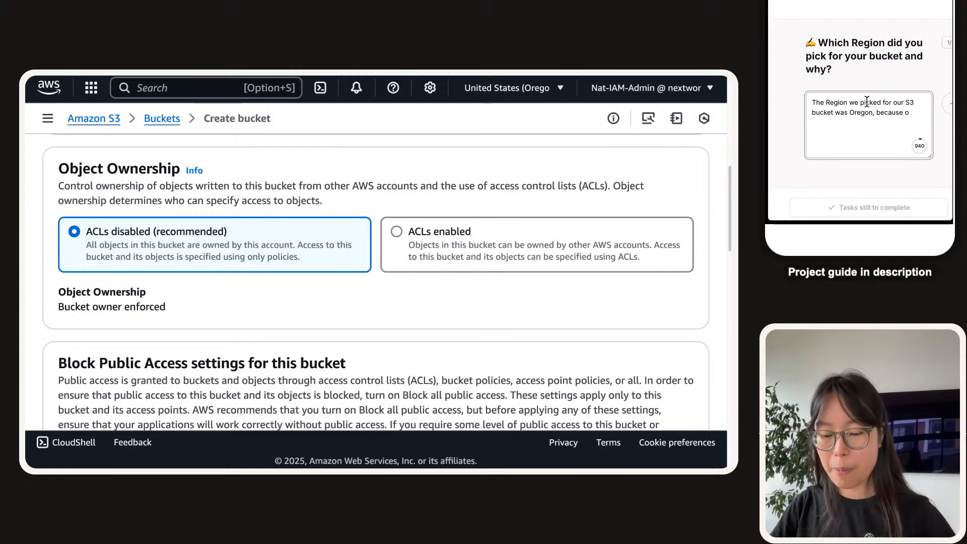
key("BackSpace")
type("it's the reg")
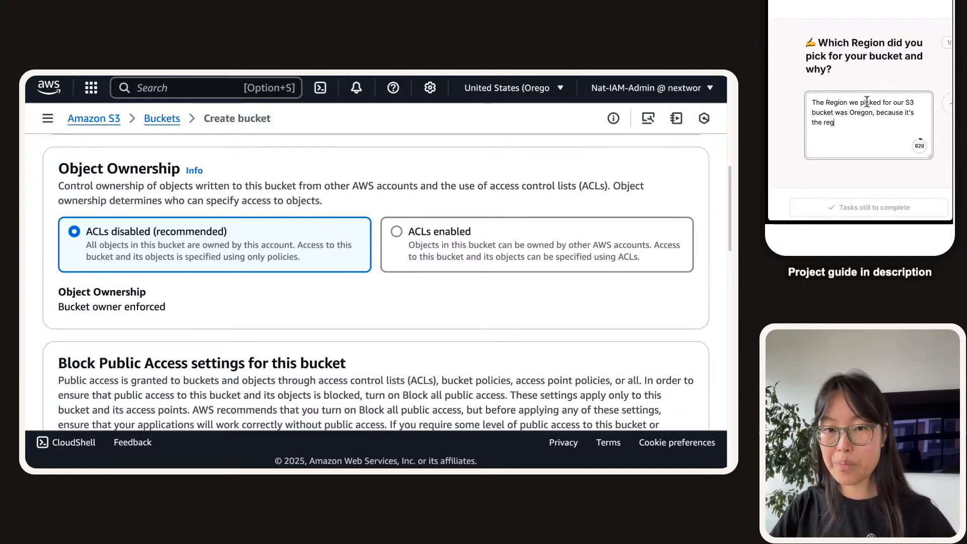
type("ion that's closest t")
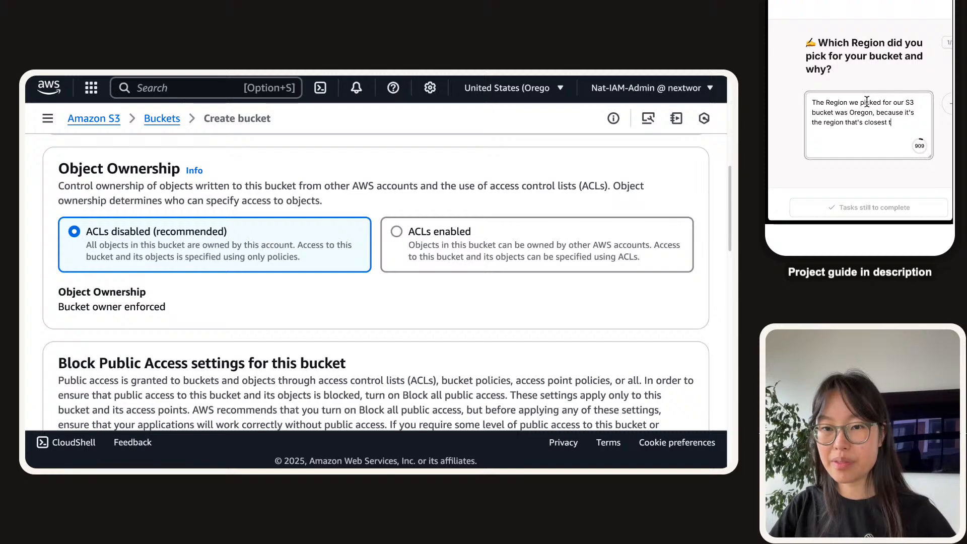
type("o us. It's best practis")
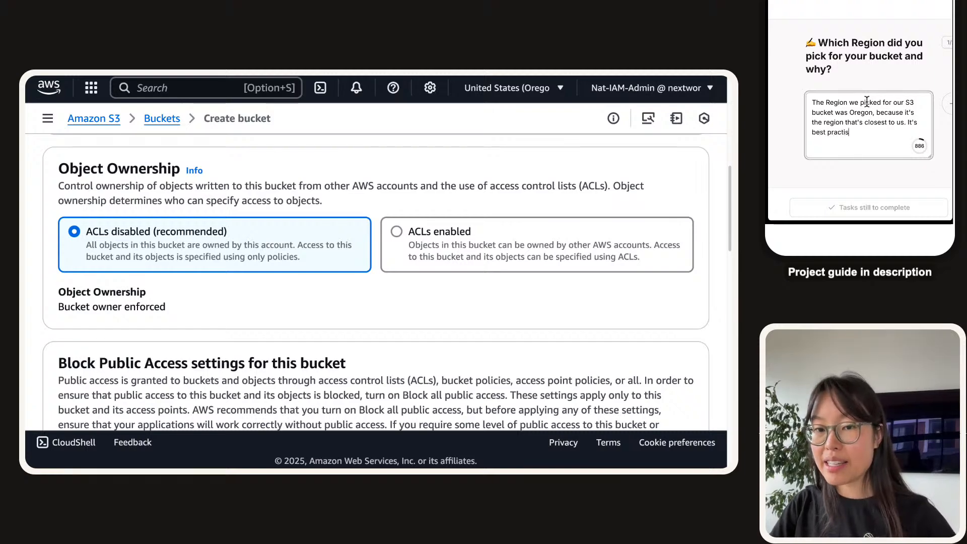
type("e")
key("BackSpace")
key("BackSpace")
type("ce to piu")
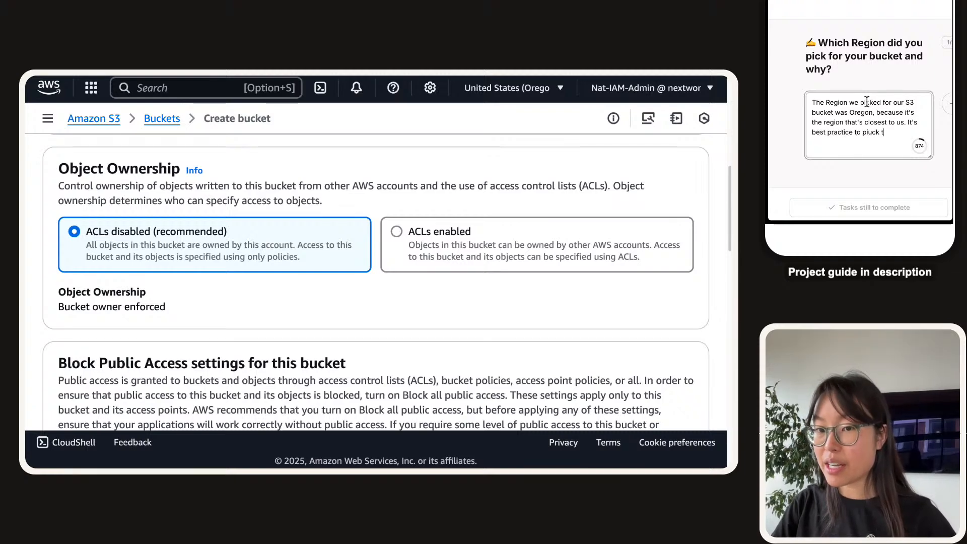
key("BackSpace")
type("ck thhe region closest to you")
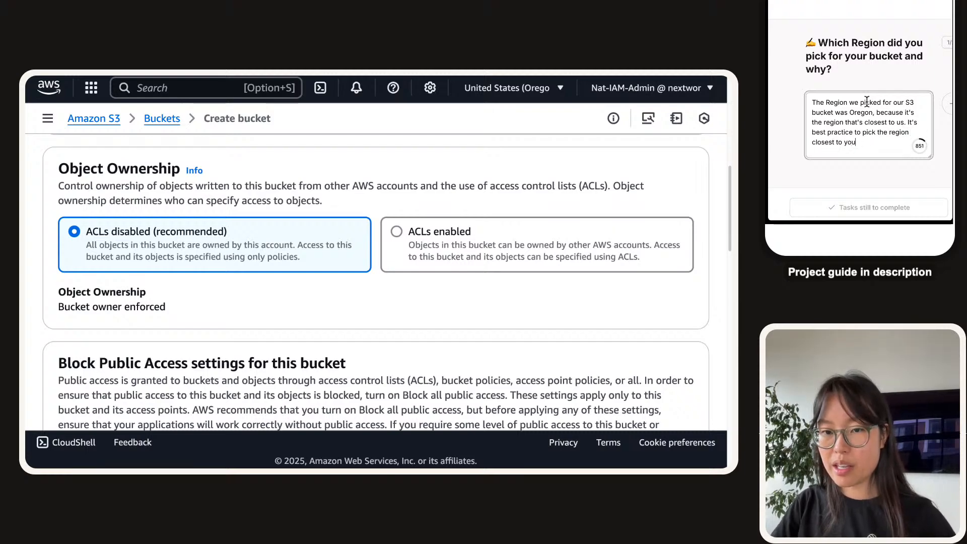
- Add the reason "because it lowers time to retrieve your things (aka latency)," to the Region answer
type("y because it lowers ")
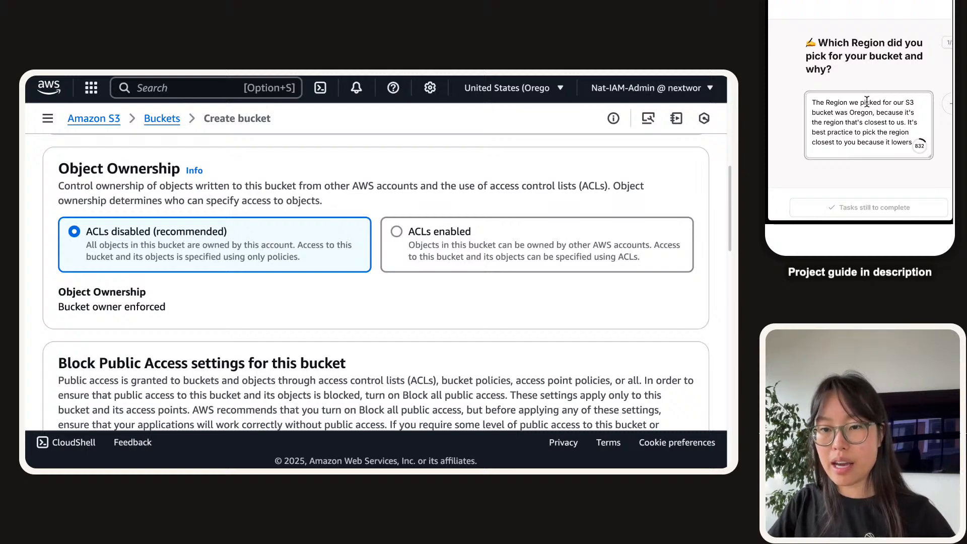
type("time to re")
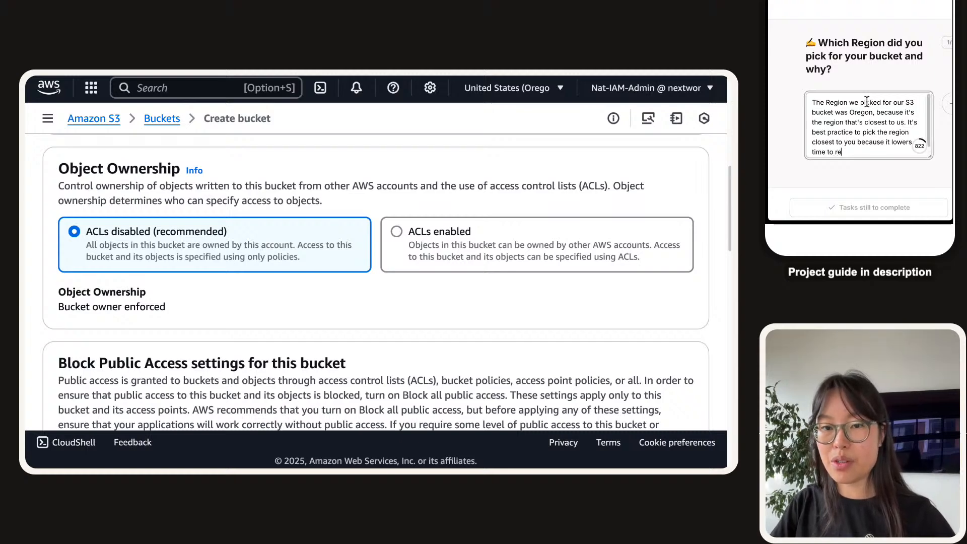
type("trieve your thi")
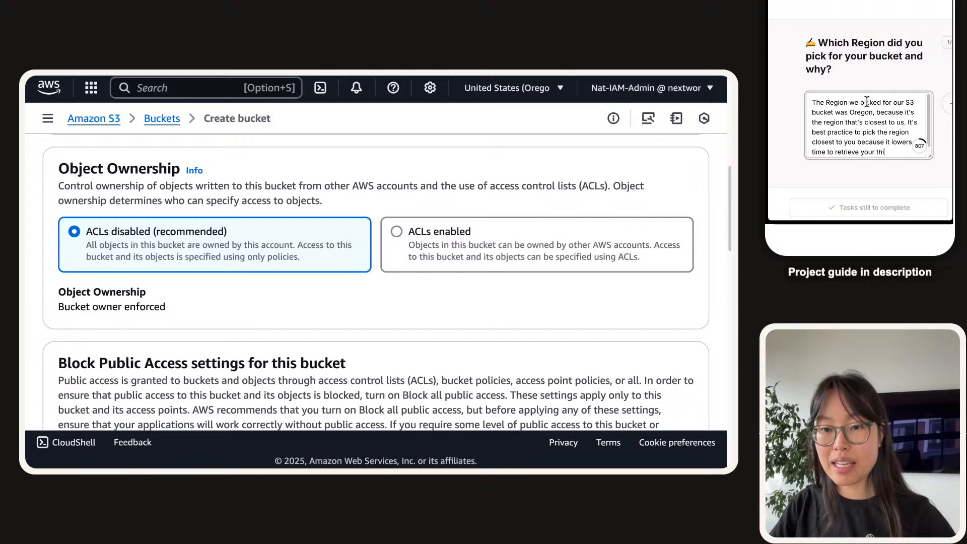
type("ngs (aka la")
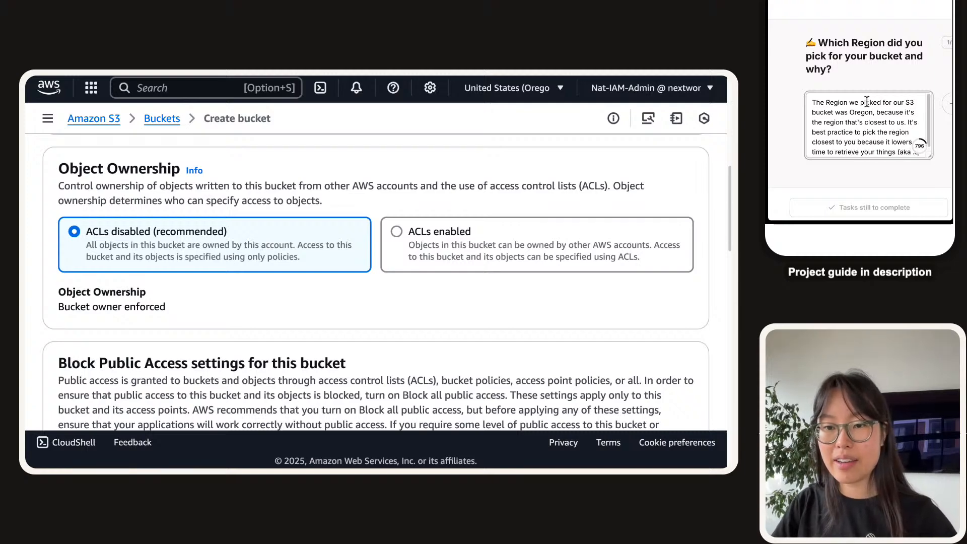
type("tency")
key("BackSpace")
key("BackSpace")
key("BackSpace")
key("BackSpace")
key("BackSpace")
key("BackSpace")
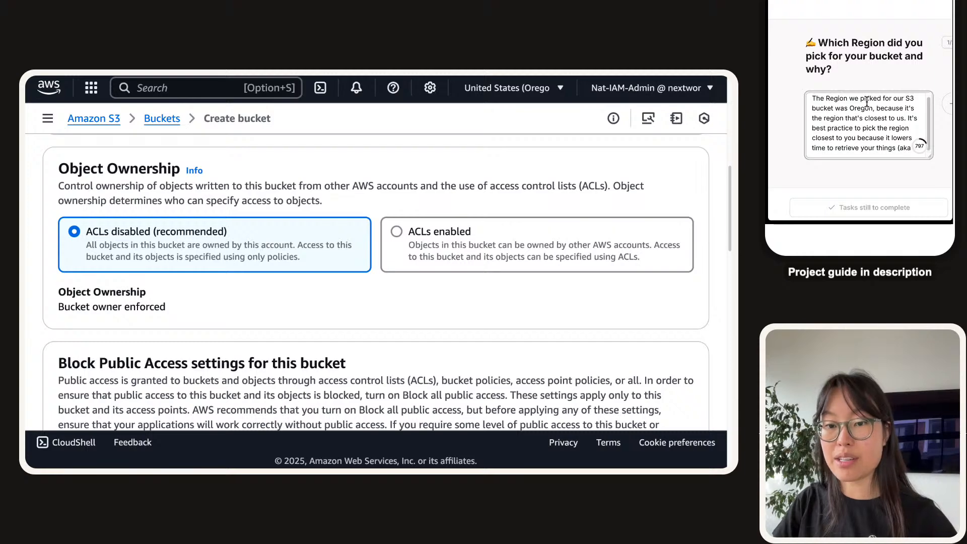
type("tency),")
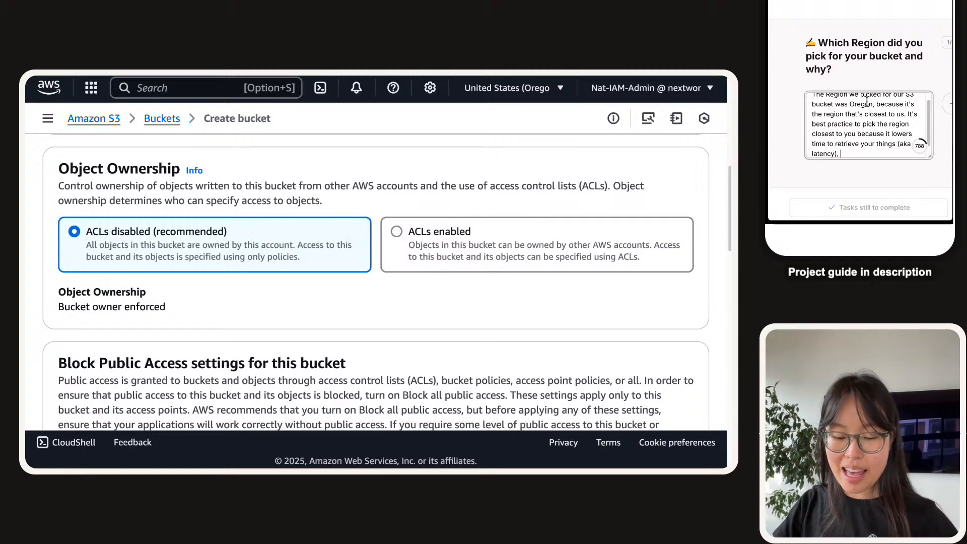
- Add "and costs (although this is not important for this project haha)" to the Region answer
type("and costs (alt")
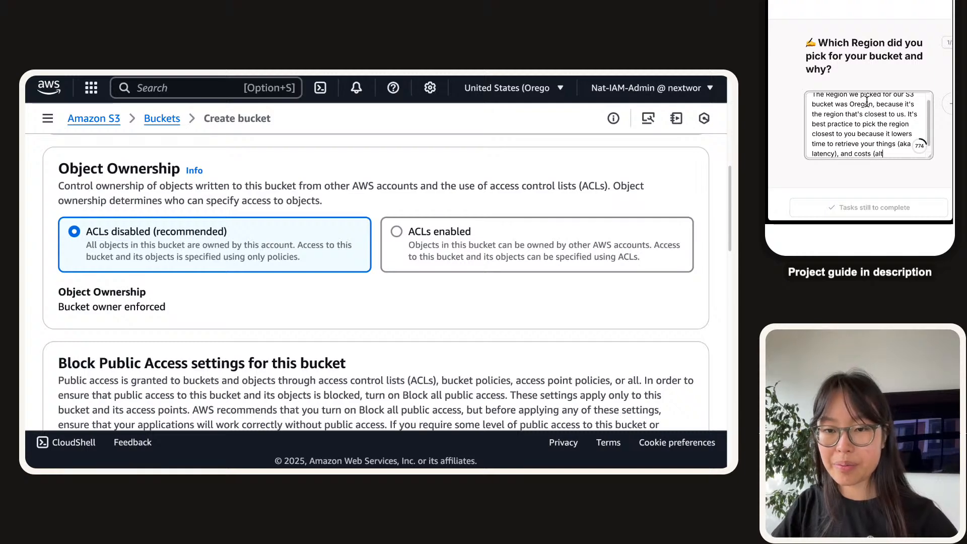
type("hough t")
type("his is not impo")
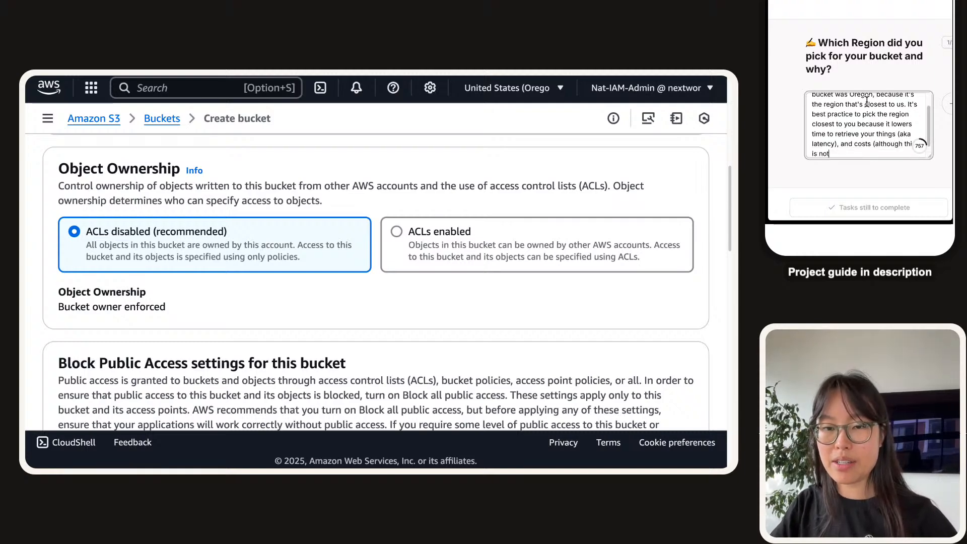
type("rtant for t")
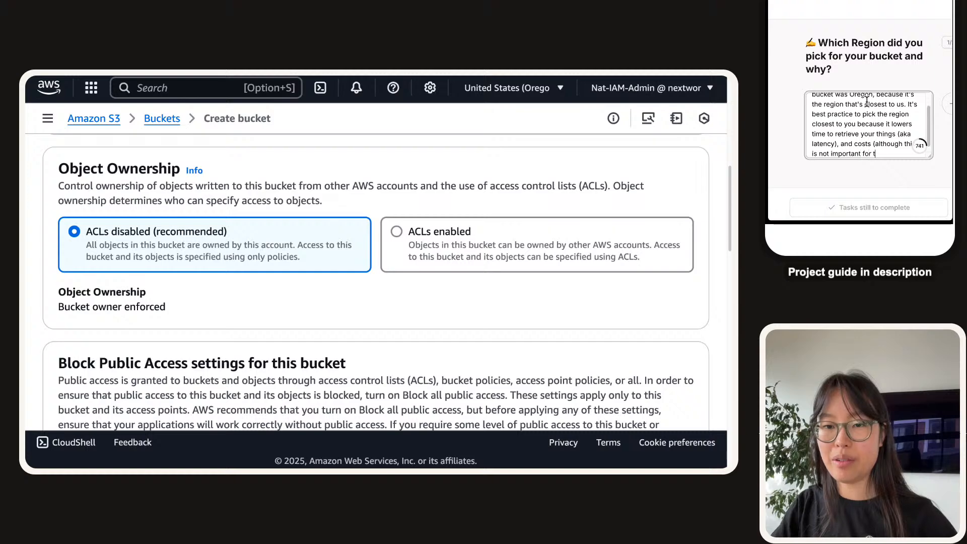
type("his project haha, just pr")
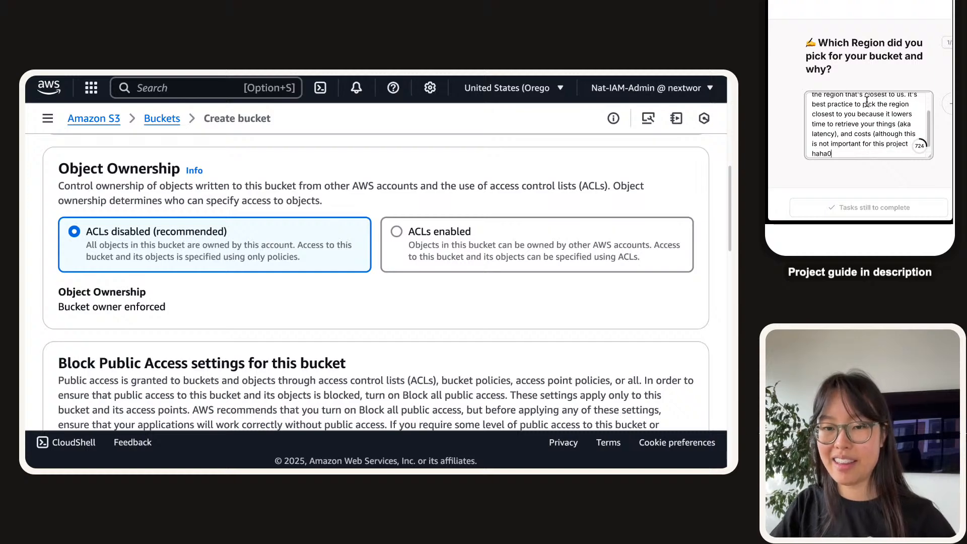
type(")")
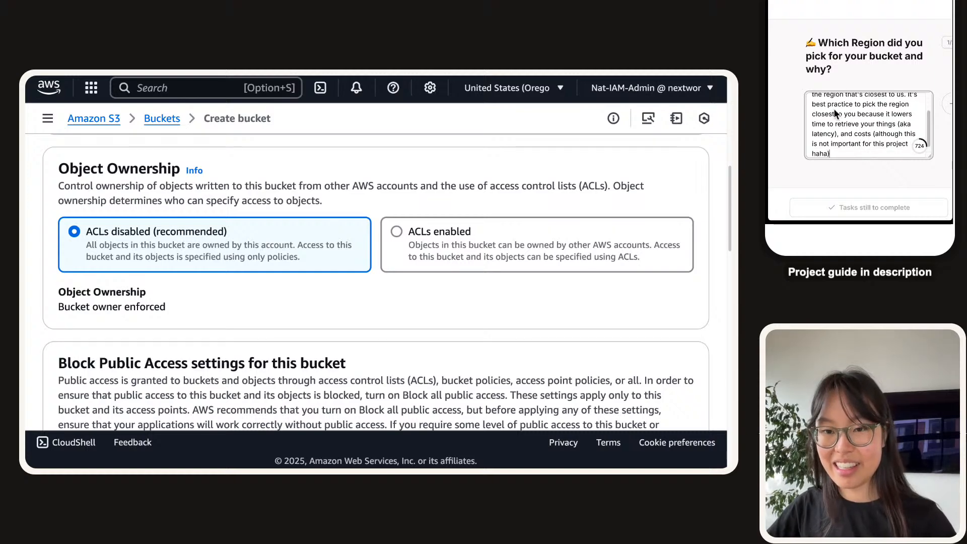
- Insert ", just best practice to keep" after "haha" inside the parentheses and end the Region answer with a period
key("Left")
type(", just pr")
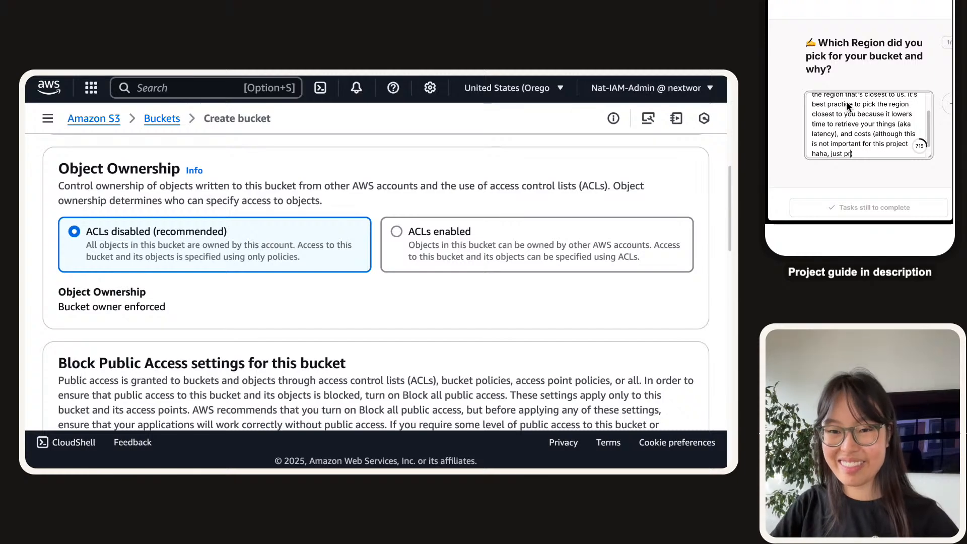
key("BackSpace")
key("BackSpace")
type("best practice ")
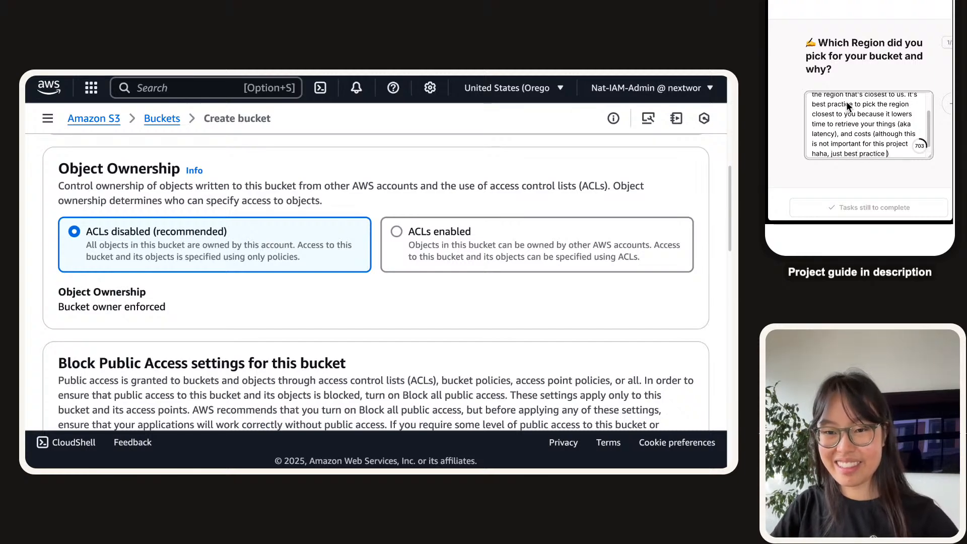
type("to keep)")
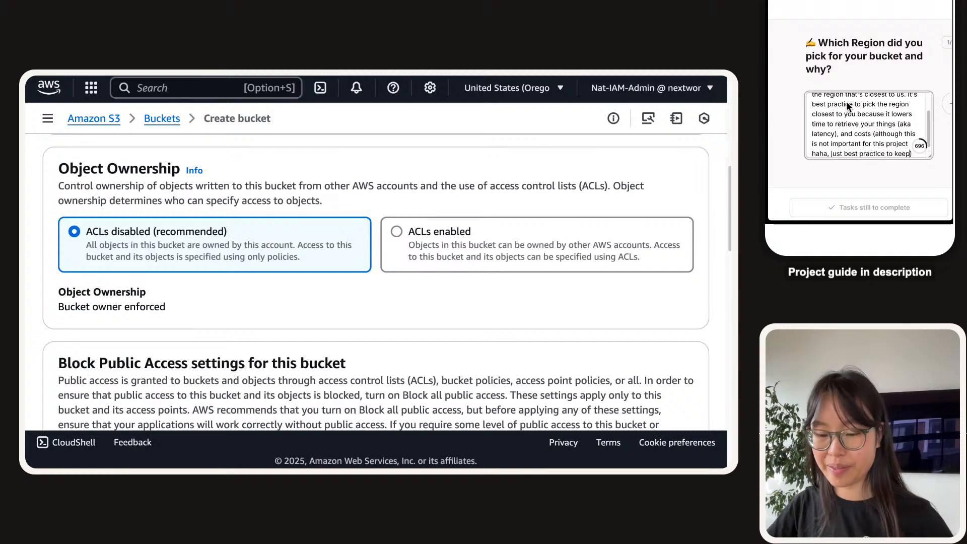
type(".")
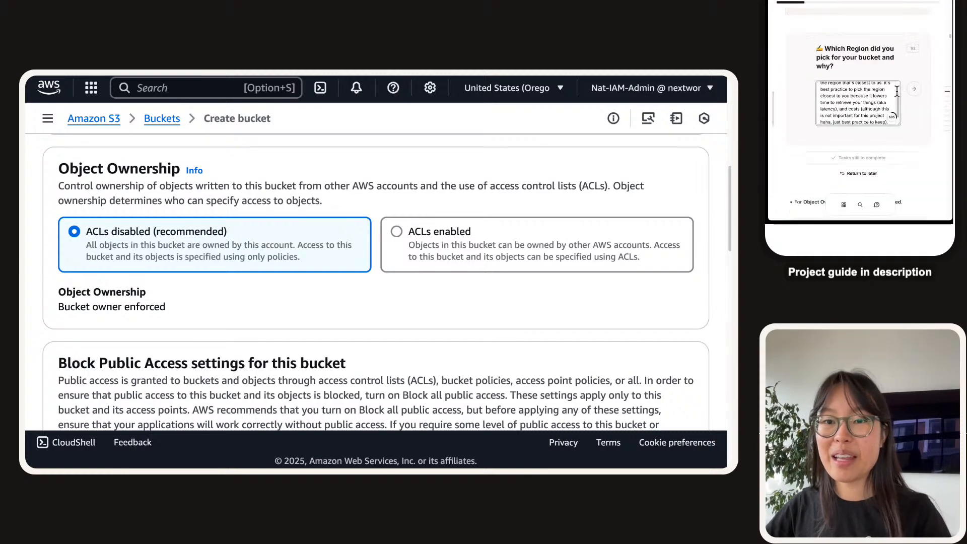
- Answer the unique-name question with "S3 bucket names are globally unique! This means no two buckets in the entire world can have the same name"
left_click(914, 89)
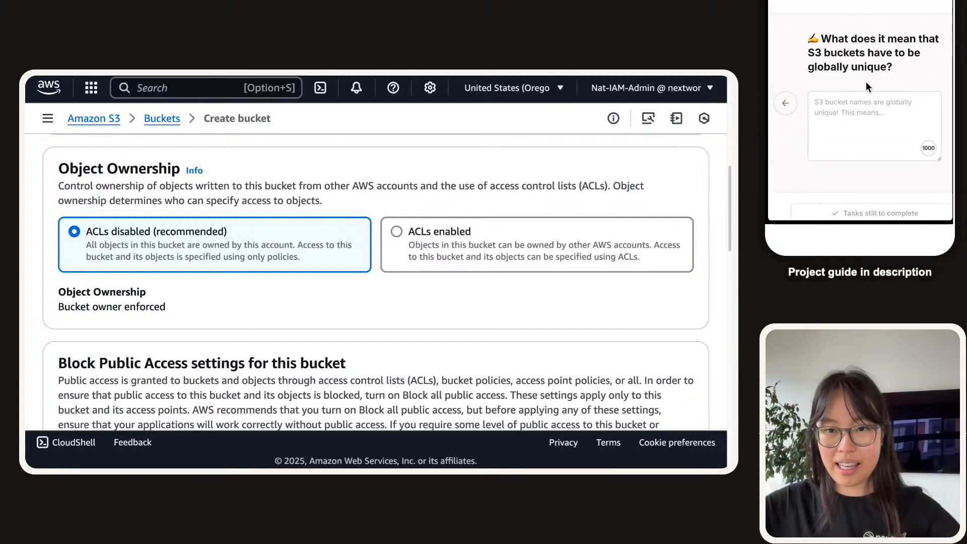
left_click(888, 124)
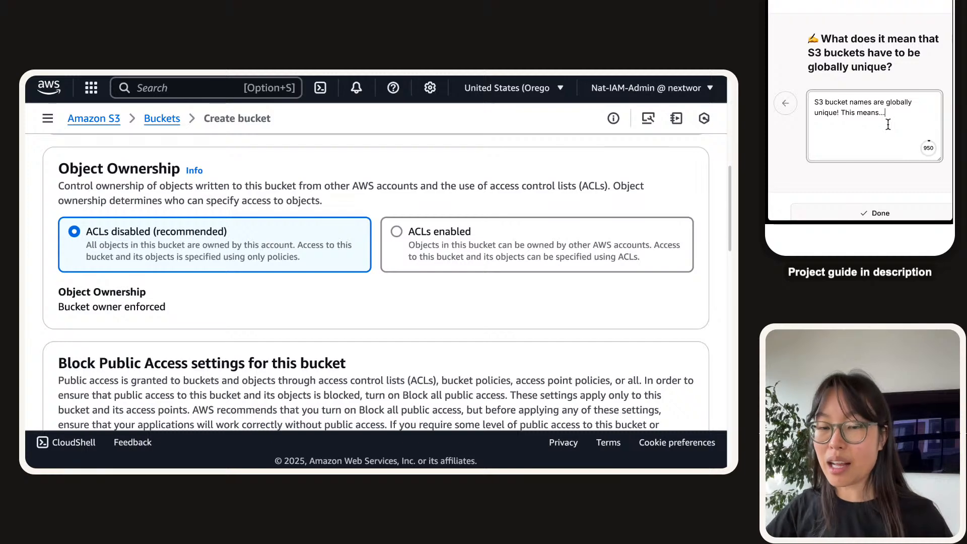
key("BackSpace")
key("BackSpace")
key("BackSpace")
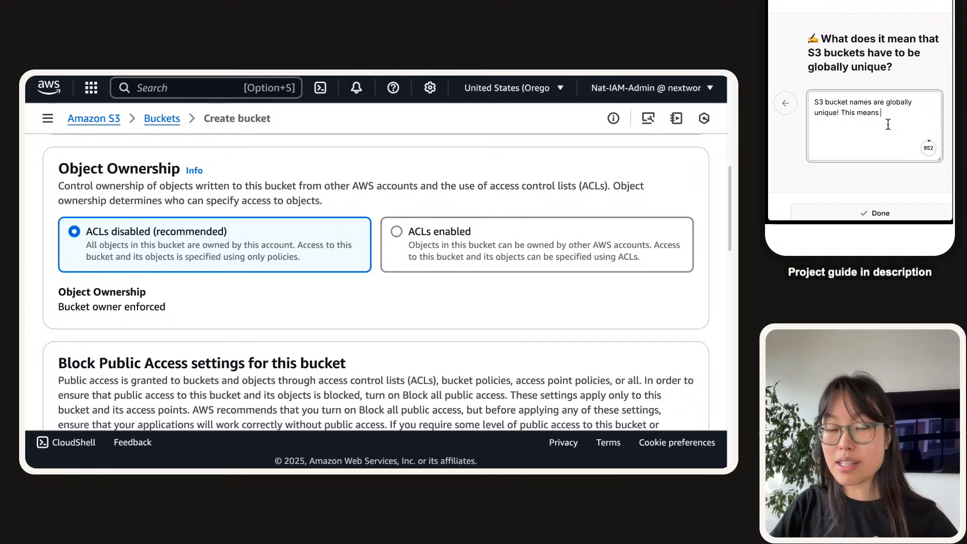
type("no two bucket")
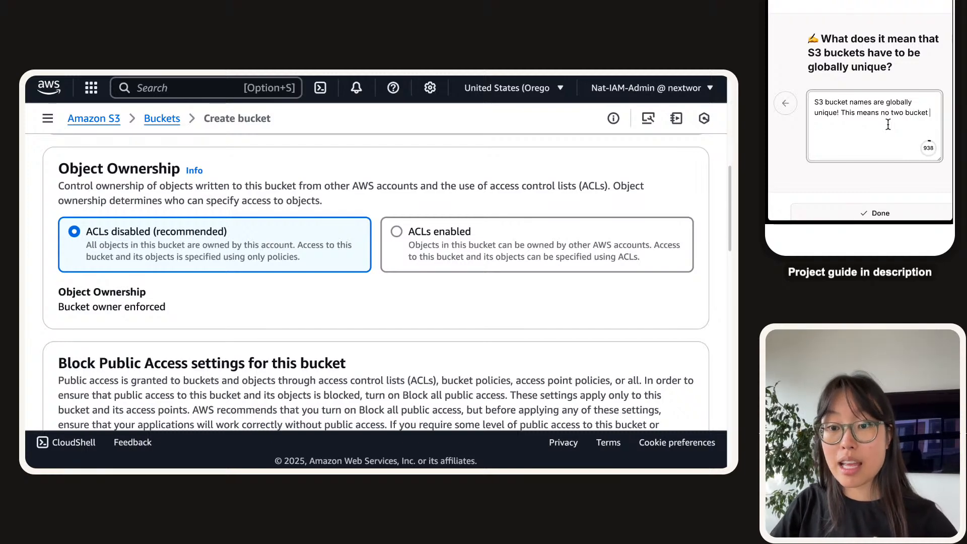
key("BackSpace")
type("s in the entire ")
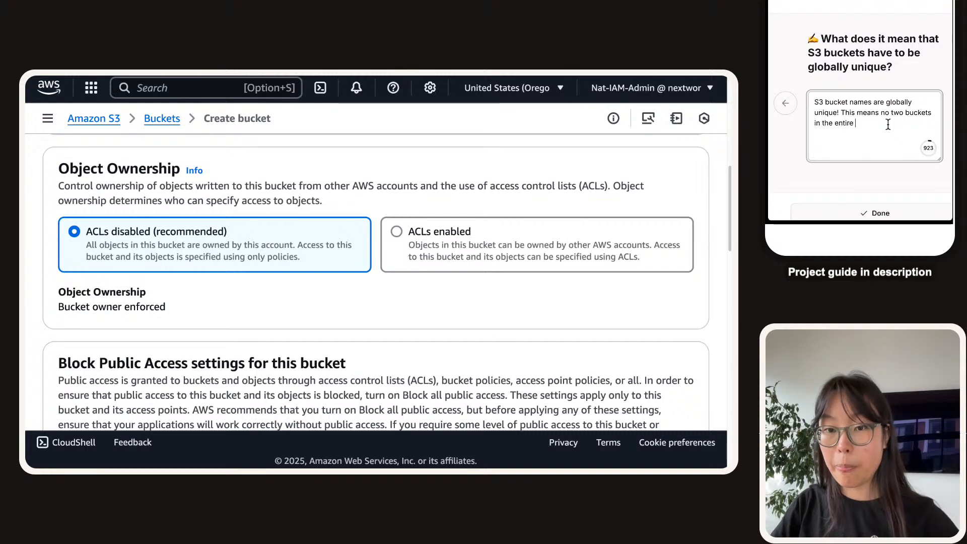
type("world c")
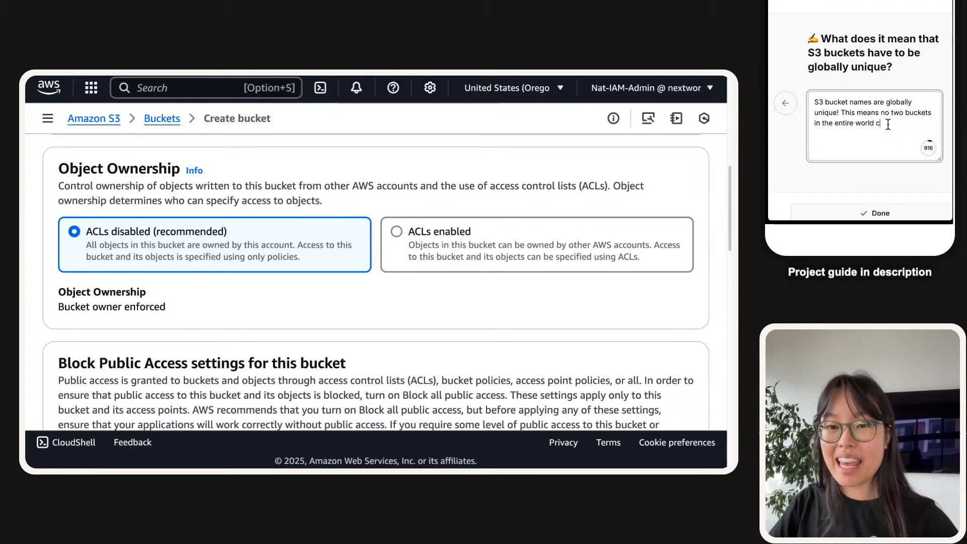
type("an have the same name")
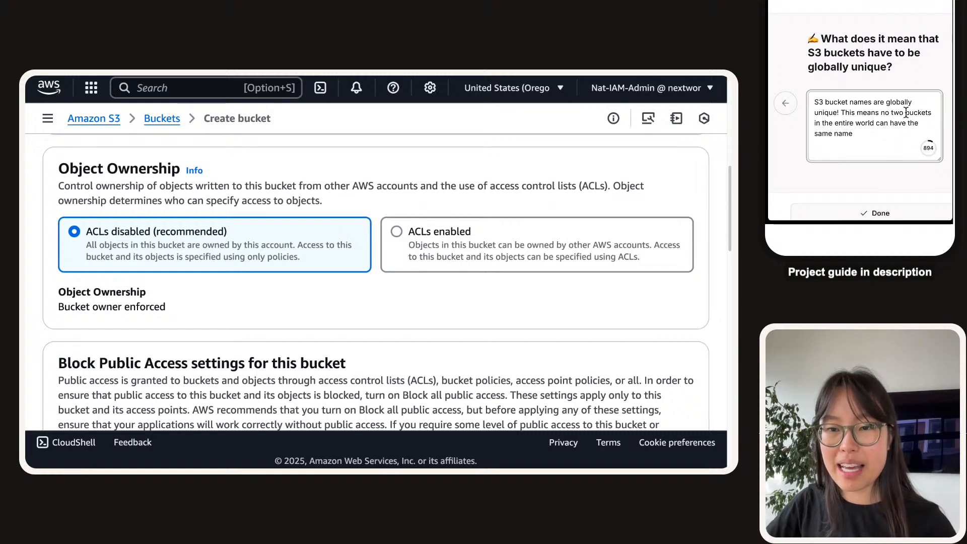
- Insert "Amazon S3" before "buckets" in the unique-name answer so it reads "no two Amazon S3 buckets"
left_click(907, 112)
type("Amaz")
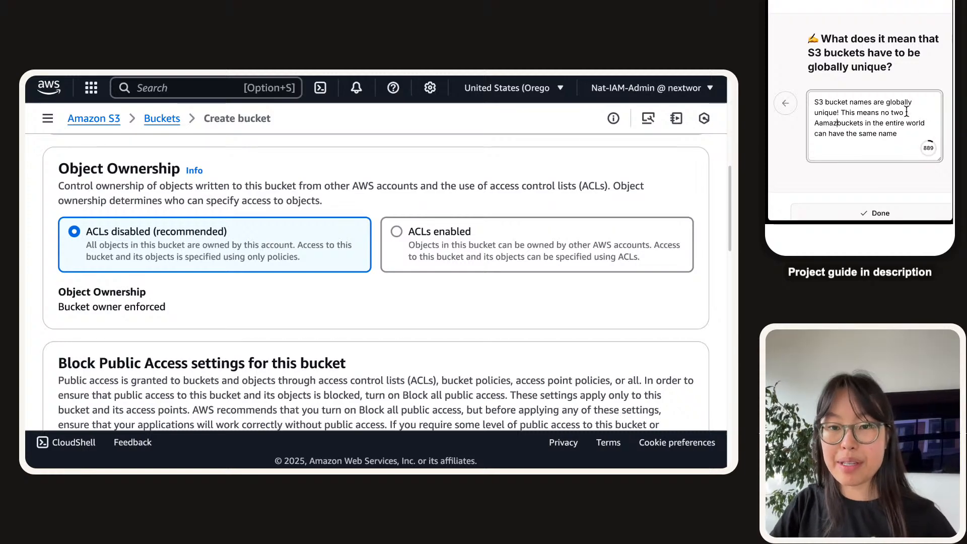
type("on S3 ")
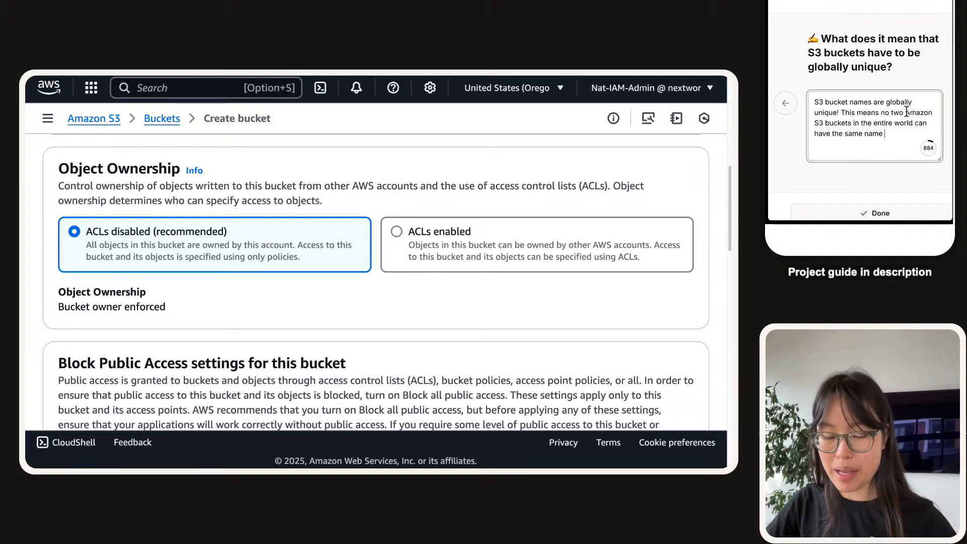
- End the sentence and add "They have to be completely unique, regardless of the region or the account ID." to the answer
type("They have to be ")
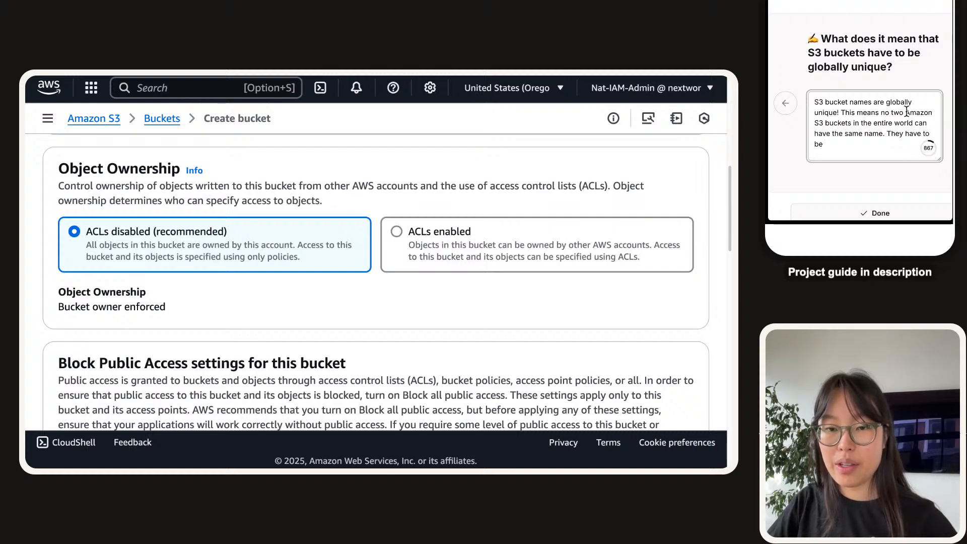
type("complet")
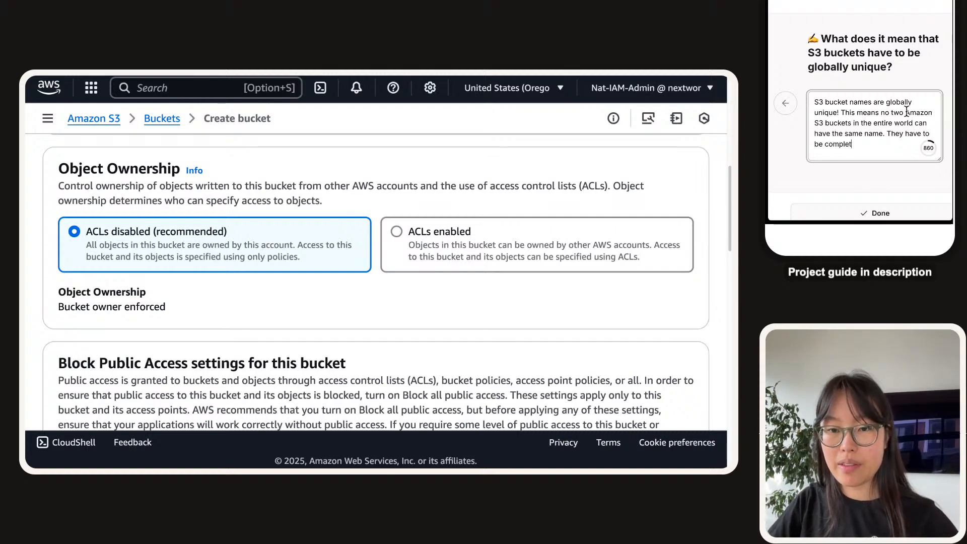
type("ely unique, regardle")
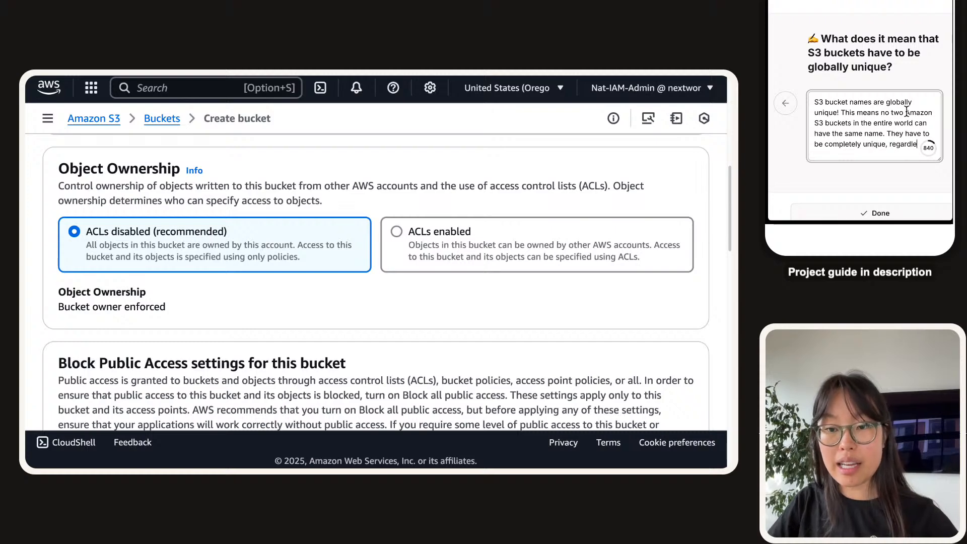
type("ss of the re")
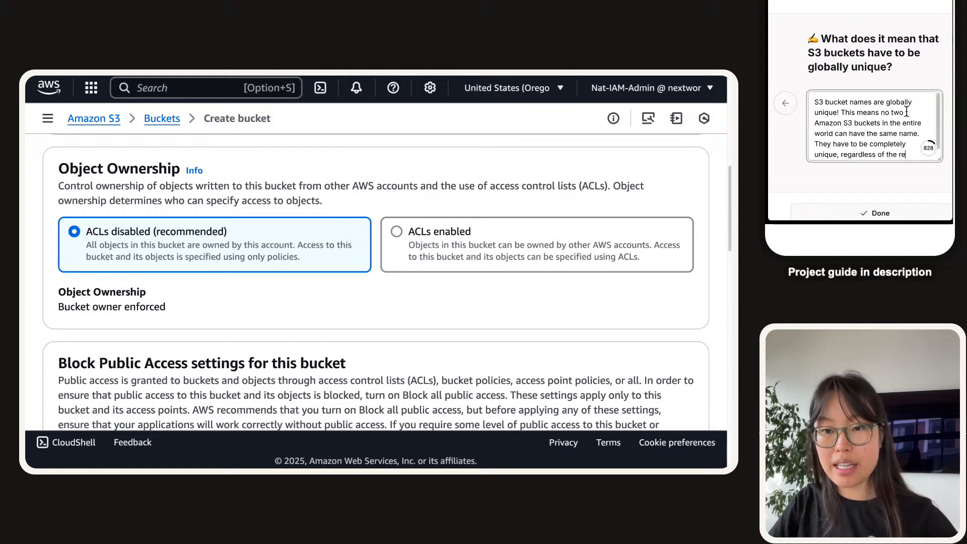
type("gion in the account ID.")
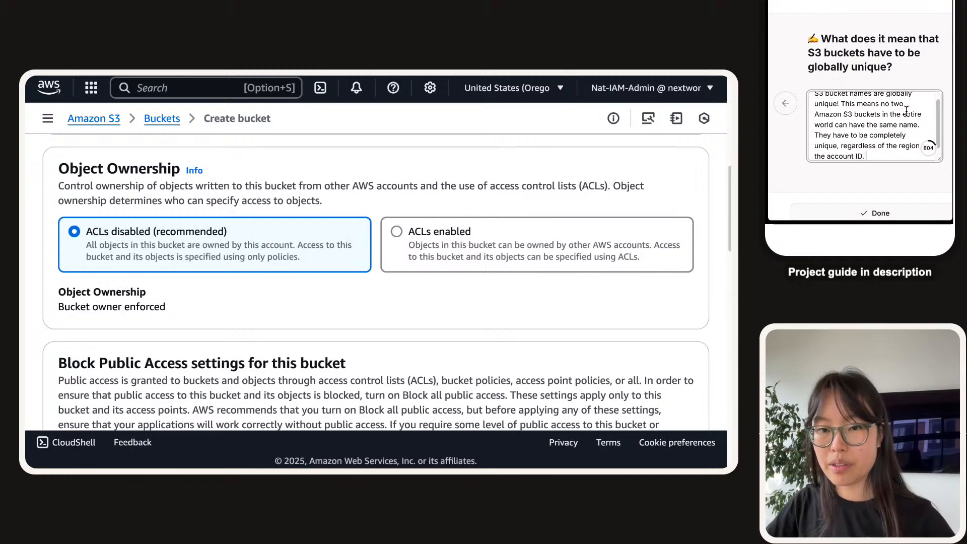
- Insert "(just like you)" after "completely unique" in the unique-name answer
scroll(907, 110, "down", 1)
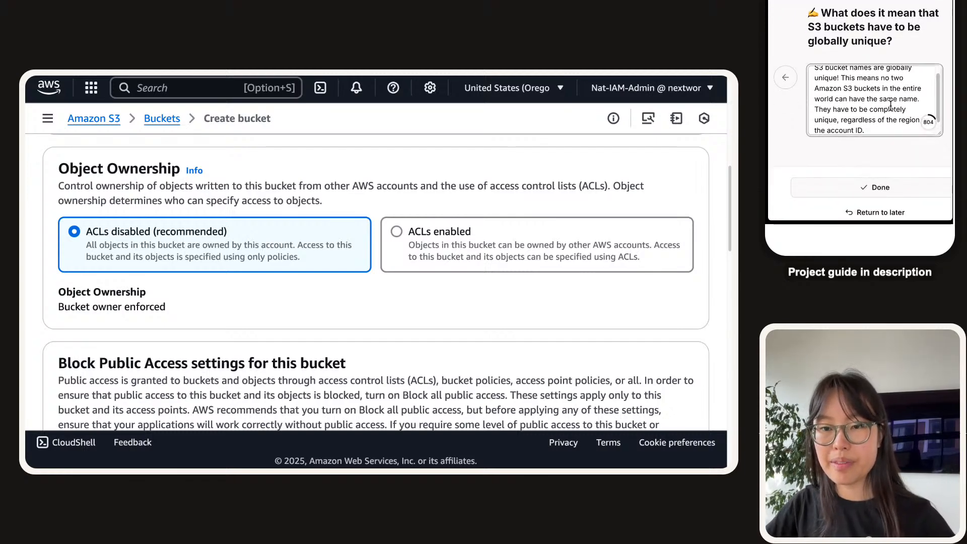
left_click(839, 120)
type("(just")
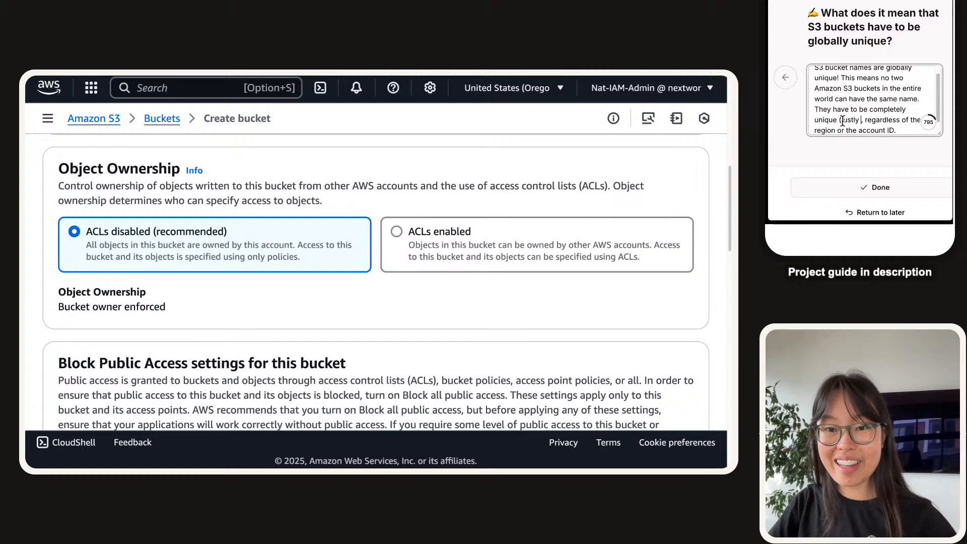
type(" like you)")
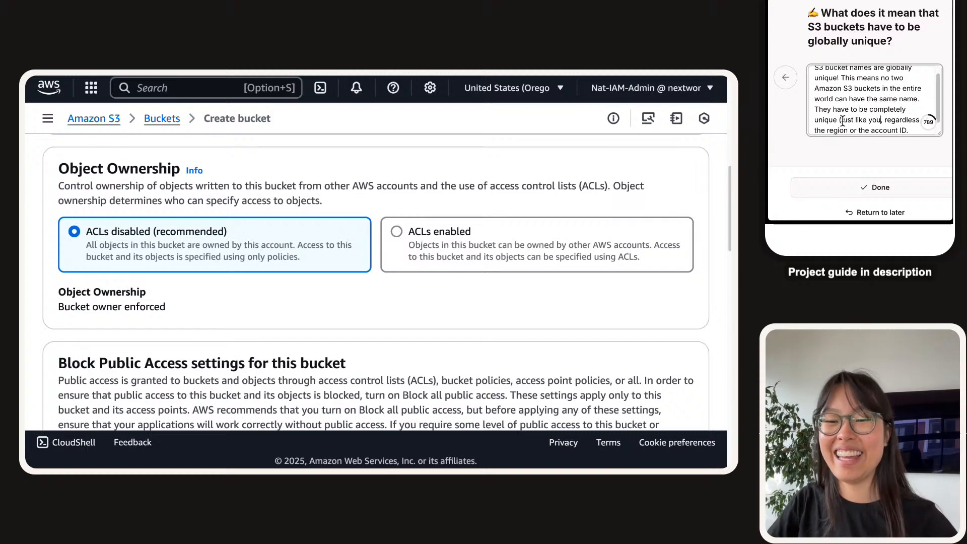
left_click(905, 47)
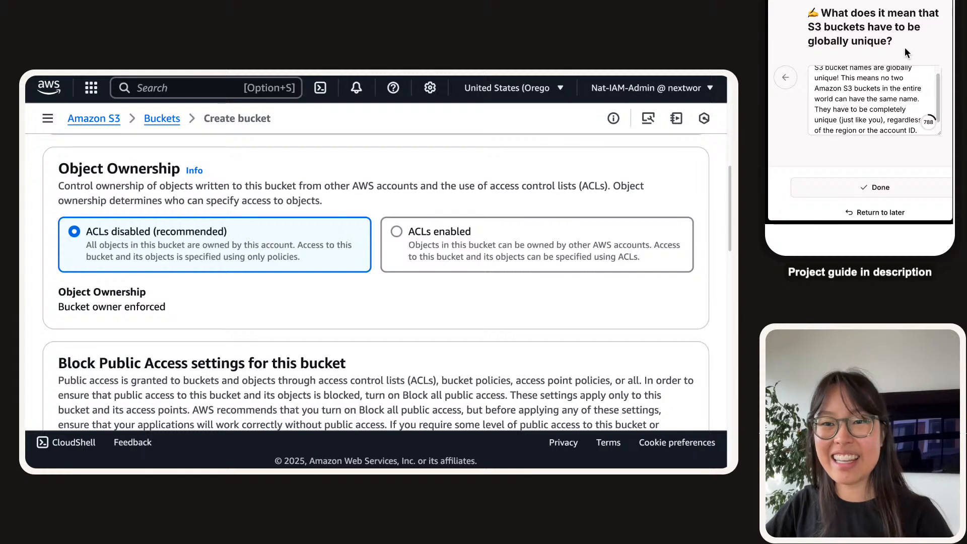
- Mark the guide's Region and unique-name questions as done
scroll(905, 46, "down", 5)
scroll(881, 54, "down", 1)
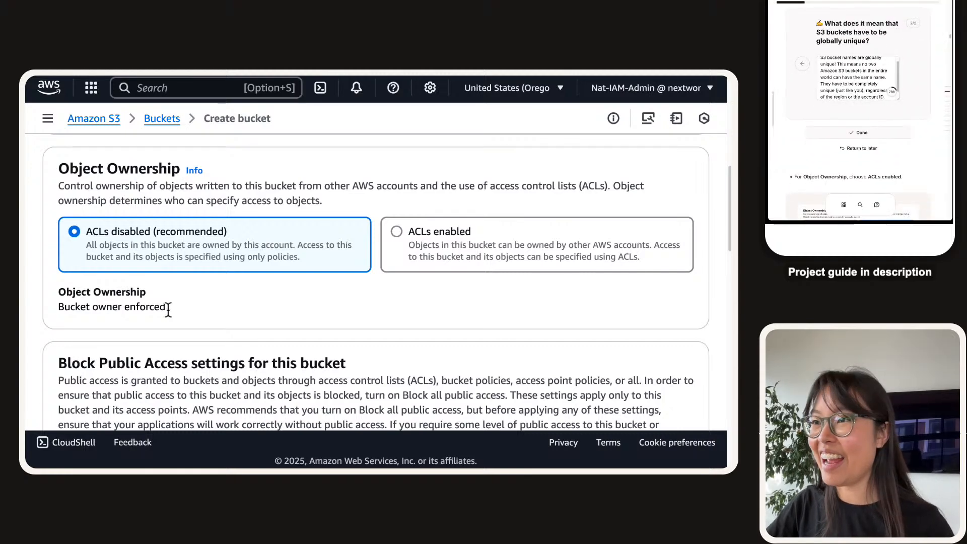
left_click(845, 133)
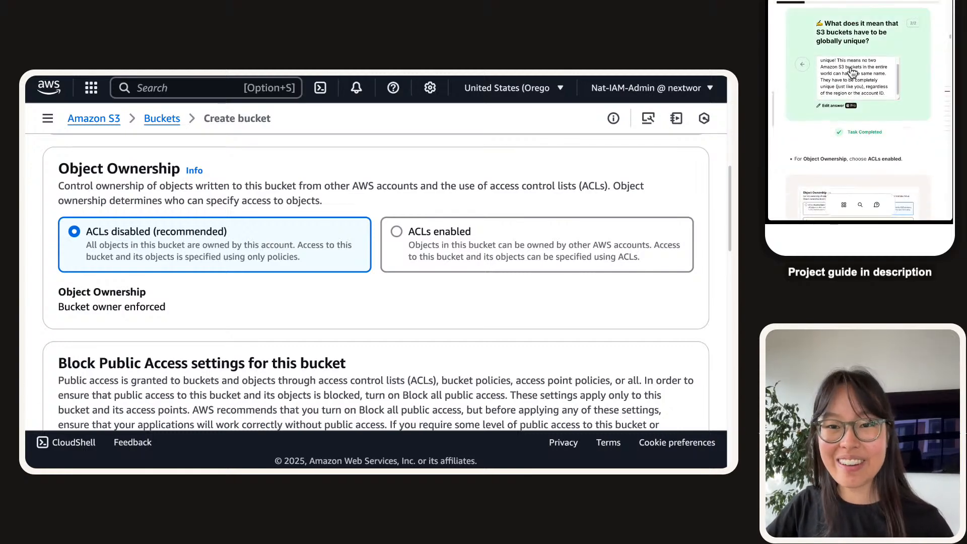
- Follow the guide's Object Ownership instruction and choose ACLs enabled for the new bucket
scroll(855, 74, "down", 3)
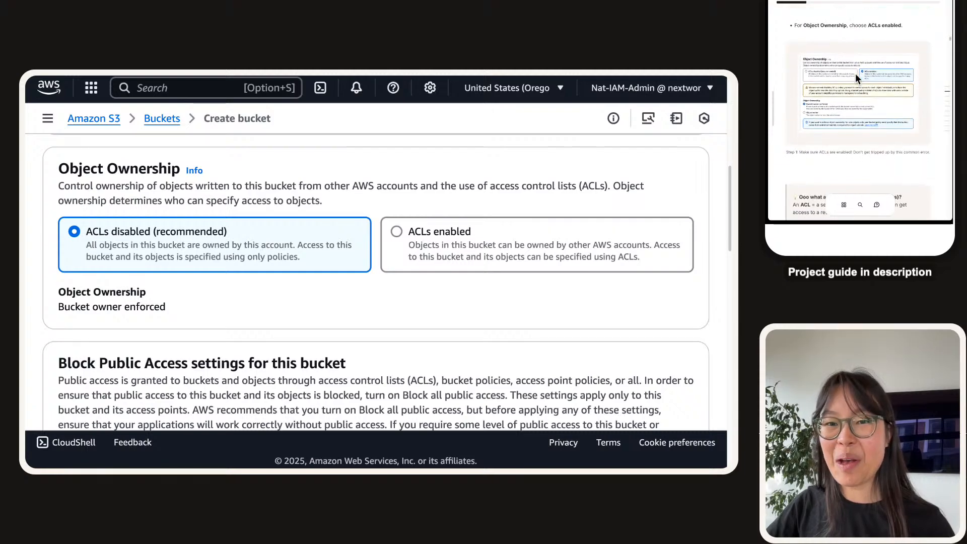
scroll(374, 308, "down", 1)
scroll(374, 309, "up", 1)
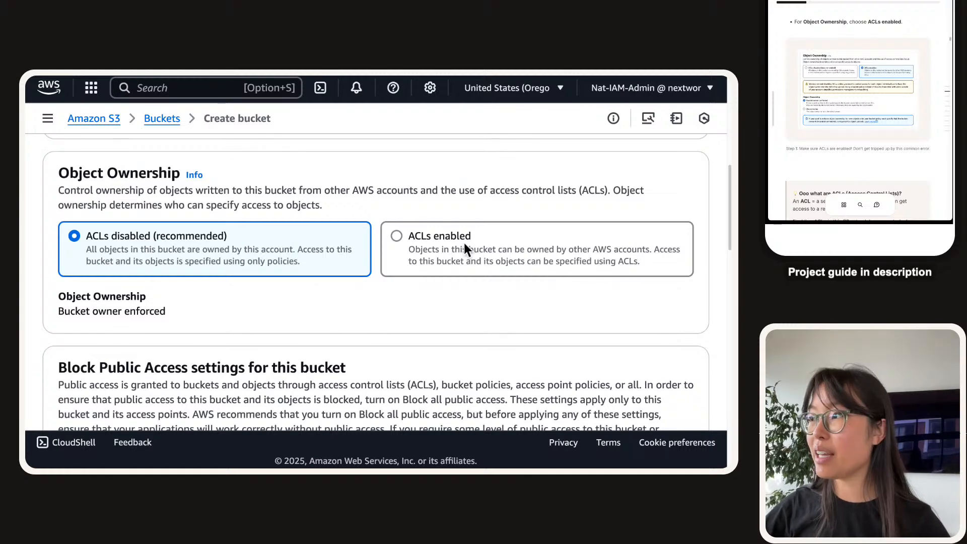
left_click(444, 229)
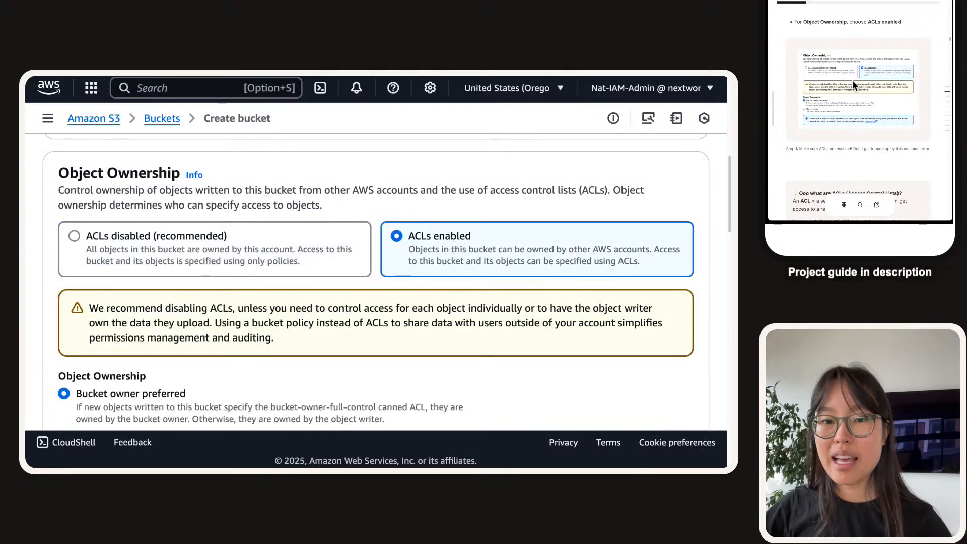
- Read the warning about enabling ACLs alongside the guide's explanation of ACLs, bucket policies and controlling access for each object individually
triple_click(195, 346)
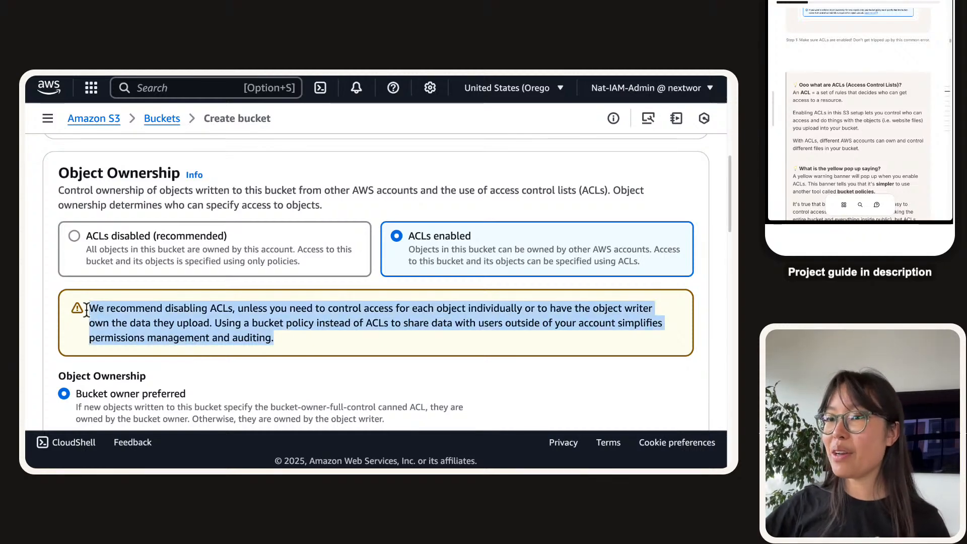
left_click(91, 311)
triple_click(198, 309)
left_click(205, 309)
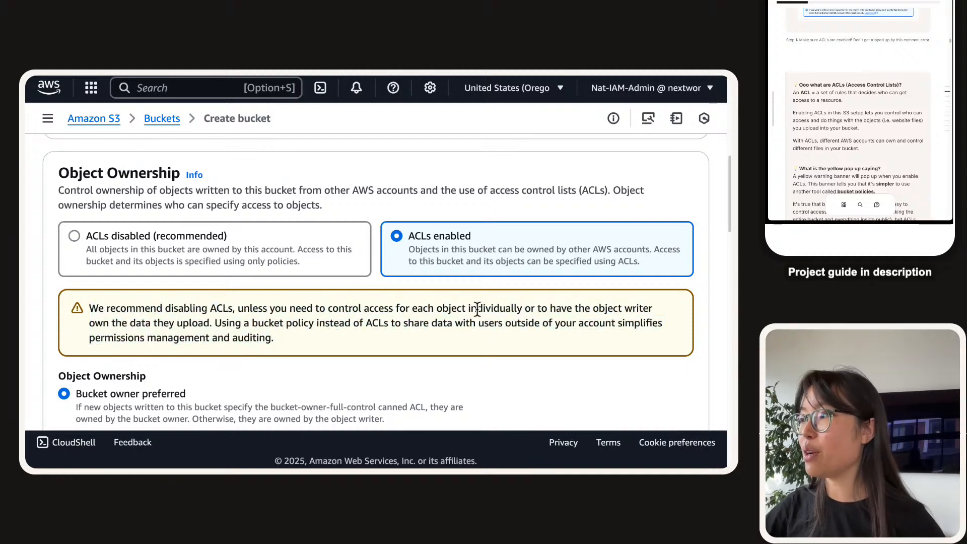
left_click_drag(525, 309, 411, 309)
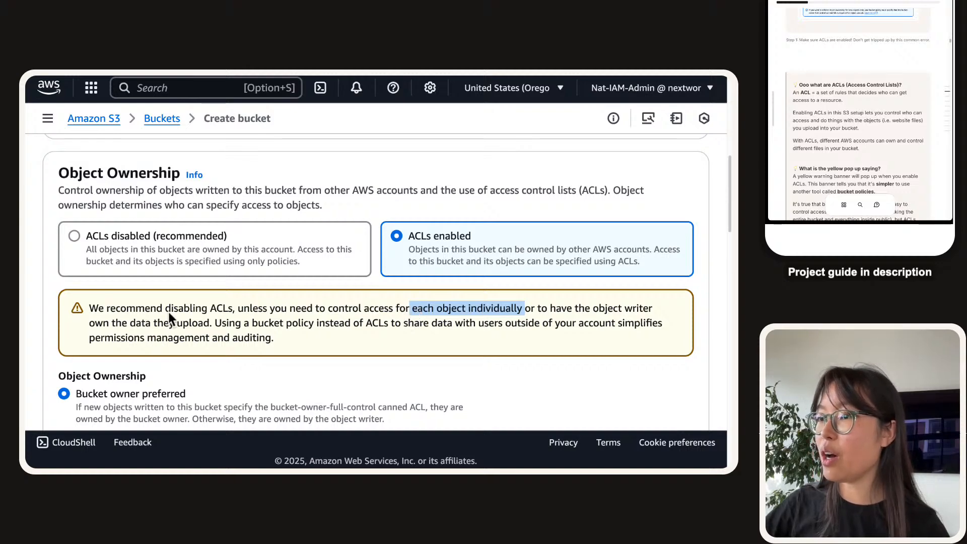
left_click(209, 318)
left_click_drag(238, 308, 213, 323)
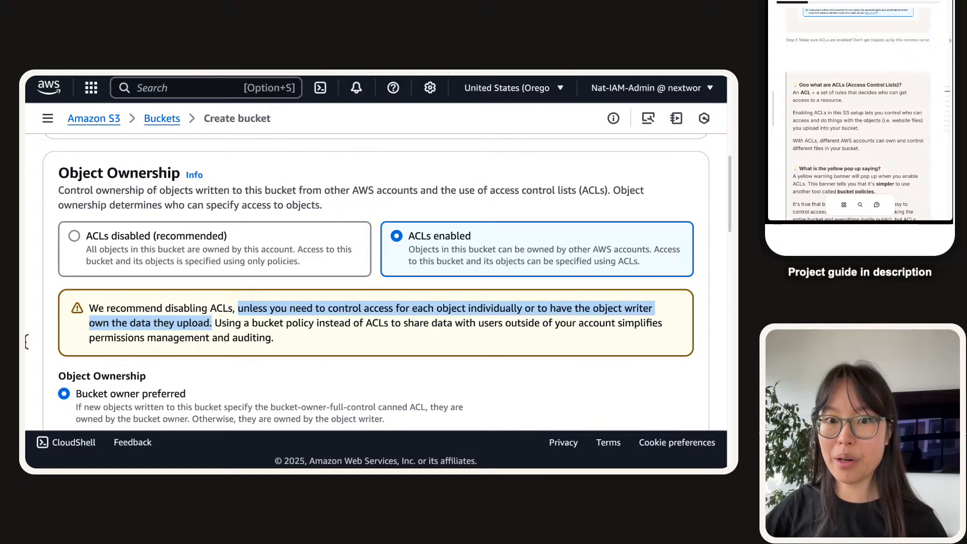
scroll(926, 47, "down", 1)
scroll(926, 47, "down", 2)
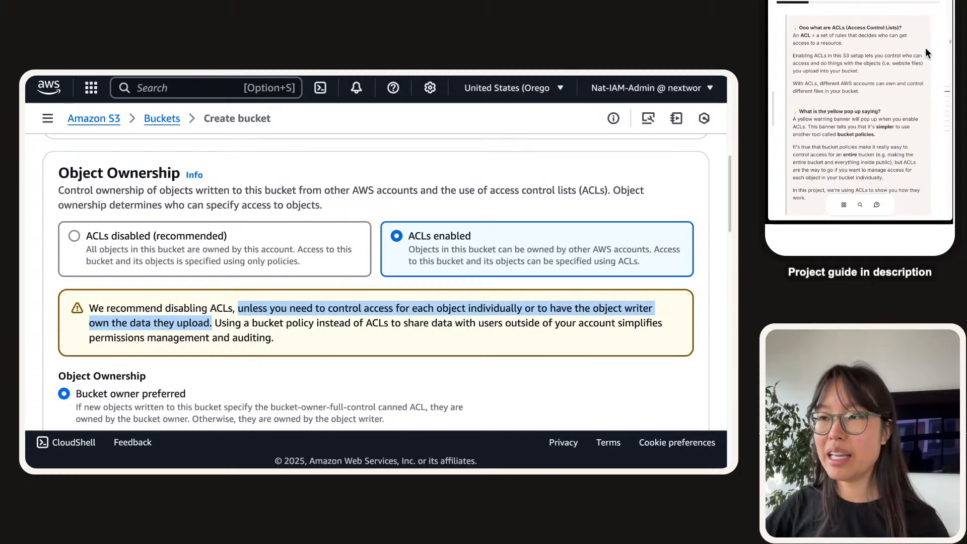
scroll(926, 47, "down", 1)
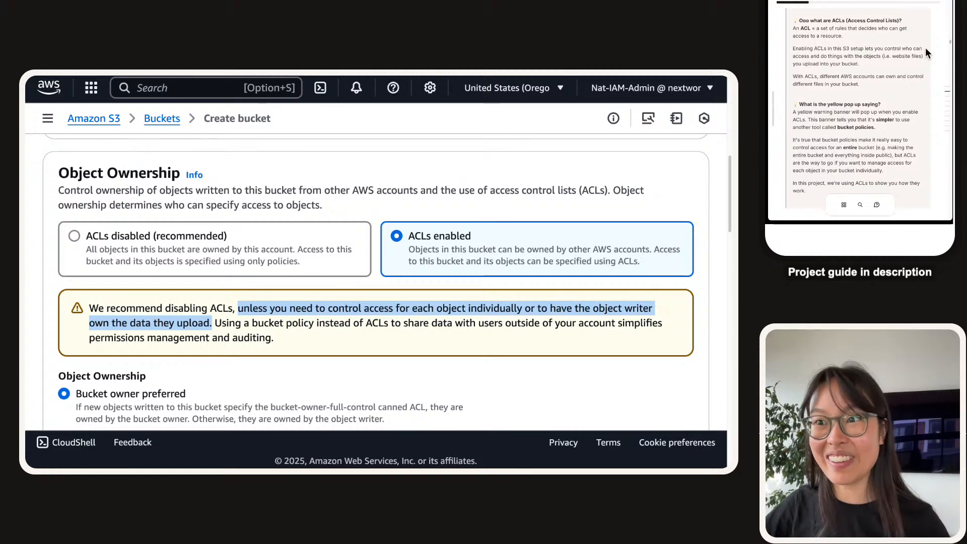
scroll(926, 48, "down", 2)
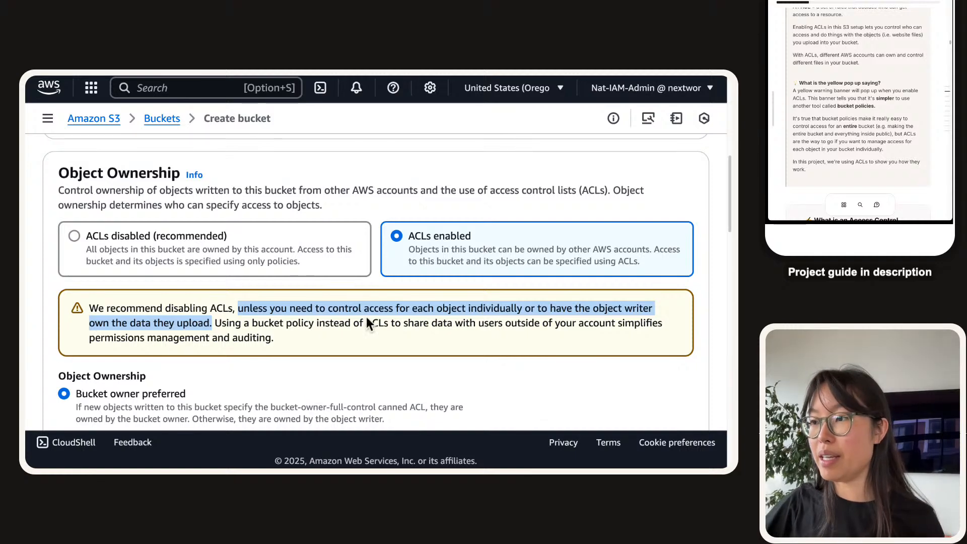
left_click(274, 324)
left_click_drag(251, 323, 314, 324)
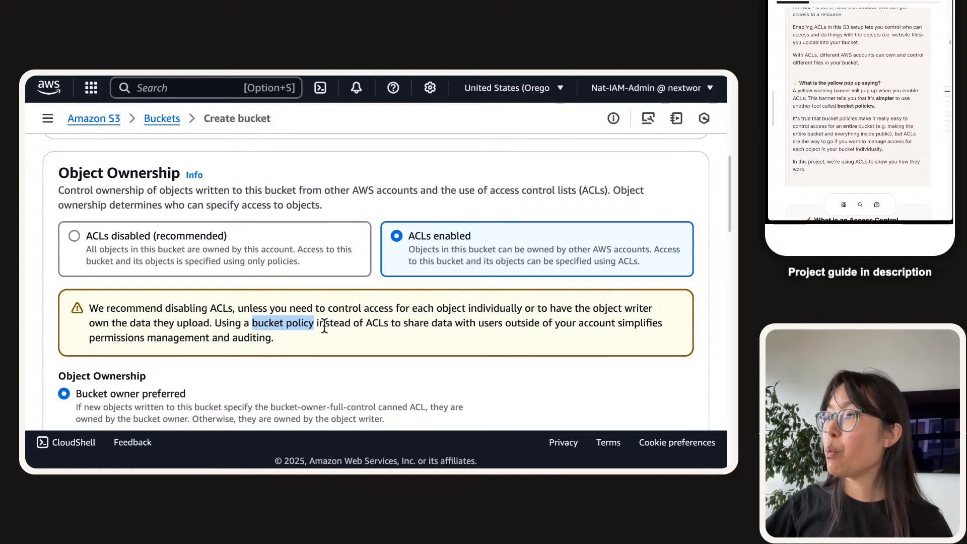
left_click_drag(328, 308, 520, 305)
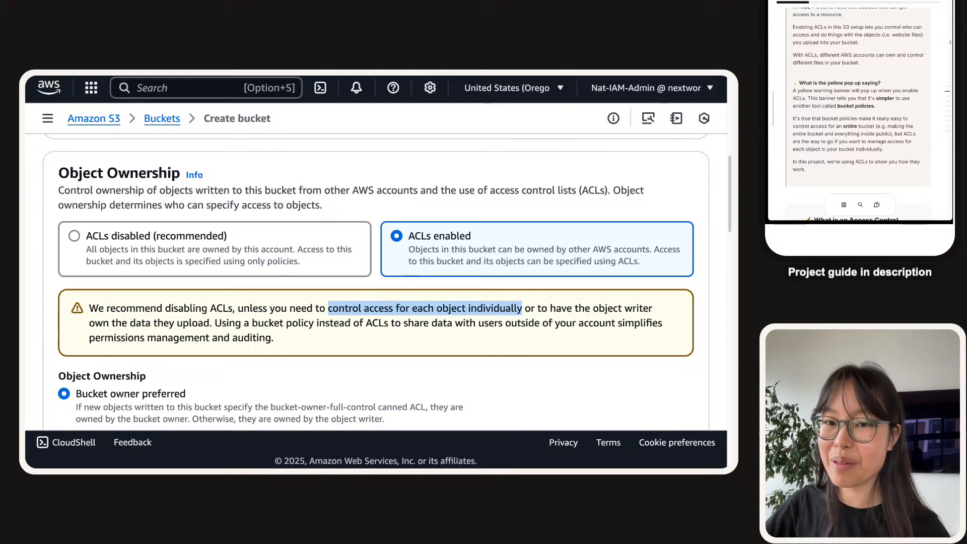
- Replace the guide's ACL answer with "An ACL (aka an Access Control List) is a way to configure permission settings inside a bucket."
scroll(848, 90, "down", 5)
left_click(872, 75)
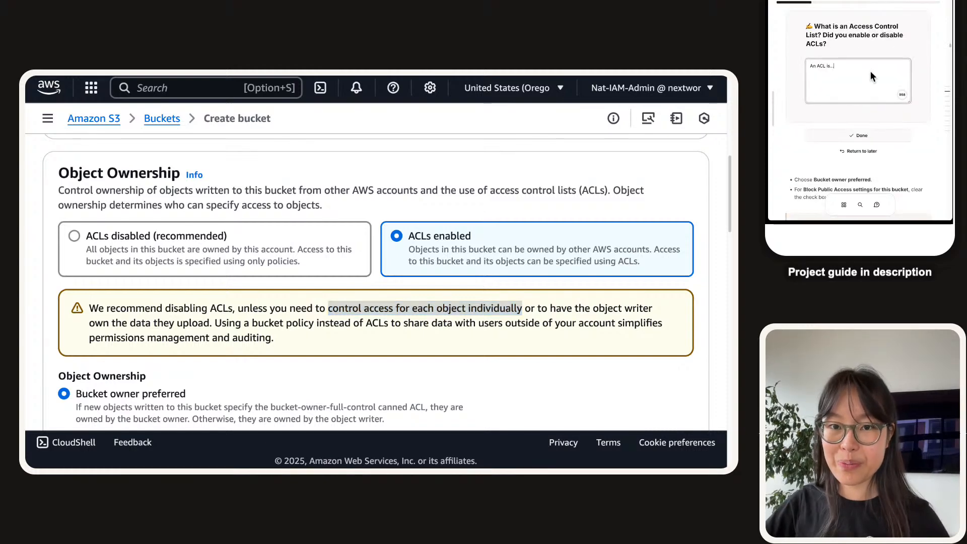
key("super+a")
key("BackSpace")
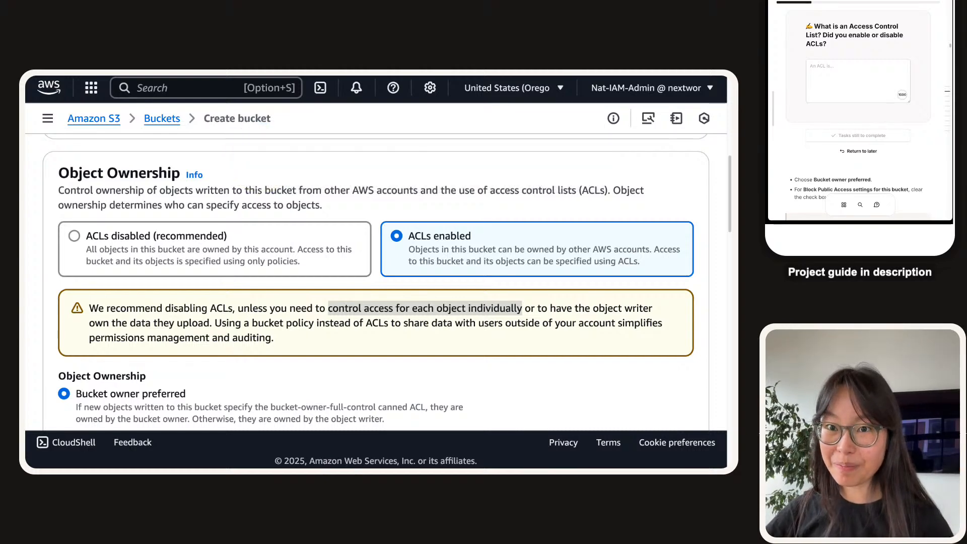
left_click(842, 80)
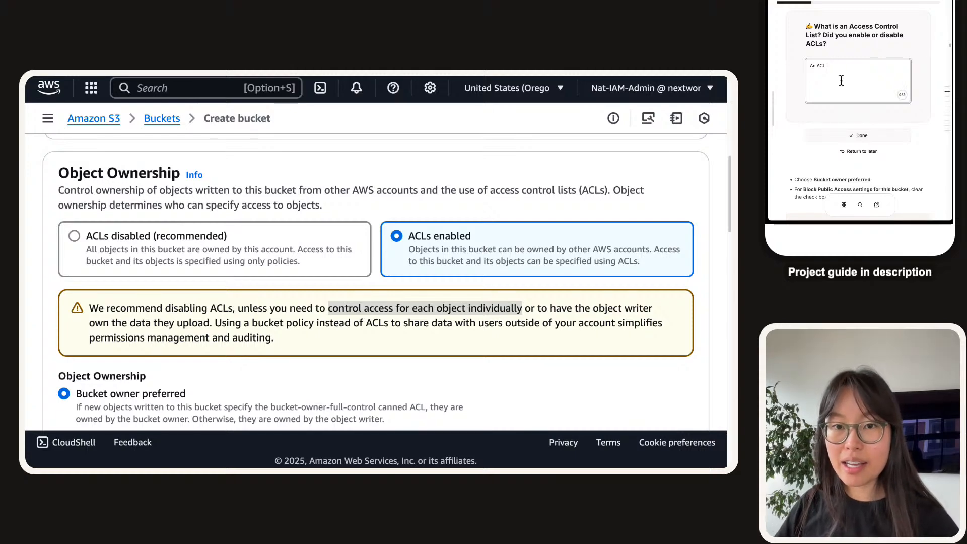
type("aka an")
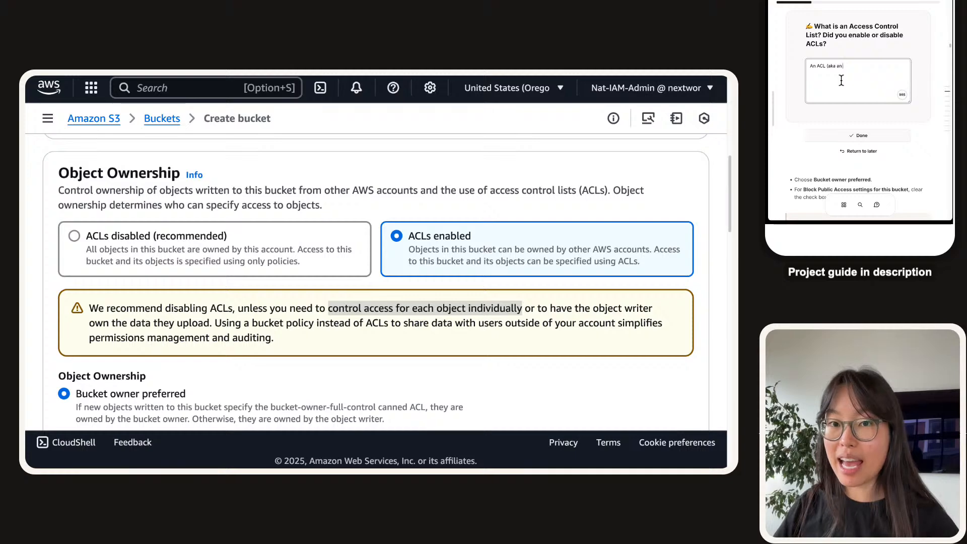
type(" Access Control")
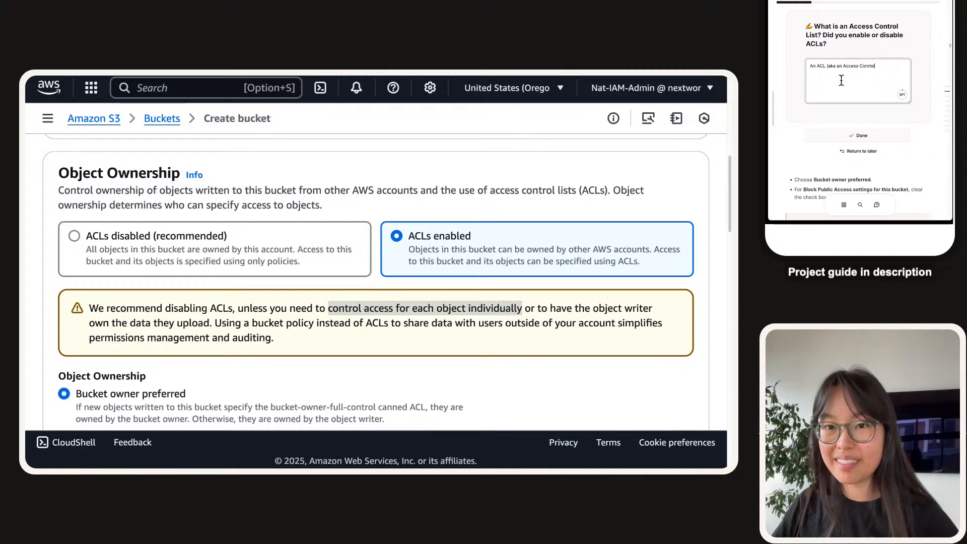
type(" List)")
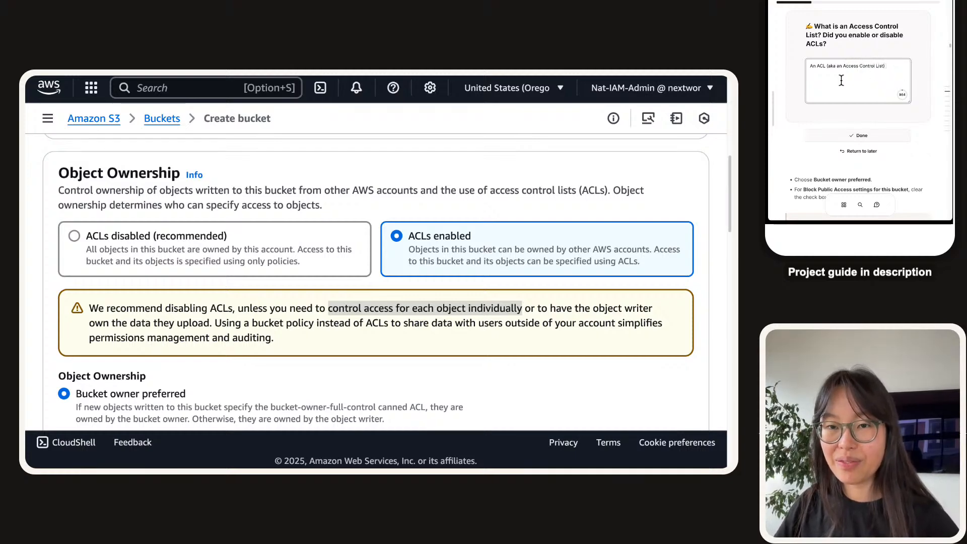
type(" is a way to configure ")
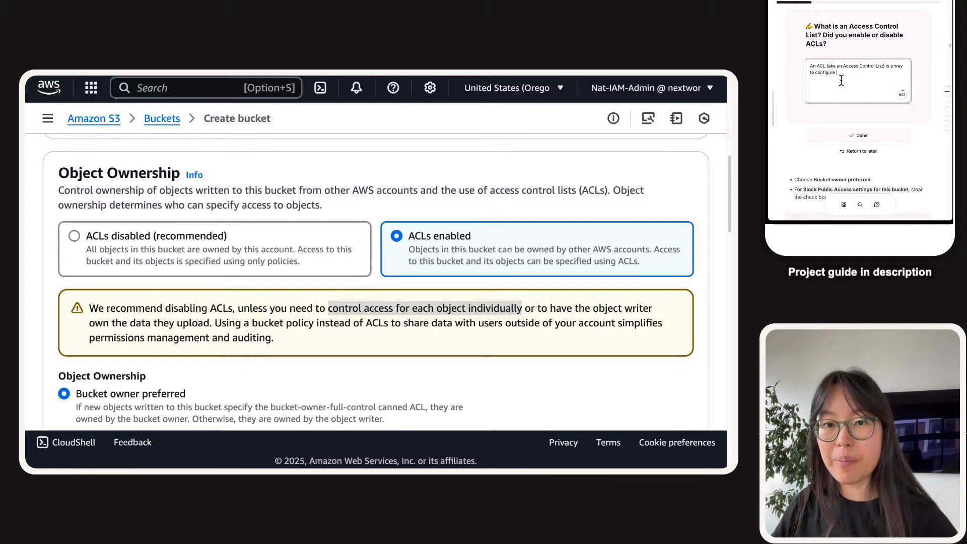
type("permission settings in")
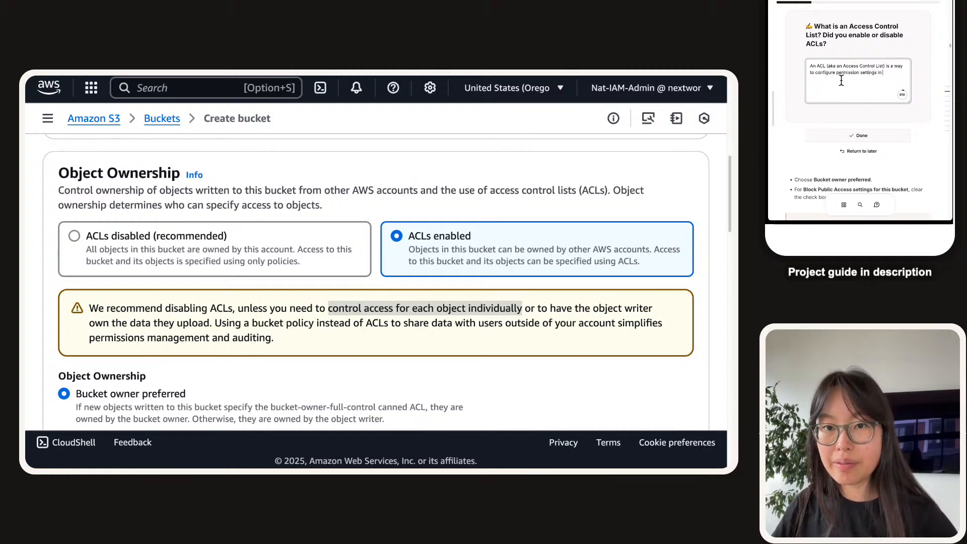
type("side a bucket.")
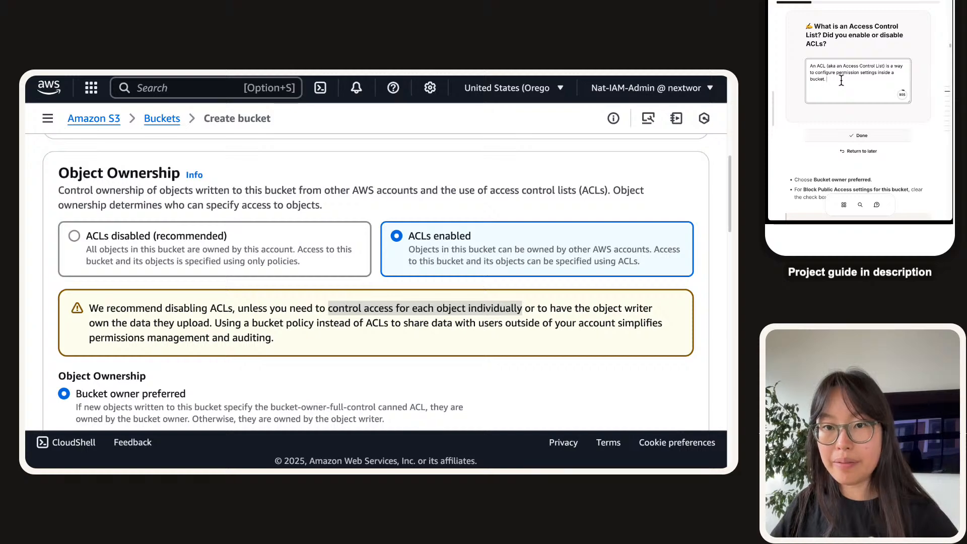
- Continue the ACL answer with "We enabled ACLs so that we can control access to our website files later."
type(" We e")
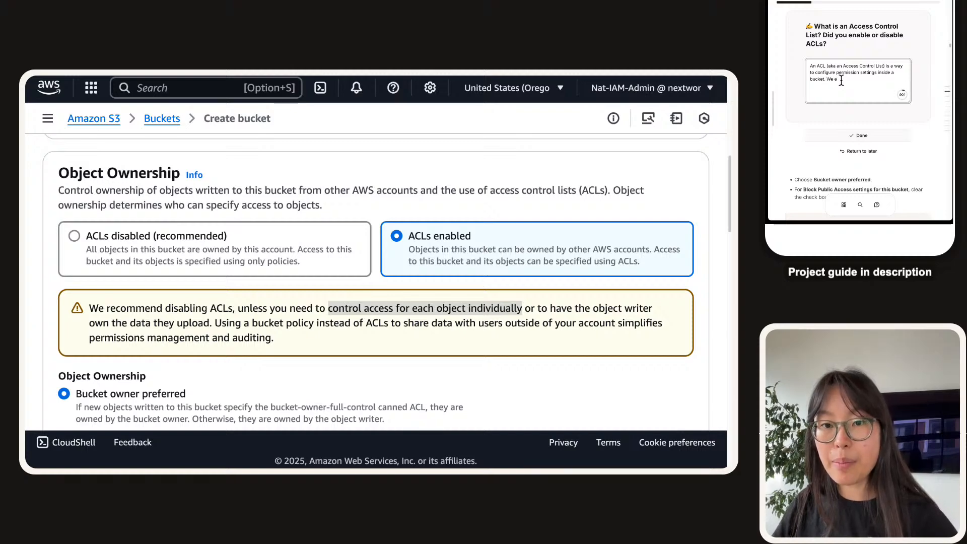
type("nabled ACLs ")
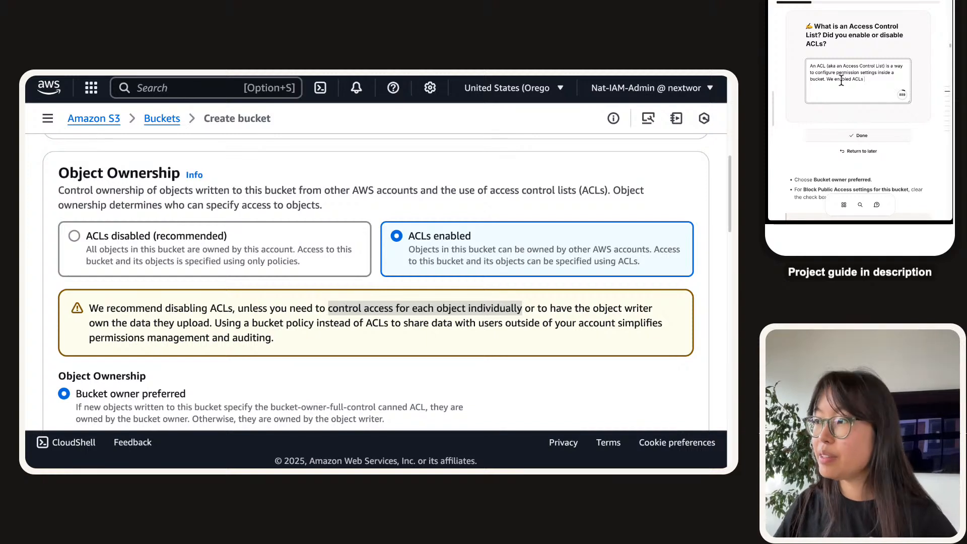
type("so that we can con")
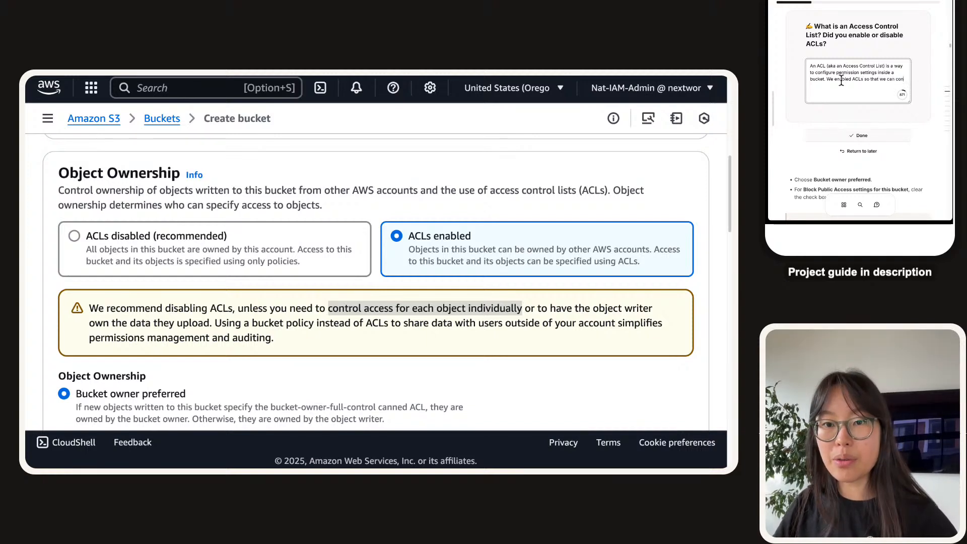
type("trol pe")
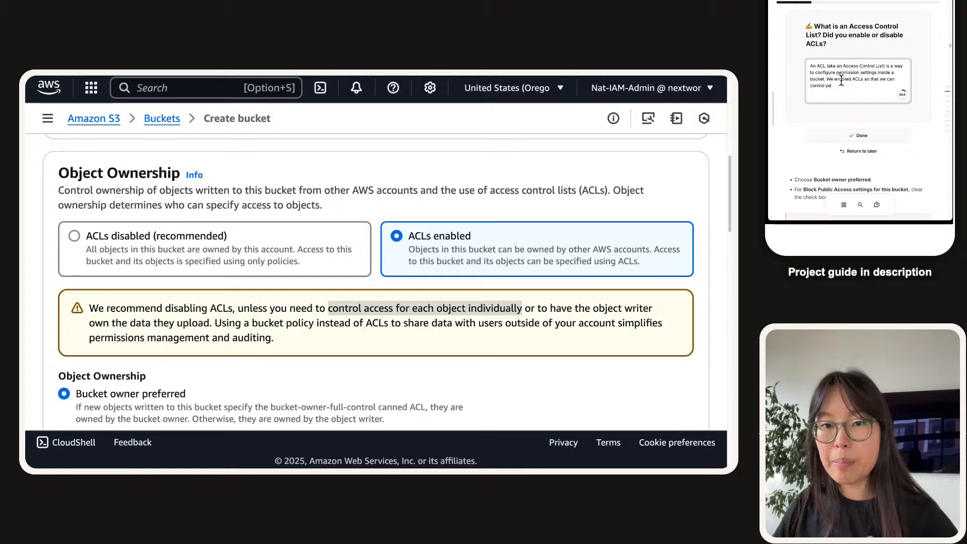
key("BackSpace")
key("BackSpace")
type("access")
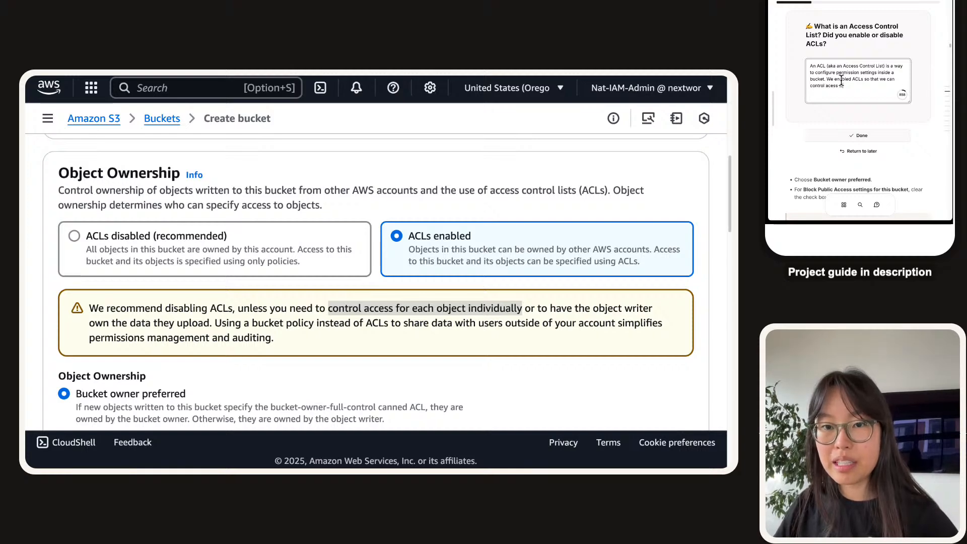
type(".")
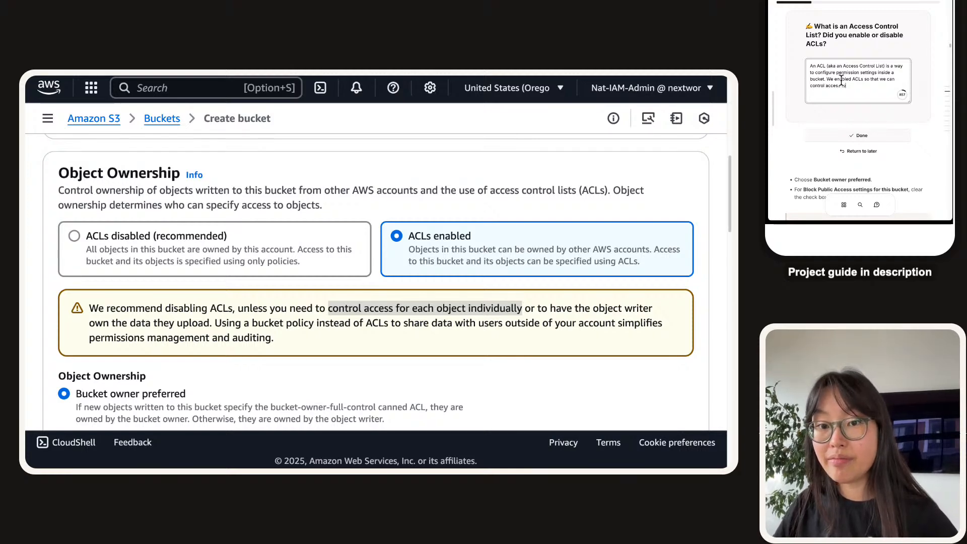
key("BackSpace")
type("to our website files later")
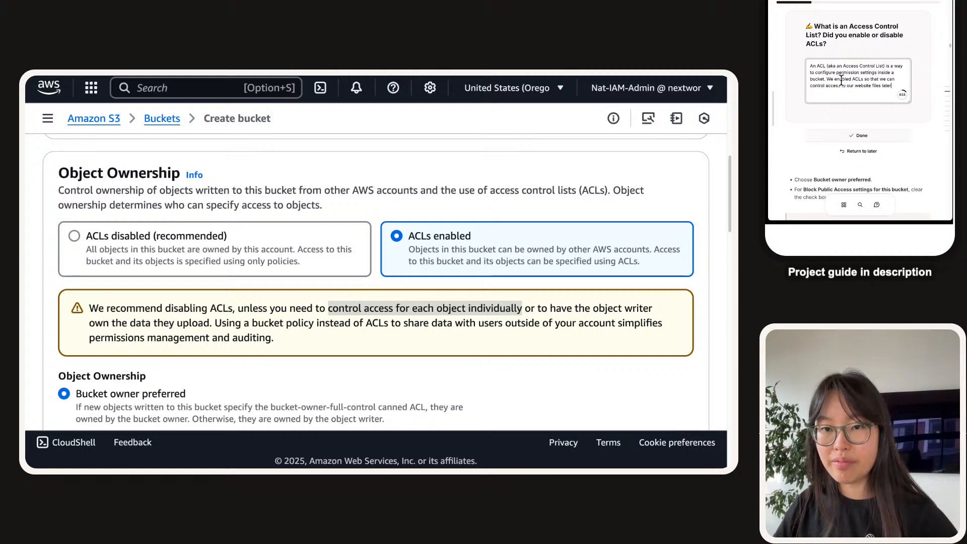
type(". AC")
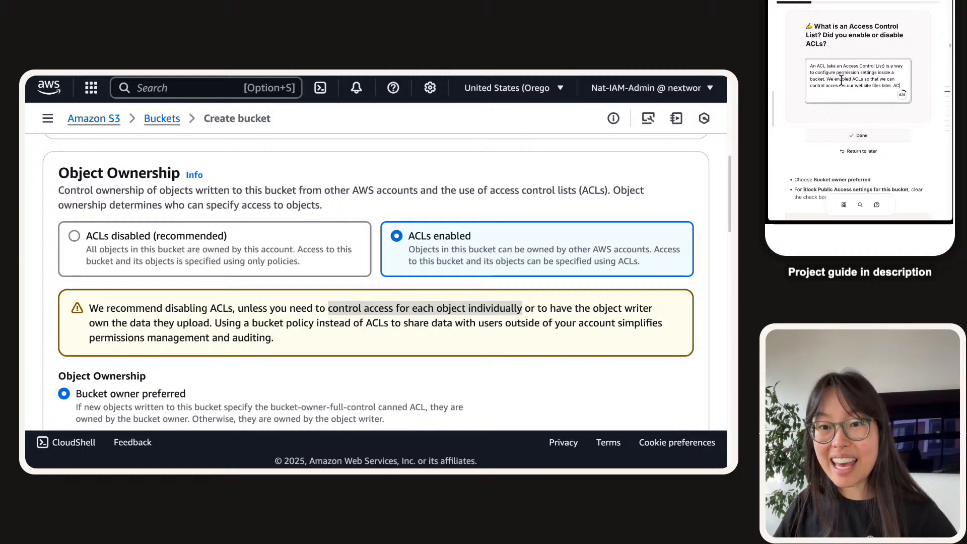
type("Ls")
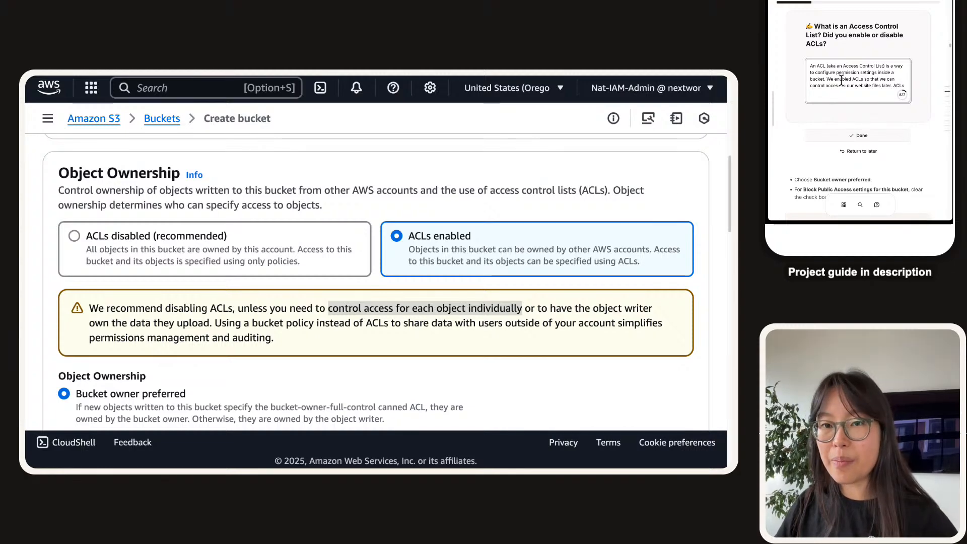
key("BackSpace")
key("BackSpace")
key("BackSpace")
key("BackSpace")
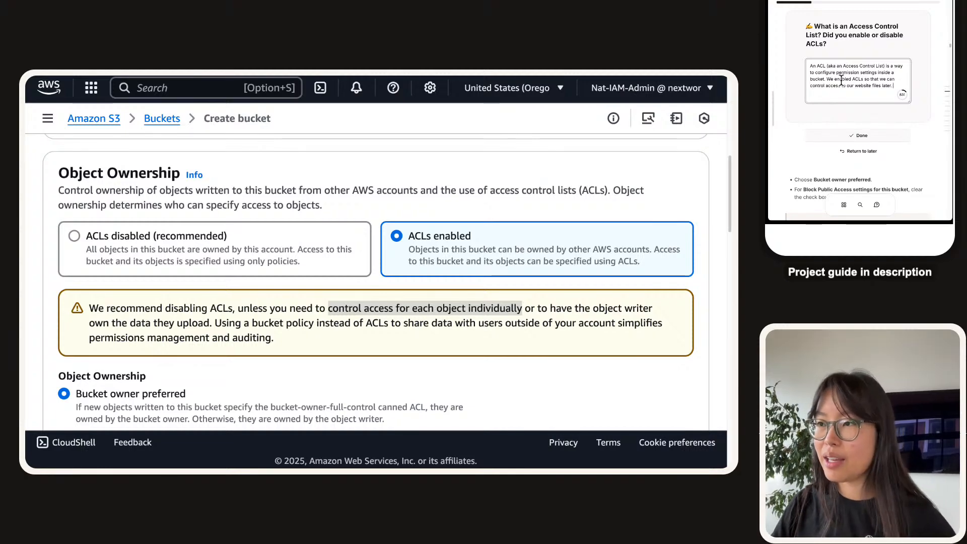
- Add "There was a popup mentioning that AWS recommends disabling ACLs," to the ACL answer
type("There w")
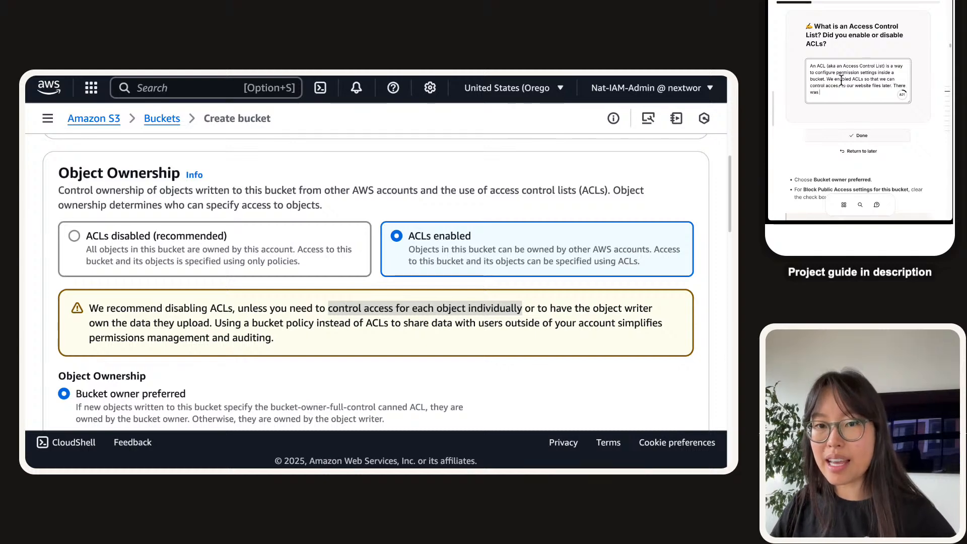
type("as a popup ")
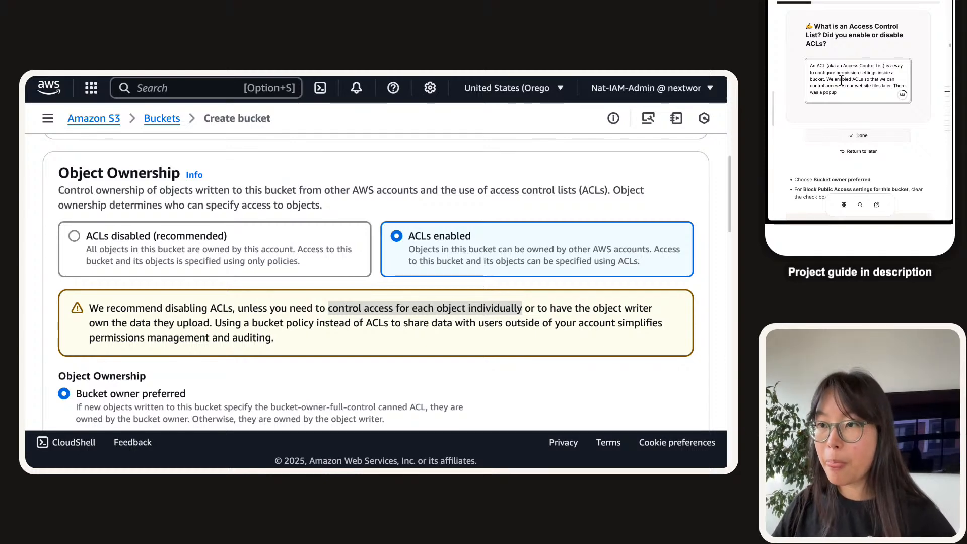
type("war")
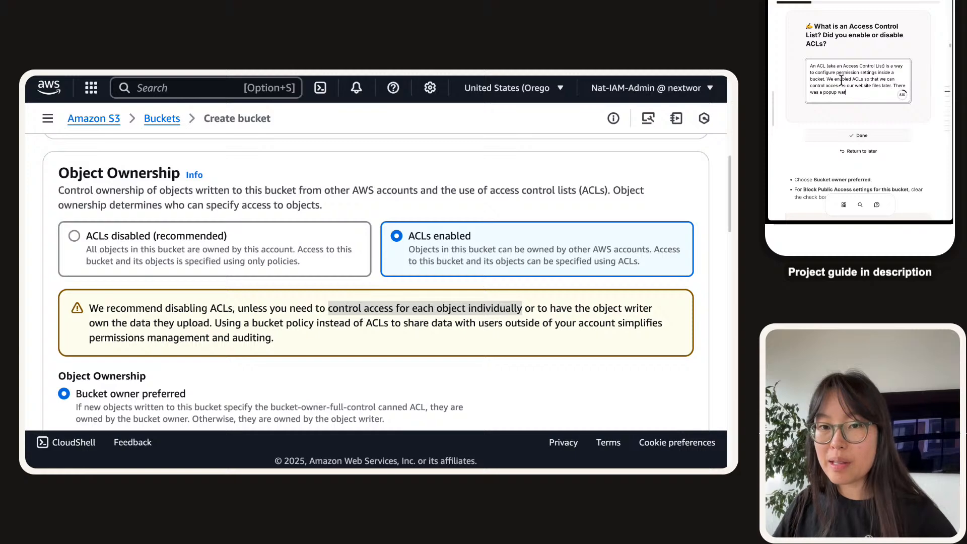
key("BackSpace")
key("BackSpace")
key("BackSpace")
type("mentioning that AWS")
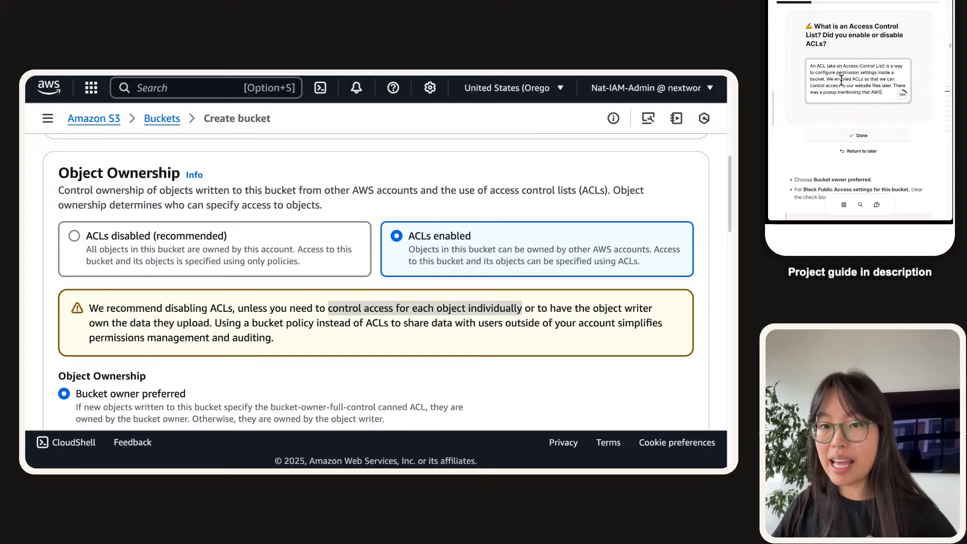
type(" recommends disa")
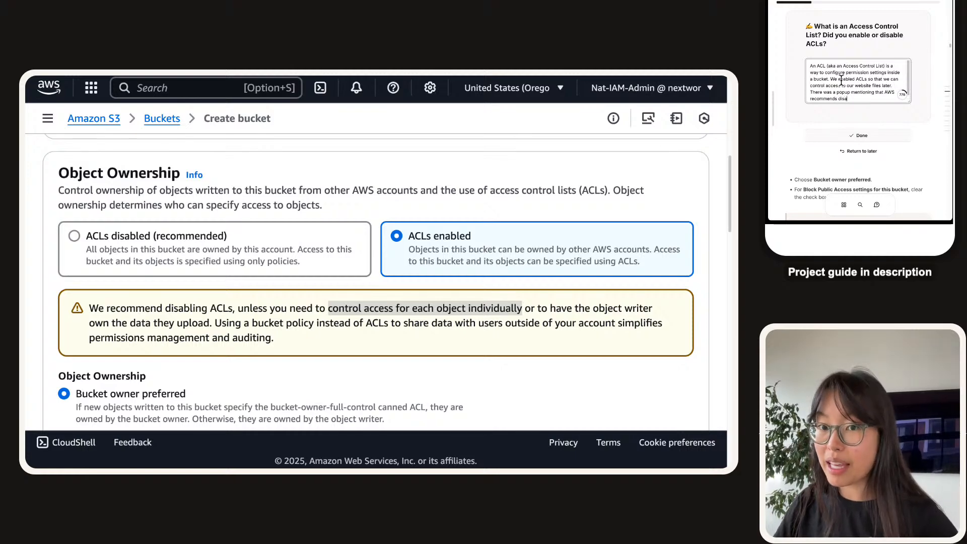
type("bling ACL")
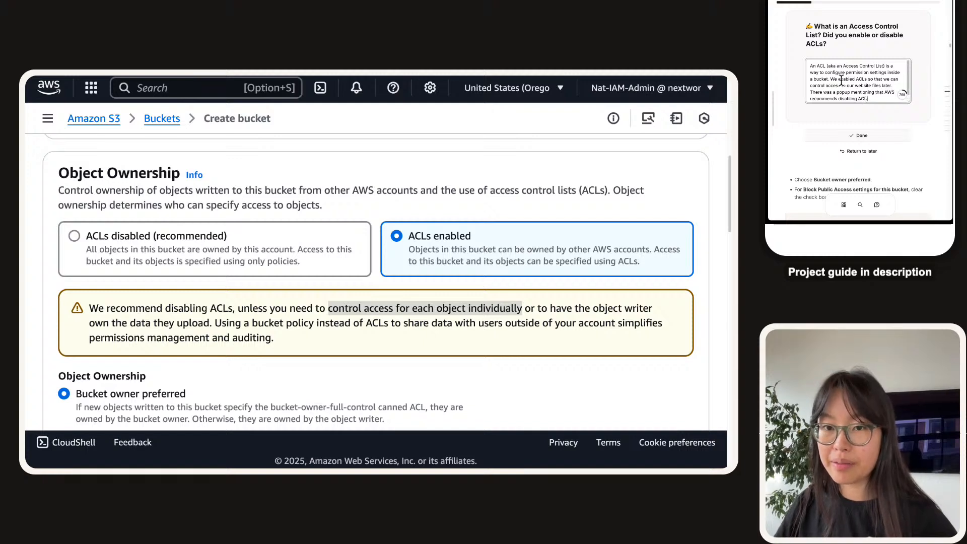
key("BackSpace")
key("BackSpace")
type("CLs, so")
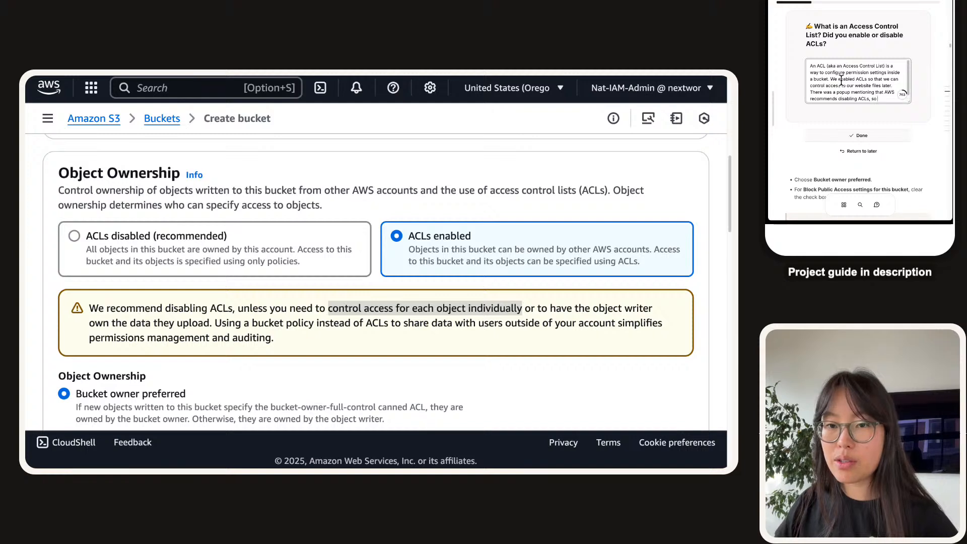
key("BackSpace")
key("BackSpace")
type("and we'll c")
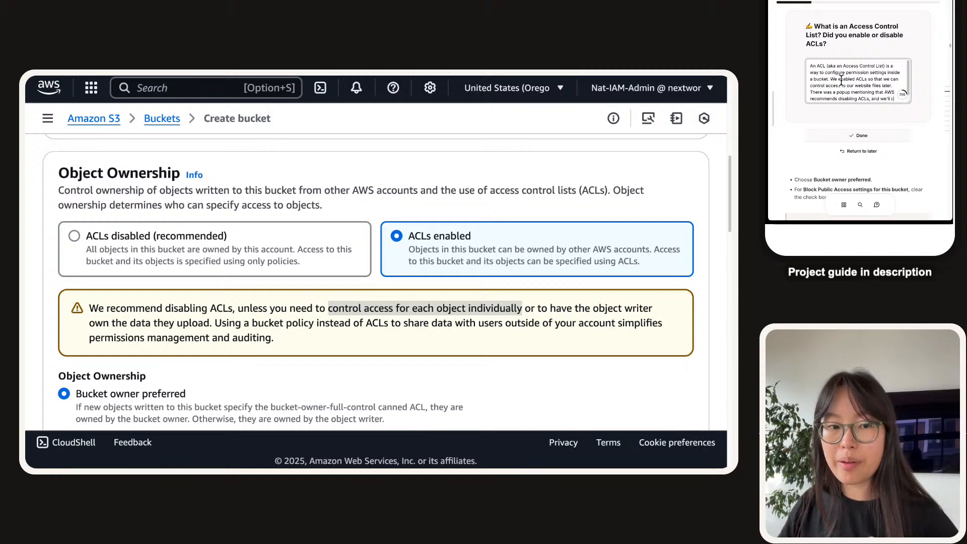
type("ome b")
key("BackSpace")
key("BackSpace")
key("BackSpace")
key("alt+shift+Left")
key("alt+shift+Left")
key("alt+shift+Left")
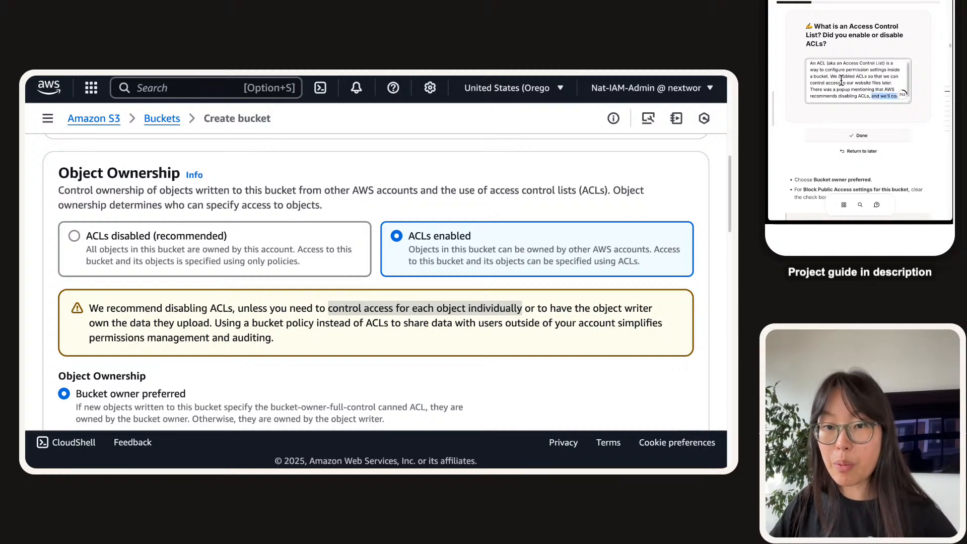
- End the ACL answer with "but keep it enabled to learn how ACLs work and compare it with bucket policies later"
type("but kee")
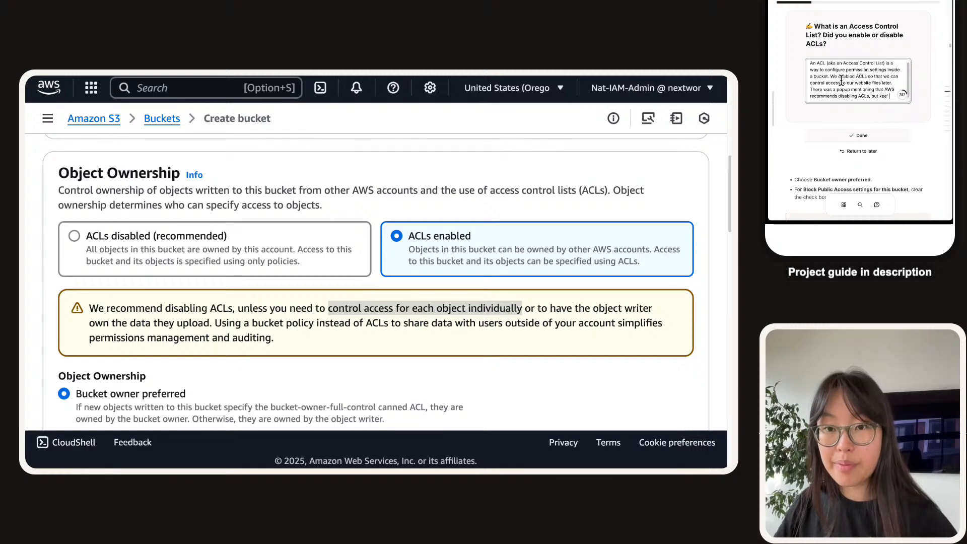
type("p")
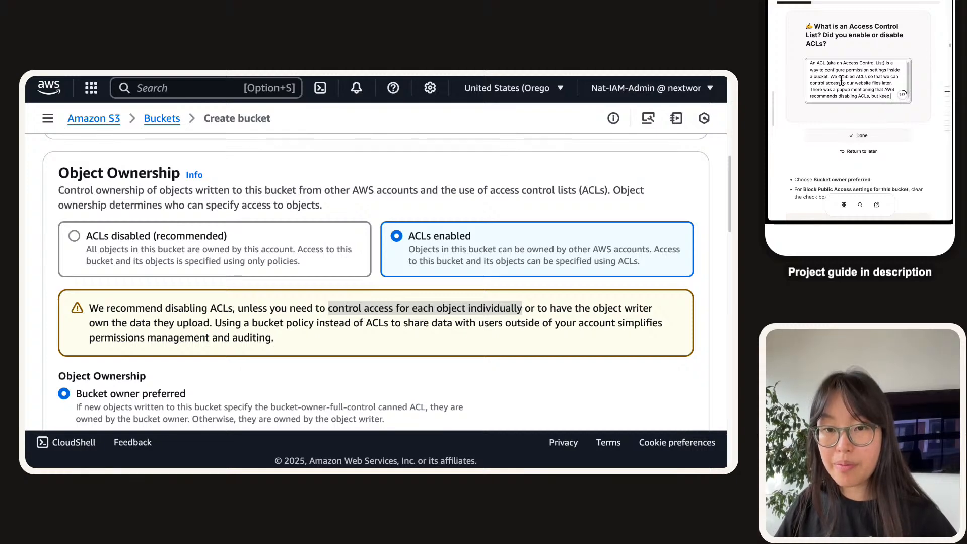
type(" it enabled to le")
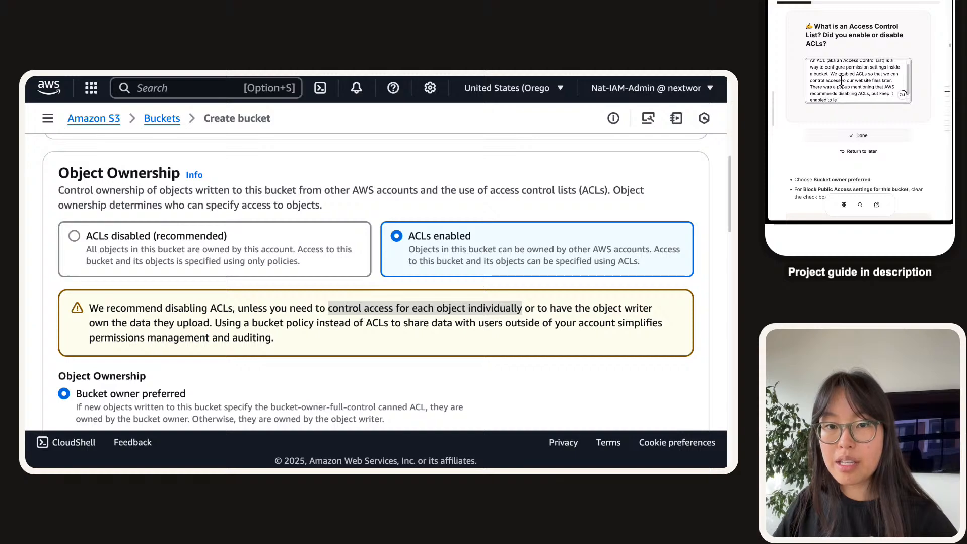
type("arn how ACL")
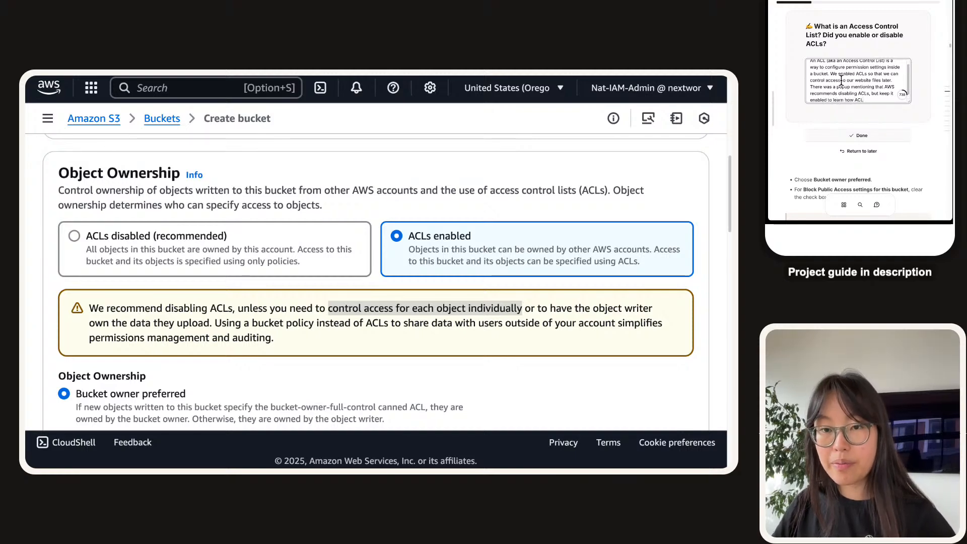
type("s work and comp")
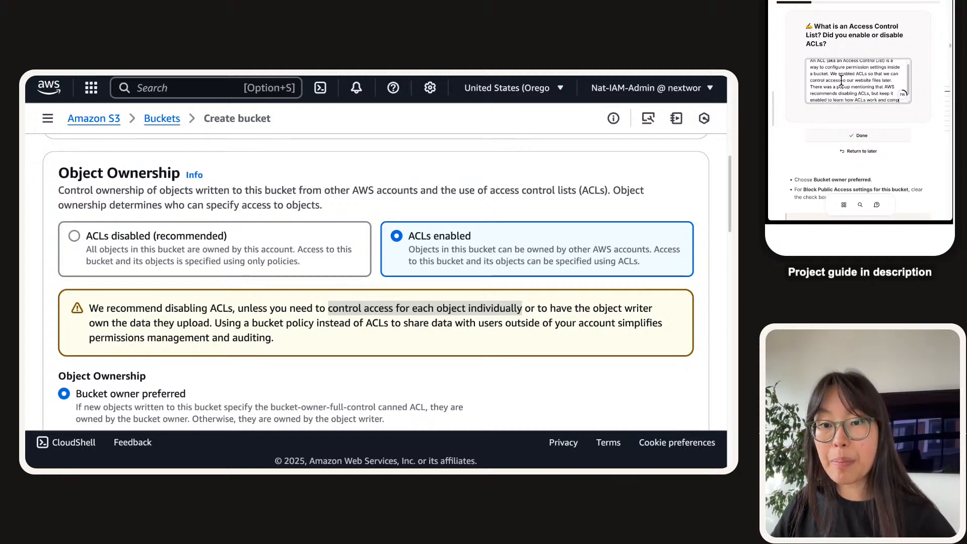
type("are it with bucket")
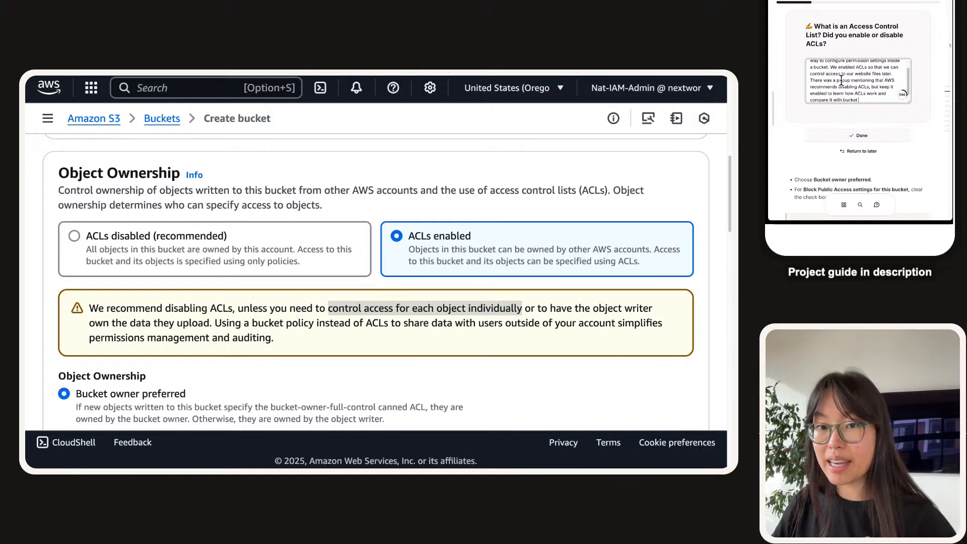
type(" policies later")
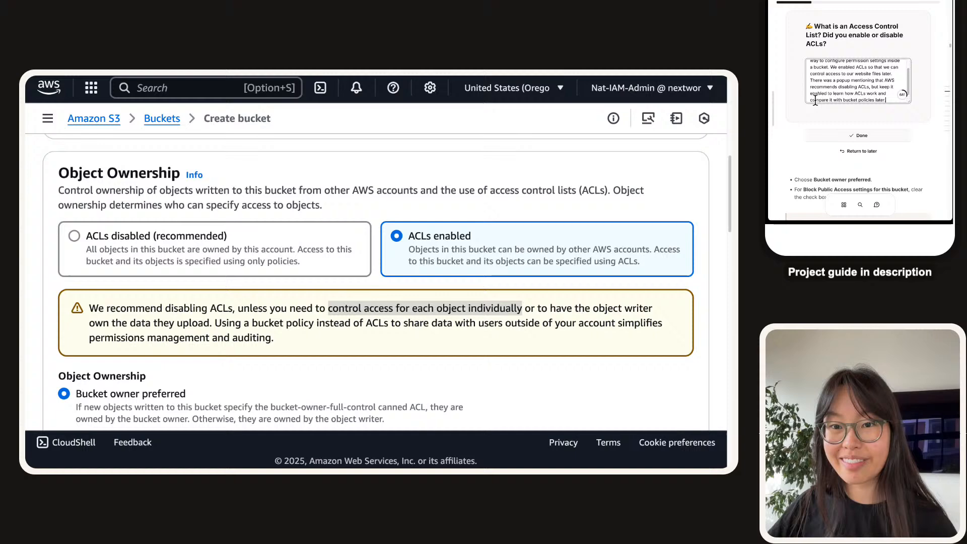
- Mark the guide's Access Control List question as done
scroll(842, 80, "down", 2)
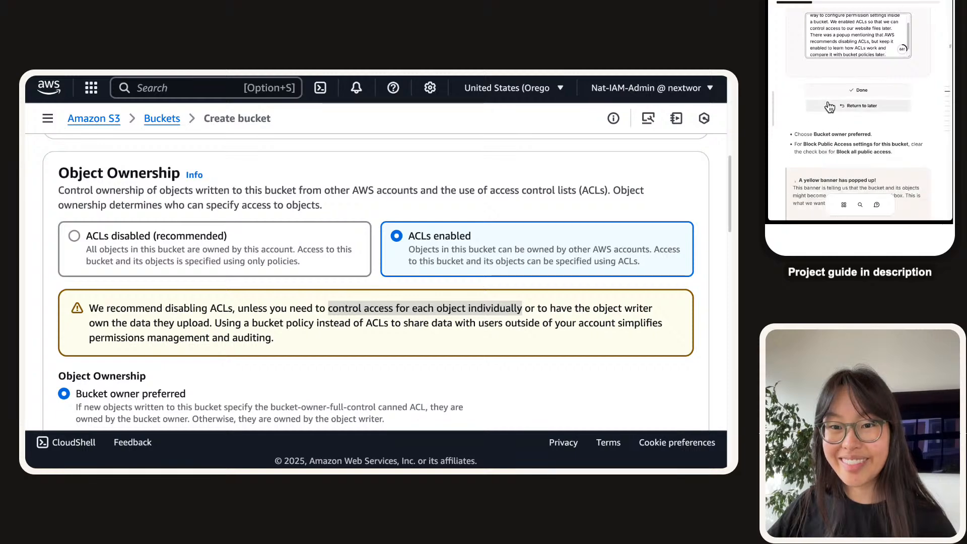
left_click(850, 95)
- Read the description of the Bucket owner preferred option under the new bucket's Object Ownership settings
scroll(140, 338, "down", 3)
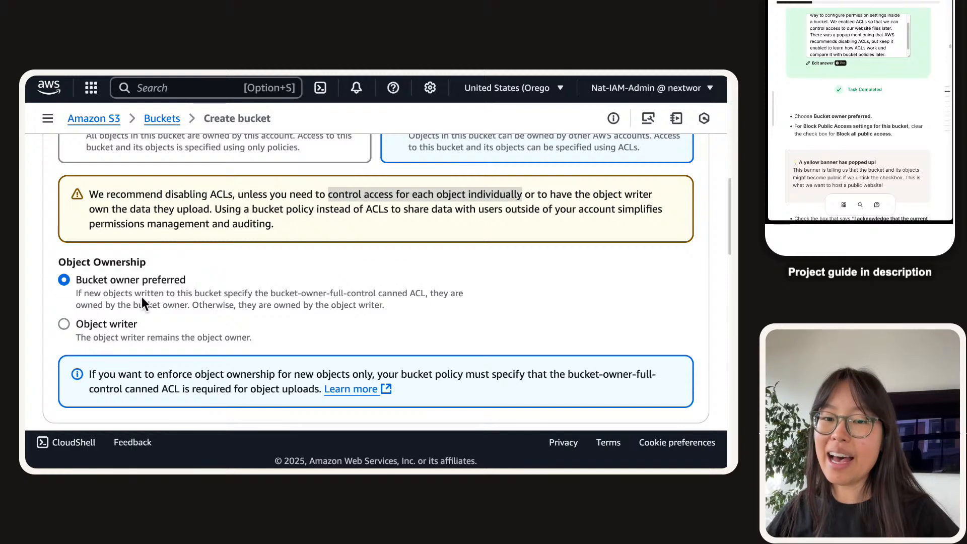
left_click_drag(130, 294, 426, 298)
left_click(178, 310)
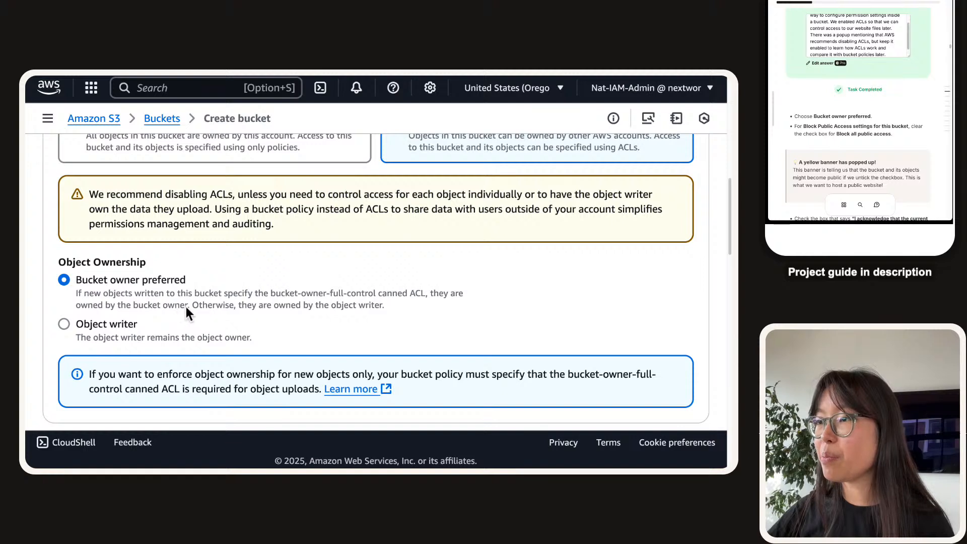
left_click_drag(186, 308, 92, 298)
left_click(315, 308)
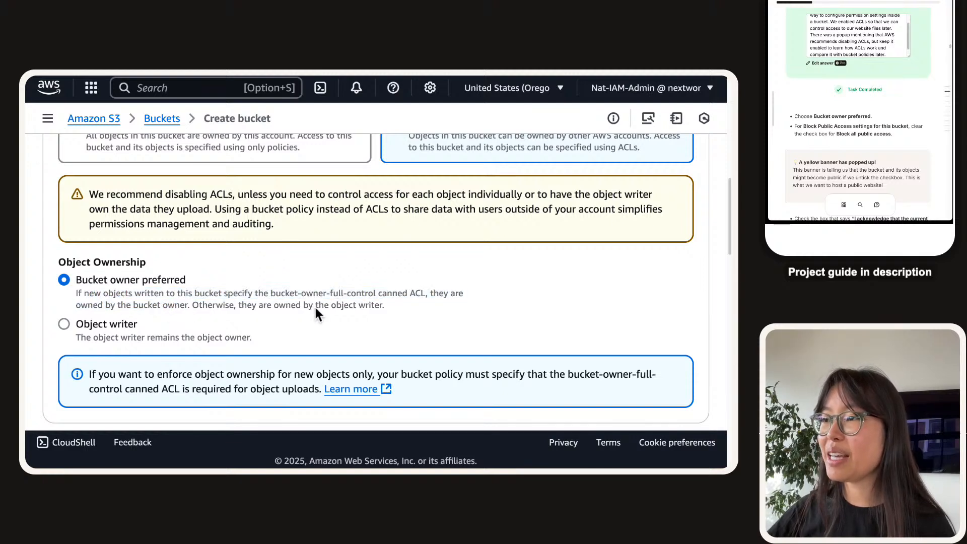
left_click_drag(389, 309, 77, 294)
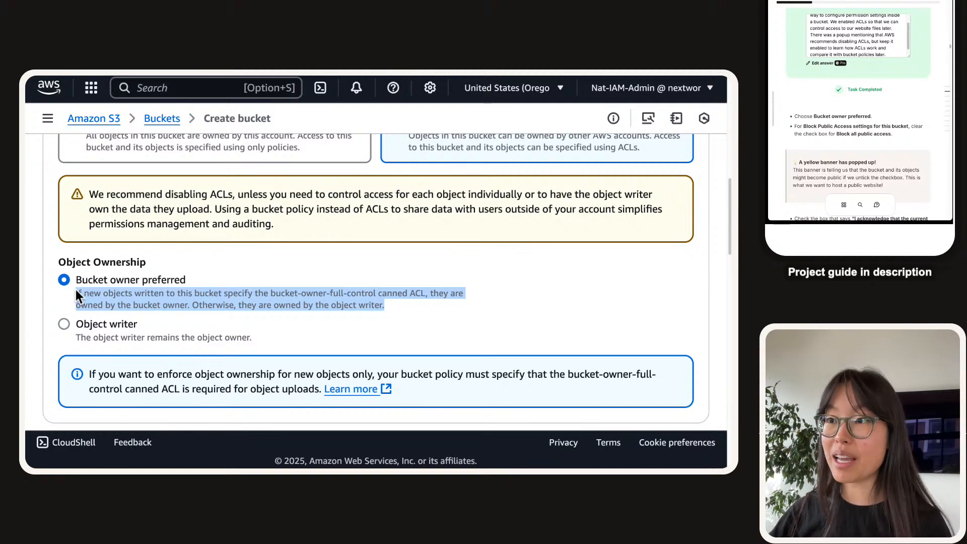
left_click(76, 291)
scroll(180, 297, "down", 1)
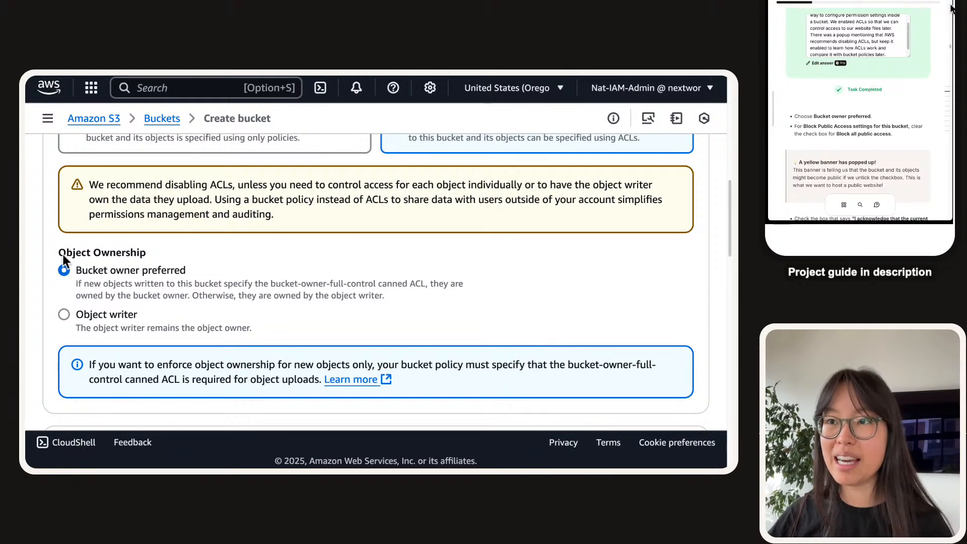
- Turn off Block all public access for the new bucket
scroll(90, 274, "down", 3)
scroll(89, 273, "down", 2)
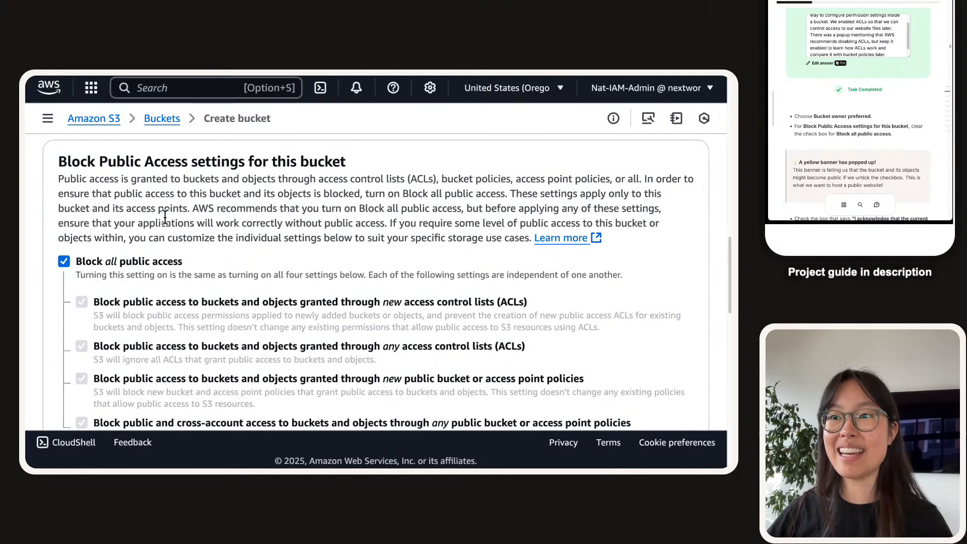
scroll(165, 218, "down", 1)
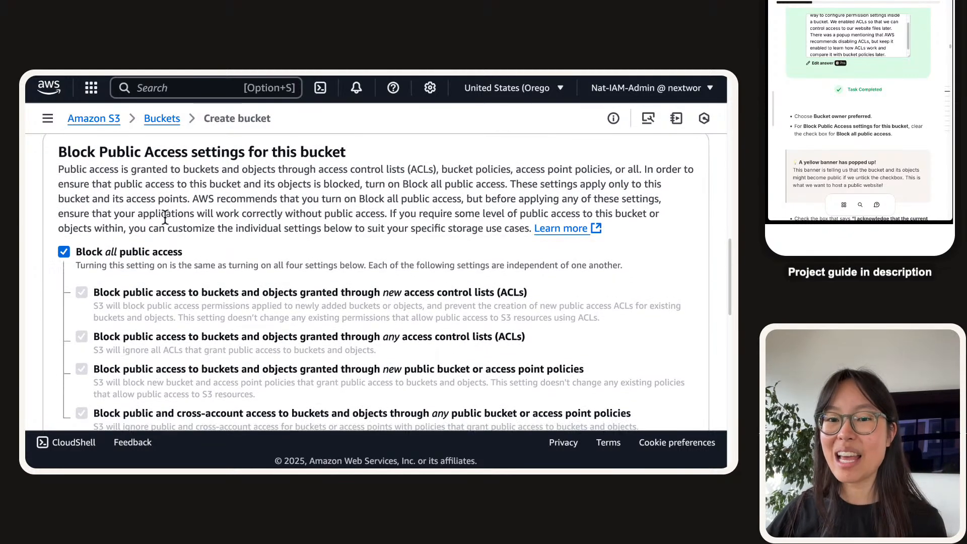
left_click(70, 251)
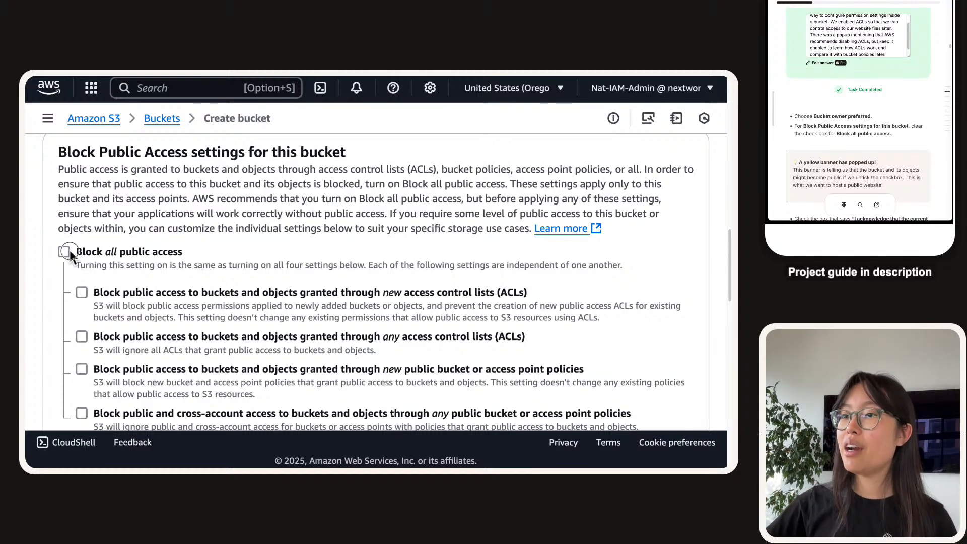
left_click(69, 251)
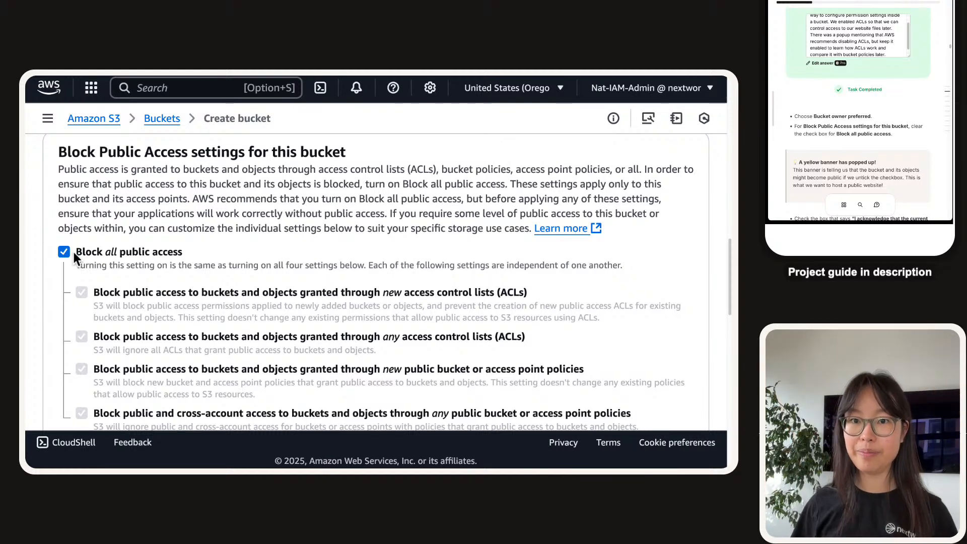
left_click(74, 252)
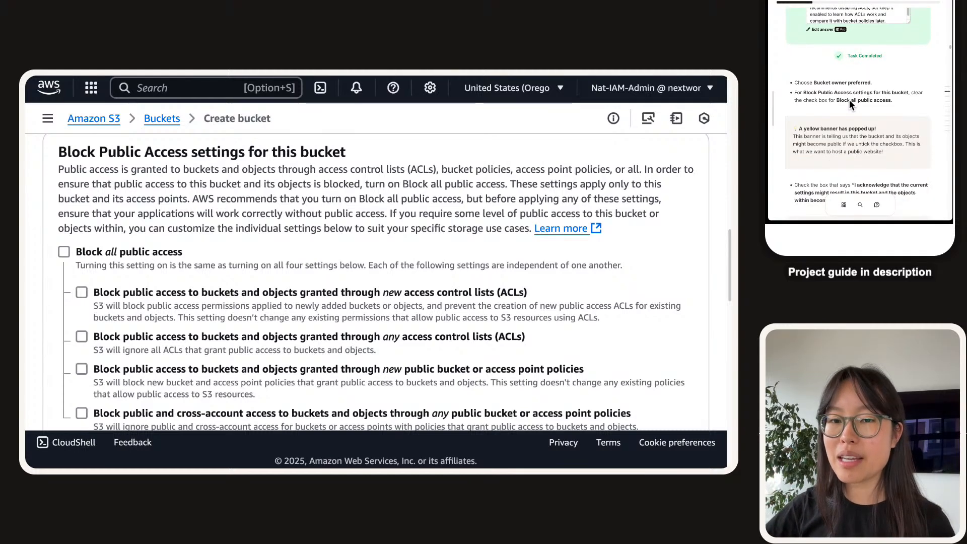
- Review the public access warning and acknowledge that the bucket and its objects might become public
scroll(246, 264, "down", 4)
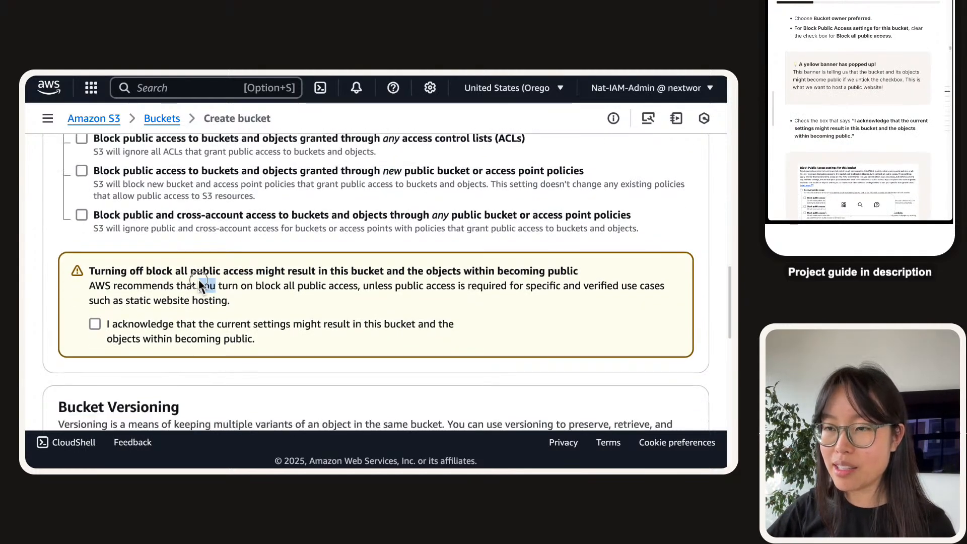
triple_click(200, 286)
triple_click(199, 271)
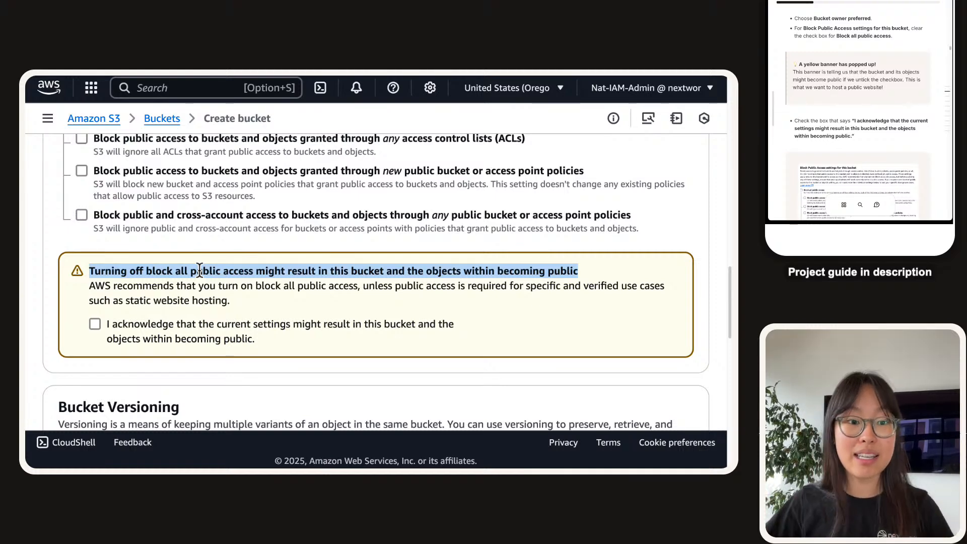
triple_click(199, 271)
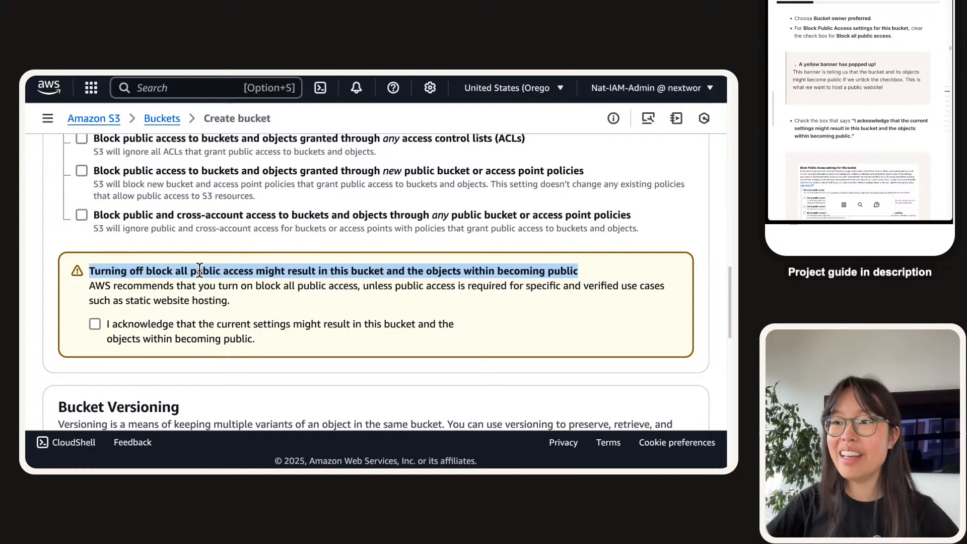
left_click(121, 331)
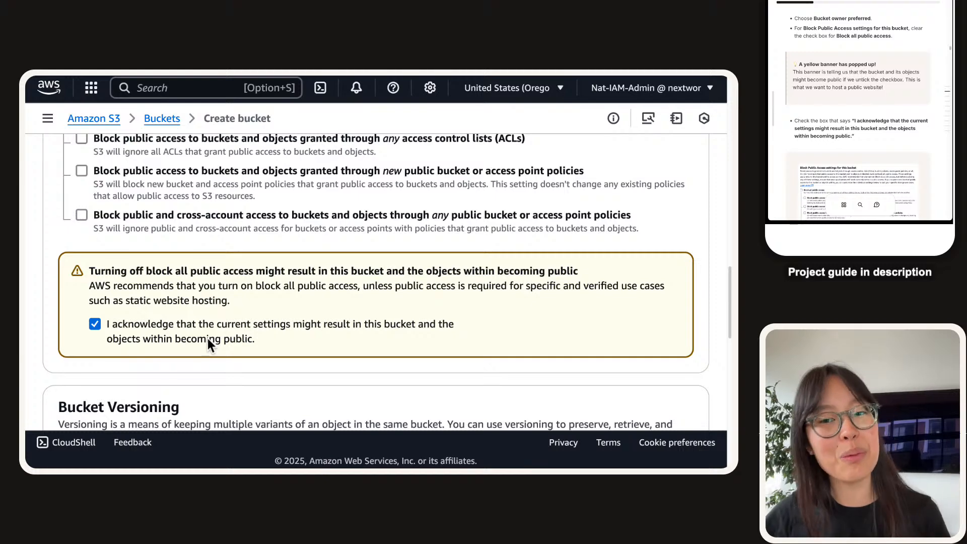
- Enable Bucket Versioning for the new bucket
scroll(228, 308, "up", 2)
scroll(228, 307, "down", 1)
scroll(230, 303, "up", 1)
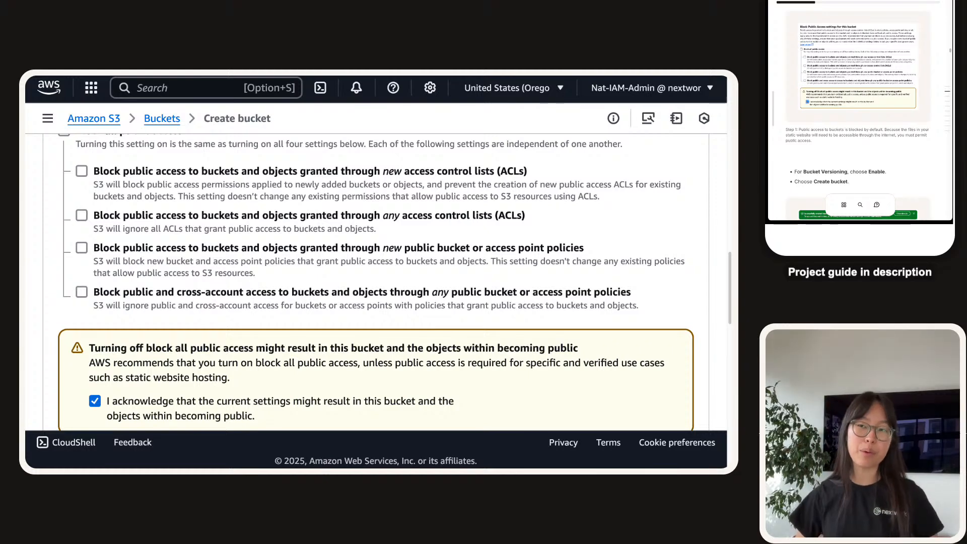
scroll(387, 282, "down", 5)
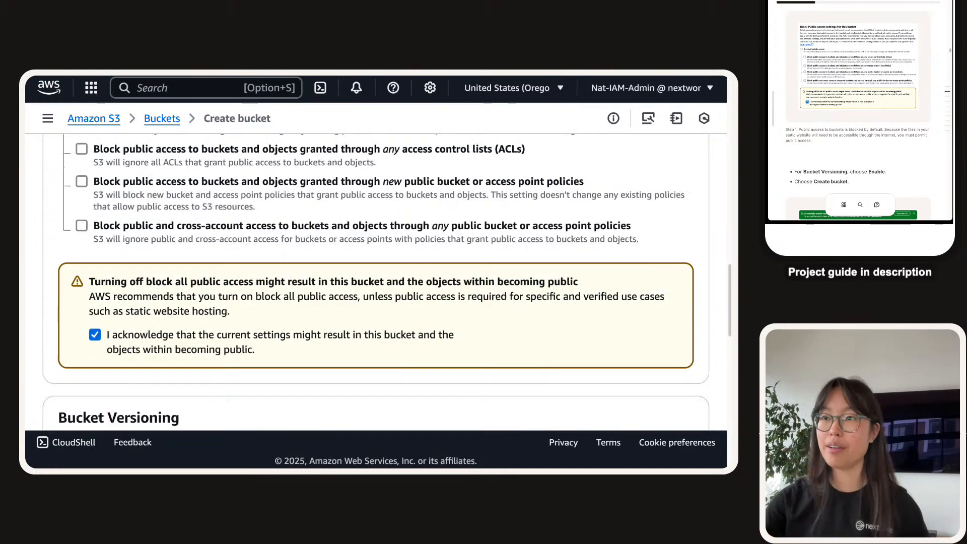
scroll(387, 282, "down", 2)
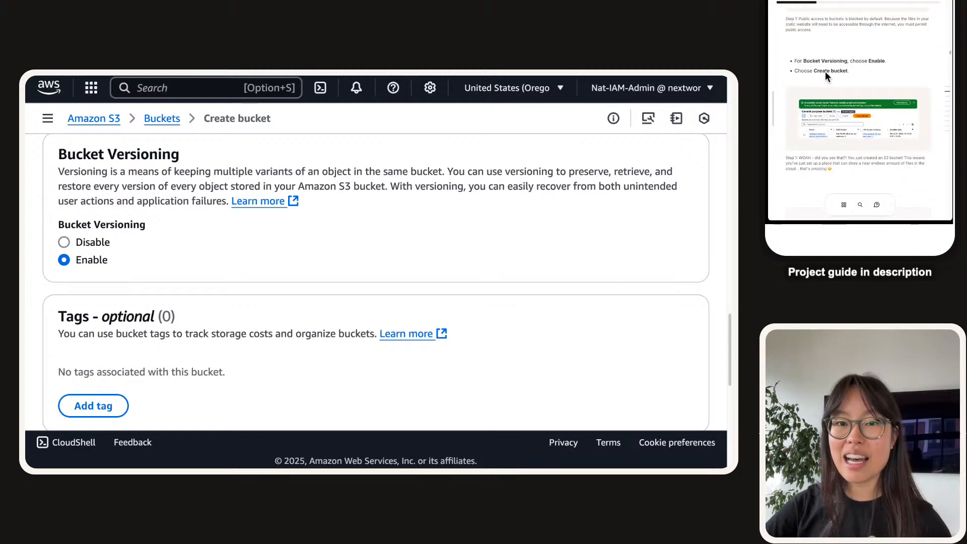
- Review the default encryption settings, keeping SSE-S3 and the enabled Bucket Key, and create the bucket
scroll(289, 320, "down", 3)
scroll(289, 317, "up", 2)
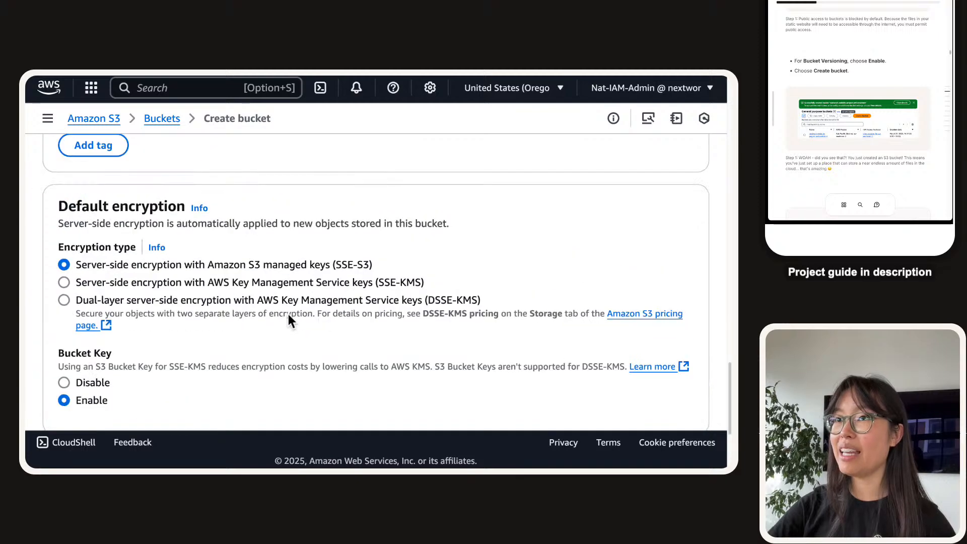
scroll(342, 304, "down", 4)
scroll(295, 284, "up", 3)
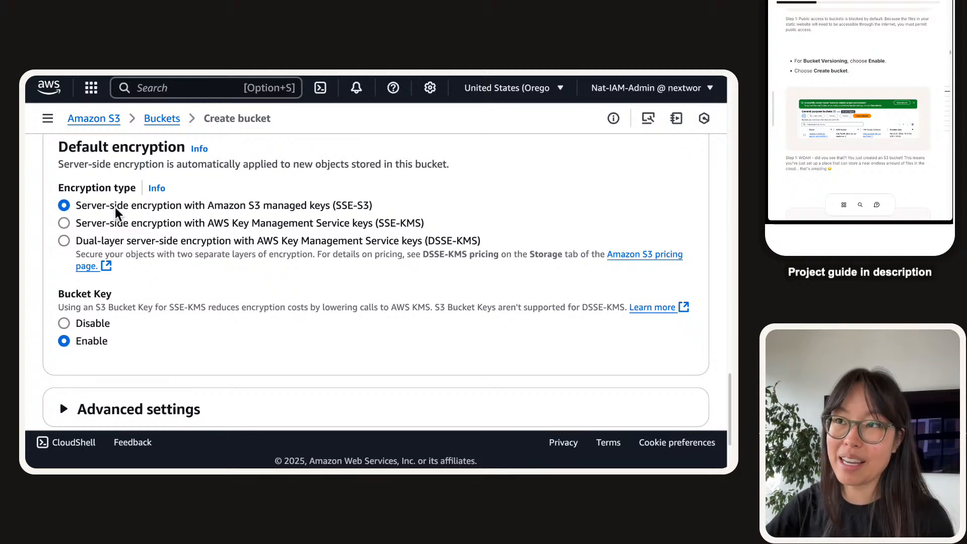
scroll(215, 245, "down", 3)
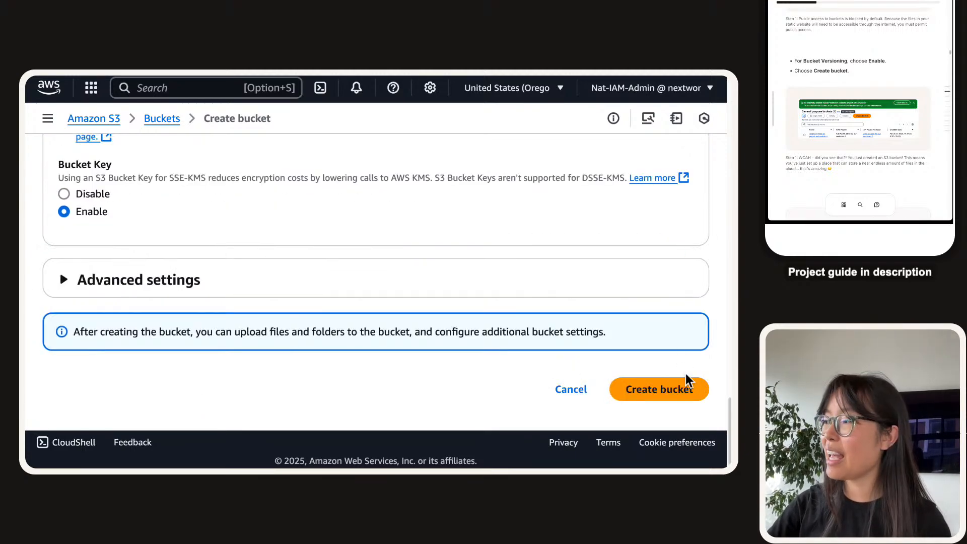
left_click(672, 389)
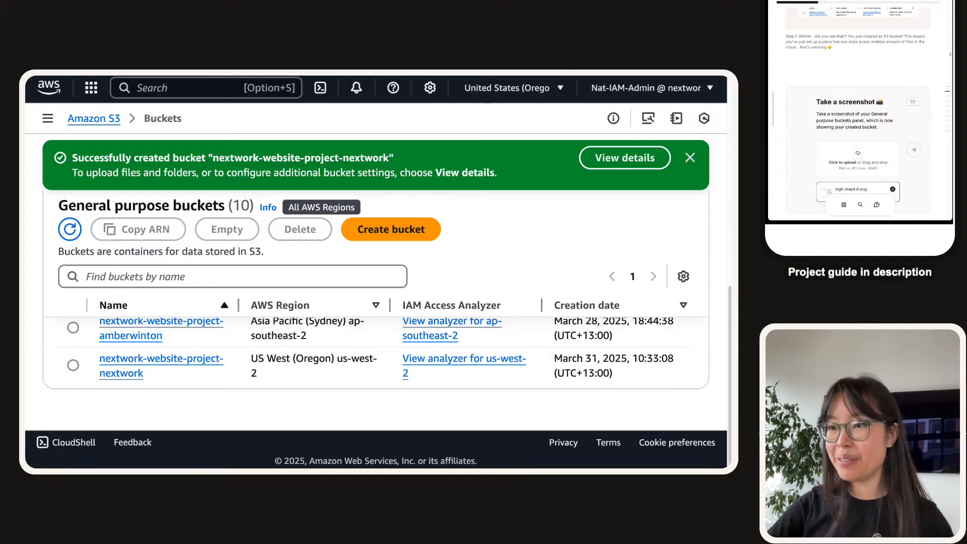
- Filter the bucket list by "nextwork-website-project-nextwork" and widen the Name column to fit the full name on one line
left_click_drag(187, 379, 78, 363)
key("super+c")
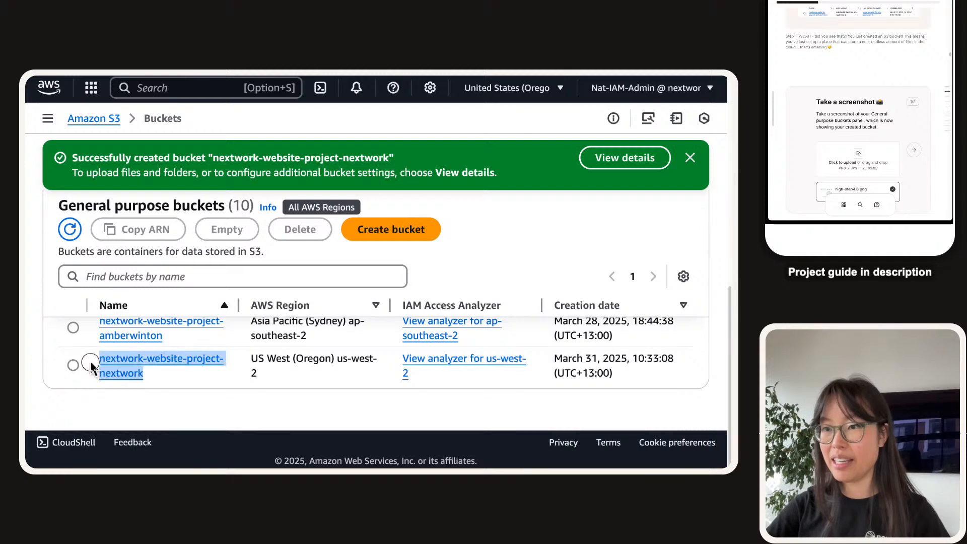
left_click(149, 276)
key("super+v")
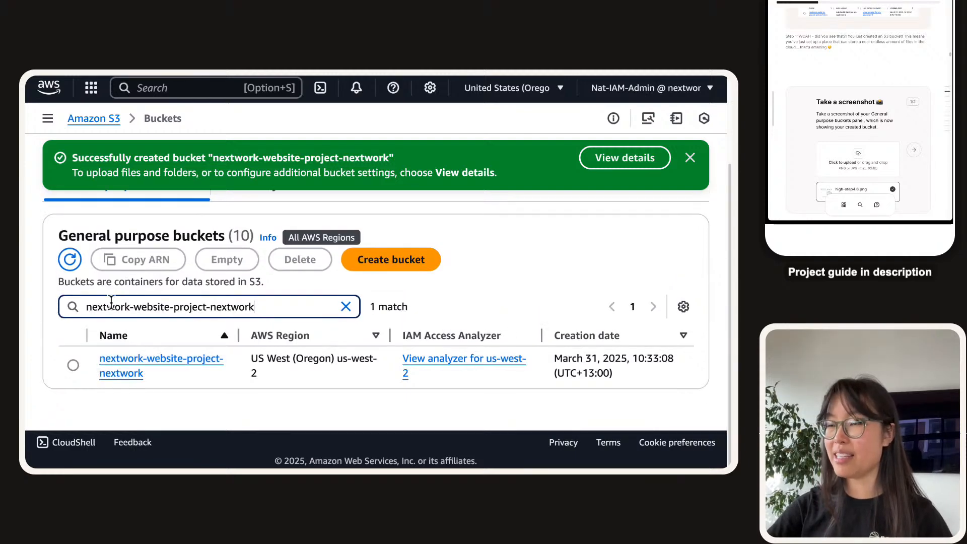
left_click_drag(239, 337, 282, 335)
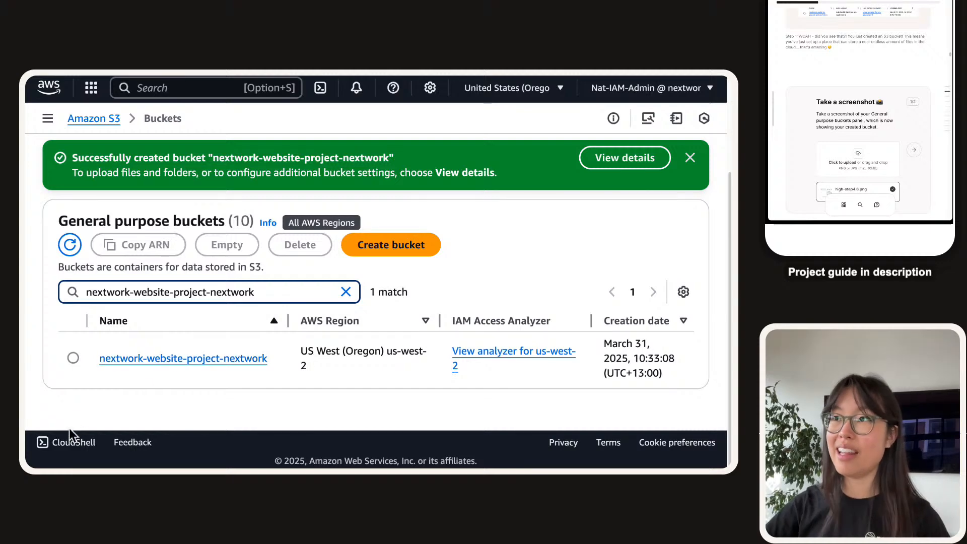
- Capture a screenshot of the General purpose buckets panel with its success banner and upload it to the guide's screenshot task
key("super+shift+4")
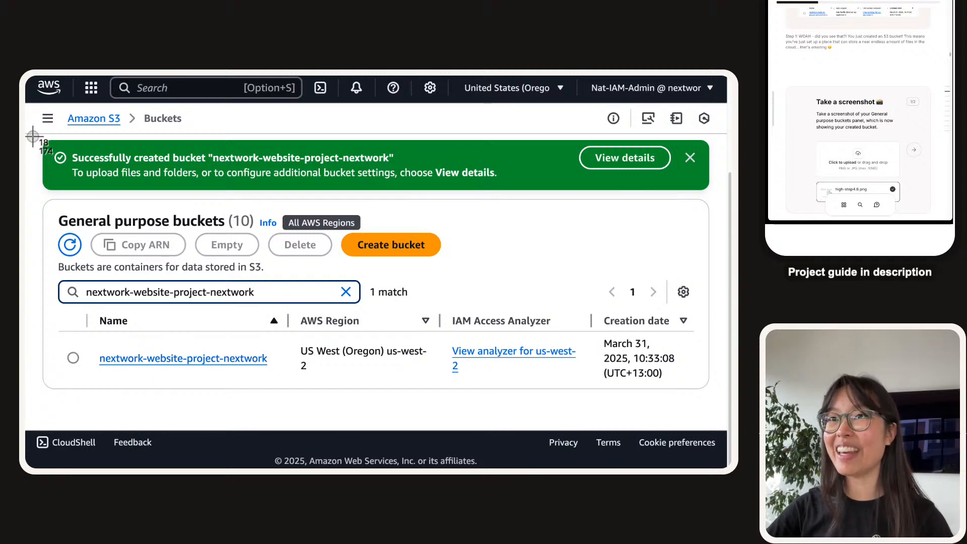
left_click_drag(33, 135, 723, 402)
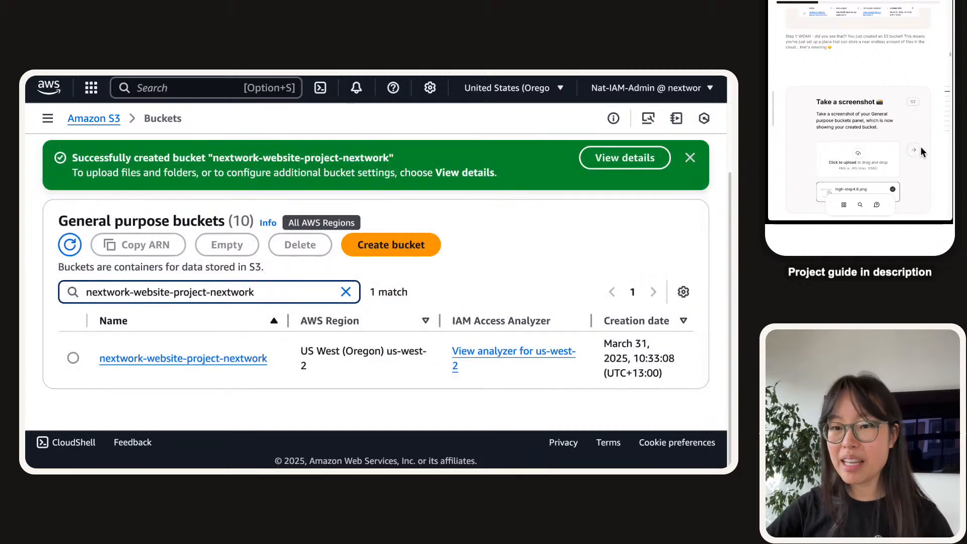
left_click_drag(935, 219, 864, 161)
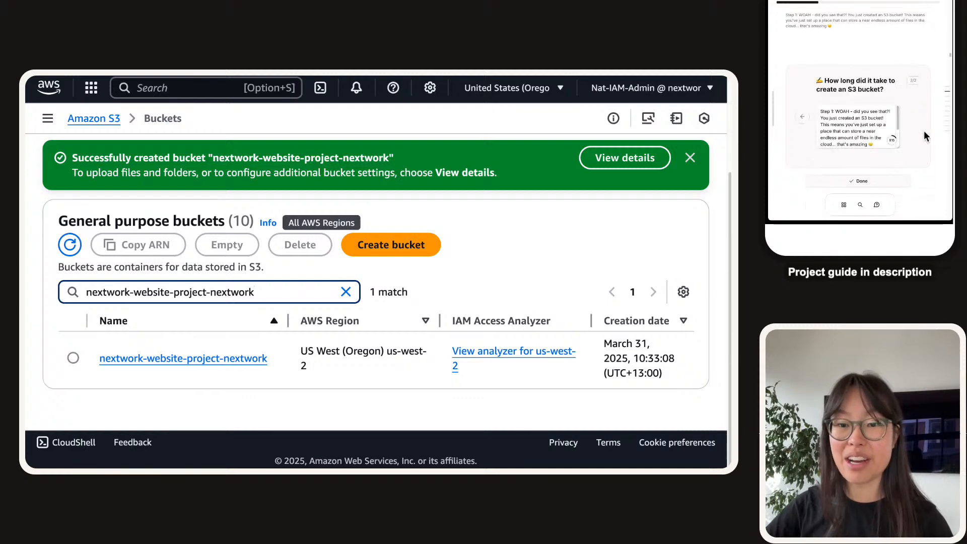
- Replace the guide's answer on how long creating an S3 bucket took with "Creating an S3 bucket took me"
left_click(868, 125)
key("super+a")
key("BackSpace")
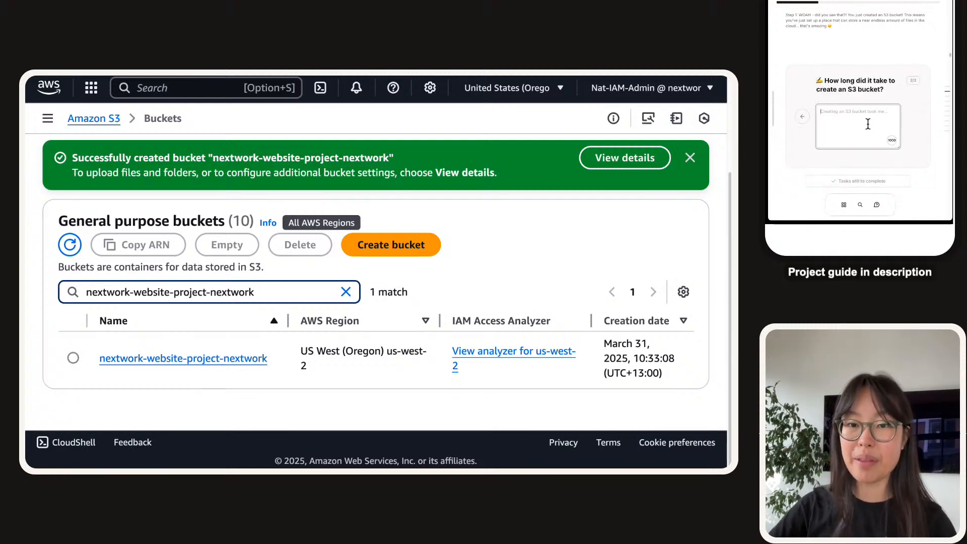
left_click(863, 81)
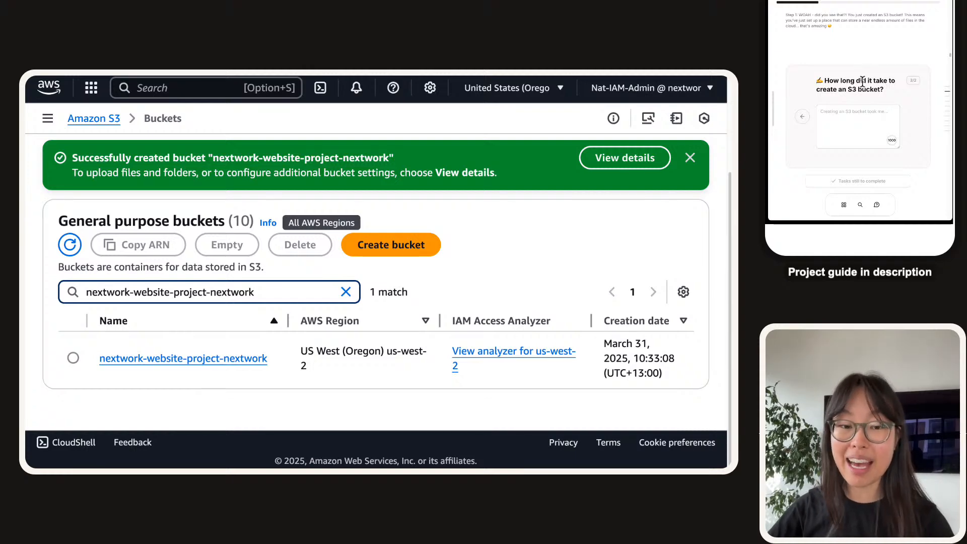
left_click(846, 117)
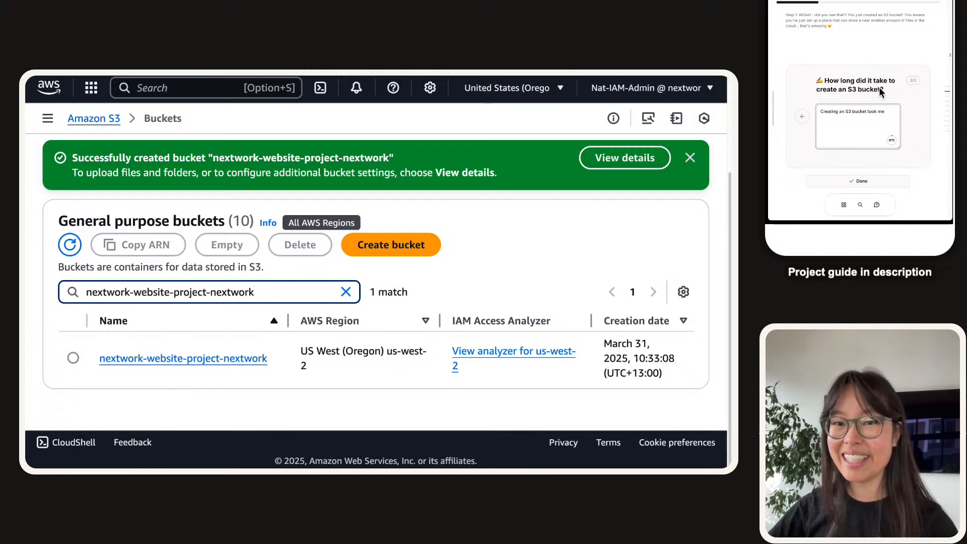
- Reword the bucket creation time answer to read "Creating an S3 bucket took us less than 5 minutes"
triple_click(878, 86)
left_click(877, 93)
left_click(885, 127)
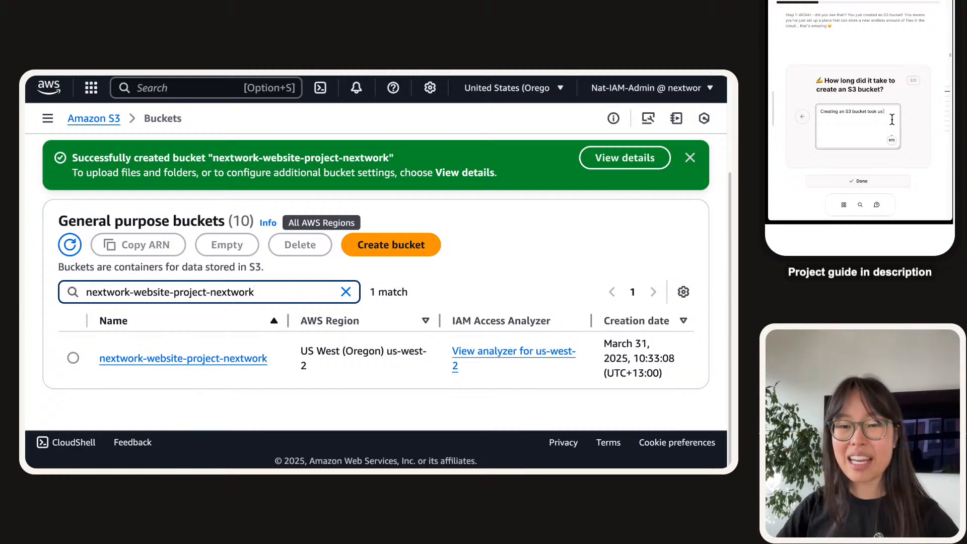
type("les")
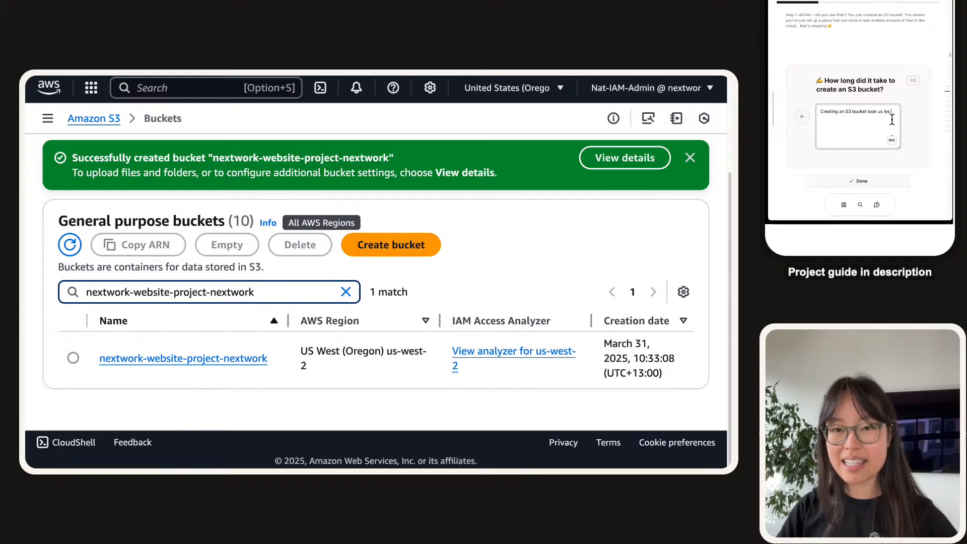
type("s than 5 minutes")
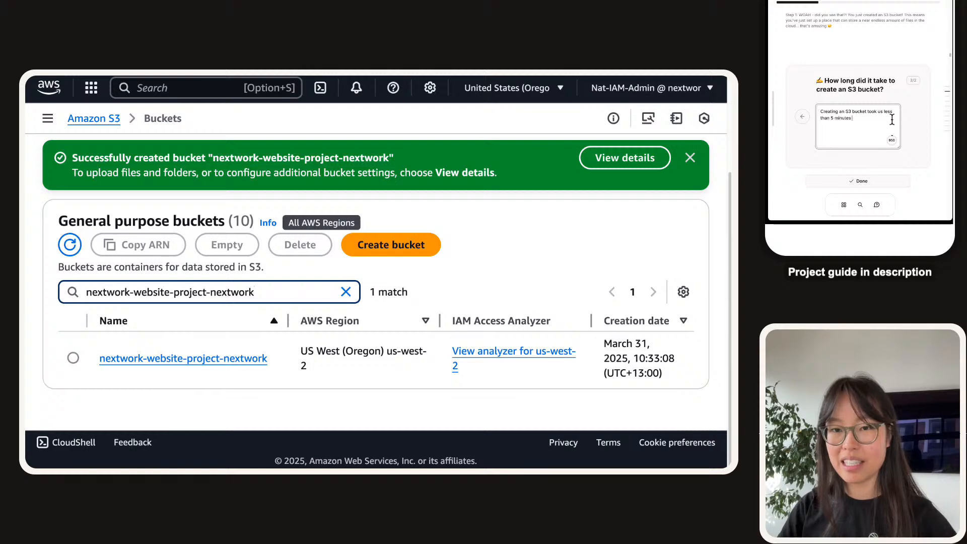
- Extend the answer with "- we needed to learn a few new concepts like block public access and ACLs"
type(" - we needed")
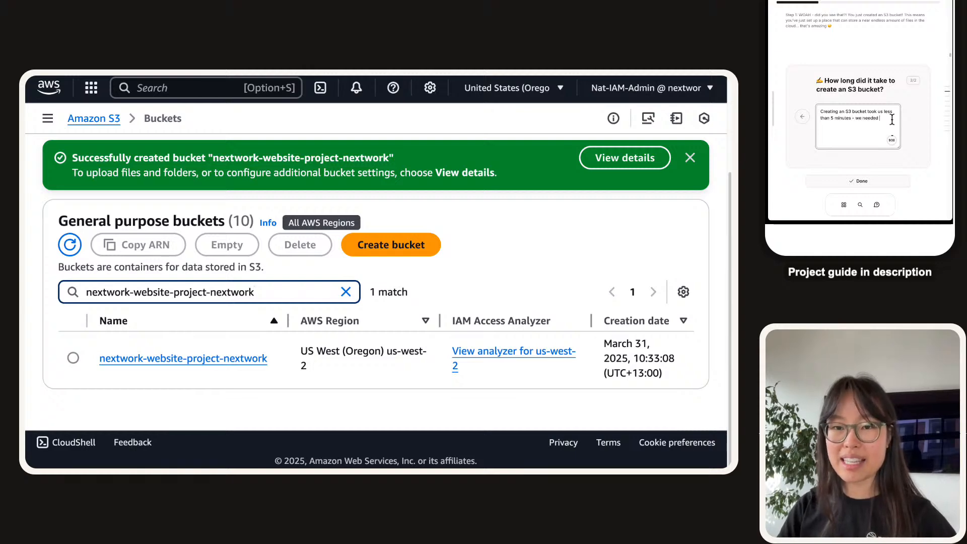
type(" to learn a few new co")
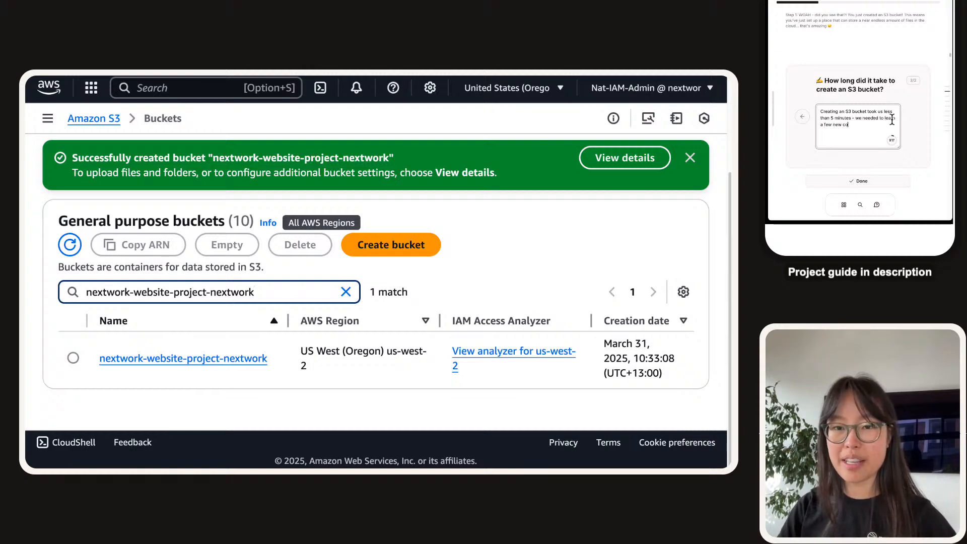
type("ncepts (like block public")
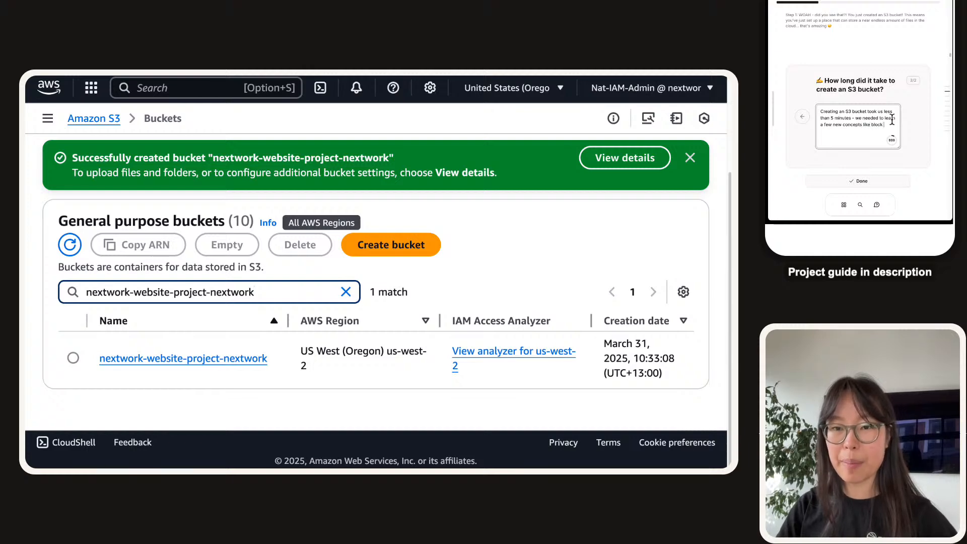
type(" access and ")
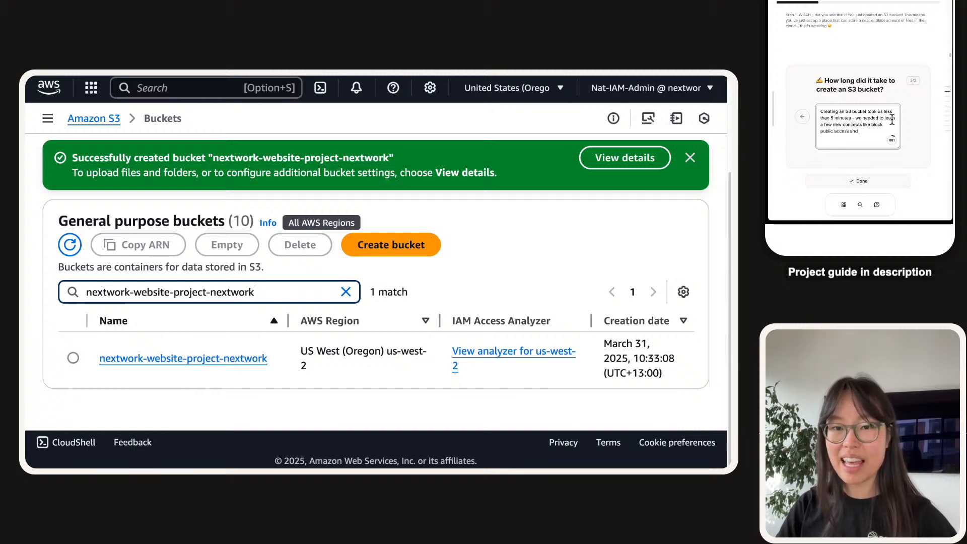
type("CCLs")
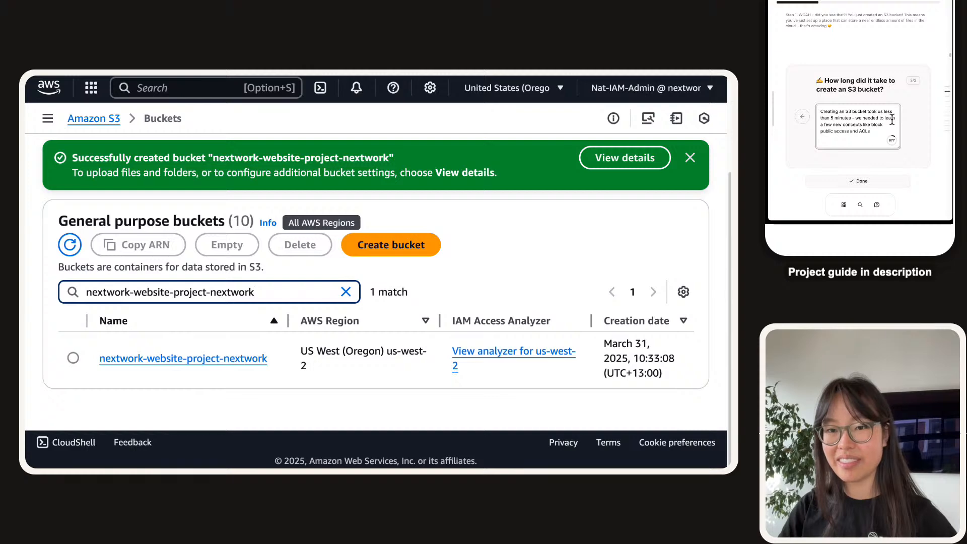
- Finish the answer with ", but once that learning is done, we can create buckets in even shorter time in the future B)" and mark it done
type(", but once that e")
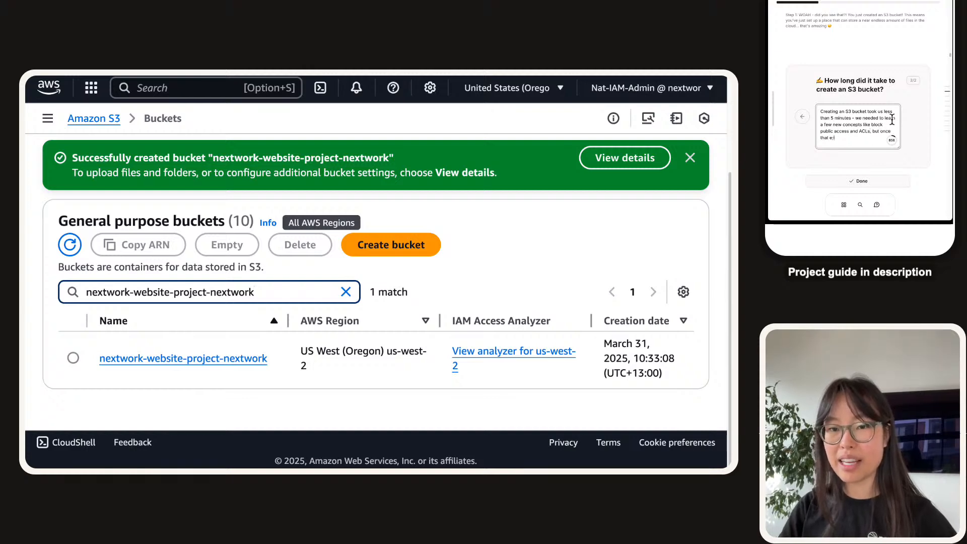
key("BackSpace")
type("learning is don")
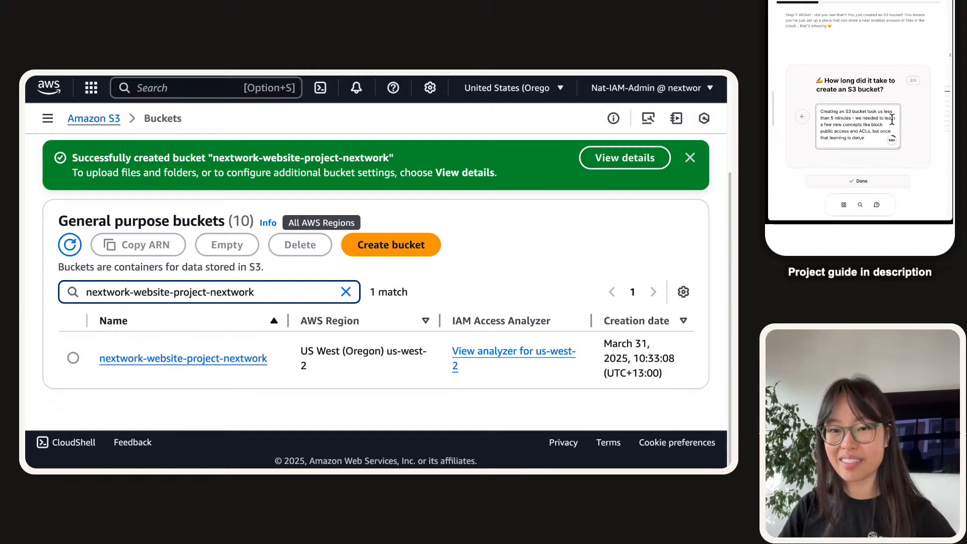
type("e, we can")
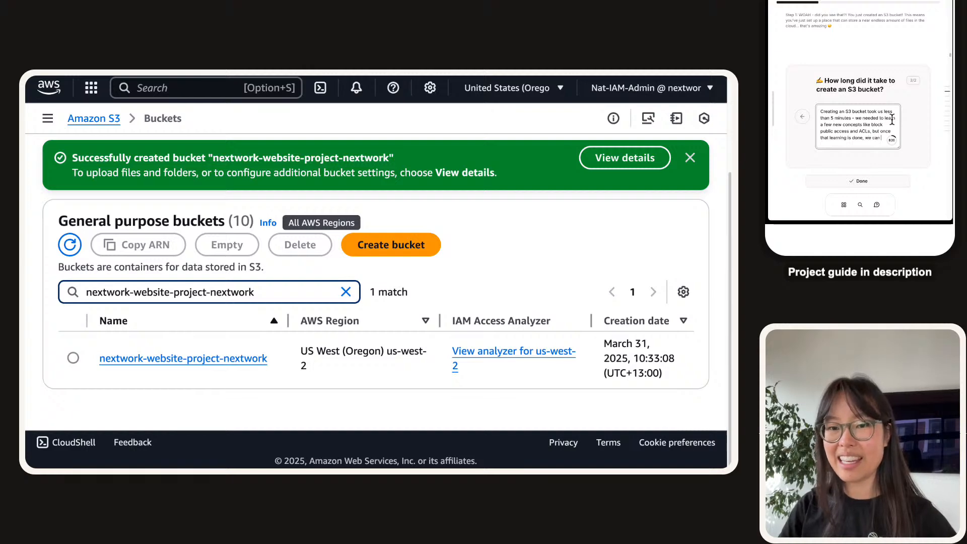
type(" create buckets in")
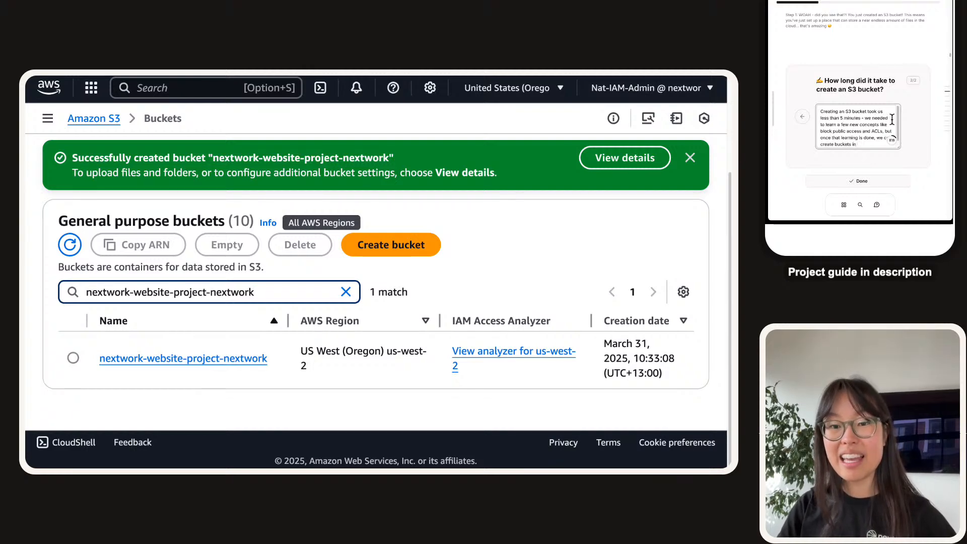
type(" even shorter trime")
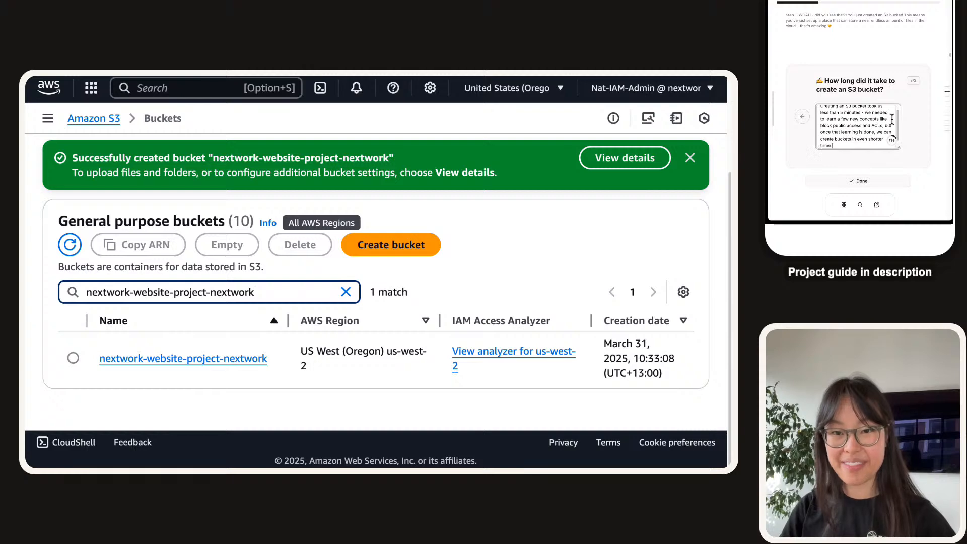
key("BackSpace")
key("BackSpace")
key("BackSpace")
key("BackSpace")
type("ime in the futur")
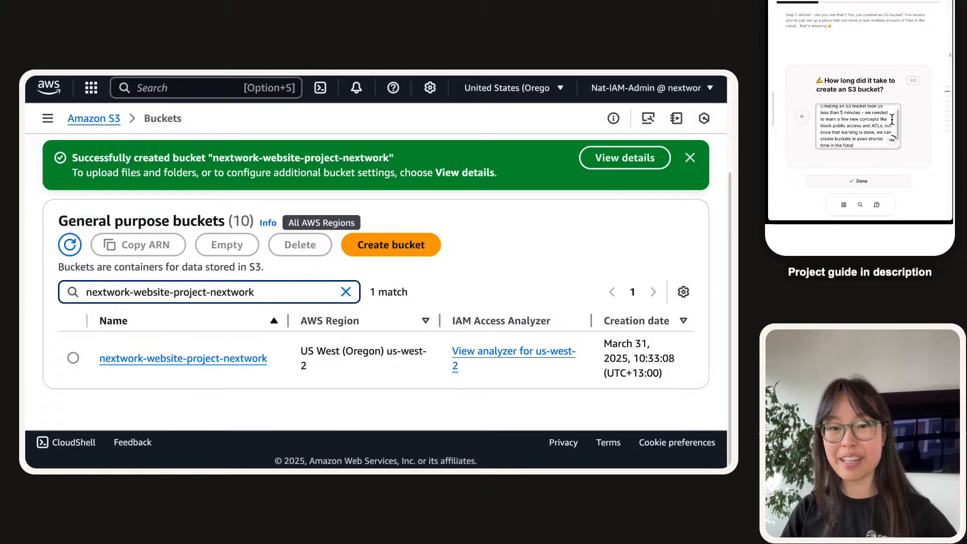
type("e B")
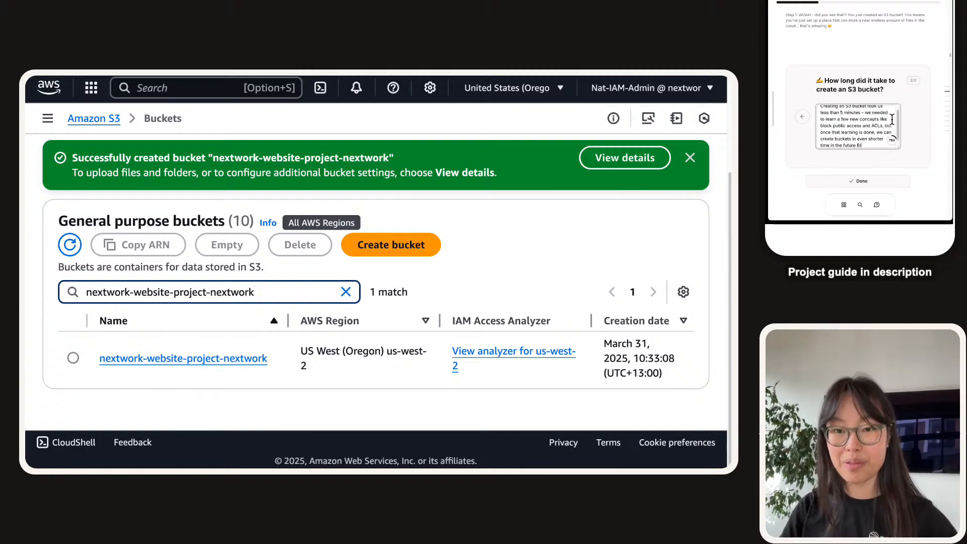
type(")")
scroll(864, 56, "down", 1)
left_click(868, 170)
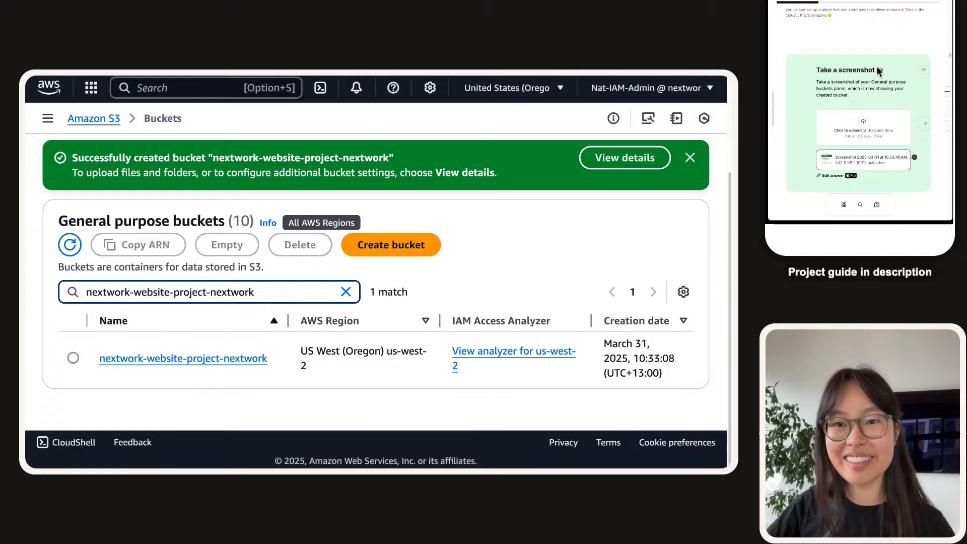
- Tick off "Upload both files into your S3 bucket." in the checklist of the guide's following step
scroll(877, 73, "down", 5)
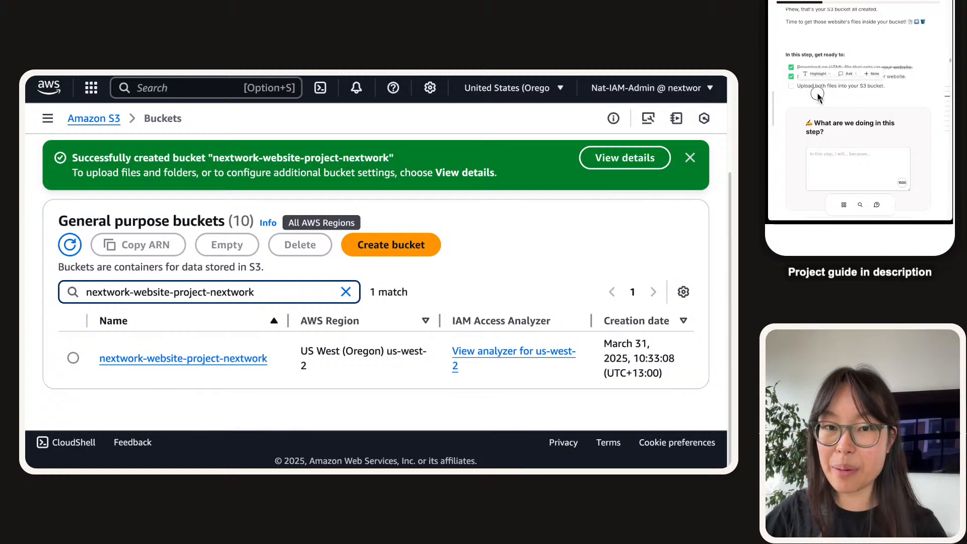
left_click(792, 85)
scroll(795, 91, "down", 1)
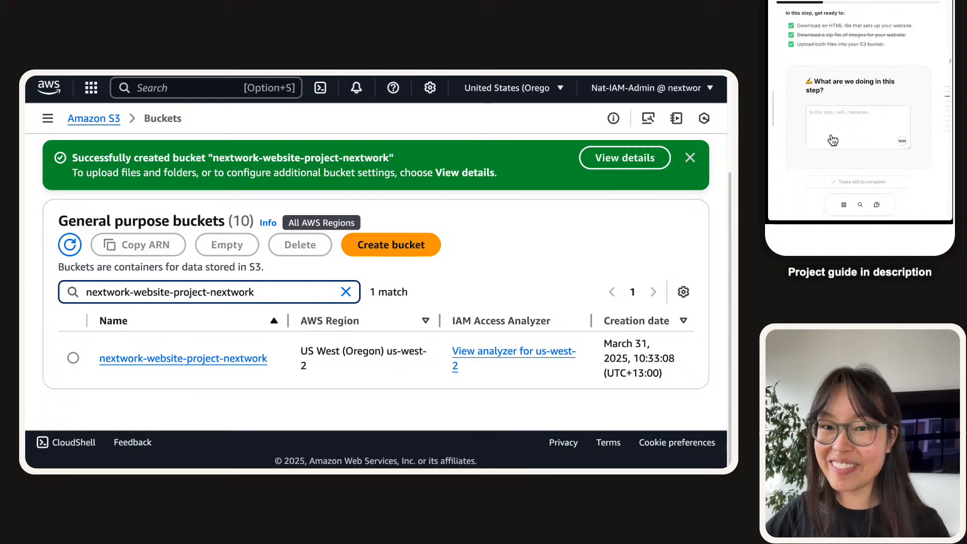
- Begin the answer to "What are we doing in this step?" with "In this step, we will set up an S3 bucket"
left_click(834, 138)
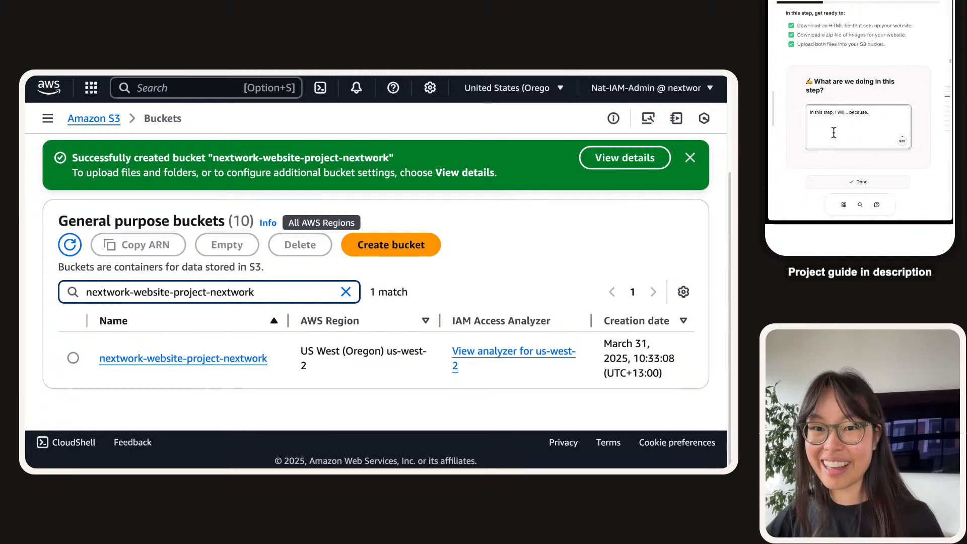
key("BackSpace")
type("we")
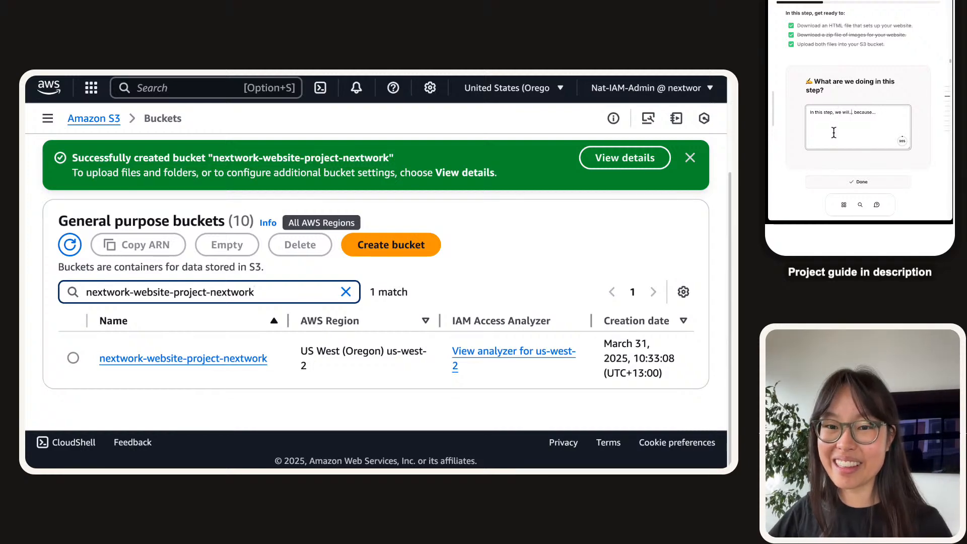
key("BackSpace")
type("set up")
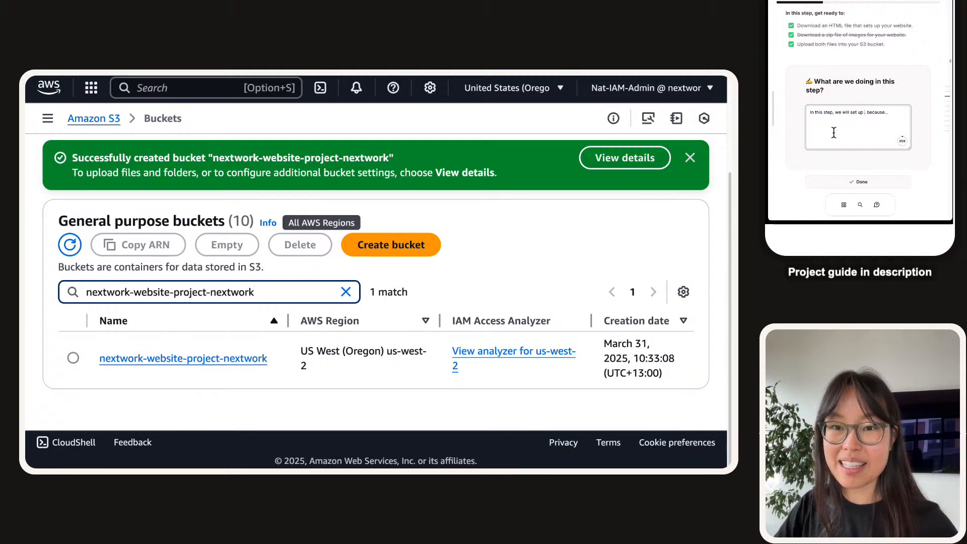
type(" an S3 bucket")
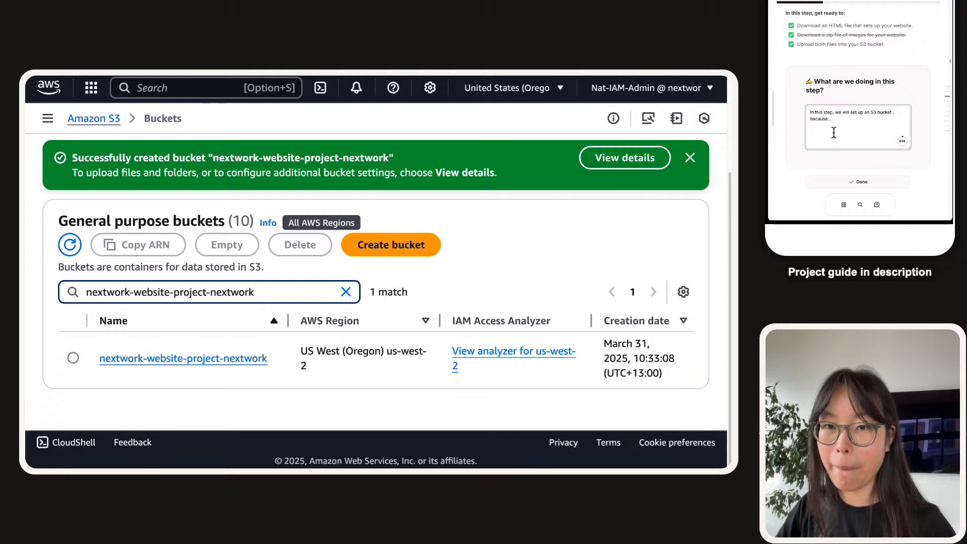
- Replace "set up an S3 bucket" in the answer with "upload the website files into our S3 bucket."
key("alt+shift+Left")
key("alt+shift+Left")
key("alt+shift+Left")
key("alt+shift+Left")
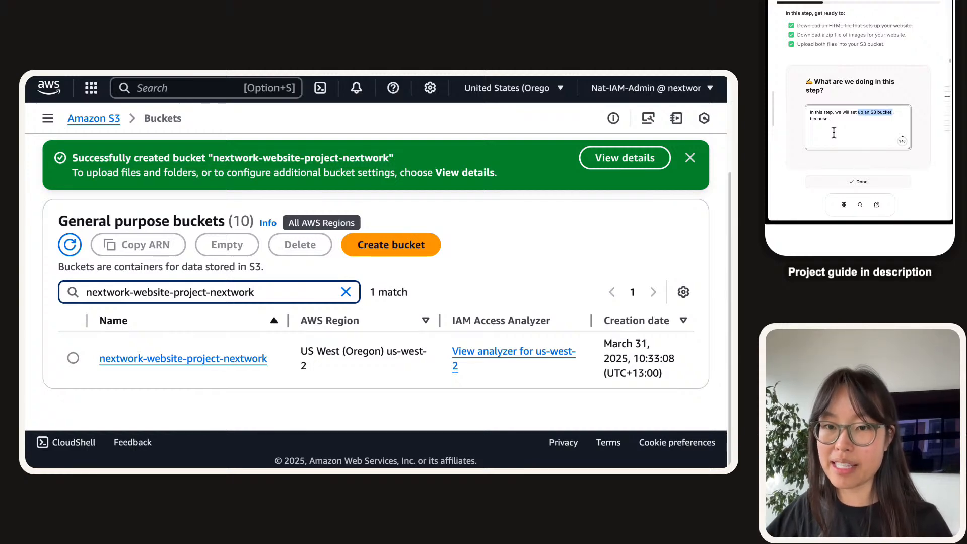
key("alt+shift+Left")
type("upload the website fi")
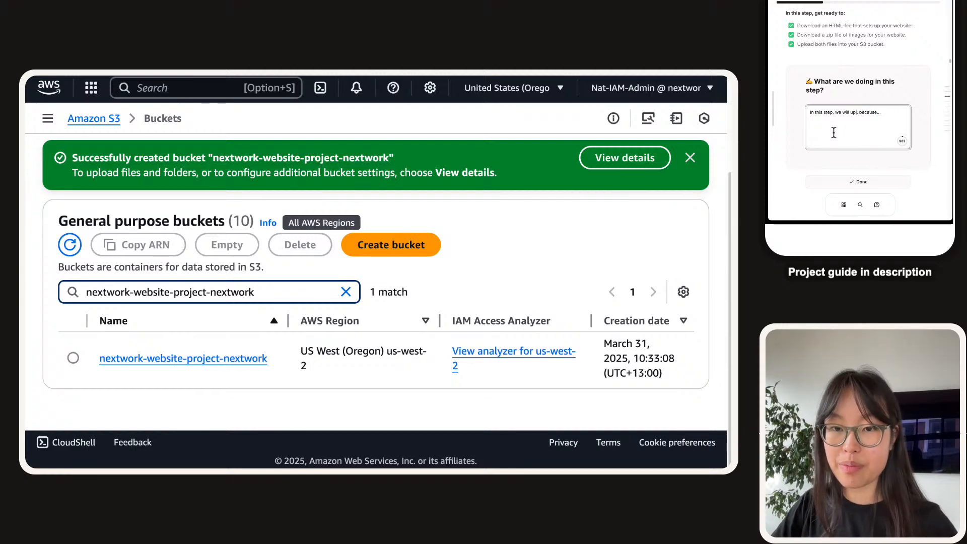
type("les into our S3 buc")
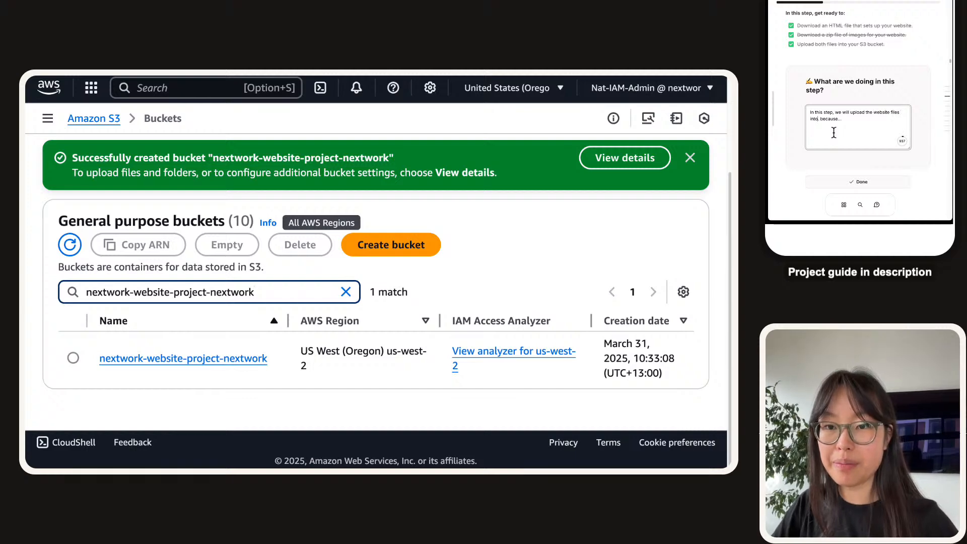
type("ket.")
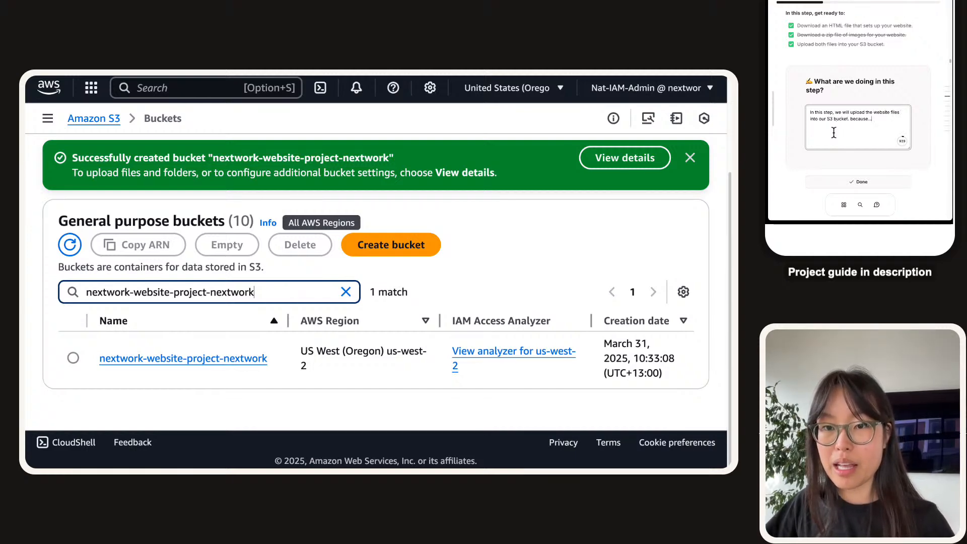
- Replace the leftover "because..." with "This is important because no files = no website"
key("alt+shift+Left")
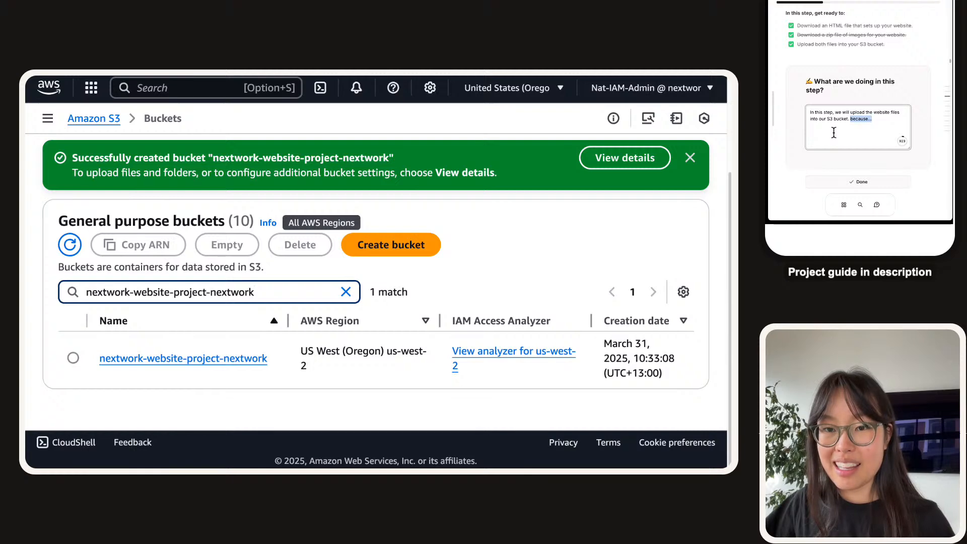
type("This is important bec")
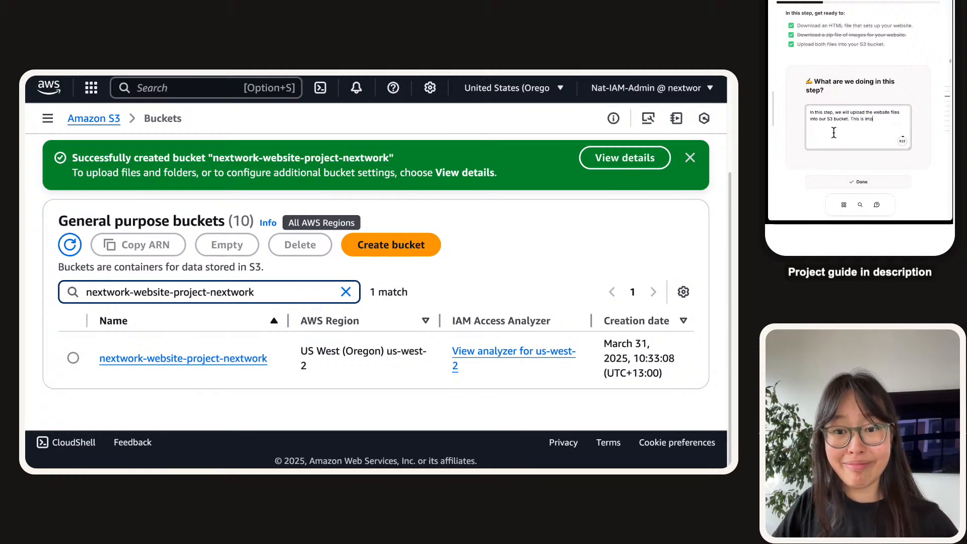
type("ause no")
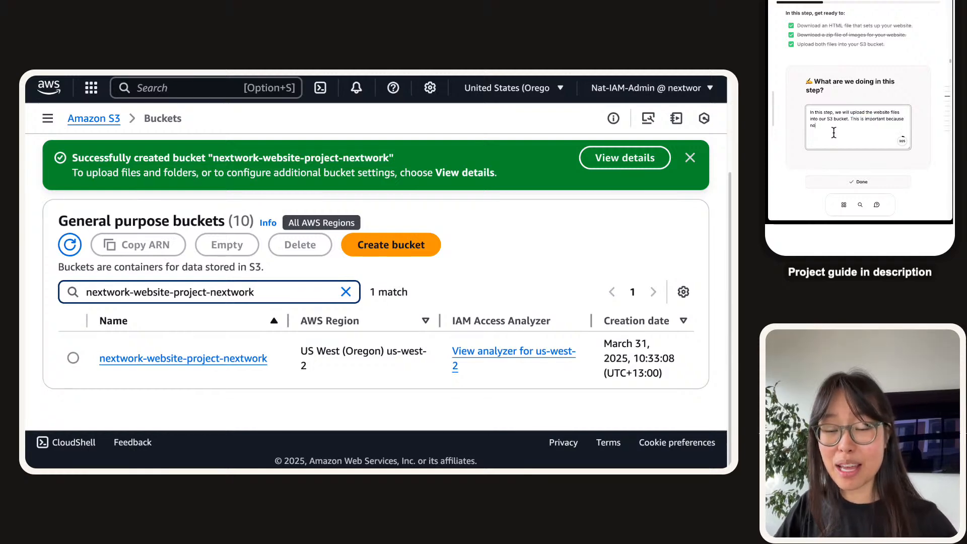
type(" files = no website")
key("Return")
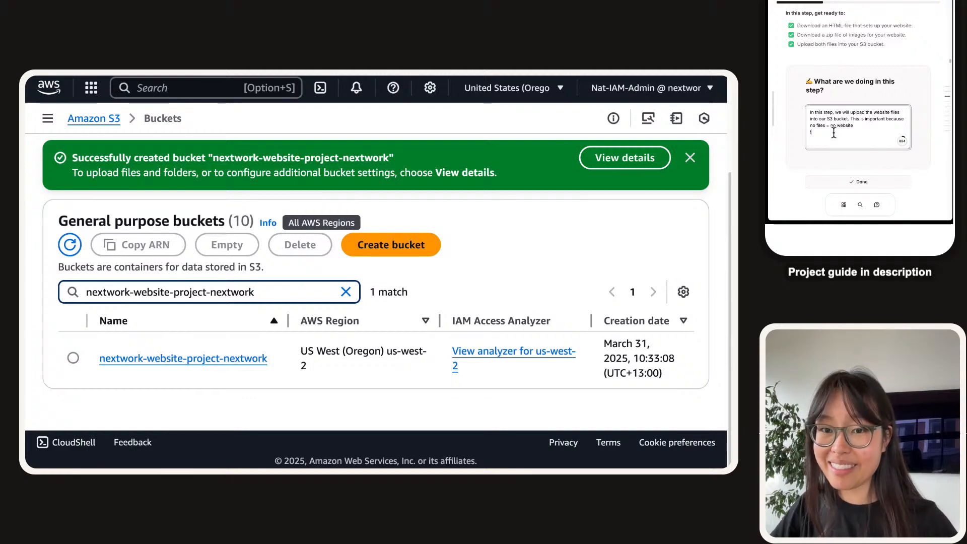
key("BackSpace")
- Append "! Our bucket is still empty, let's get files inside so that we have a website to host!!" to the answer and mark it done
type("! Our bu")
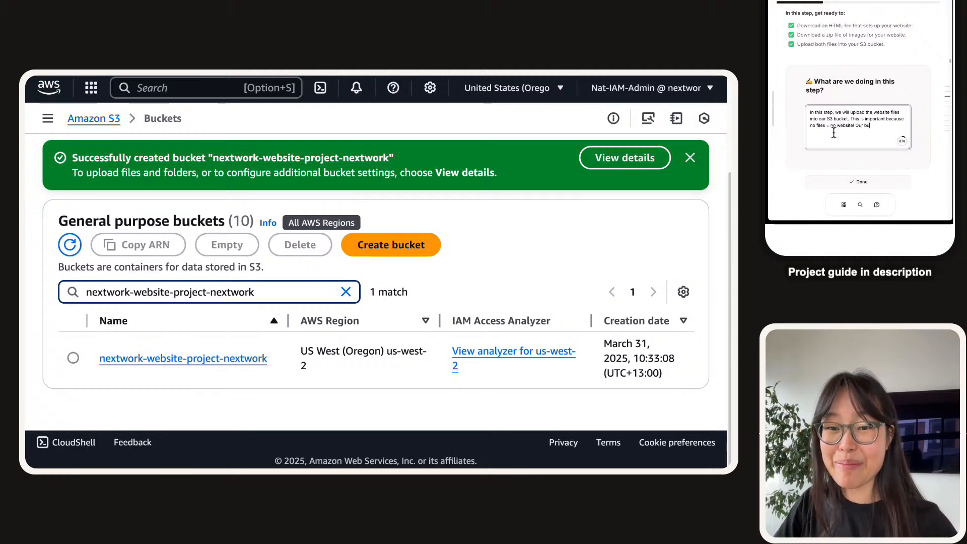
type("cket is still web")
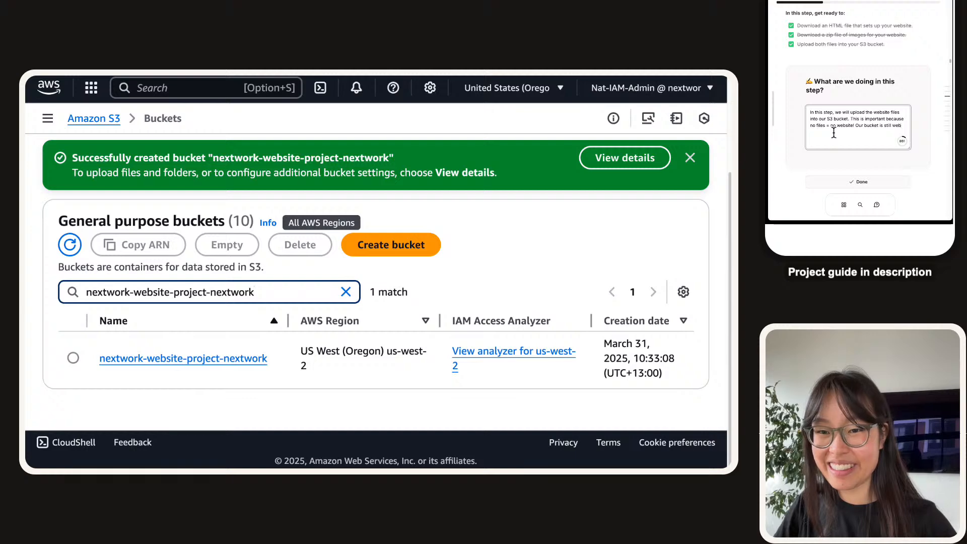
key("BackSpace")
key("BackSpace")
key("BackSpace")
type("empty, let's")
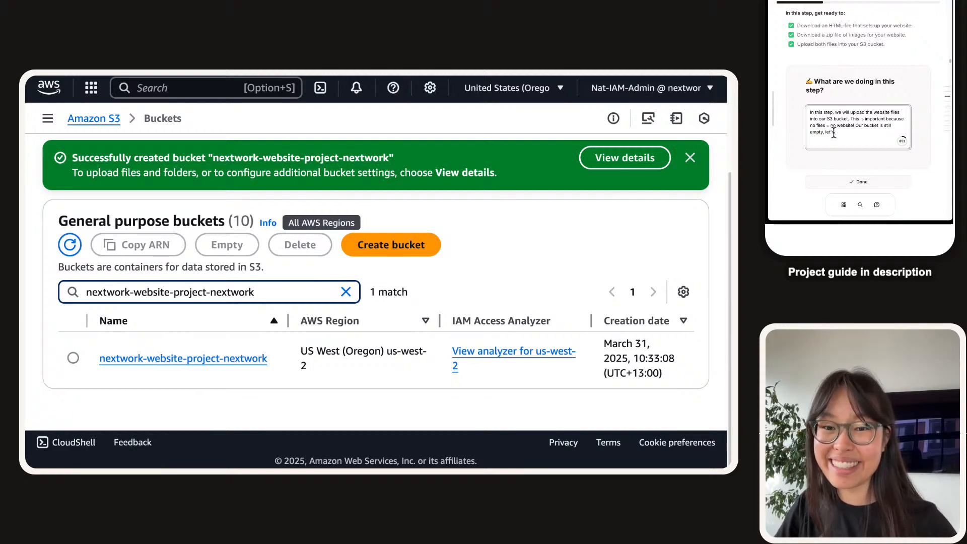
type(" get files ")
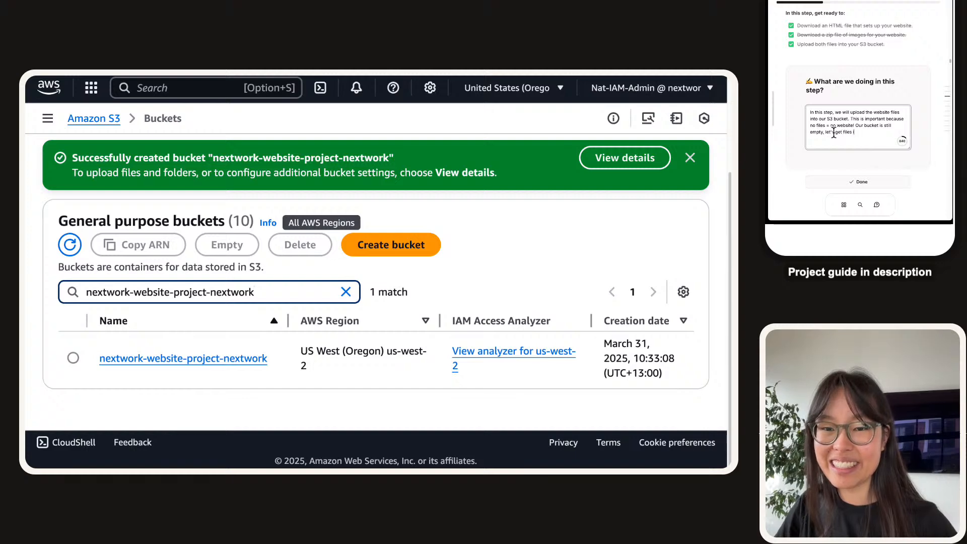
type("inside so that we h")
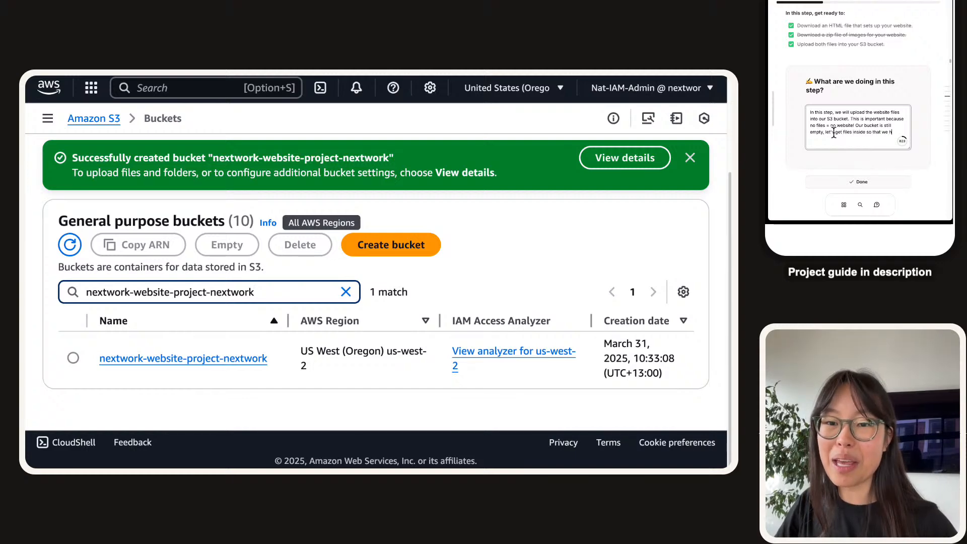
type("ave a")
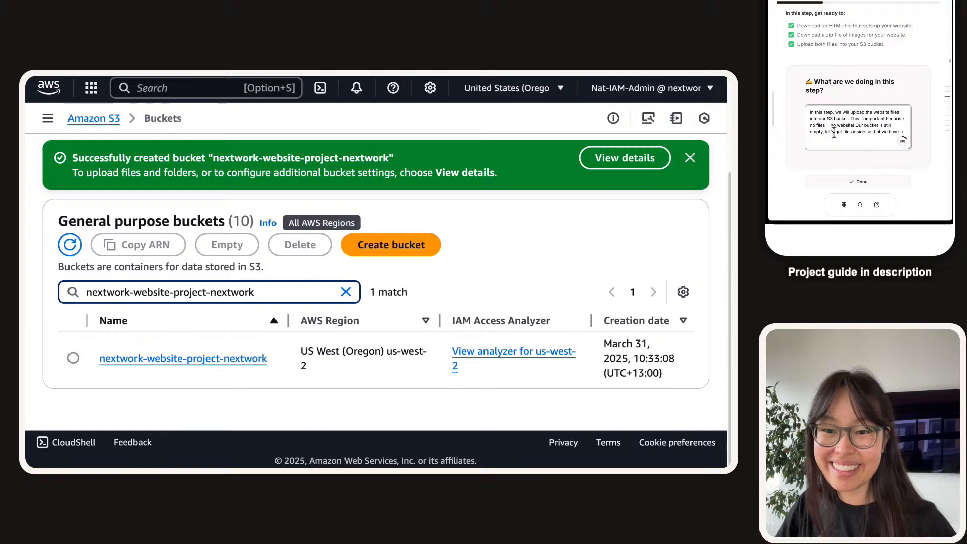
type(" website to host!!")
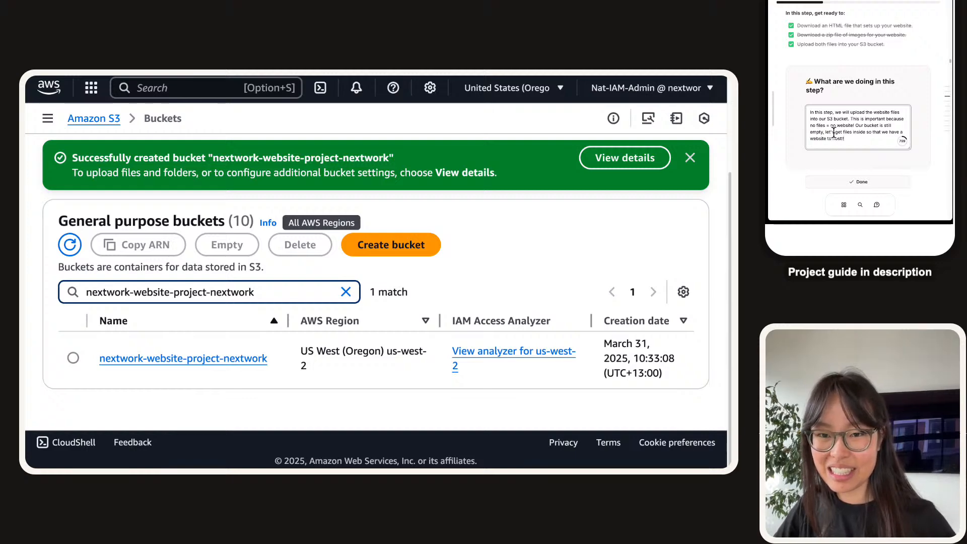
left_click(856, 182)
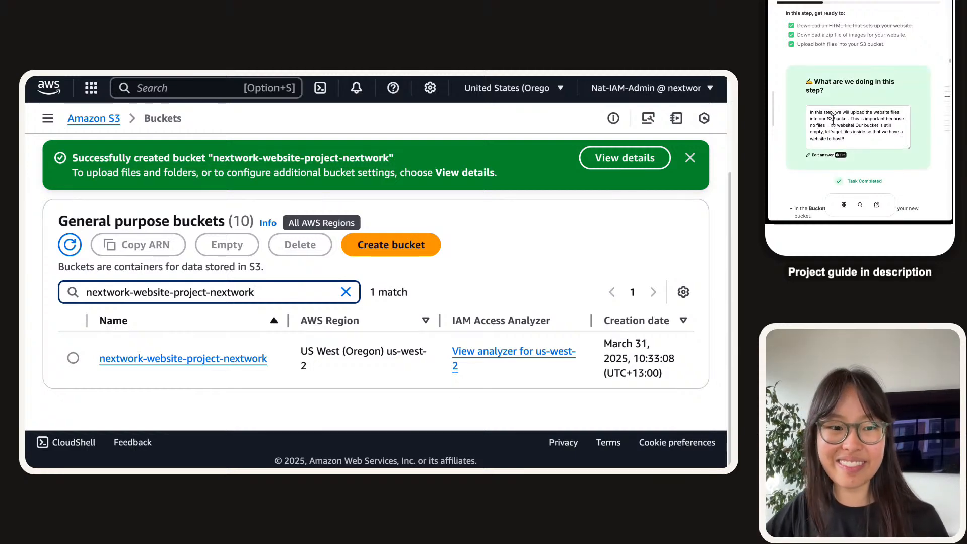
- Open the nextwork-website-project-nextwork bucket as the guide's next instruction asks and view its object list
scroll(806, 117, "down", 8)
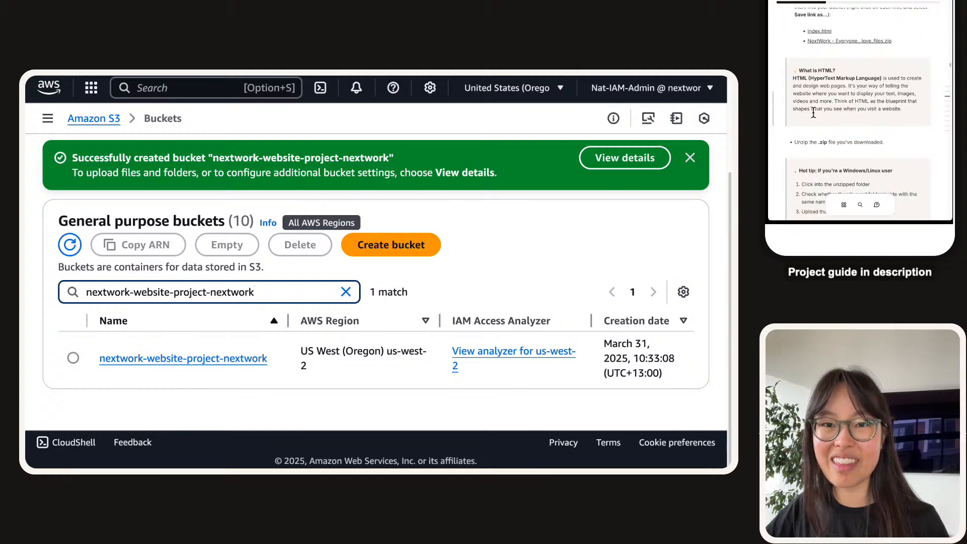
scroll(815, 117, "up", 3)
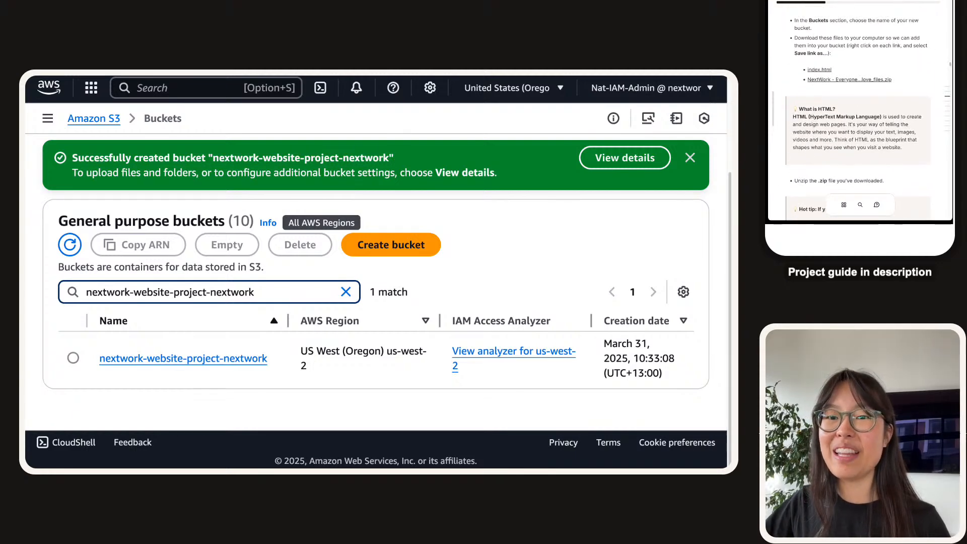
left_click(235, 364)
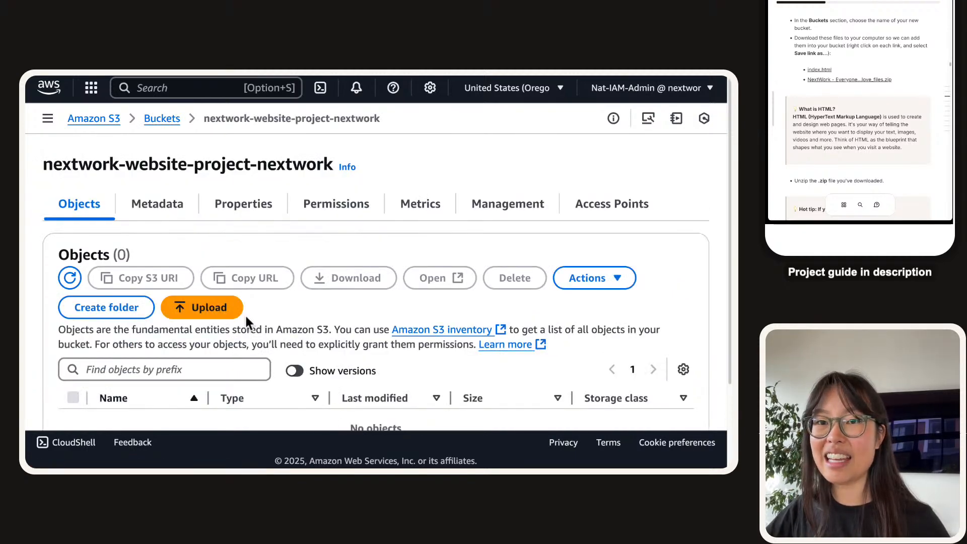
scroll(246, 316, "down", 1)
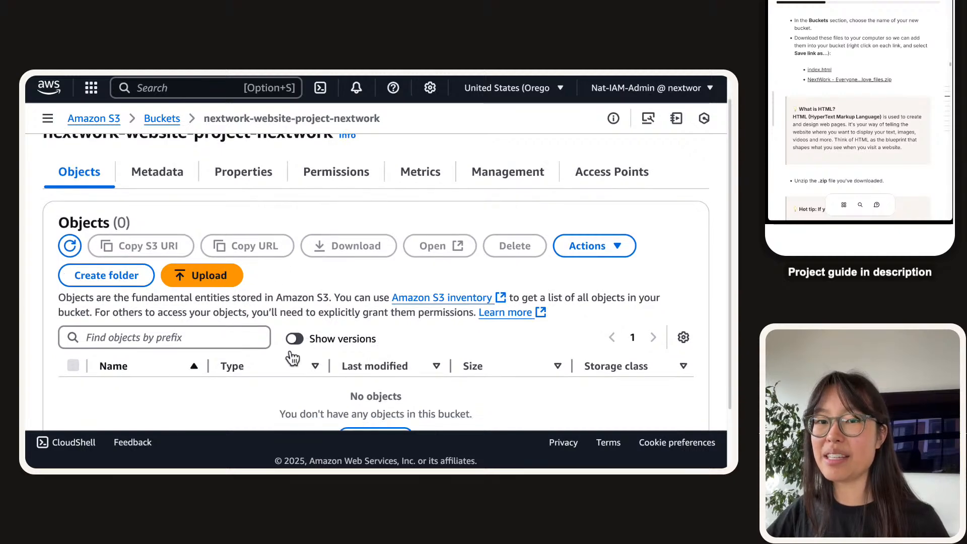
scroll(301, 256, "down", 1)
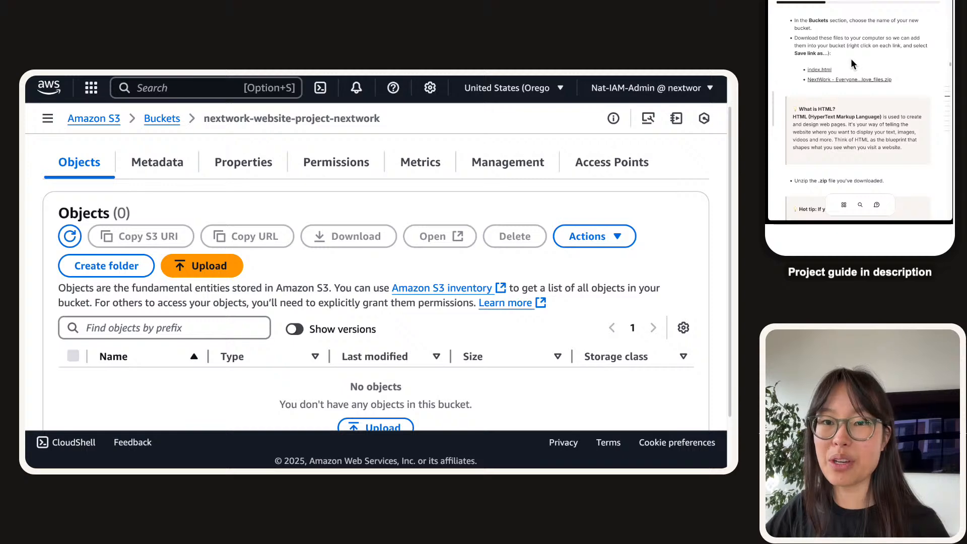
- Examine the guide's download links for index.html and the NextWork zip file, along with the HTML explanation and unzip instruction
double_click(819, 71)
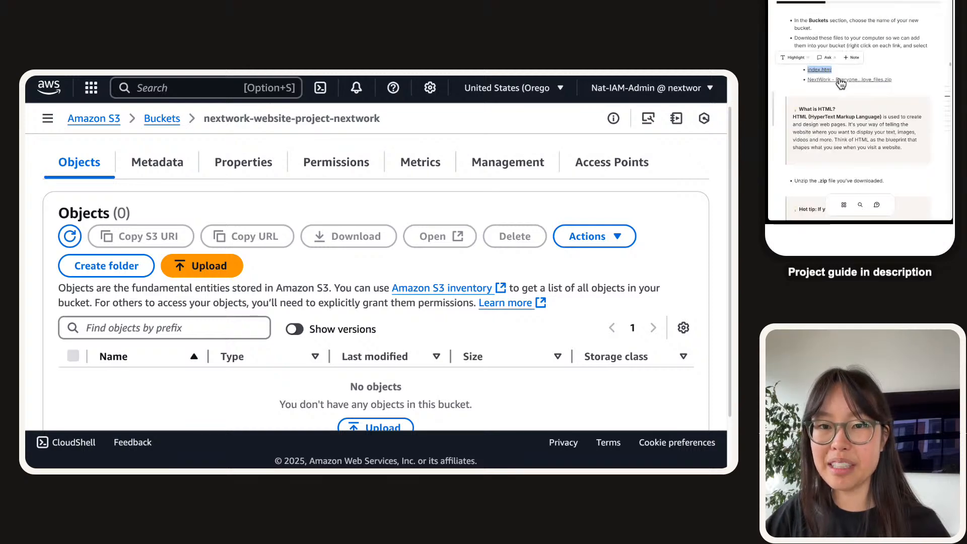
double_click(840, 81)
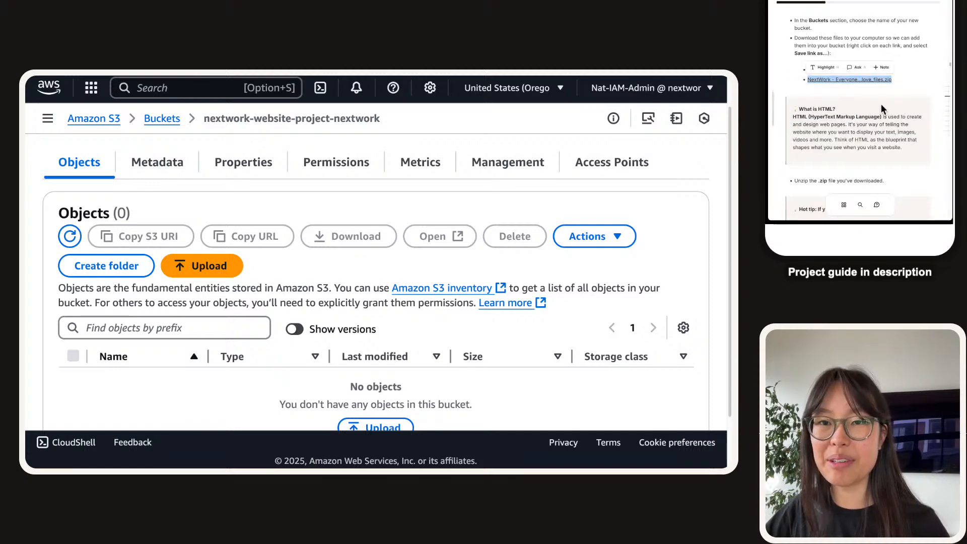
left_click(924, 91)
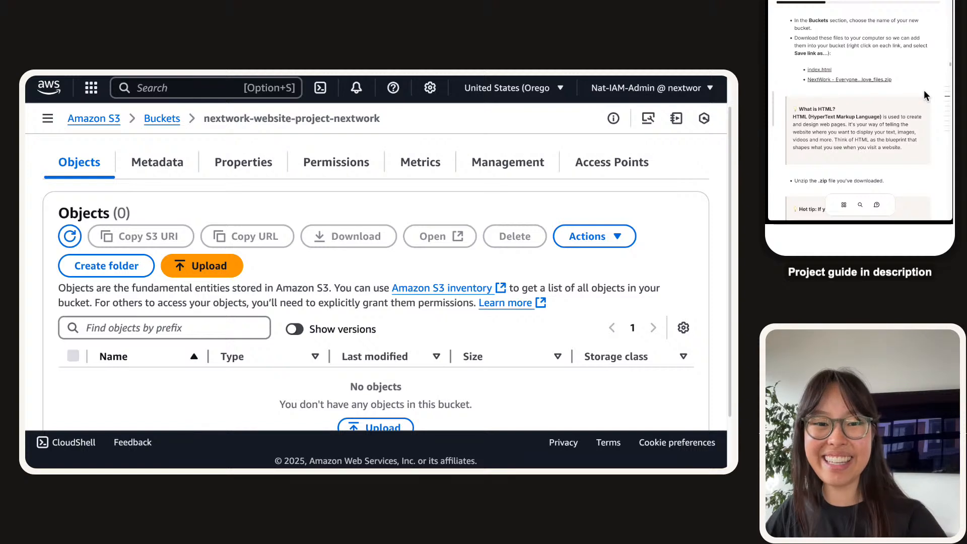
left_click_drag(893, 80, 801, 67)
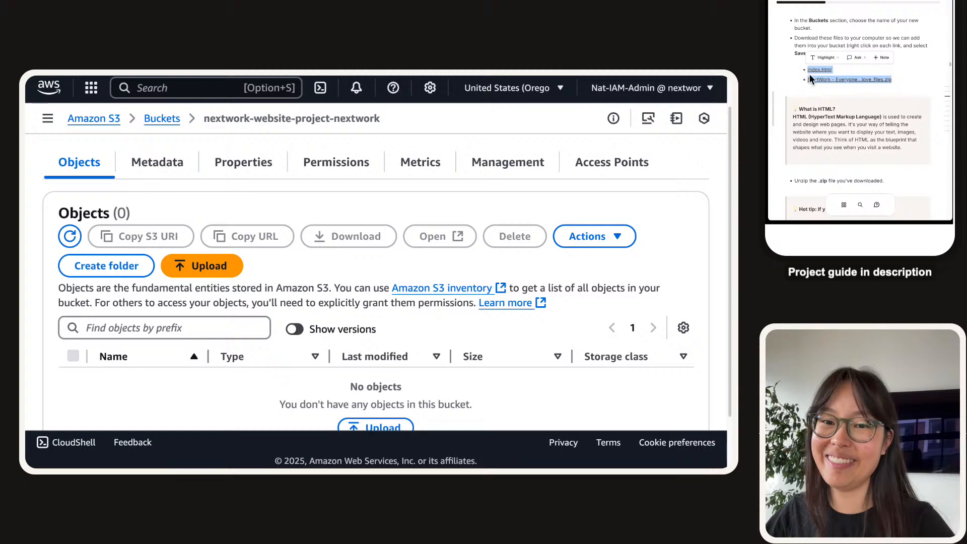
left_click(830, 101)
scroll(829, 101, "down", 2)
scroll(830, 100, "down", 3)
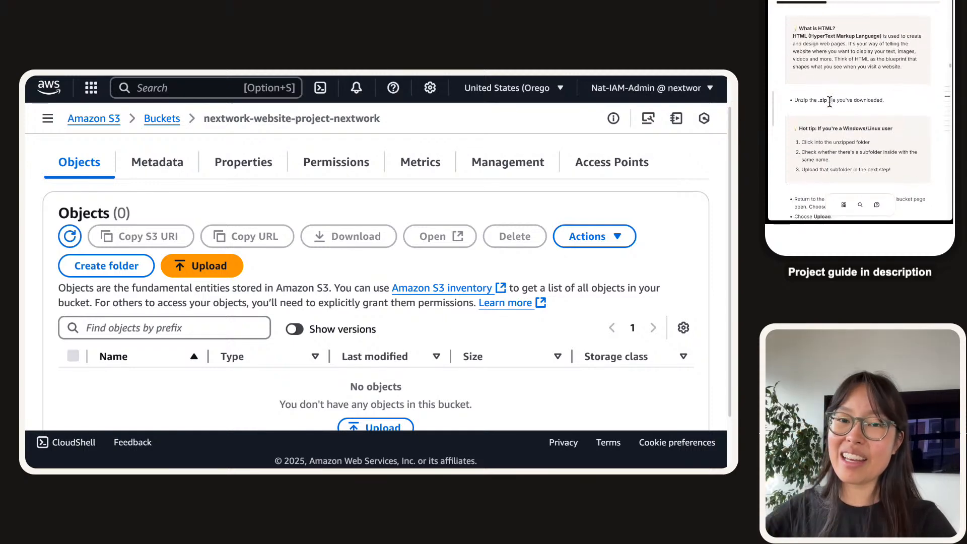
scroll(830, 102, "up", 4)
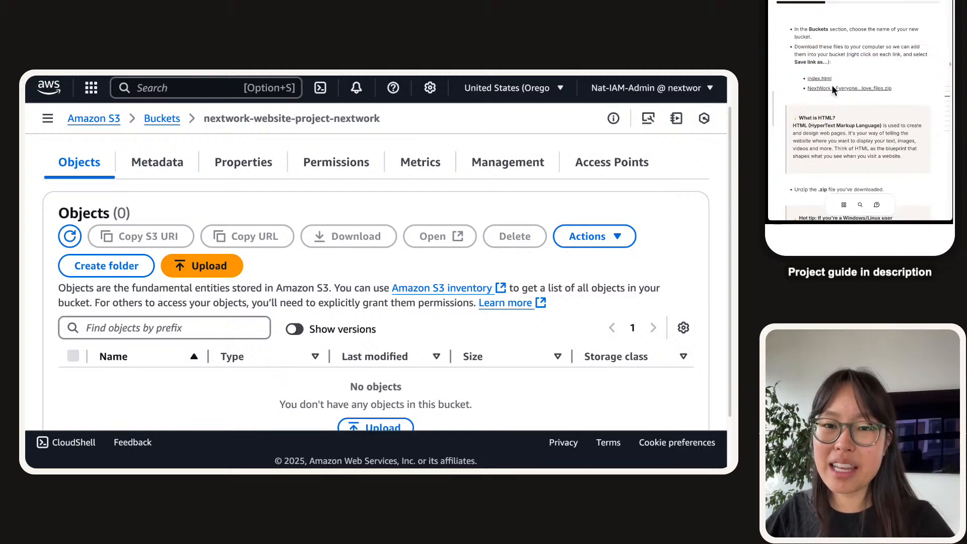
scroll(793, 87, "up", 5)
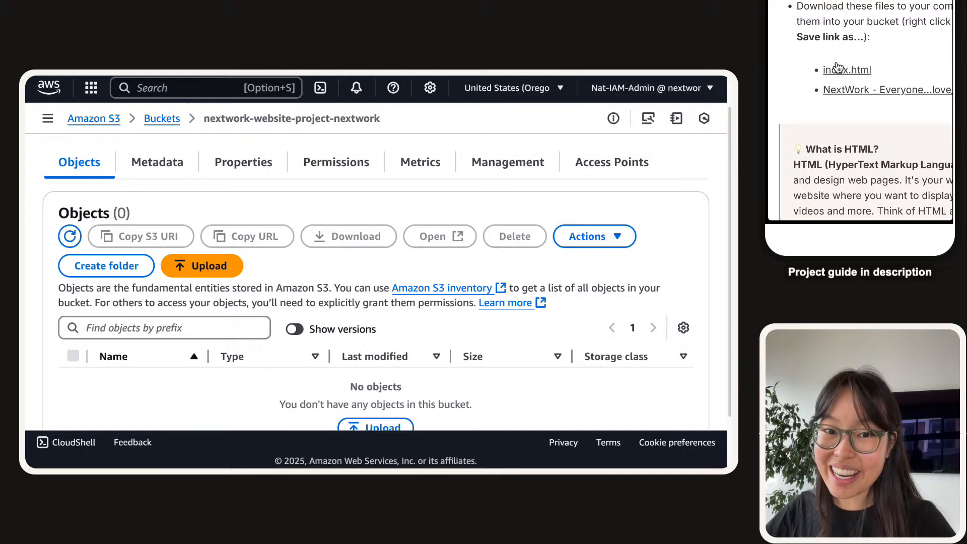
scroll(825, 100, "right", 2)
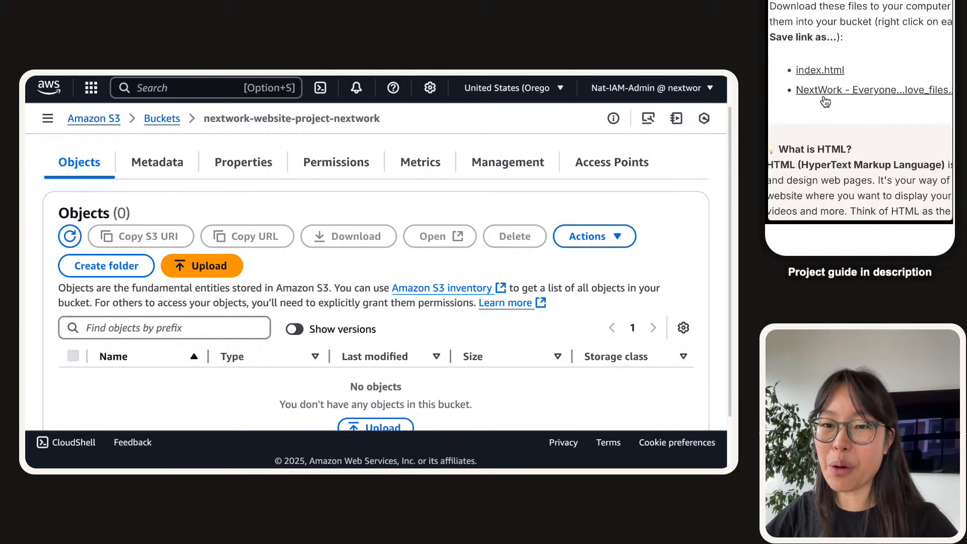
scroll(824, 101, "right", 1)
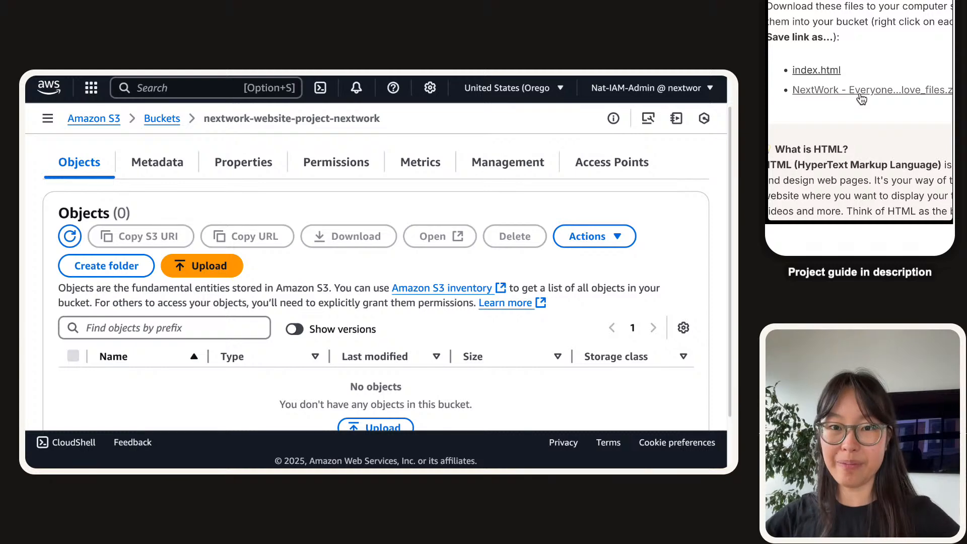
scroll(862, 98, "down", 3)
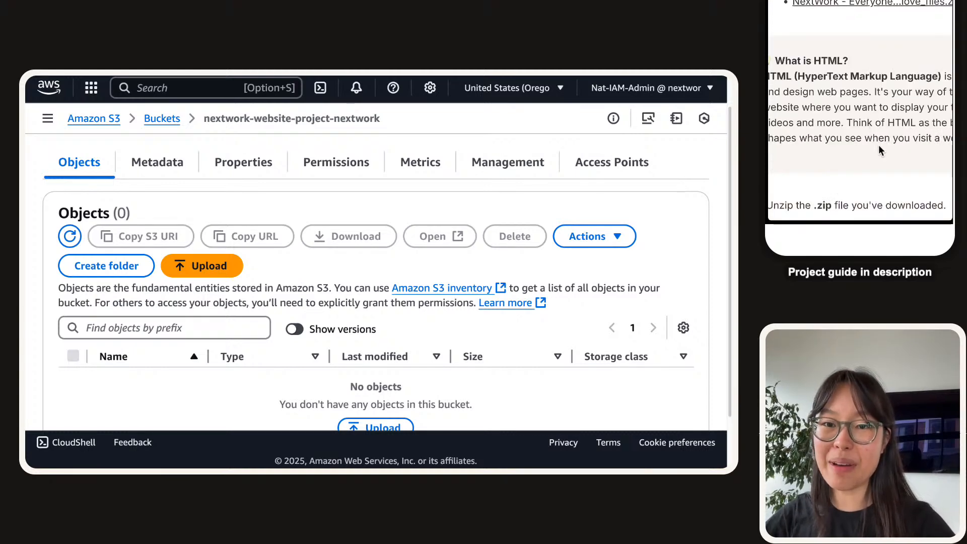
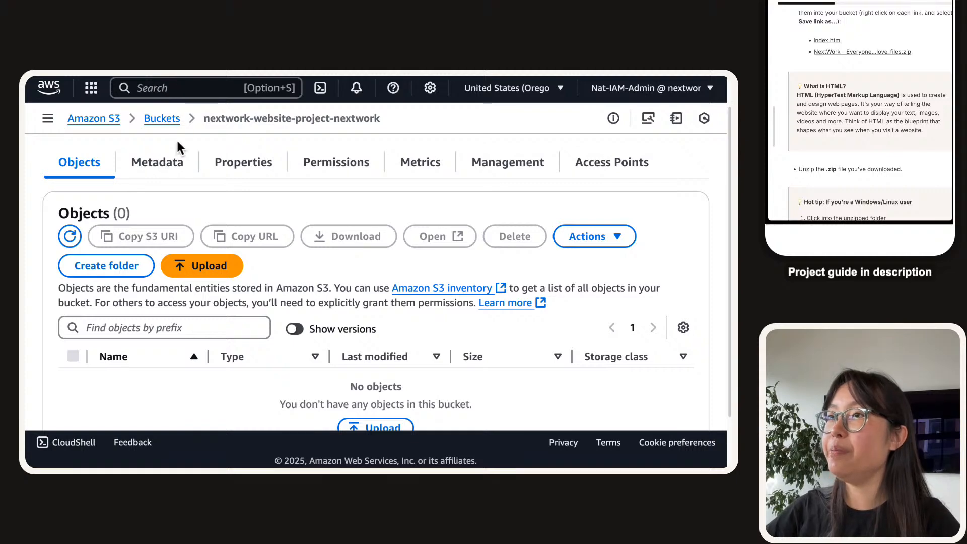
left_click(219, 272)
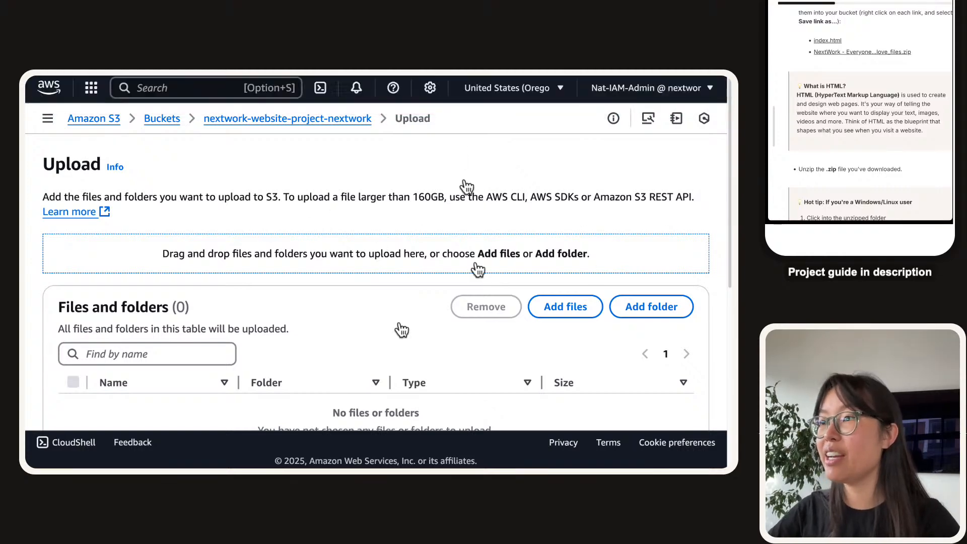
mouse_move(126, 89)
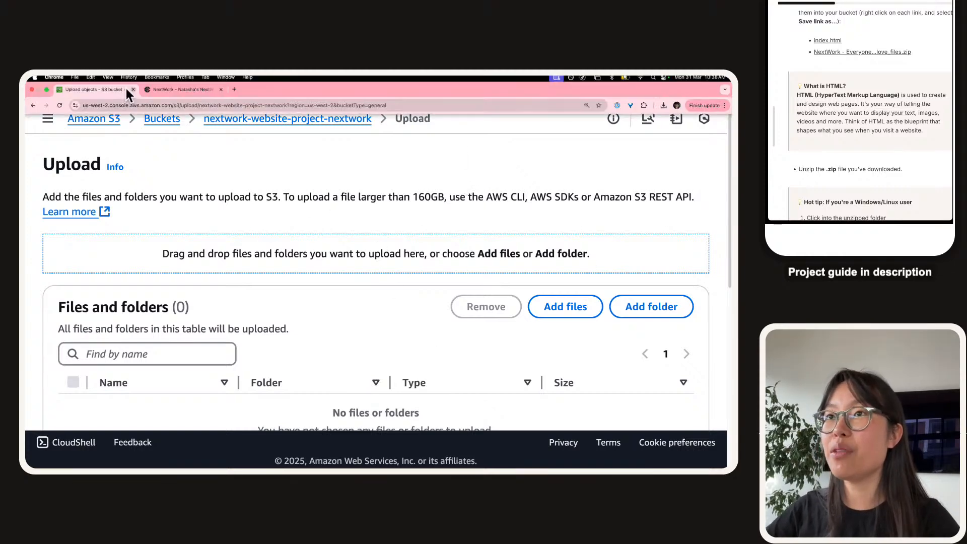
left_click(38, 105)
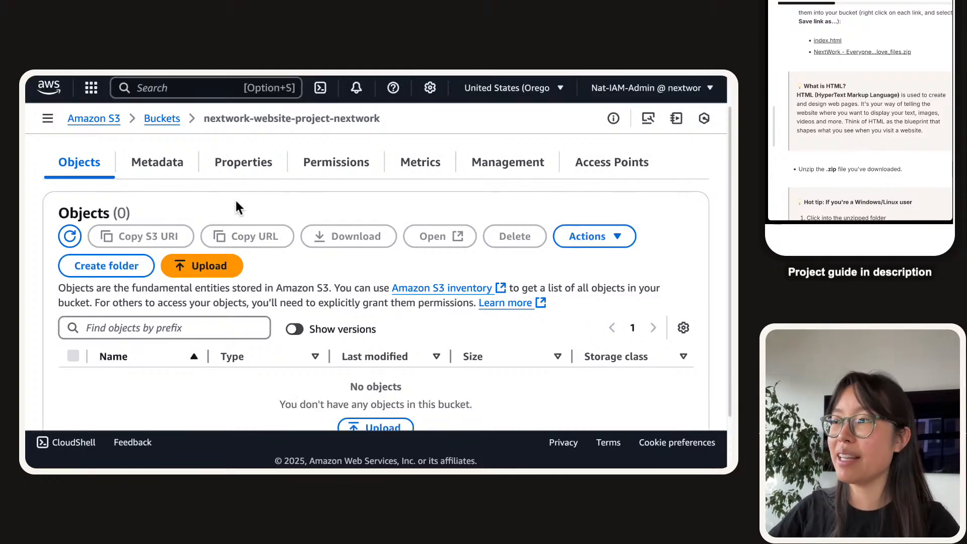
scroll(236, 201, "down", 1)
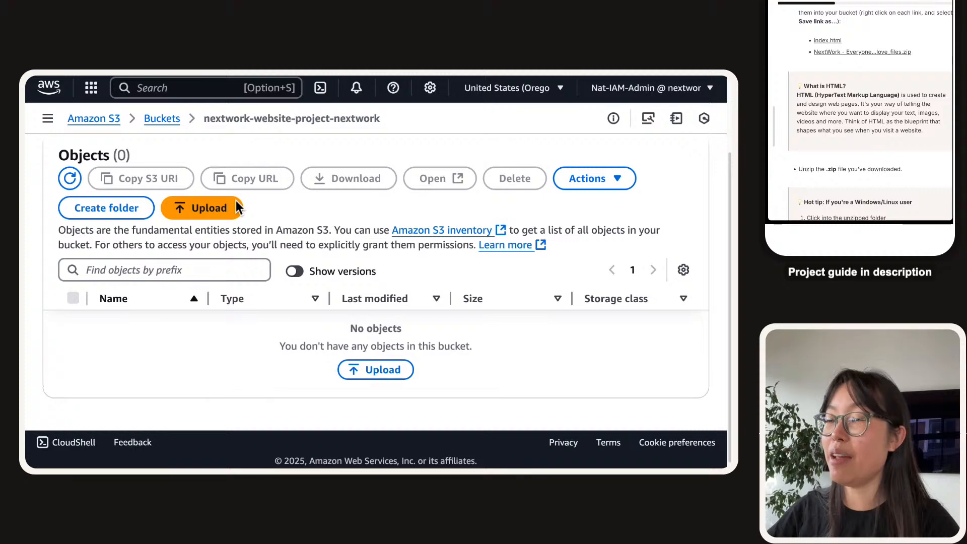
scroll(236, 201, "up", 2)
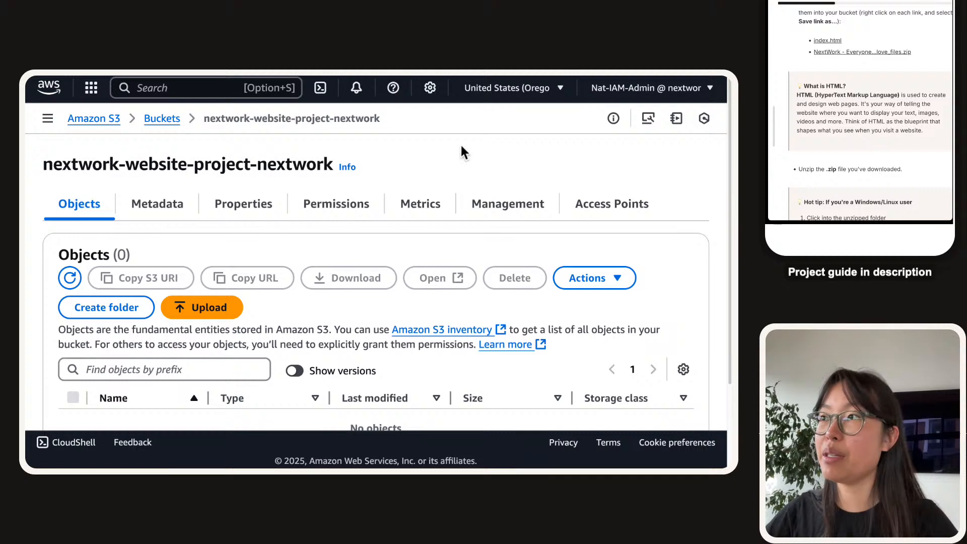
triple_click(318, 166)
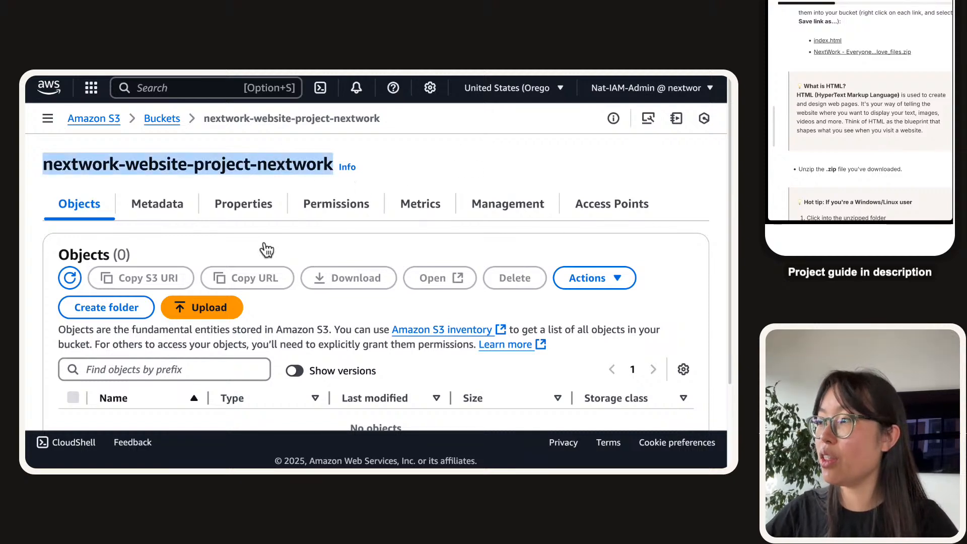
left_click(246, 248)
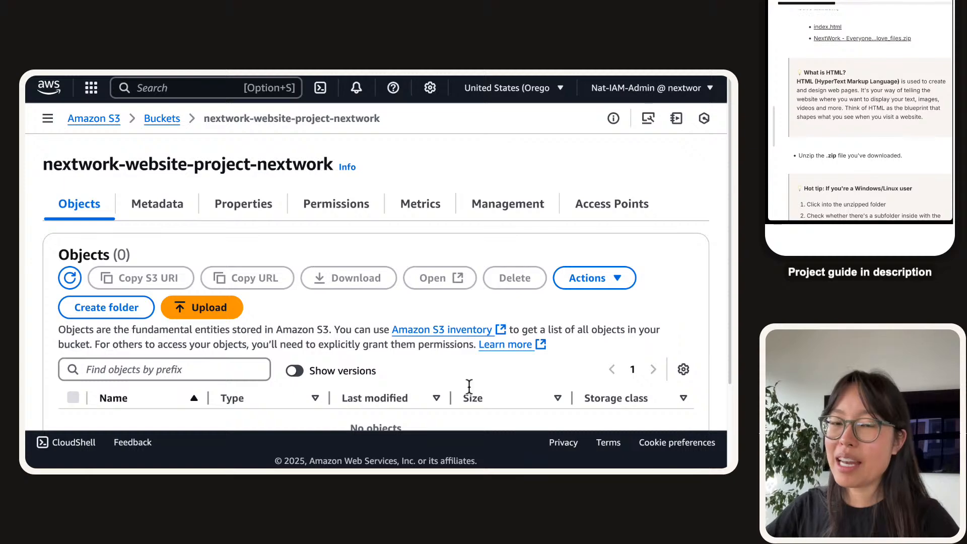
- Switch to Finder and minimize the code editor window to get to the Downloads folder
mouse_move(570, 465)
left_click(529, 452)
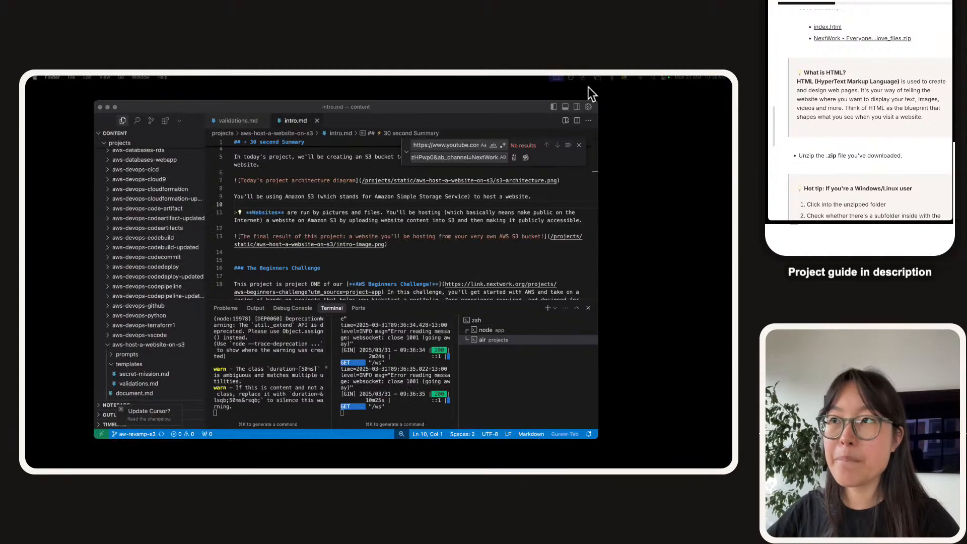
left_click(107, 107)
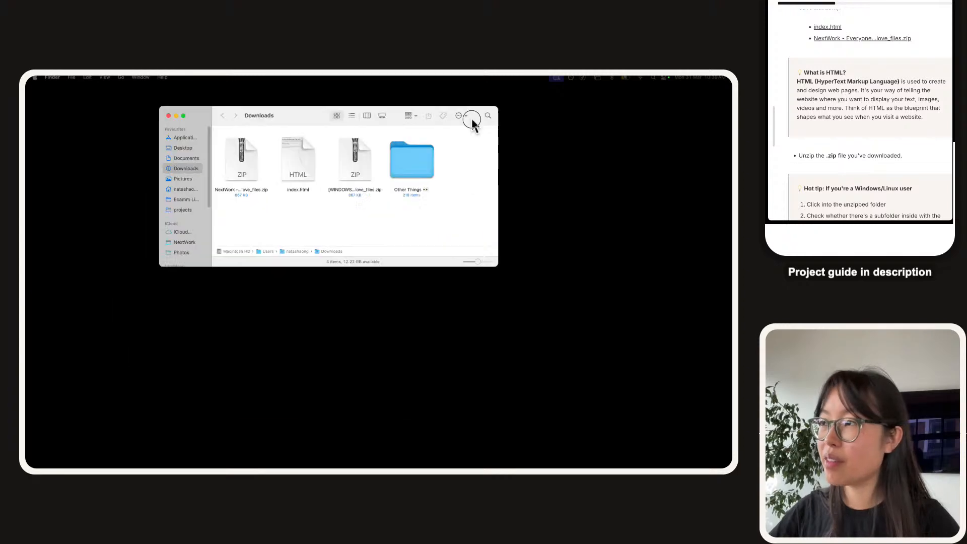
- Enlarge the Downloads window and its file icons, and view the zip and index.html files
left_click_drag(507, 310, 683, 407)
key("super+plus")
key("super+plus")
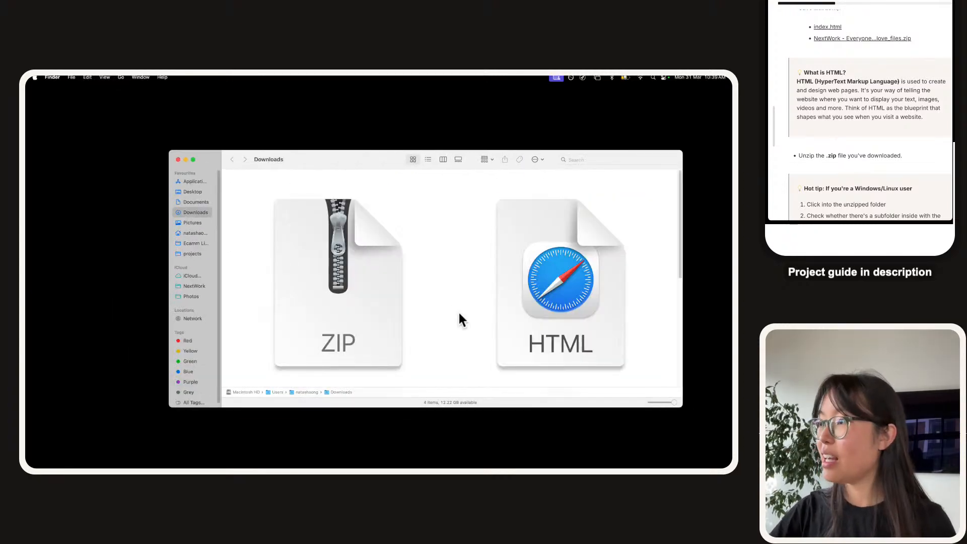
scroll(458, 311, "down", 1)
scroll(457, 310, "up", 1)
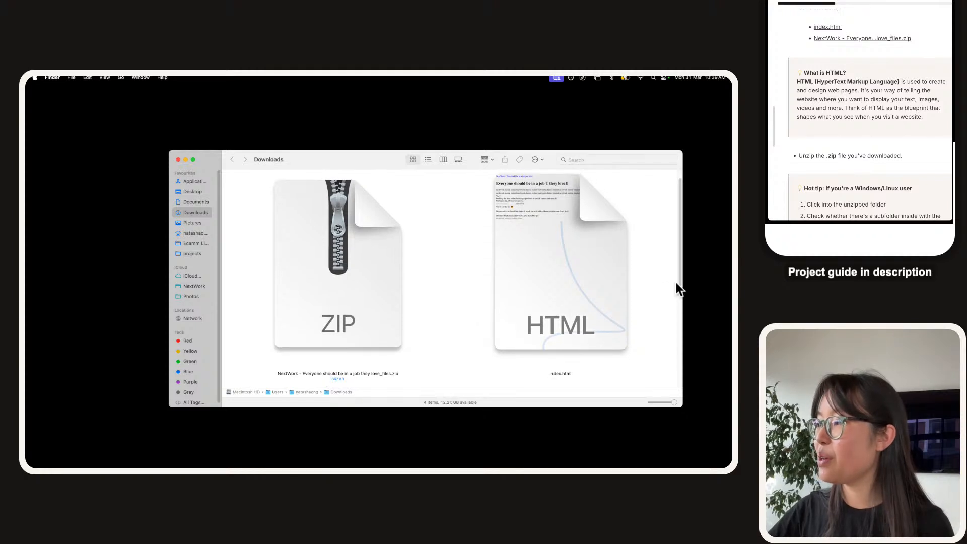
- Unzip the "NextWork - Everyone should be in a job they love_files.zip" archive in Downloads and enlarge the Downloads window
left_click(327, 255)
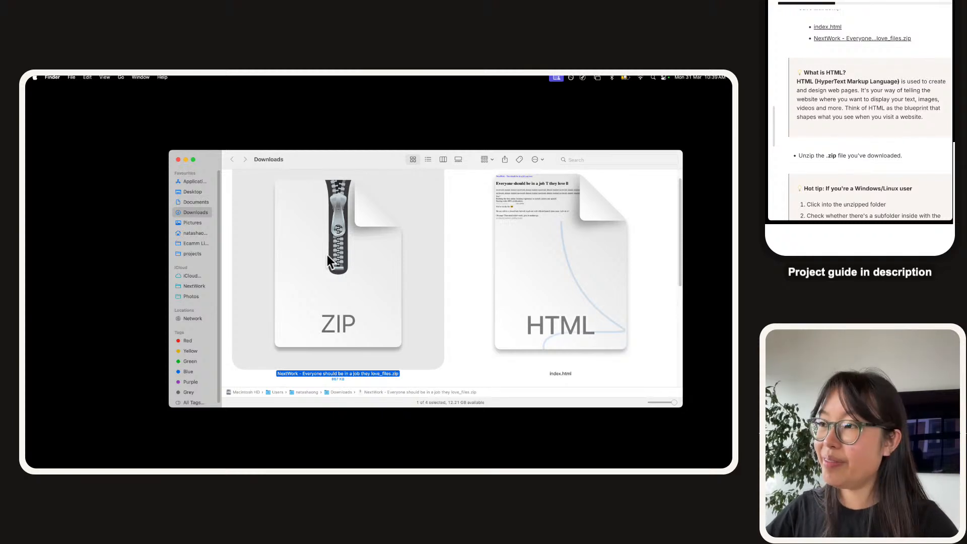
double_click(328, 255)
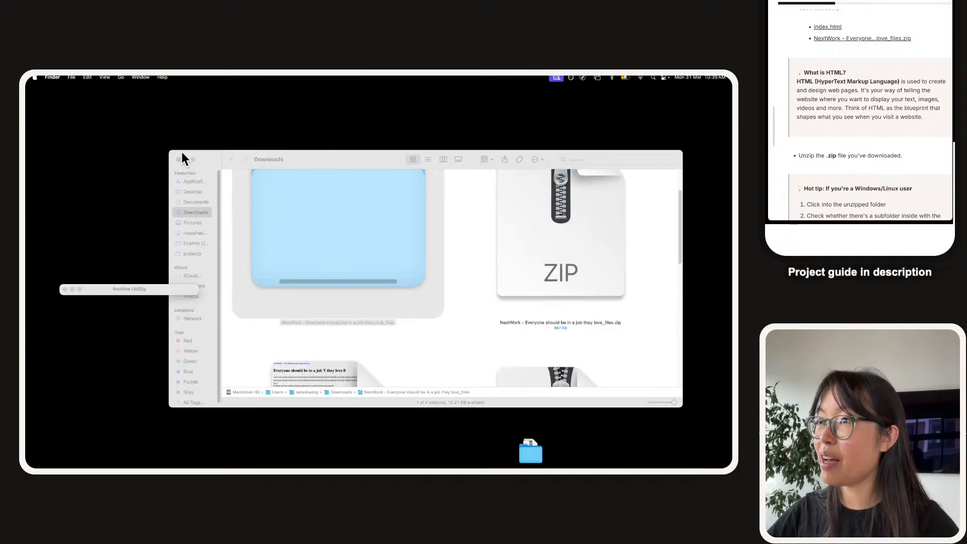
left_click_drag(168, 150, 61, 90)
scroll(301, 238, "up", 2)
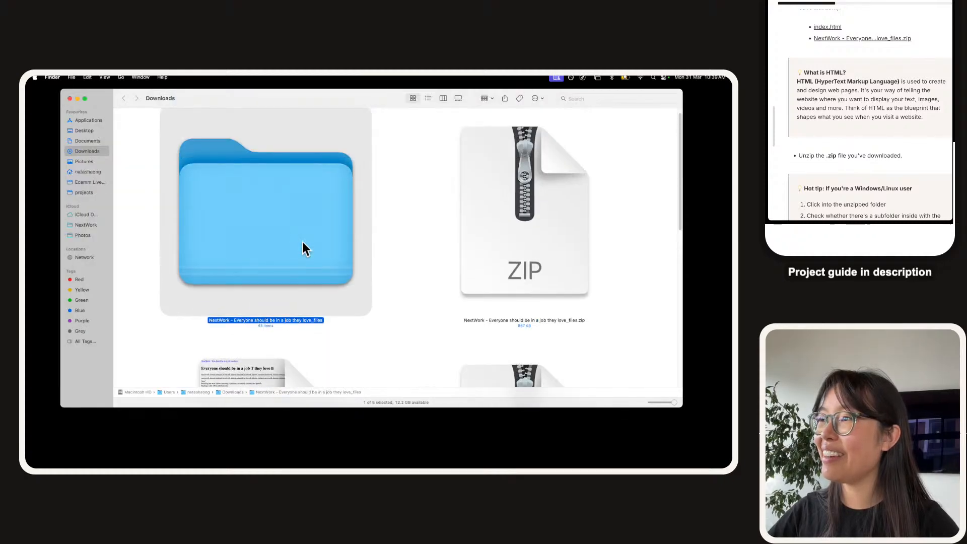
scroll(303, 242, "up", 1)
- Read the guide's Windows/Linux hot tip, then open the unzipped NextWork folder and look through its images, HTML and script files
scroll(865, 86, "down", 4)
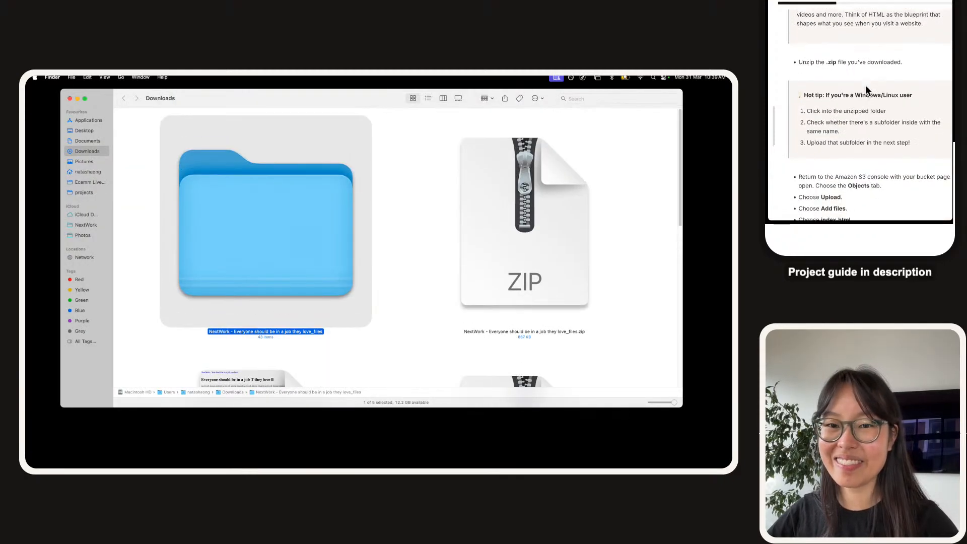
scroll(866, 85, "down", 1)
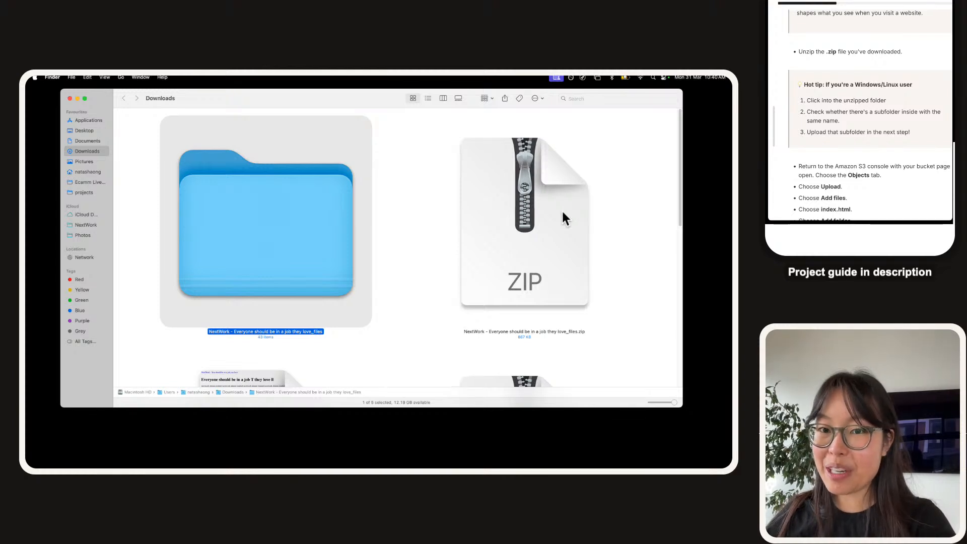
left_click(238, 223)
double_click(238, 223)
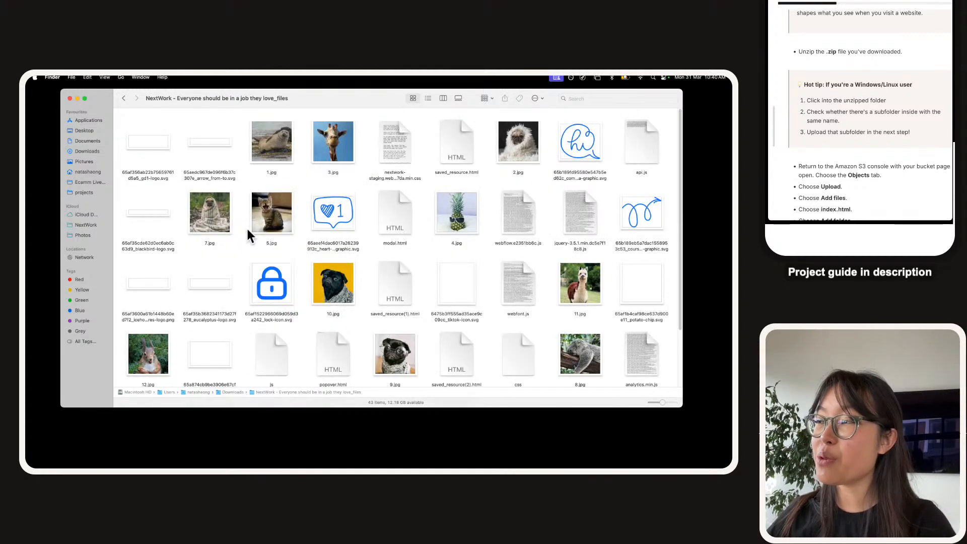
scroll(247, 229, "up", 3)
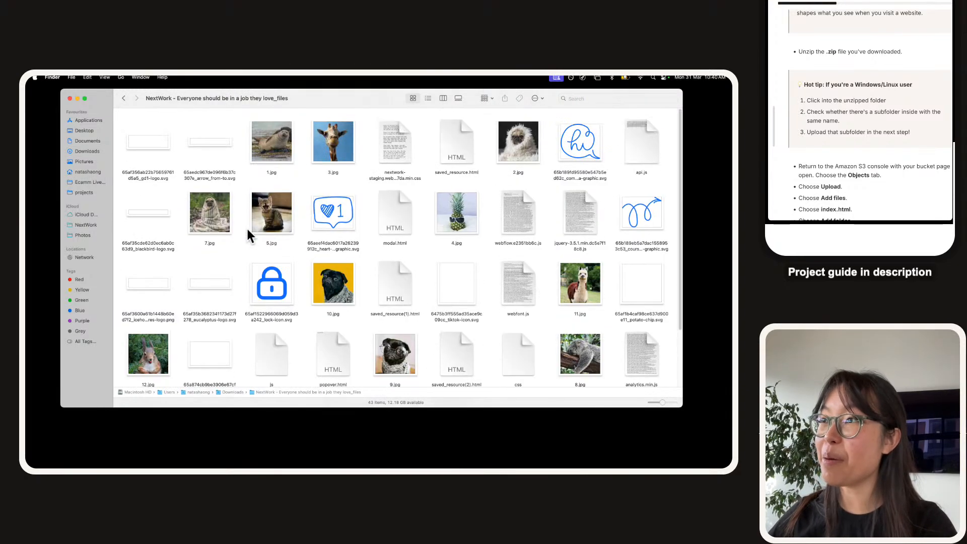
scroll(247, 227, "down", 5)
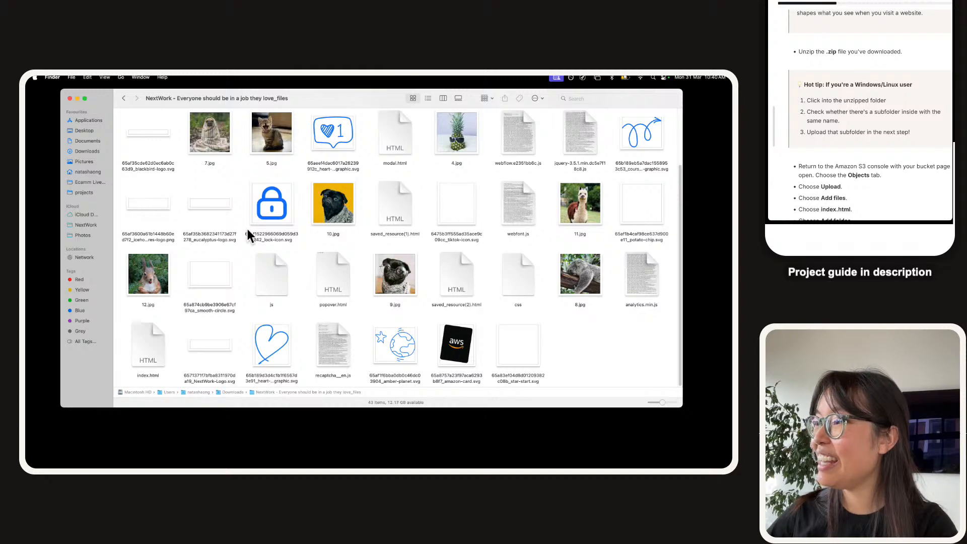
scroll(247, 226, "up", 5)
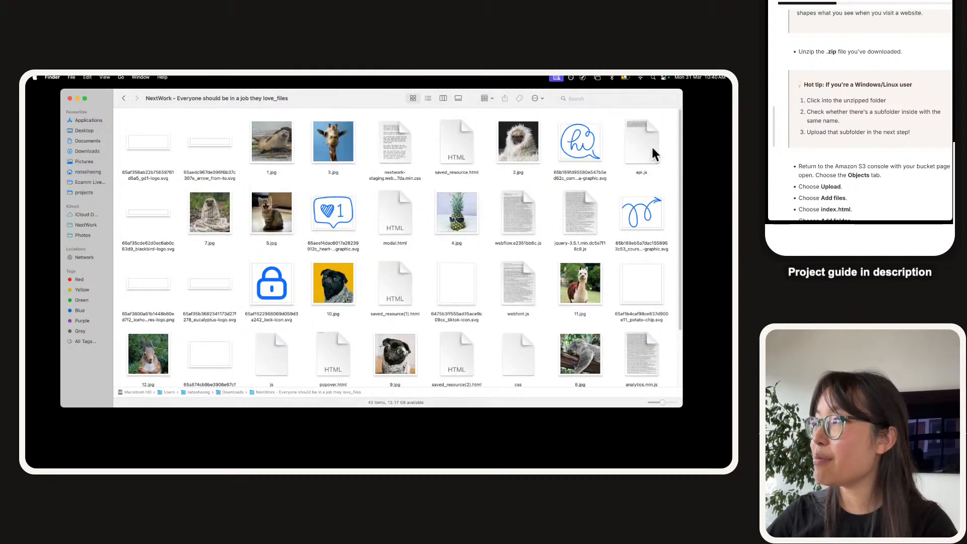
left_click(630, 226)
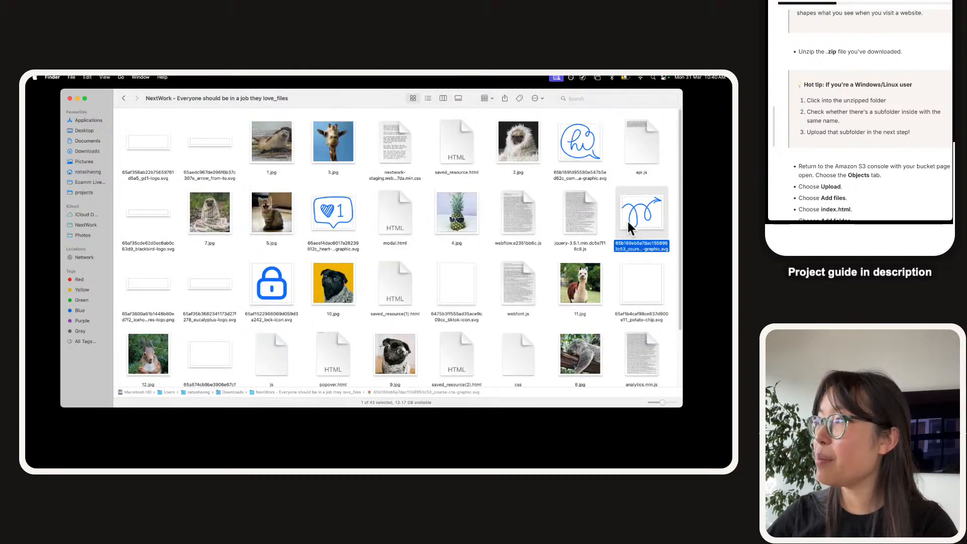
- Recheck whether the website files sit directly inside the unzipped NextWork folder, and return to Downloads
left_click(124, 99)
double_click(292, 237)
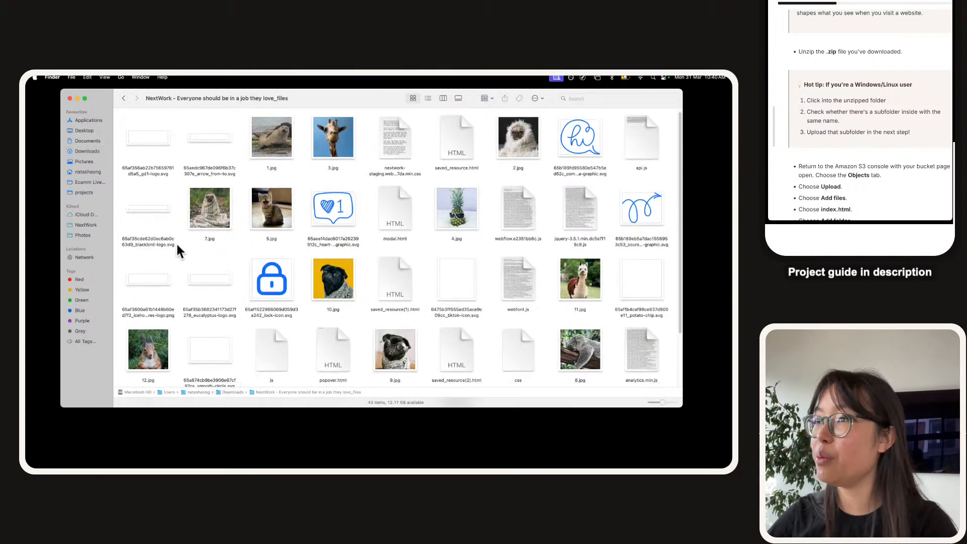
scroll(176, 244, "down", 3)
left_click(124, 99)
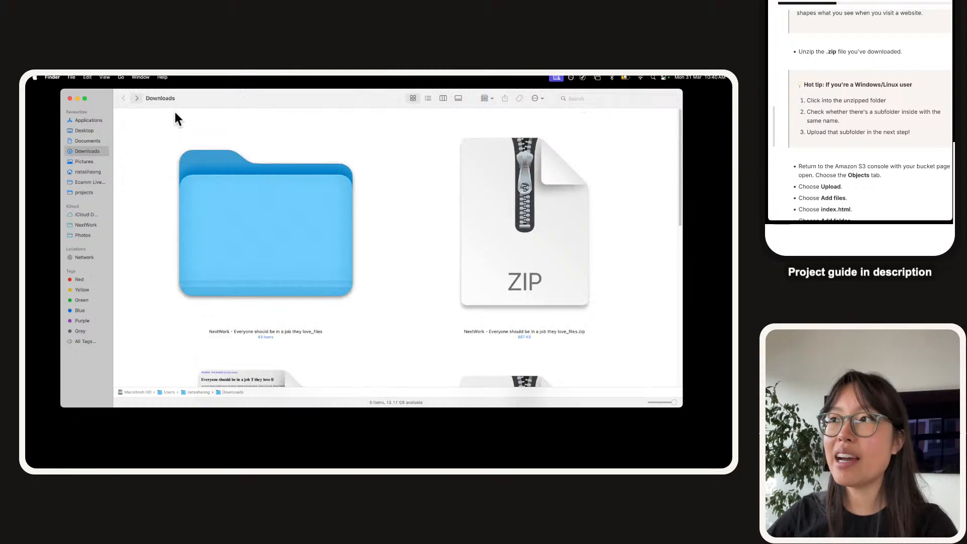
double_click(244, 287)
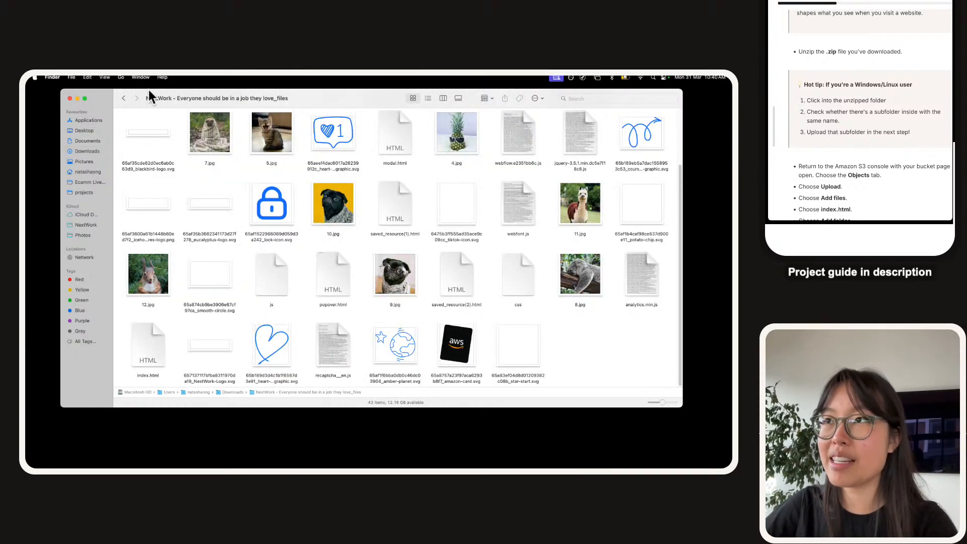
left_click(124, 99)
- Unzip the [WINDOWS] NextWork archive in Downloads and open the extracted folder to inspect its subfolders
scroll(286, 222, "down", 5)
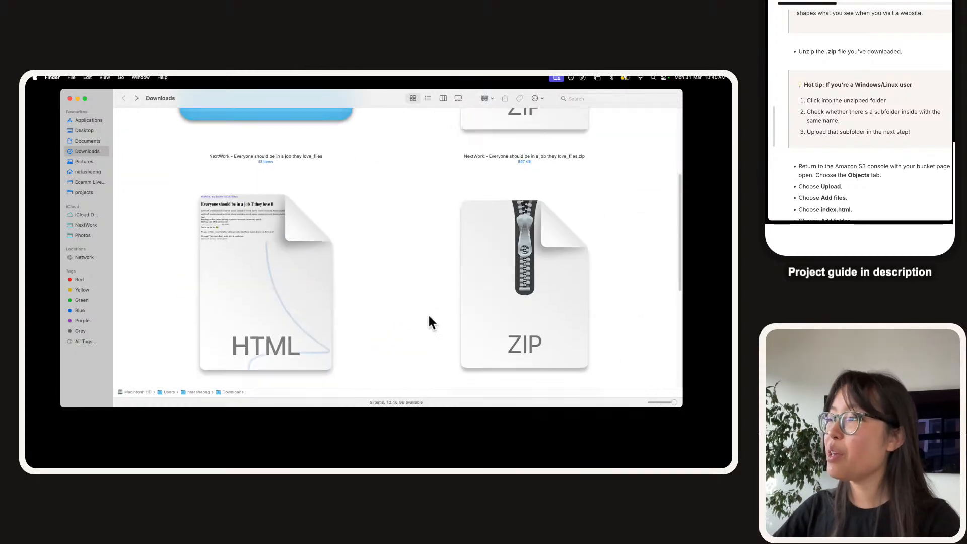
double_click(531, 247)
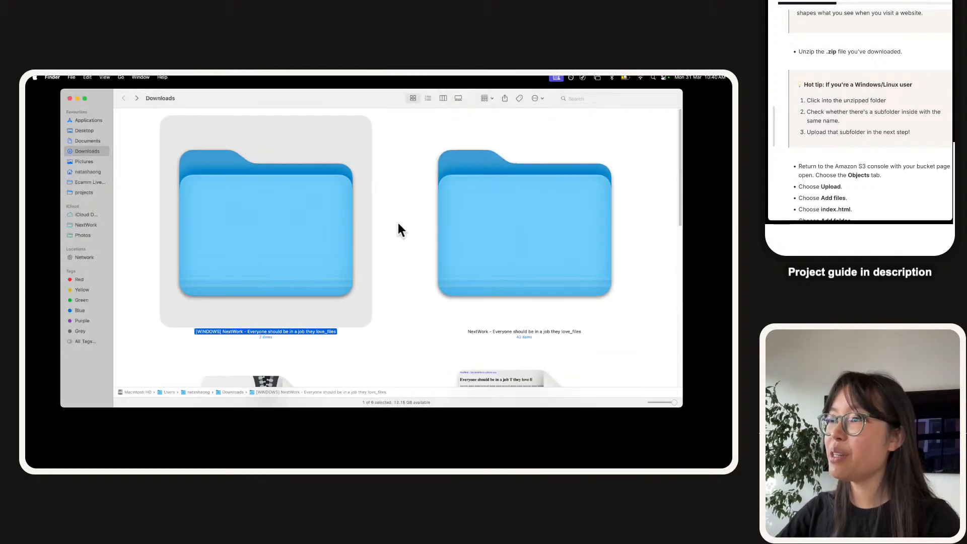
double_click(288, 227)
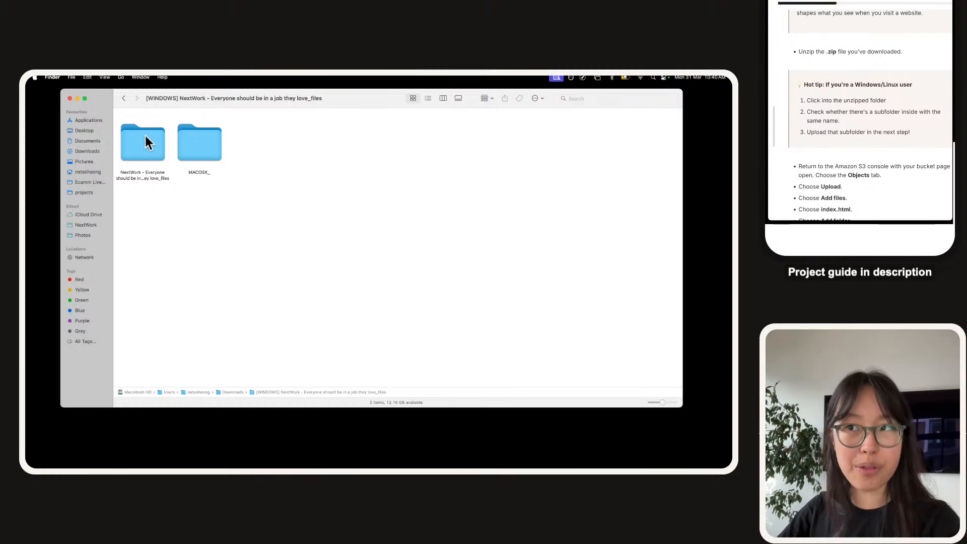
left_click(205, 133)
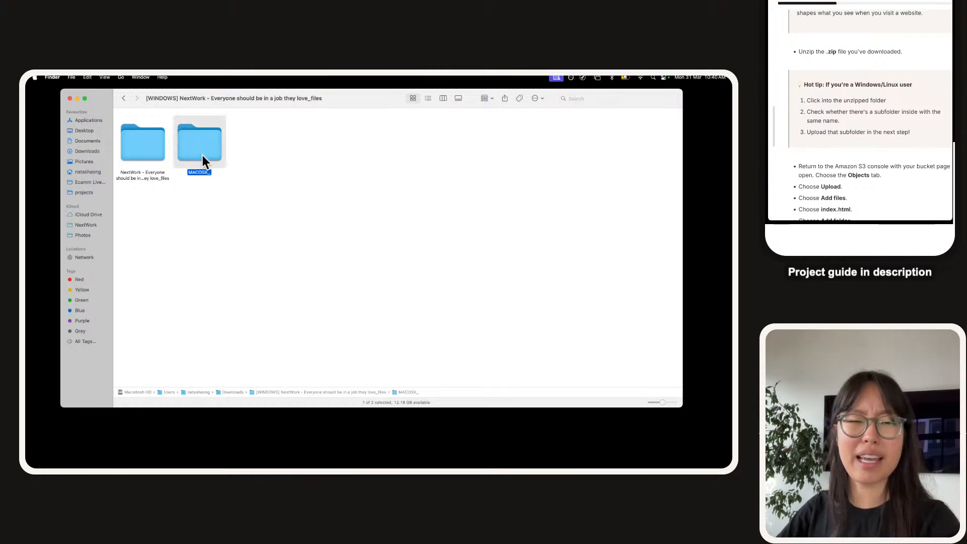
left_click(240, 206)
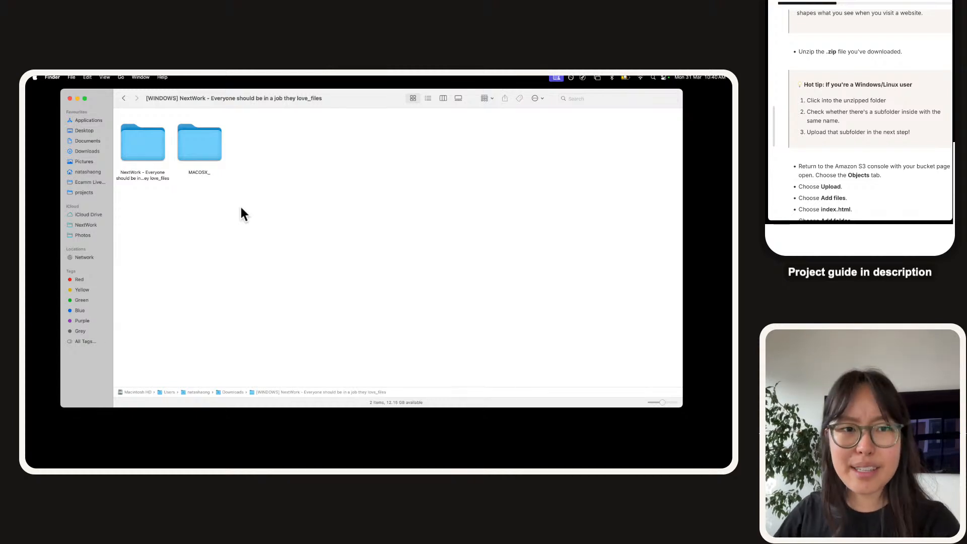
- View the contents of the nested NextWork subfolder inside the [WINDOWS] folder and go back to Downloads
left_click(135, 140)
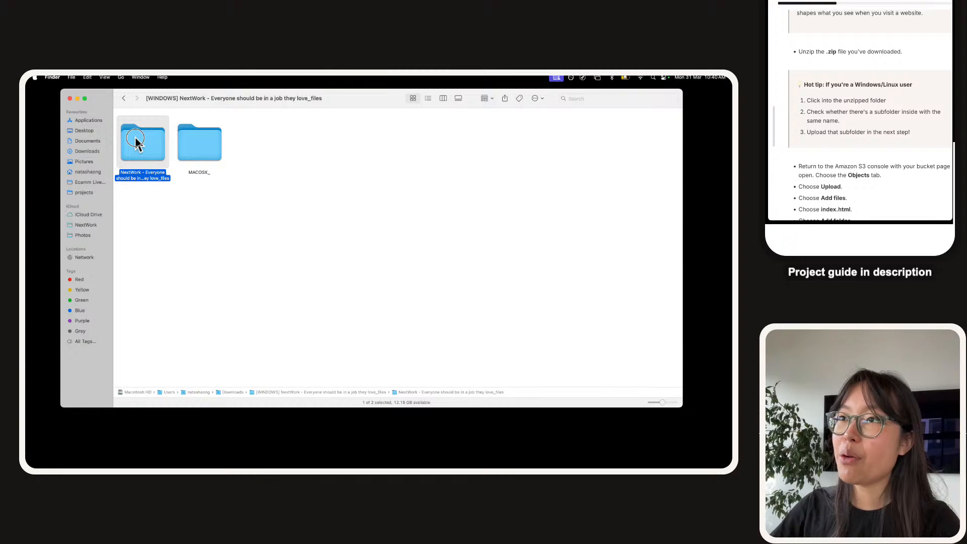
double_click(136, 139)
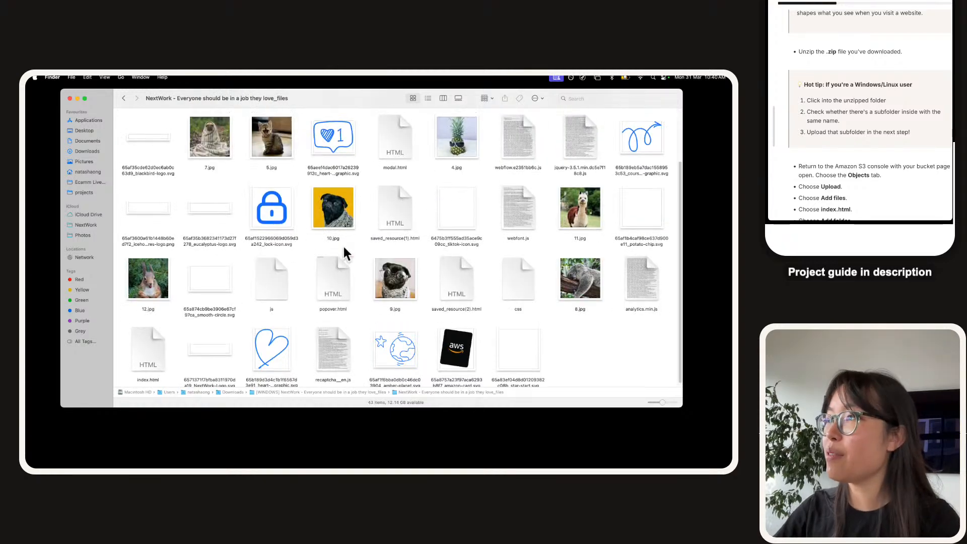
left_click(121, 98)
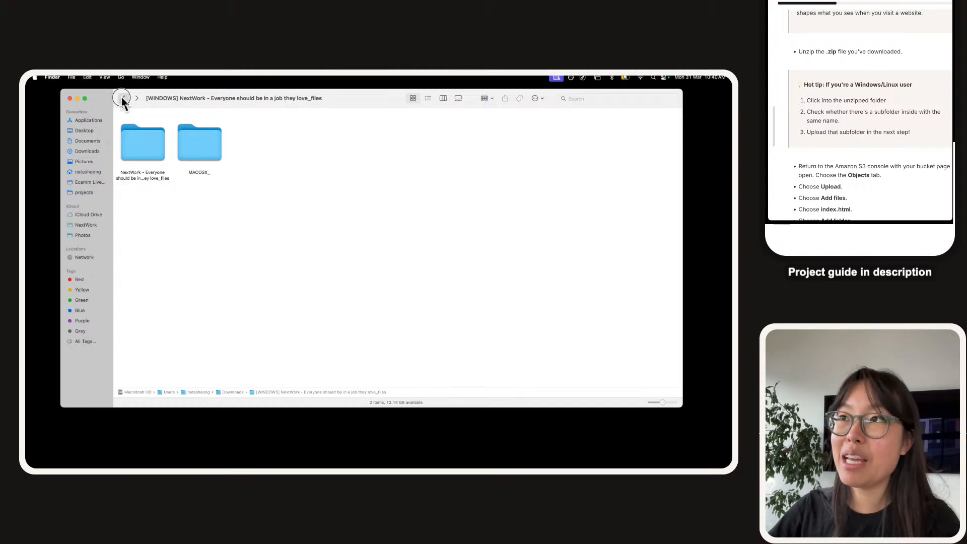
left_click(123, 99)
- Reopen the [WINDOWS] NextWork folder and single out the nested NextWork subfolder that Windows/Linux users should upload
left_click_drag(267, 255, 235, 222)
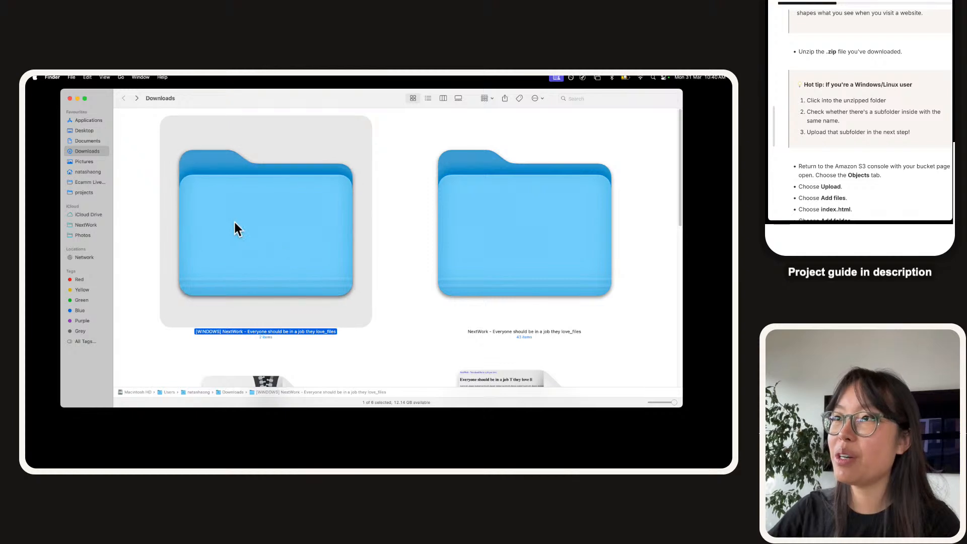
double_click(215, 222)
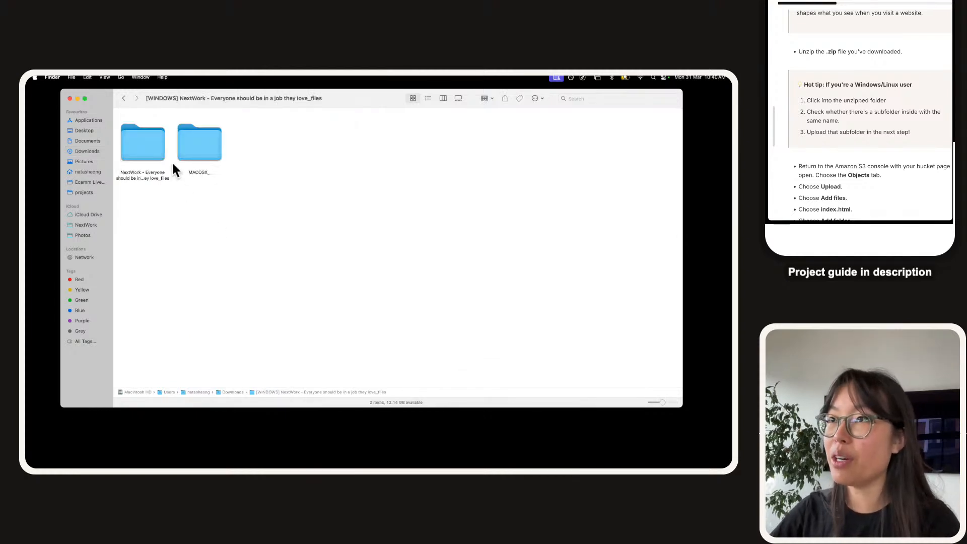
double_click(148, 153)
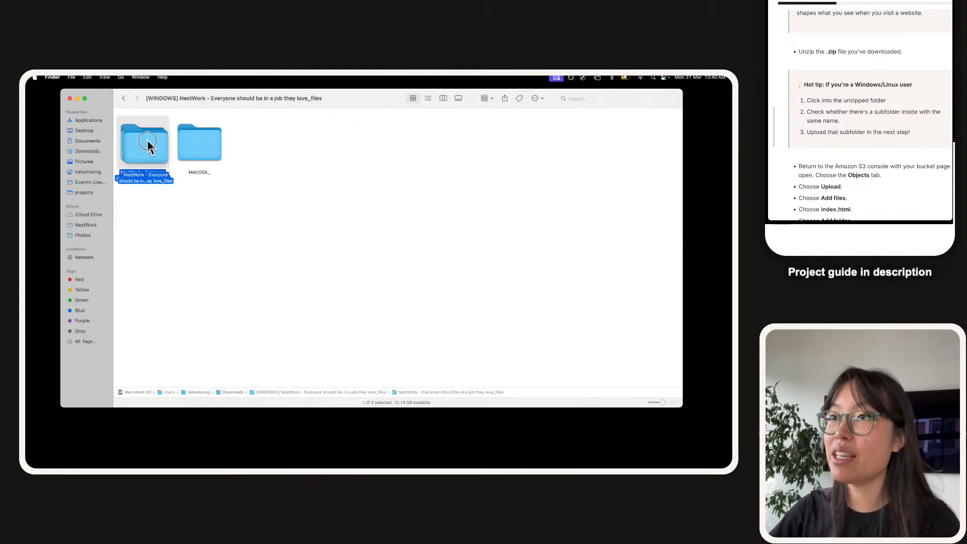
left_click_drag(140, 132, 408, 218)
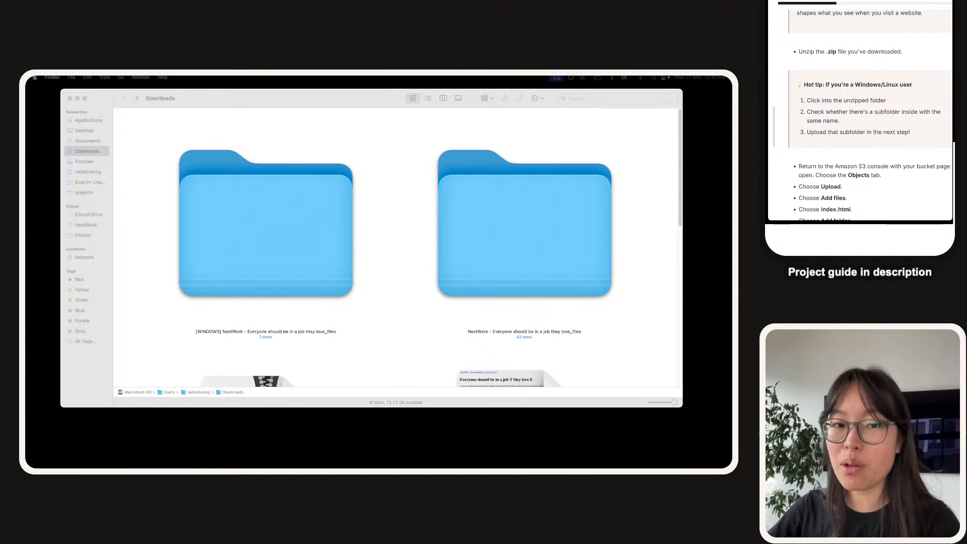
double_click(231, 181)
left_click(151, 142)
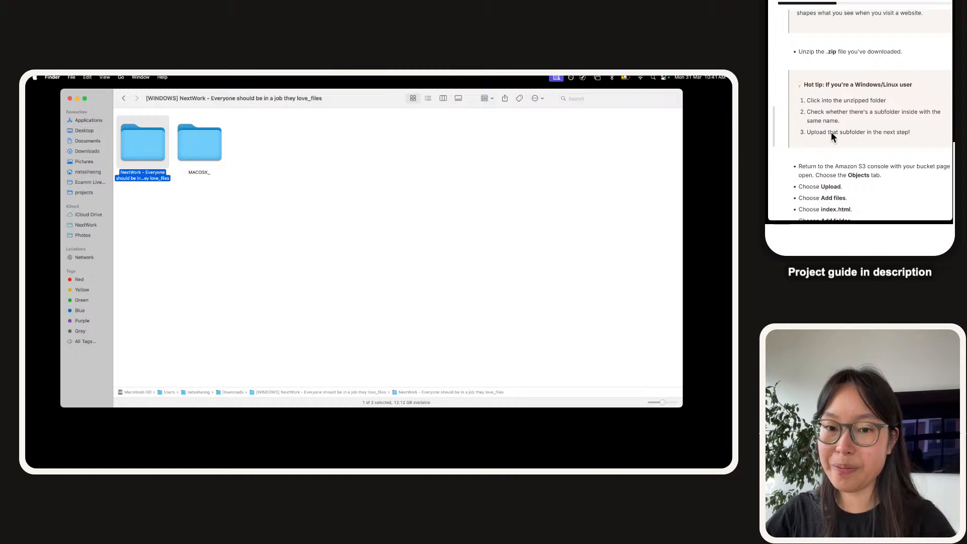
- Check the guide's upload instructions, switch to the S3 console in the browser and open the bucket's upload page
scroll(832, 132, "down", 5)
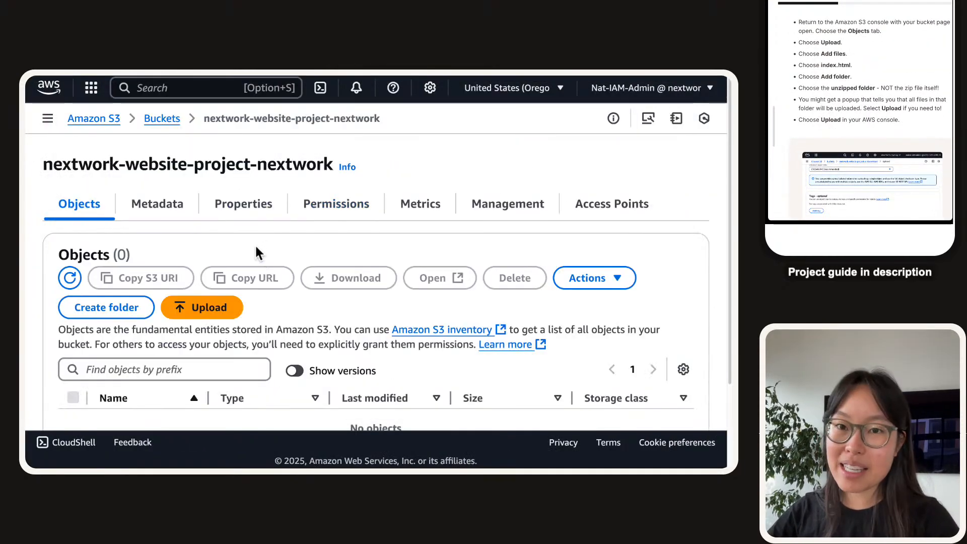
left_click(330, 308)
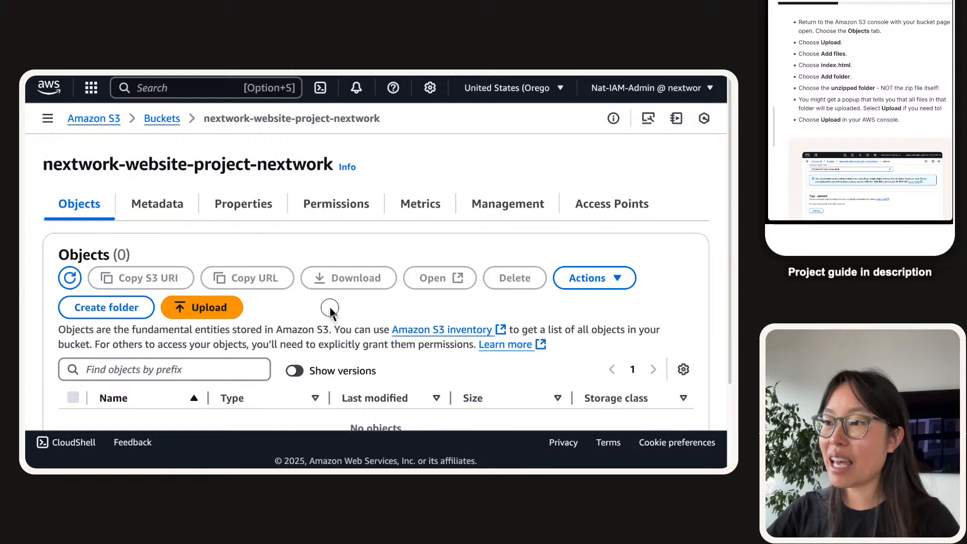
left_click(205, 308)
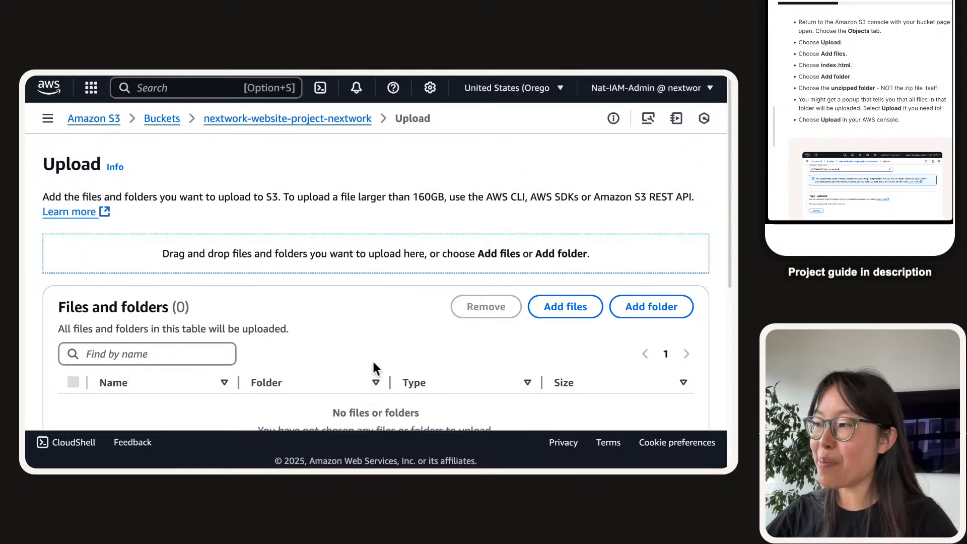
- Add index.html from the Downloads folder to the S3 upload list and review the list and destination
left_click(565, 311)
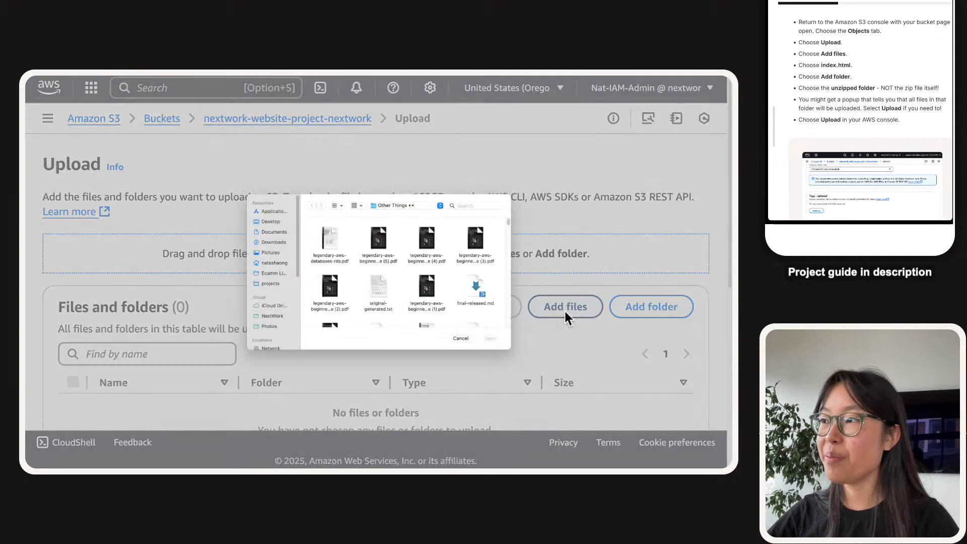
left_click(273, 242)
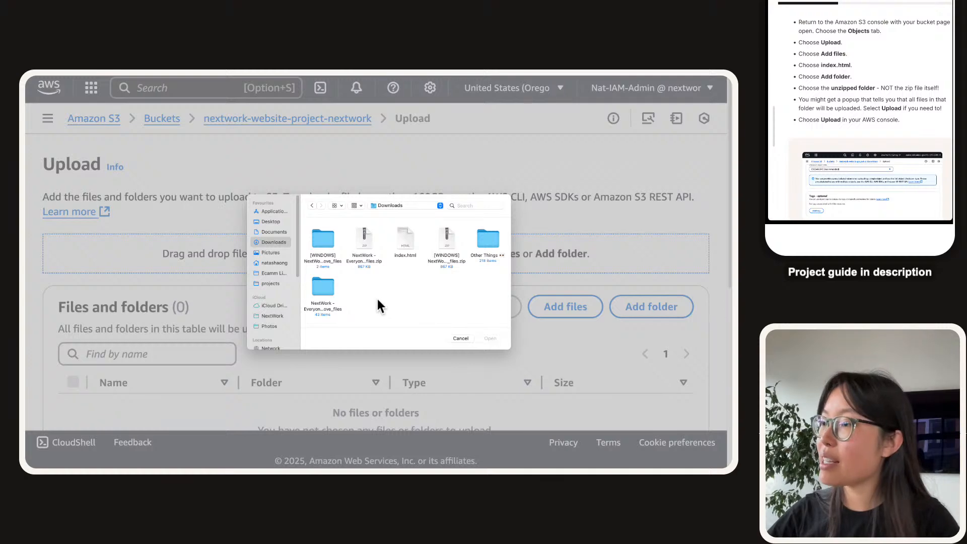
left_click(404, 239)
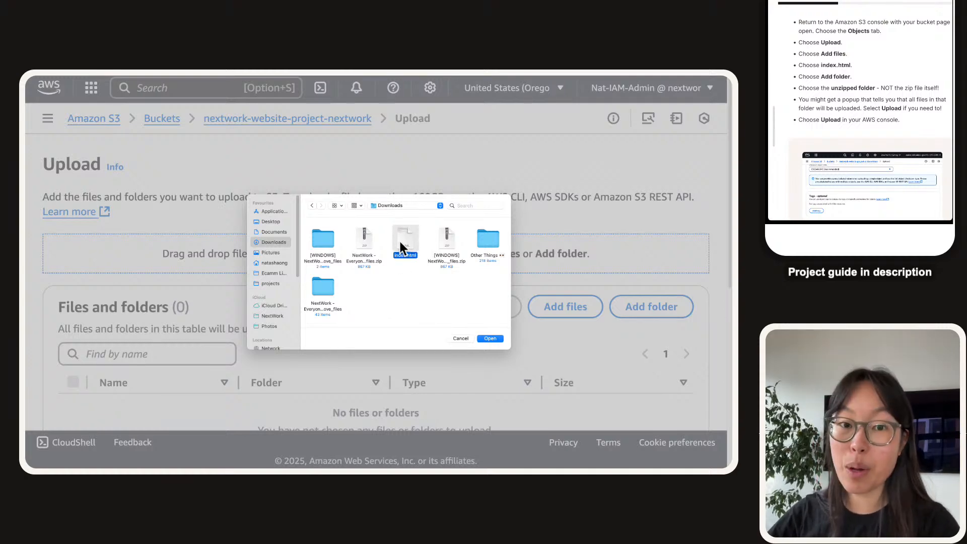
double_click(400, 240)
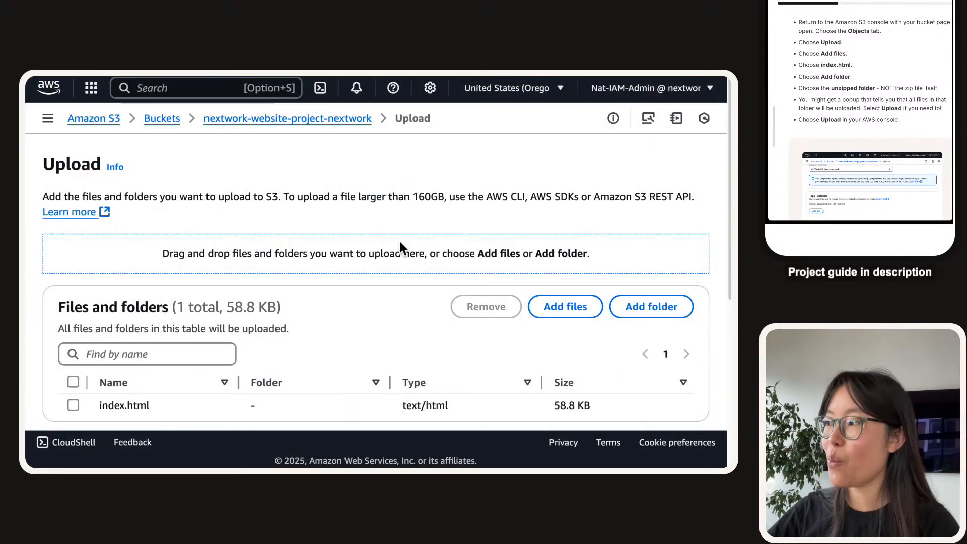
scroll(401, 237, "down", 2)
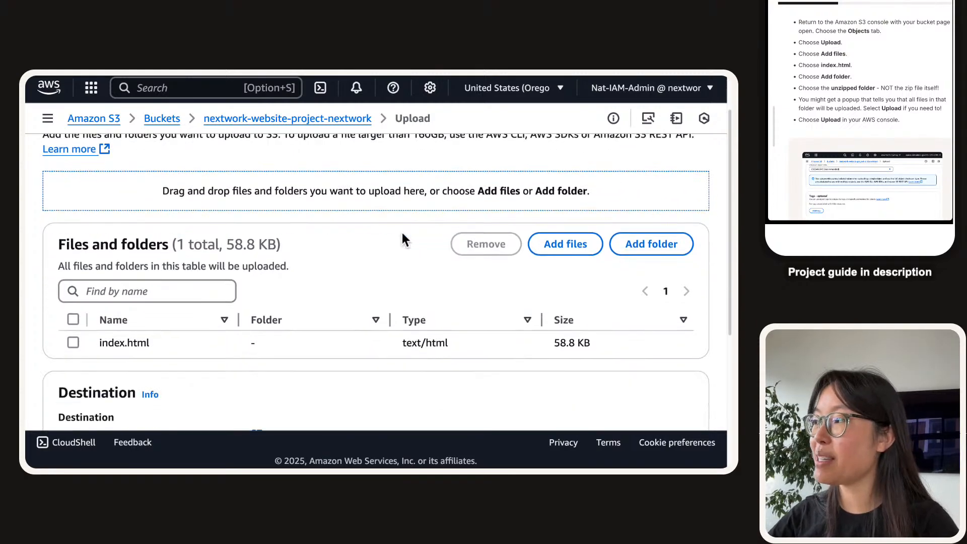
scroll(397, 240, "down", 1)
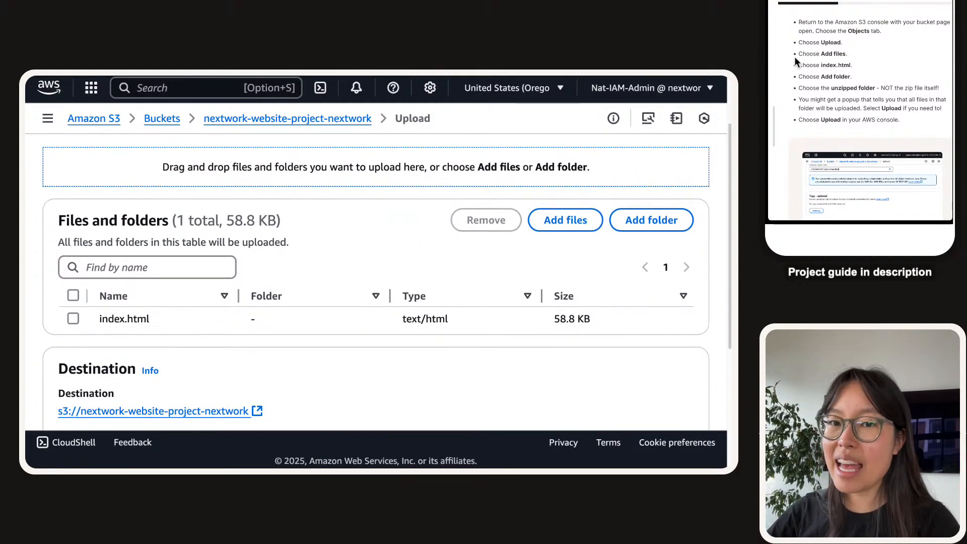
- Add the unzipped "NextWork - Everyone should be in a job they love_files" folder from Downloads to the S3 upload list
left_click(670, 223)
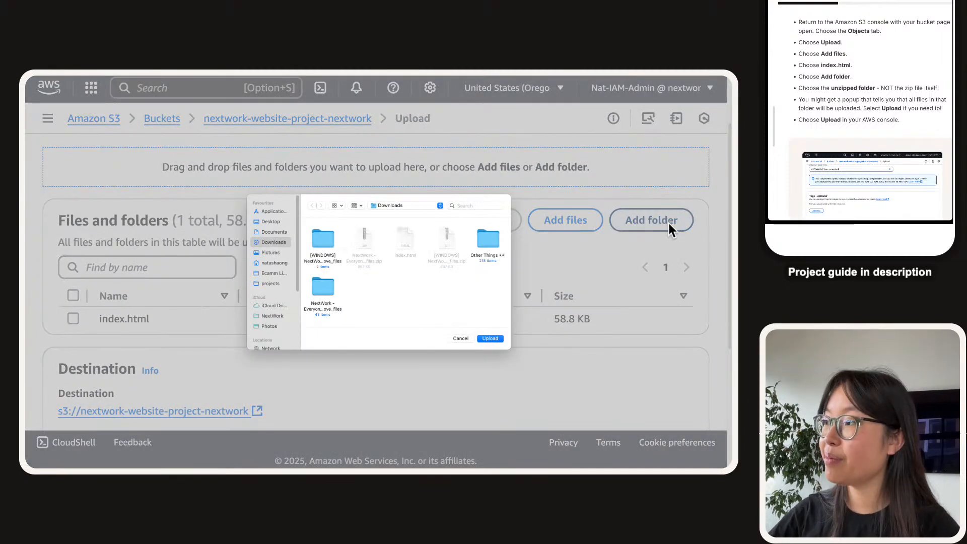
double_click(322, 286)
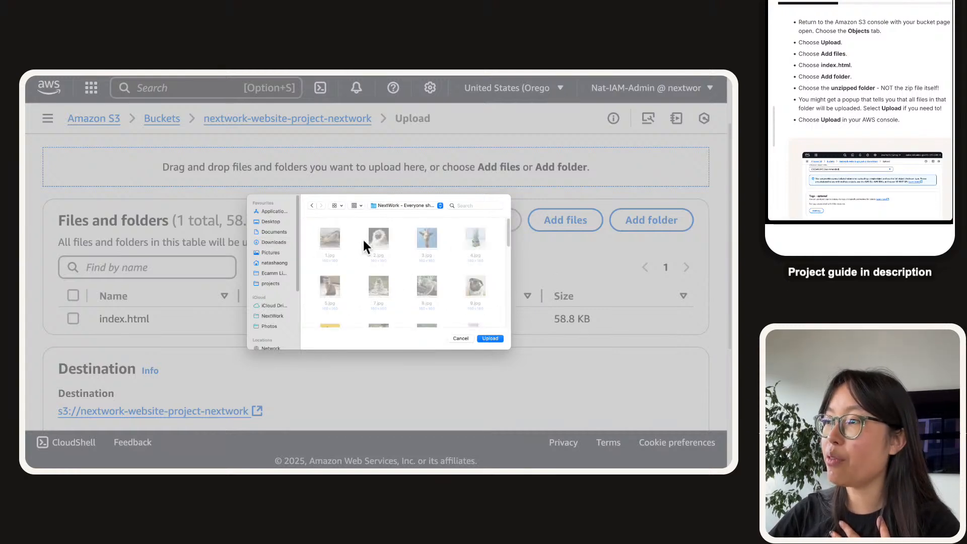
left_click(312, 206)
left_click(324, 290)
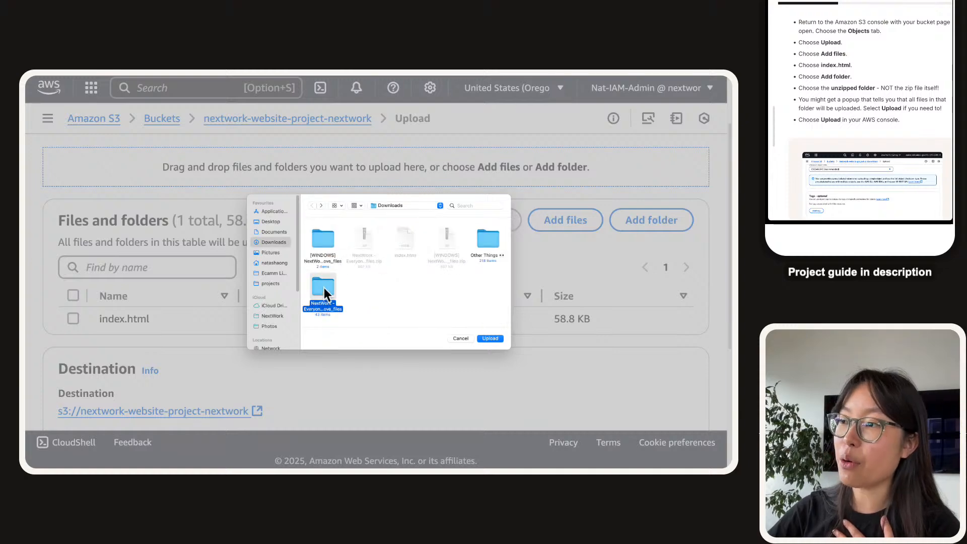
left_click(487, 339)
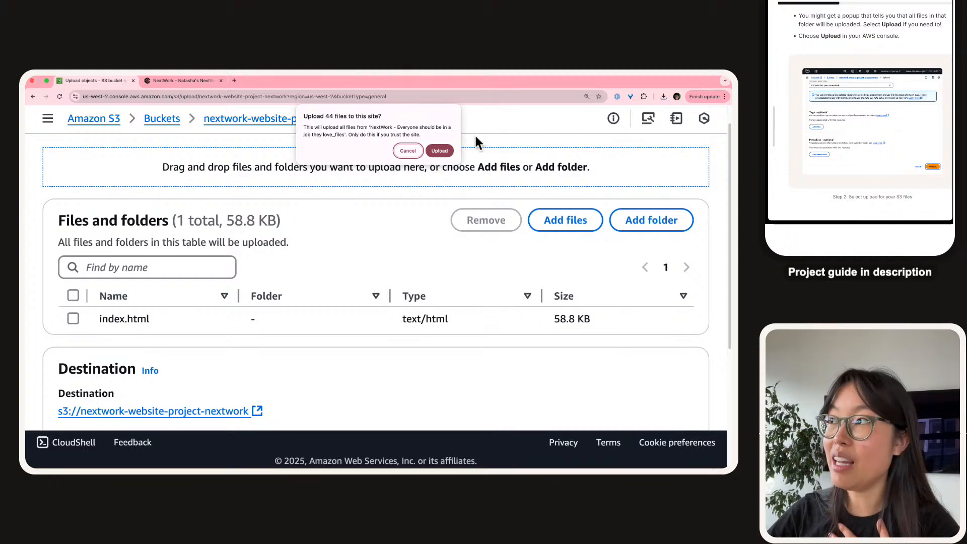
left_click(440, 153)
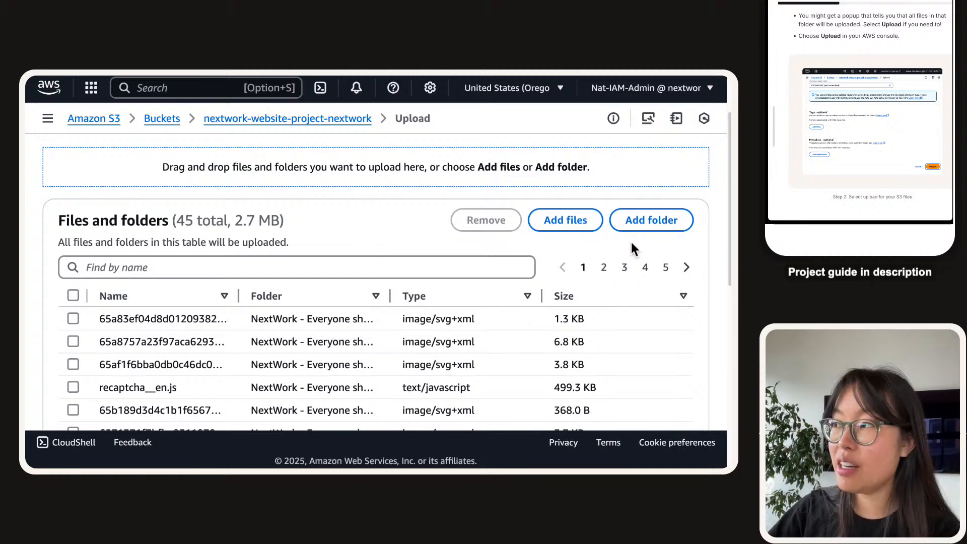
left_click(651, 222)
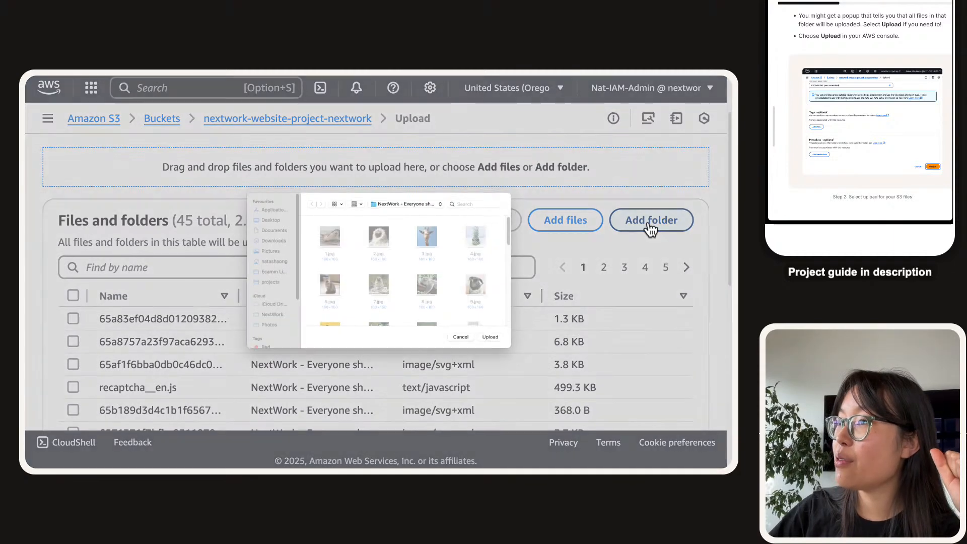
left_click(270, 244)
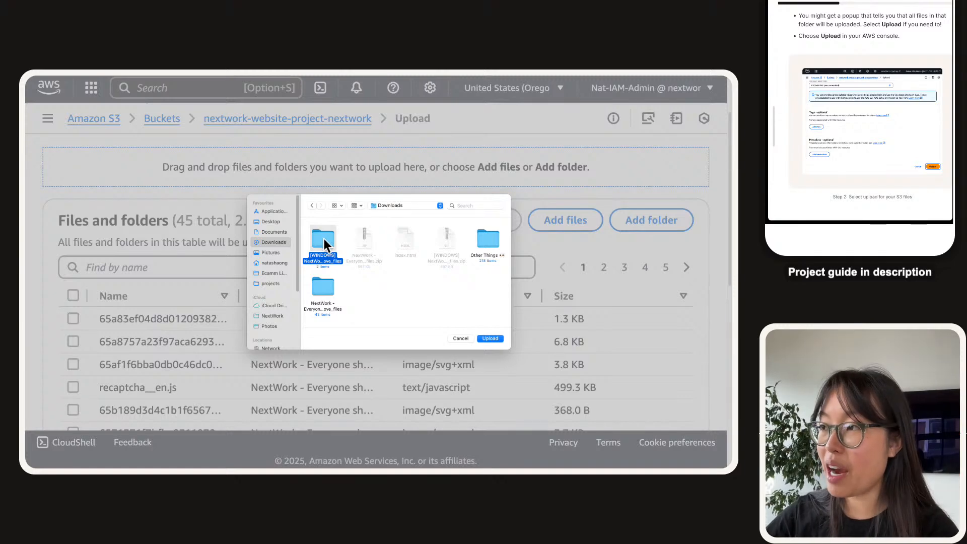
double_click(324, 239)
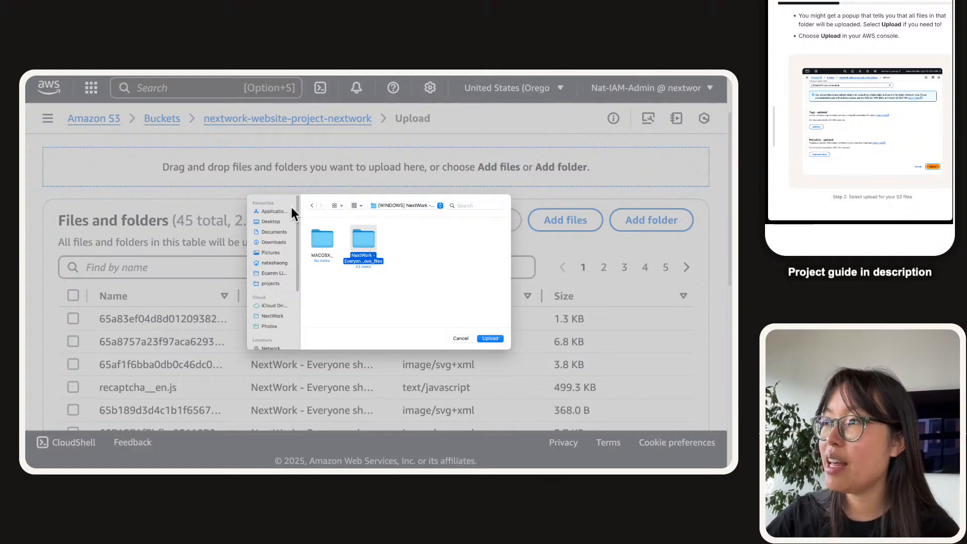
left_click(312, 206)
double_click(322, 240)
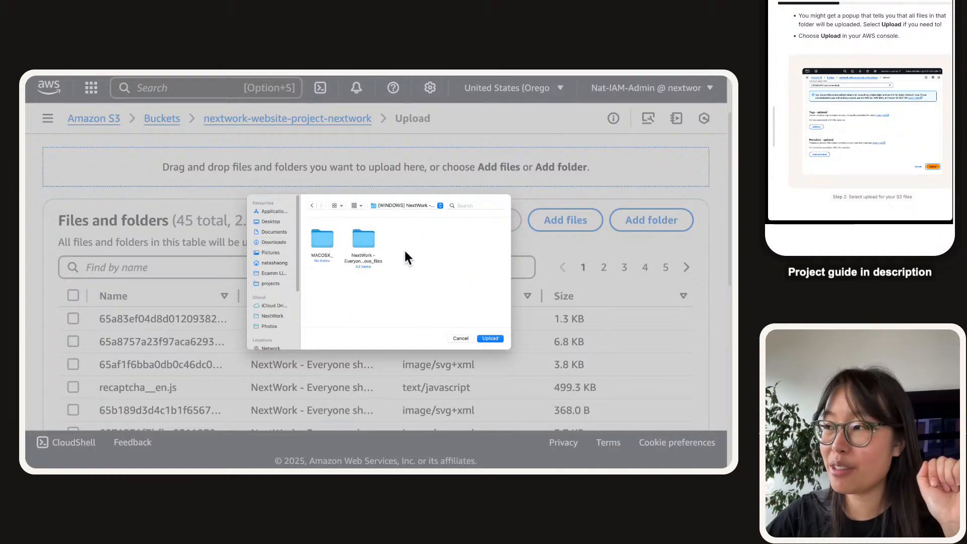
left_click(365, 234)
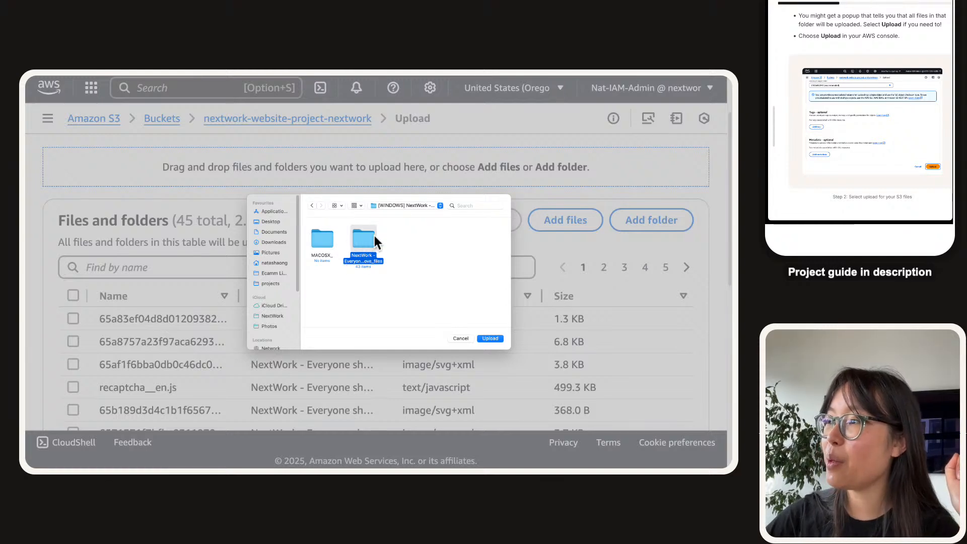
left_click(453, 338)
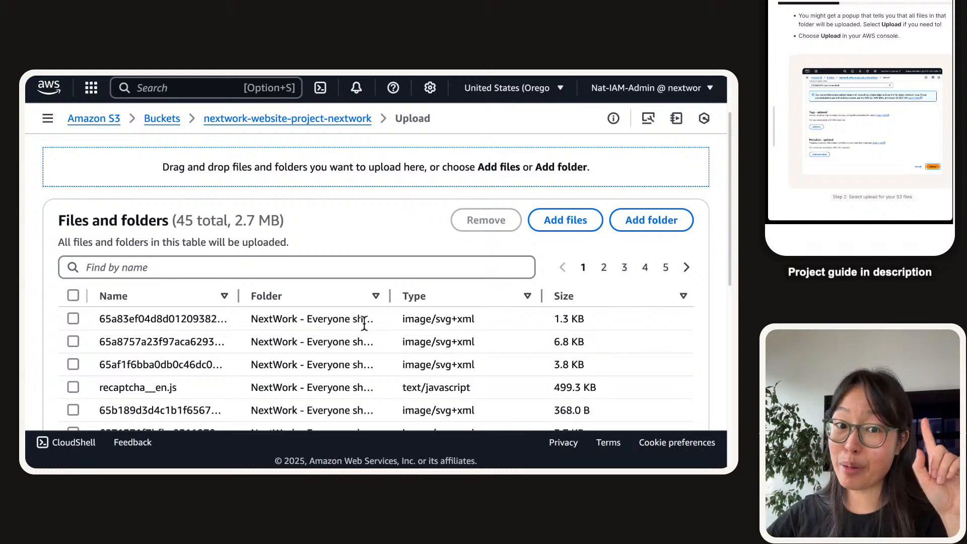
- Review the files and destination on the S3 upload page and upload everything to the bucket
scroll(457, 302, "down", 5)
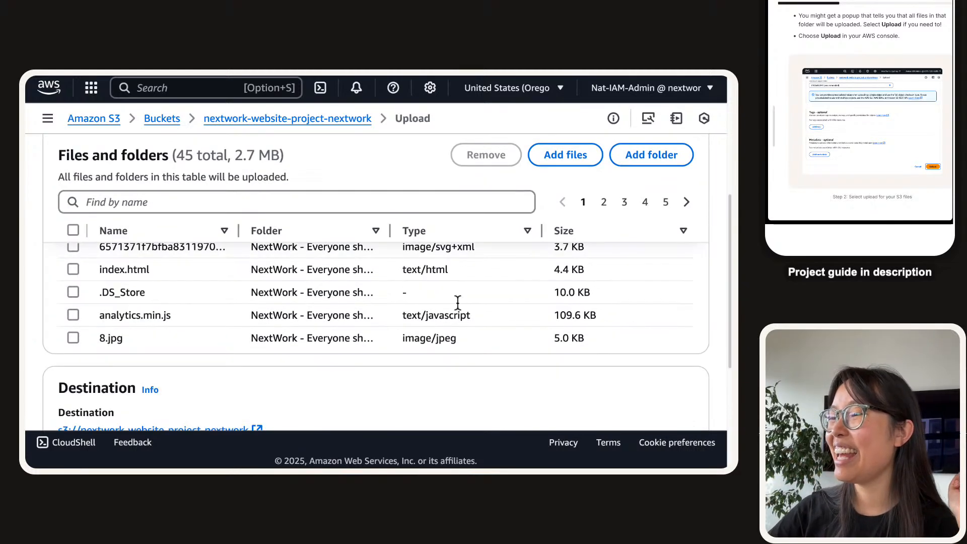
scroll(458, 304, "up", 4)
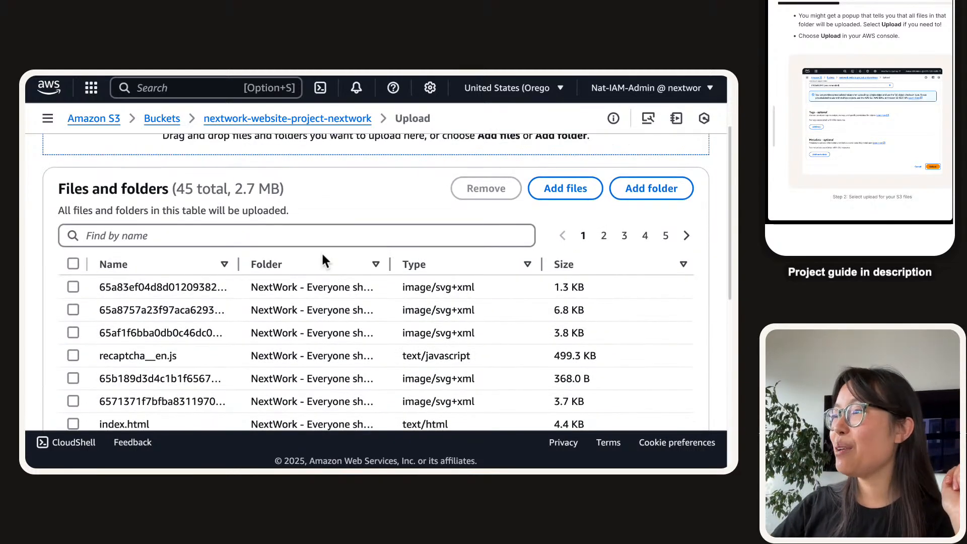
scroll(259, 303, "down", 5)
scroll(262, 297, "down", 3)
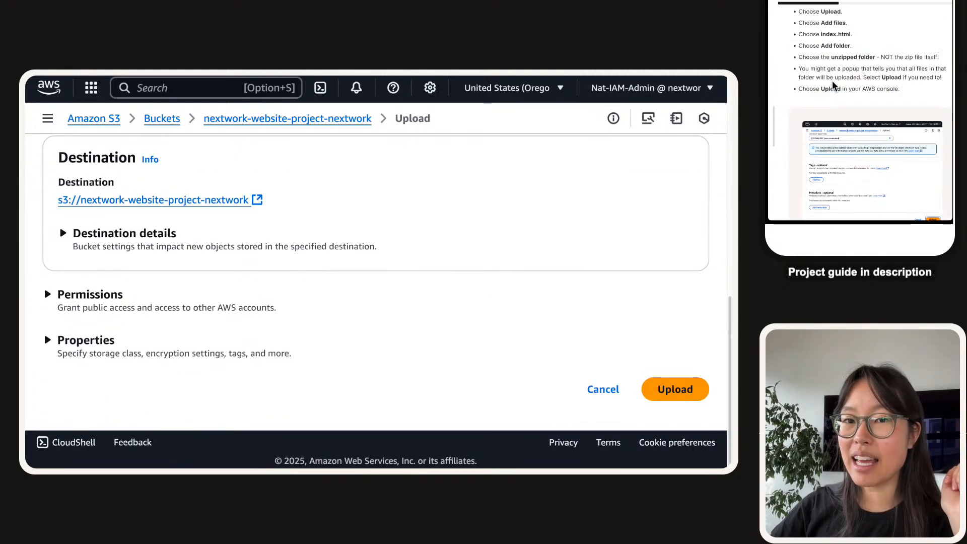
left_click(664, 395)
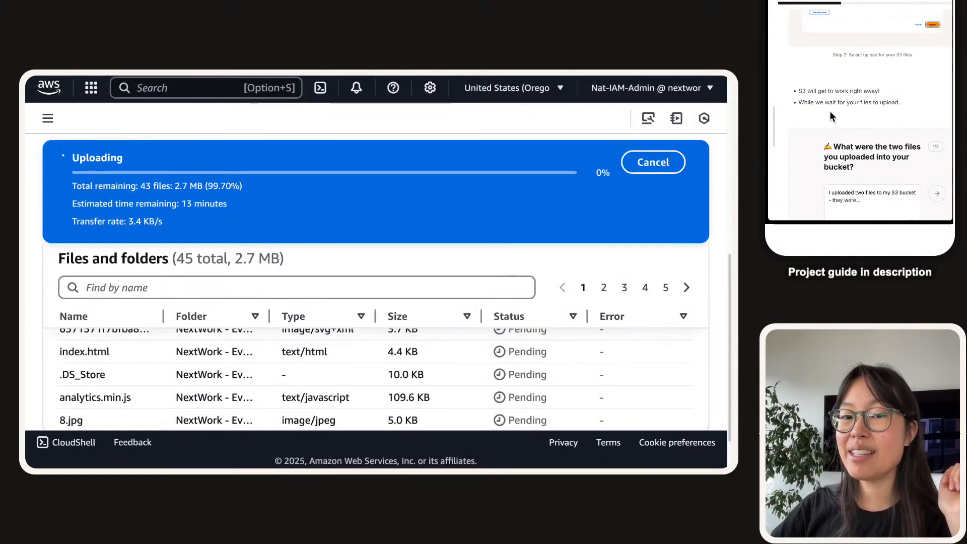
- Answer the first question: "We uploaded two files to our S3 bucket - they were an index.html file (this determines the structure i.e. what goes inside your website)"
triple_click(151, 204)
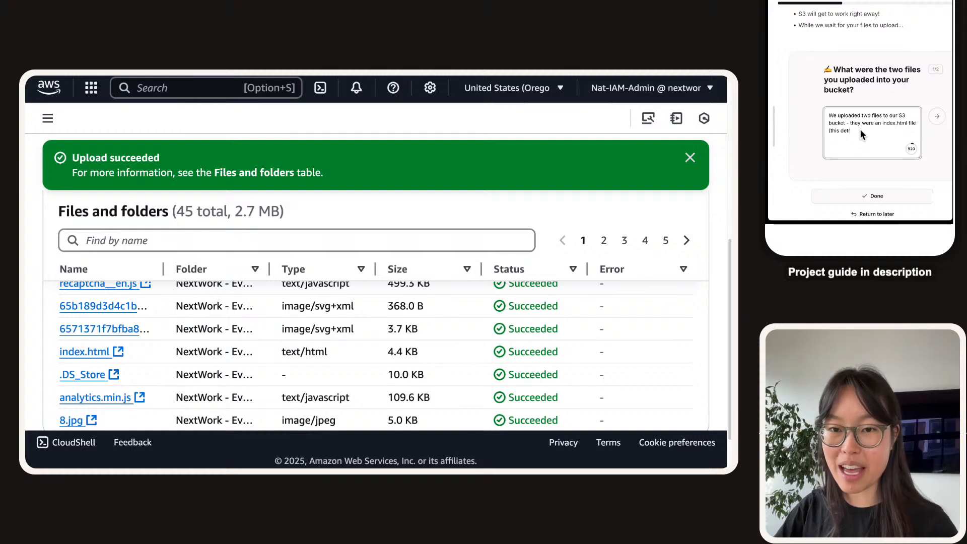
key("BackSpace")
type("es the struc")
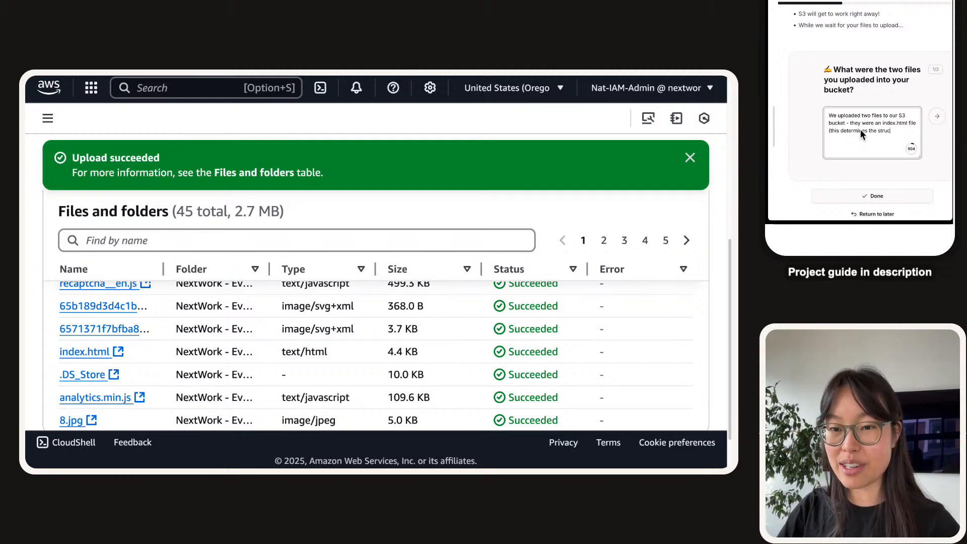
type("ture i.e. what goes inside you")
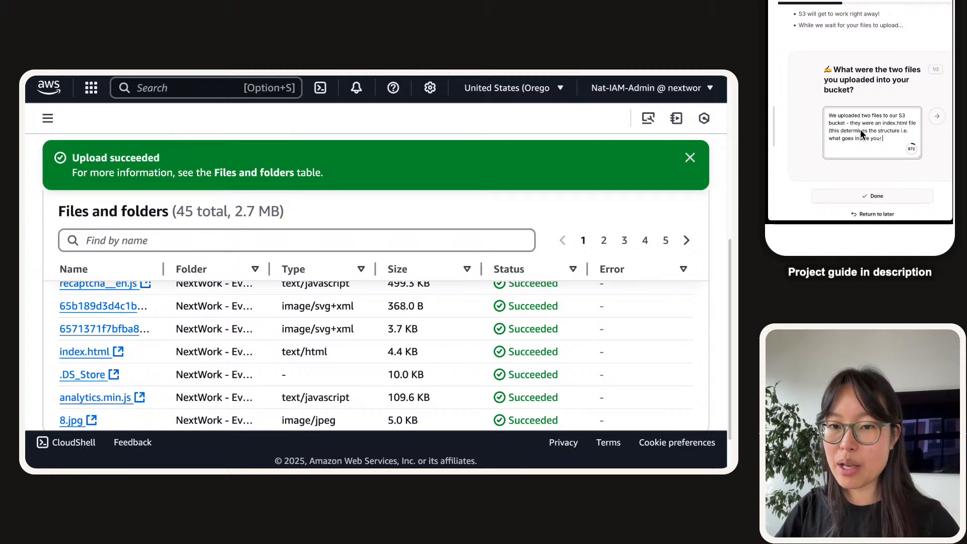
type("r website) and")
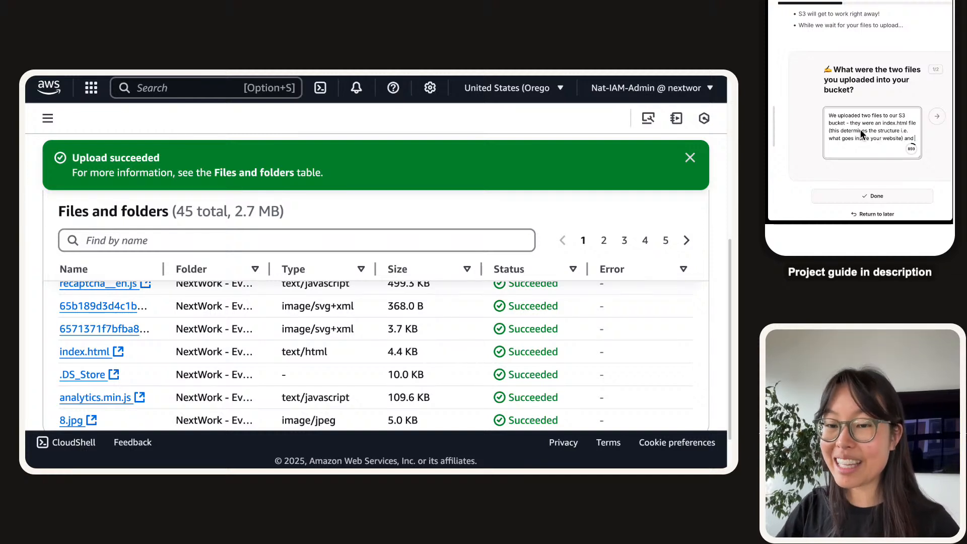
- Extend the answer with "and a folder of images and assets (this will fill in the website with images and things look at"
type(" a folder of imag")
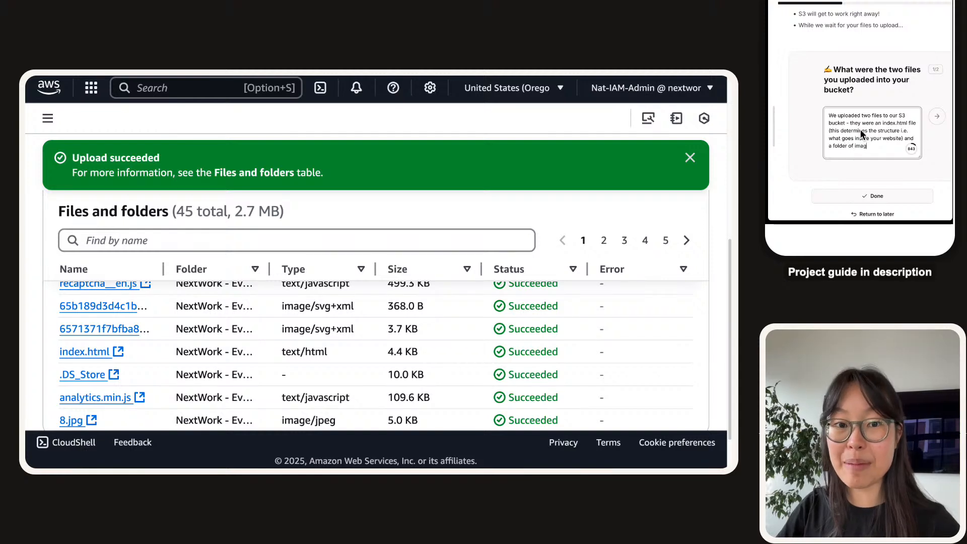
type("es and as")
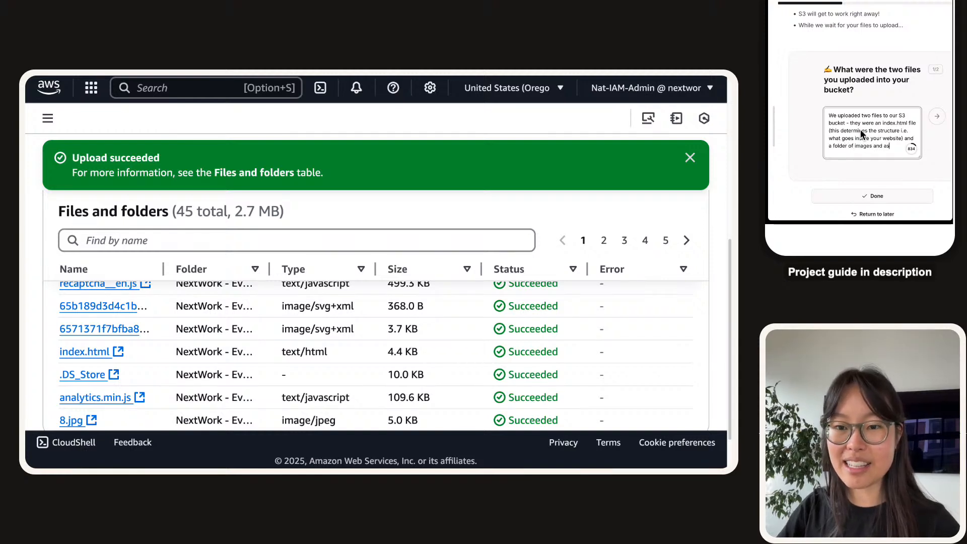
type("sets (th")
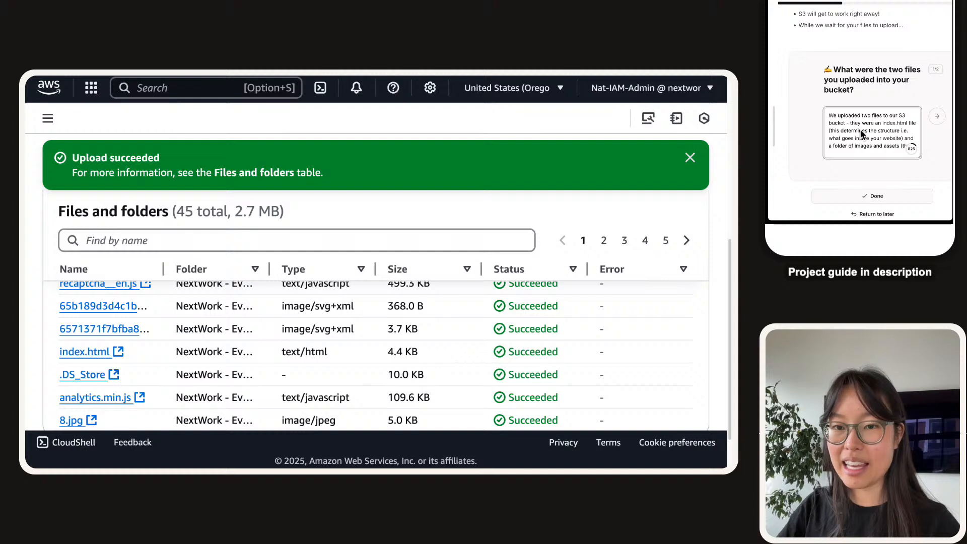
type("is wil")
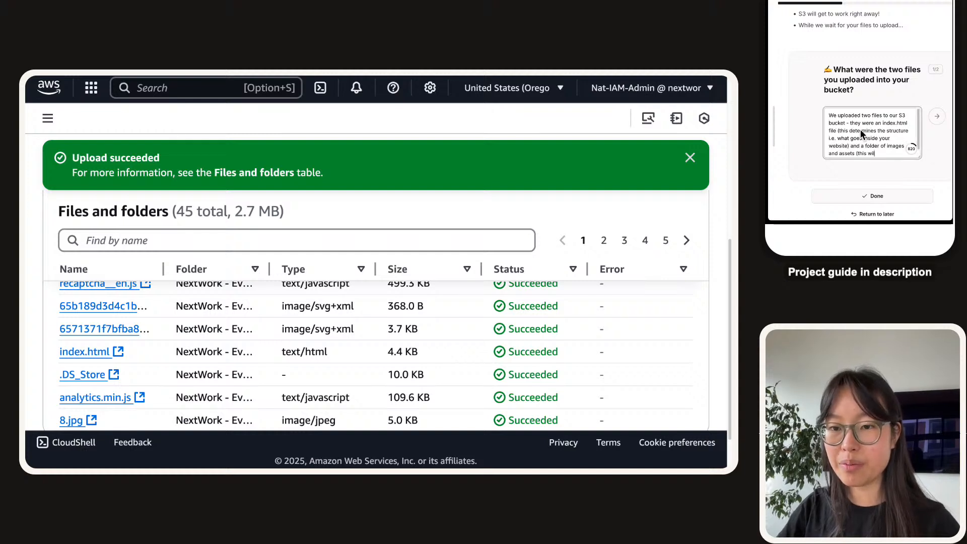
type("l fill in the website w")
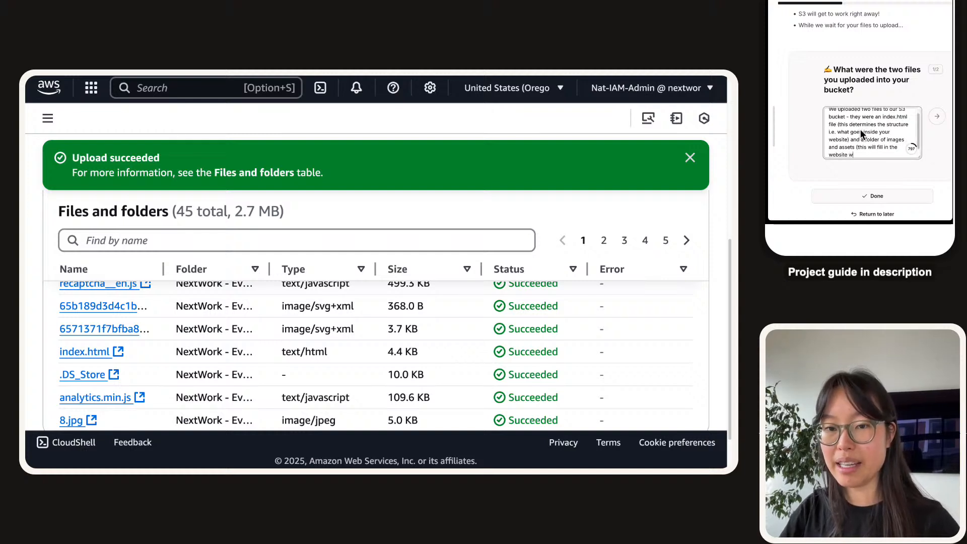
type("ith images ")
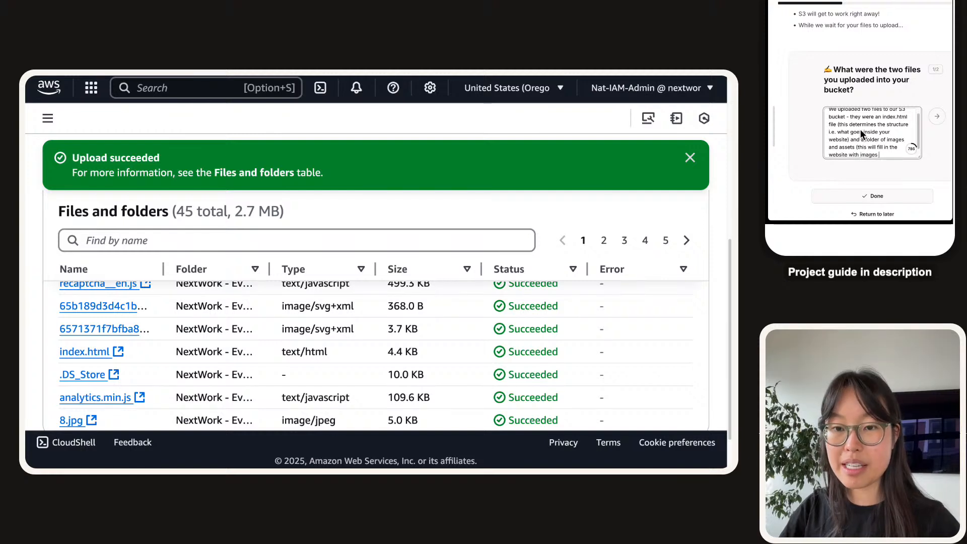
type("and things look at")
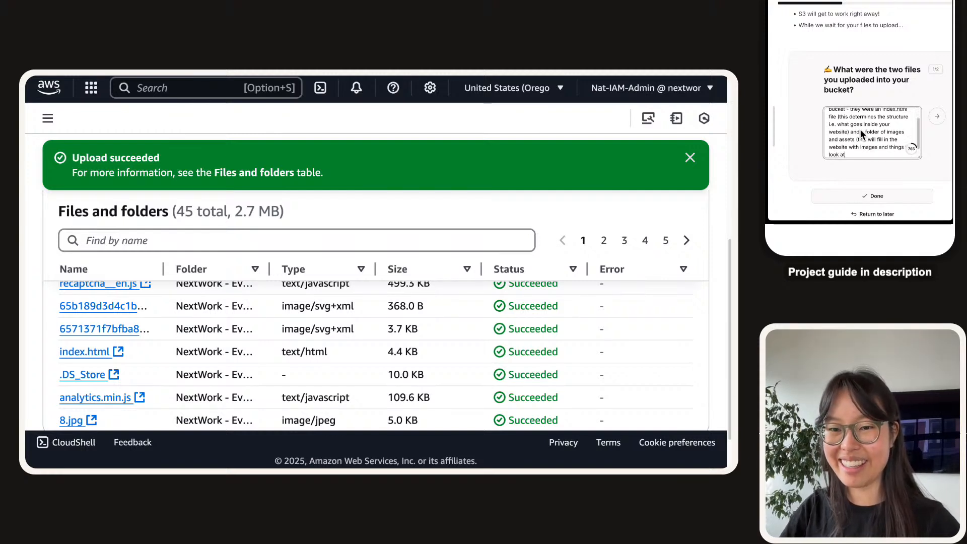
- Go to the guide's second question, on why both files are needed, and continue its answer with "index.html determines the" structure
left_click(936, 116)
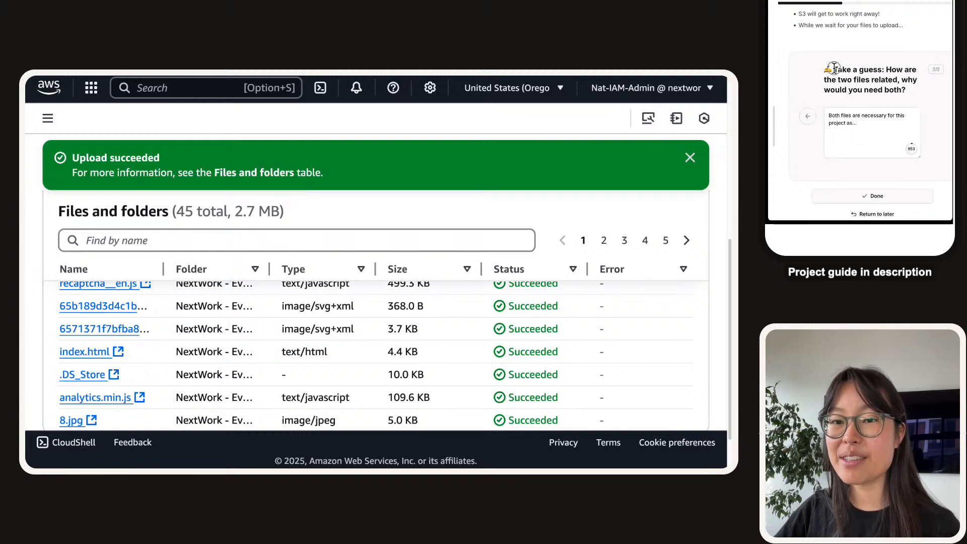
left_click_drag(833, 69, 908, 91)
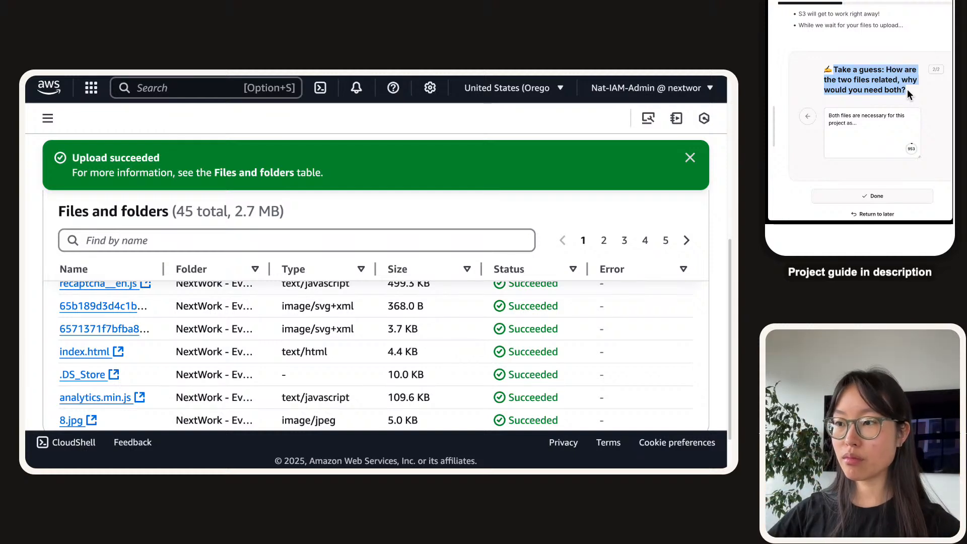
scroll(270, 308, "down", 2)
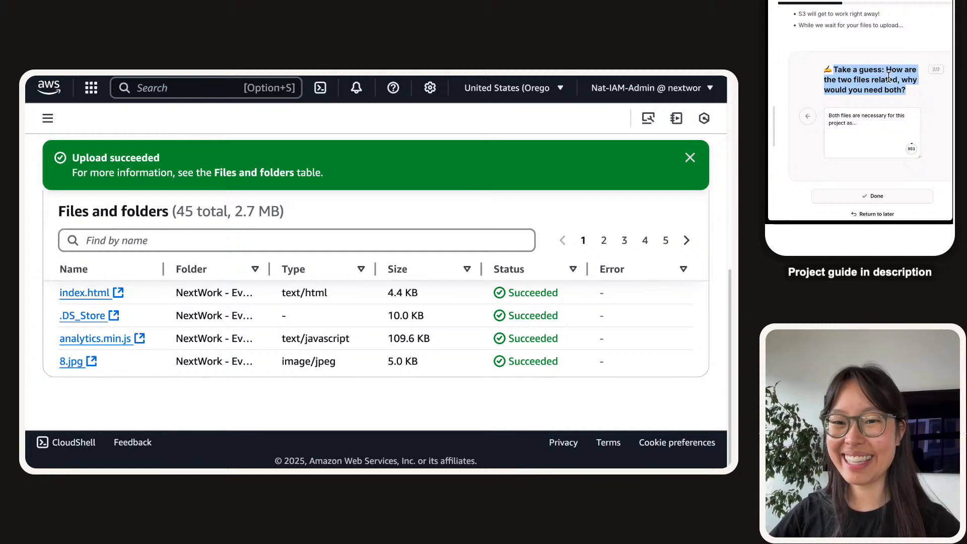
left_click(878, 125)
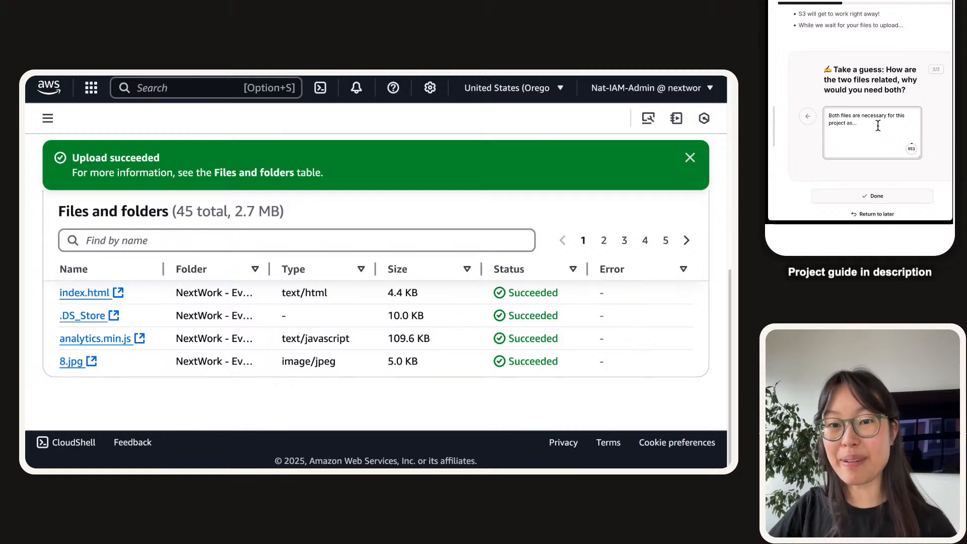
type("index.html")
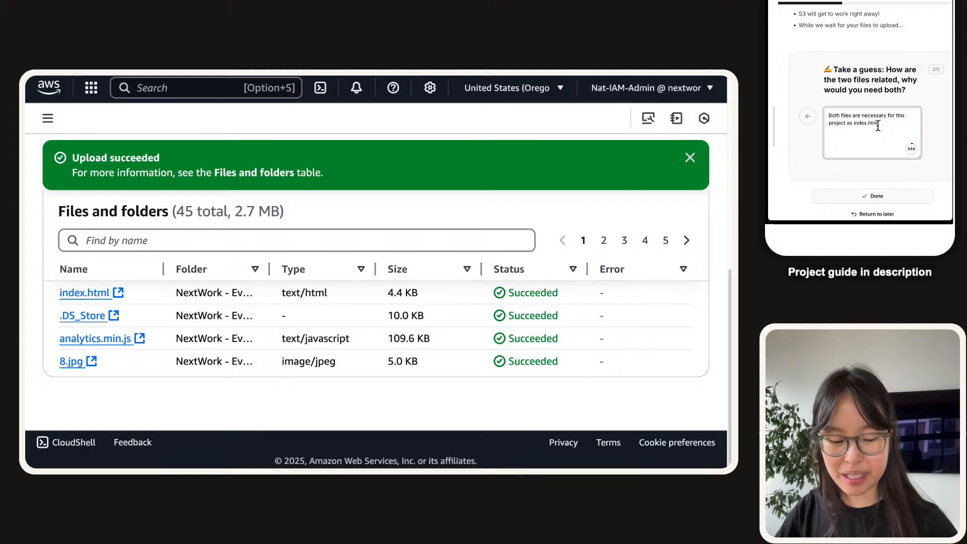
type(" determ")
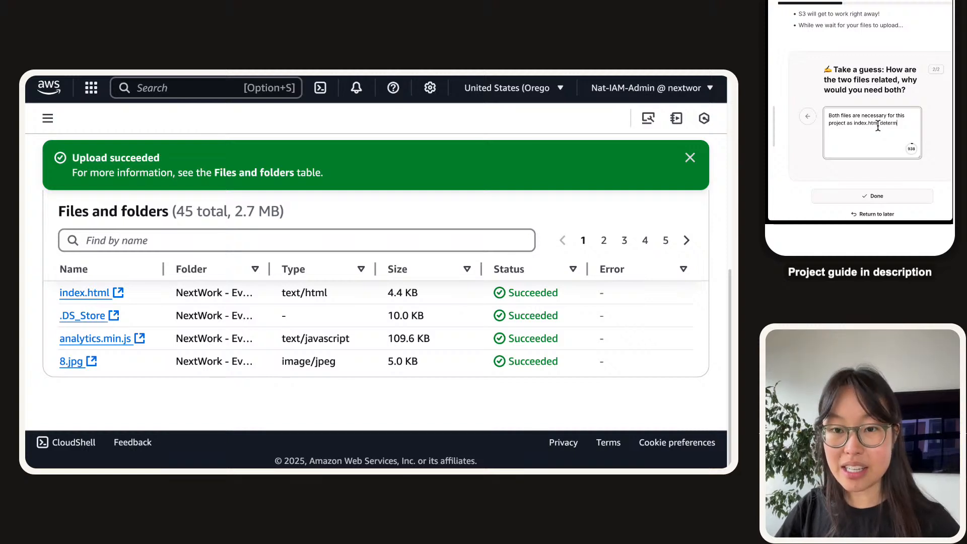
type("ines the st")
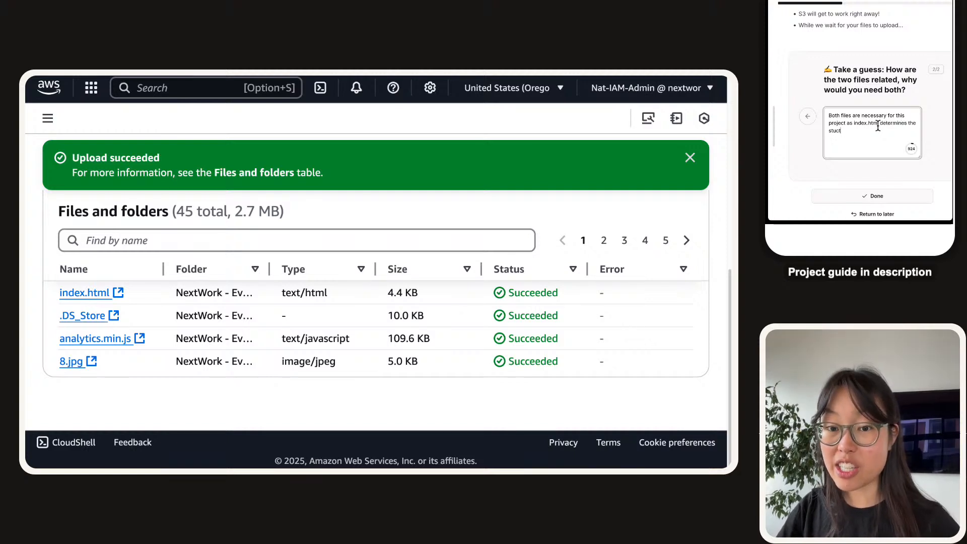
- Continue the answer on why both files are needed with "structure, but the structure alone does not illustrate the contents of the website. i.e. if"
type("ructure, b")
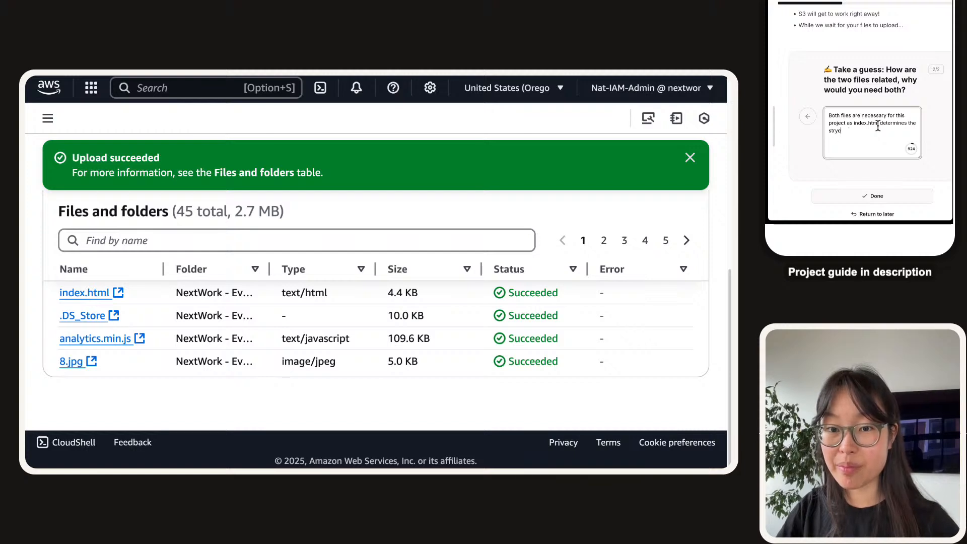
type("u")
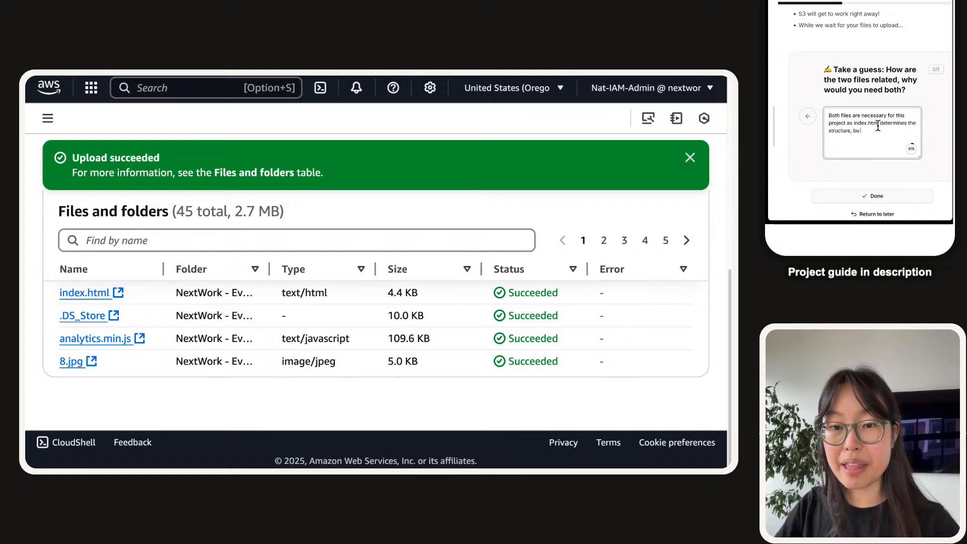
type("t the structure al")
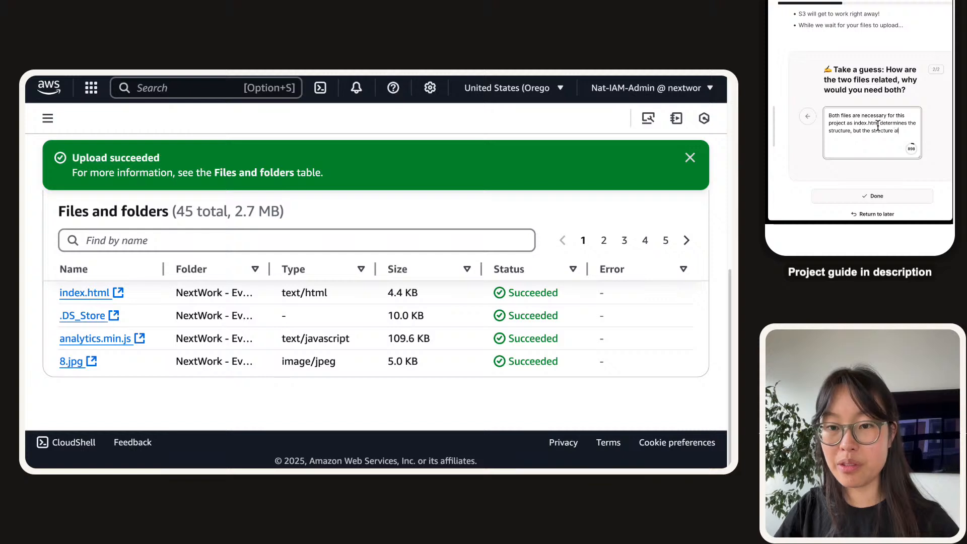
type("one does not il")
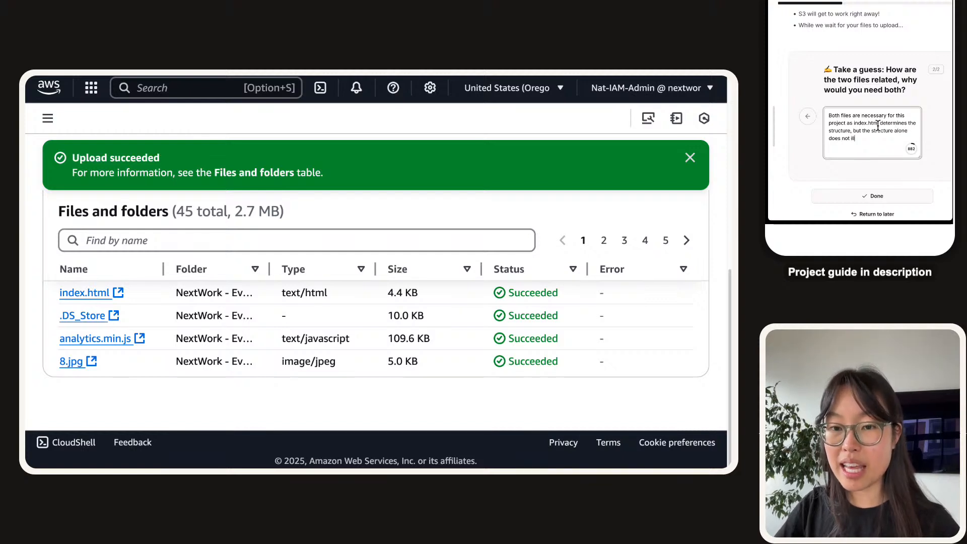
type("lustrate t")
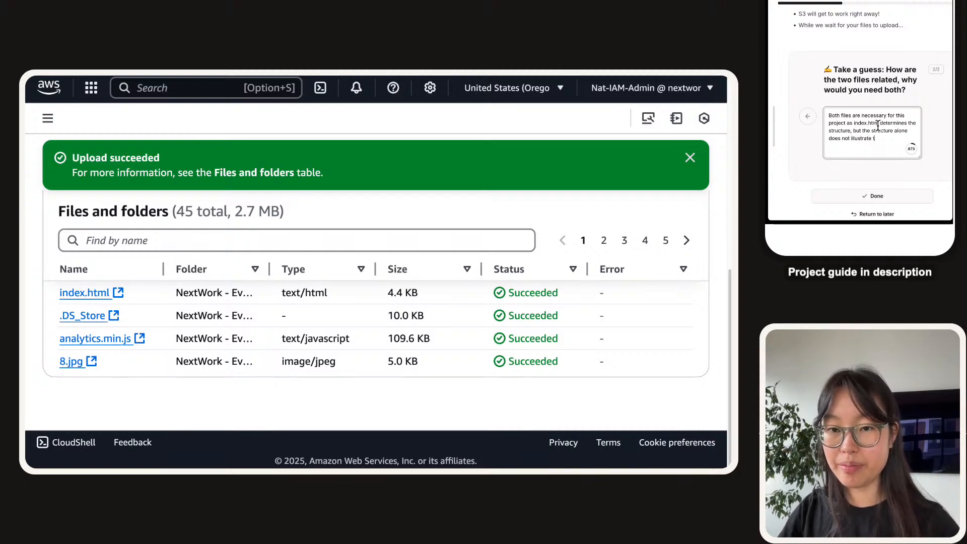
type("he contentso")
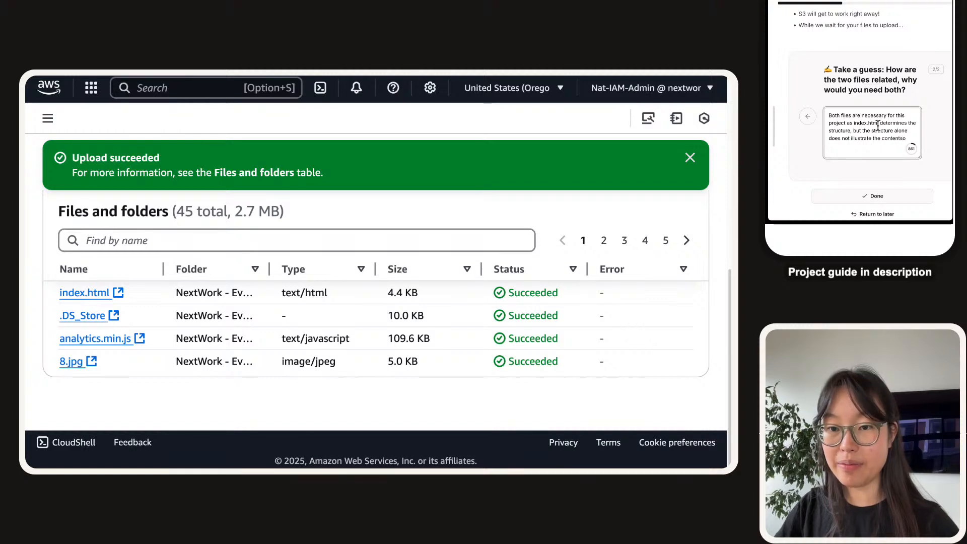
key("BackSpace")
type("of the ")
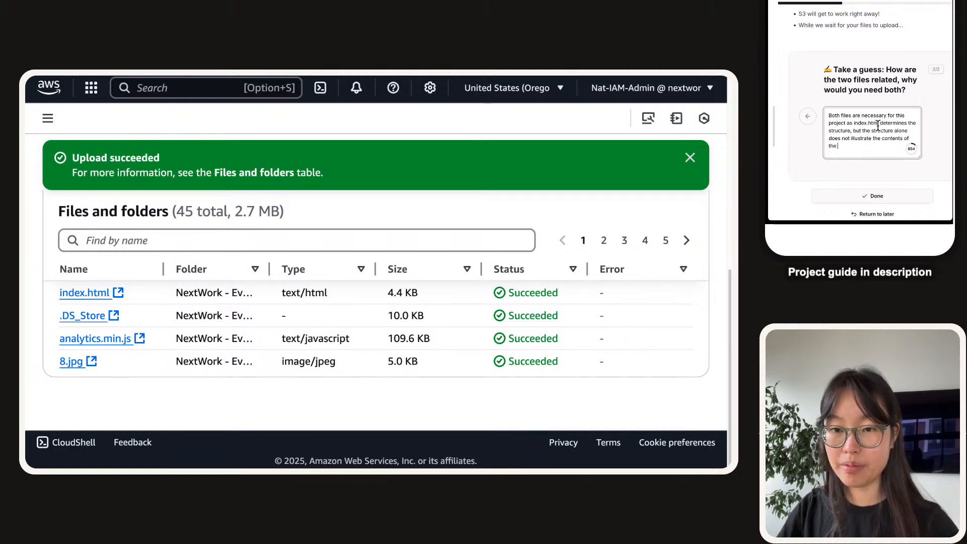
type("website. i.e. if")
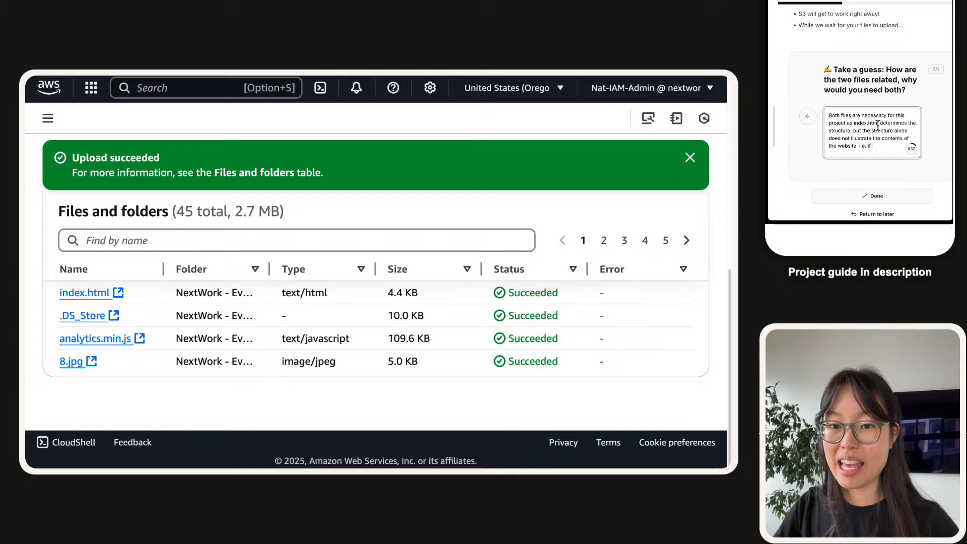
- Add the example "index.html says "insert image here", it might not have the actual image to display - you'd need to supply that image separately"
type(" index.html")
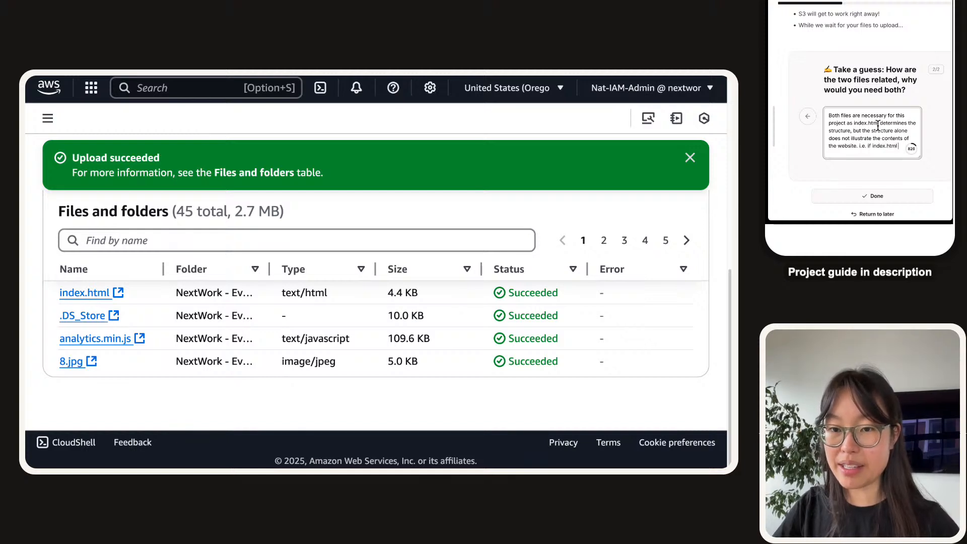
type(" say")
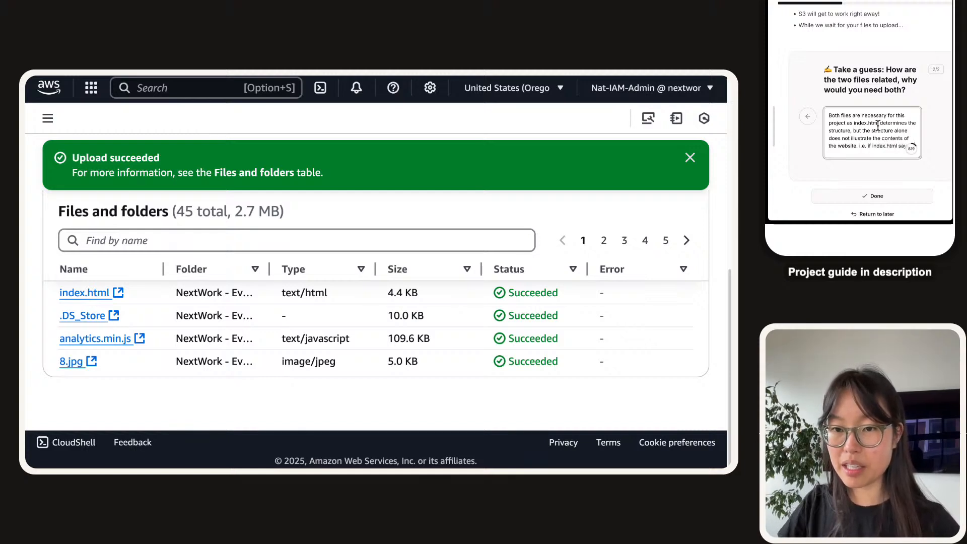
type("s \"iser")
key("BackSpace")
key("BackSpace")
type("nsert image here\"")
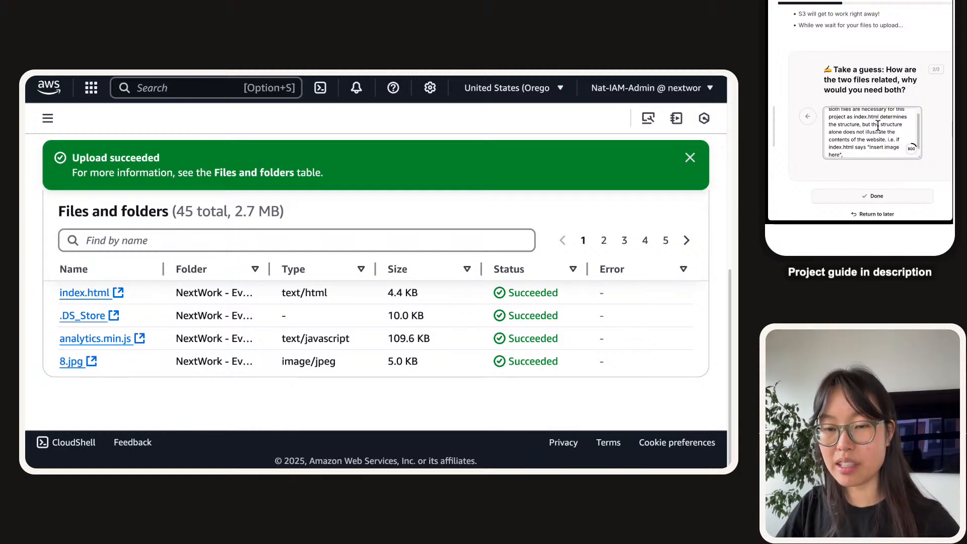
type(", it")
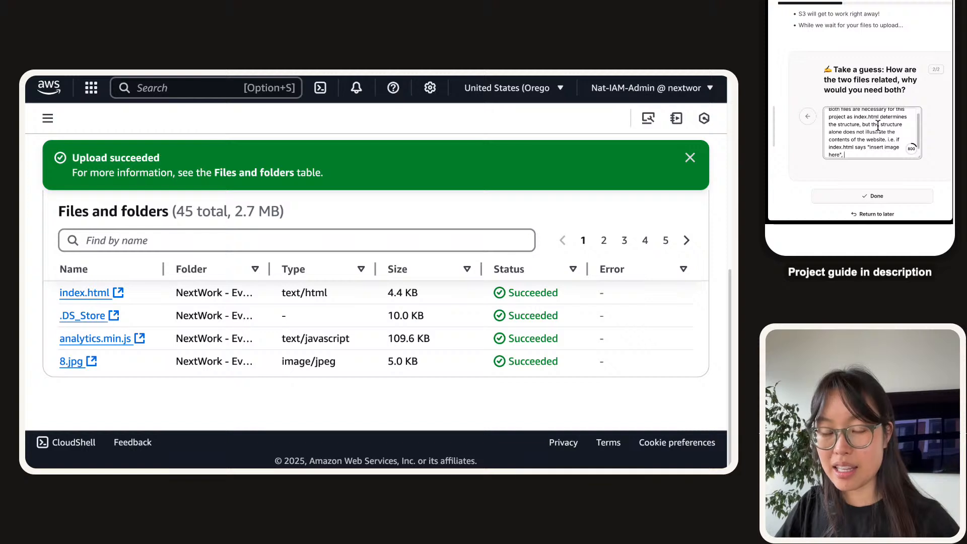
type("it might not ")
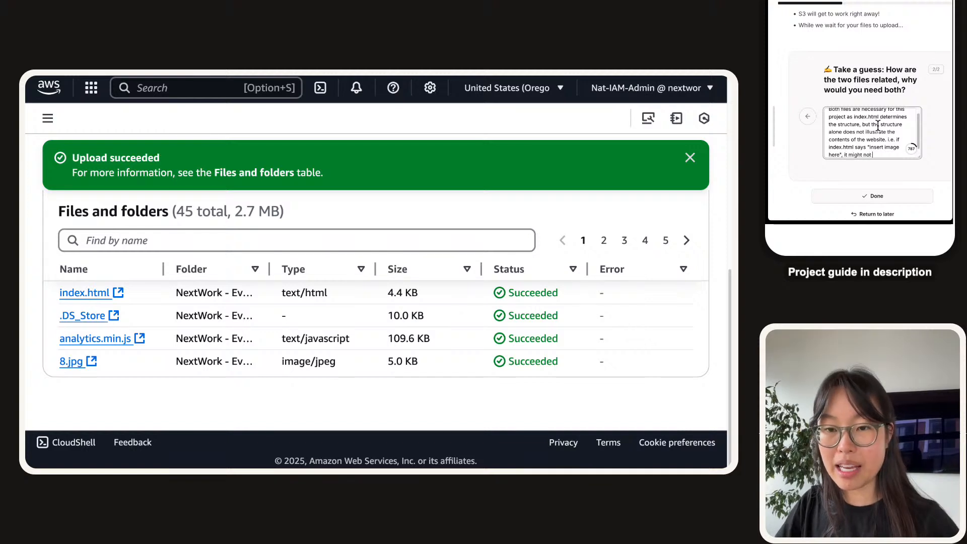
type("have the")
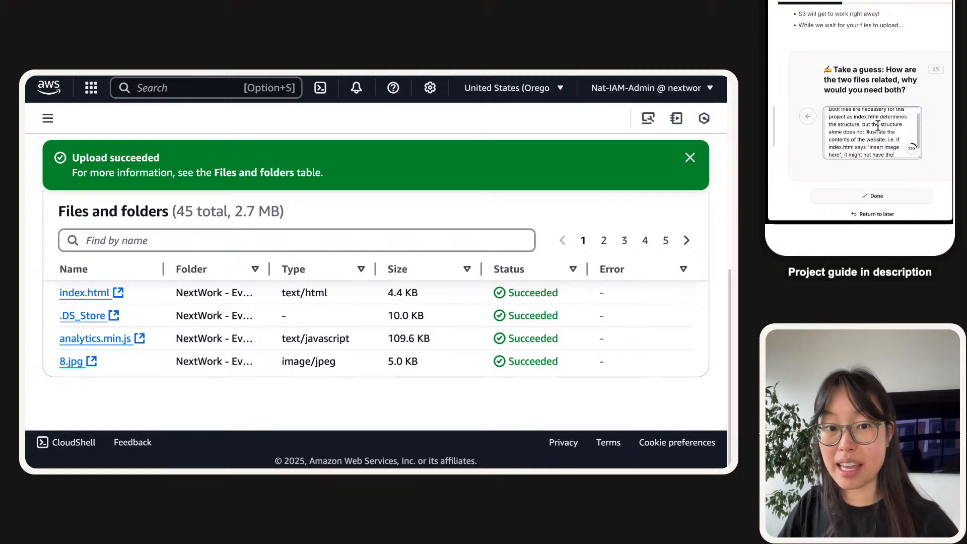
type(" actual image")
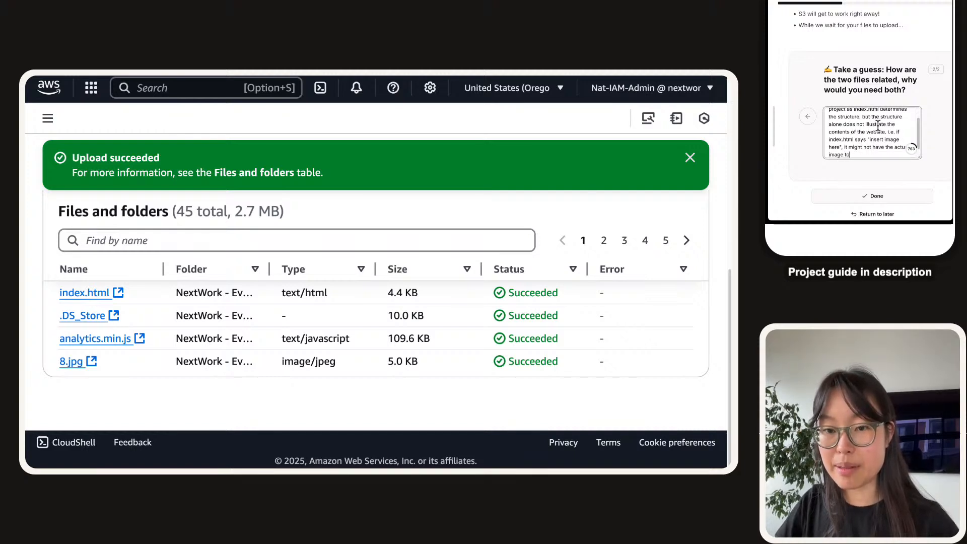
type(" to display - ")
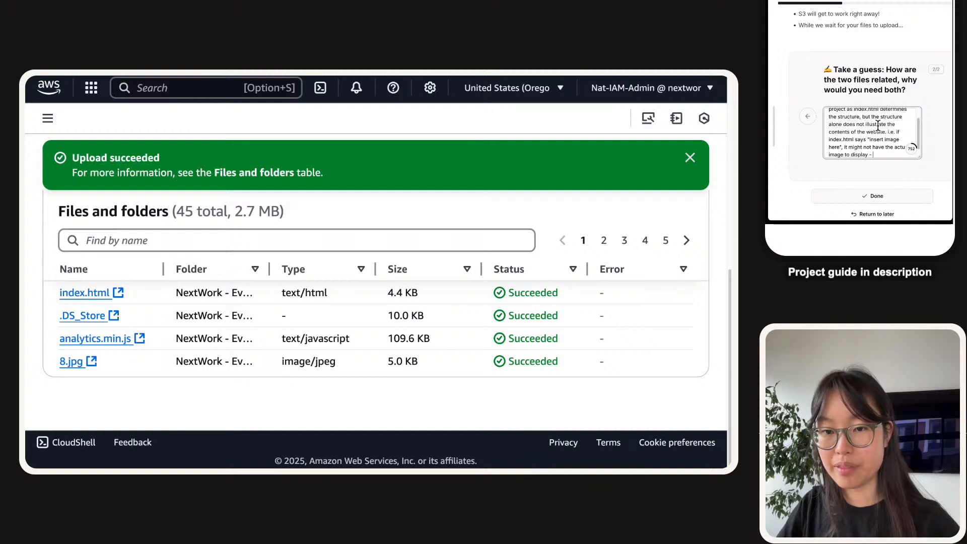
type("you'd need to s")
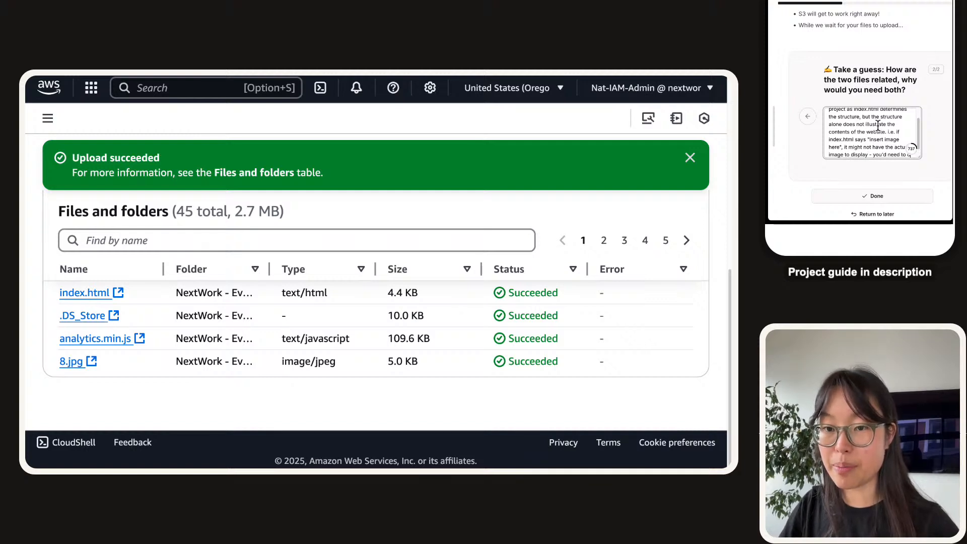
type("upply that ima")
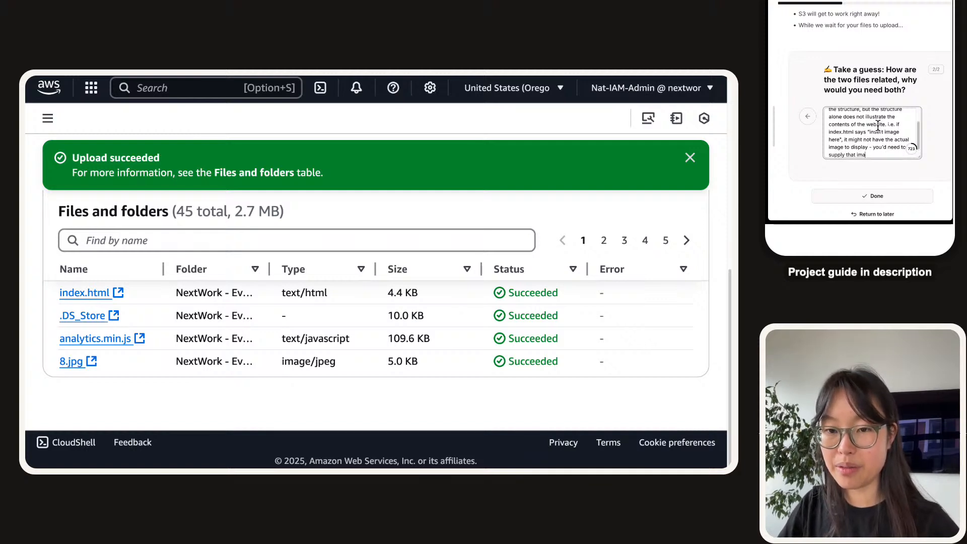
type("ge separate")
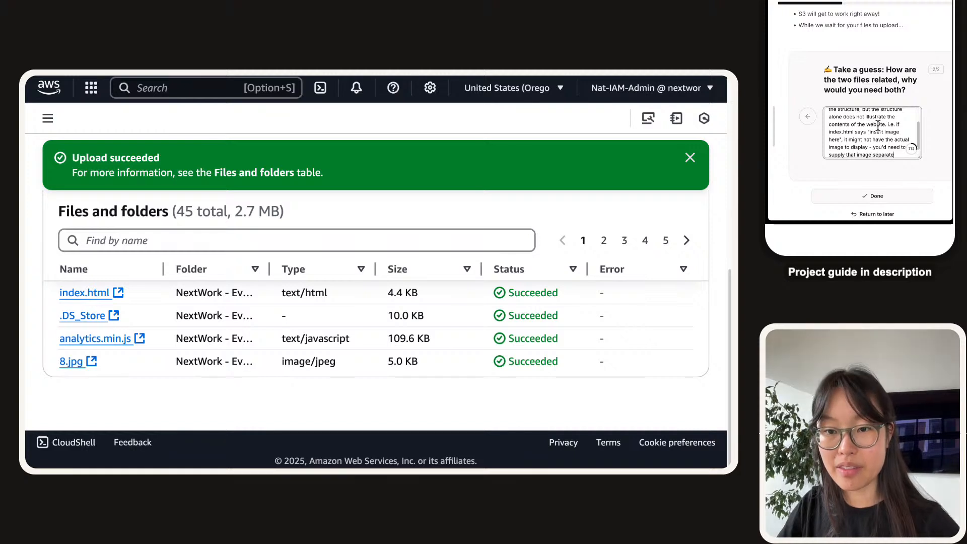
- Continue the answer with "That's why we have multiple files uploaded - the index.html file to direct what is inside the website page,"
type("ly. That's why we h")
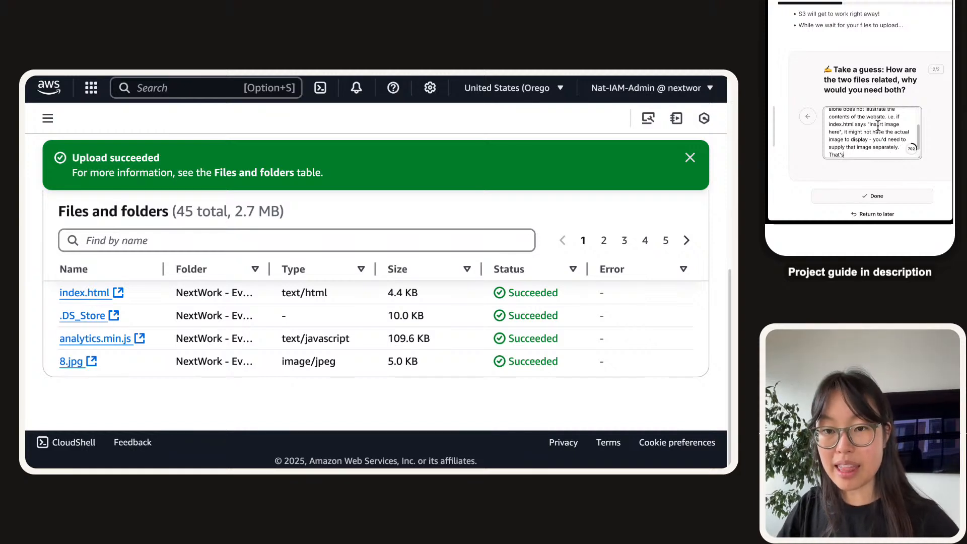
type("ltip")
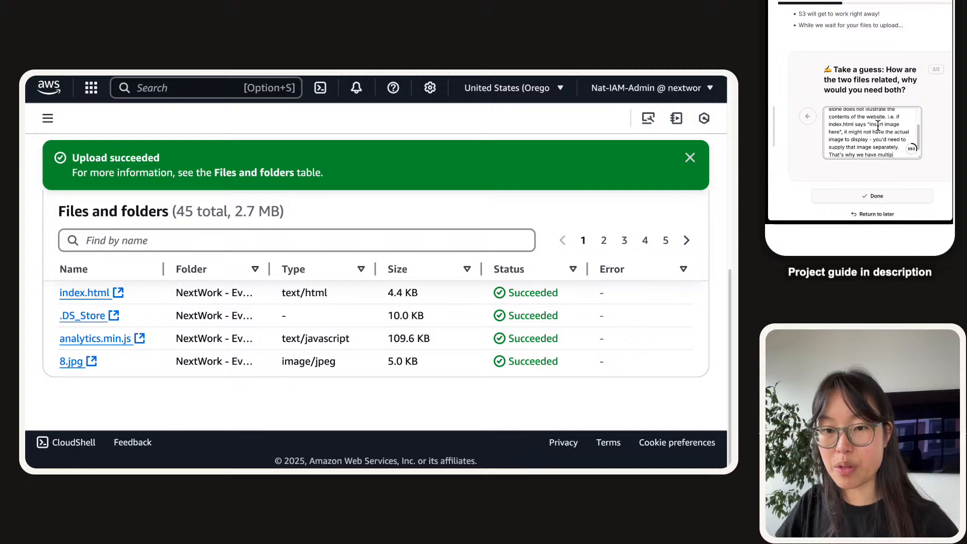
type("le files uploaded ")
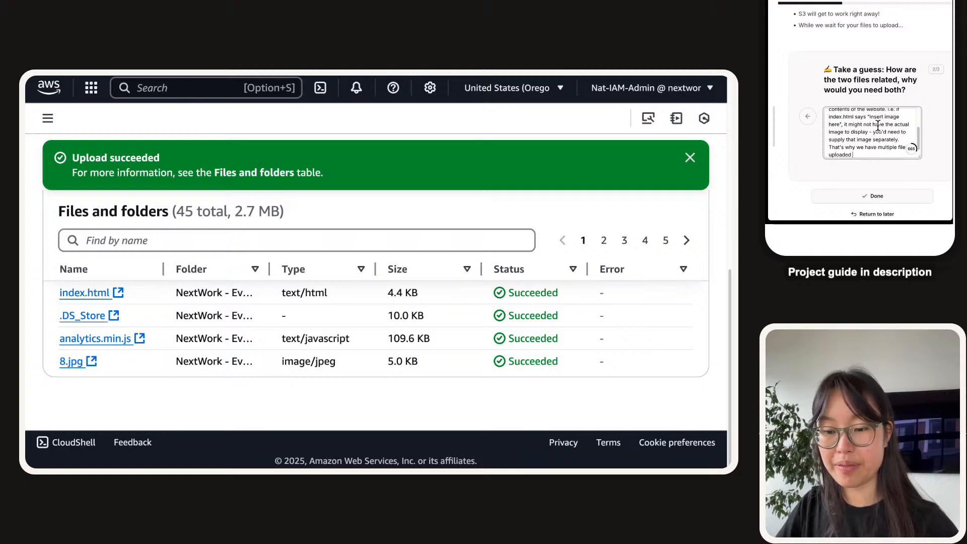
type("- the index")
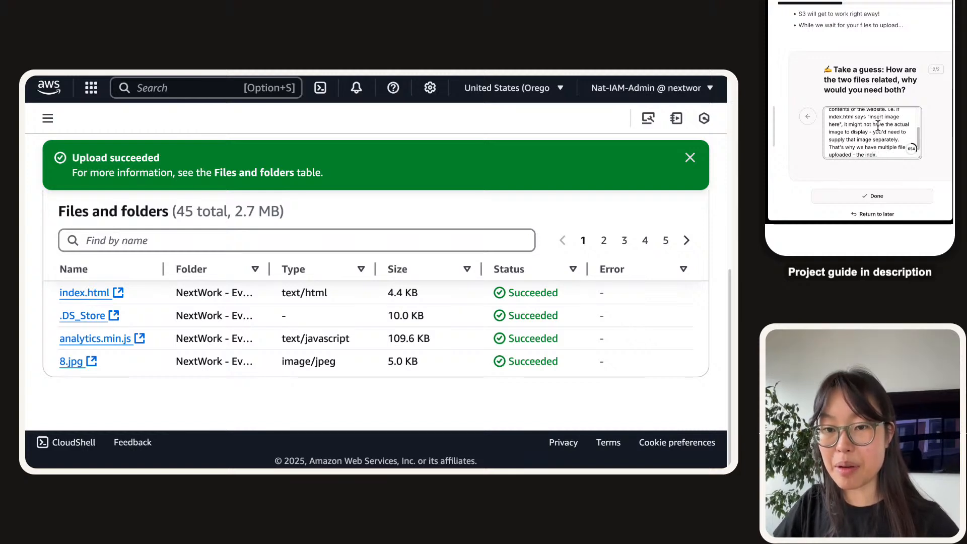
type(".html fi")
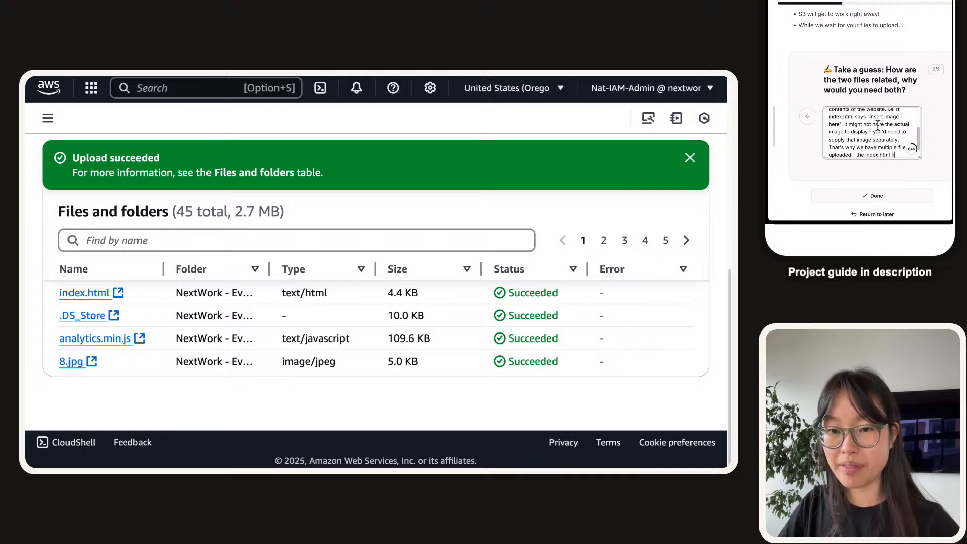
type("le to direct ")
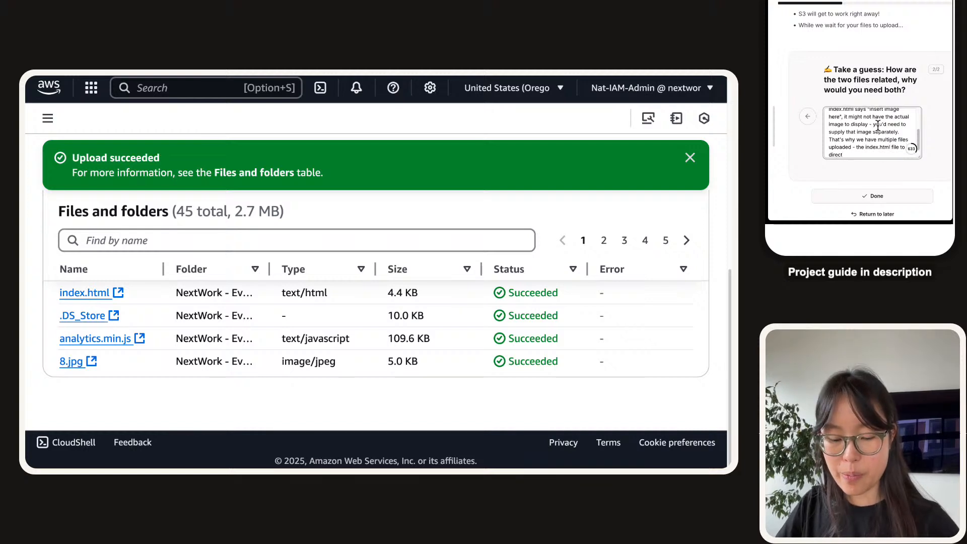
type("what ")
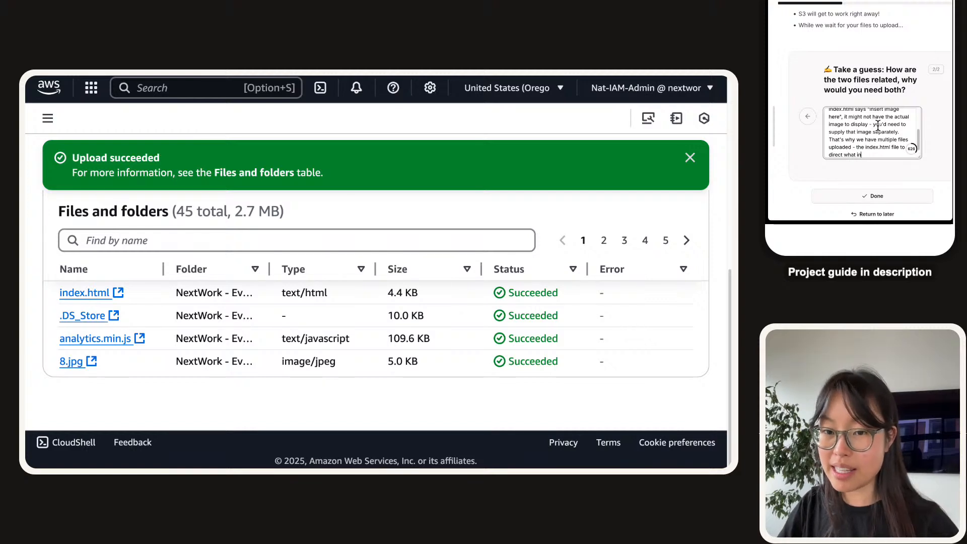
type("is inside the")
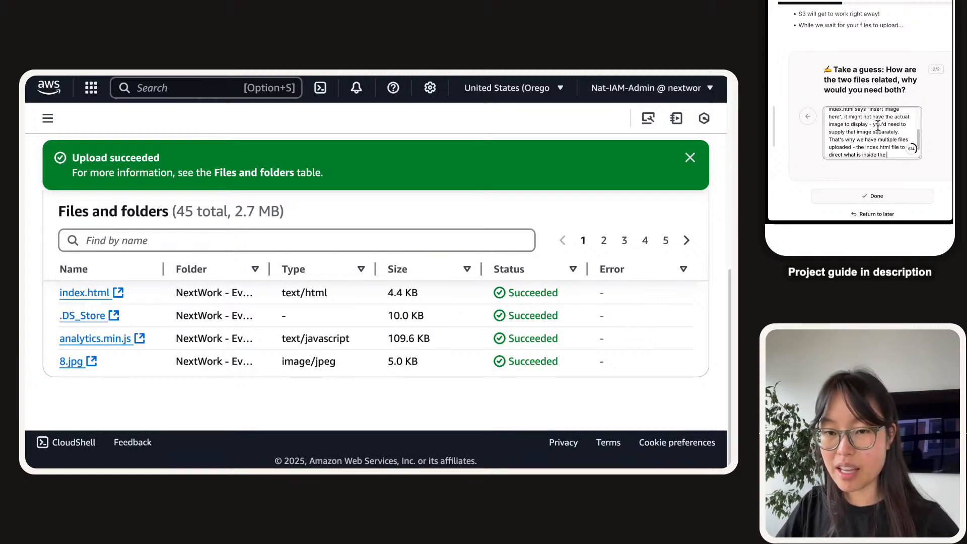
type(" website page. ")
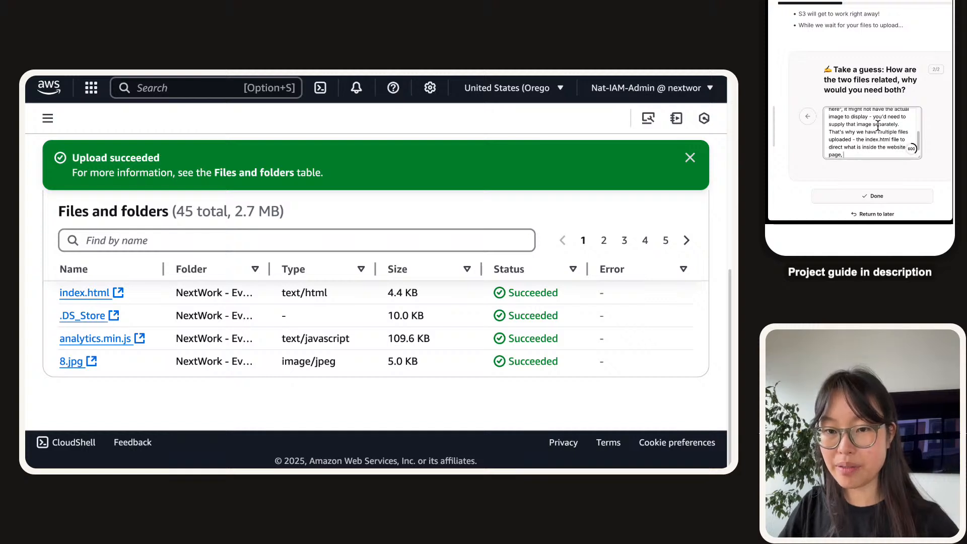
- Finish the answer with "but also a bunch of assets (like images) that the website is trying to display."
type("but also a bunch of assets")
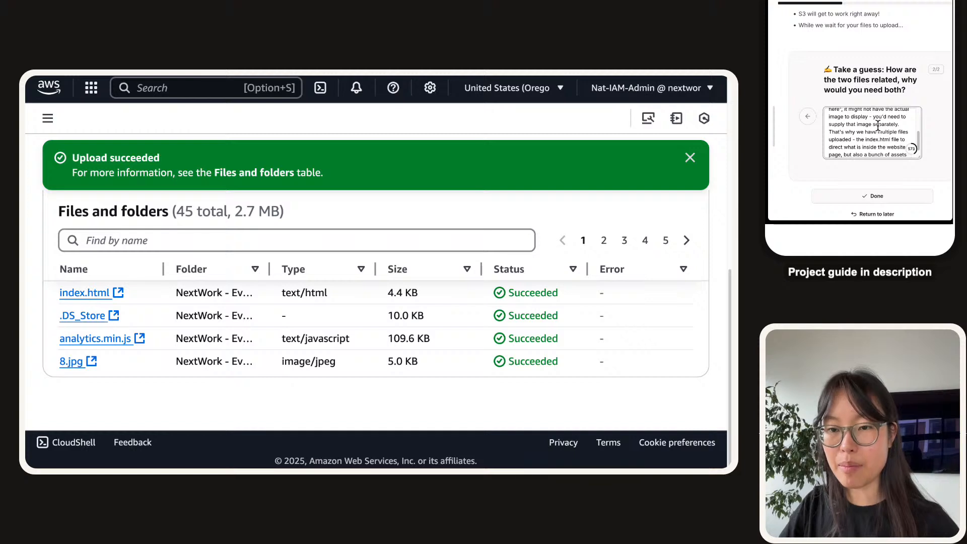
type(" (L")
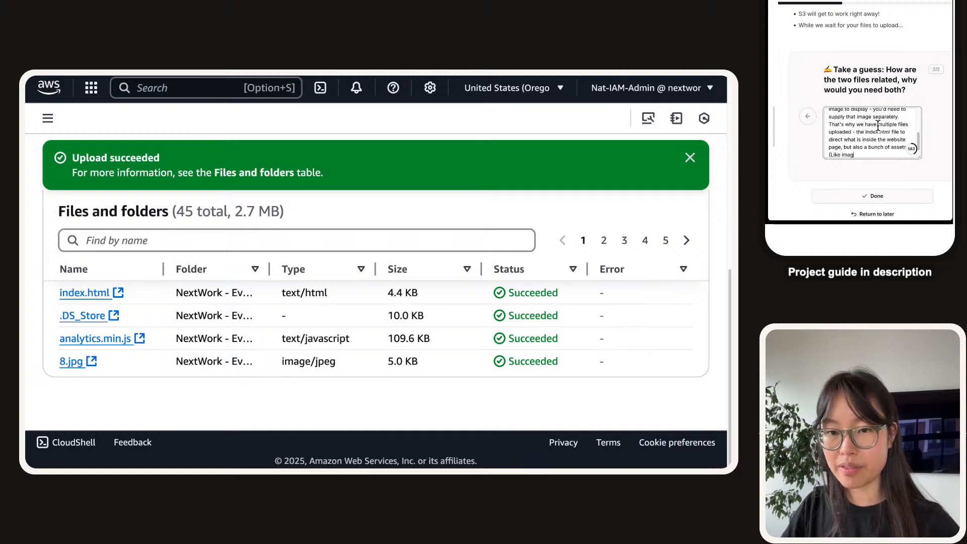
type("ike images) that")
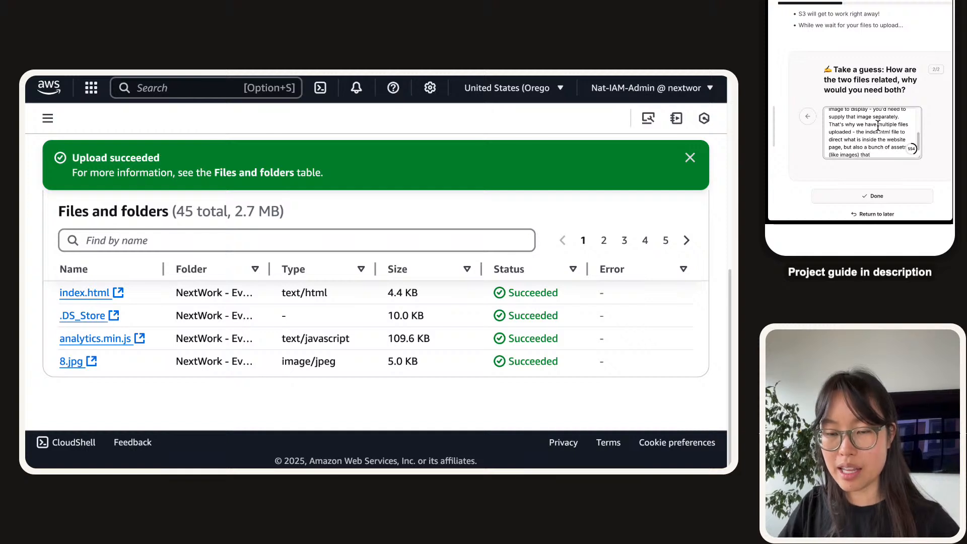
type(" the websi")
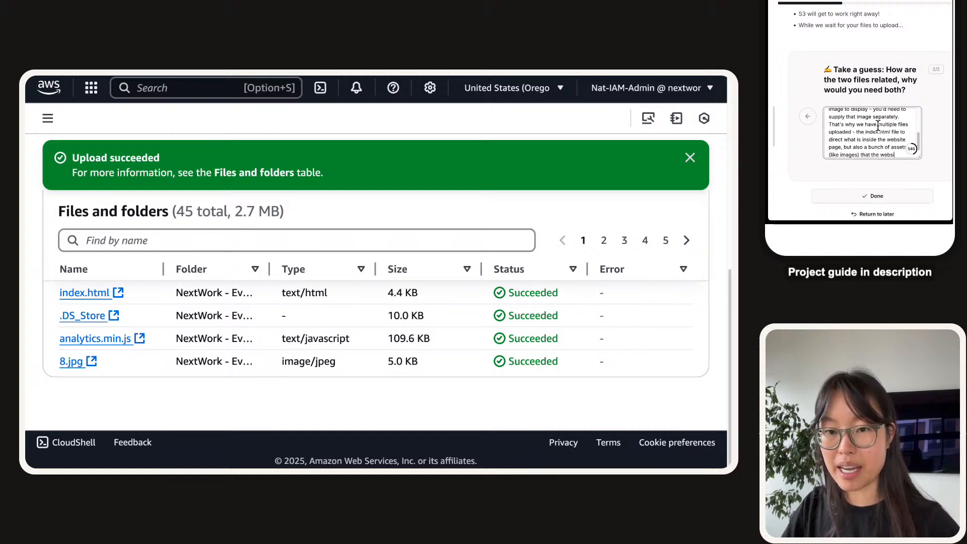
type("te is trying to display.")
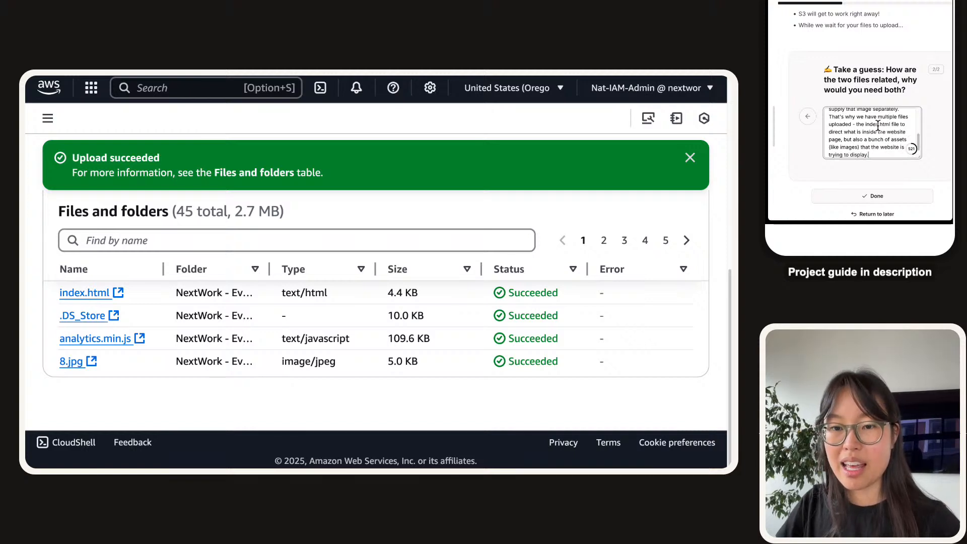
- Review the written answer and mark the question about the two related files as done
scroll(875, 119, "up", 3)
scroll(875, 118, "down", 3)
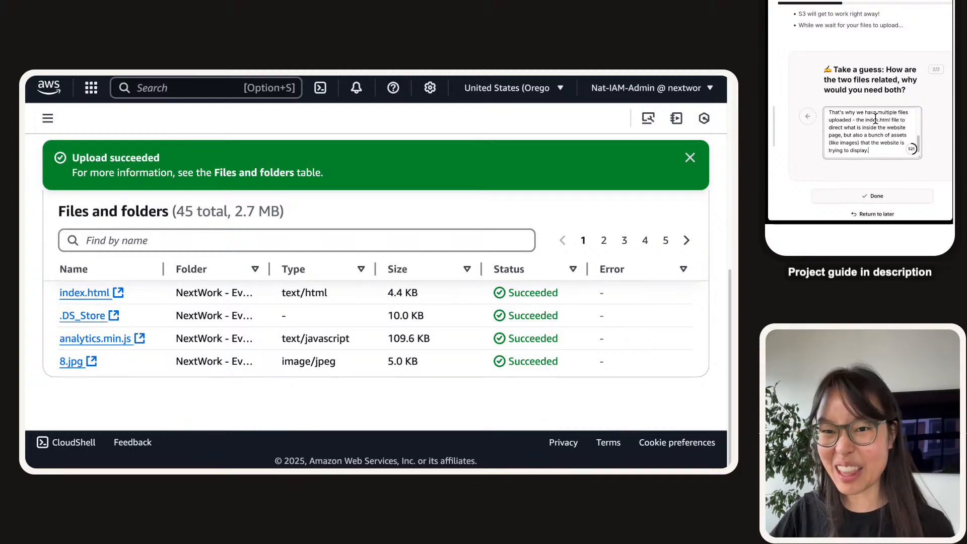
scroll(875, 118, "down", 1)
left_click(875, 187)
scroll(870, 132, "down", 4)
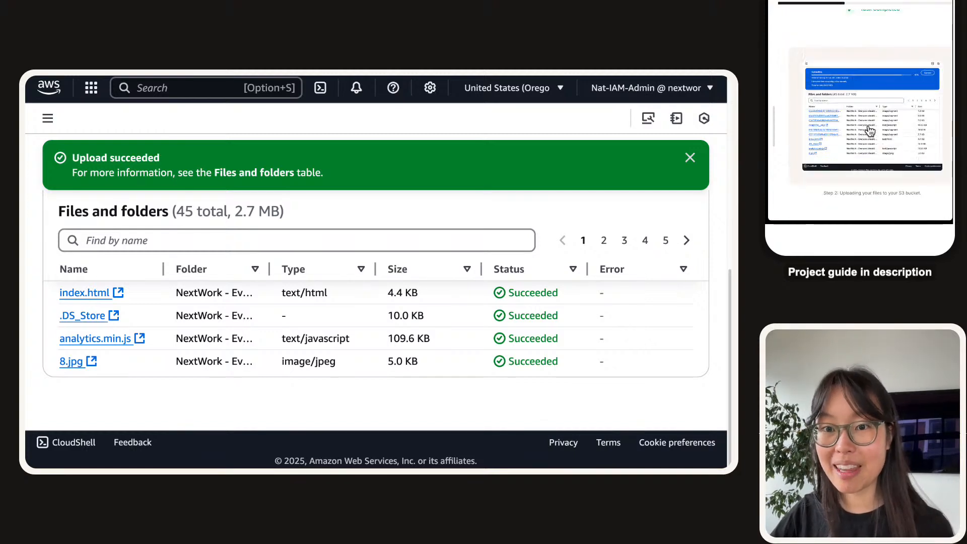
- Follow the guide's remaining upload instructions and close the upload status page to return to the bucket's objects
scroll(870, 132, "down", 5)
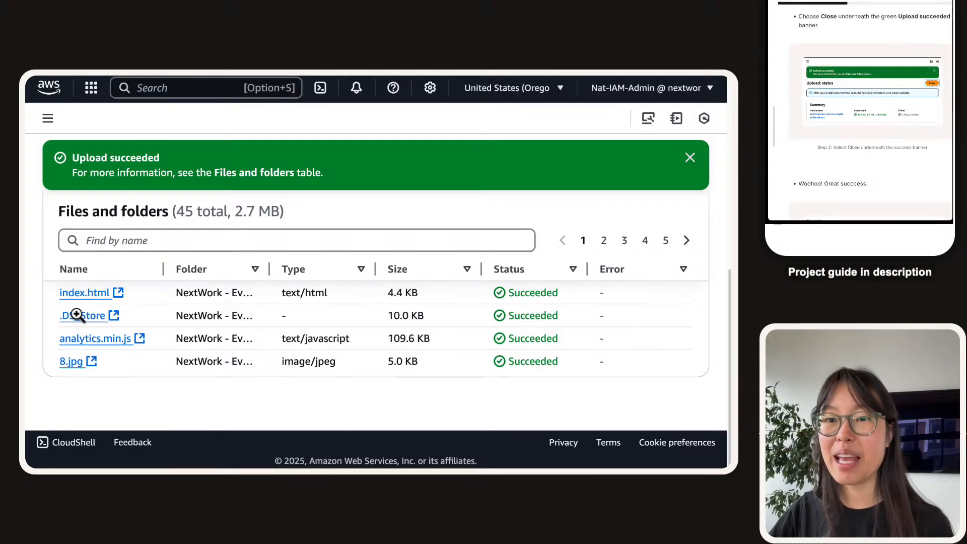
scroll(865, 91, "down", 5)
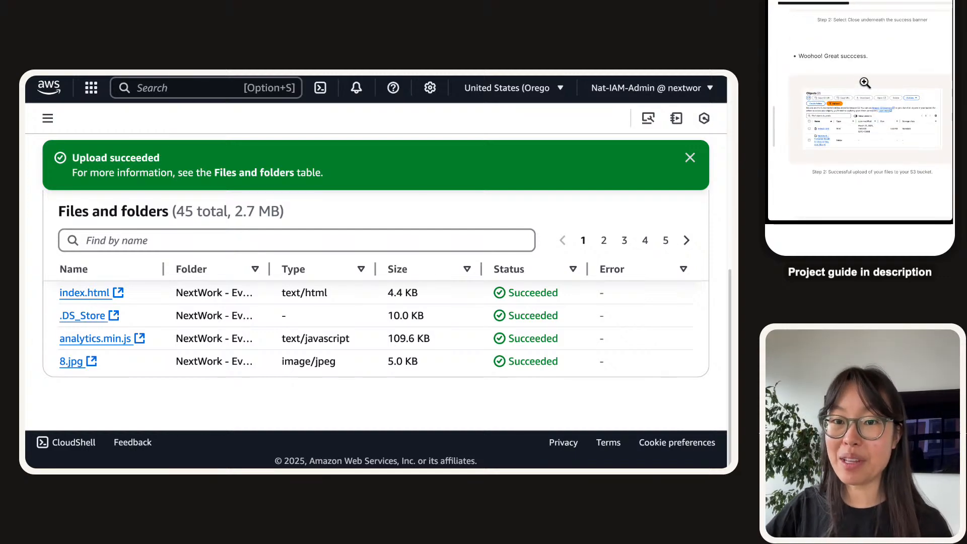
scroll(865, 82, "down", 3)
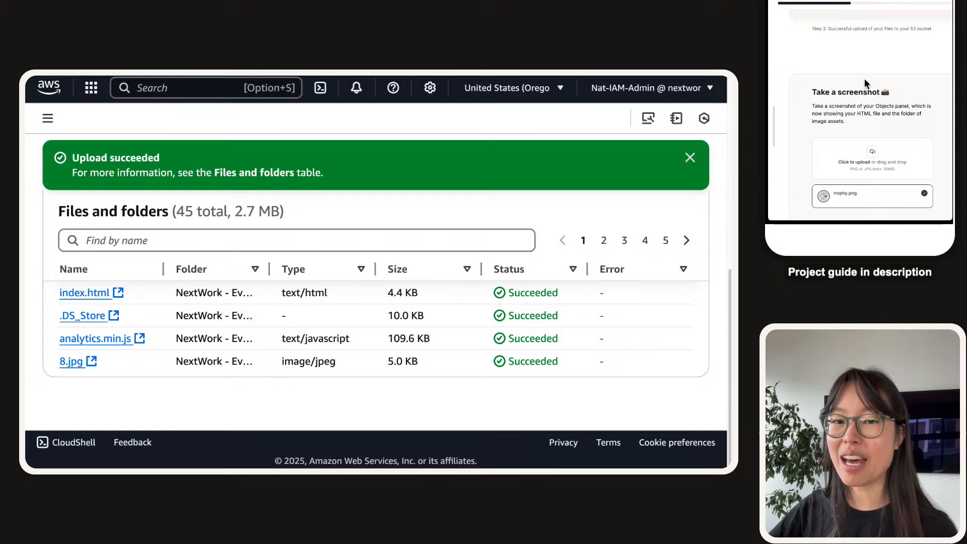
scroll(866, 84, "down", 1)
scroll(865, 84, "up", 1)
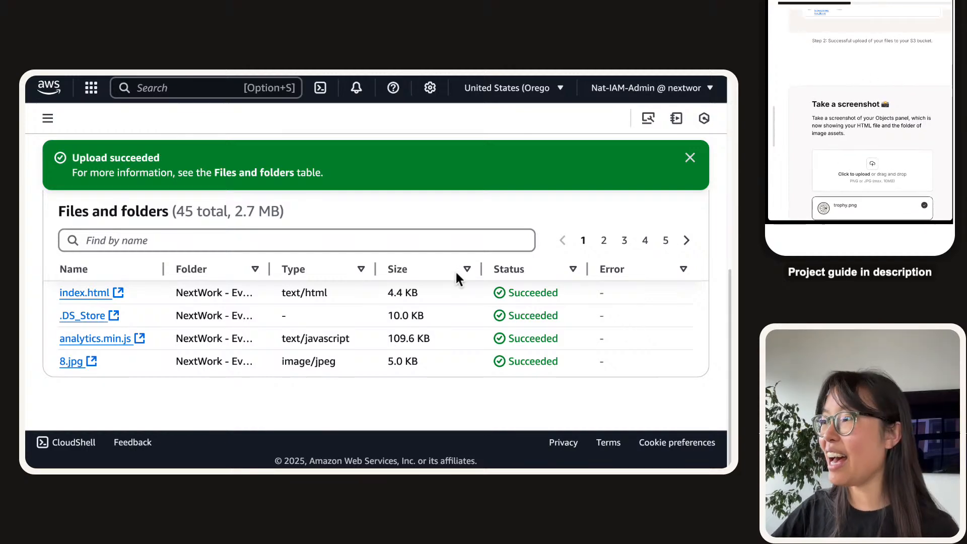
scroll(191, 388, "up", 2)
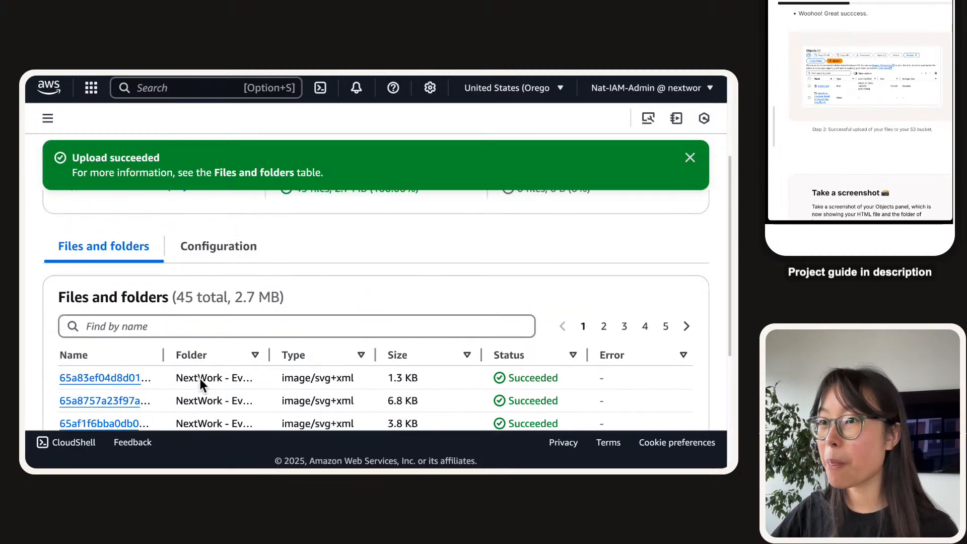
scroll(634, 206, "up", 4)
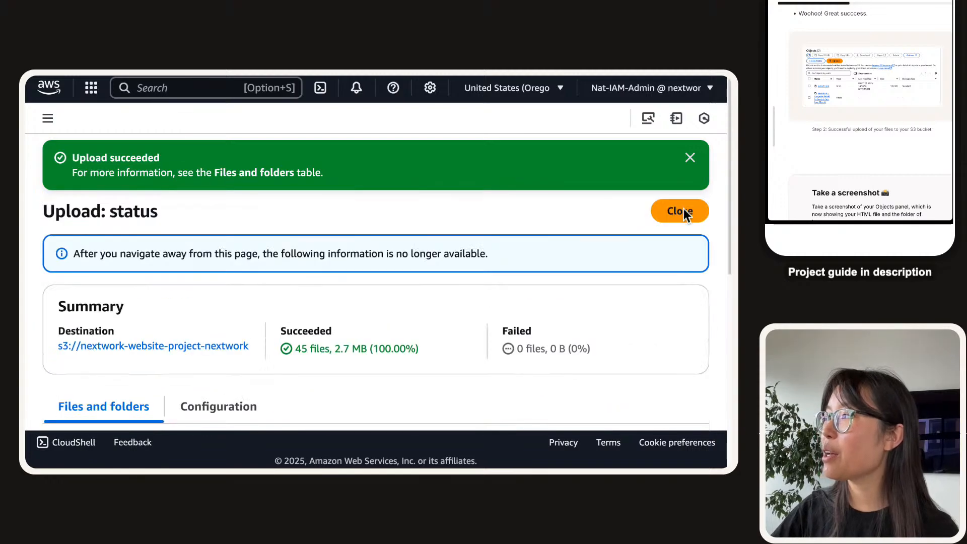
left_click(661, 213)
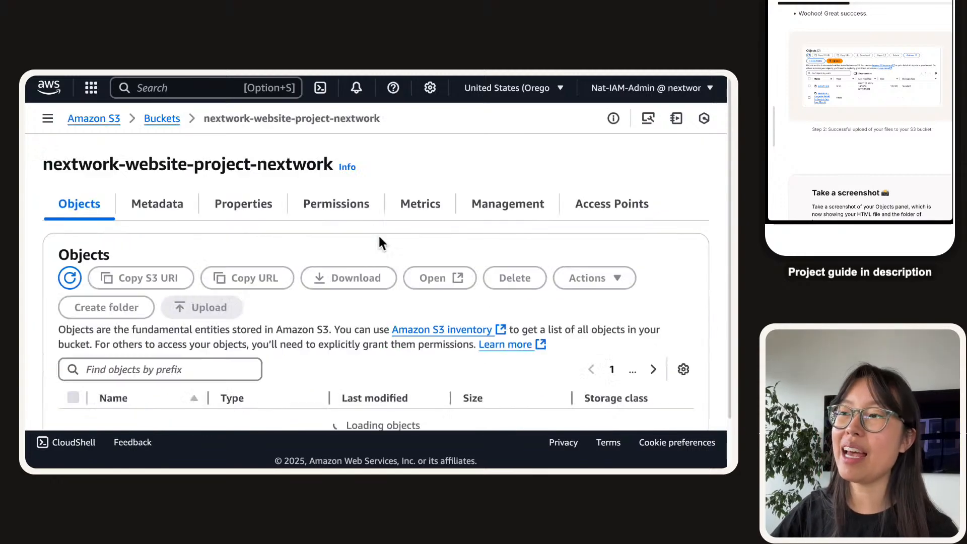
- Reduce the page zoom to 175% and widen the Name column so the folder's full name fits on one line
key("super+minus")
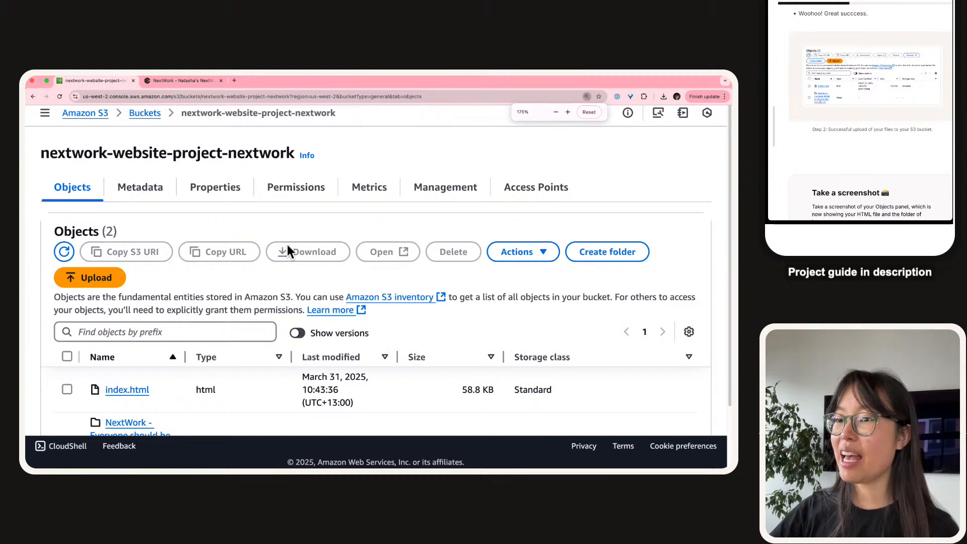
scroll(287, 246, "down", 2)
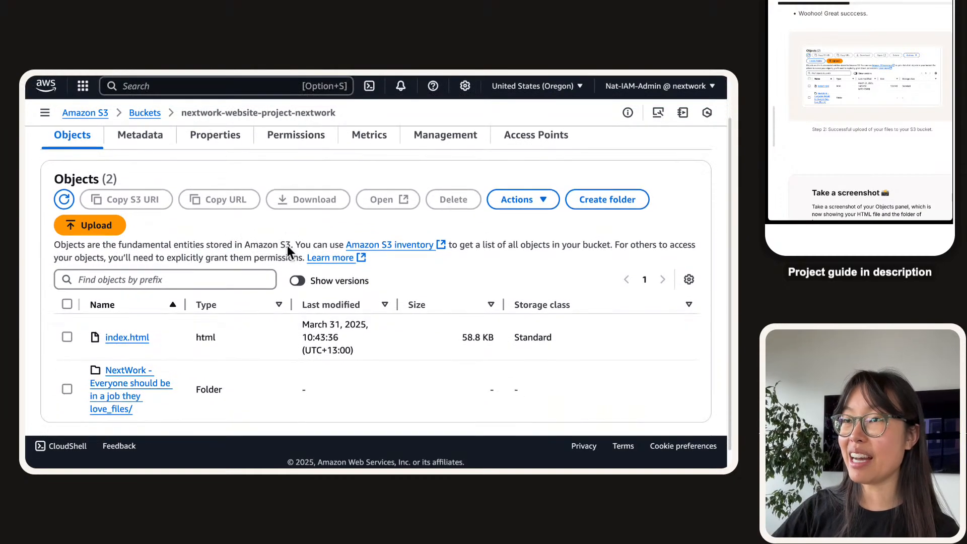
scroll(287, 246, "down", 1)
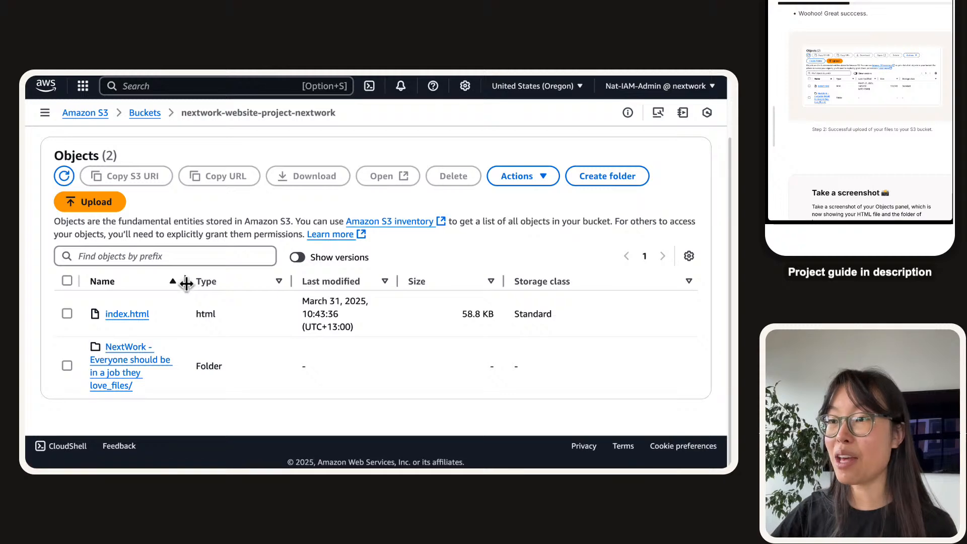
left_click_drag(186, 283, 345, 282)
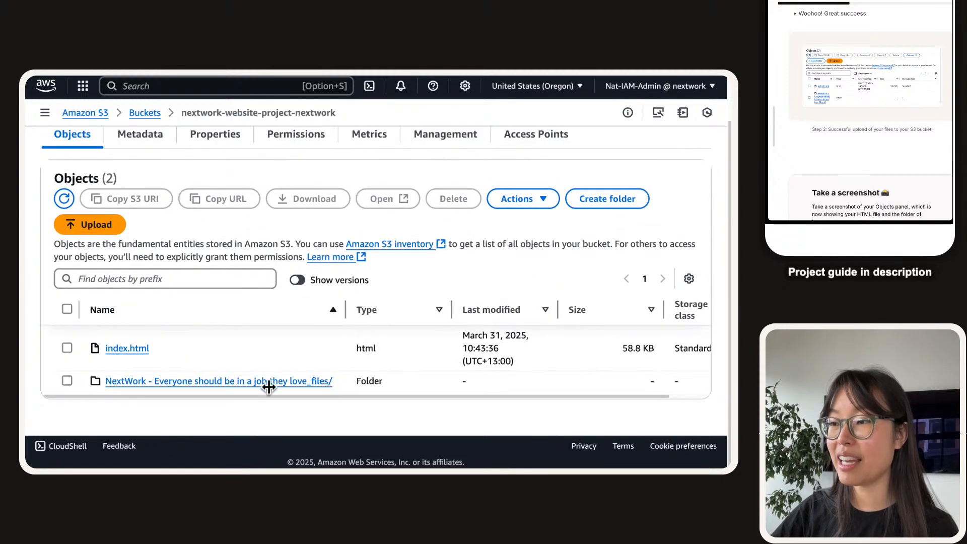
- Open the "NextWork - Everyone should be in a job they love_files/" folder and examine the uploaded website assets inside it
left_click(214, 382)
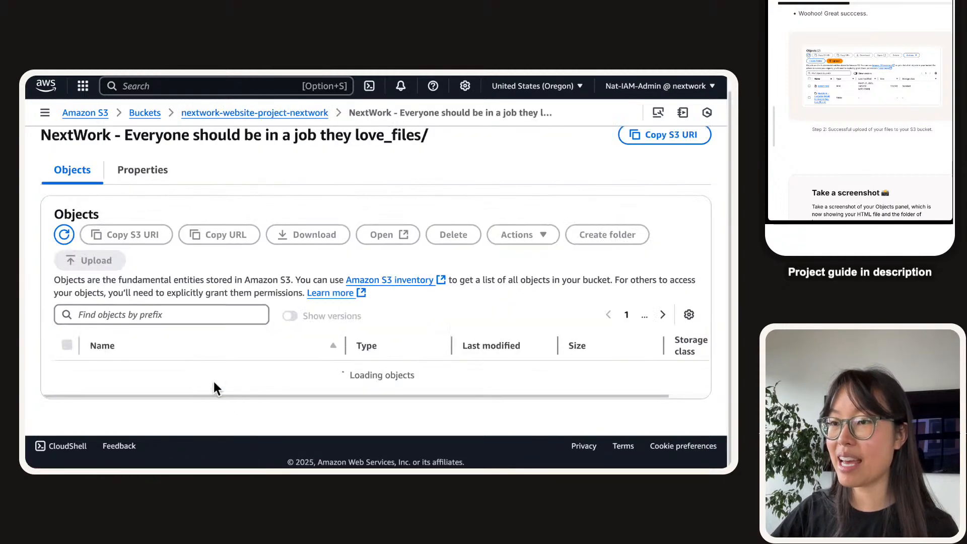
scroll(228, 352, "down", 3)
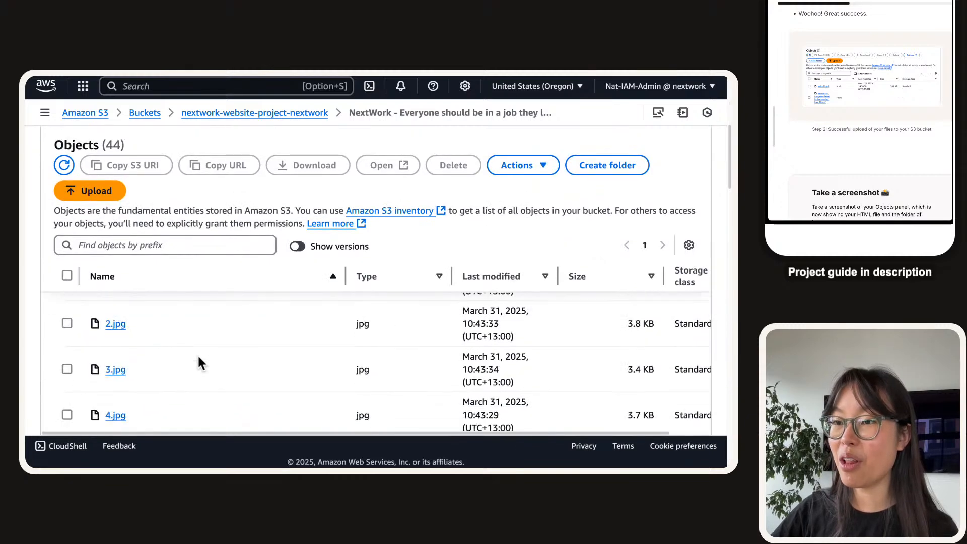
scroll(198, 355, "down", 10)
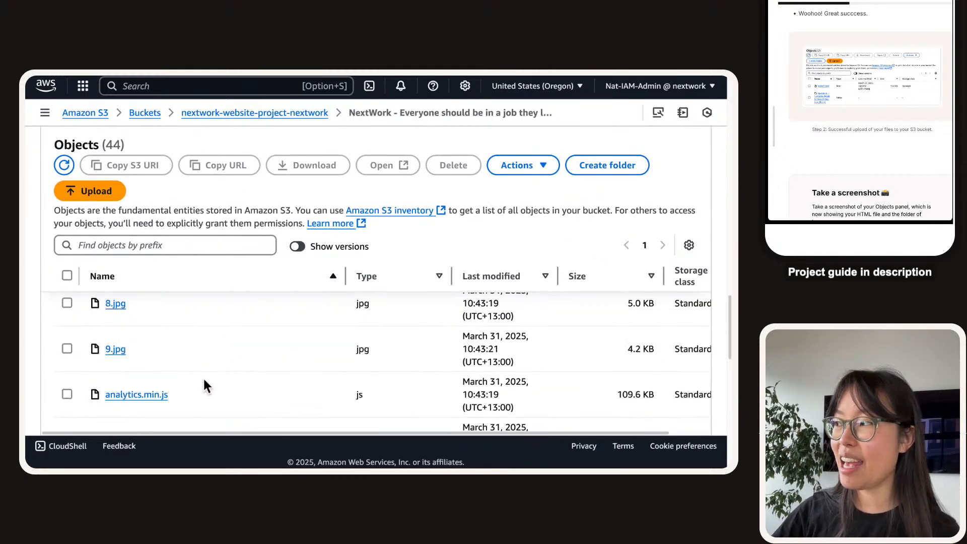
scroll(203, 388, "down", 10)
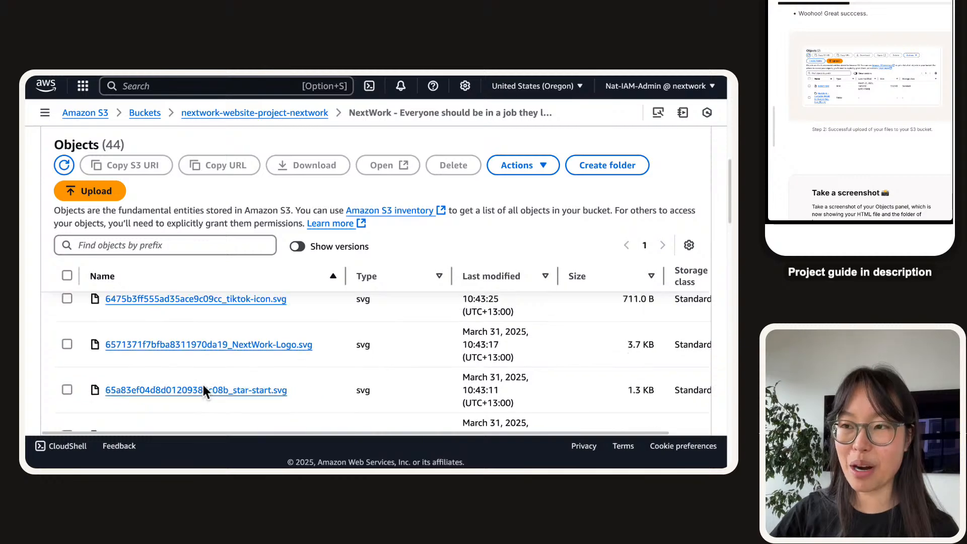
scroll(202, 382, "up", 15)
scroll(201, 383, "down", 1)
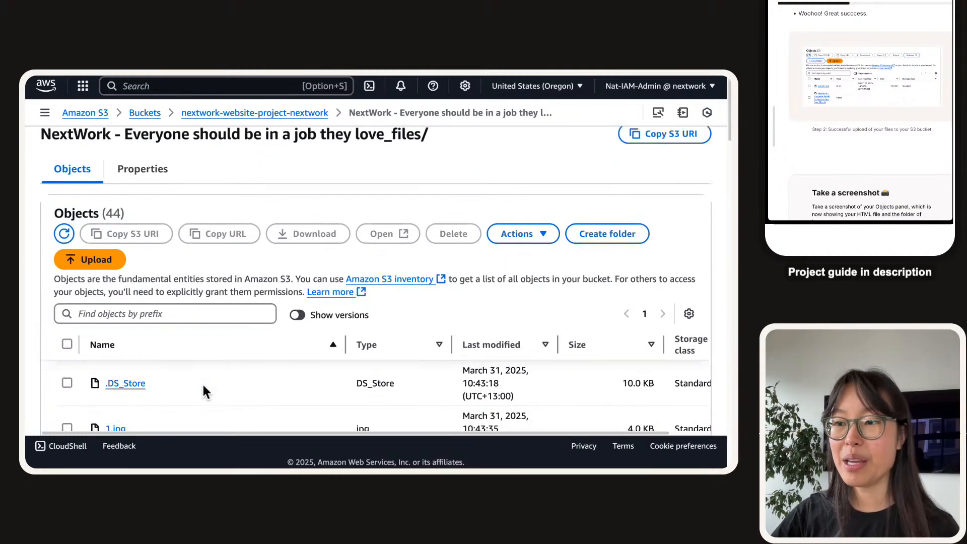
scroll(204, 392, "down", 1)
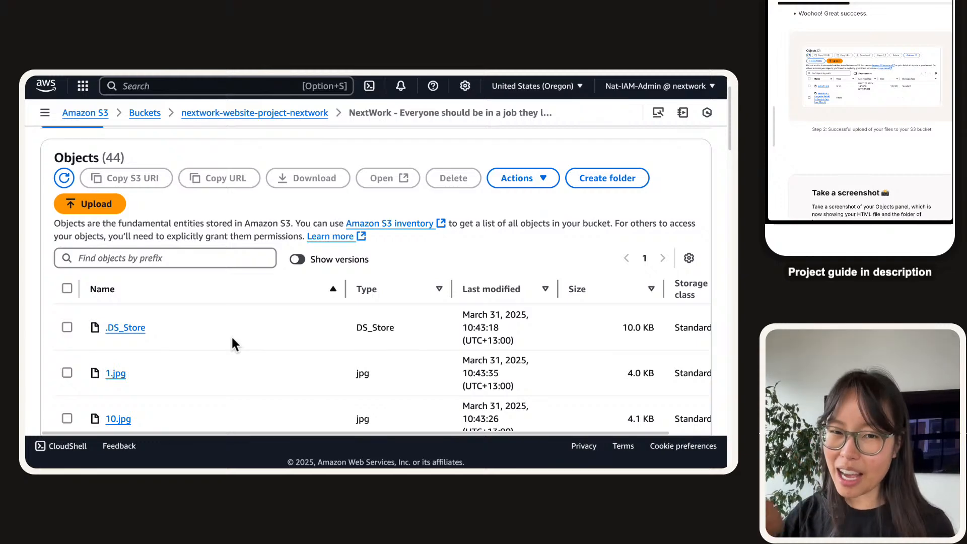
scroll(213, 179, "up", 2)
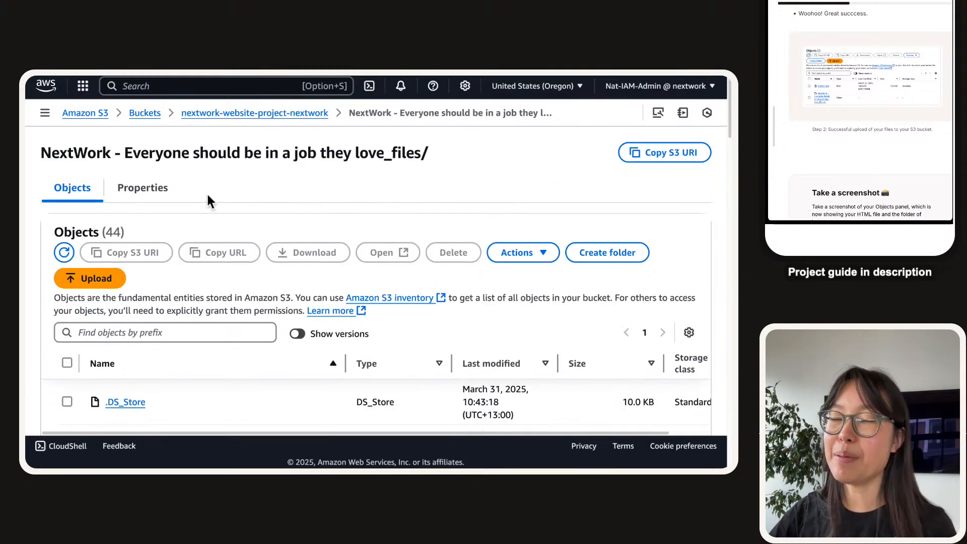
- Return to the top level of the nextwork-website-project-nextwork bucket and check its list of objects
left_click(267, 119)
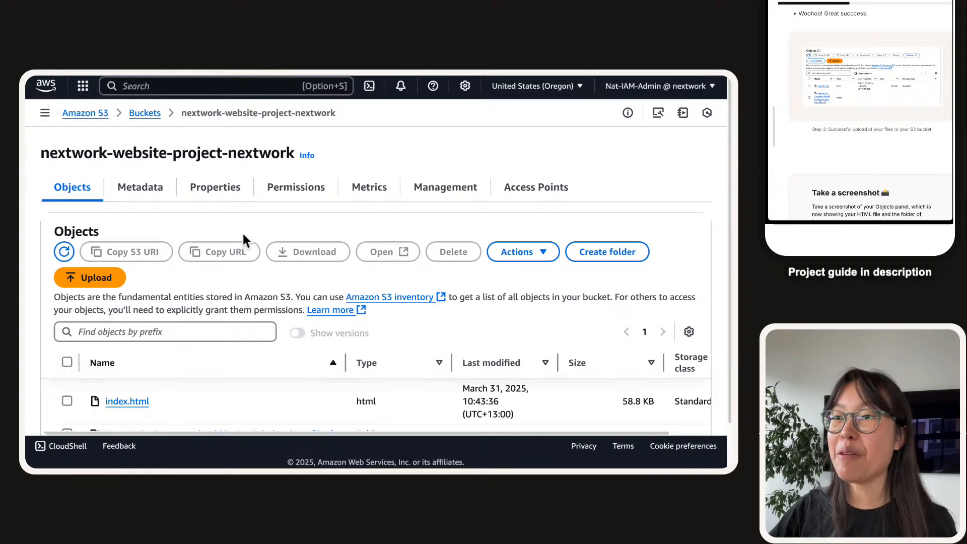
scroll(213, 288, "down", 1)
scroll(234, 308, "down", 1)
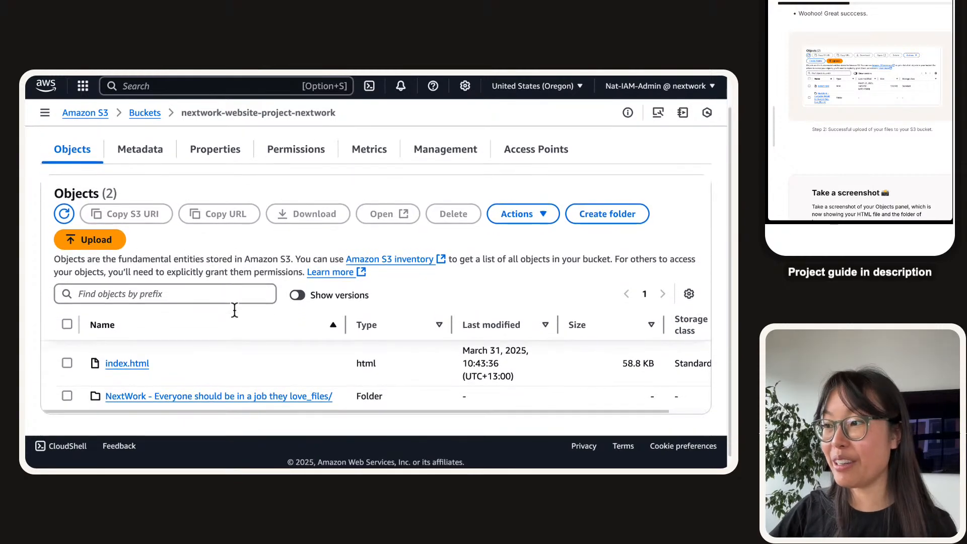
scroll(235, 308, "up", 1)
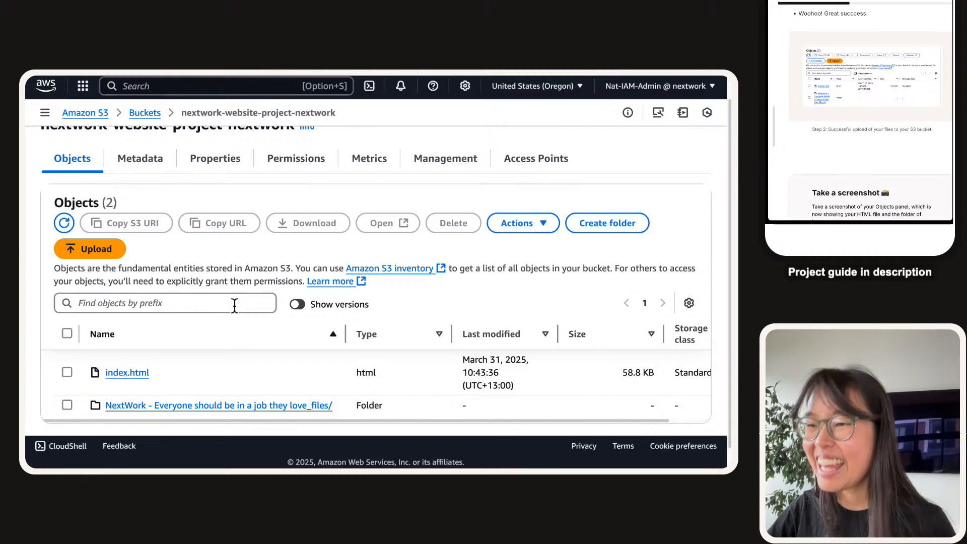
scroll(227, 299, "down", 1)
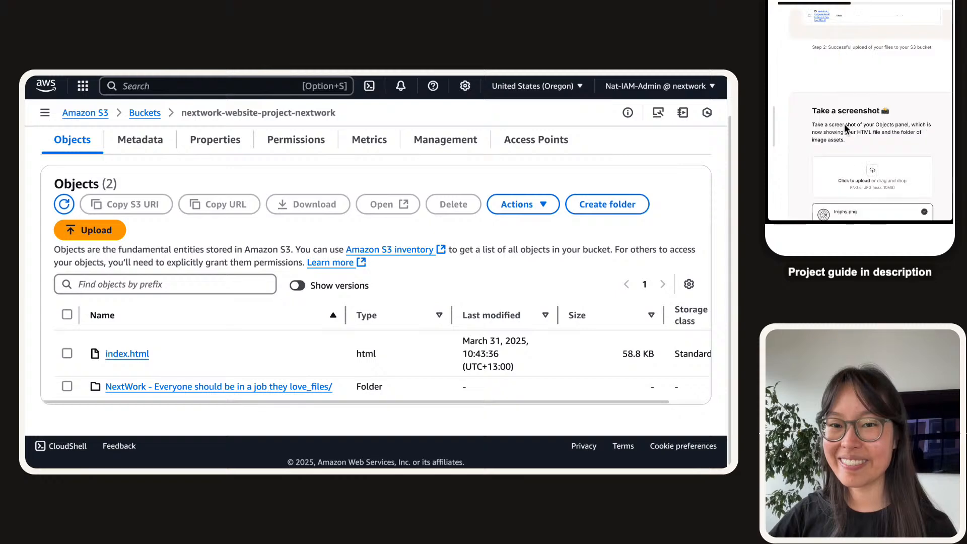
- Capture the bucket's Objects panel as an image, and submit it to the guide's screenshot task, marking the task done
key("super+shift+4")
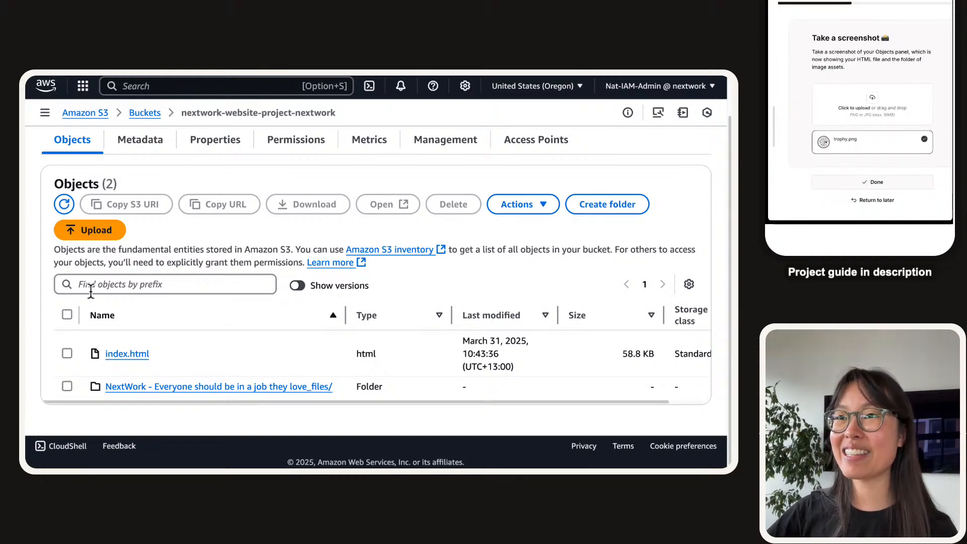
left_click_drag(47, 169, 703, 400)
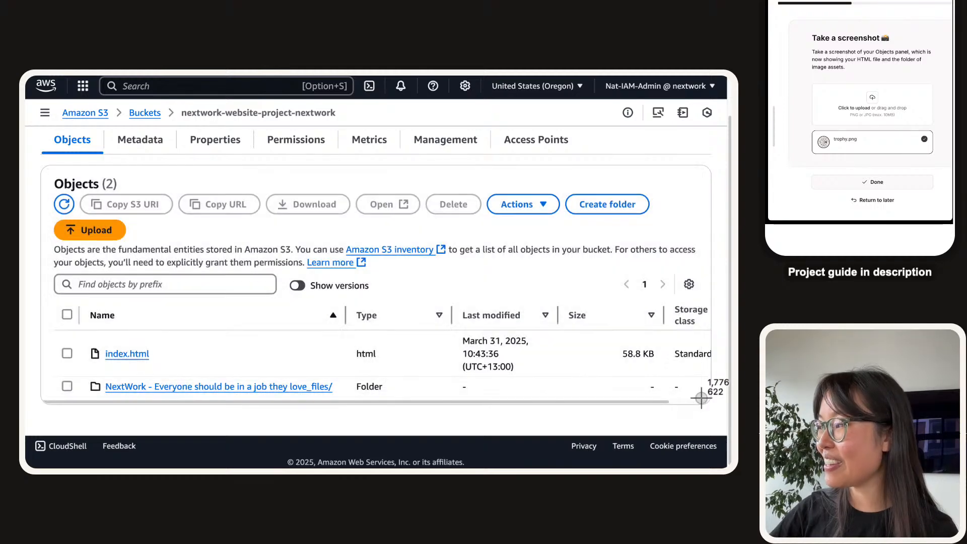
left_click_drag(909, 225, 862, 99)
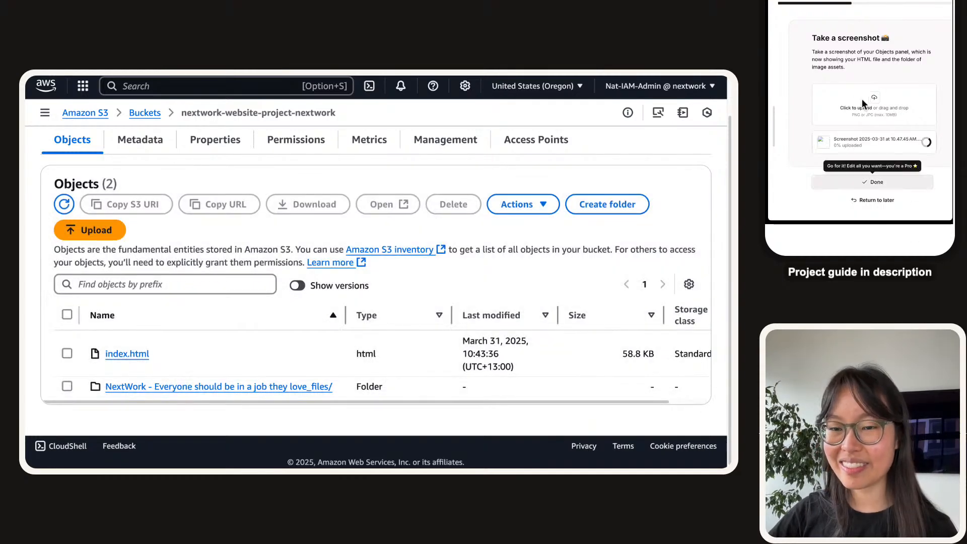
left_click(838, 177)
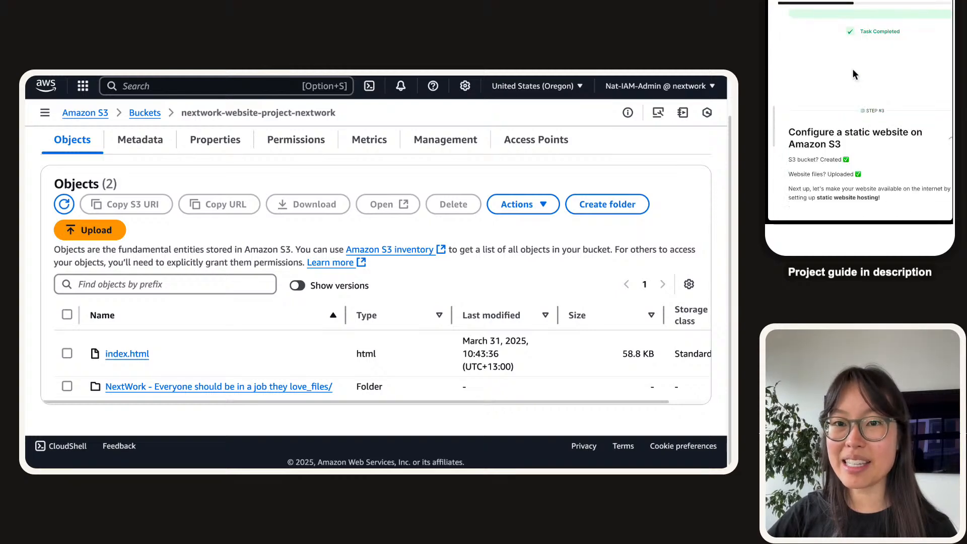
- In the guide's static website step, tick off configuring the S3 bucket for static website hosting and visiting the public website link
scroll(851, 71, "up", 1)
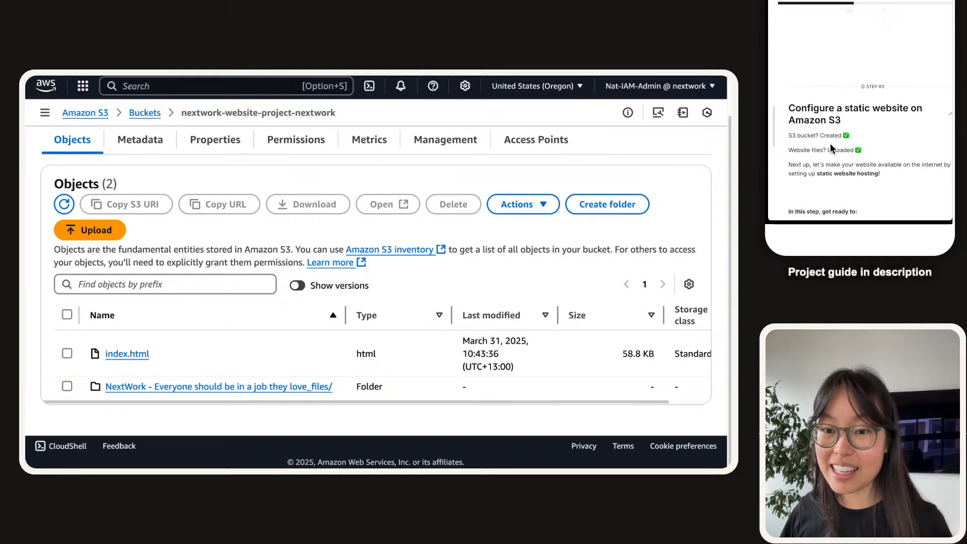
scroll(830, 143, "down", 4)
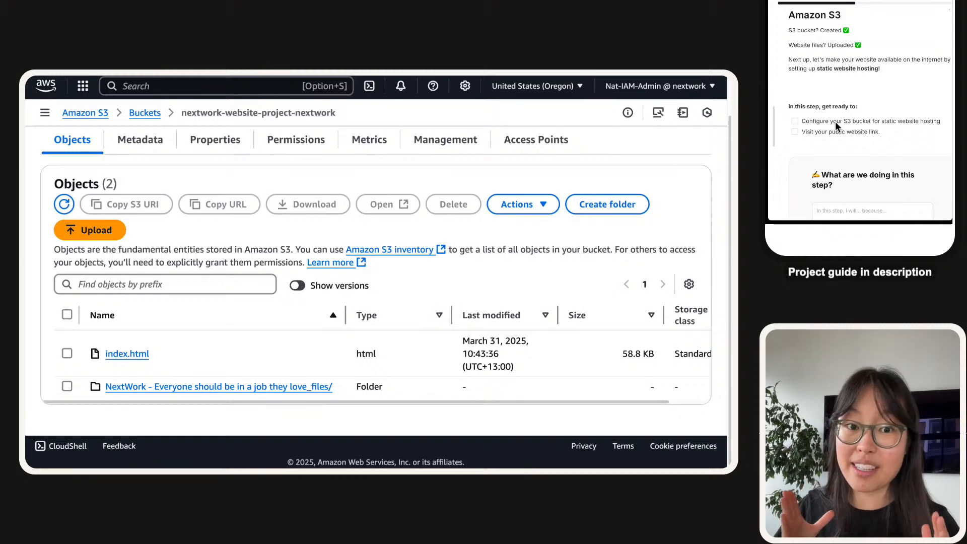
left_click(794, 121)
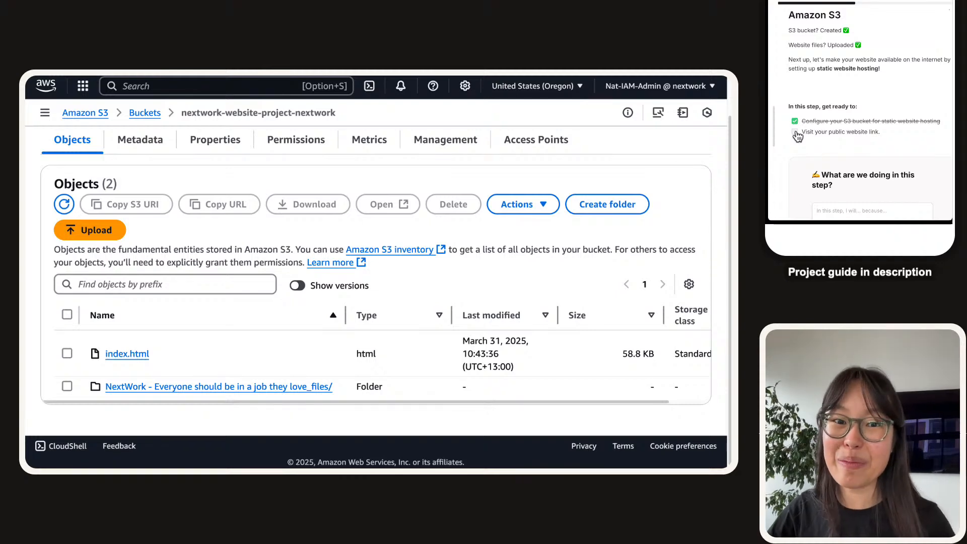
left_click(796, 134)
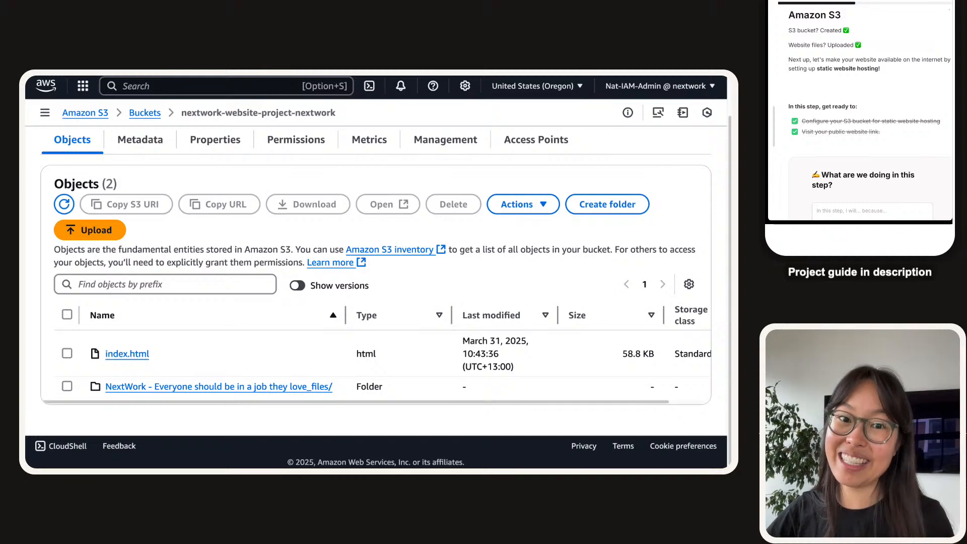
- Begin the guide's answer on what this step does with "In this step, we will make our website available to the world!"
scroll(898, 176, "down", 3)
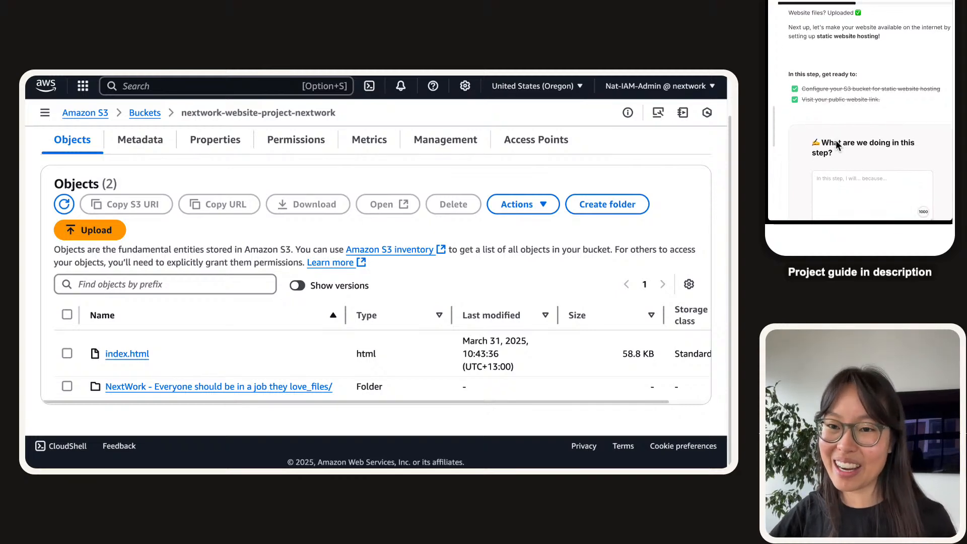
left_click(898, 176)
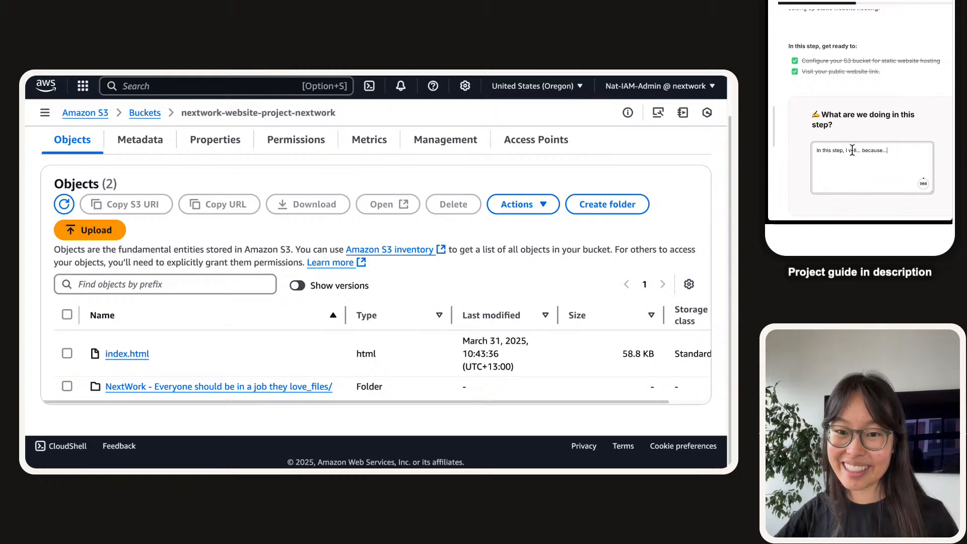
key("BackSpace")
type("we")
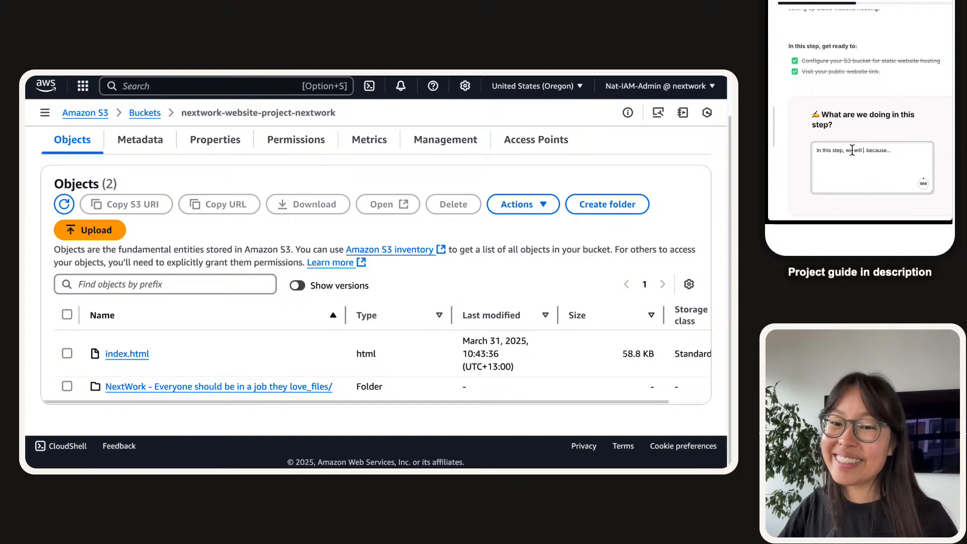
type(" will make our")
type(" webs")
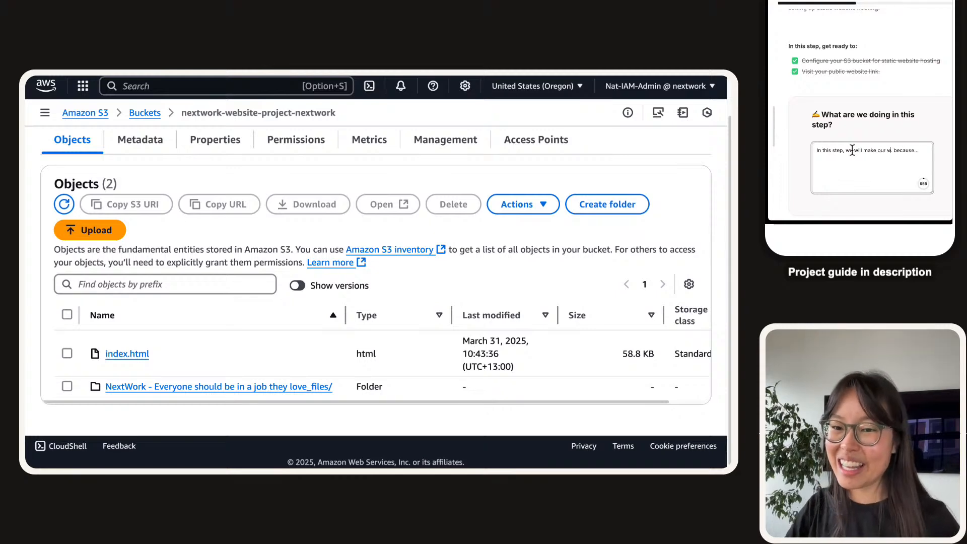
type("ite available to")
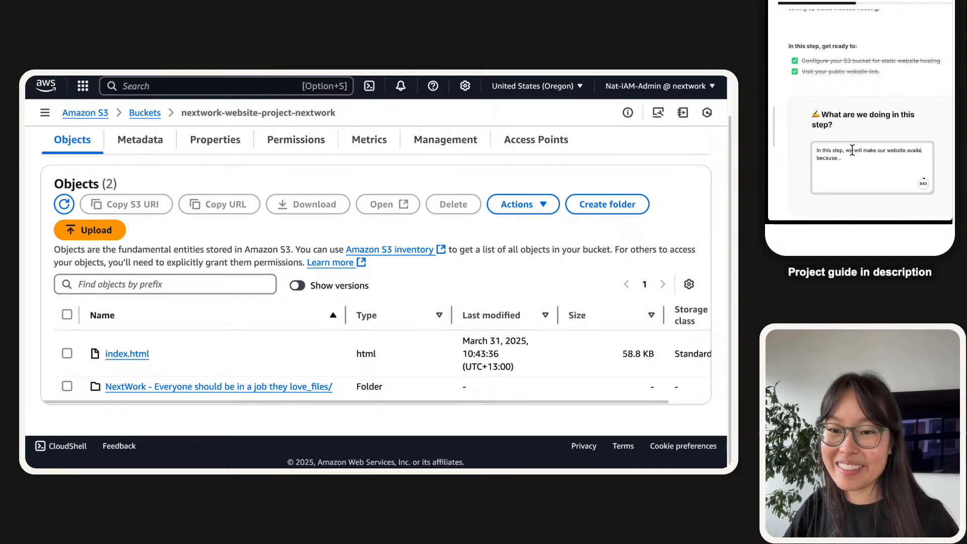
type(" the world")
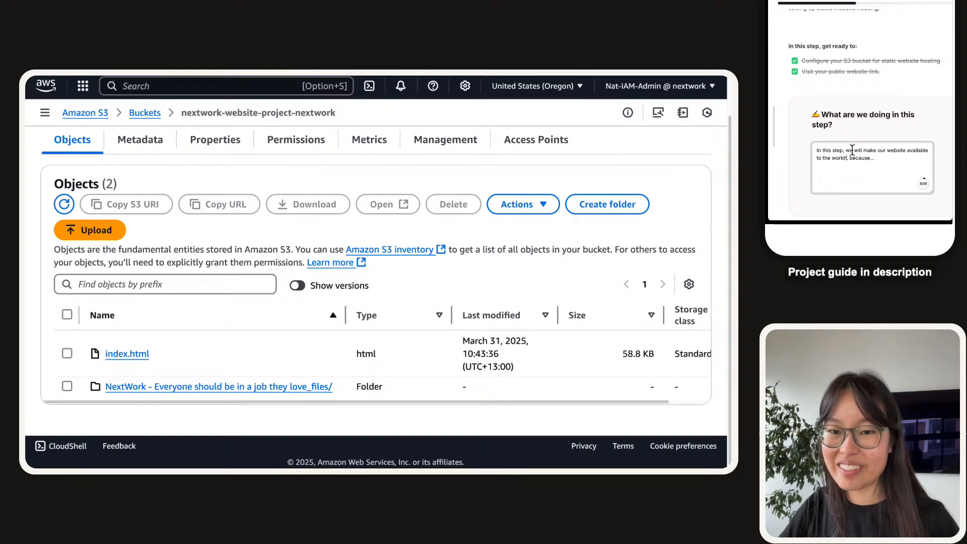
type("! ")
- Continue the answer with "This is called static website hosting, and it's important because", correcting the misspelled "important"
type("This")
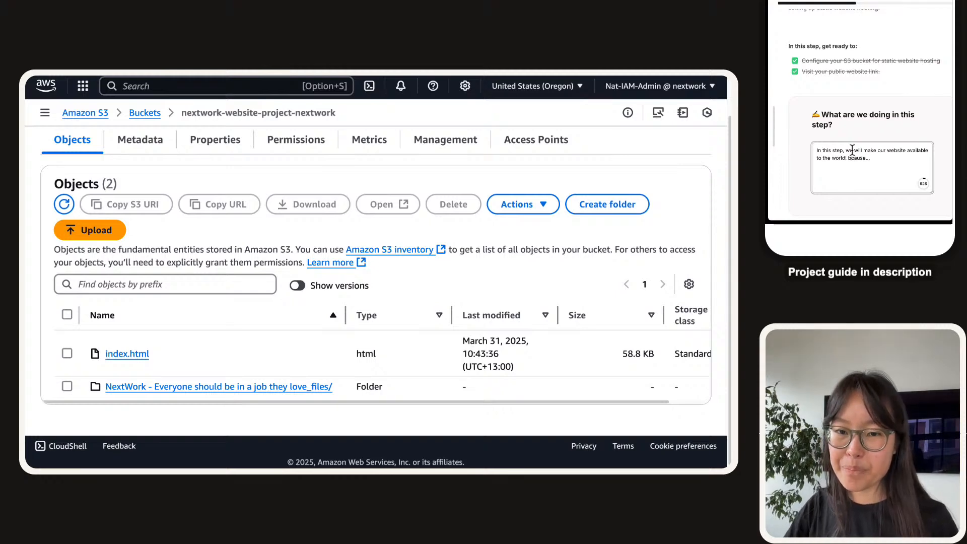
type(" is called ")
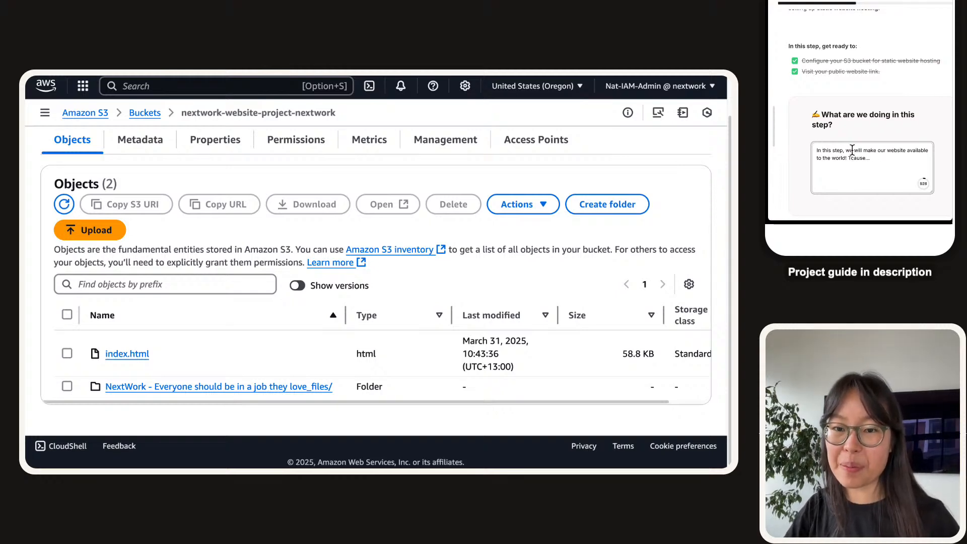
type("static website hosting")
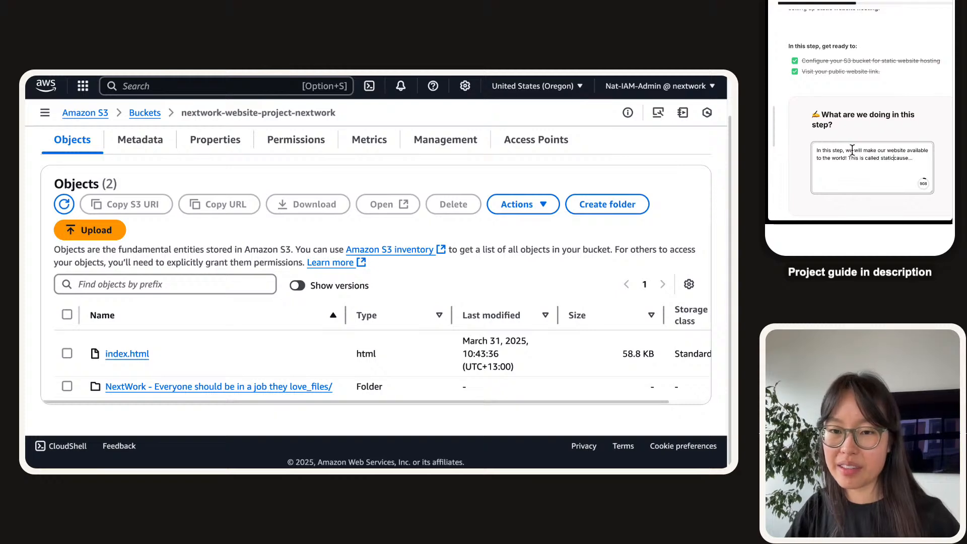
key("BackSpace")
type(", and it's improtant")
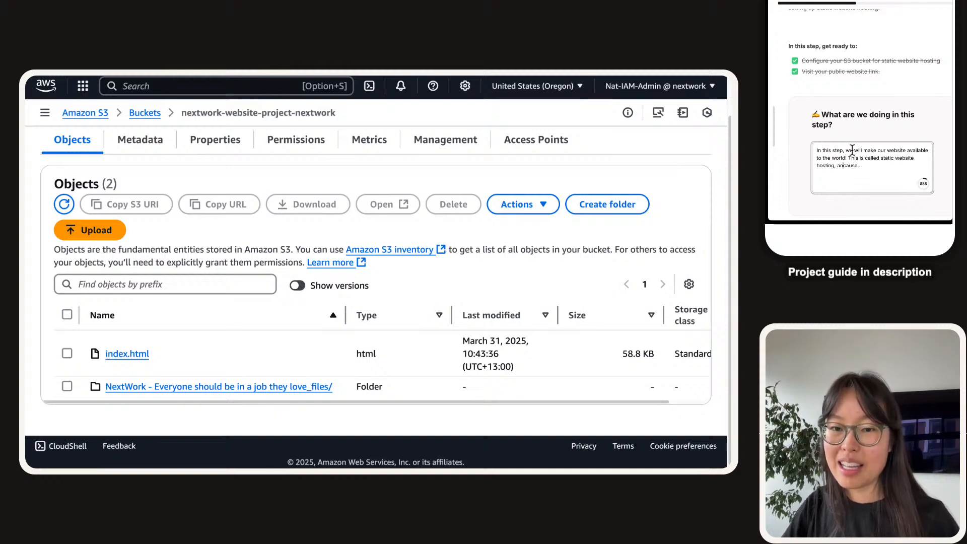
key("BackSpace")
key("BackSpace")
key("BackSpace")
key("BackSpace")
key("BackSpace")
key("BackSpace")
key("BackSpace")
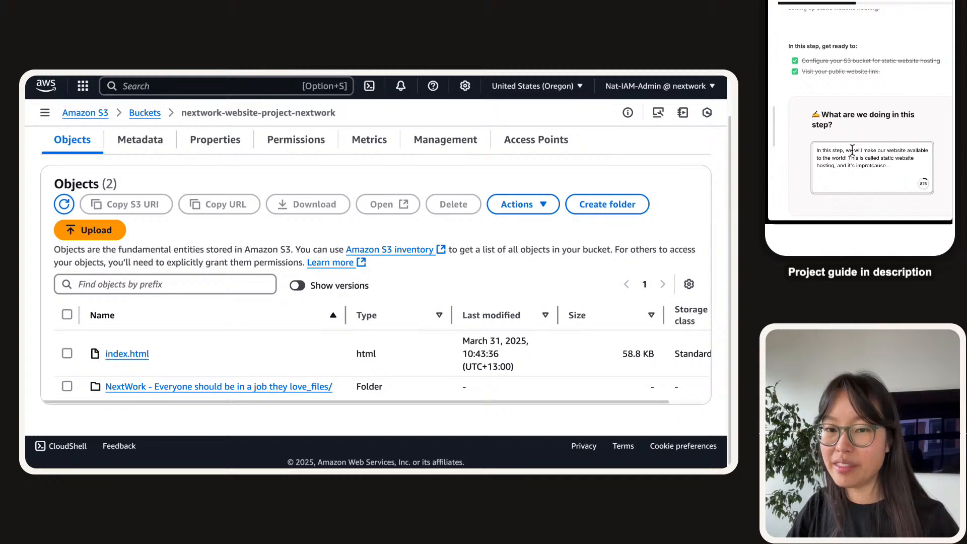
type("ortant bec")
key("BackSpace")
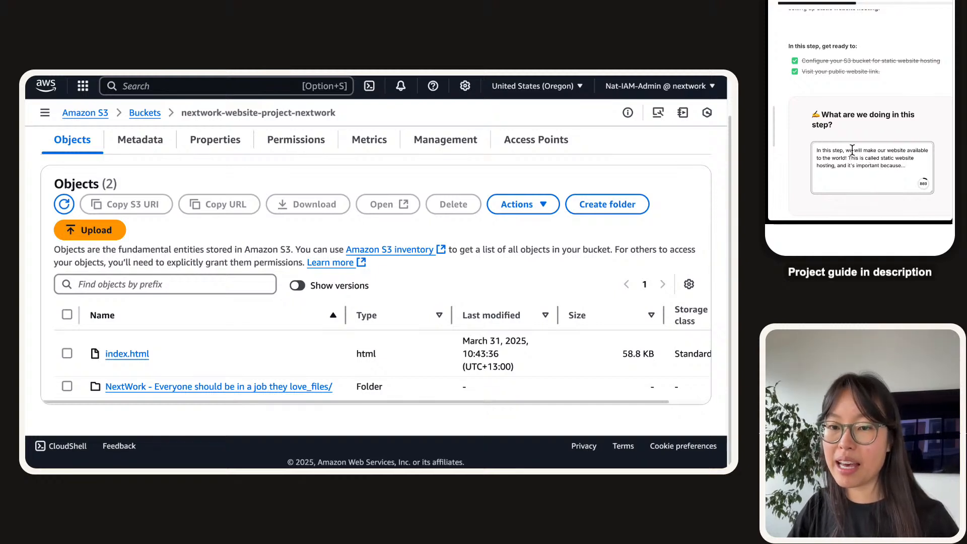
- Extend the answer's reason with "our website files will stay"
type("our w")
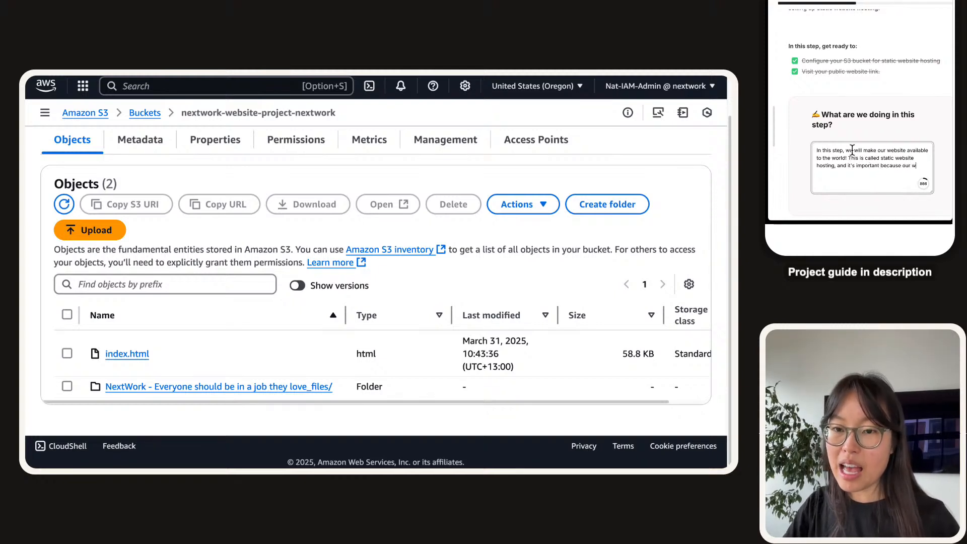
type("ebsite files will s")
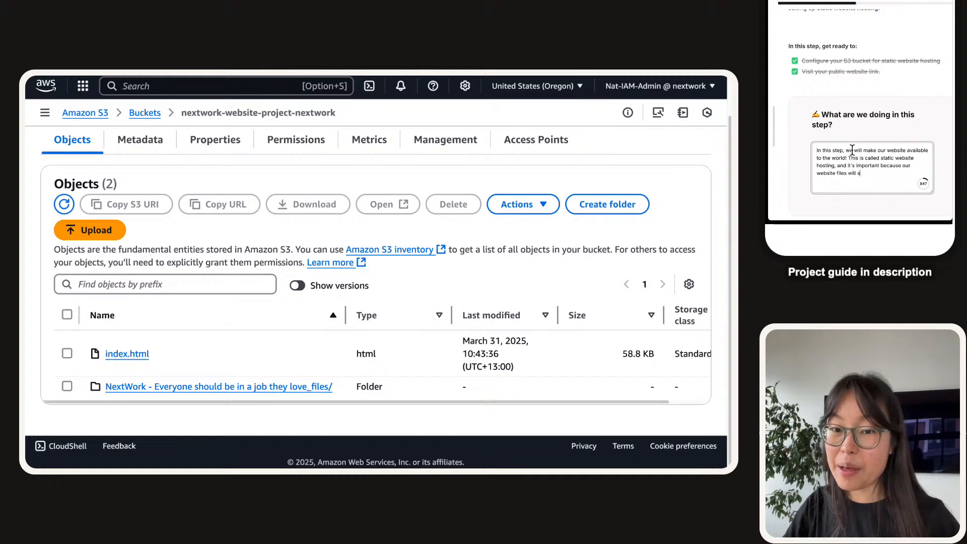
type("tay pr")
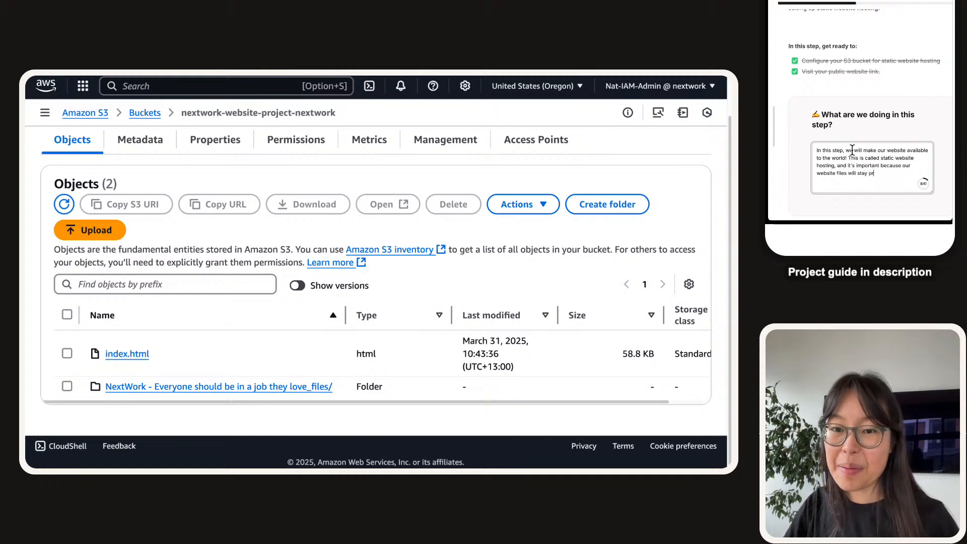
key("BackSpace")
key("BackSpace")
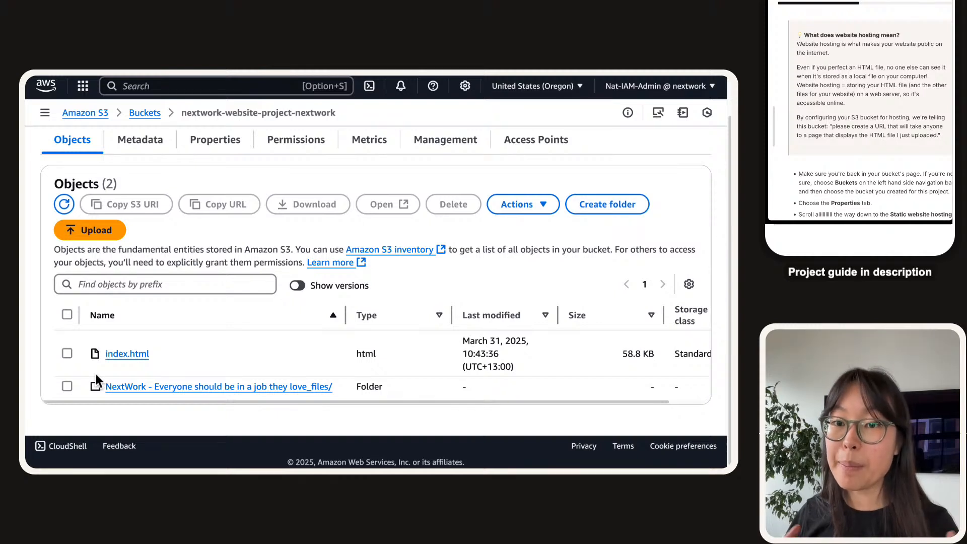
- Add an "Explain more" note to the term "web server" in the guide's website hosting explanation, and read its definition
left_click_drag(870, 94, 900, 96)
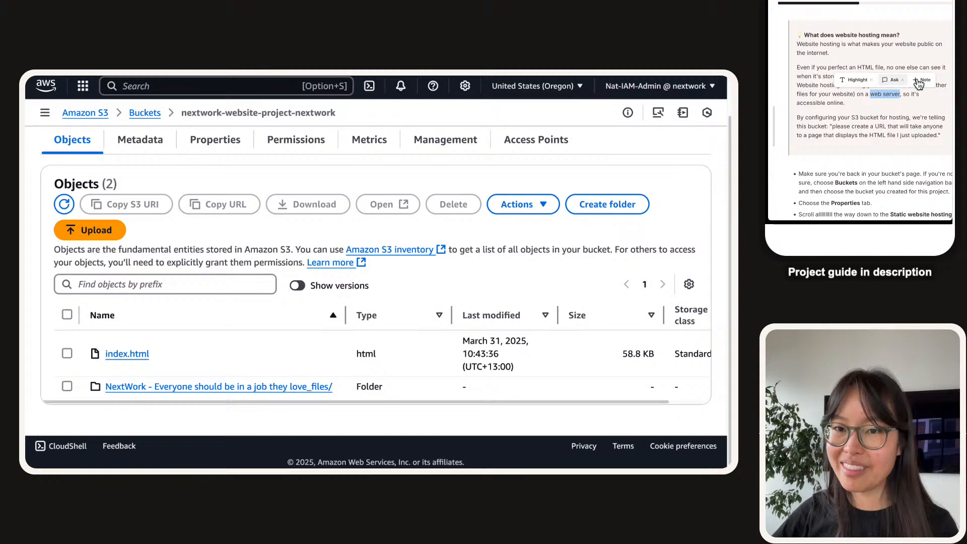
left_click(922, 80)
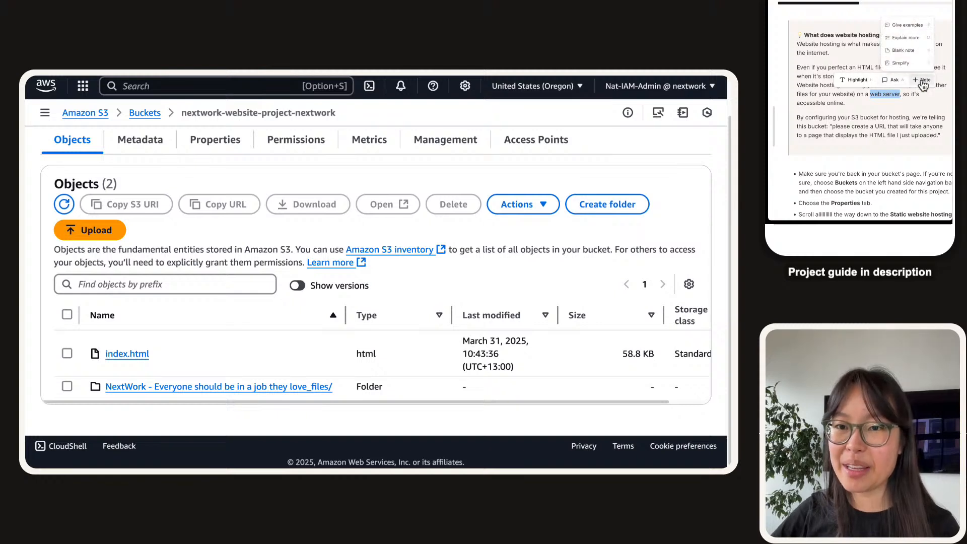
left_click(907, 38)
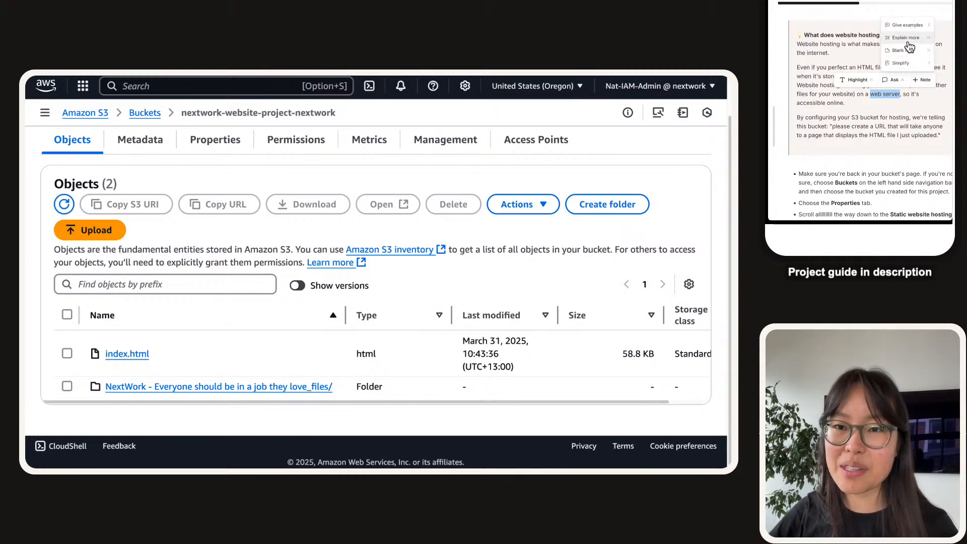
scroll(886, 89, "down", 1)
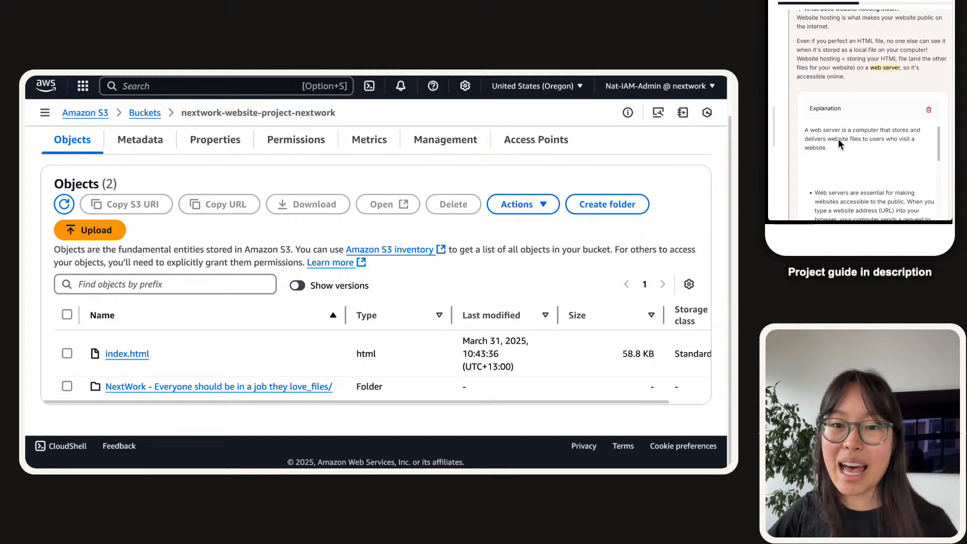
left_click_drag(806, 131, 863, 152)
left_click(861, 151)
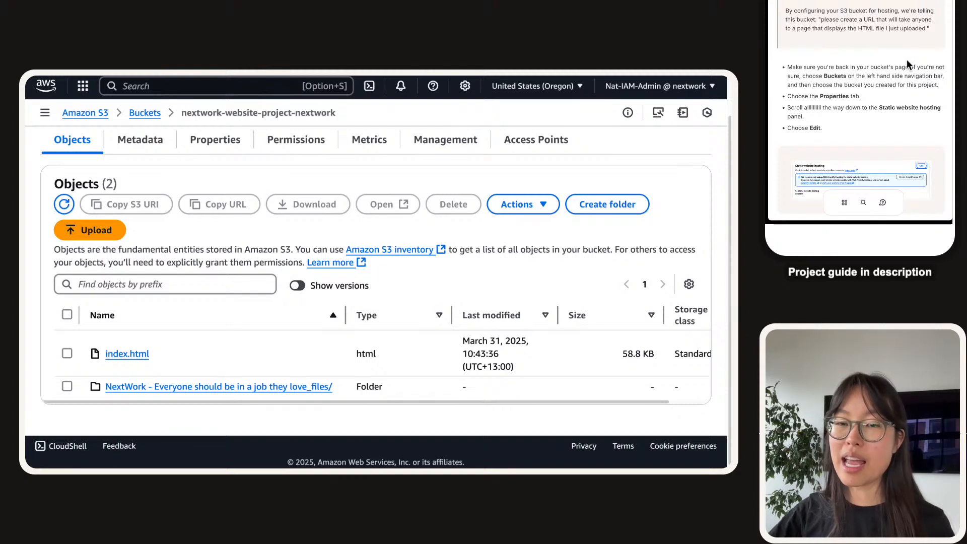
- Find Static website hosting in the properties of the nextwork-website-project-nextwork bucket and open its settings for editing
scroll(286, 229, "up", 1)
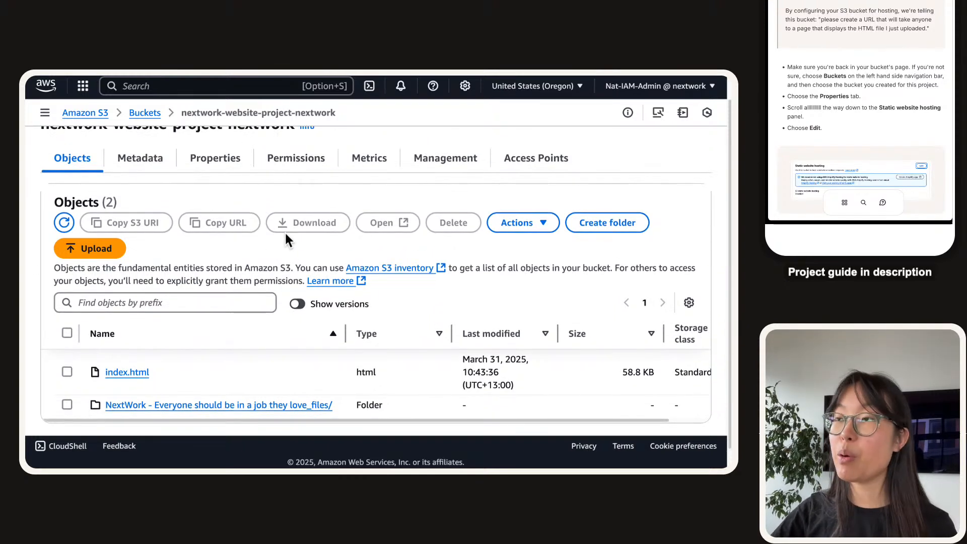
left_click(216, 154)
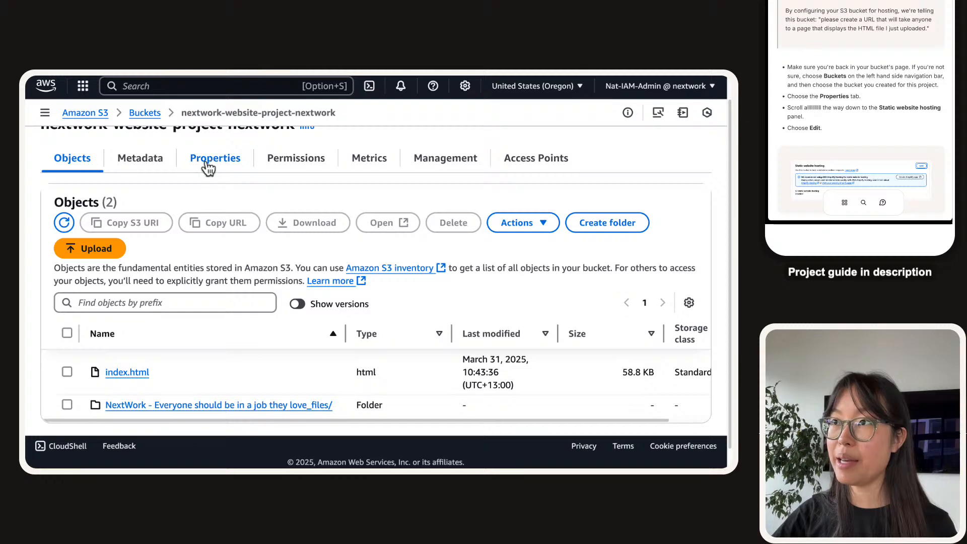
left_click(208, 166)
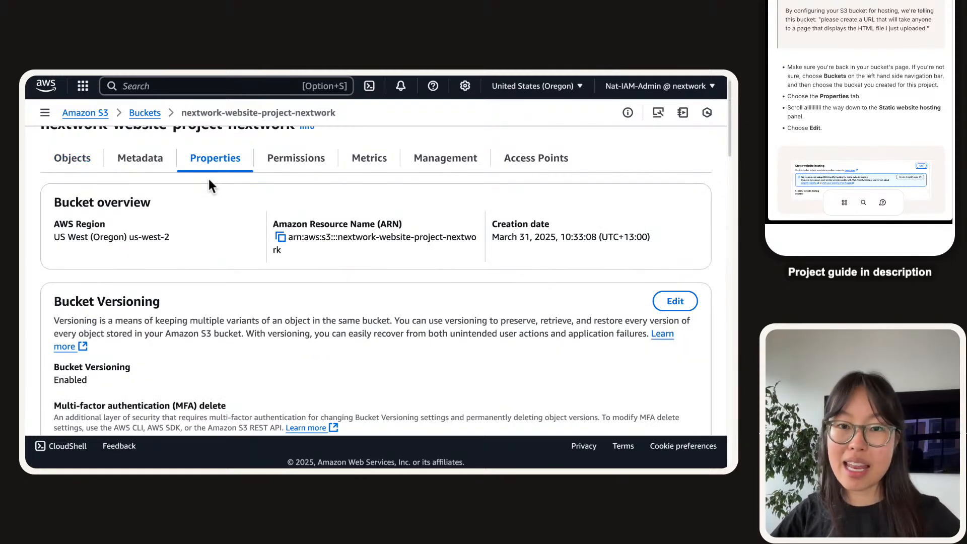
scroll(287, 304, "down", 15)
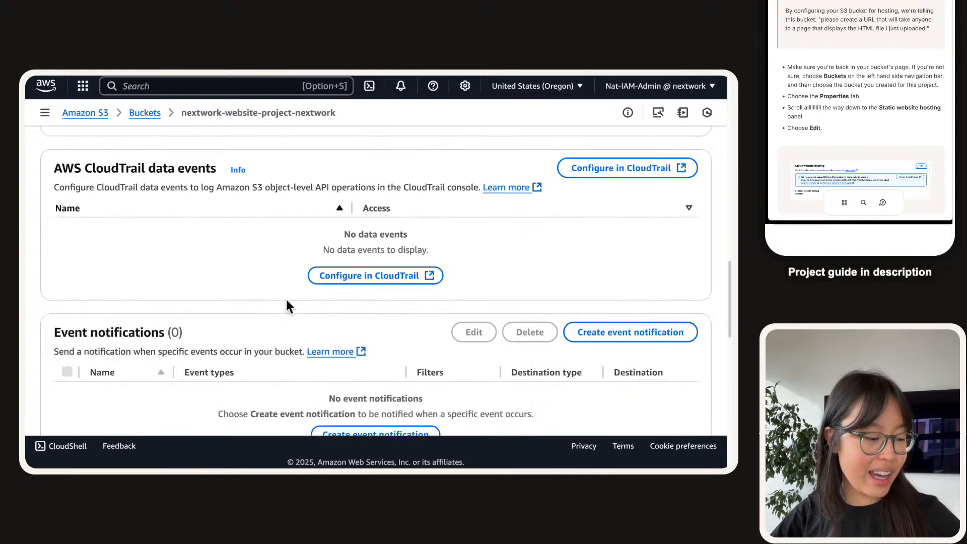
scroll(287, 301, "down", 10)
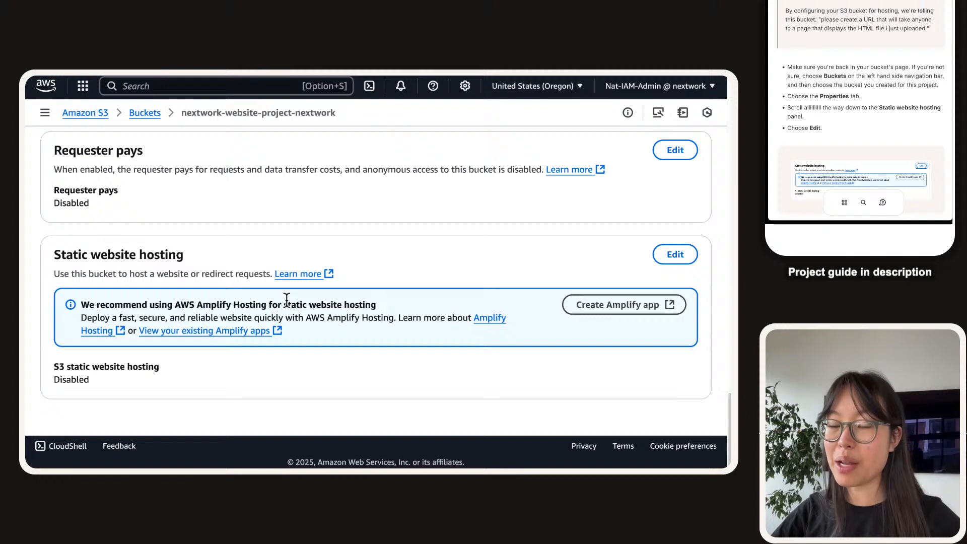
left_click(666, 256)
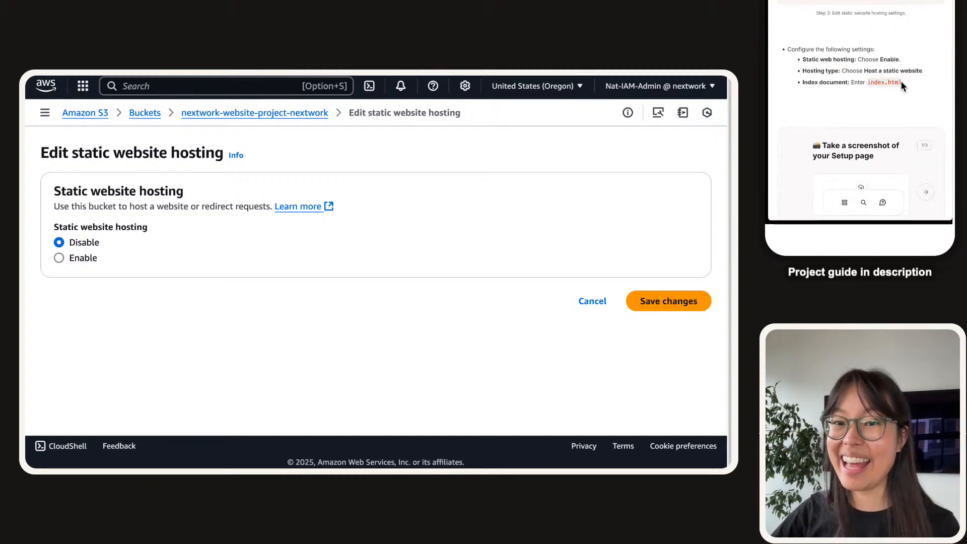
- Enable static website hosting with the hosting type Host a static website, and enter index.html as the index document
left_click(59, 256)
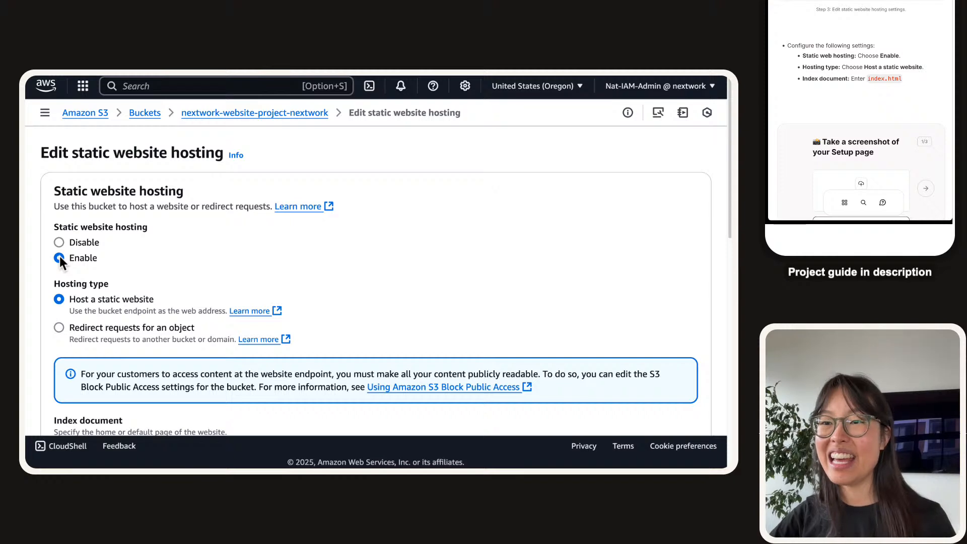
triple_click(120, 301)
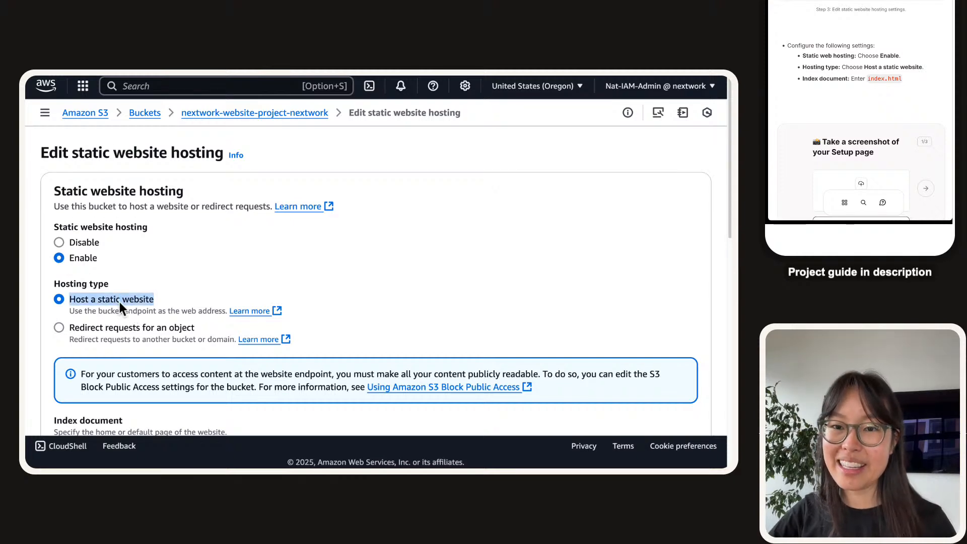
scroll(119, 301, "down", 2)
left_click(100, 385)
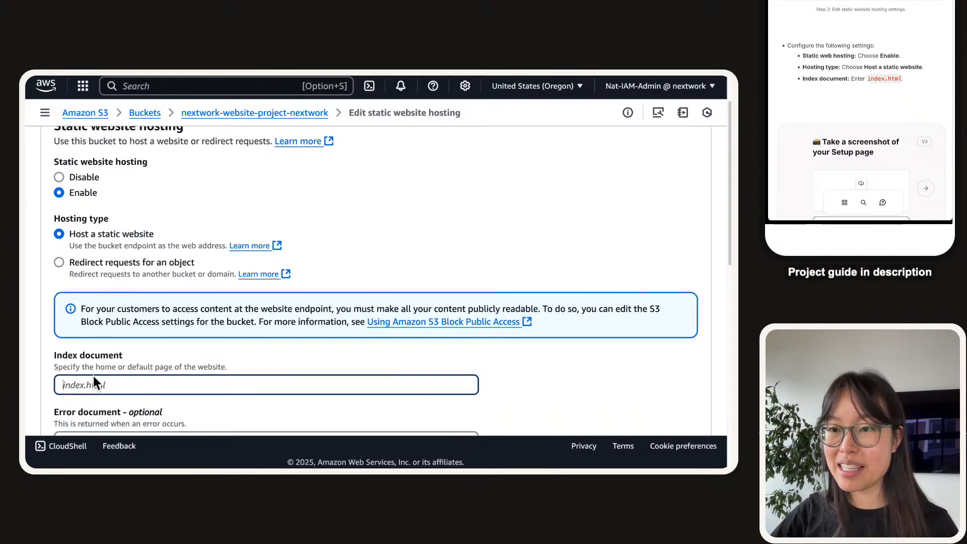
type("index.html")
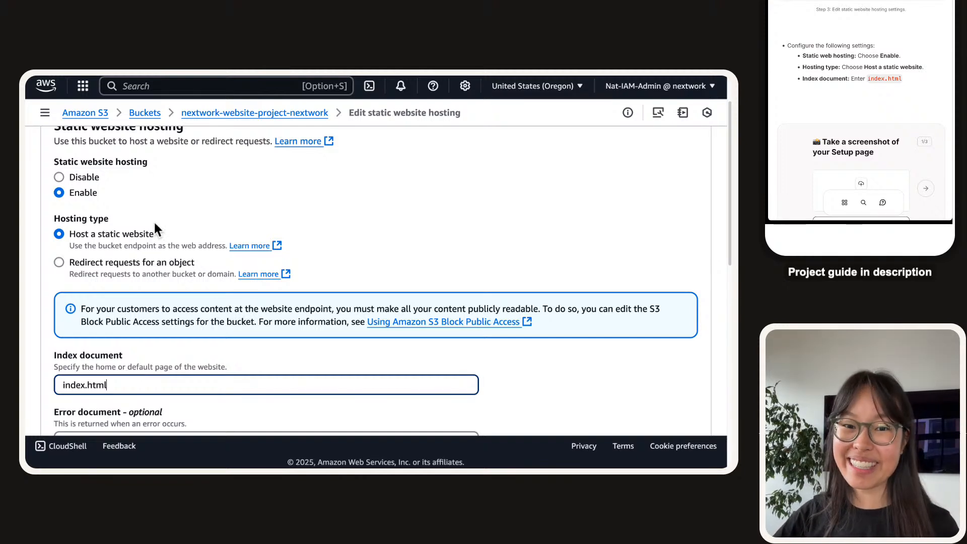
- Review the static website hosting form, checking the enable option, hosting type and index document against the guide's settings
scroll(107, 174, "up", 1)
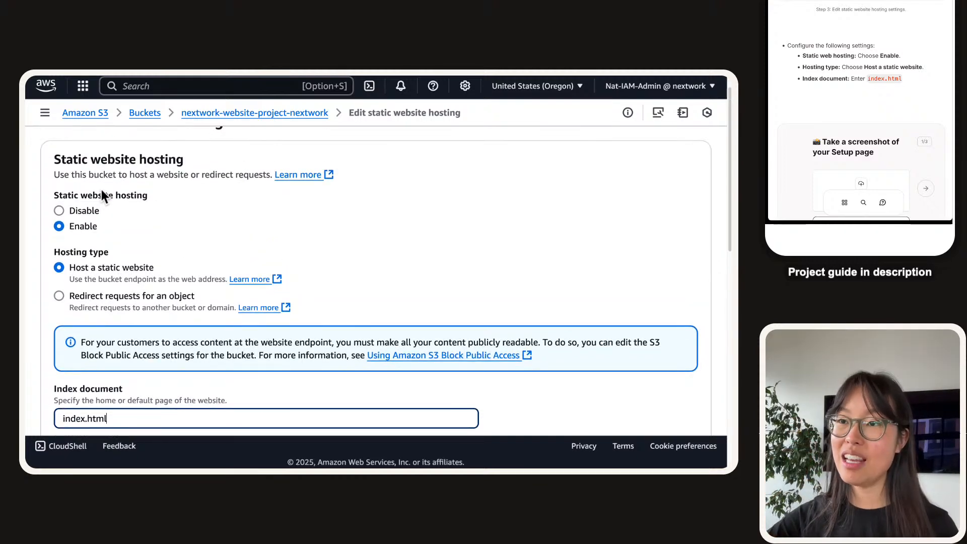
triple_click(96, 268)
scroll(96, 268, "down", 1)
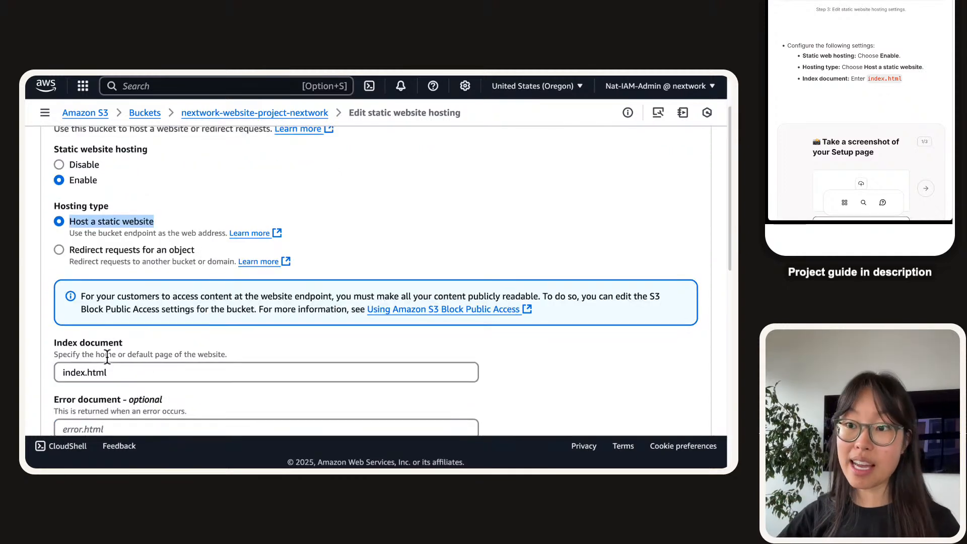
double_click(103, 372)
scroll(106, 367, "down", 1)
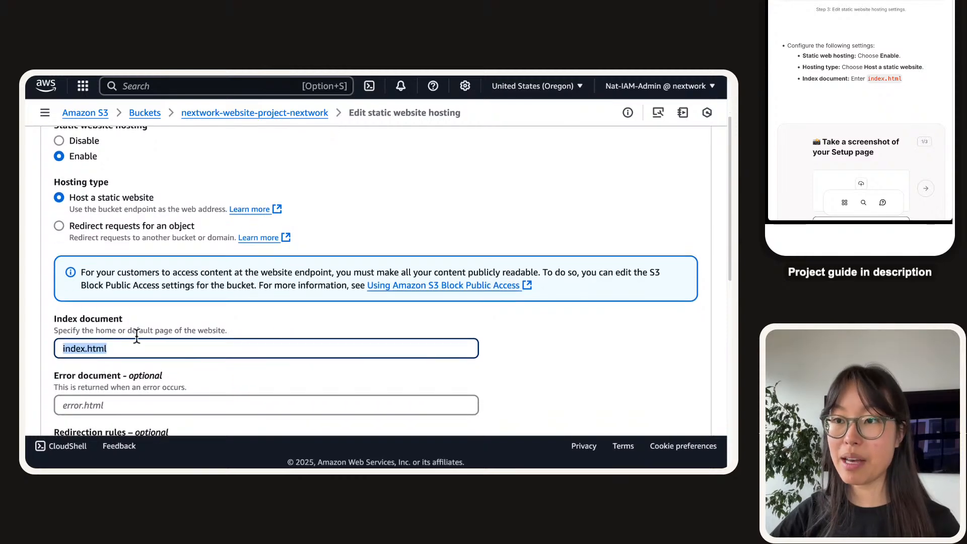
scroll(136, 333, "up", 1)
left_click(136, 330)
scroll(136, 330, "up", 3)
scroll(135, 325, "down", 2)
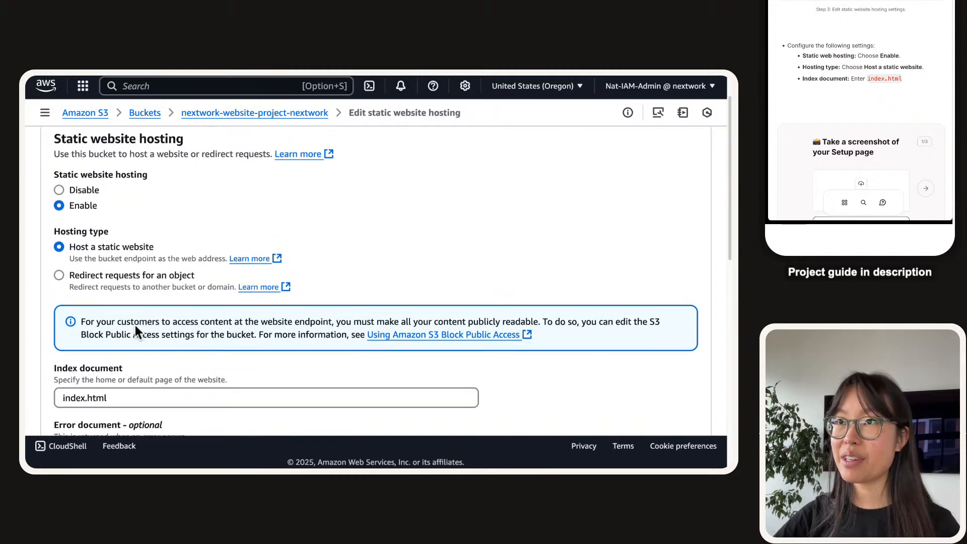
- Capture a screenshot of the static website hosting settings through the index document and add it to the guide's Setup page screenshot task
scroll(135, 325, "up", 1)
key("super+shift+4")
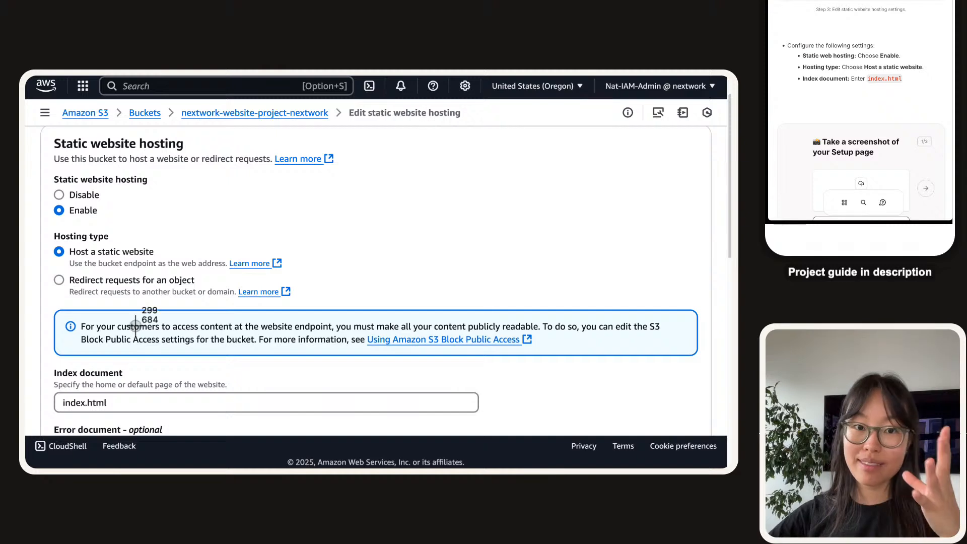
left_click_drag(44, 129, 406, 414)
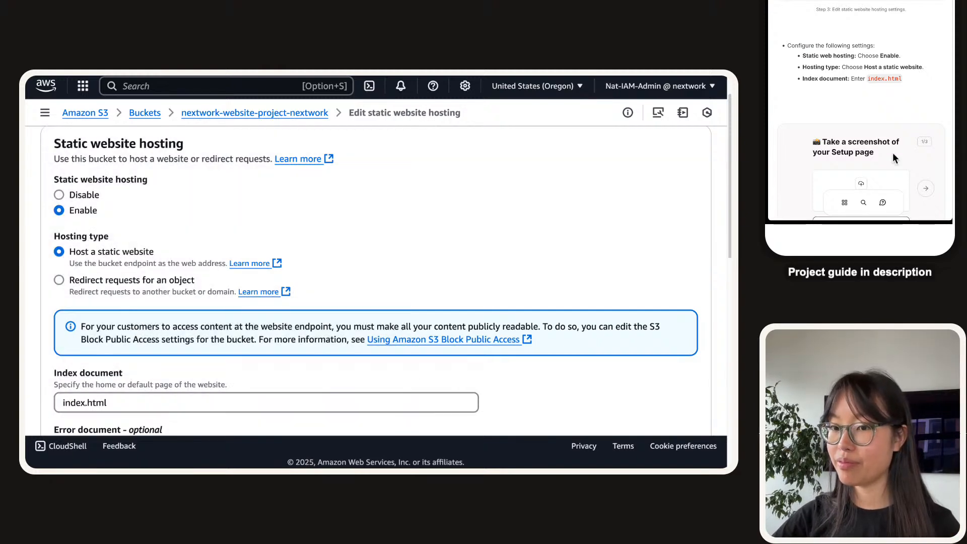
left_click_drag(930, 208, 868, 166)
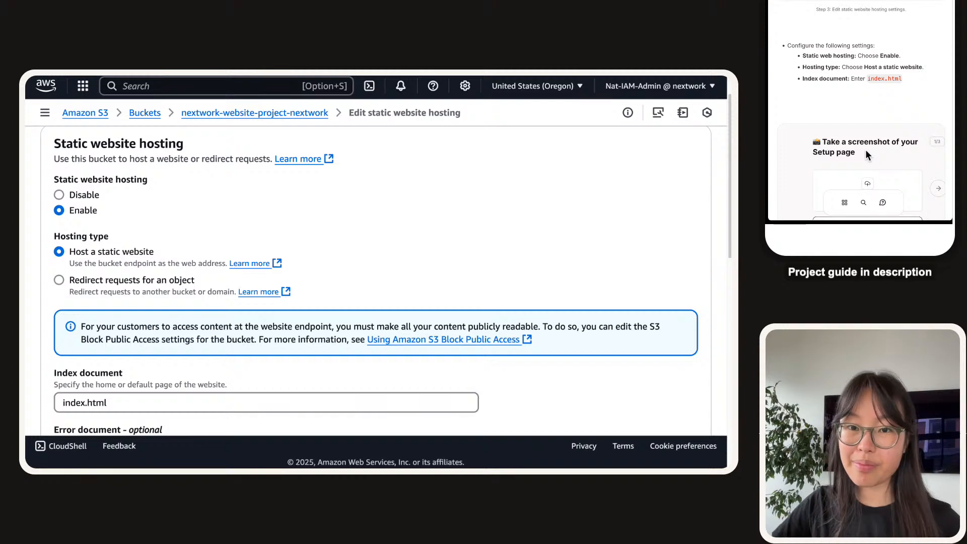
- In the guide's question on what website hosting means, begin the answer "Website hosting means putting our website files on a web server,"
scroll(865, 93, "down", 3)
left_click(932, 72)
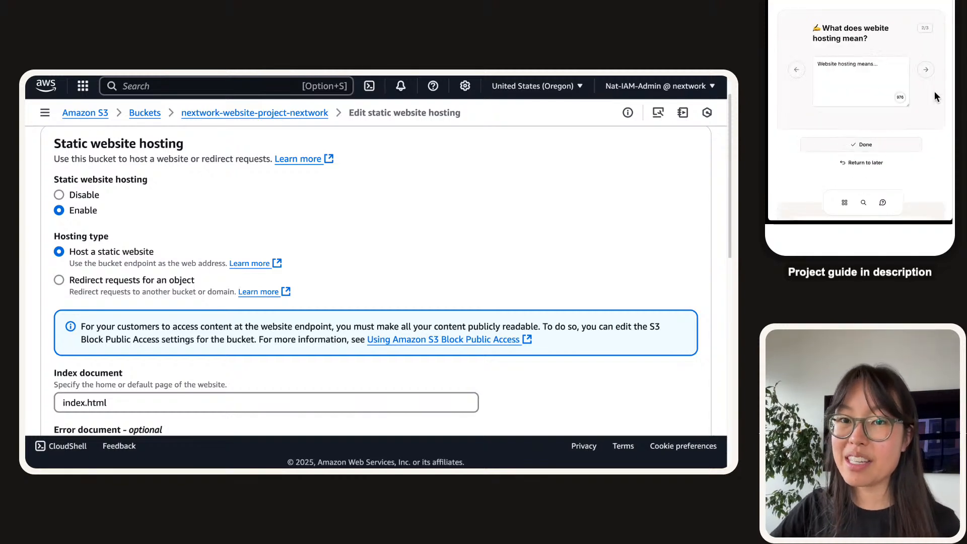
left_click(876, 90)
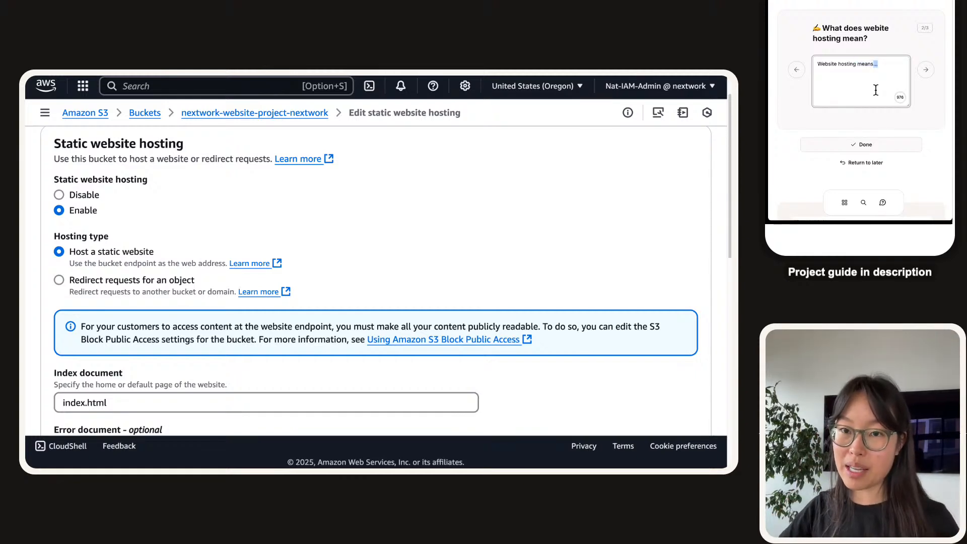
key("BackSpace")
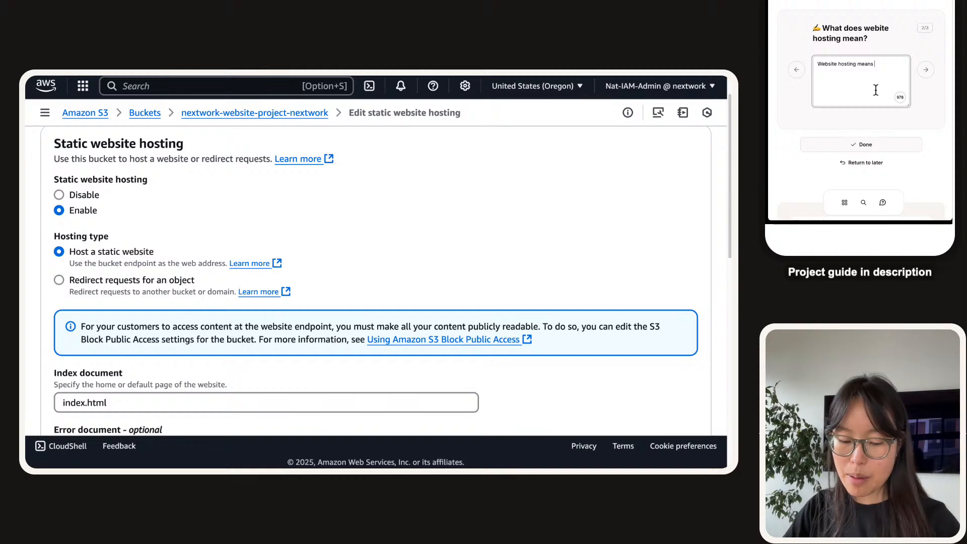
type("putting our website")
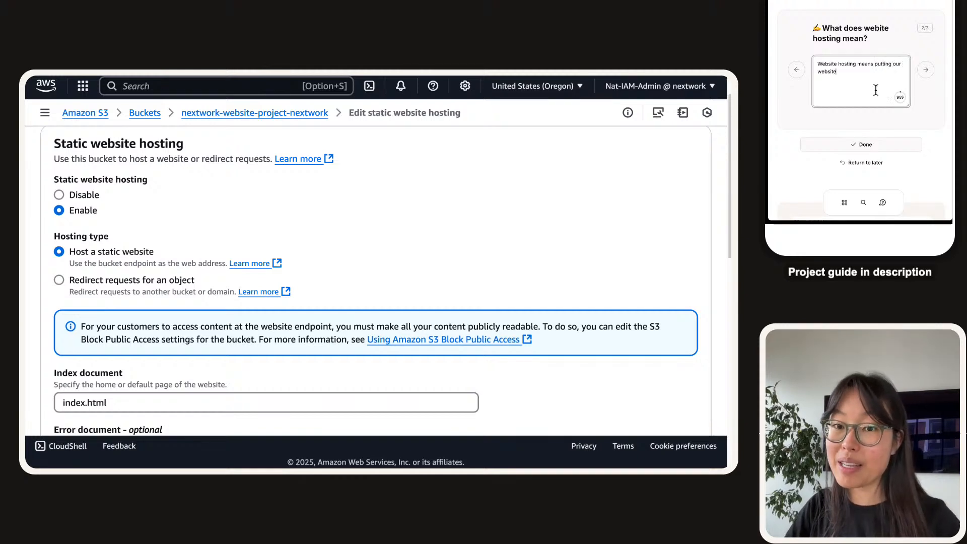
type(" files on a webss")
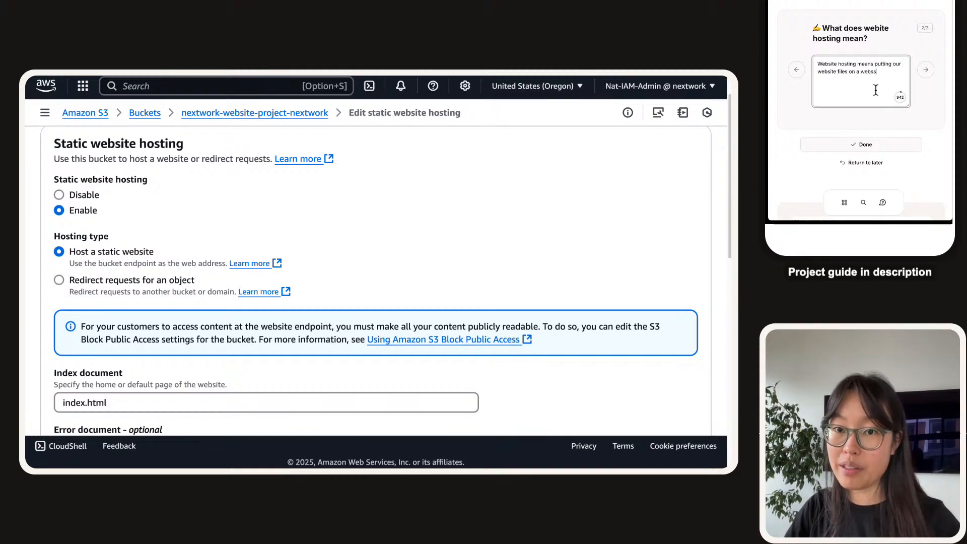
key("BackSpace")
type("server")
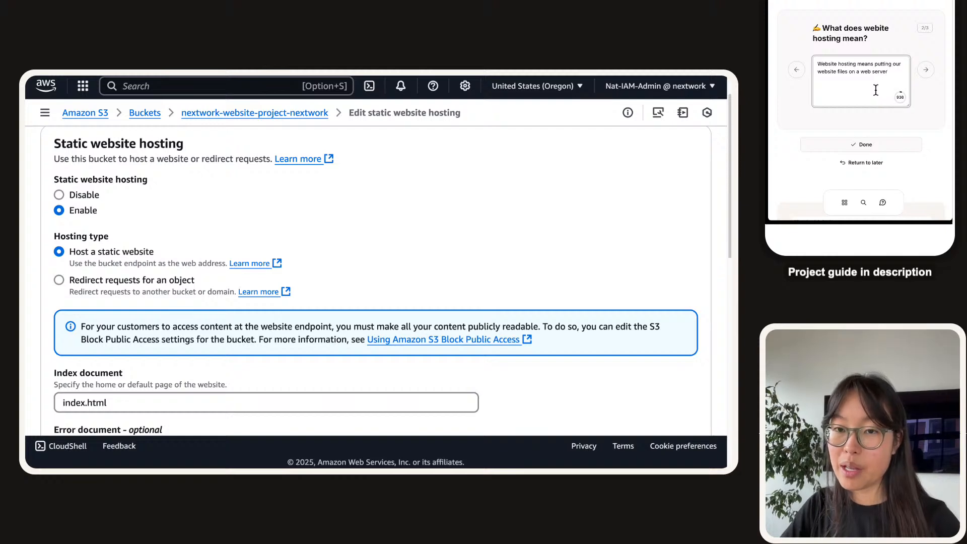
type(", ")
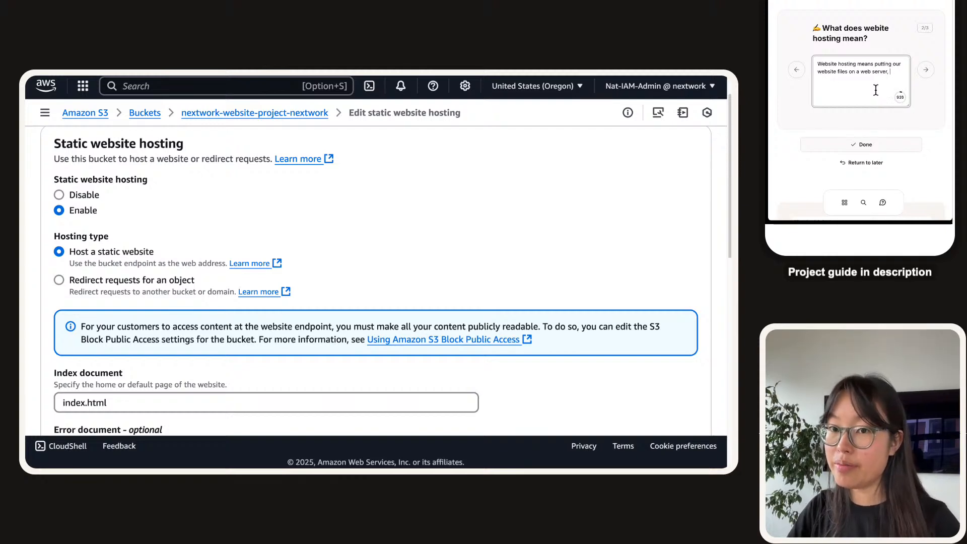
- Complete the website hosting answer with "which is a special computer designed to turn the files into a website page that people can visit!"
type("which is a specia")
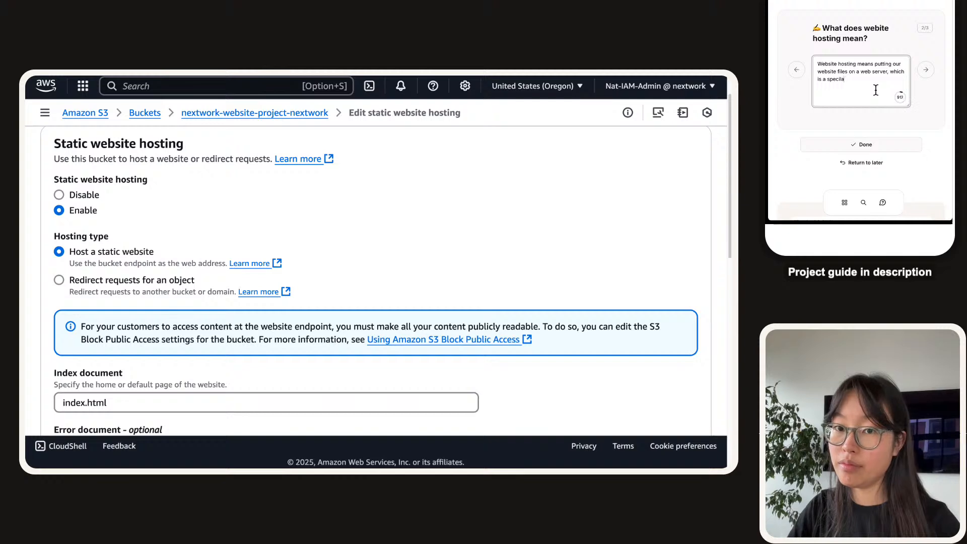
type("l computer desi")
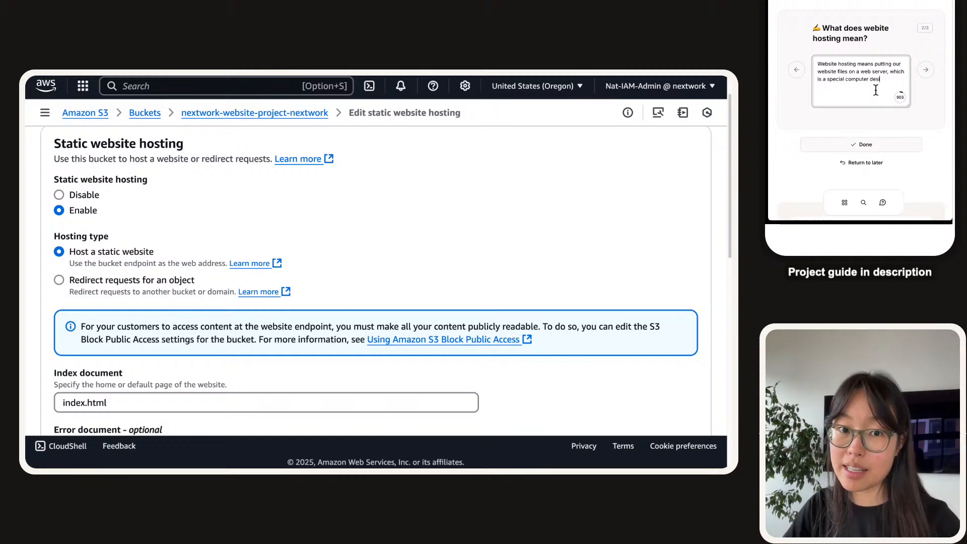
type("gned to ")
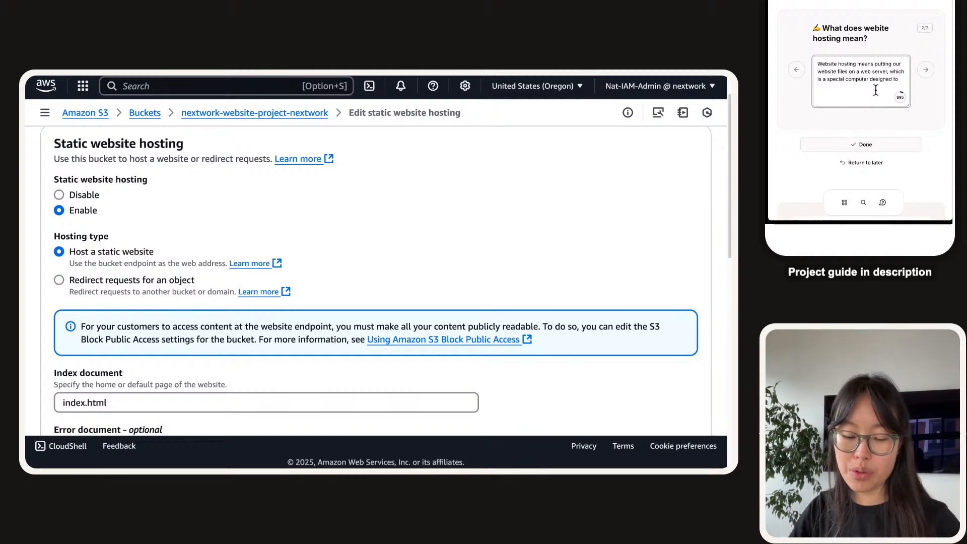
type("turn our websit")
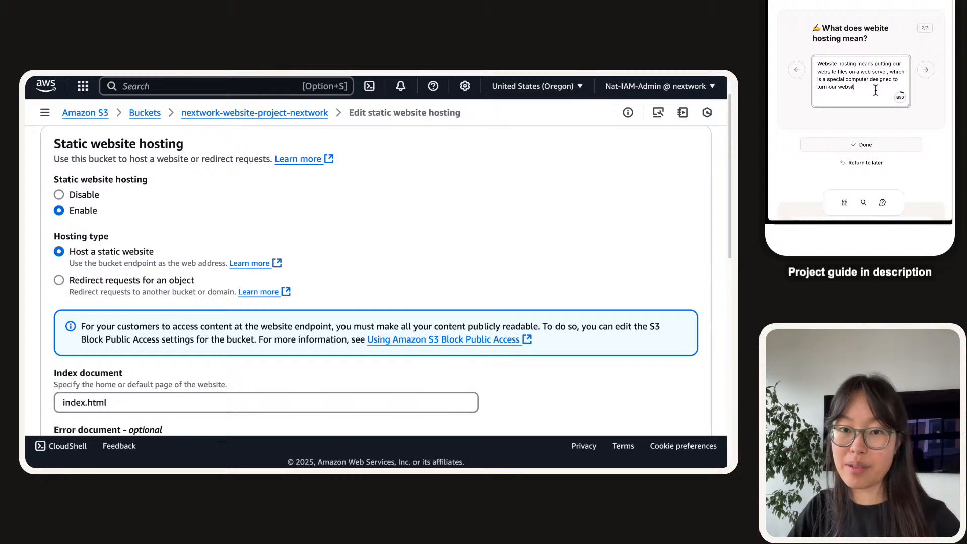
key("BackSpace")
key("BackSpace")
key("BackSpace")
key("BackSpace")
key("BackSpace")
key("BackSpace")
key("BackSpace")
key("BackSpace")
key("BackSpace")
key("BackSpace")
type("the files")
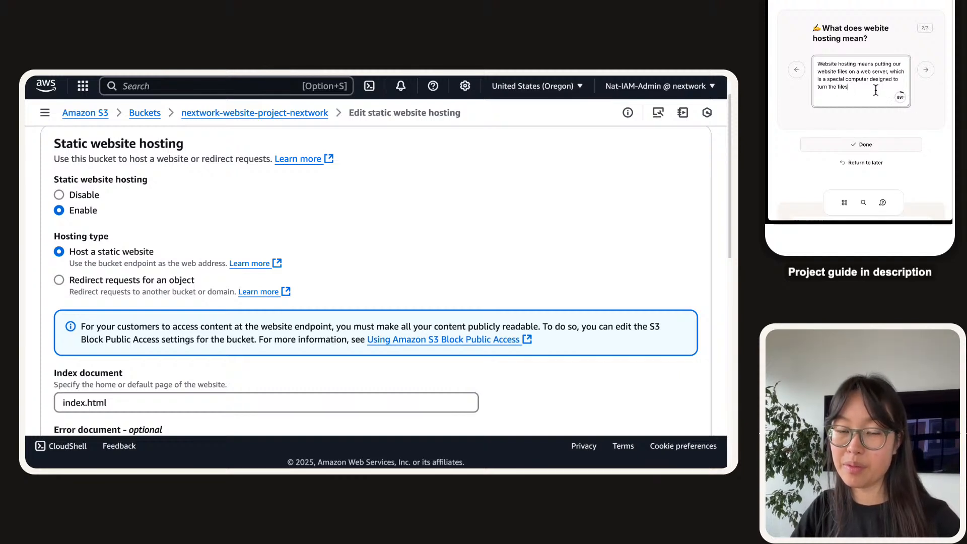
type(" into a website pa")
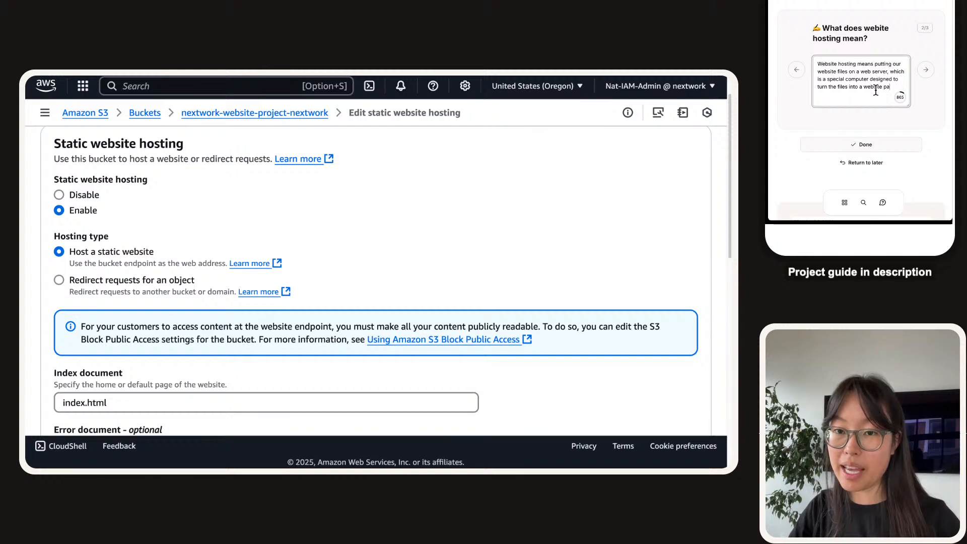
type("ge that peop")
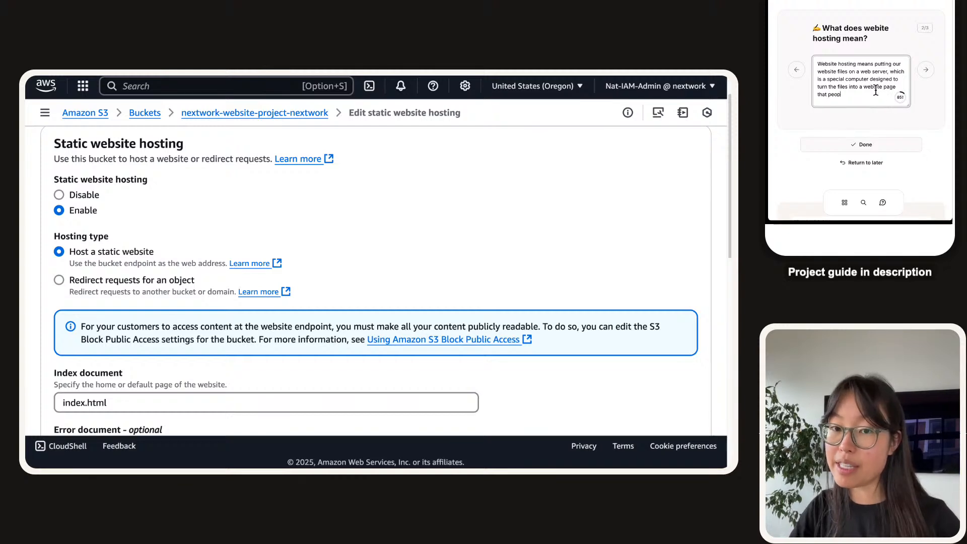
type("le can visit!")
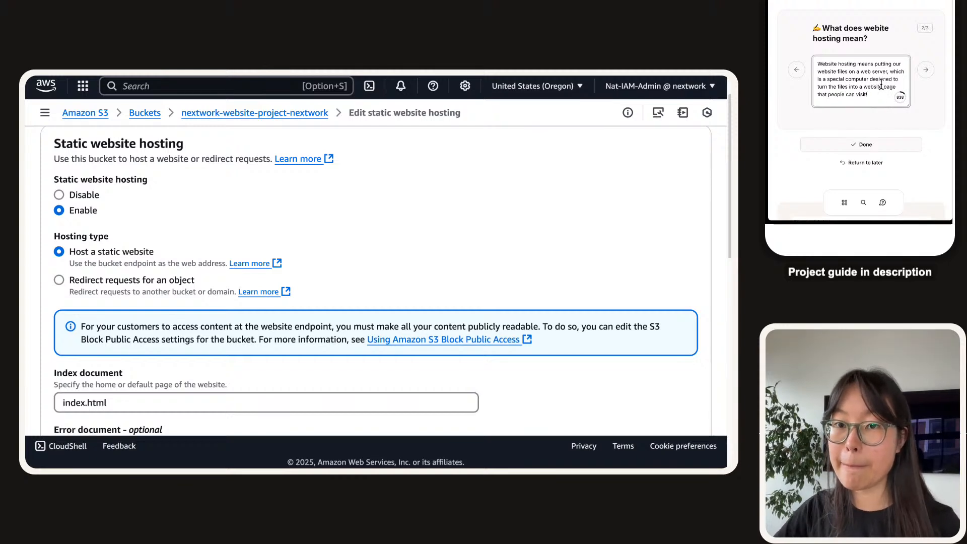
- Begin the answer on enabling website hosting: "To enable website hosting with our S3 bucket, we went into the Properties tab of our bucket,"
left_click(931, 69)
left_click(878, 79)
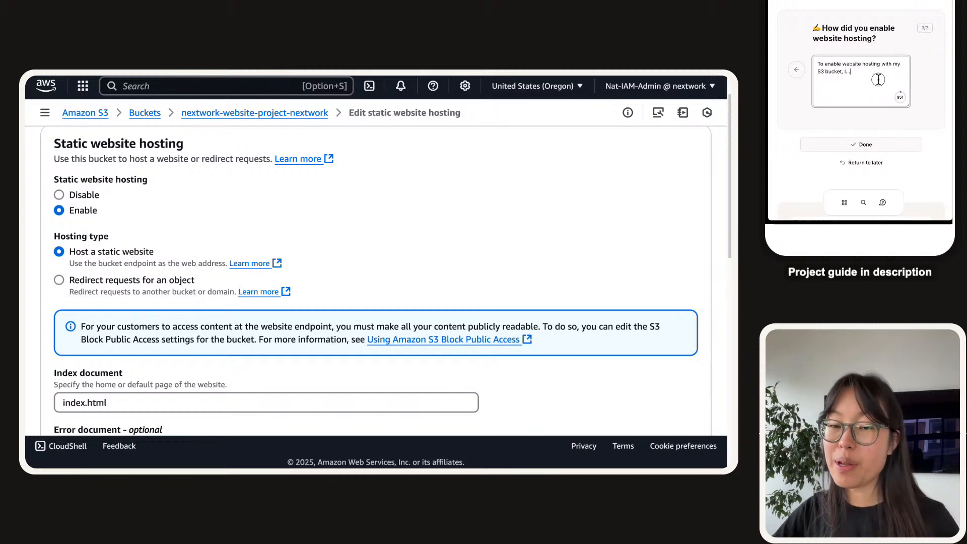
double_click(898, 65)
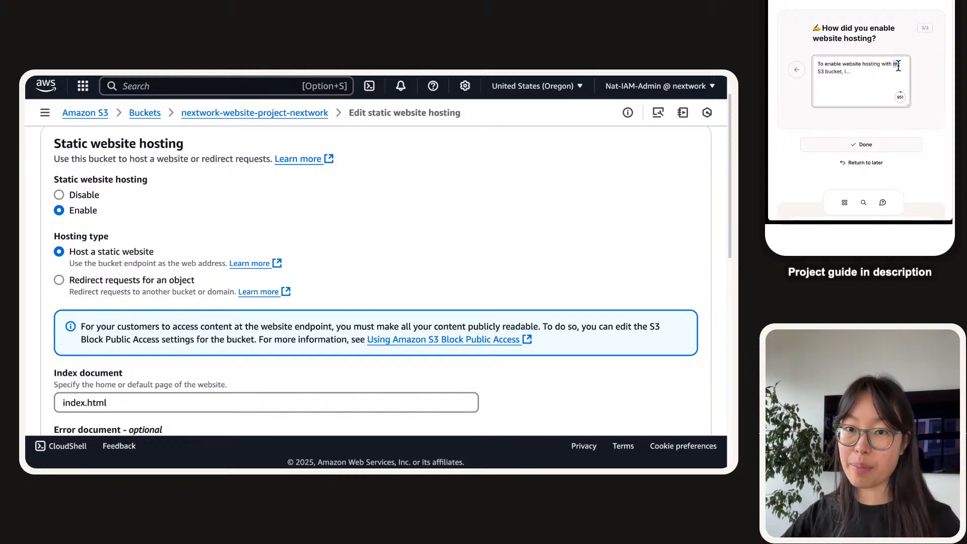
type("our")
key("Down")
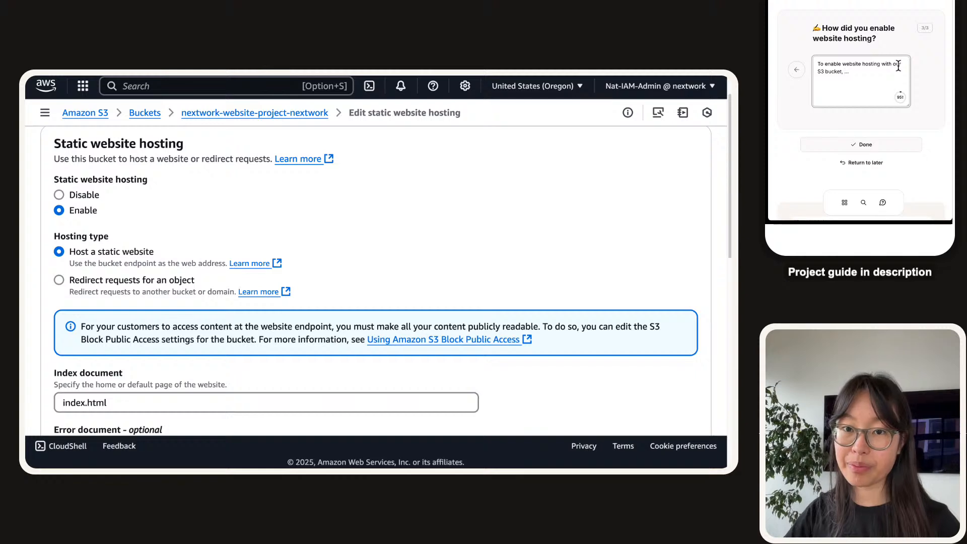
type("we")
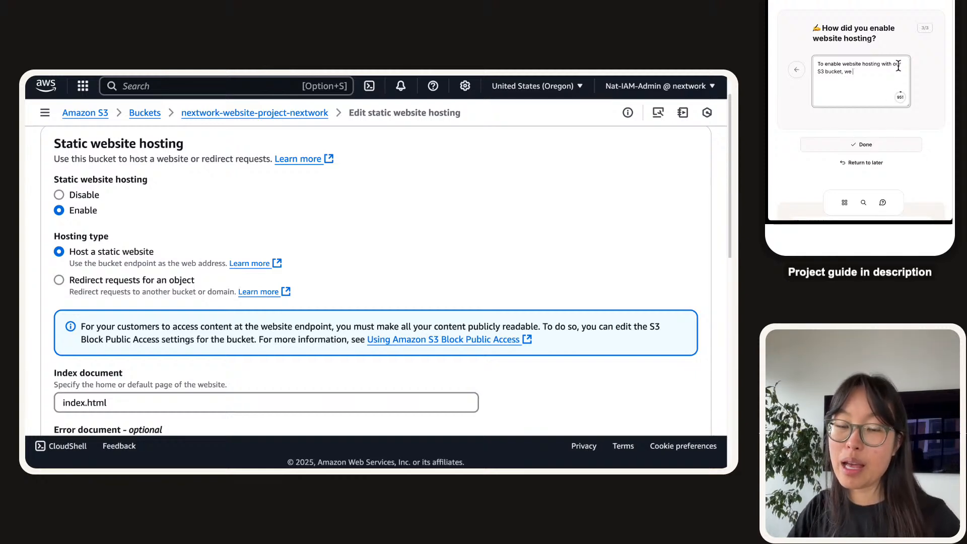
type(" went into the")
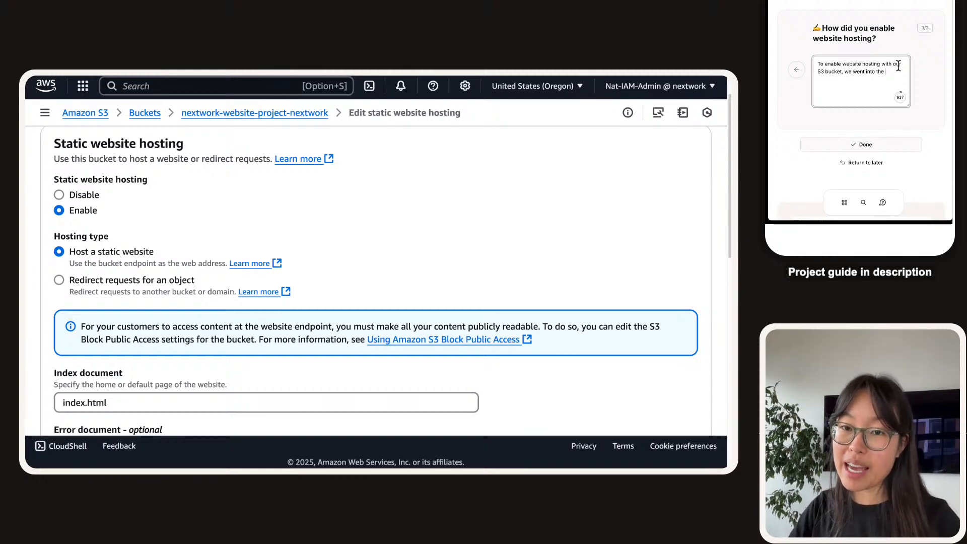
type(" Properties tab of o")
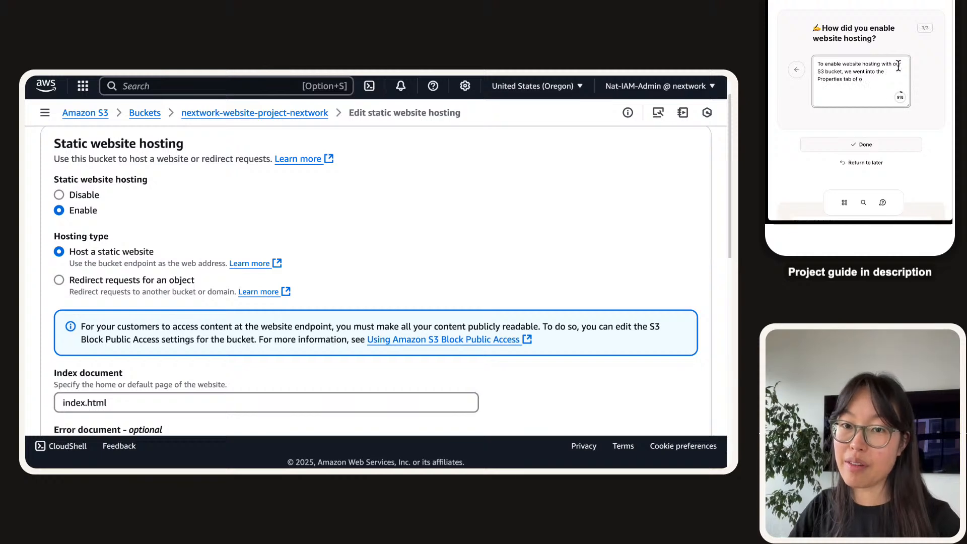
type("ur bucket, ")
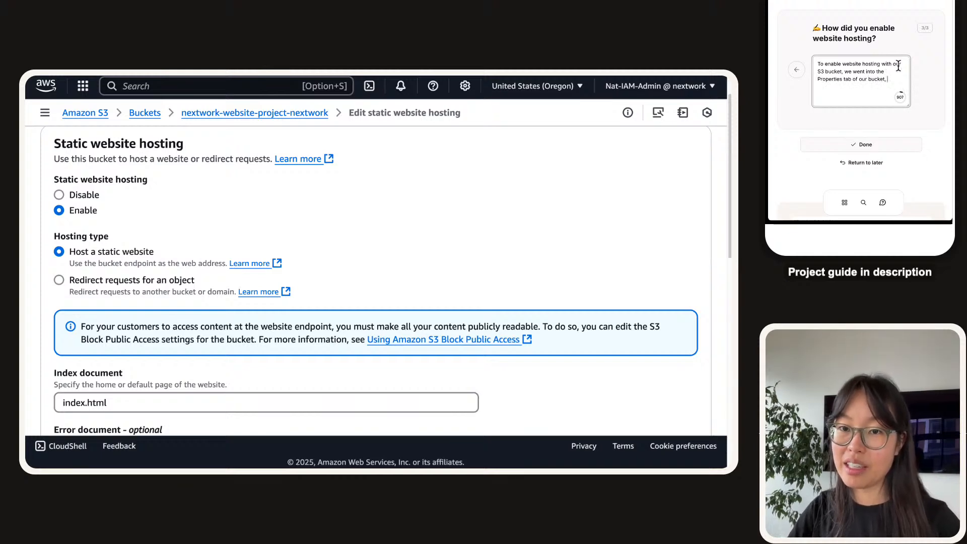
- Continue the answer with "enabled static website hosting and we also labelled "index.html" as our index document"
type("enabled static websit")
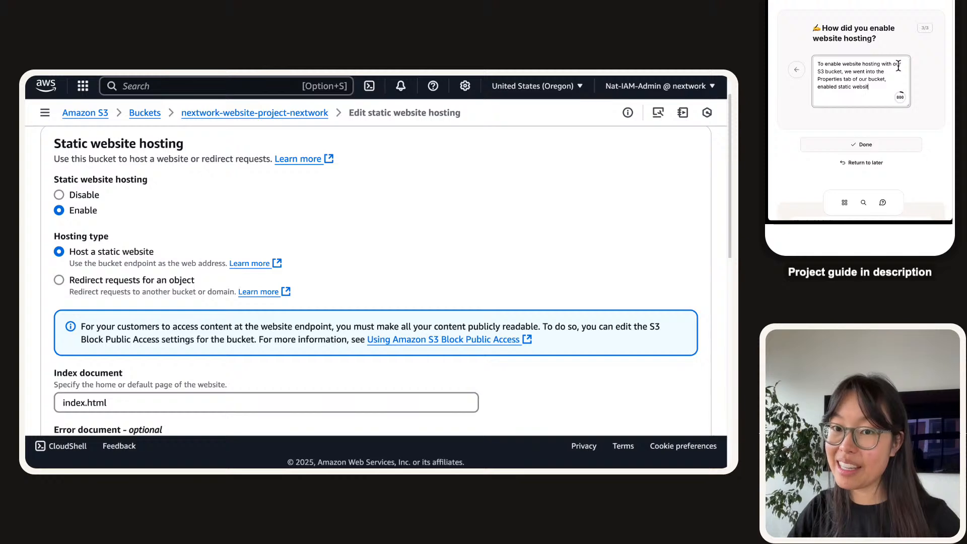
type("e hosting and w")
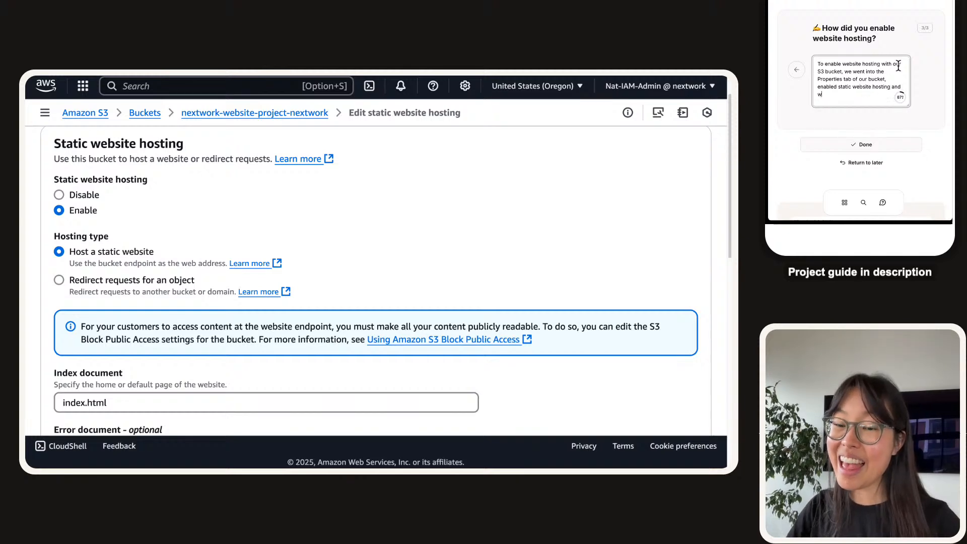
type("e also labelled \"in")
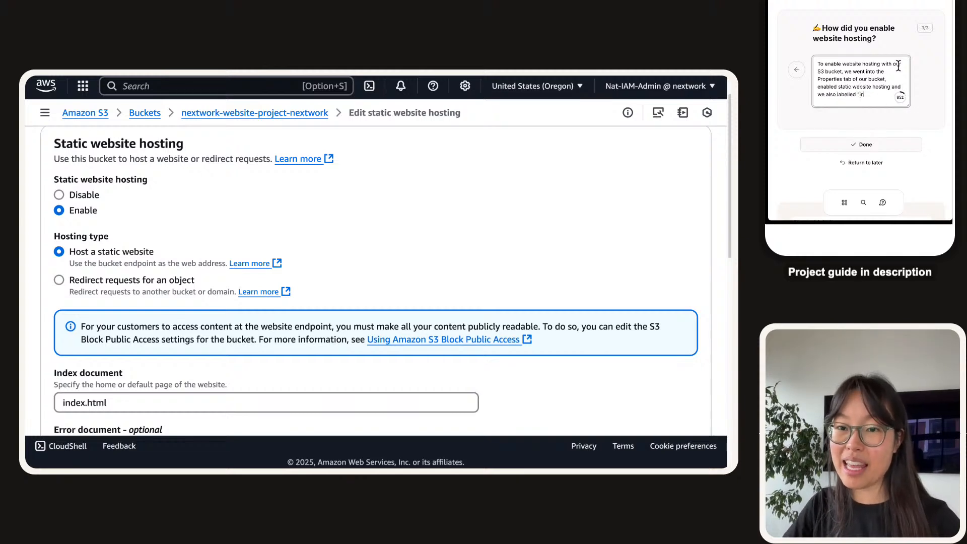
type("dex.html\" as")
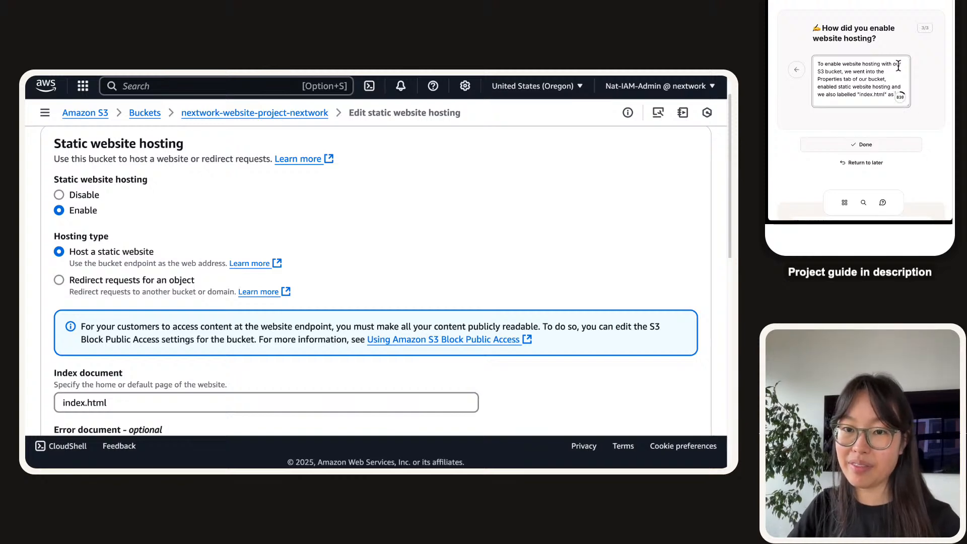
type(" our index document")
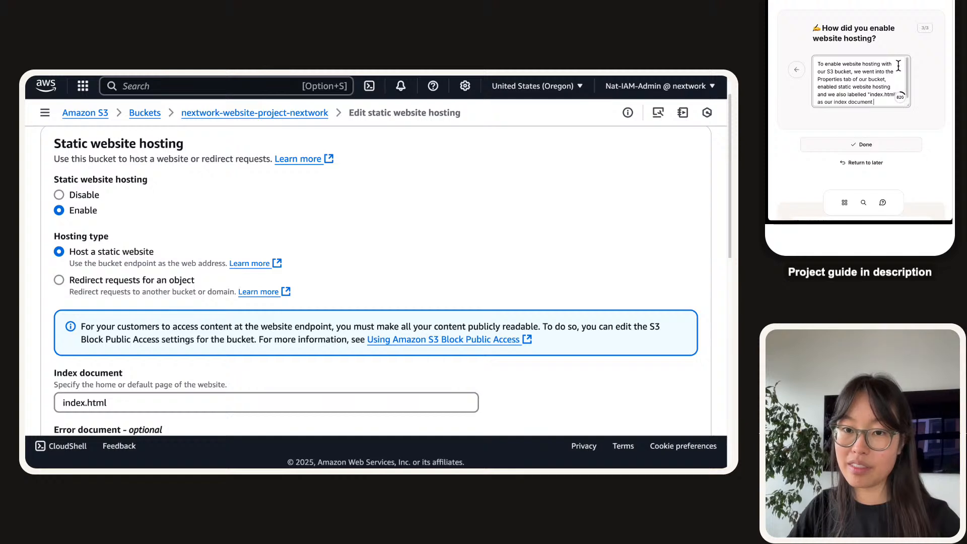
- Finish the answer with "i.e. this is the document that we're trying to host." and mark the guide task as done
type(" i.e. this is the doc")
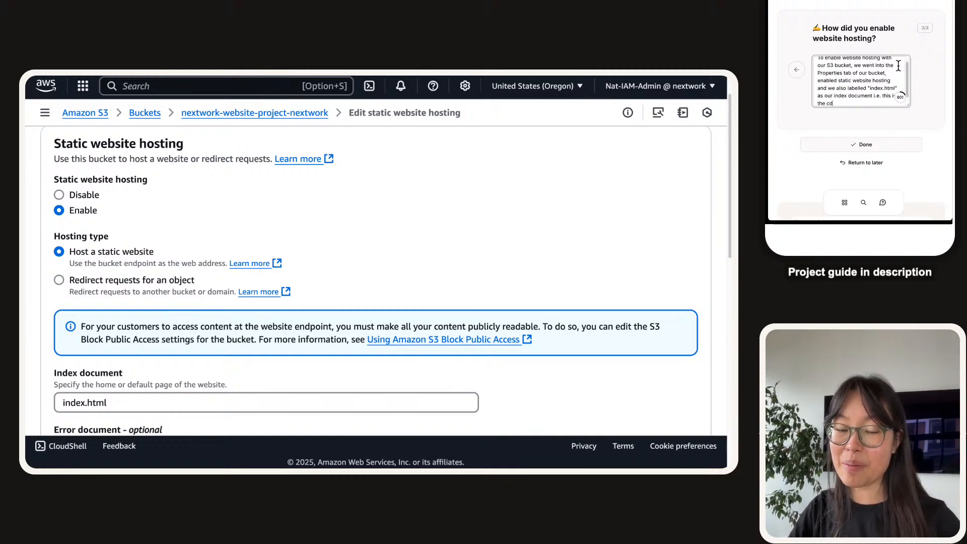
type("ument that we're")
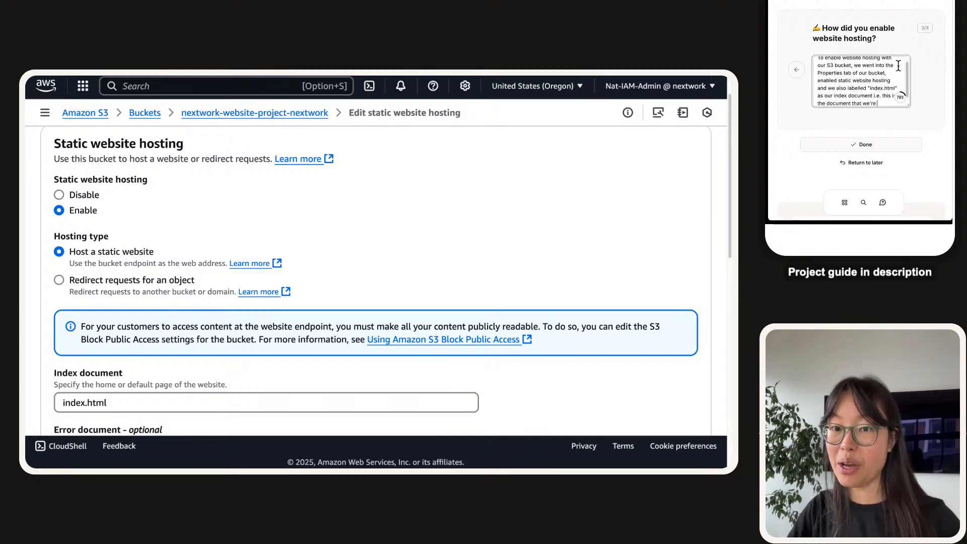
type(" trying to host.")
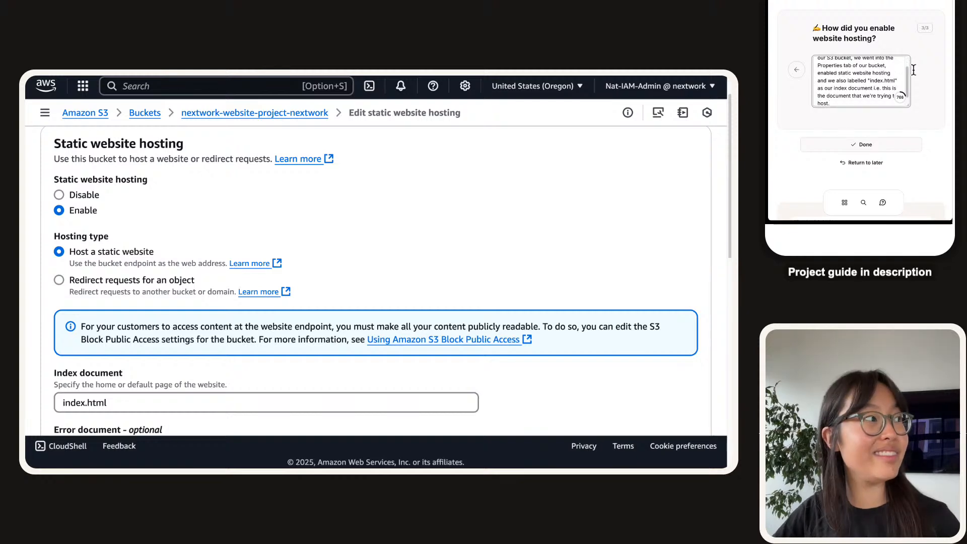
left_click(865, 145)
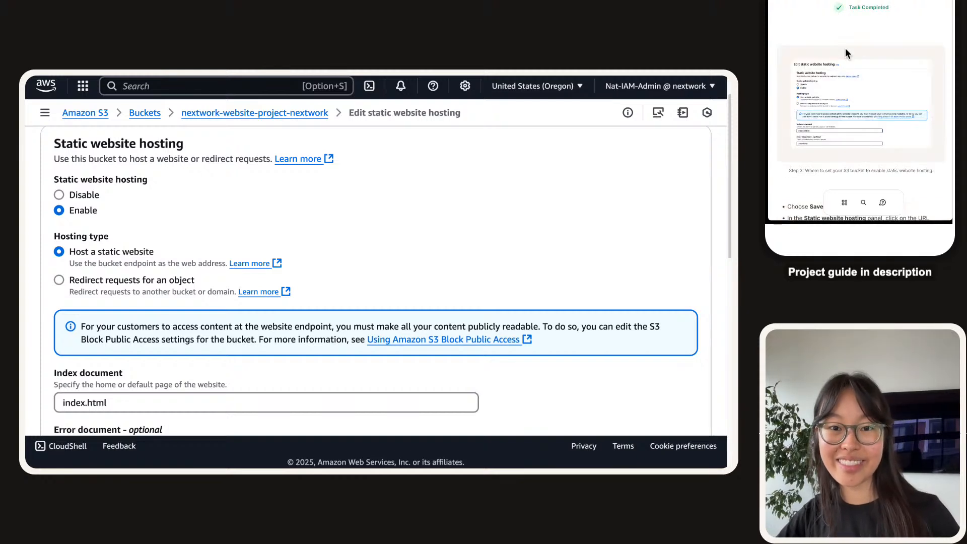
scroll(857, 41, "down", 2)
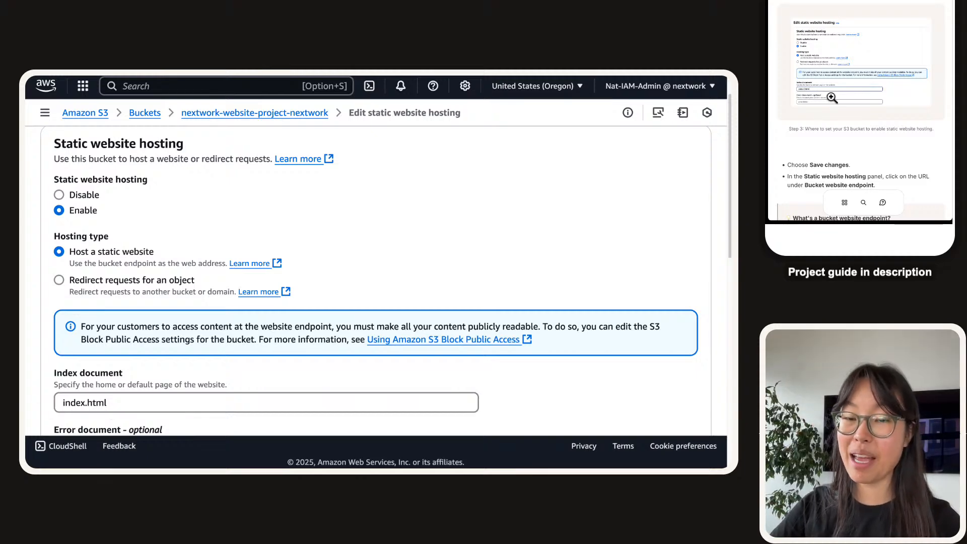
- Save the static website hosting settings, dismiss the notification and bring up the bucket's Static website hosting section
scroll(204, 311, "down", 8)
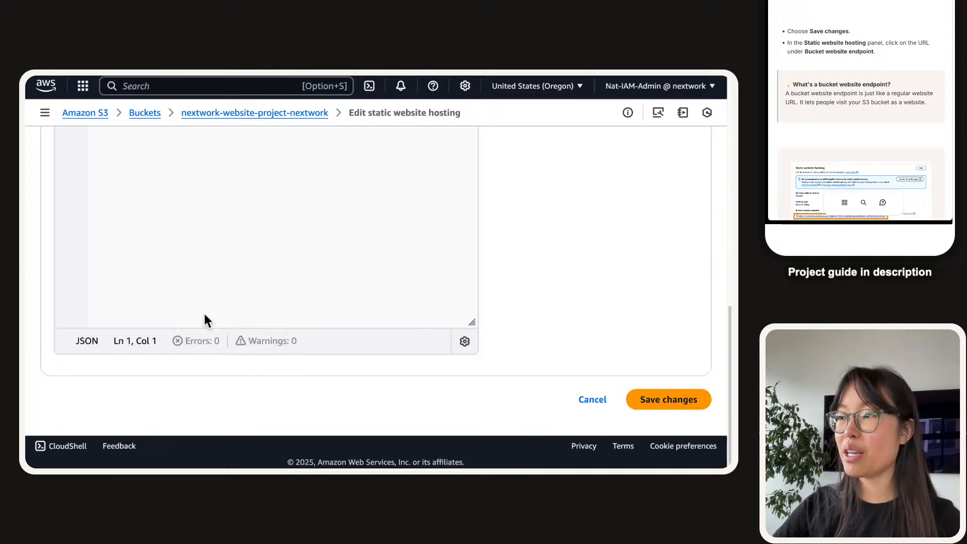
left_click(693, 402)
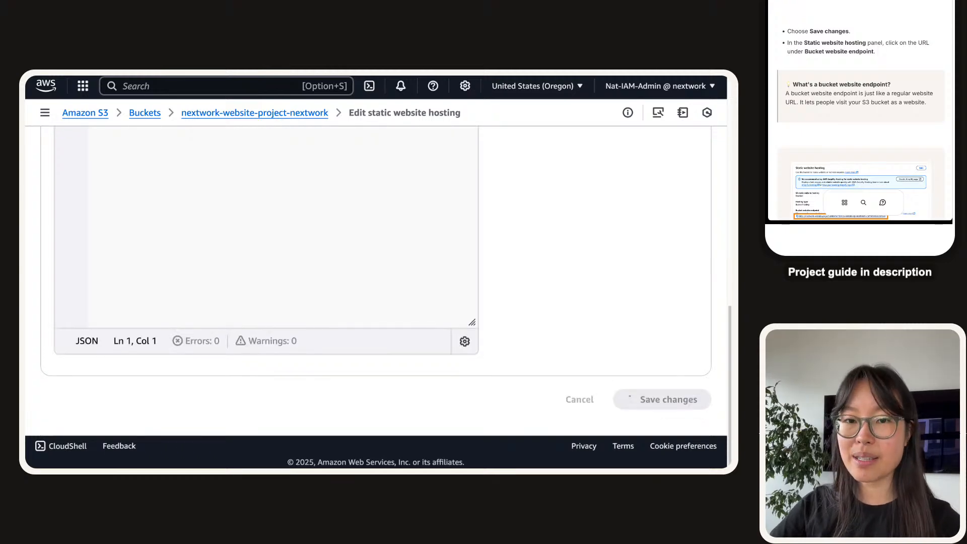
scroll(194, 321, "down", 5)
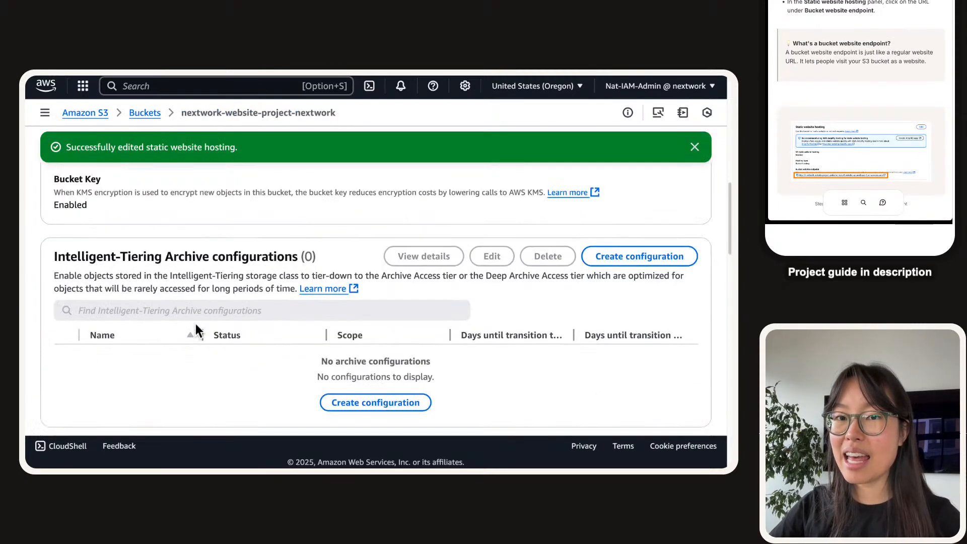
scroll(186, 321, "up", 2)
scroll(184, 321, "down", 15)
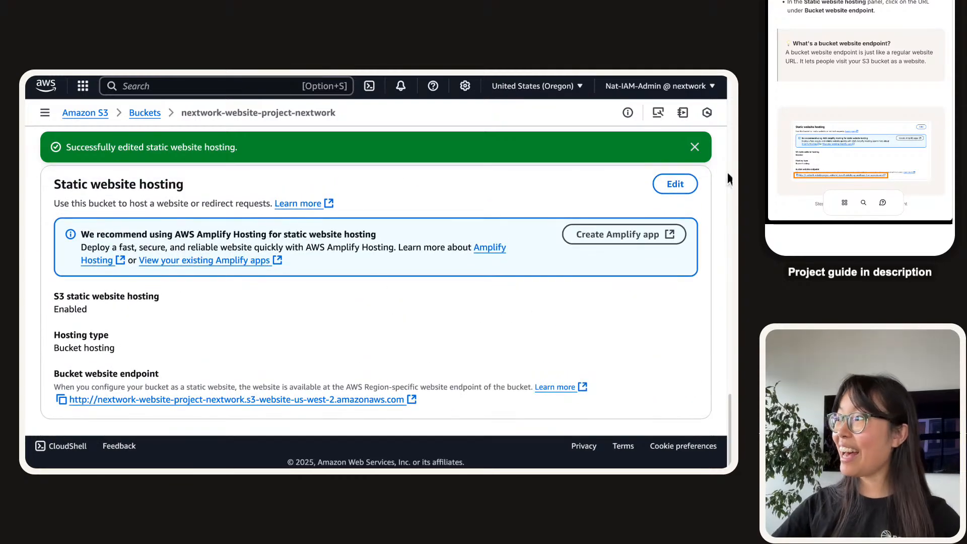
left_click(695, 146)
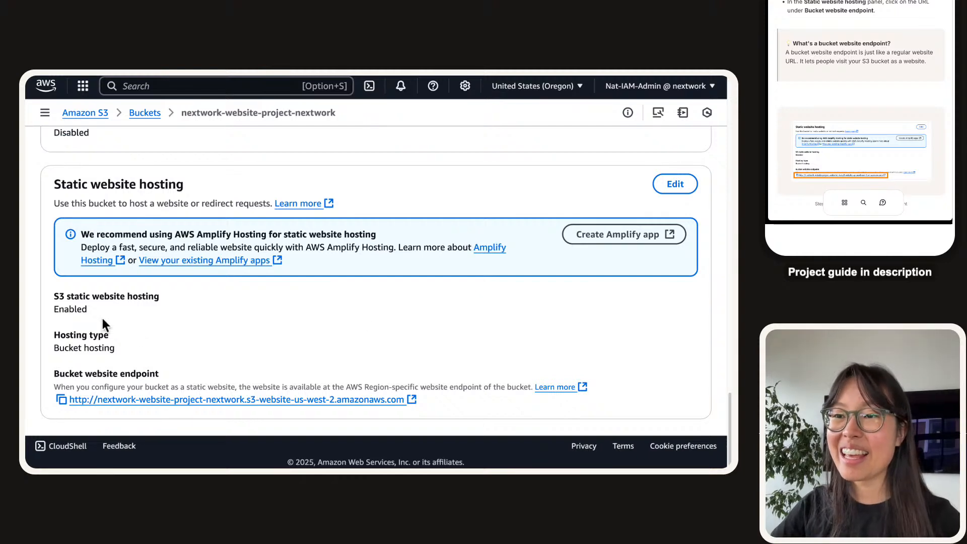
- Check the bucket's hosting status and hosting type, and open its bucket website endpoint URL
double_click(73, 311)
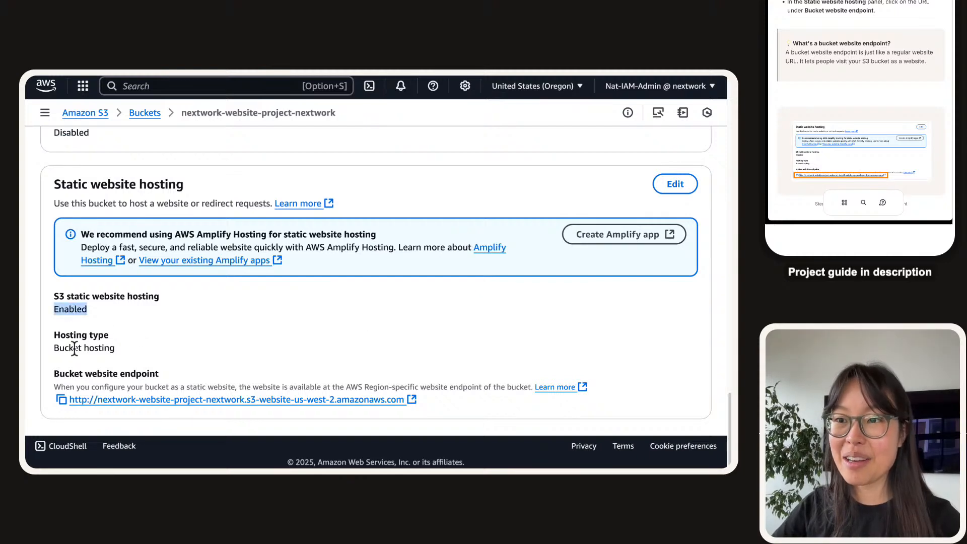
triple_click(75, 347)
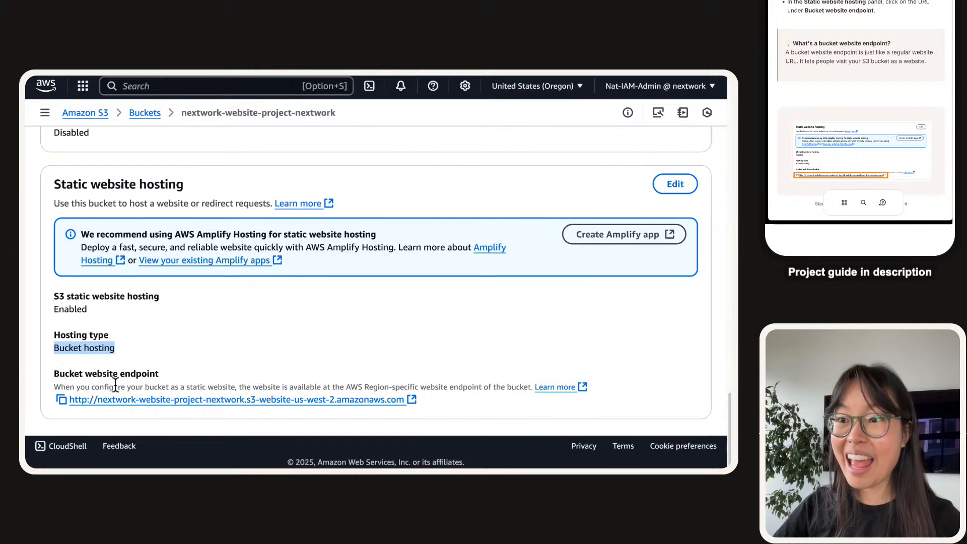
triple_click(117, 374)
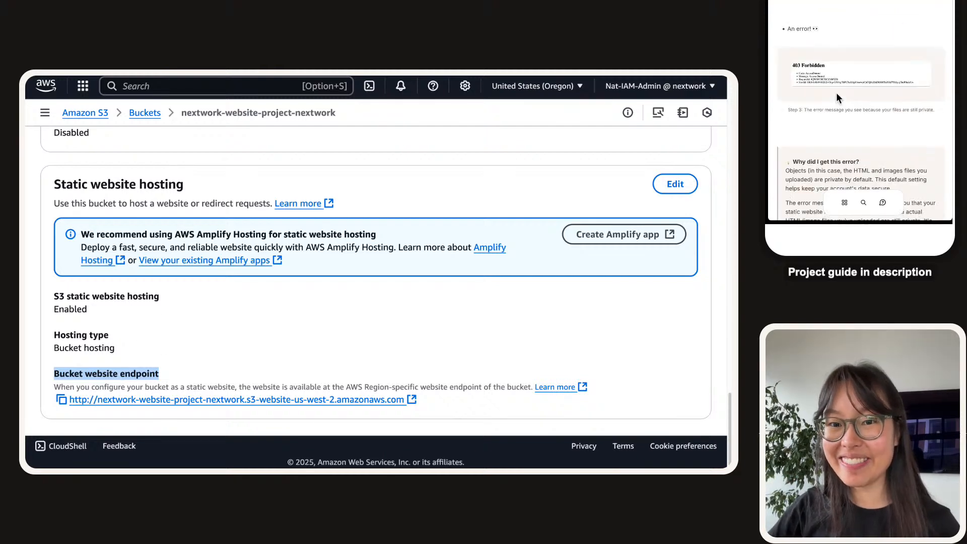
left_click(177, 412)
left_click(185, 400)
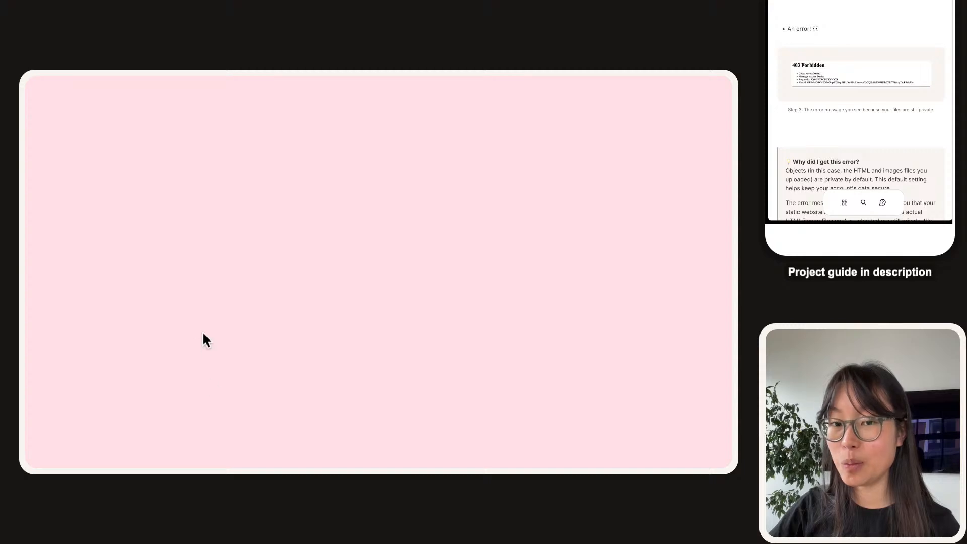
left_click(201, 299)
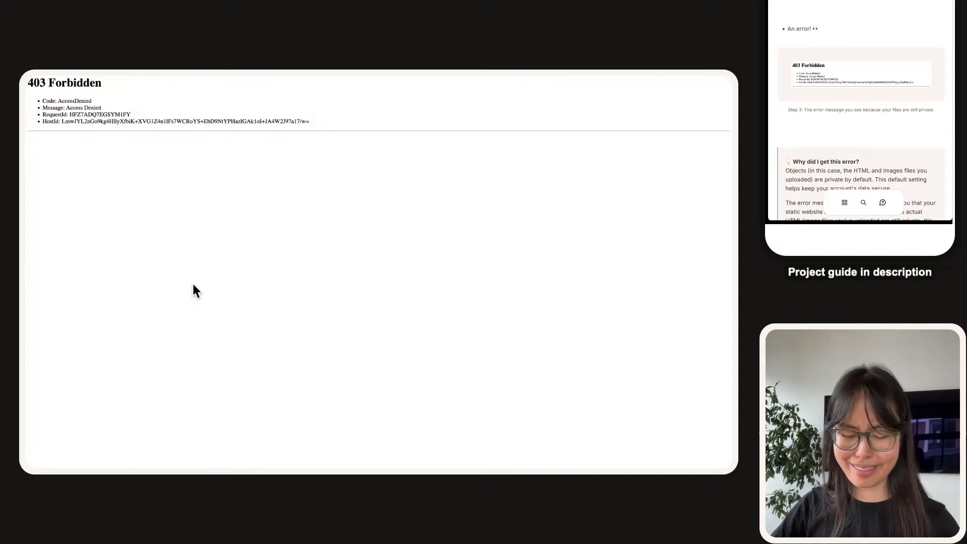
- Enlarge the endpoint page to examine its error heading, code and IDs, and read the guide's explanation of the error
key("super+equal")
key("super+equal")
key("super+equal")
key("super+equal")
key("super+equal")
key("super+equal")
key("super+equal")
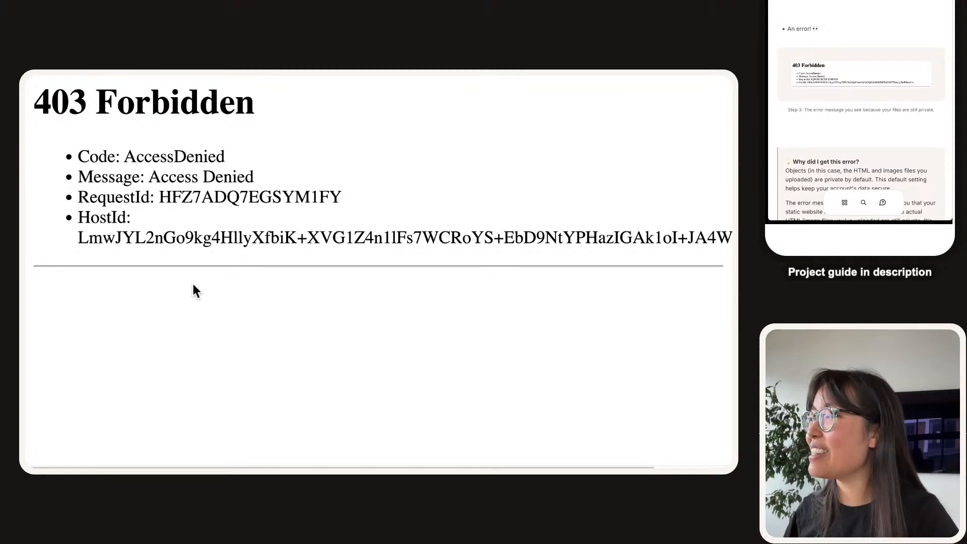
scroll(196, 277, "right", 3)
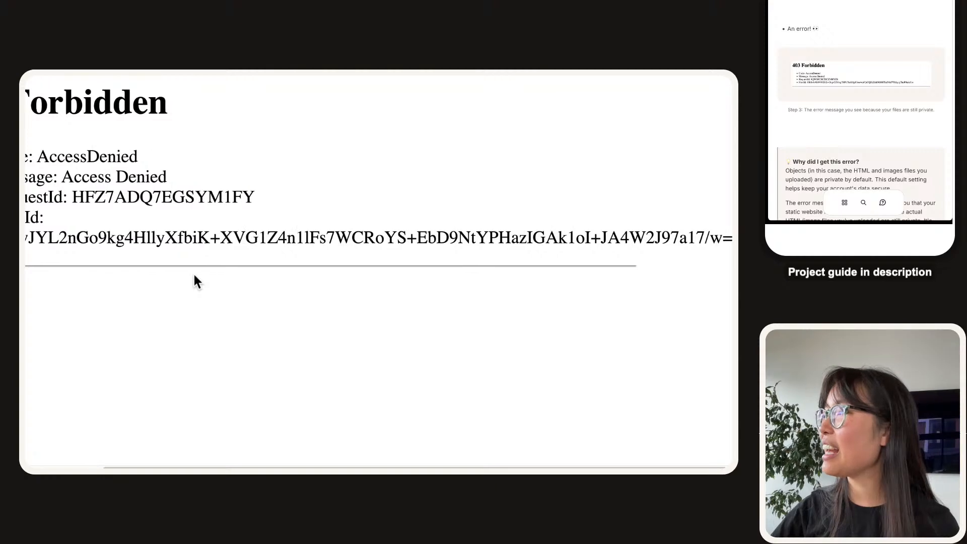
scroll(196, 277, "left", 3)
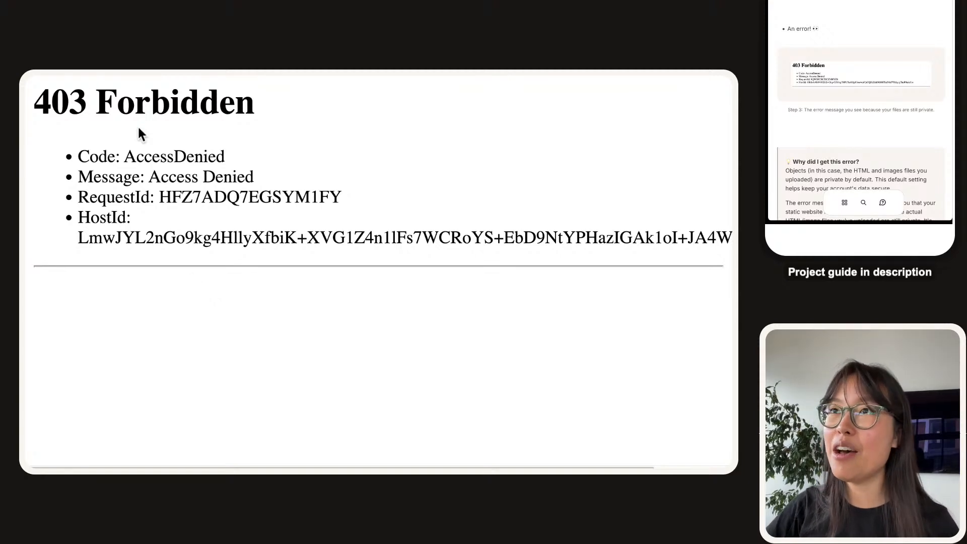
triple_click(145, 105)
double_click(168, 158)
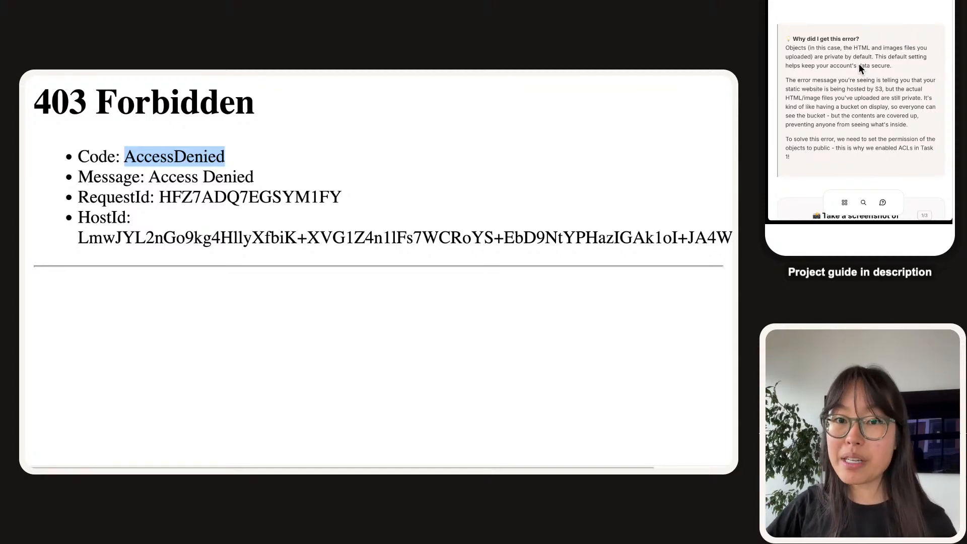
left_click(860, 64)
left_click_drag(892, 66, 781, 46)
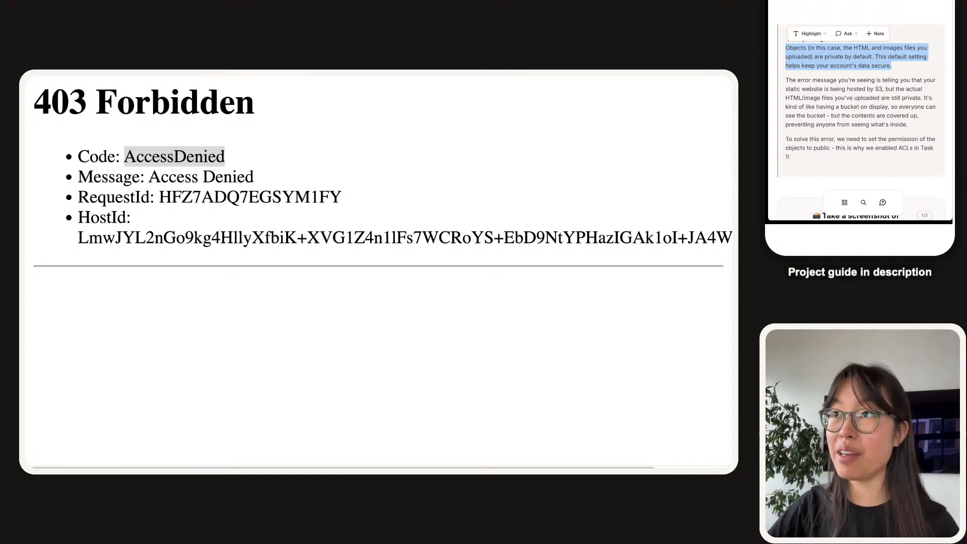
- Capture a screenshot of the error page from its heading to the dividing line and upload it to the guide's screenshot task
mouse_move(349, 105)
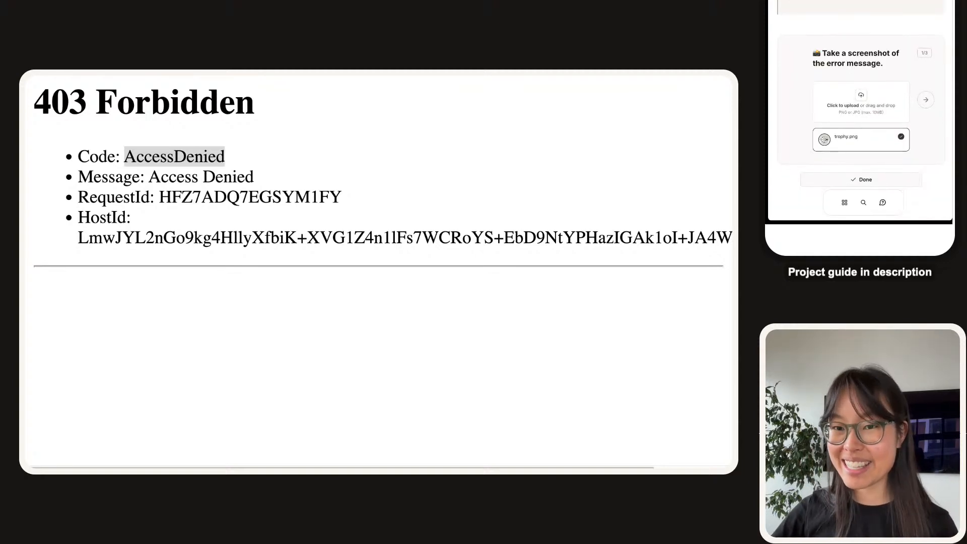
left_click(254, 383)
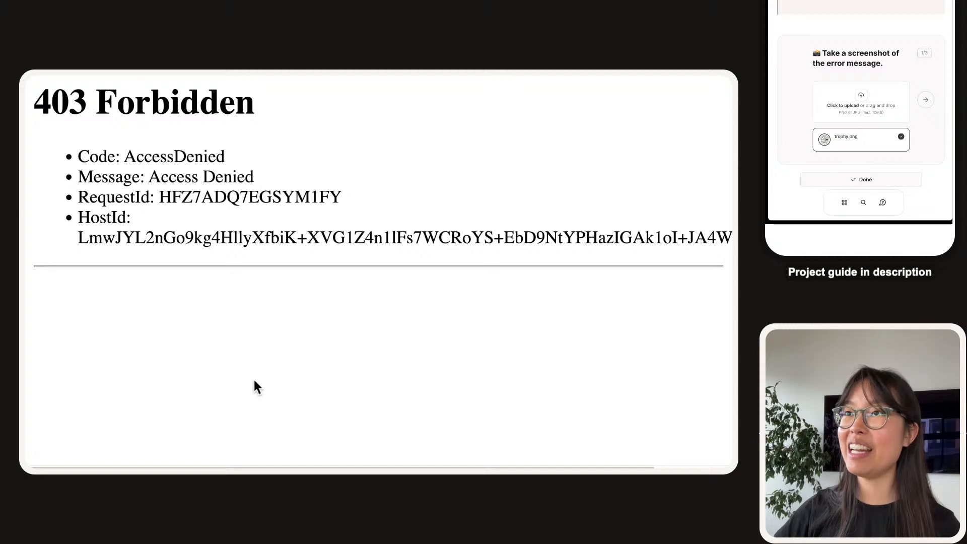
key("super+shift+4")
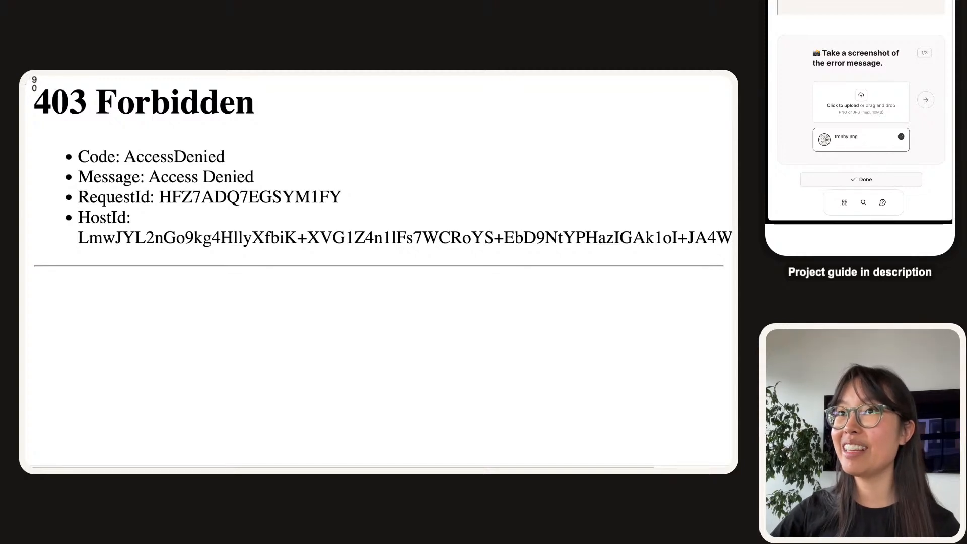
left_click_drag(25, 75, 725, 275)
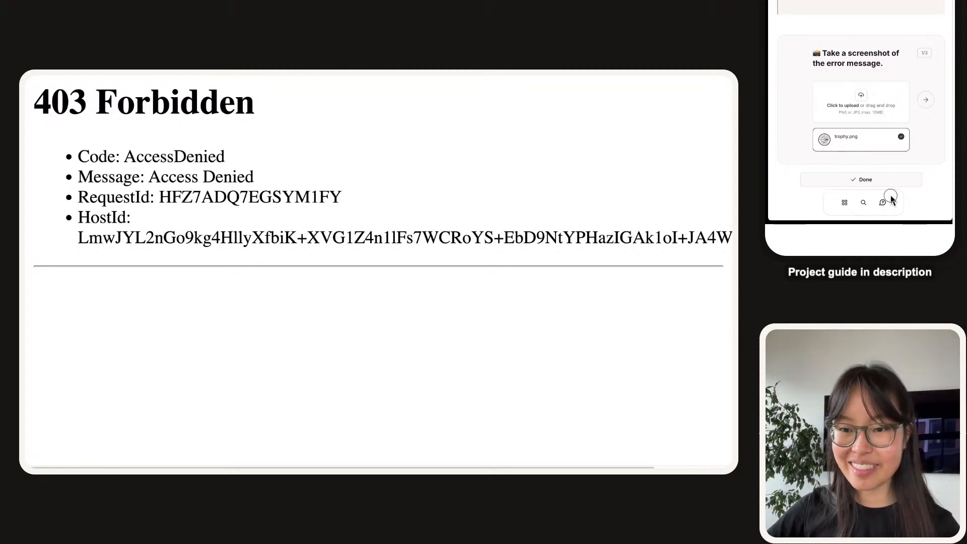
left_click(846, 100)
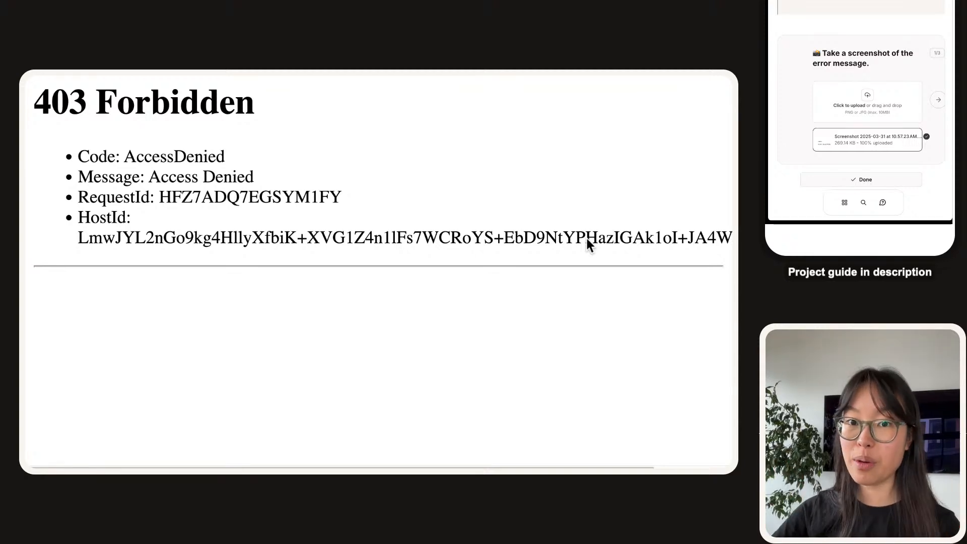
- In the bucket website endpoint URL answer, replace the ellipsis with "a URL that takes you to the website that you've ju"
left_click(938, 100)
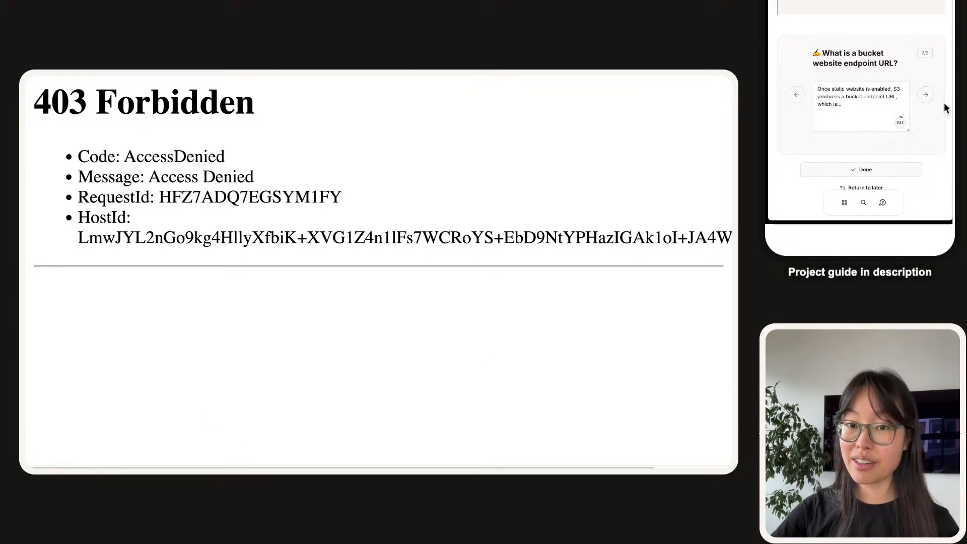
left_click(872, 107)
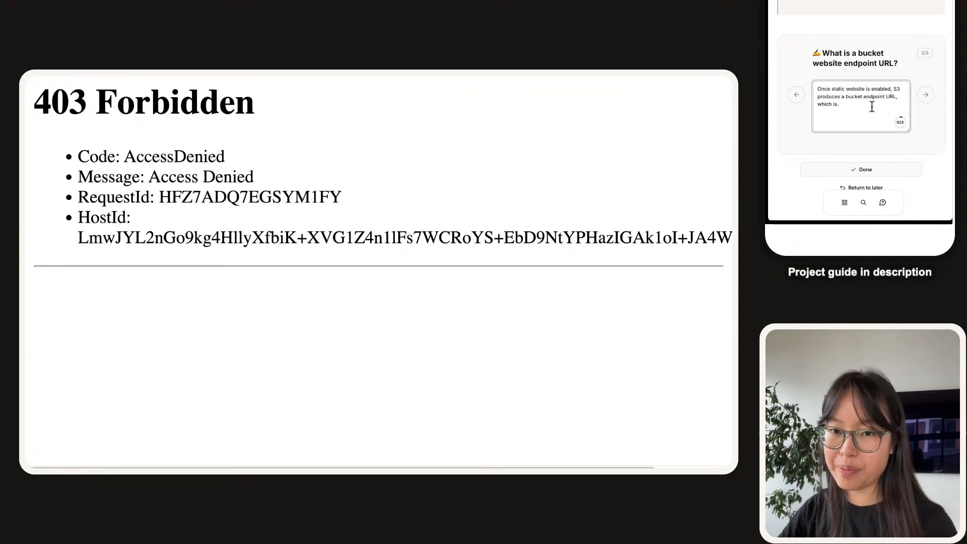
key("BackSpace")
key("BackSpace")
key("BackSpace")
type("a URL that ta")
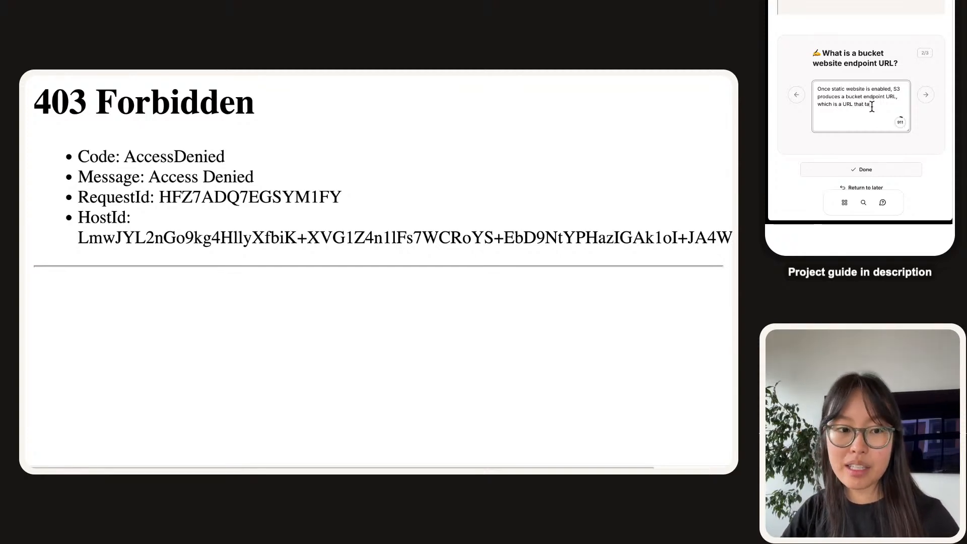
type("kes you to the website")
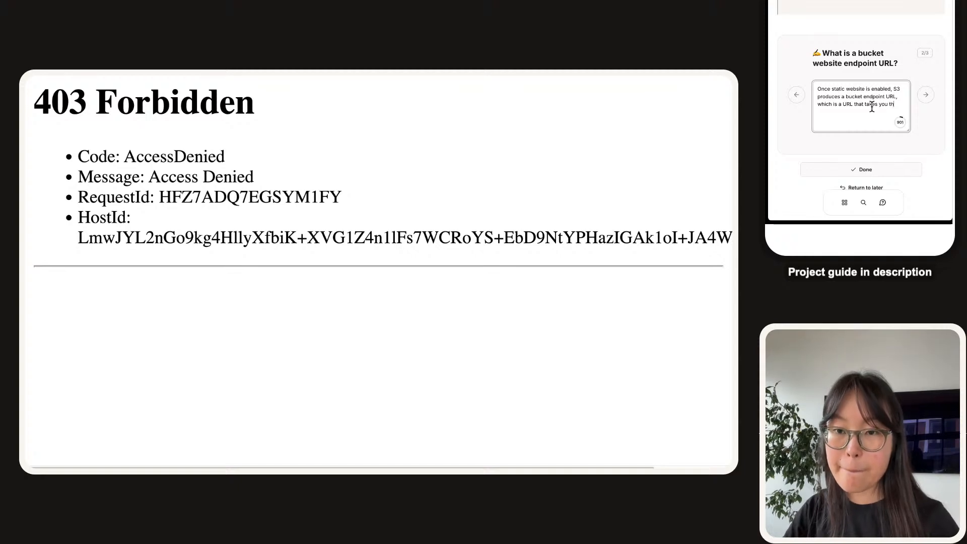
type(" that")
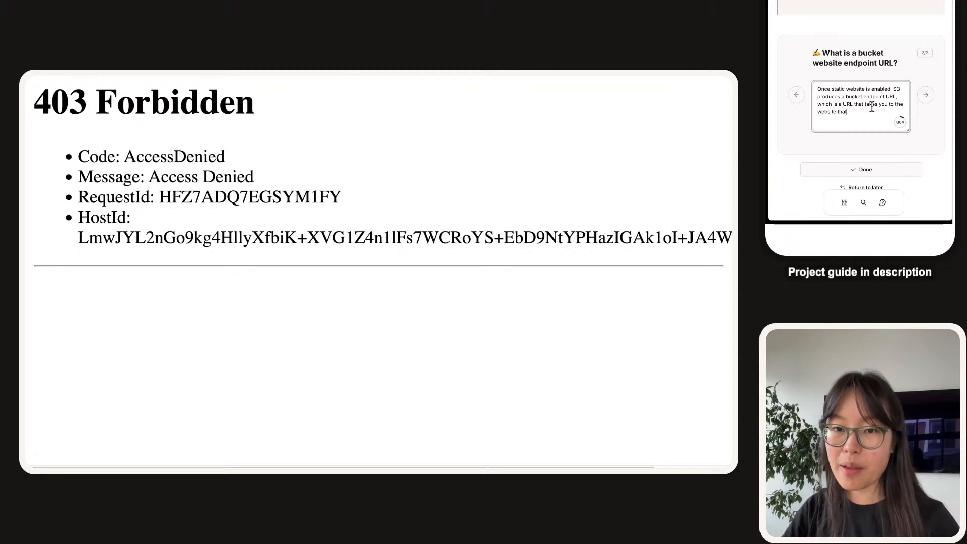
type(" you've ju")
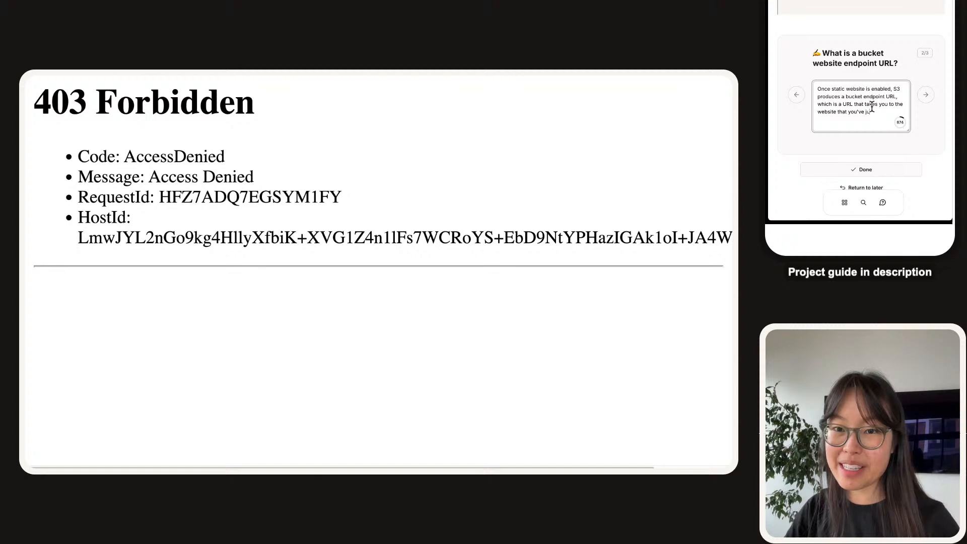
- Insert "(and anyone on the internet)" after "takes you" in the endpoint answer and make it end with "you're hosting!"
key("ctrl+shift+Left")
key("ctrl+shift+Left")
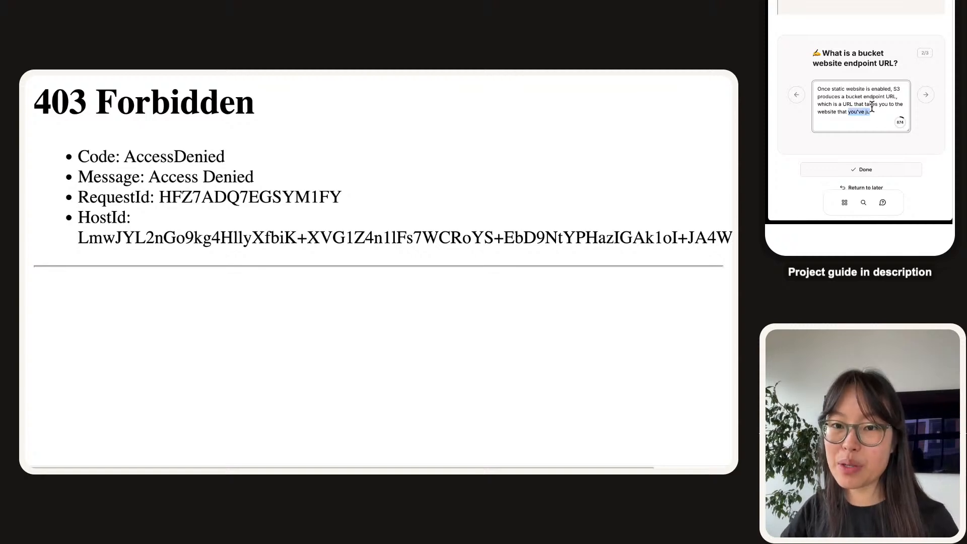
key("ctrl+shift+Left")
key("ctrl+shift+Left")
key("ctrl+shift+Left")
key("ctrl+shift+Left")
key("ctrl+shift+Left")
key("Right")
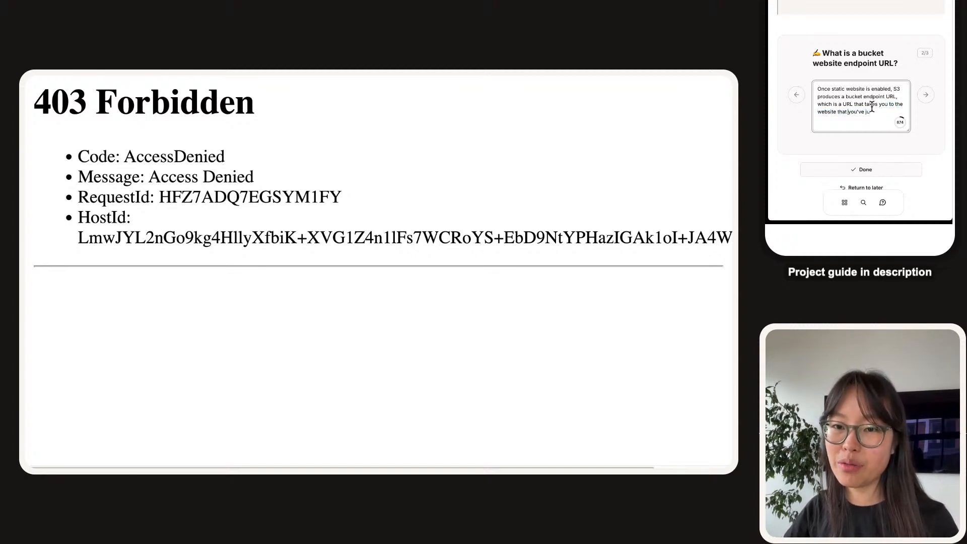
type("(and one")
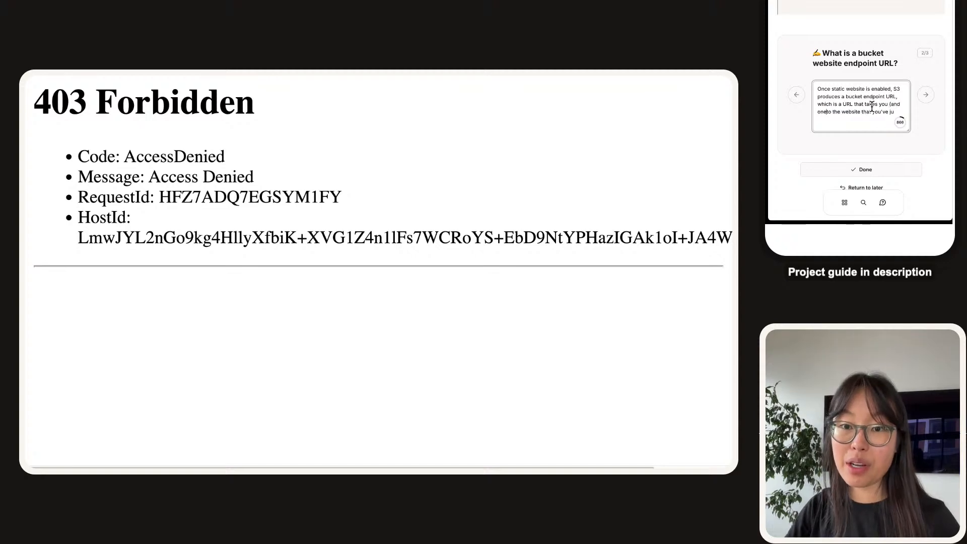
type("yone on the in")
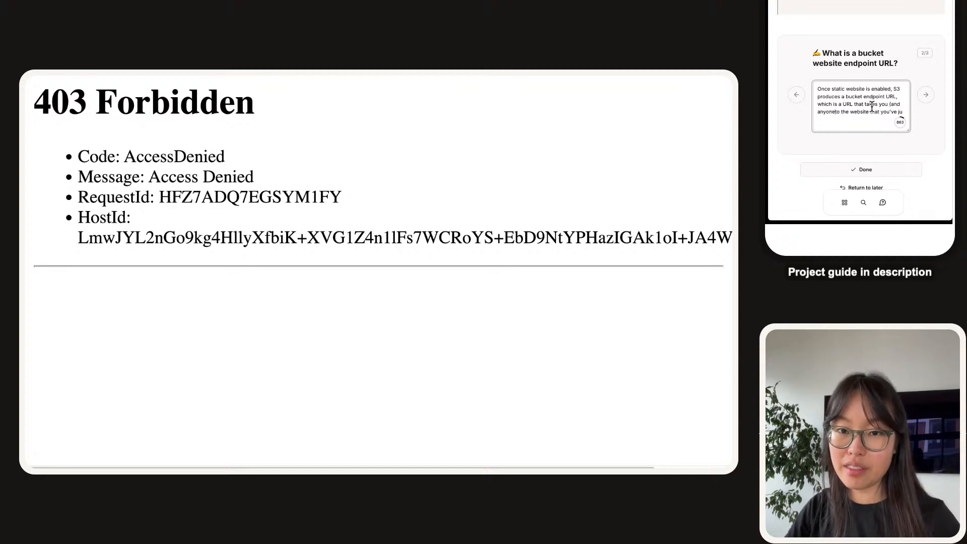
type("ternet ")
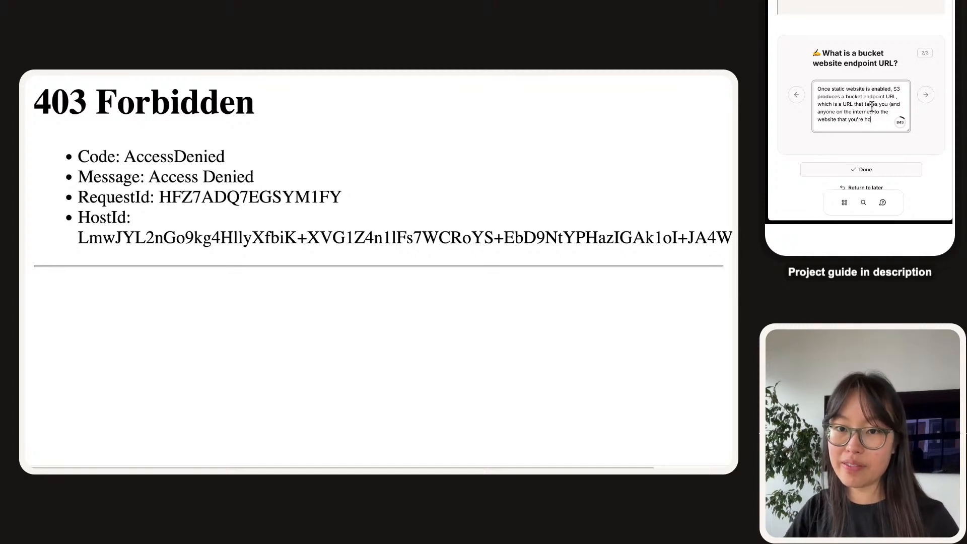
type("sting!")
- Go to the question about visiting the bucket endpoint URL and change both instances of "I" to "we" in the answer's first sentence
left_click(925, 94)
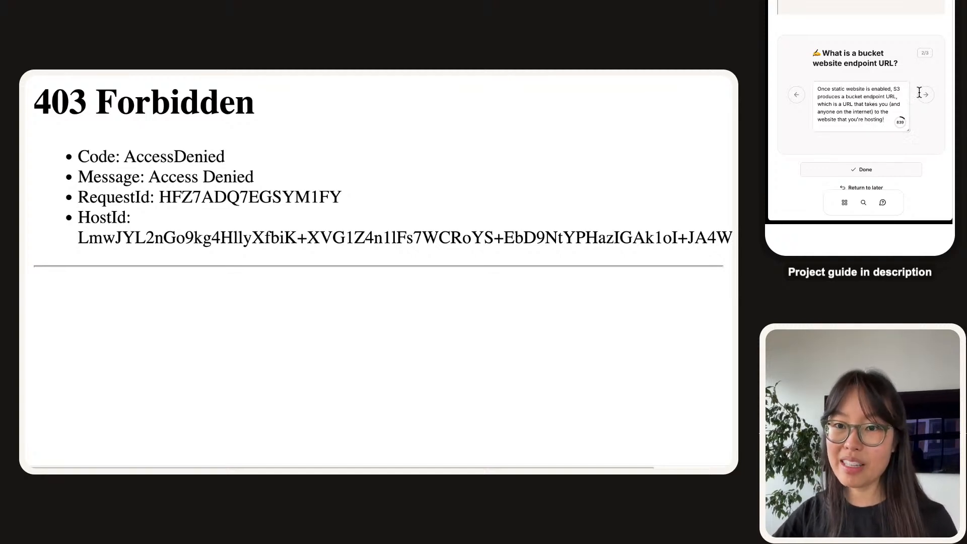
left_click(871, 123)
left_click(837, 99)
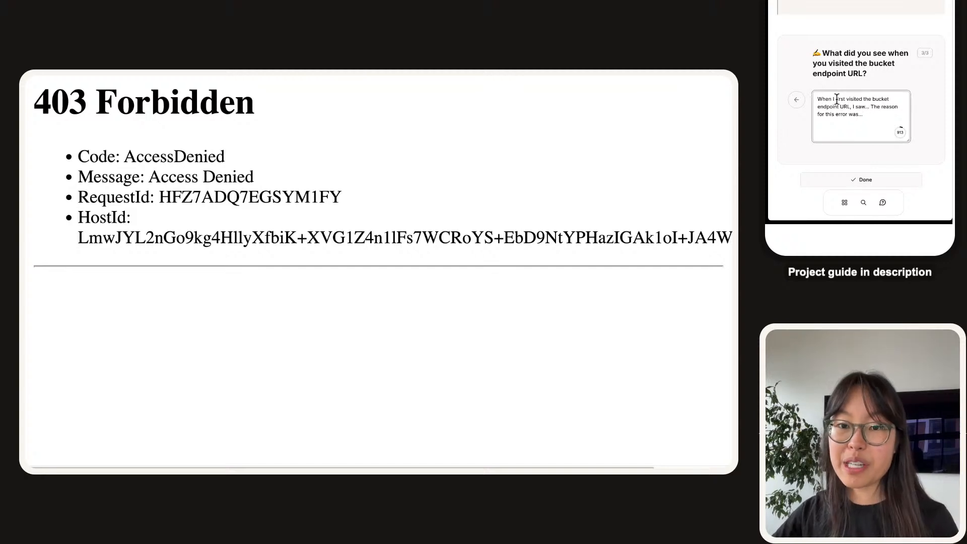
key("BackSpace")
type("we")
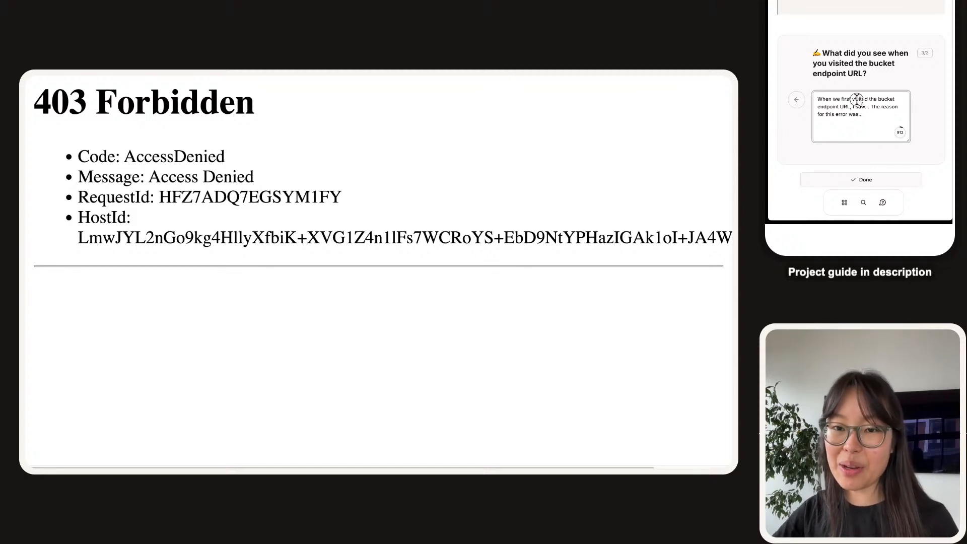
key("BackSpace")
type("we")
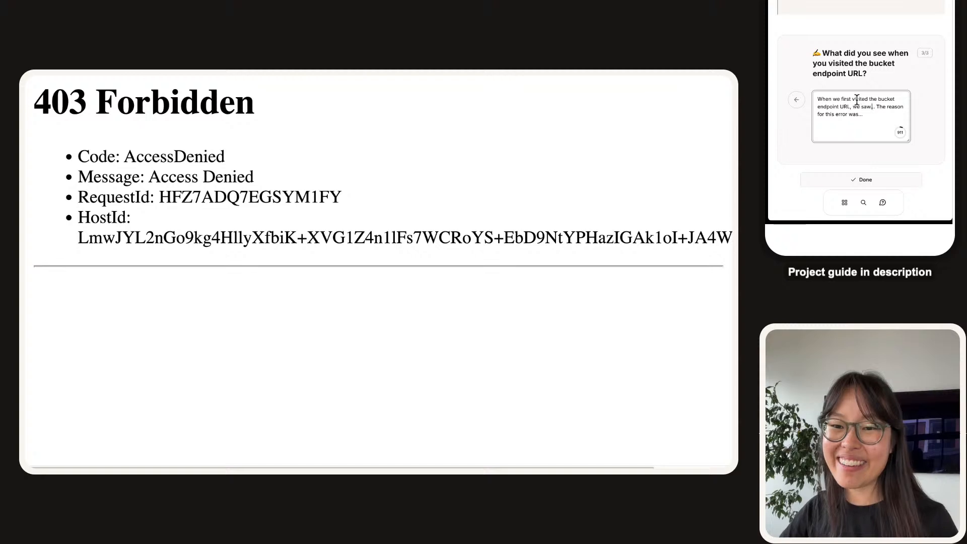
- In the endpoint visit answer, replace the ellipsis after "we saw" with "a 403 Forbidden error!"
key("Right")
key("Right")
key("Right")
key("Right")
key("Delete")
key("Delete")
type("a ")
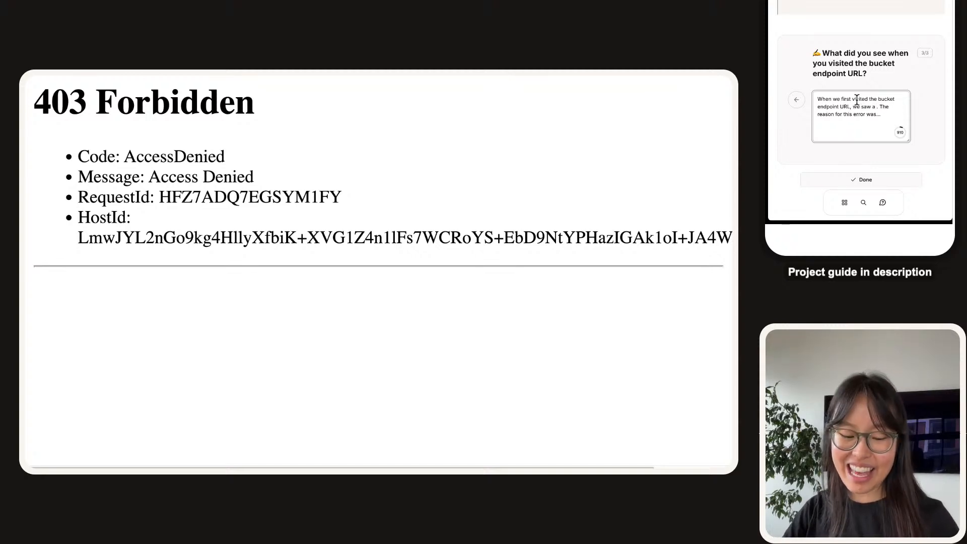
type("403 Fo")
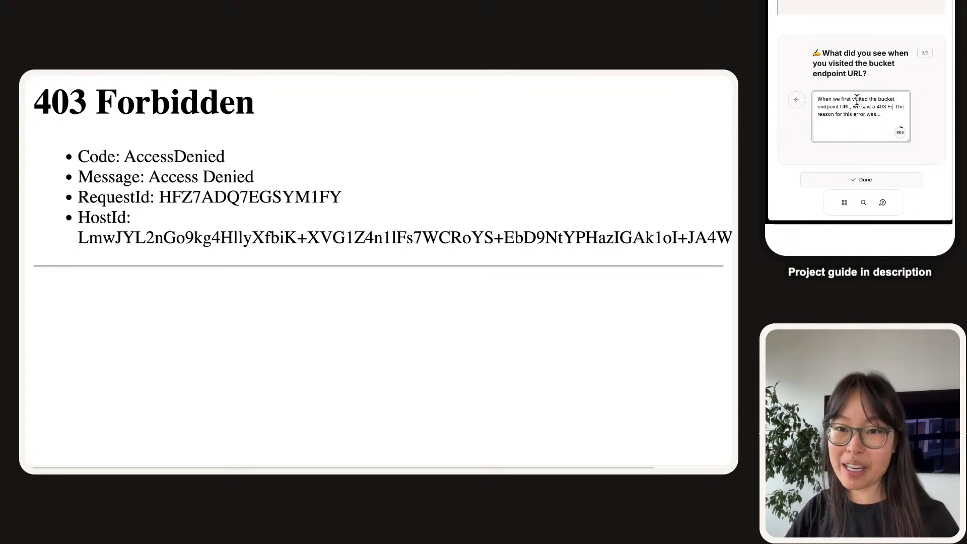
type("rbidden error")
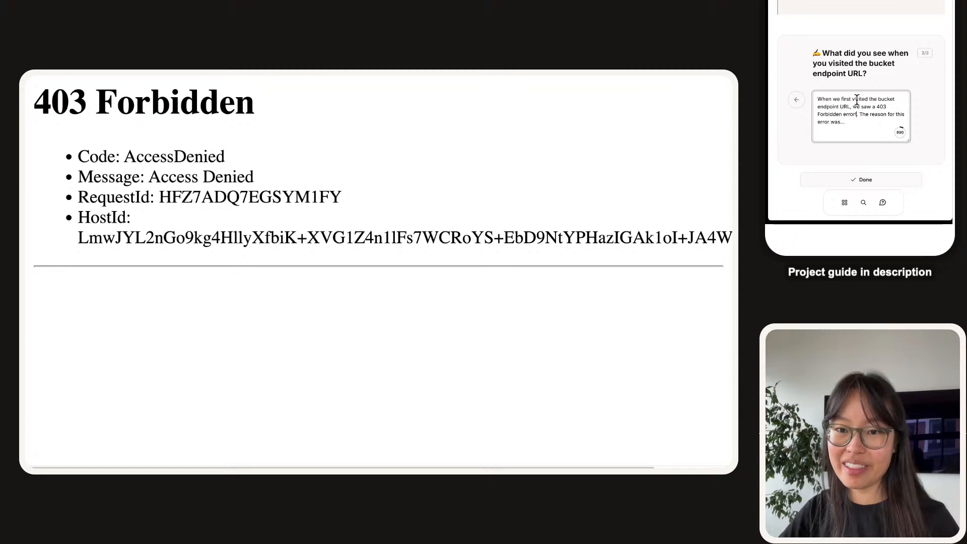
type("!")
key("Delete")
- Replace the ellipsis after "The reason for this error was" with "that objects in a bucket are public by default."
key("BackSpace")
key("BackSpace")
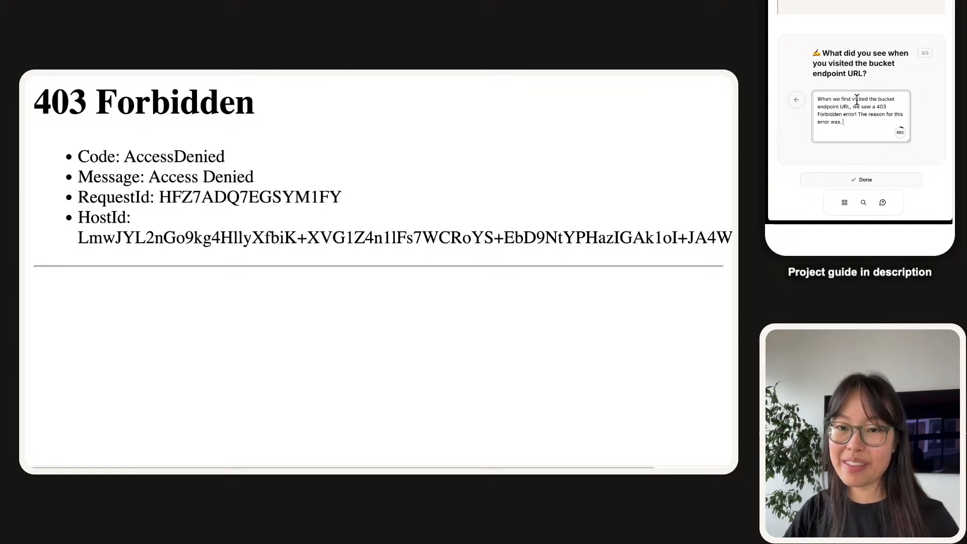
key("BackSpace")
key("BackSpace")
type("that objects in a bucket are")
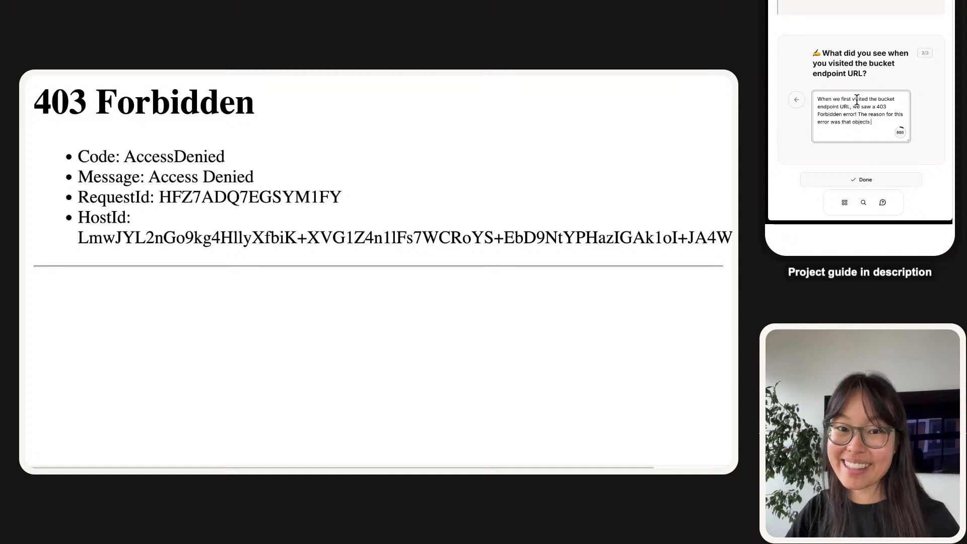
type(" public by default.")
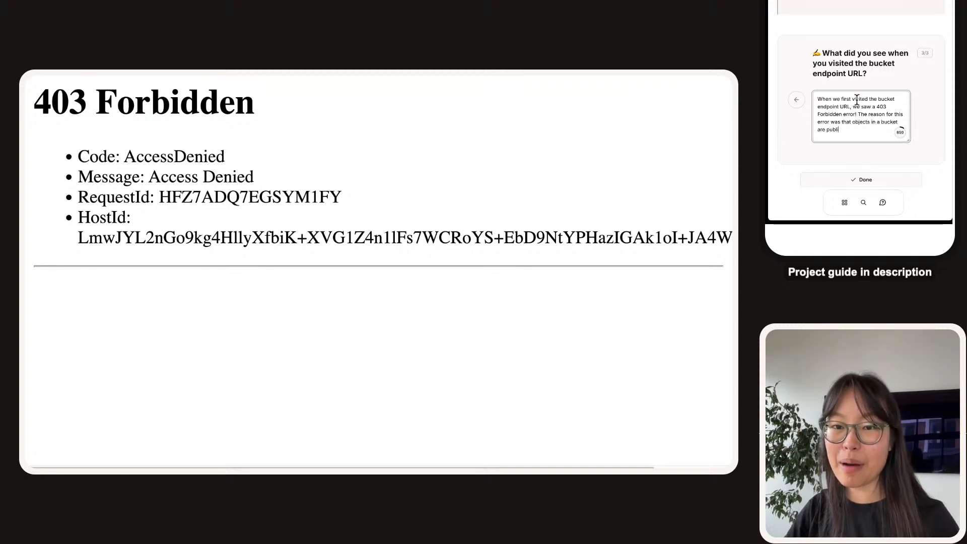
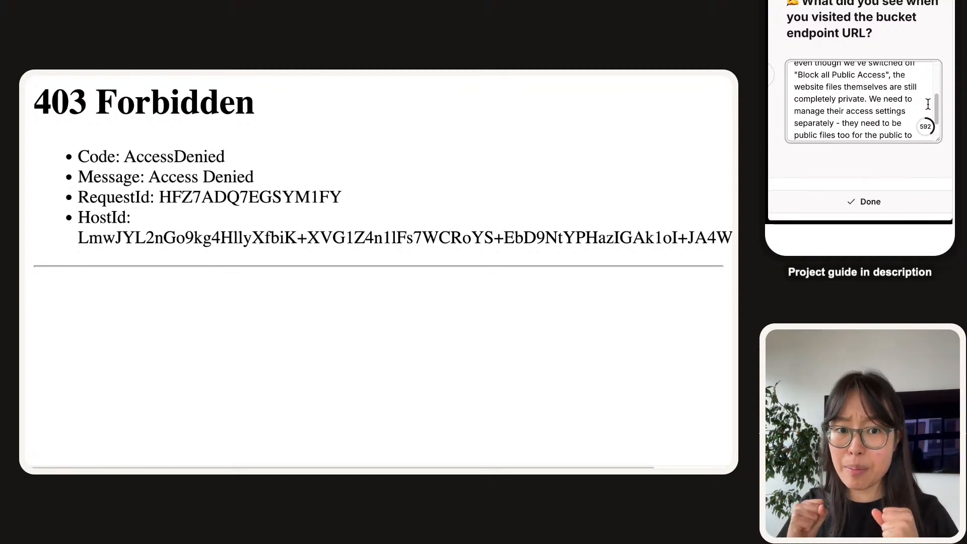
- Review the remainder of the endpoint visit answer and mark the task as done
left_click(894, 90)
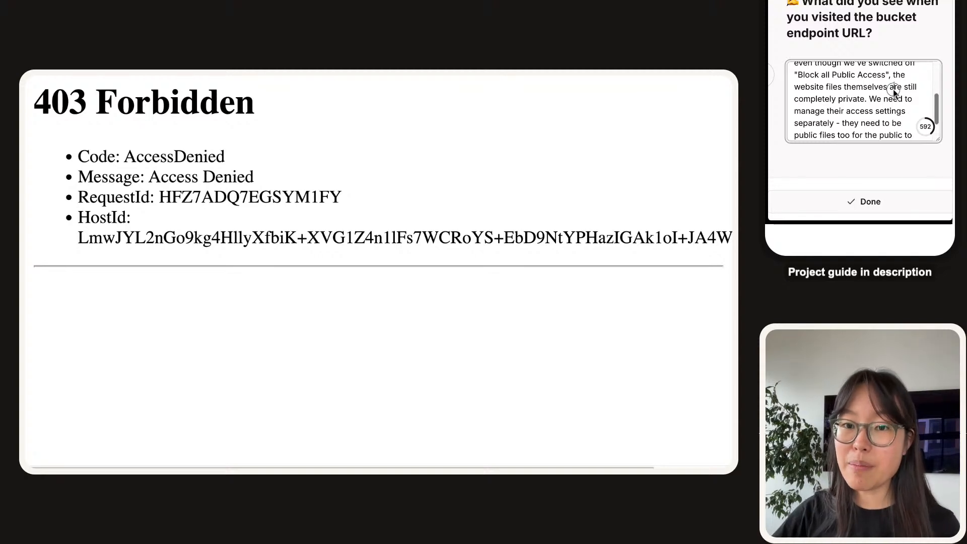
scroll(894, 90, "down", 1)
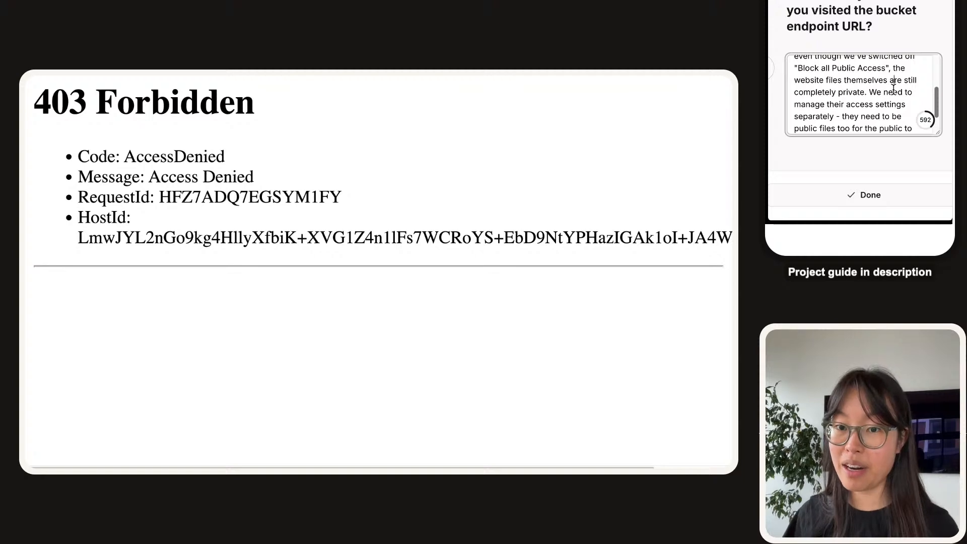
left_click_drag(937, 96, 939, 110)
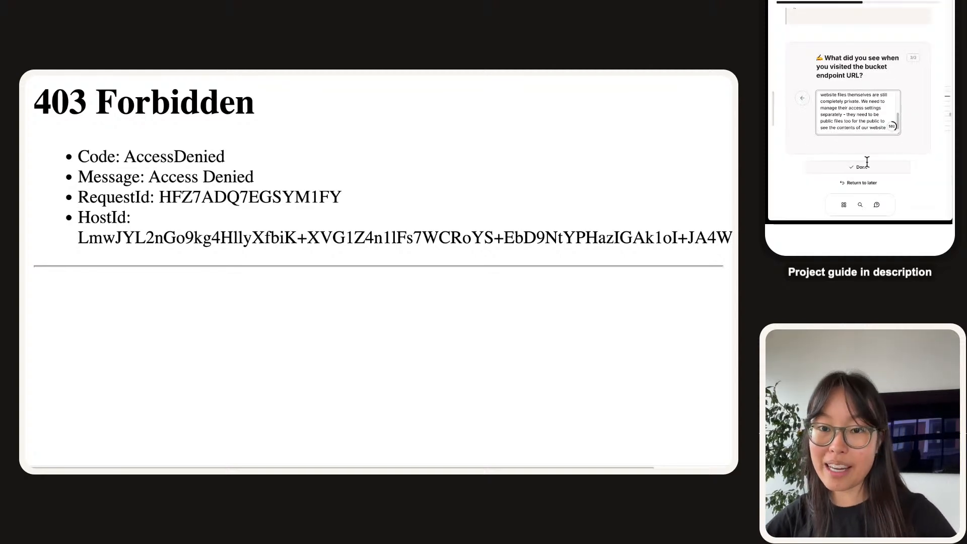
left_click(867, 167)
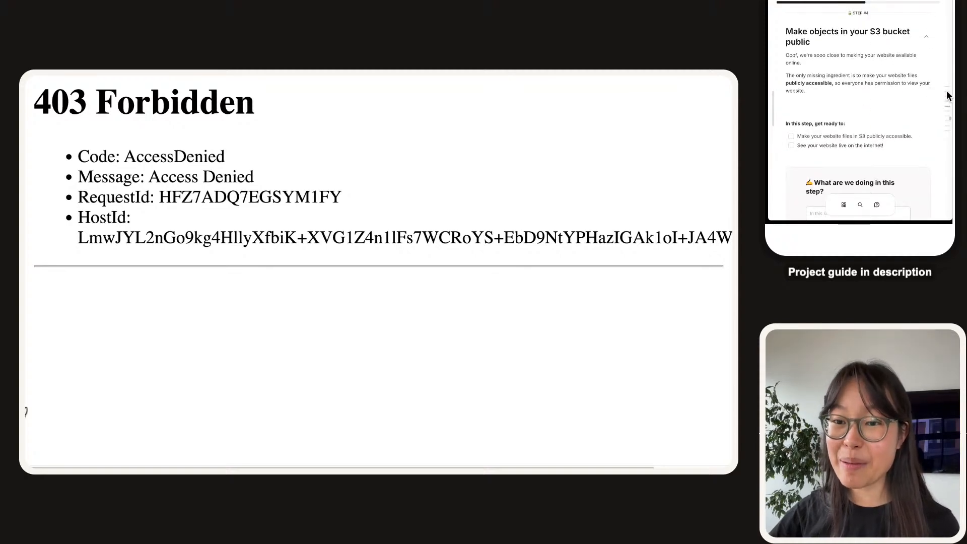
- In Step #4, tick off making the website files in S3 publicly accessible and seeing the website live on the internet
mouse_move(947, 96)
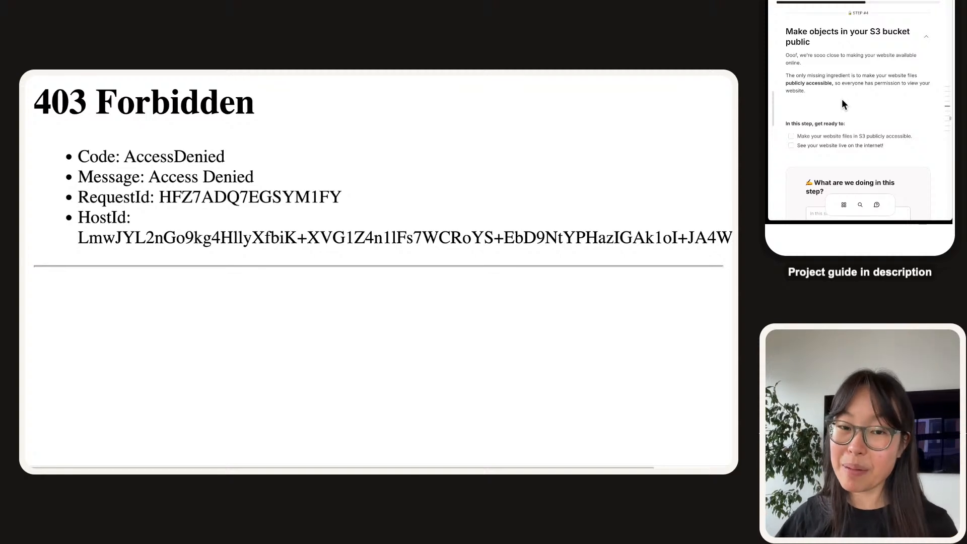
scroll(842, 100, "down", 1)
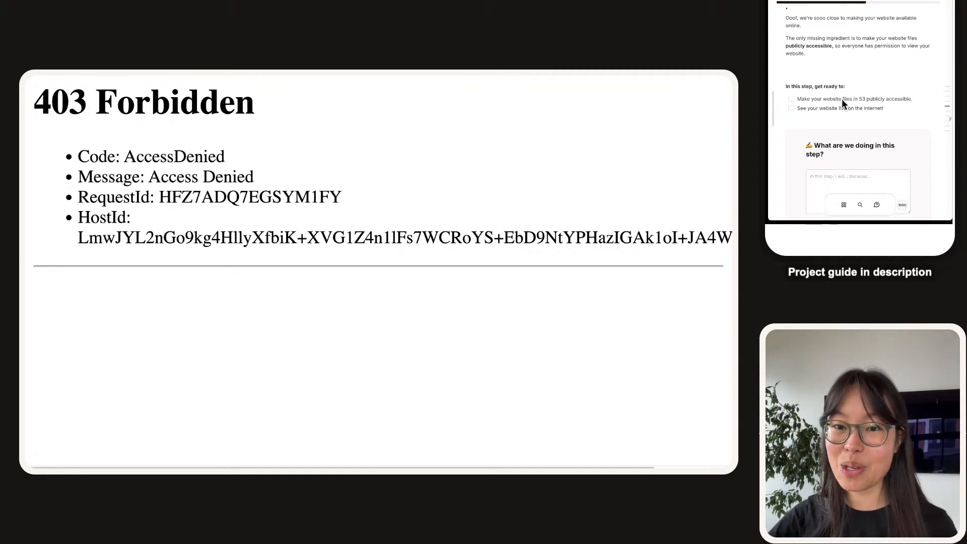
left_click(792, 99)
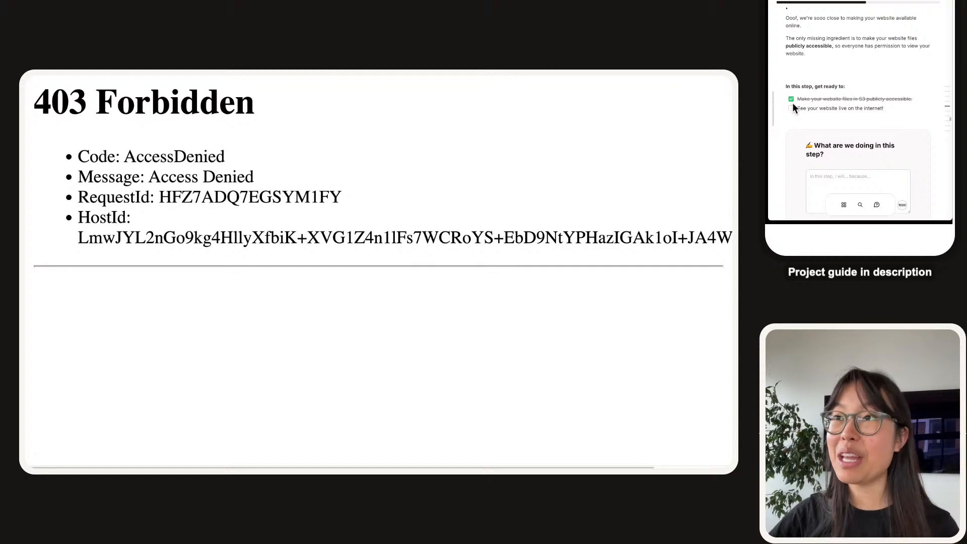
mouse_move(62, 75)
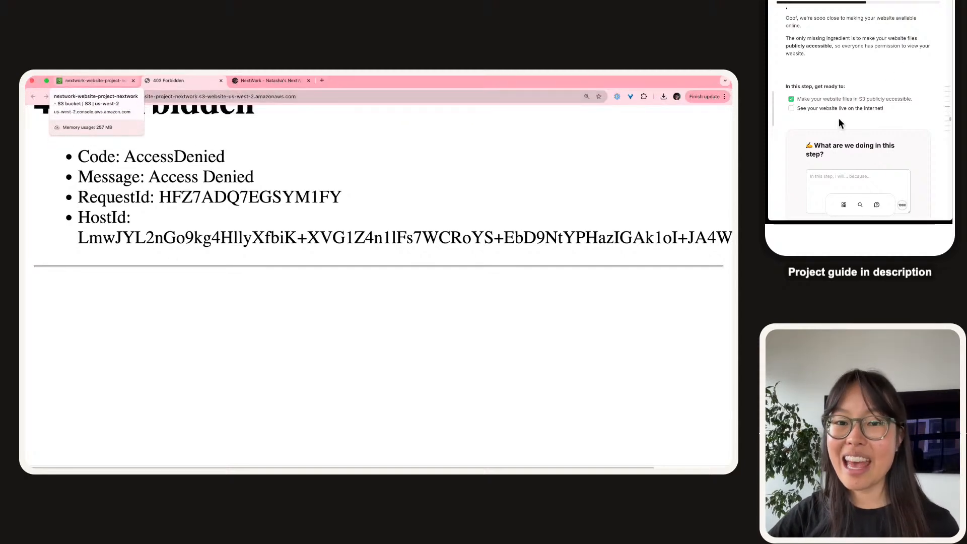
left_click(791, 107)
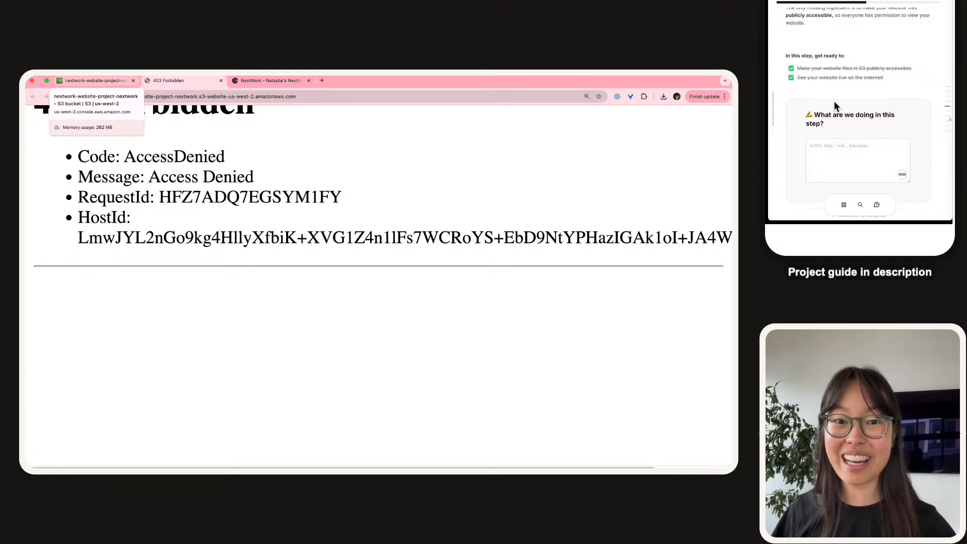
- In the "What are we doing in this step?" answer, replace "I will..." with "we will"
scroll(834, 102, "down", 1)
left_click(869, 130)
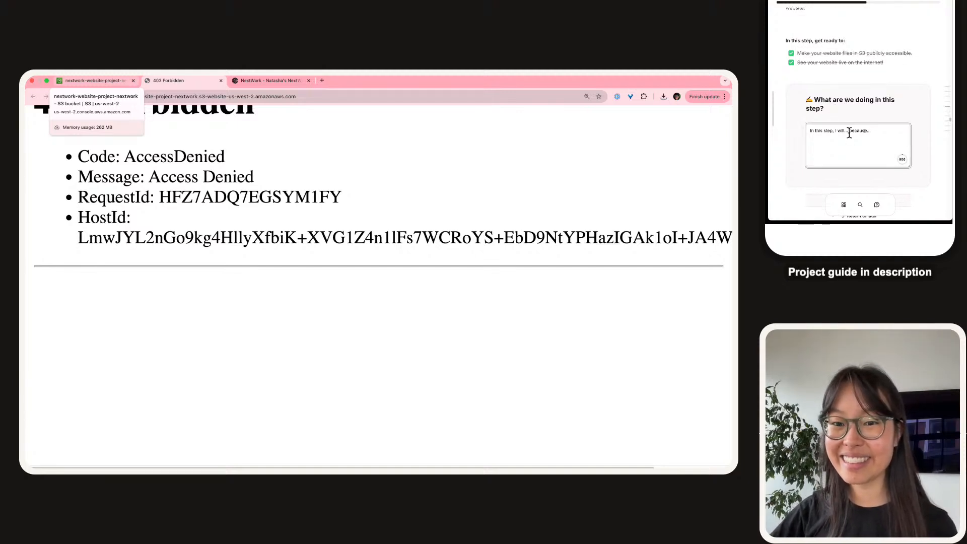
key("BackSpace")
key("BackSpace")
key("BackSpace")
key("BackSpace")
key("BackSpace")
key("BackSpace")
key("BackSpace")
key("BackSpace")
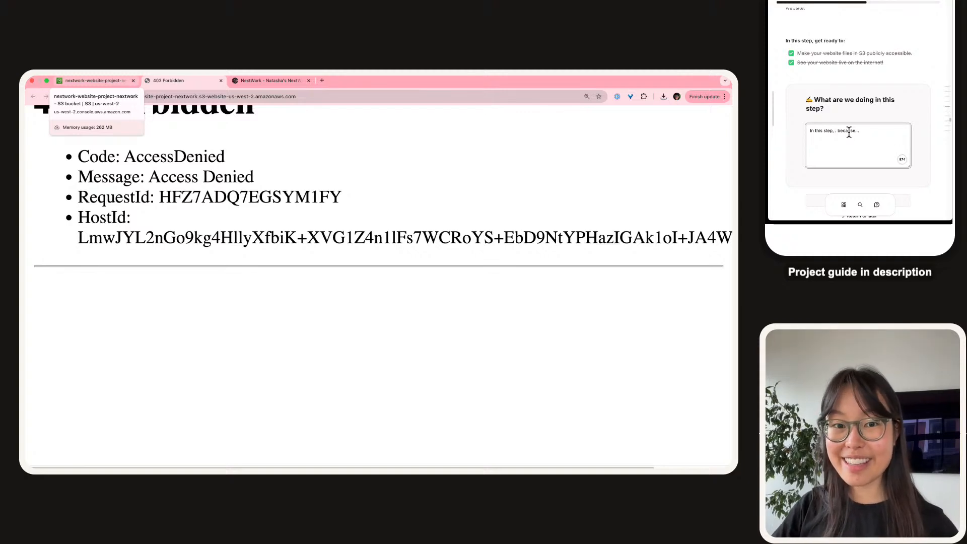
type("we will")
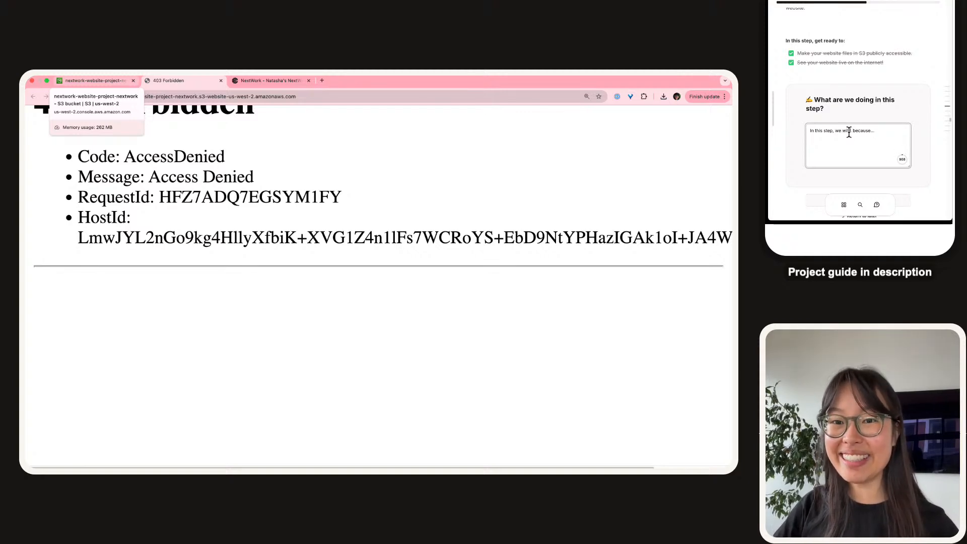
- After "we will", add "go into the files that we've uploaded into our bucket and make them public too"
scroll(854, 133, "up", 2)
scroll(854, 133, "down", 3)
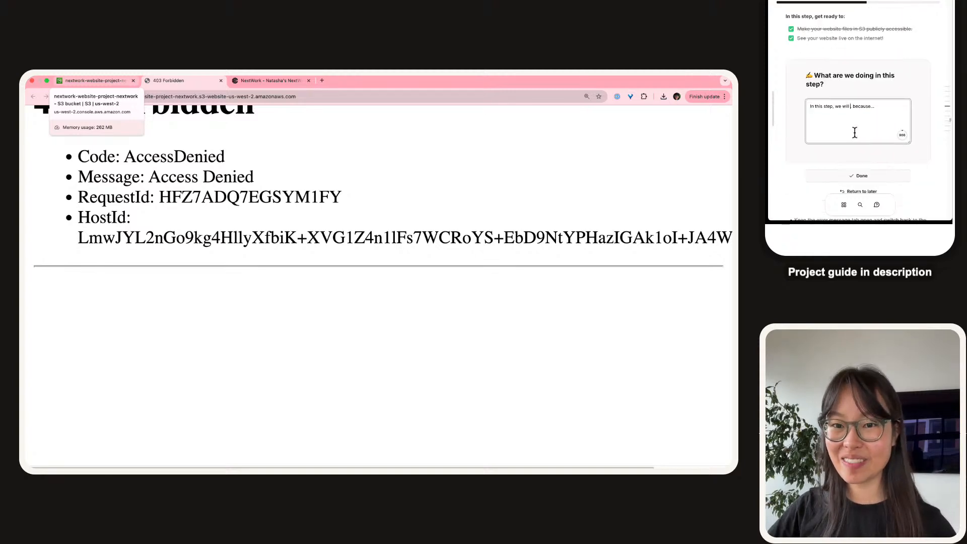
type("go into t")
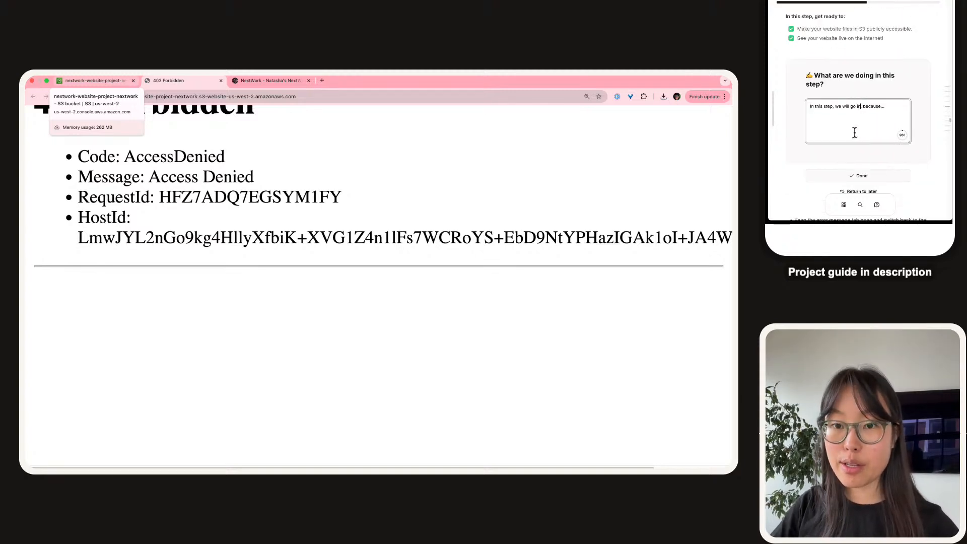
type("he files ")
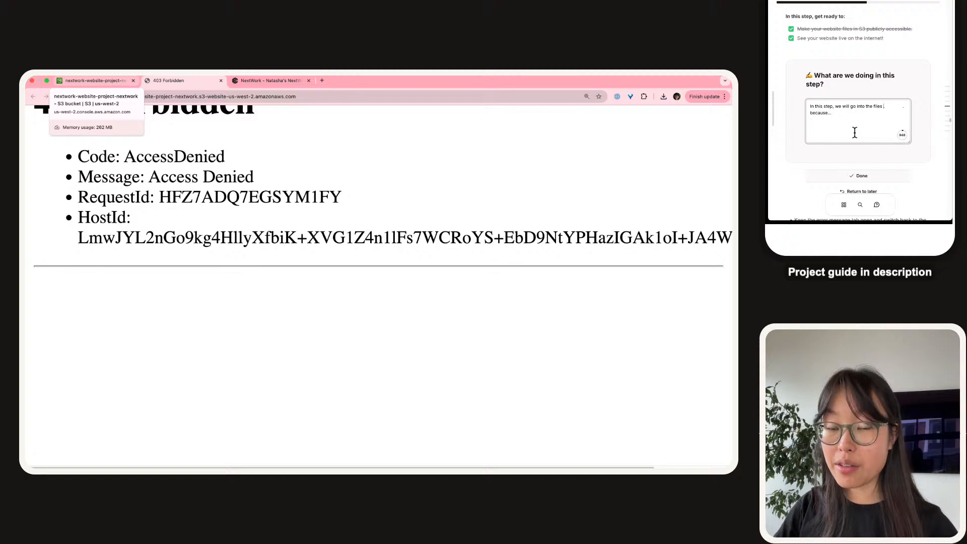
type("that we've uploa")
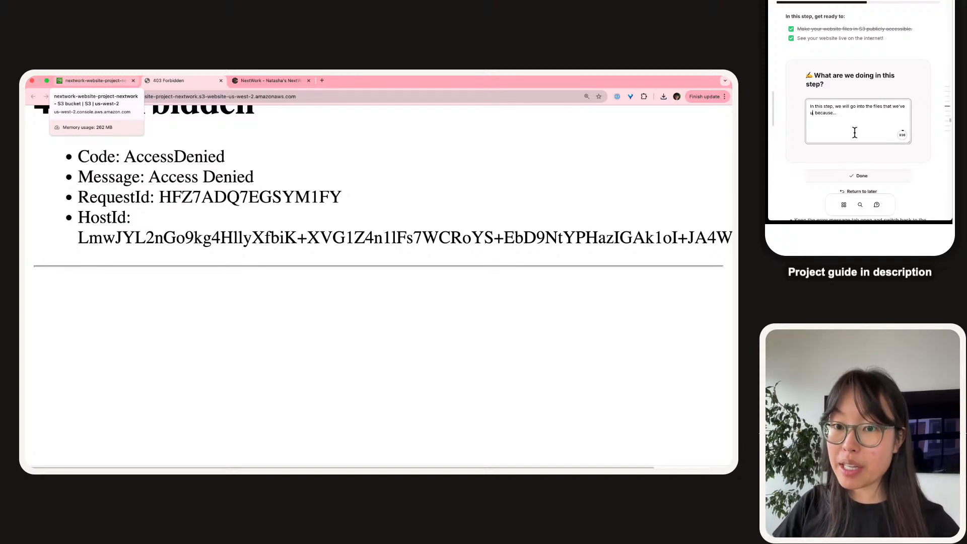
type("ded into our bucke")
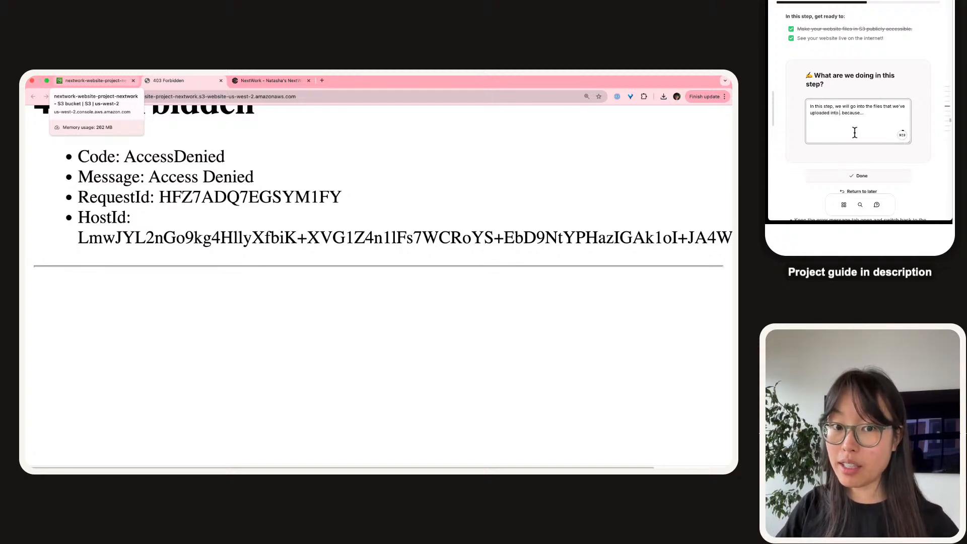
type("t and make them publ")
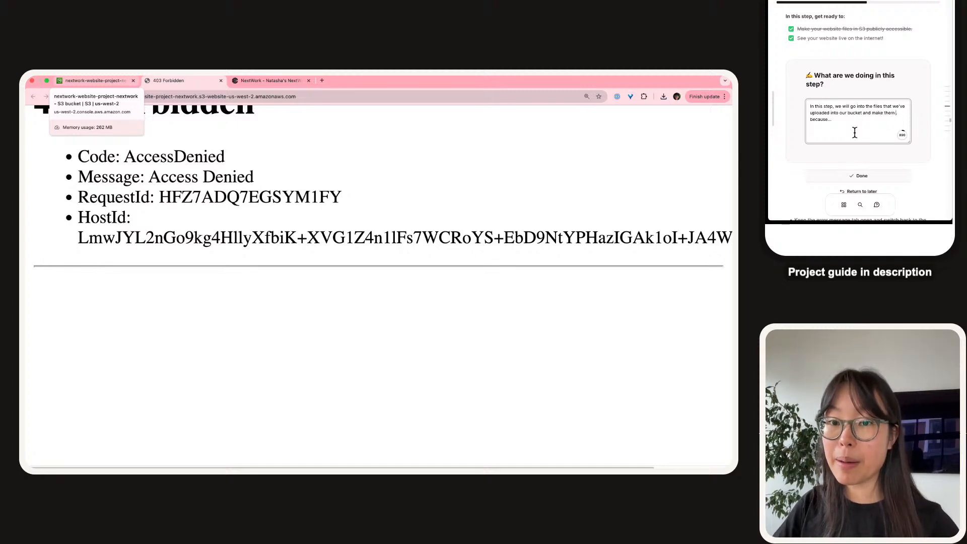
type("ic too")
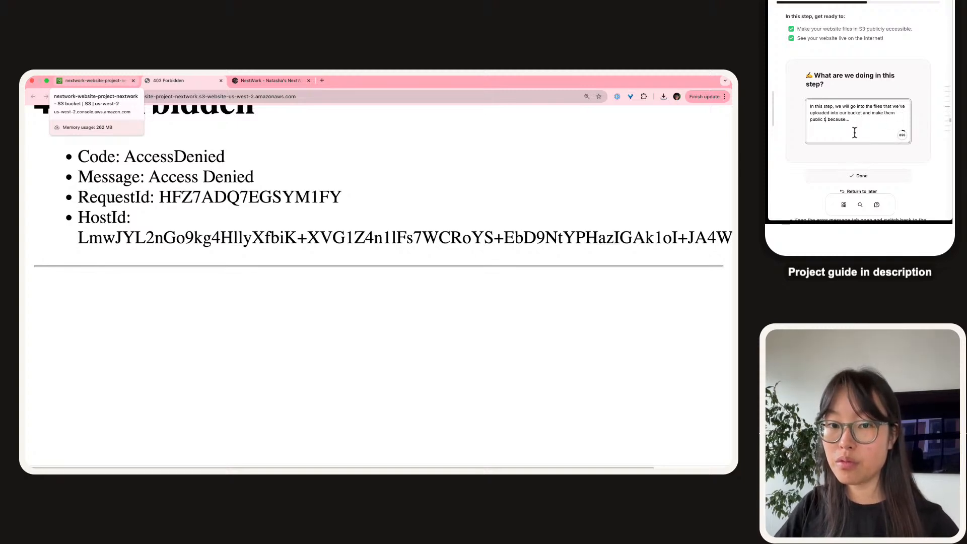
- Replace the ellipsis after "because" with "this will enable us to actually view the contents of our website!"
key("BackSpace")
key("super+Right")
key("BackSpace")
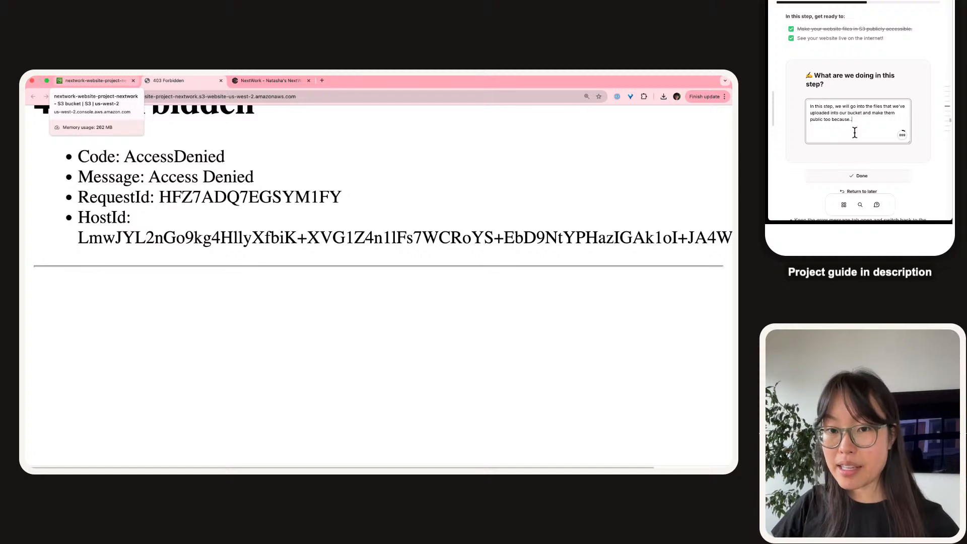
type("this")
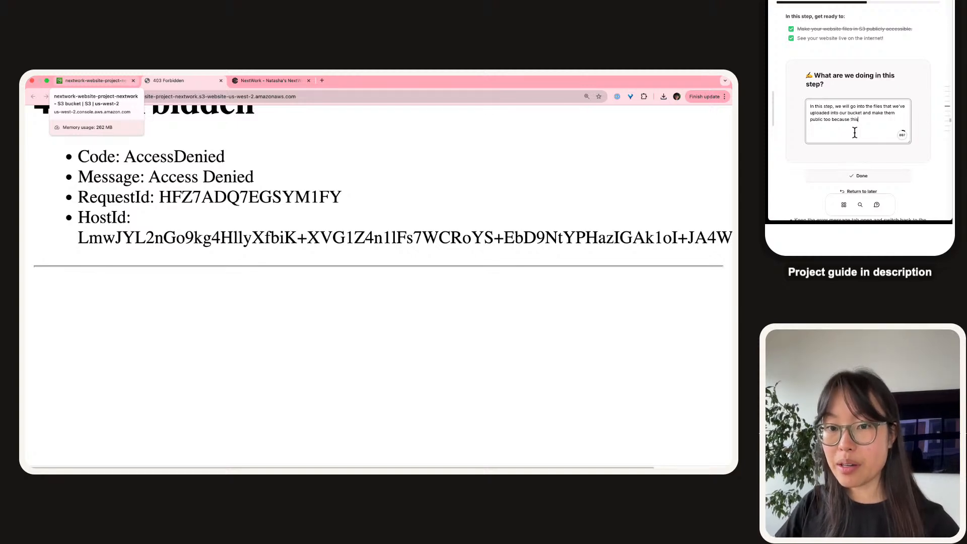
type(" will enable us to")
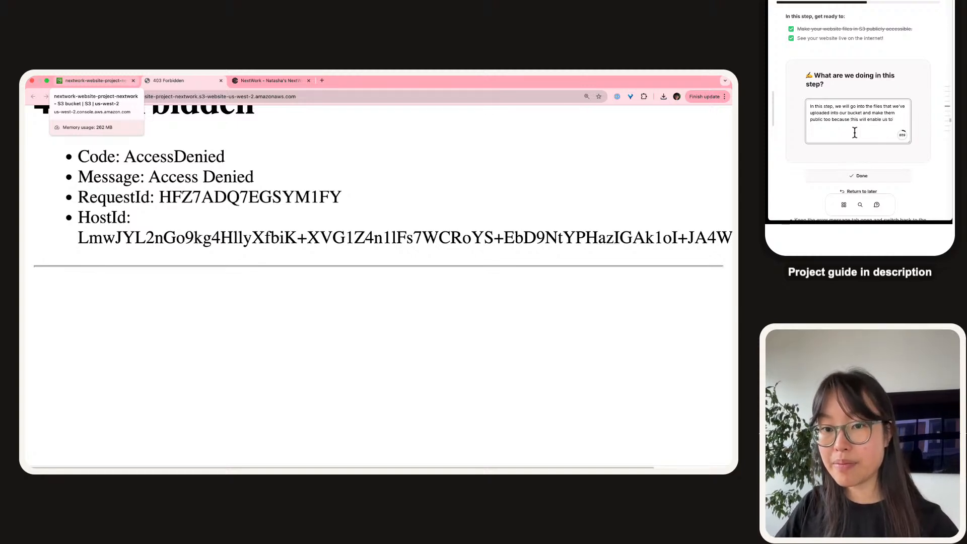
type(" actually vierw")
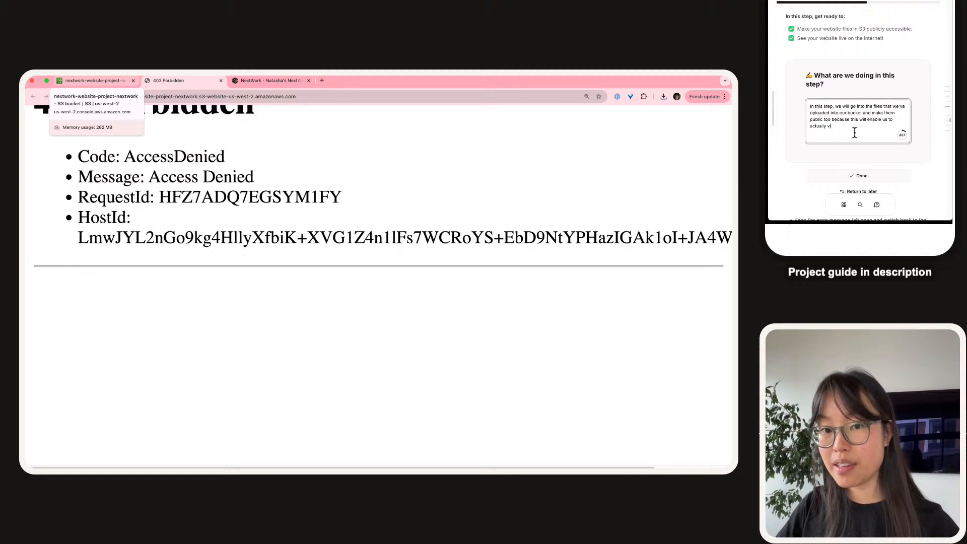
key("BackSpace")
key("BackSpace")
key("BackSpace")
type("w the conte")
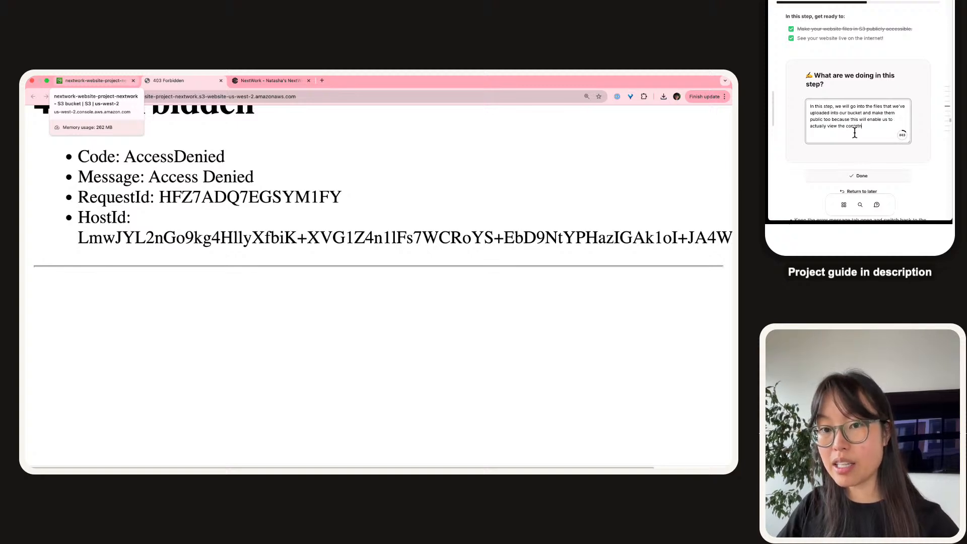
type("nts of our website!")
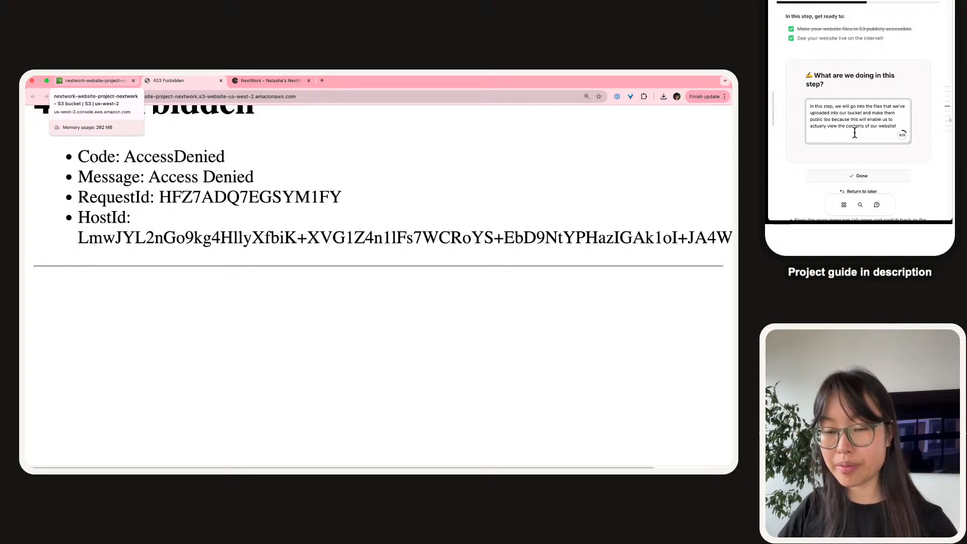
- End the "What are we doing in this step?" answer with "Once that's done, our website is officially live :D" and mark it done
type(" Pnce w")
key("BackSpace")
key("BackSpace")
key("BackSpace")
key("BackSpace")
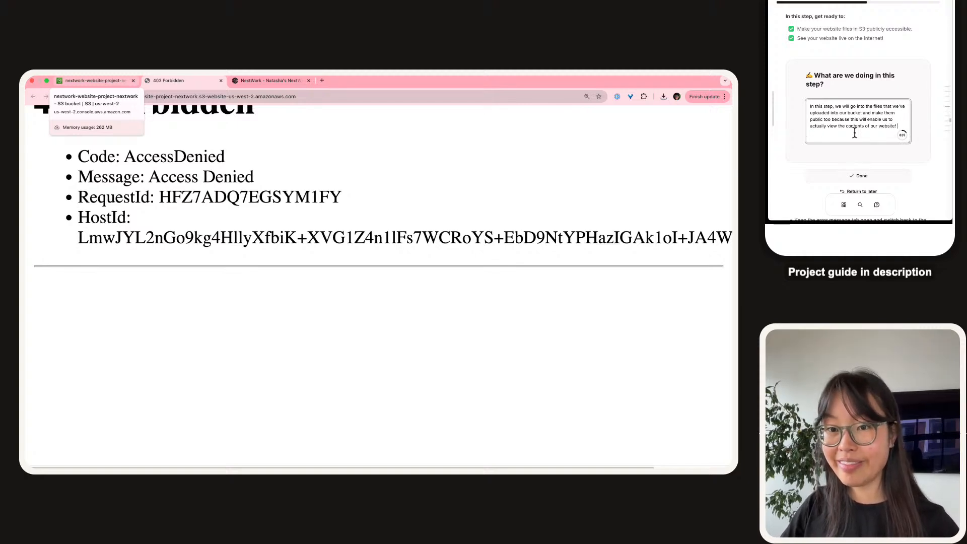
type("Once that's done,")
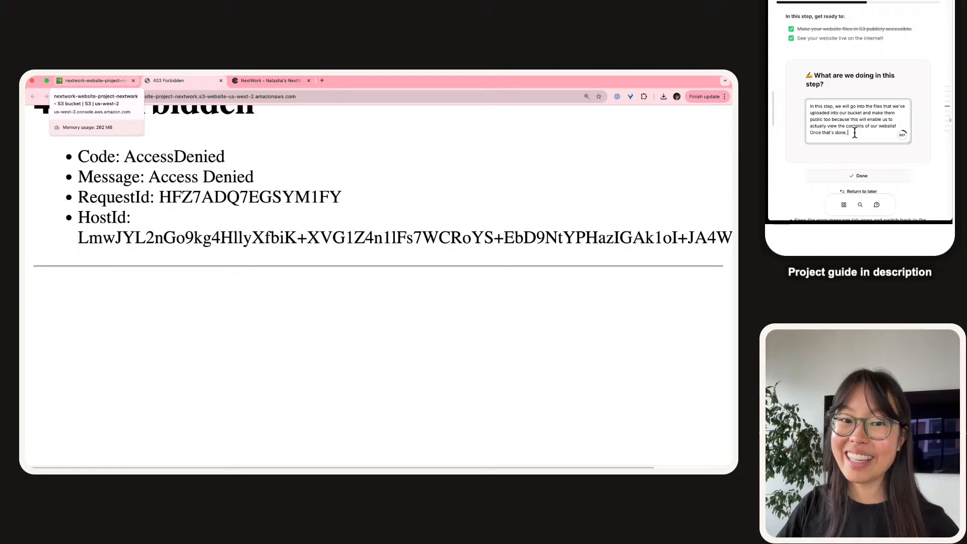
type(" our website is off")
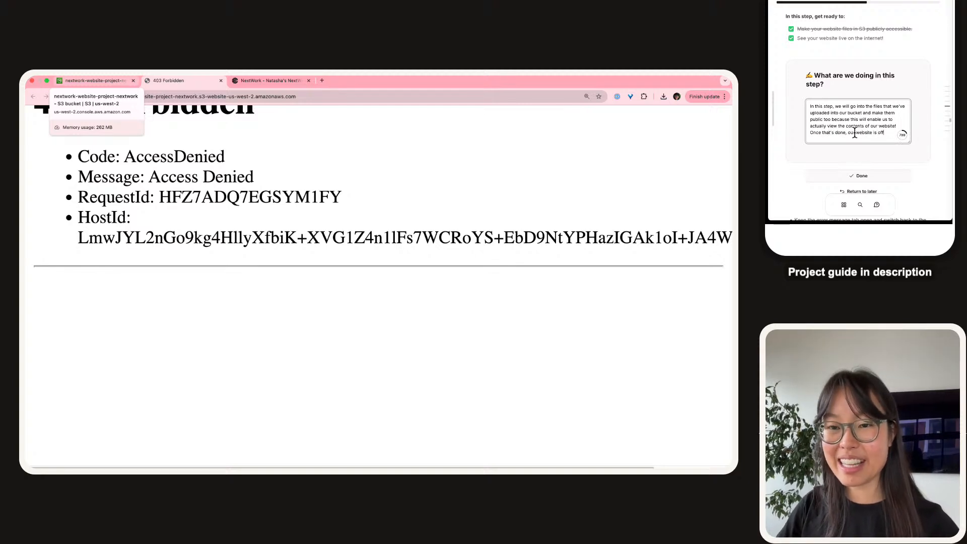
type("icially live :D")
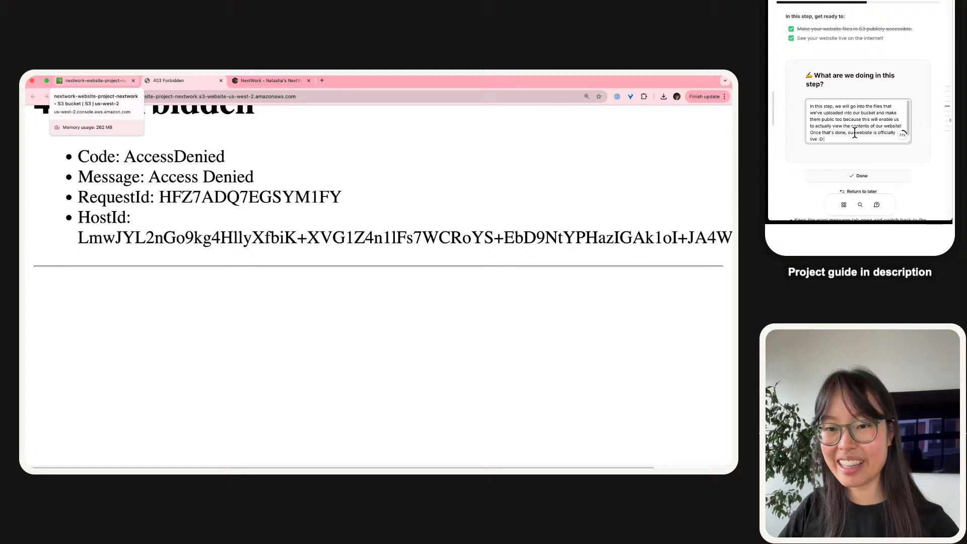
left_click(851, 175)
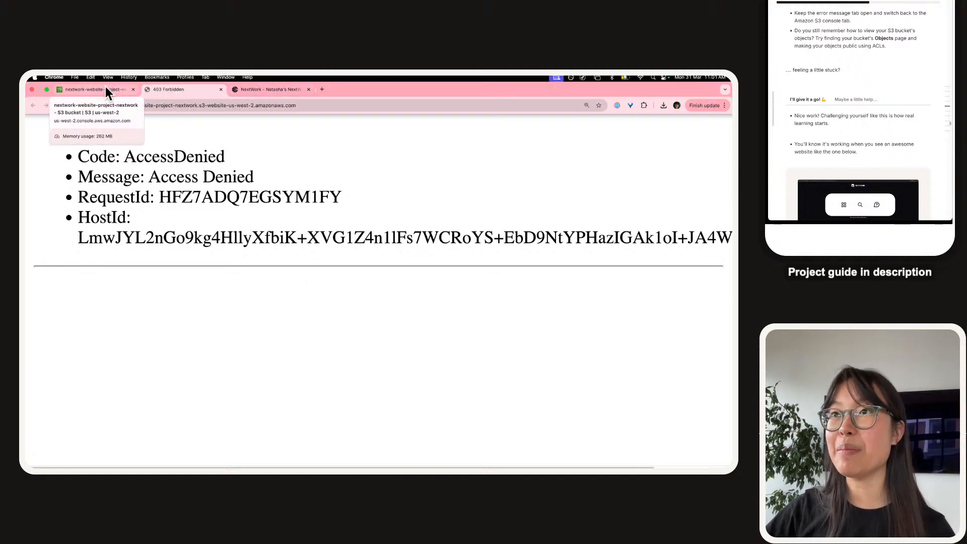
- Switch back to the Amazon S3 console and open the object list of the nextwork-website-project-nextwork bucket
left_click(105, 89)
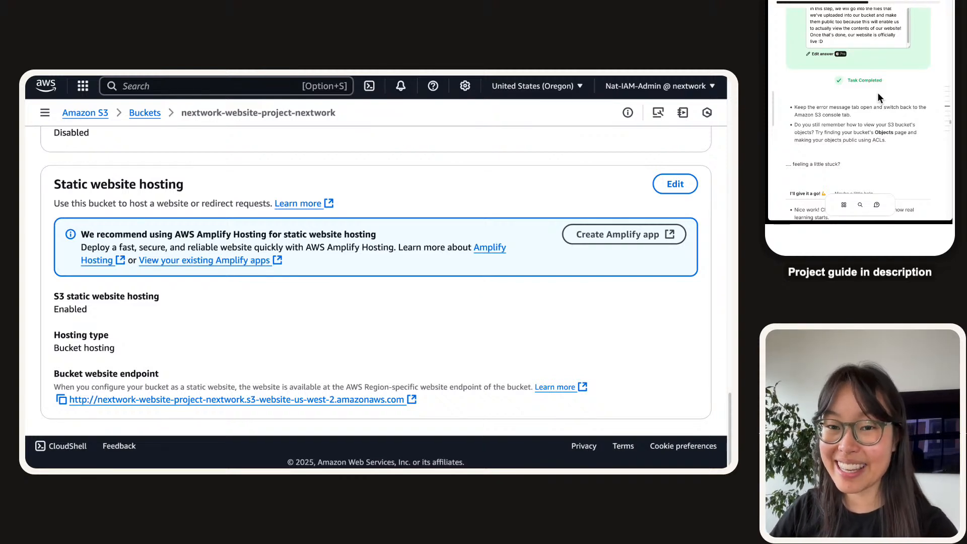
left_click(297, 346)
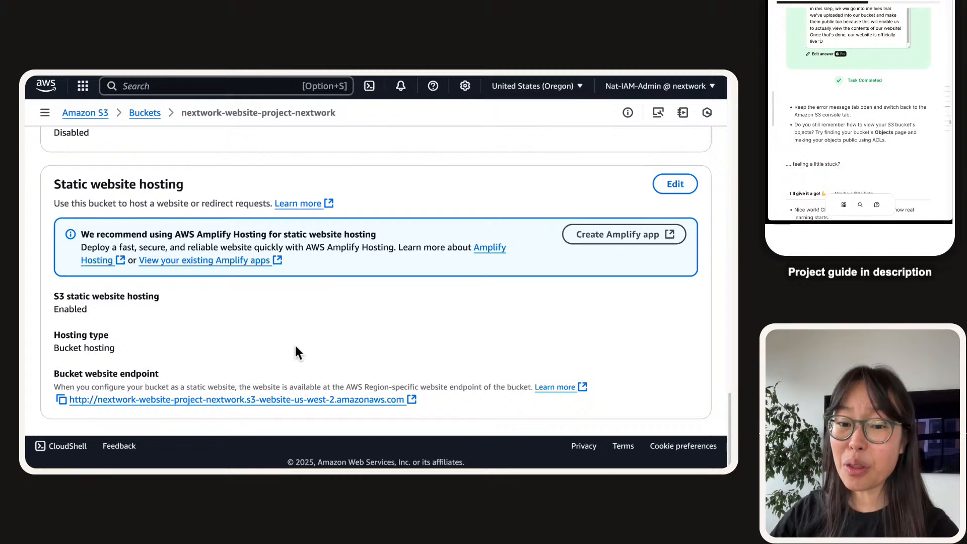
scroll(297, 352, "up", 15)
scroll(296, 347, "up", 8)
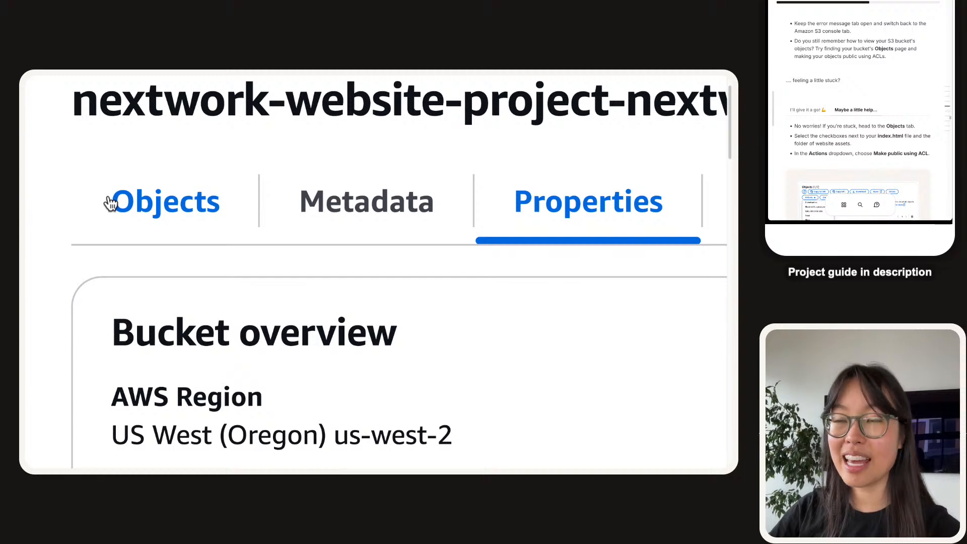
left_click(122, 201)
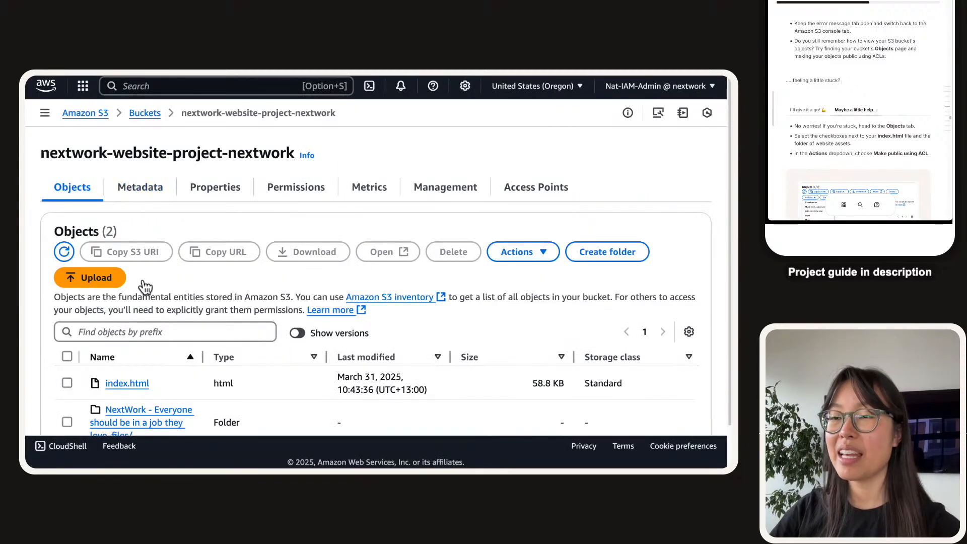
- Select index.html and the "NextWork - Everyone should be in a job they love_files/" folder and choose Make public using ACL for both
scroll(134, 276, "down", 2)
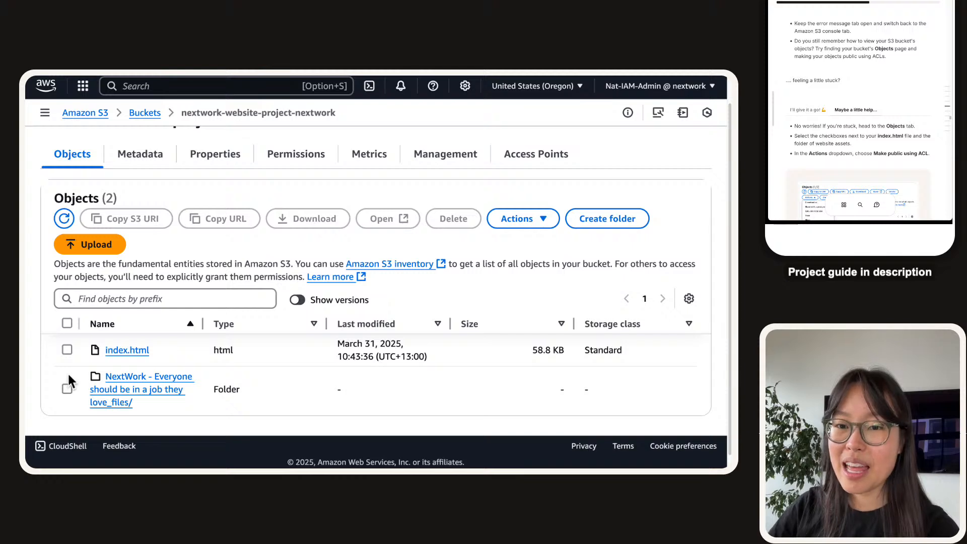
scroll(67, 373, "down", 1)
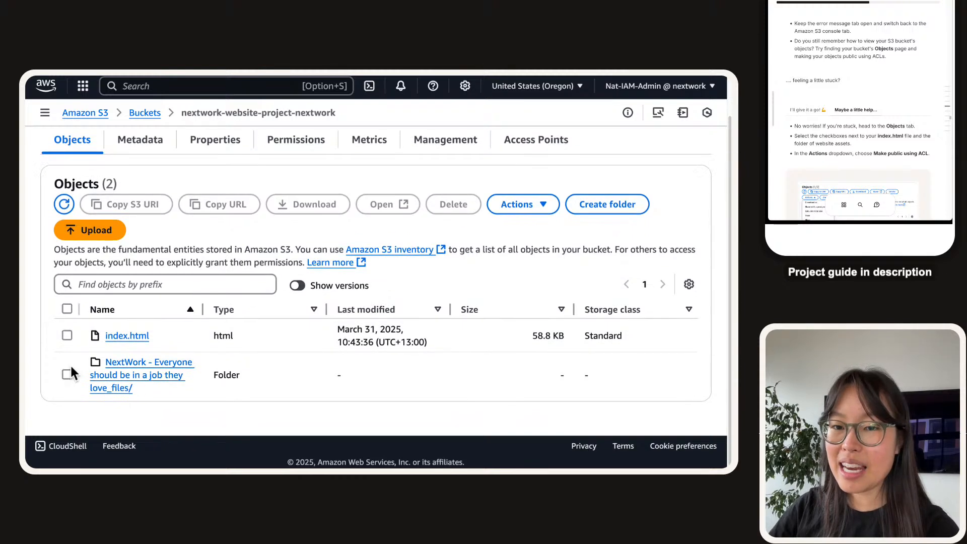
left_click(68, 337)
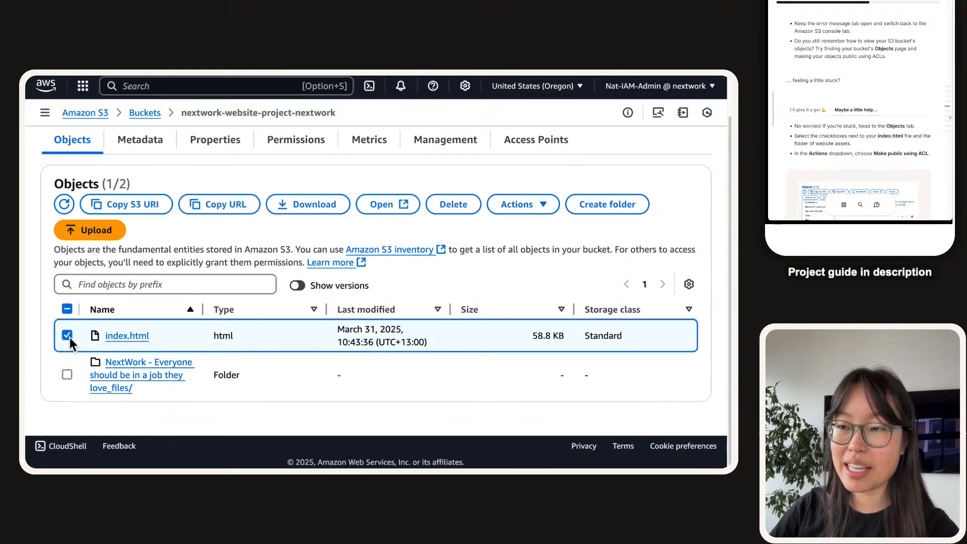
left_click(68, 375)
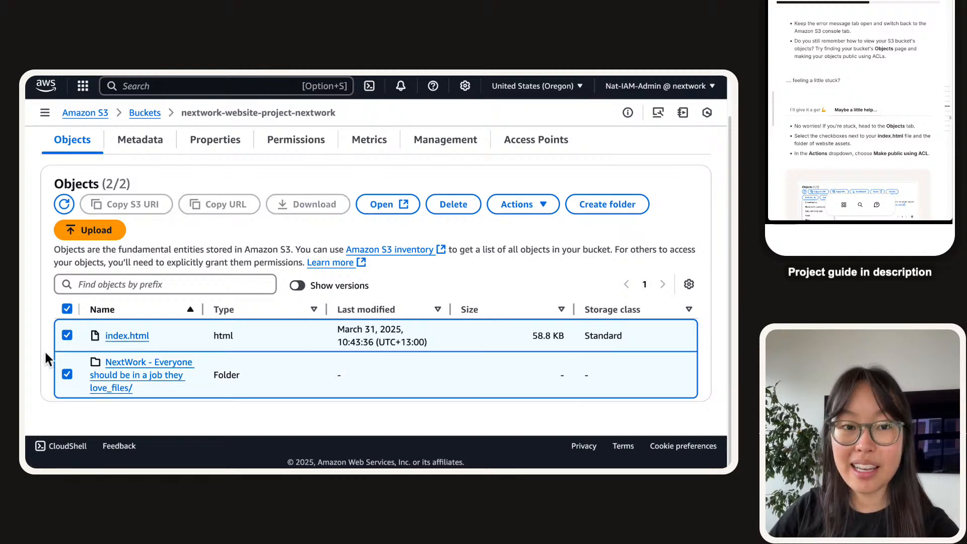
scroll(44, 350, "down", 1)
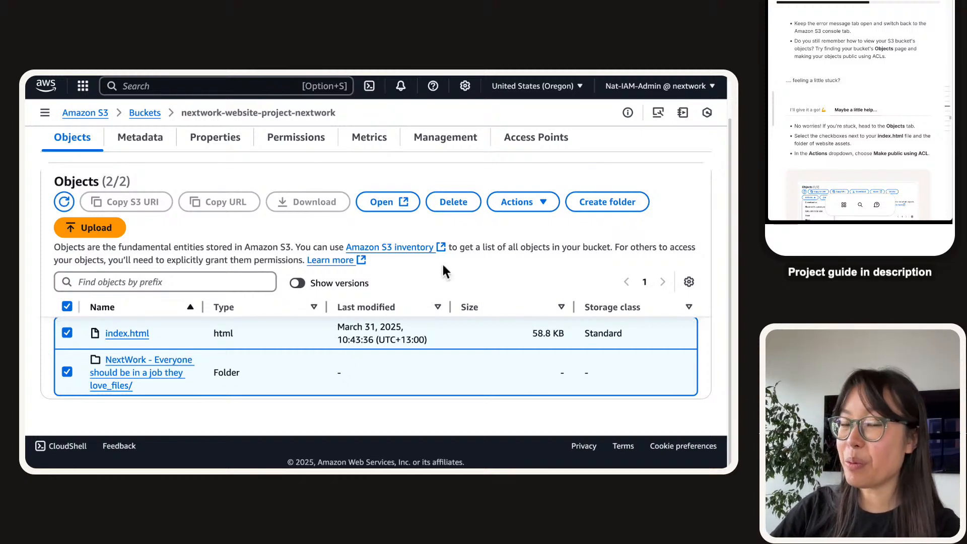
left_click(522, 203)
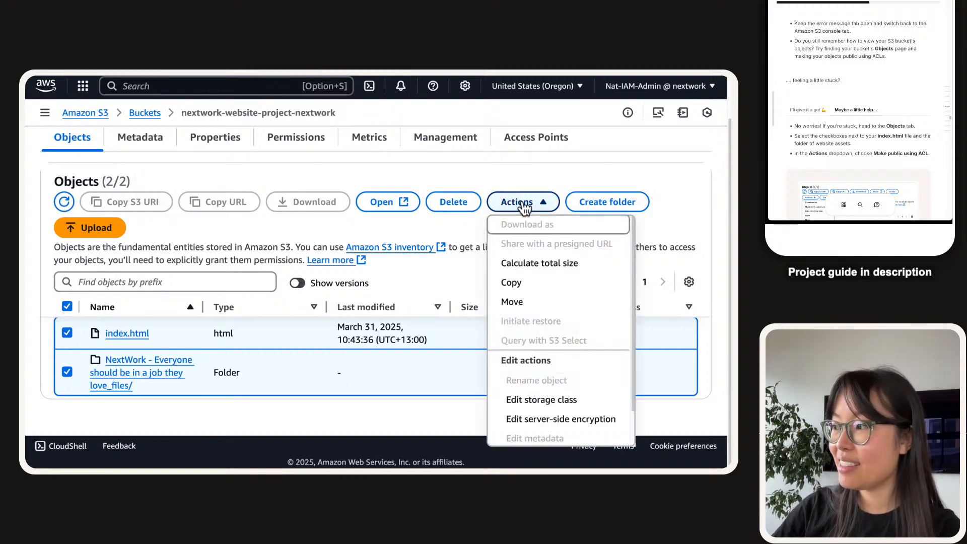
scroll(531, 282, "down", 1)
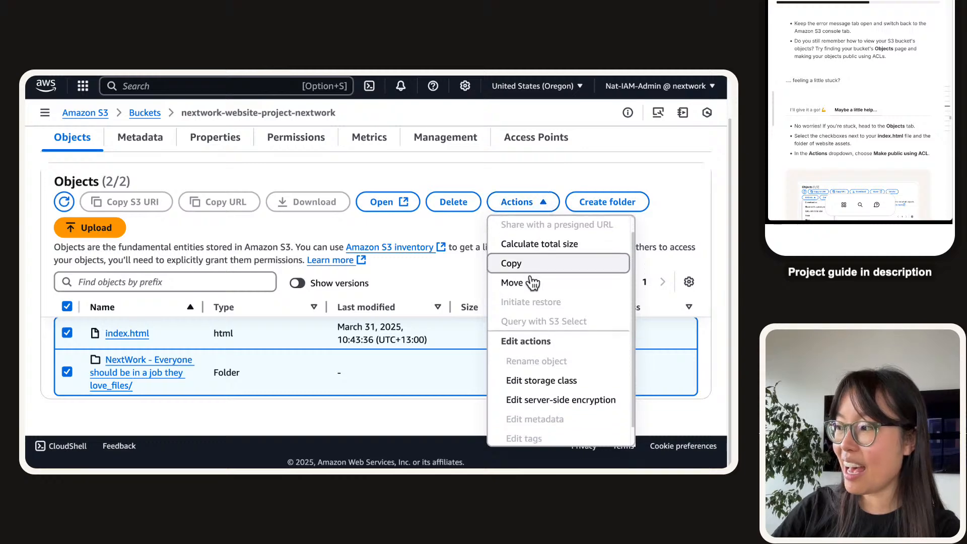
scroll(532, 283, "down", 2)
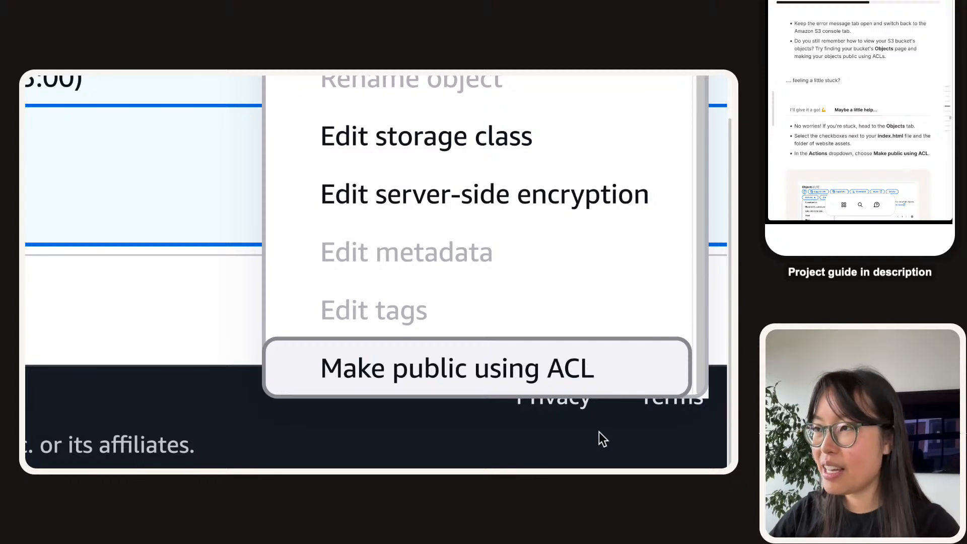
left_click(550, 375)
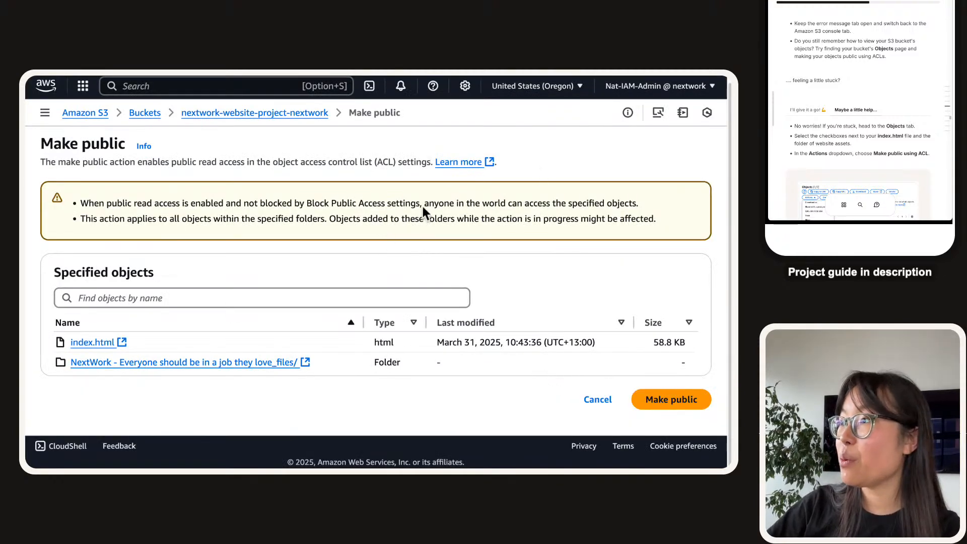
- Review the public access warnings, confirm making the specified objects public, and close the status page
left_click_drag(425, 206, 672, 201)
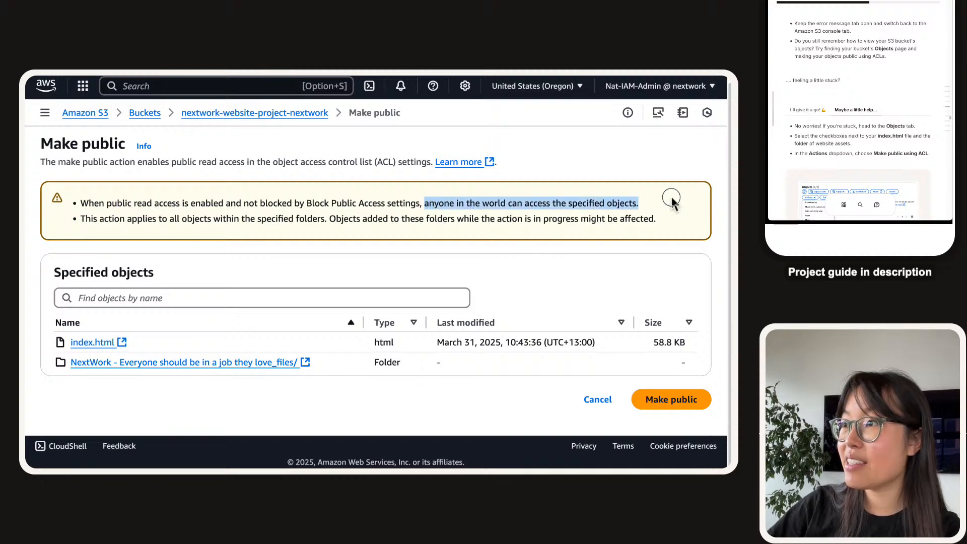
left_click_drag(71, 222, 325, 221)
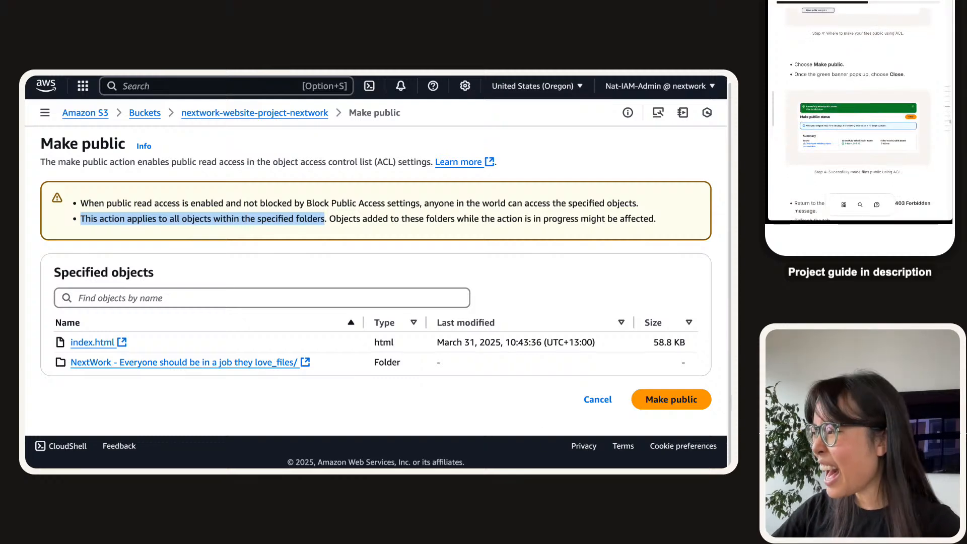
left_click(689, 393)
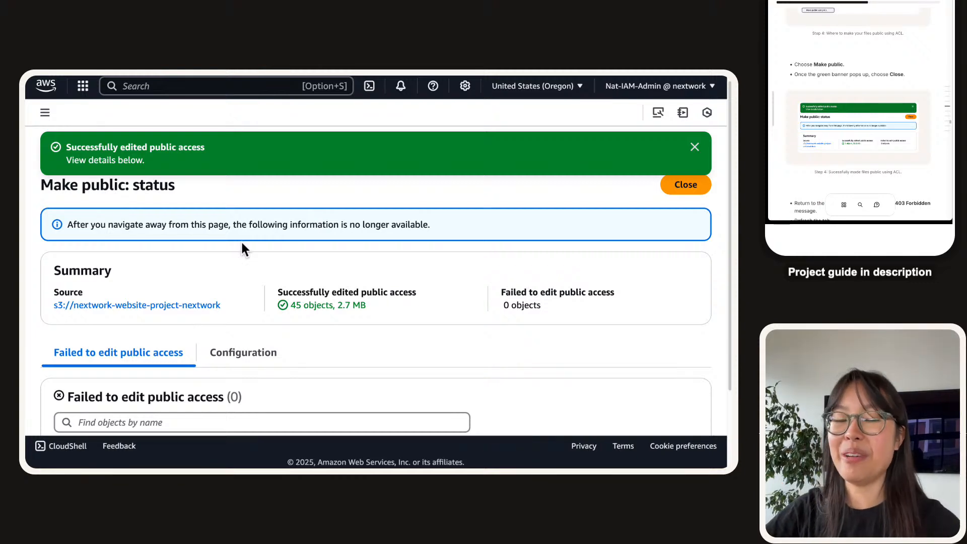
scroll(859, 80, "down", 3)
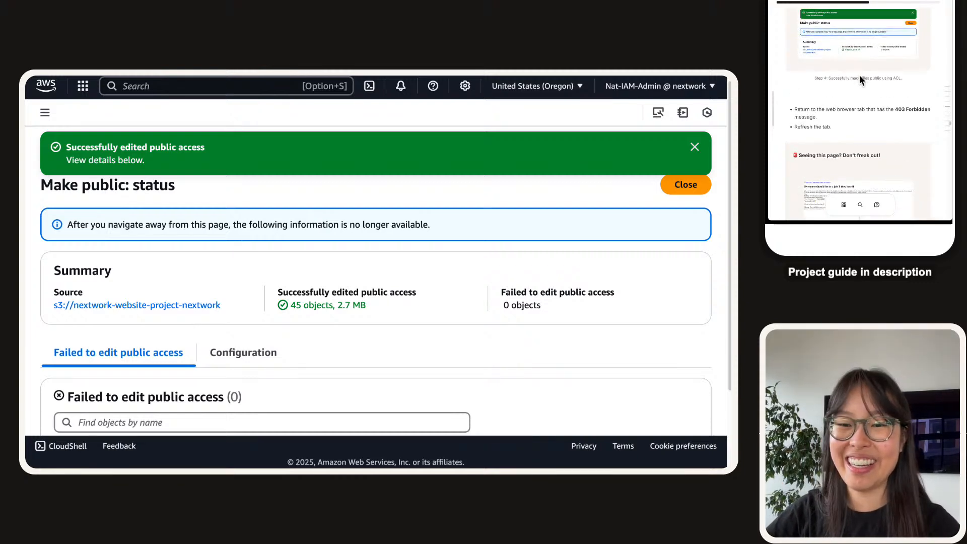
scroll(860, 76, "up", 1)
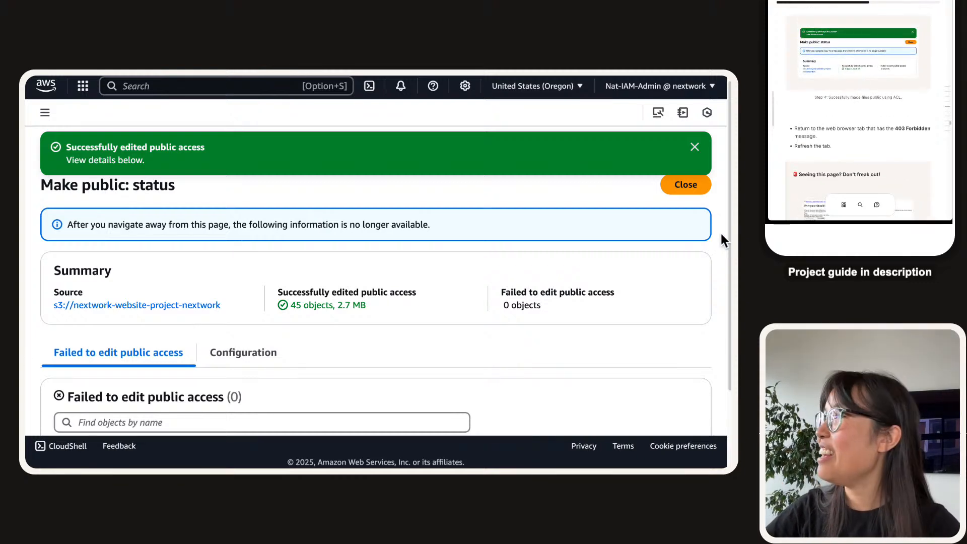
left_click(686, 187)
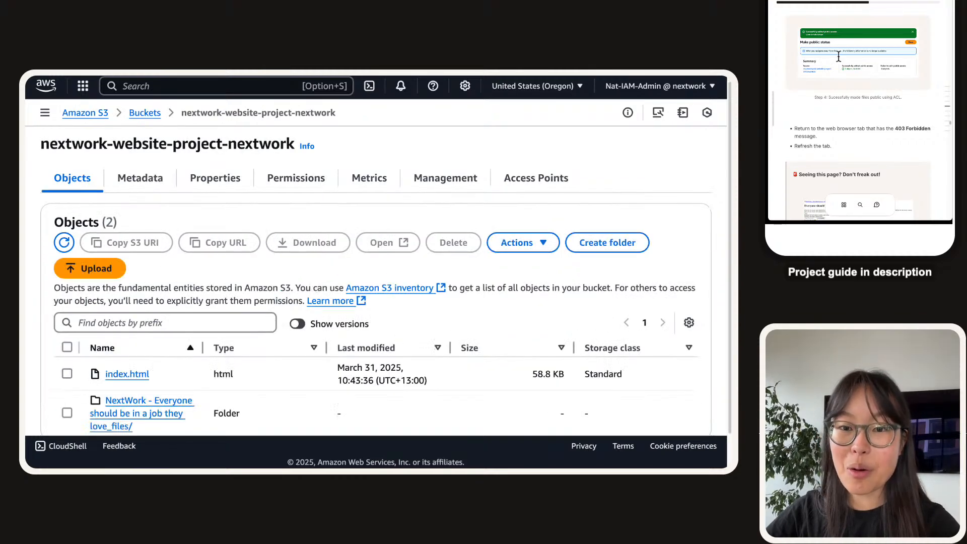
- Return to the bucket website's 403 Forbidden page, reload it, and reset the page zoom to its default
mouse_move(94, 72)
left_click(179, 89)
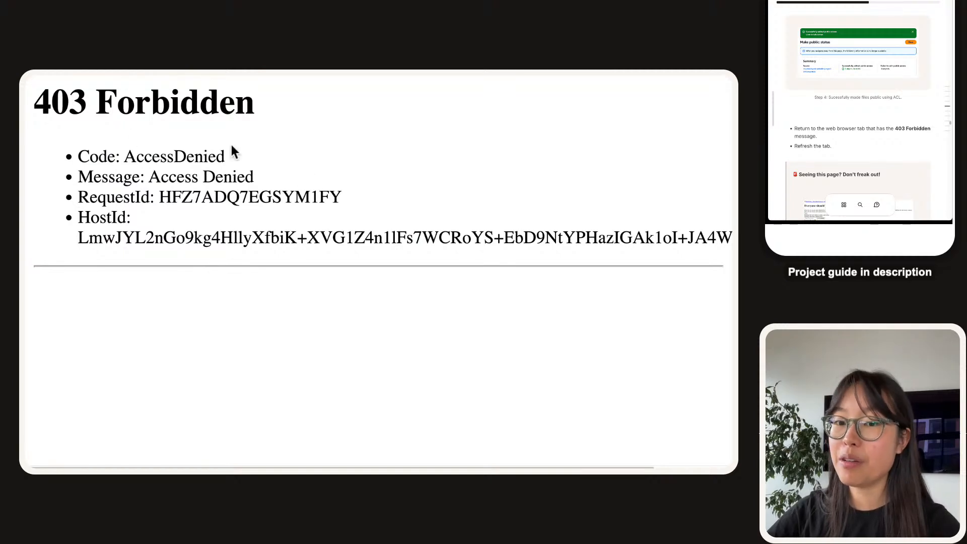
mouse_move(265, 74)
left_click(243, 105)
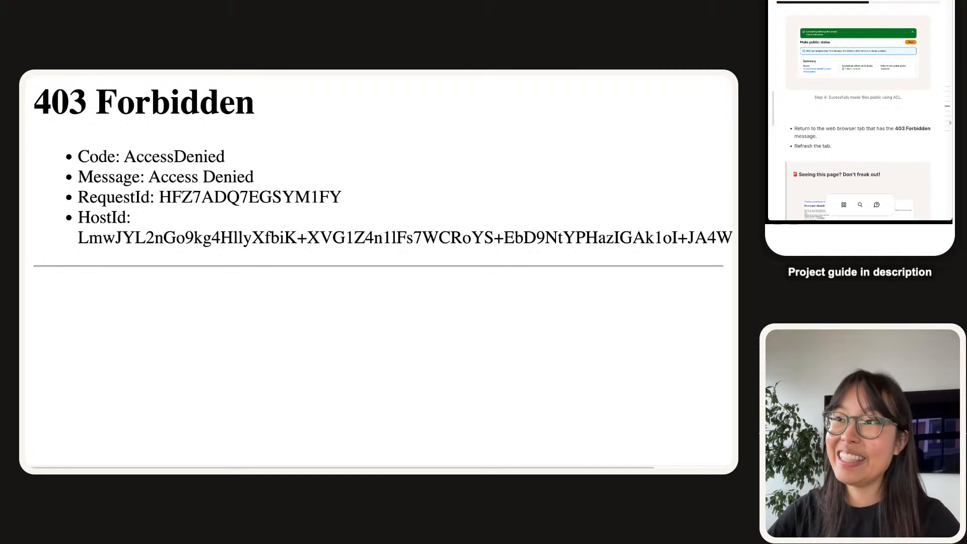
mouse_move(99, 82)
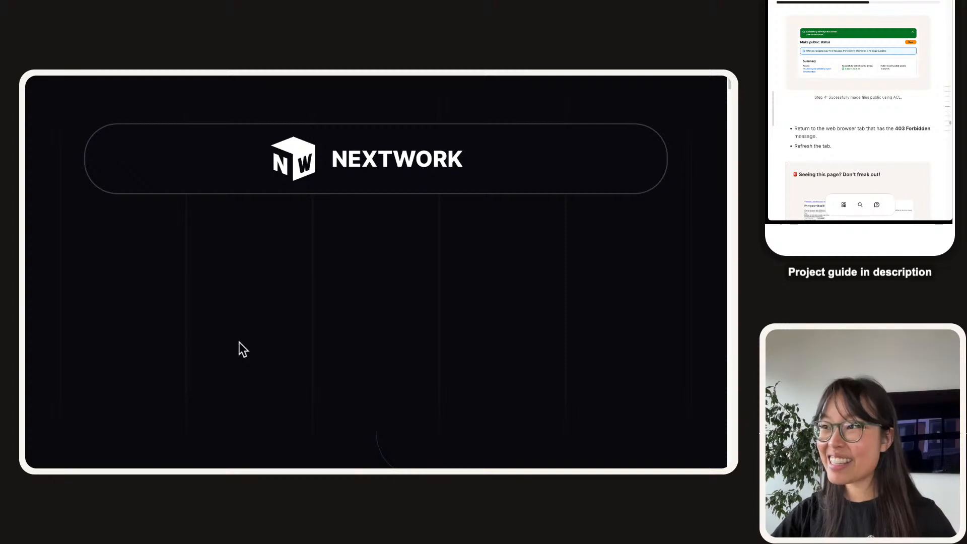
key("super+0")
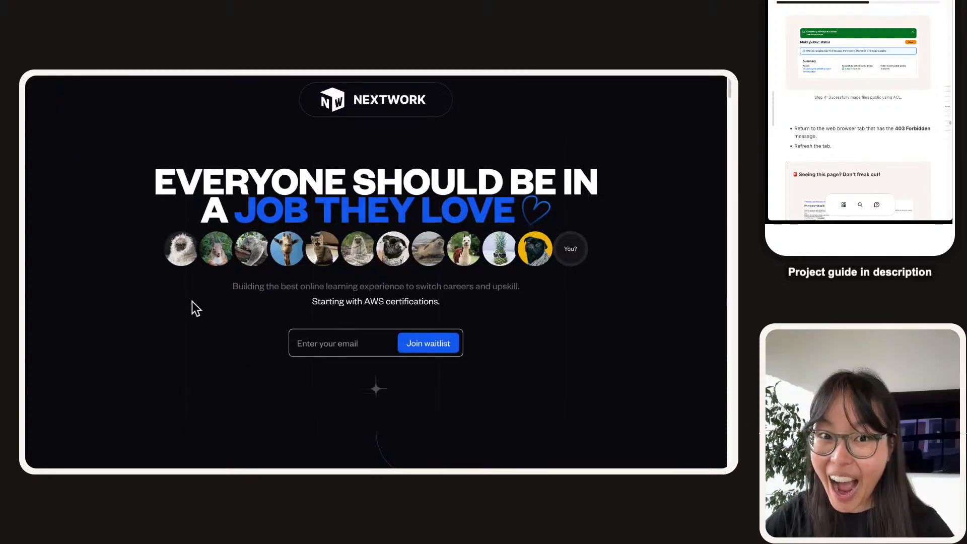
- Examine the bucket website's address and look through the hosted page from its heading down to the end
mouse_move(83, 73)
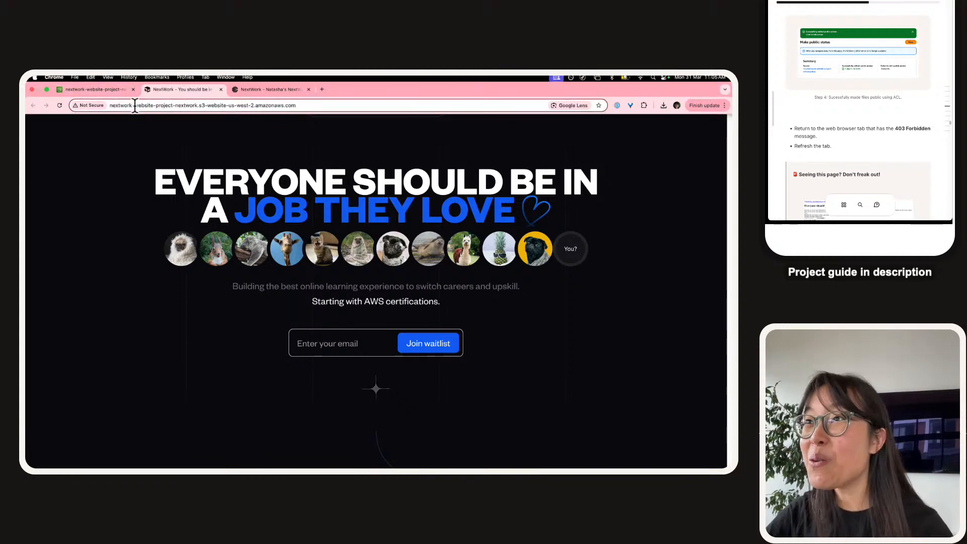
triple_click(135, 105)
double_click(135, 105)
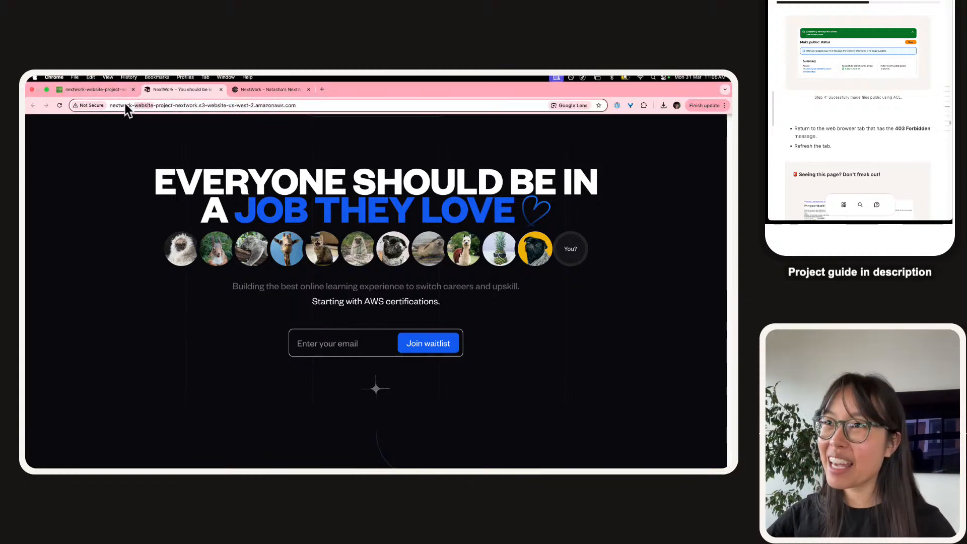
scroll(145, 162, "down", 2)
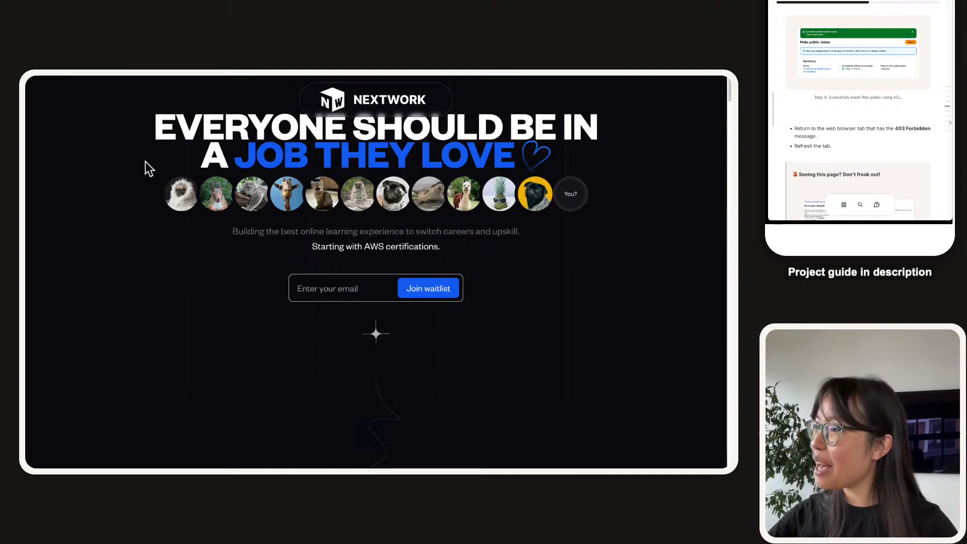
scroll(145, 161, "down", 10)
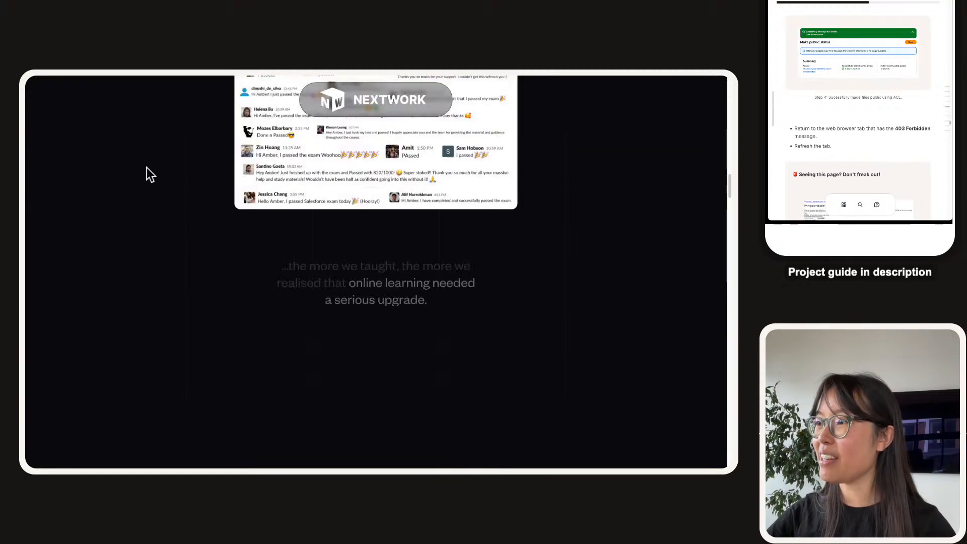
scroll(146, 167, "down", 10)
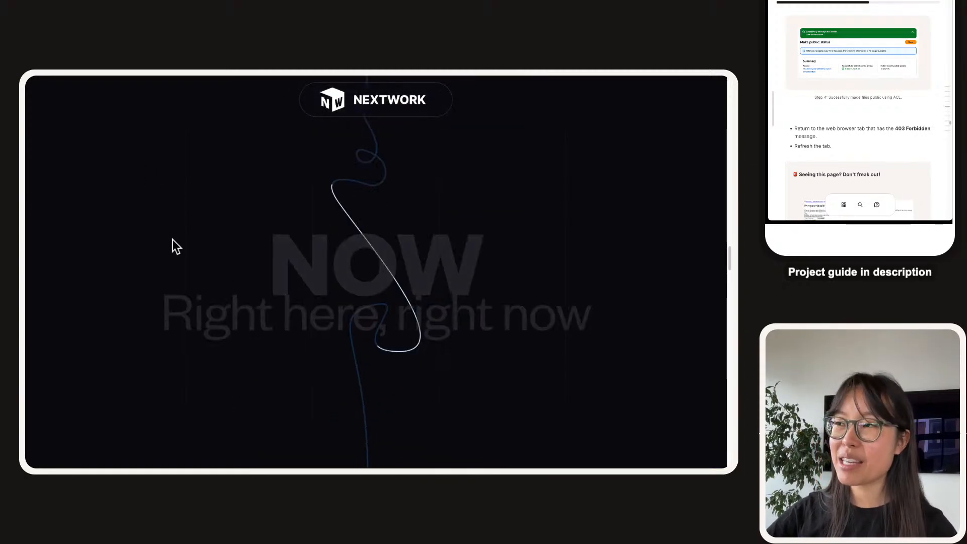
scroll(172, 238, "down", 5)
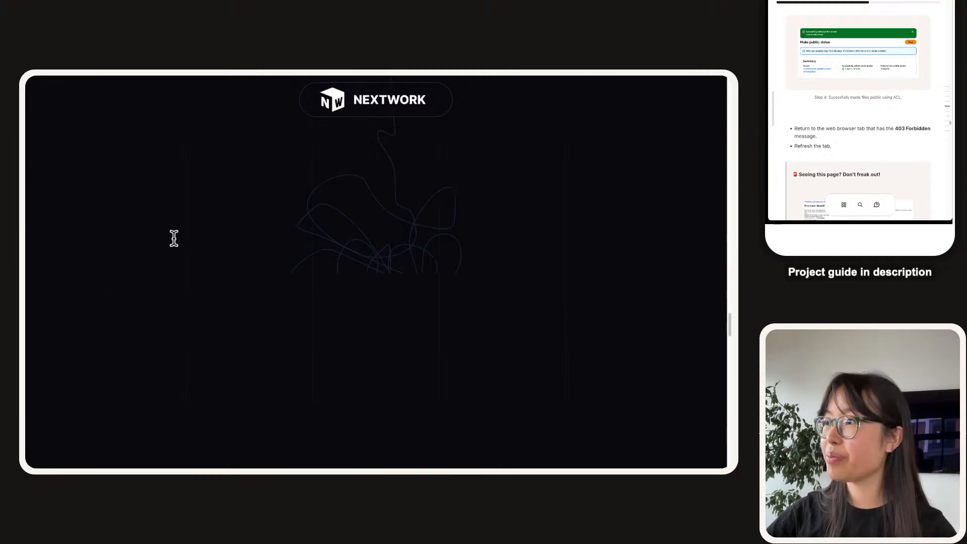
scroll(176, 240, "down", 10)
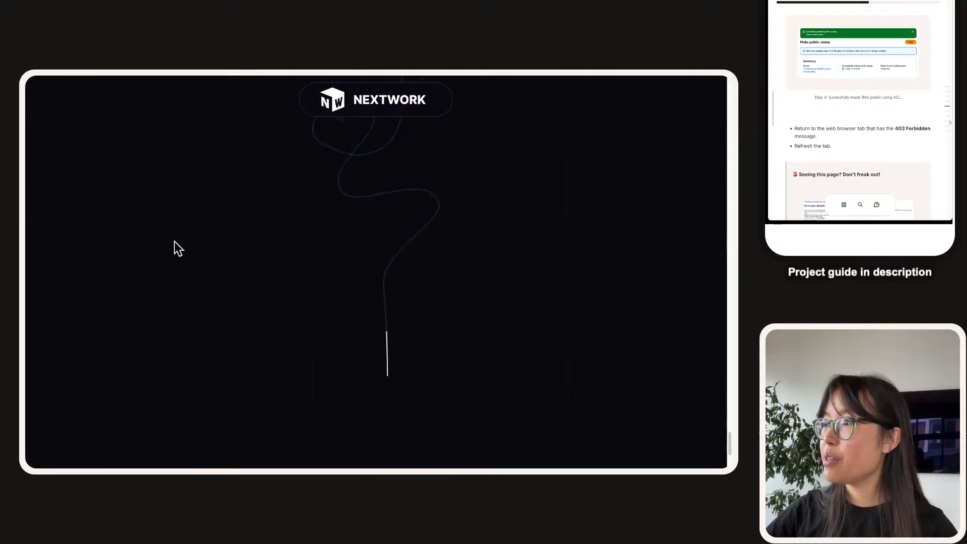
- Look over the waitlist section at the end of the hosted page and return to its heading
scroll(172, 241, "down", 3)
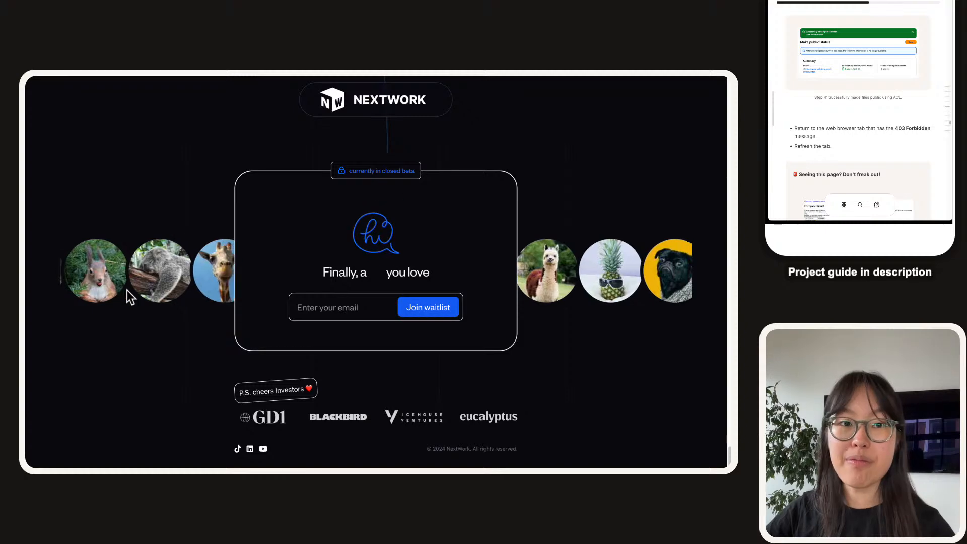
key("Home")
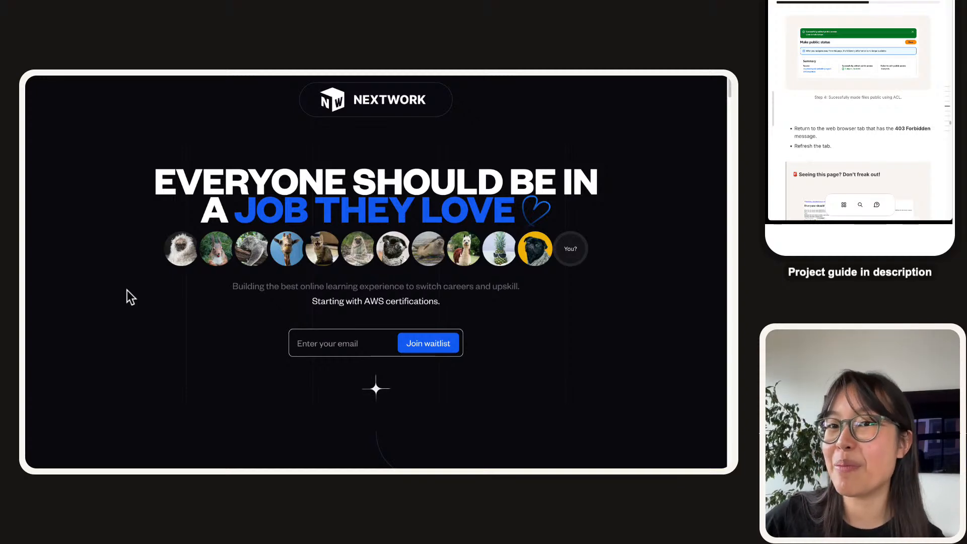
mouse_move(298, 78)
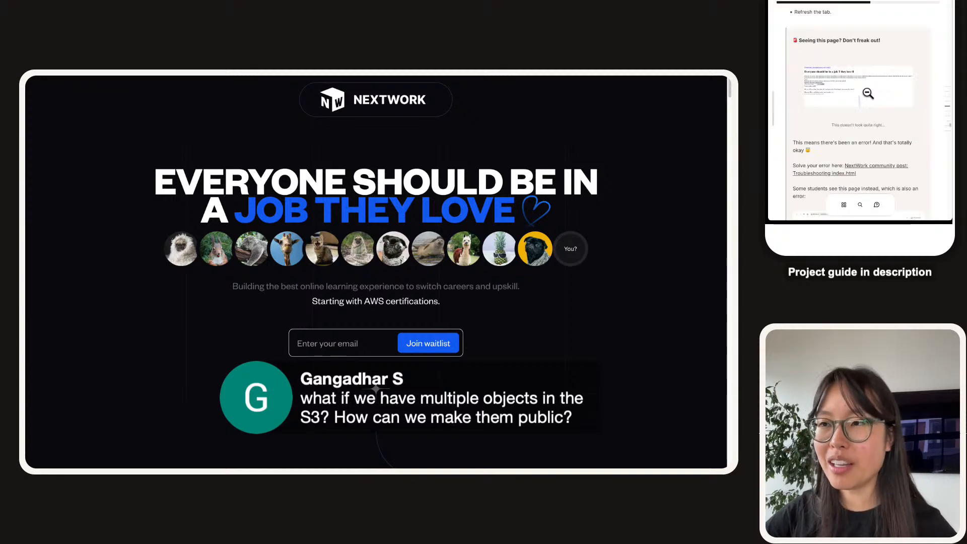
mouse_move(323, 80)
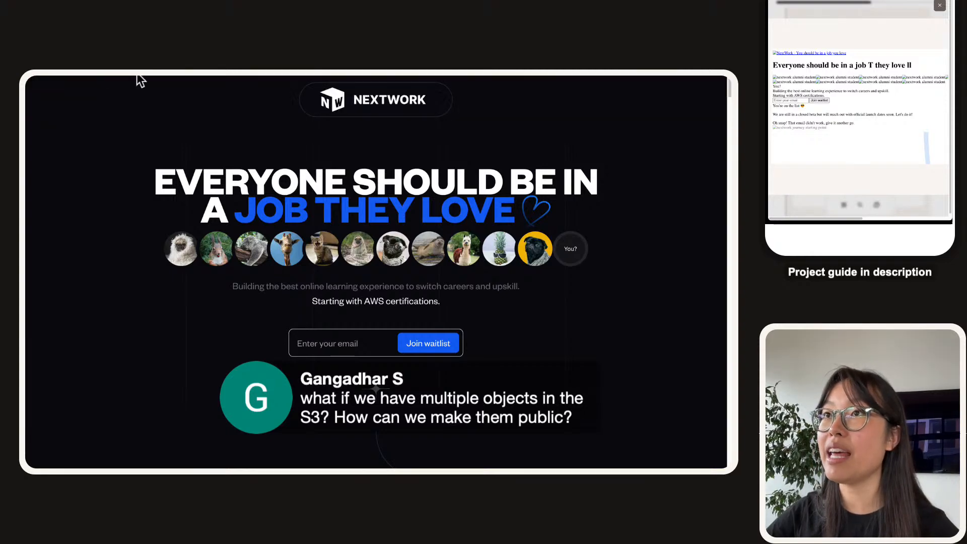
- Open the Downloads folder in Finder and move the "NextWork - Everyone should be in a job they love_files" folder to the Bin
left_click(120, 82)
scroll(272, 277, "down", 1)
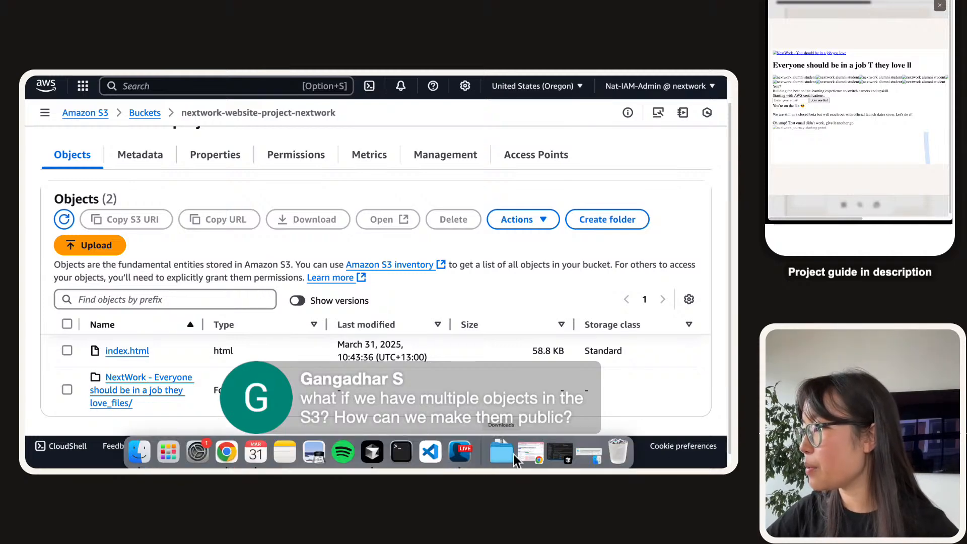
left_click(506, 452)
left_click(451, 297)
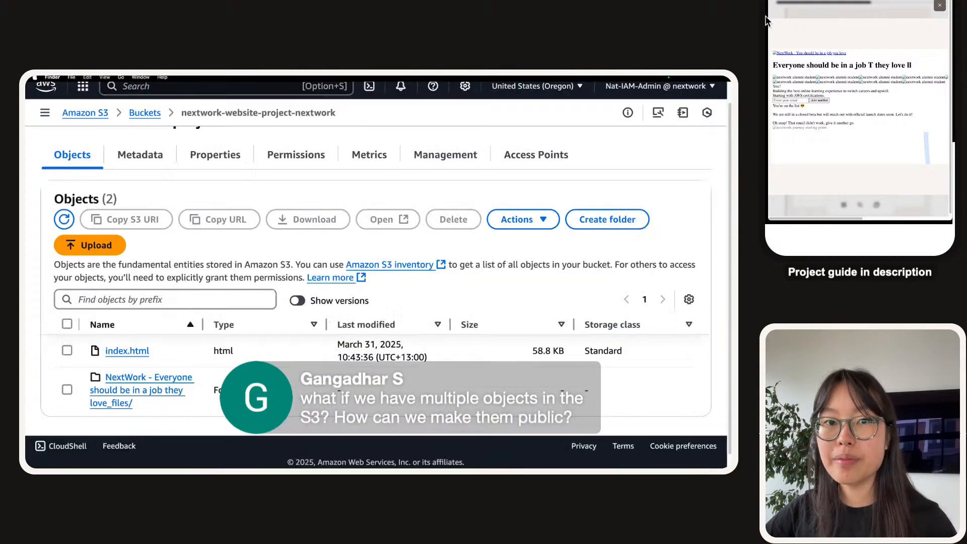
left_click(86, 151)
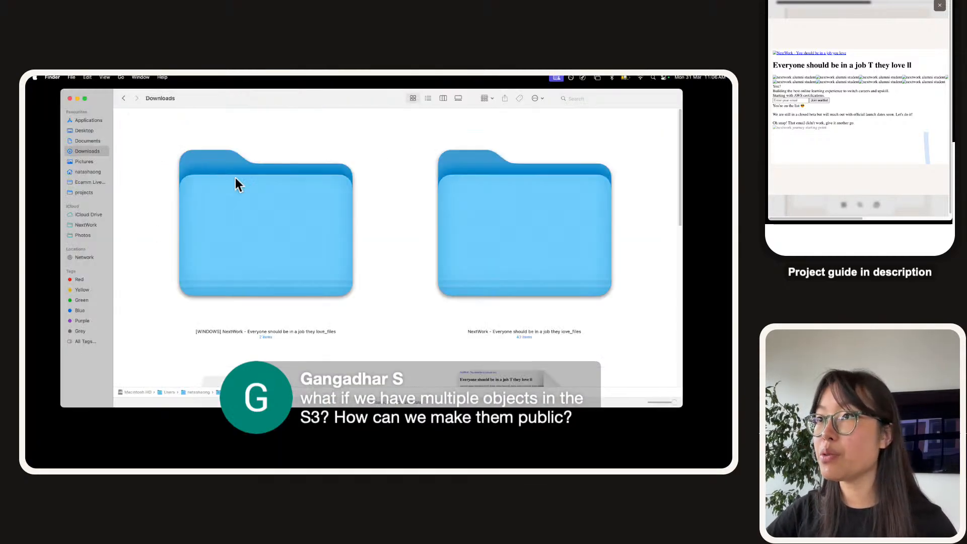
scroll(304, 245, "down", 3)
scroll(304, 238, "up", 3)
key("super+minus")
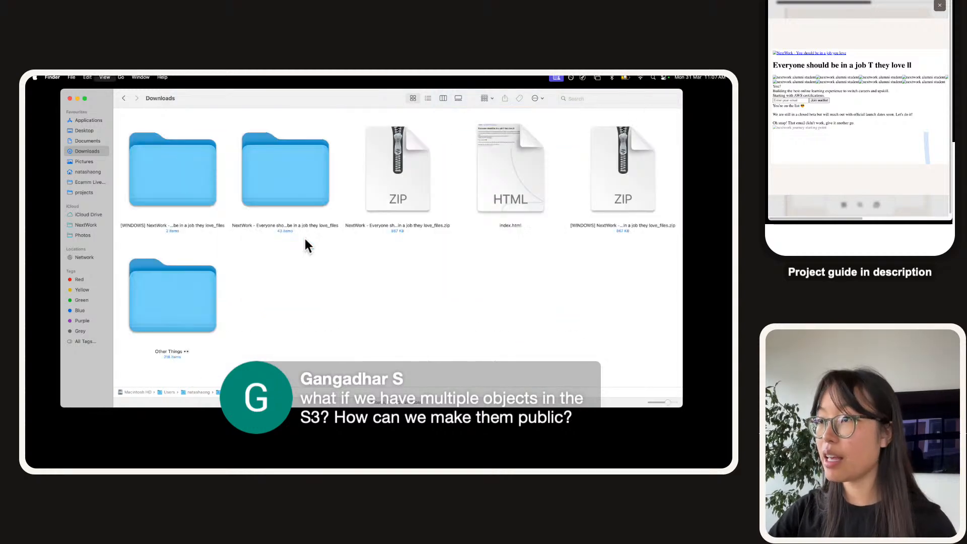
left_click_drag(303, 187, 629, 458)
- Try to rename the "[WINDOWS] NextWork - Everyone should be in a job they love_files" folder without its "[WINDOWS]" prefix
left_click(179, 177)
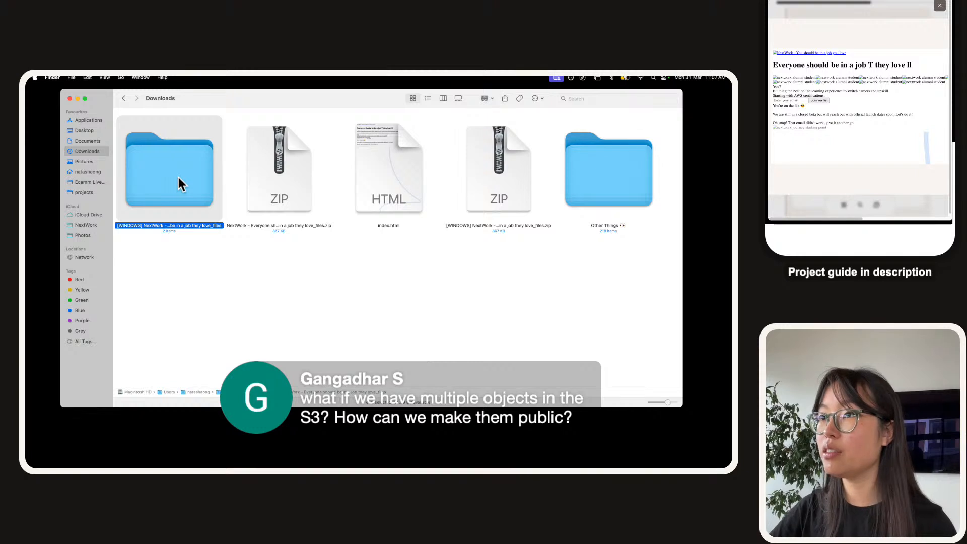
key("Return")
key("Left")
key("alt+shift+Right")
key("alt+shift+Right")
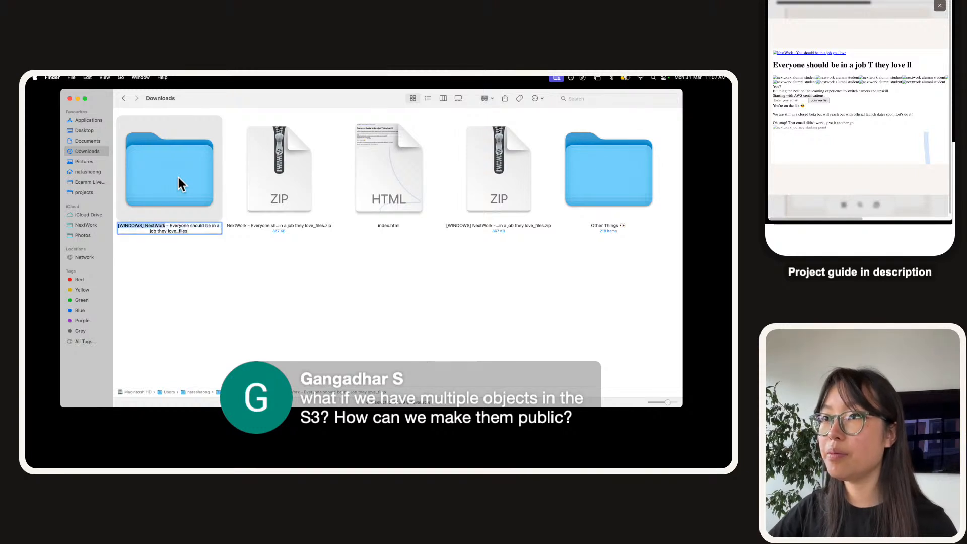
key("alt+shift+Left")
key("Return")
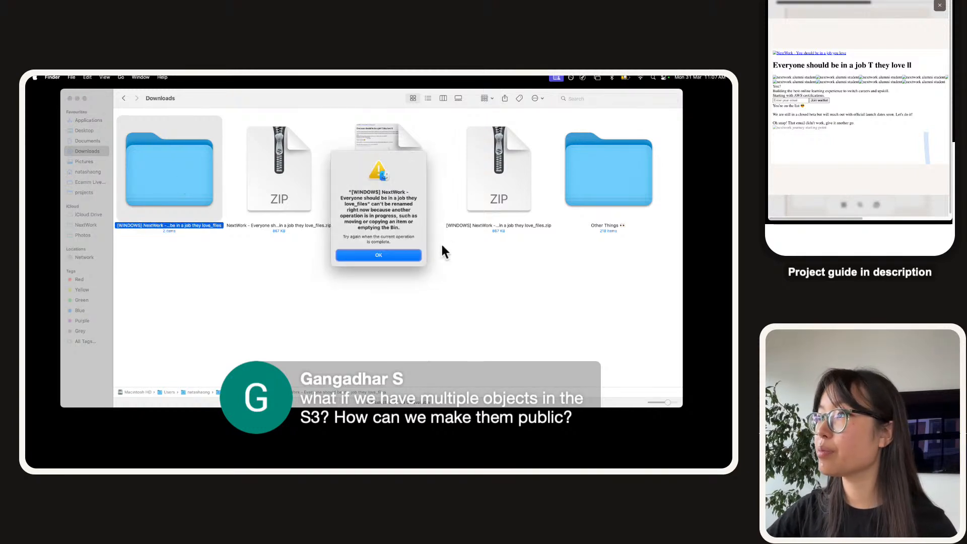
left_click(416, 254)
mouse_move(502, 466)
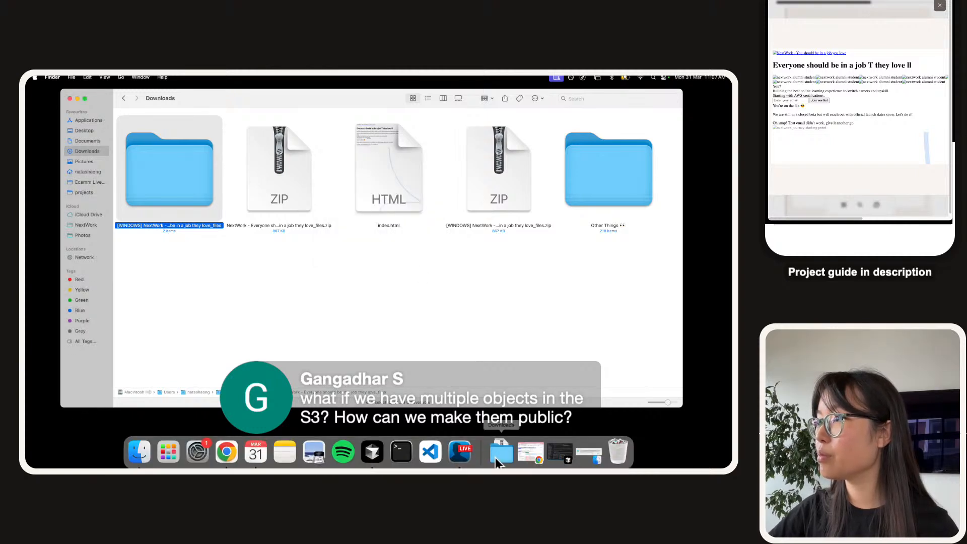
left_click(407, 332)
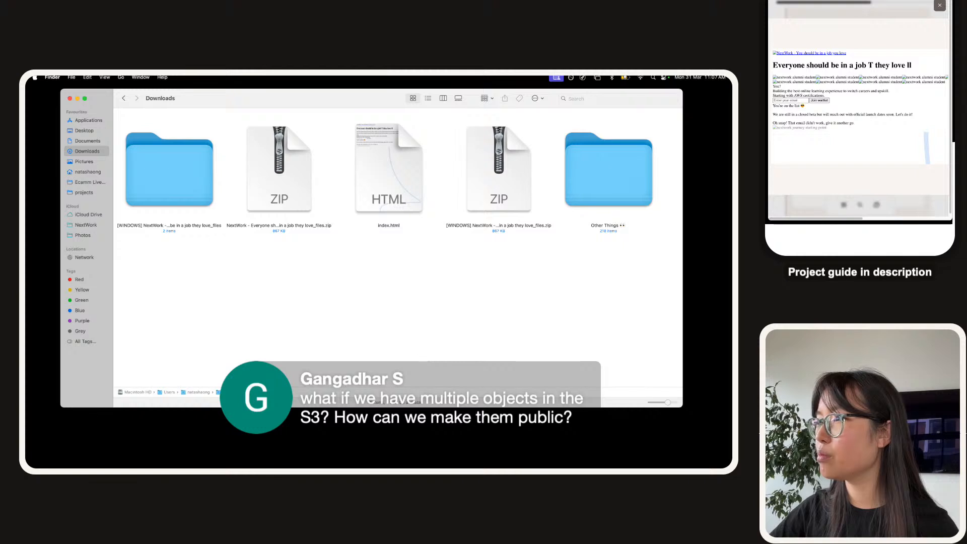
mouse_move(406, 467)
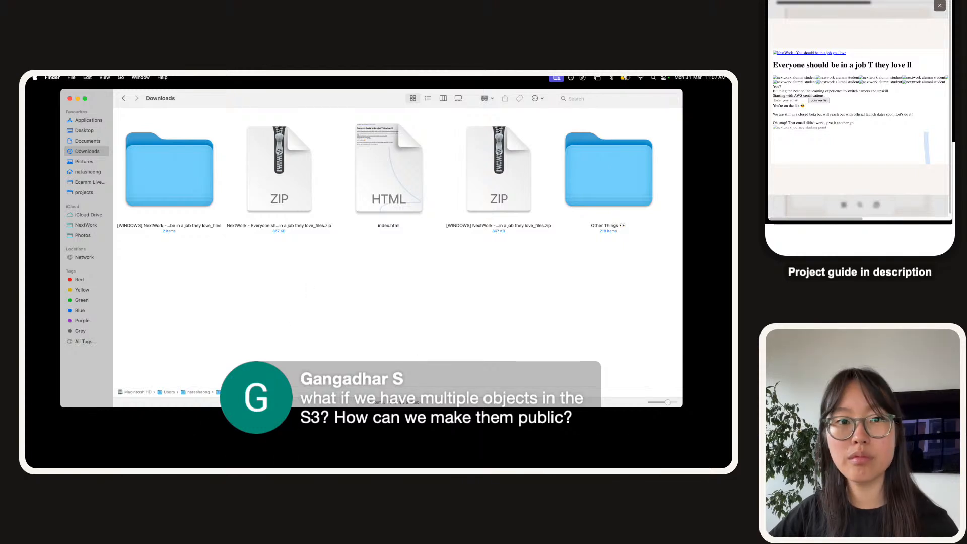
left_click(190, 247)
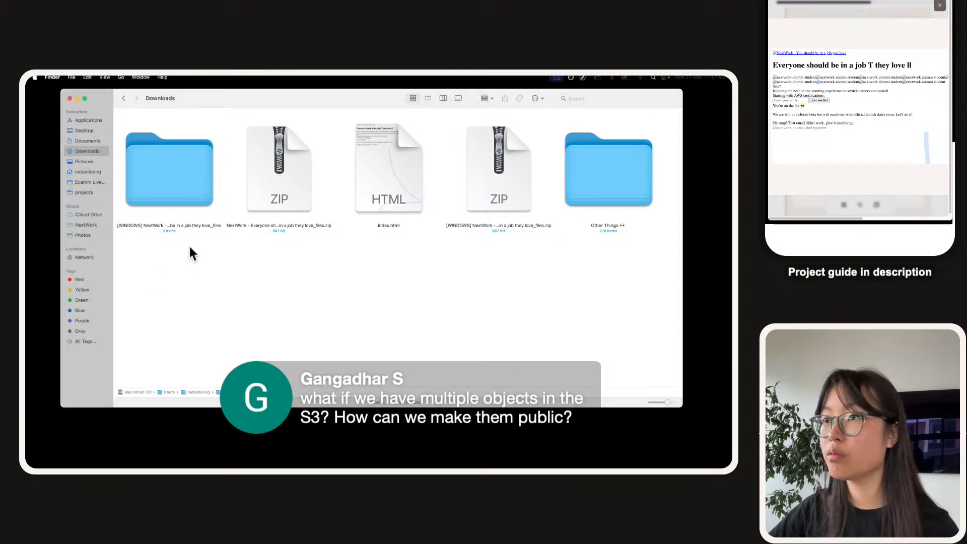
- Retry renaming the [WINDOWS] folder to "NextWork - Everyone should be in a job they love_files"
right_click(178, 164)
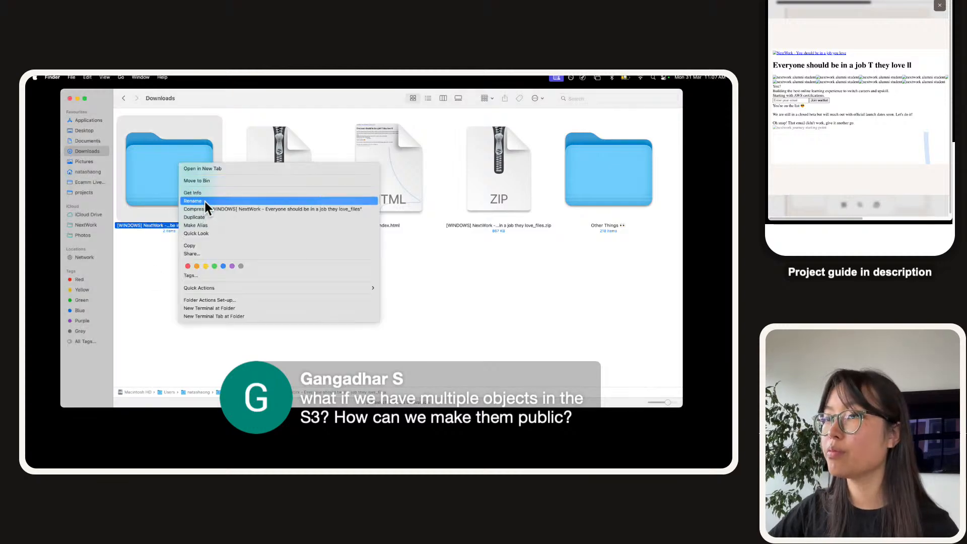
left_click(205, 202)
key("Left")
key("alt+shift+Right")
key("alt+shift+Right")
key("alt+shift+Left")
key("BackSpace")
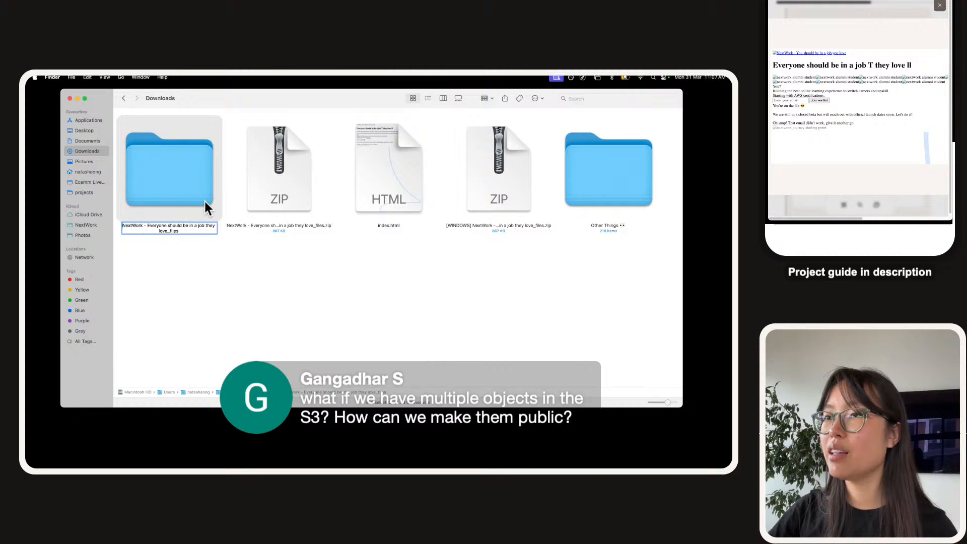
key("Return")
left_click(377, 255)
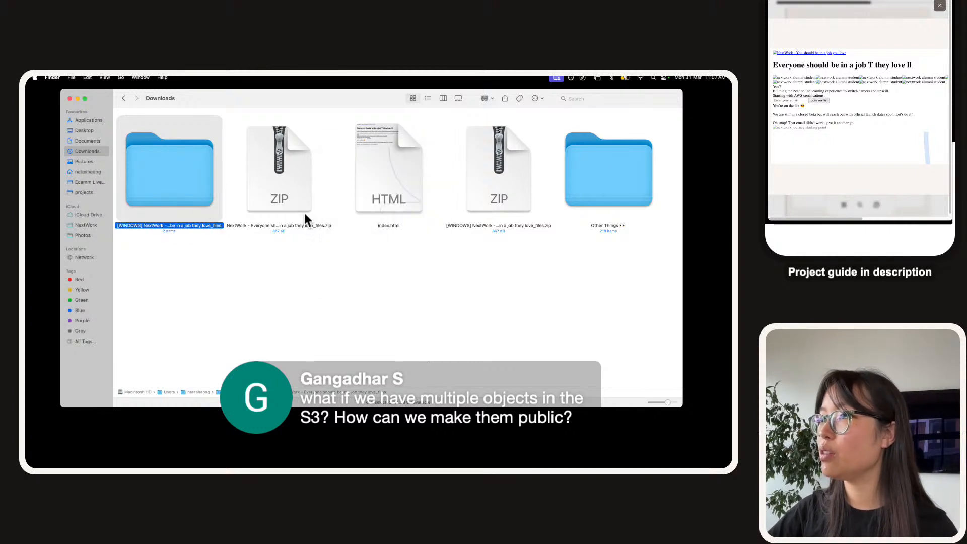
- Move the [WINDOWS] folder, the unprefixed NextWork zip file and index.html from Downloads to the Bin
left_click(278, 161)
left_click_drag(403, 257, 172, 147)
key("super+BackSpace")
- Rename the remaining [WINDOWS] zip file as "NextWork - Everyone should be in a job they love_files.zip"
right_click(172, 147)
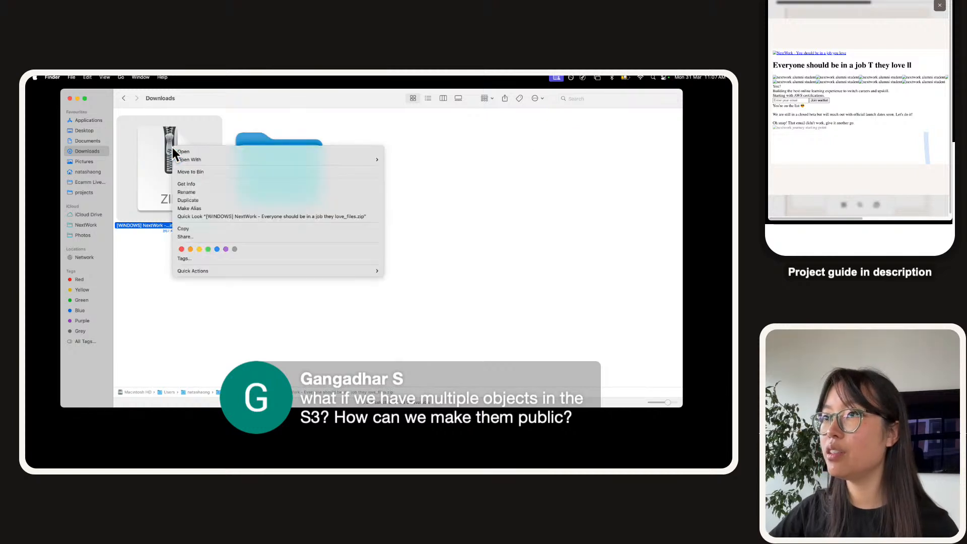
left_click(192, 195)
key("Left")
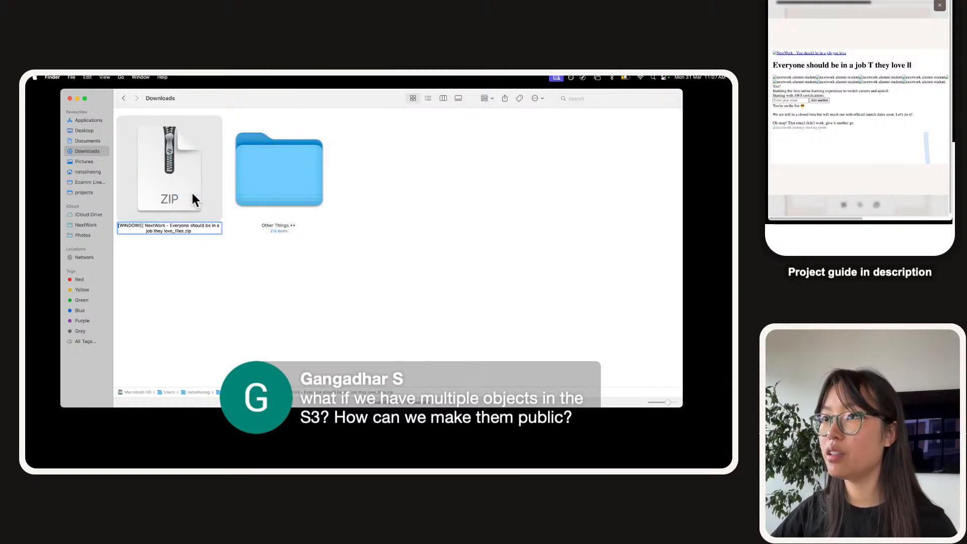
key("alt+shift+Right")
key("shift+Right")
key("shift+Right")
key("BackSpace")
key("Return")
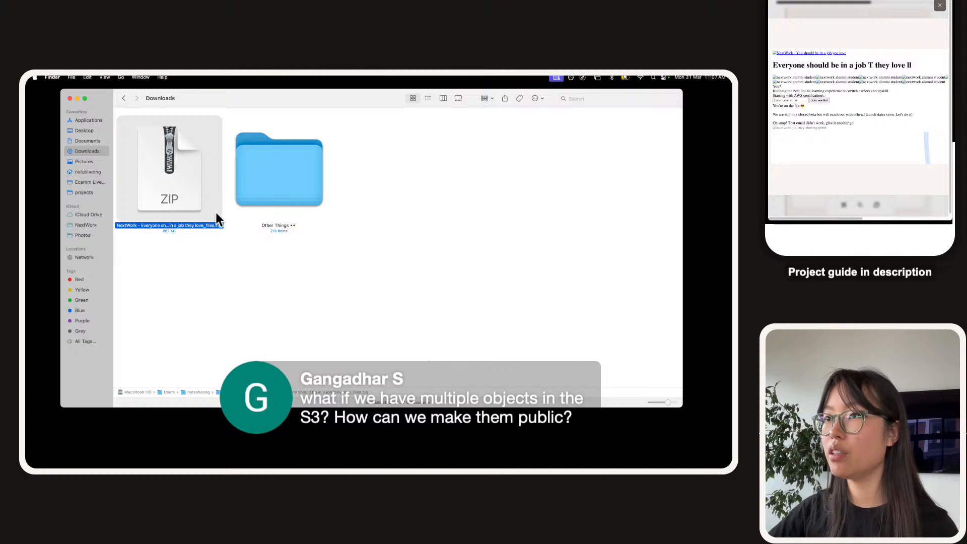
- Extract the renamed zip file, check the folders inside the extracted folder, and return to Downloads
left_click(251, 267)
left_click(140, 193)
double_click(135, 182)
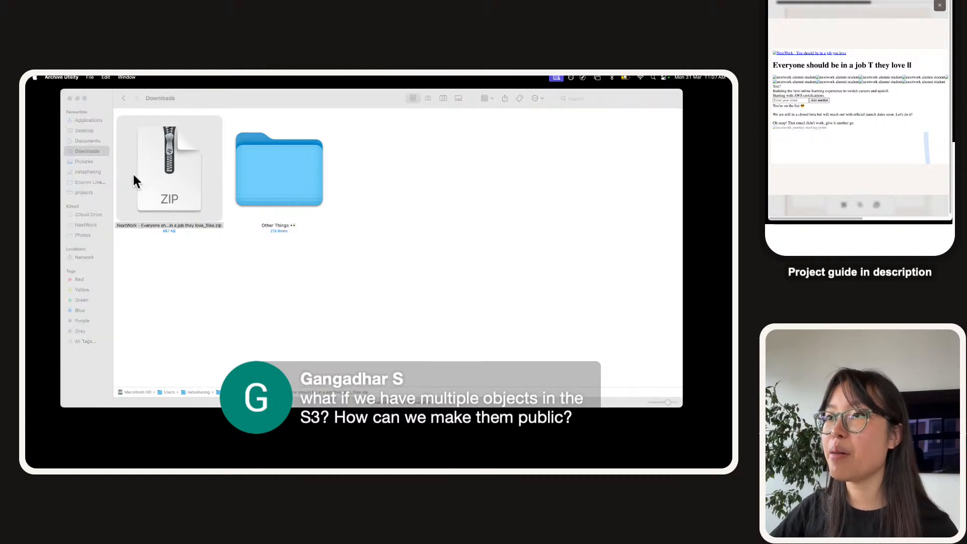
double_click(173, 177)
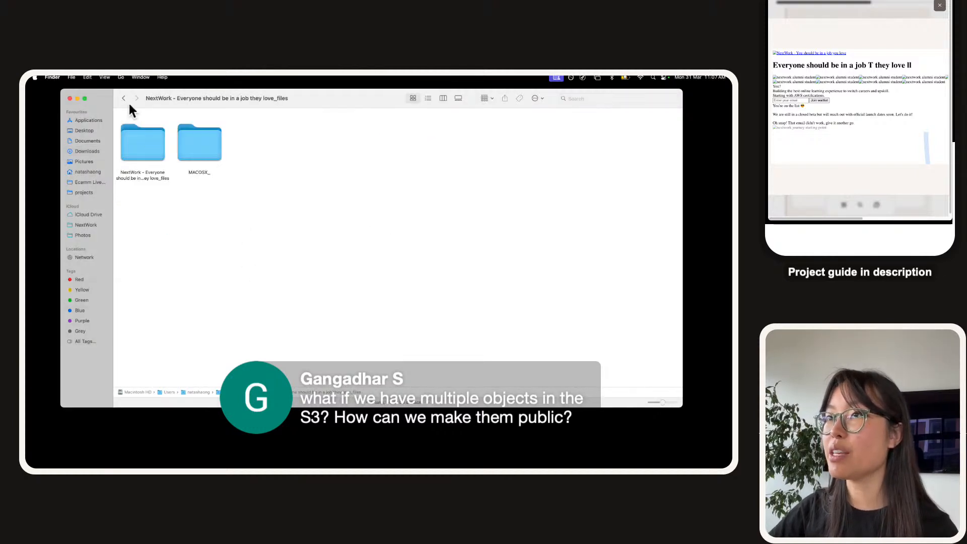
left_click(124, 98)
- Switch to the S3 bucket, permanently confirm deleting the "NextWork - Everyone should be in a job they love_files/" folder with "delete", and close the status page
key("super+Tab")
key("super+Tab")
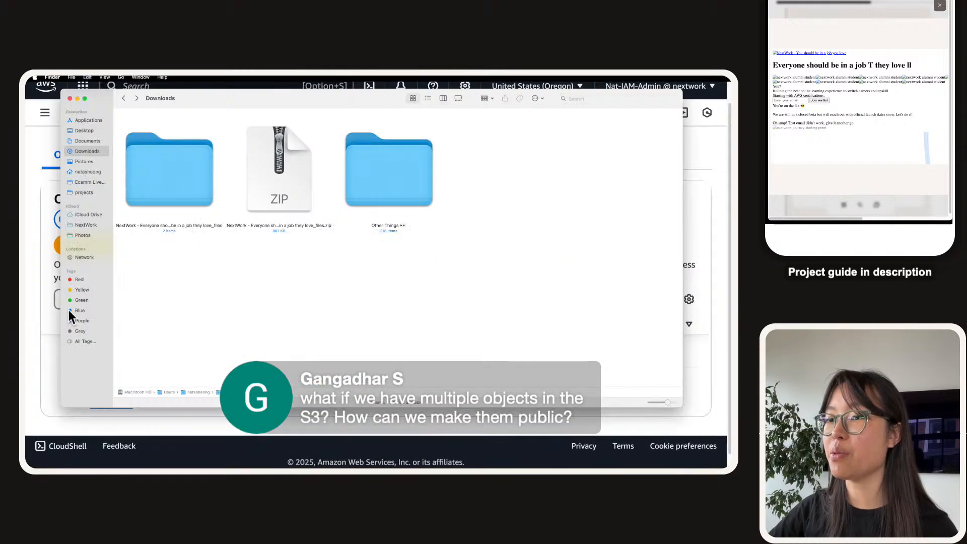
left_click(49, 330)
left_click(70, 390)
left_click(471, 225)
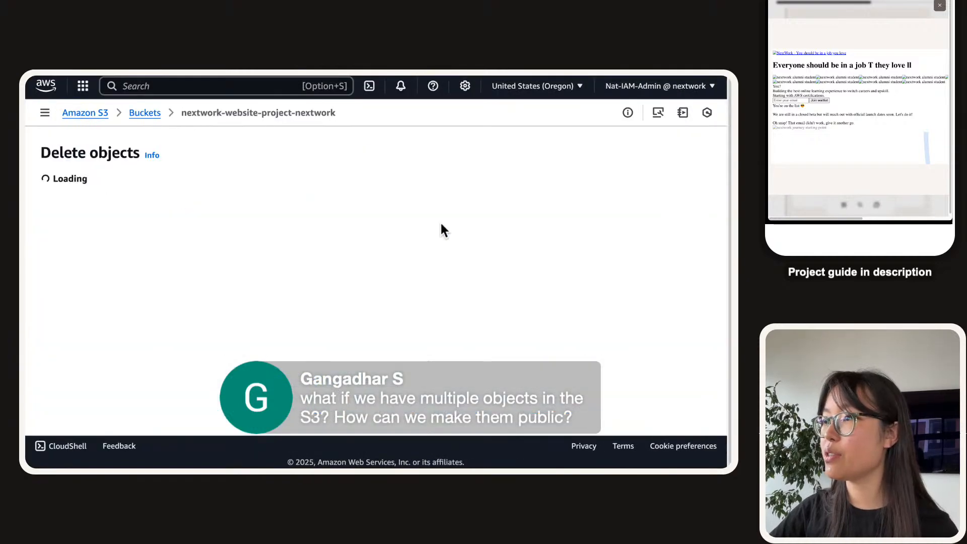
scroll(343, 278, "down", 2)
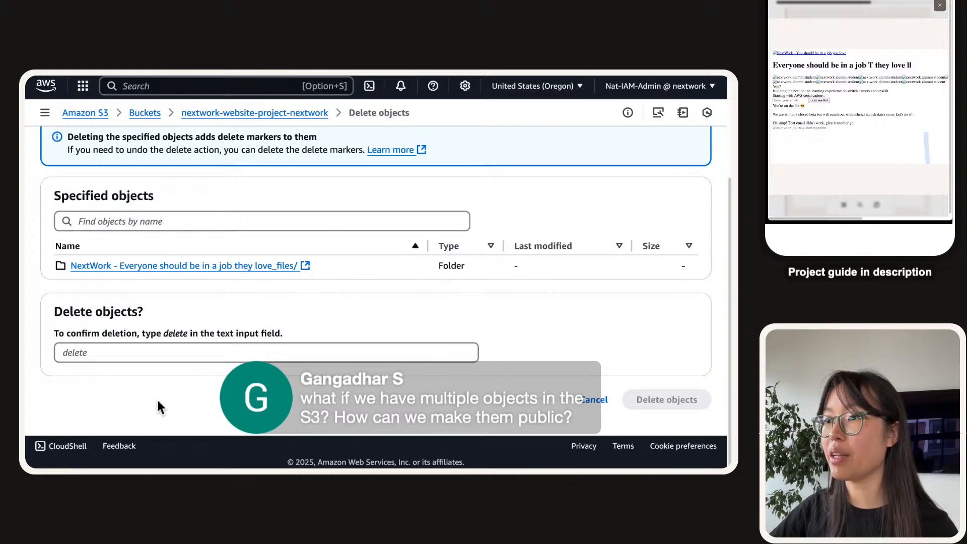
left_click(182, 354)
type("delete")
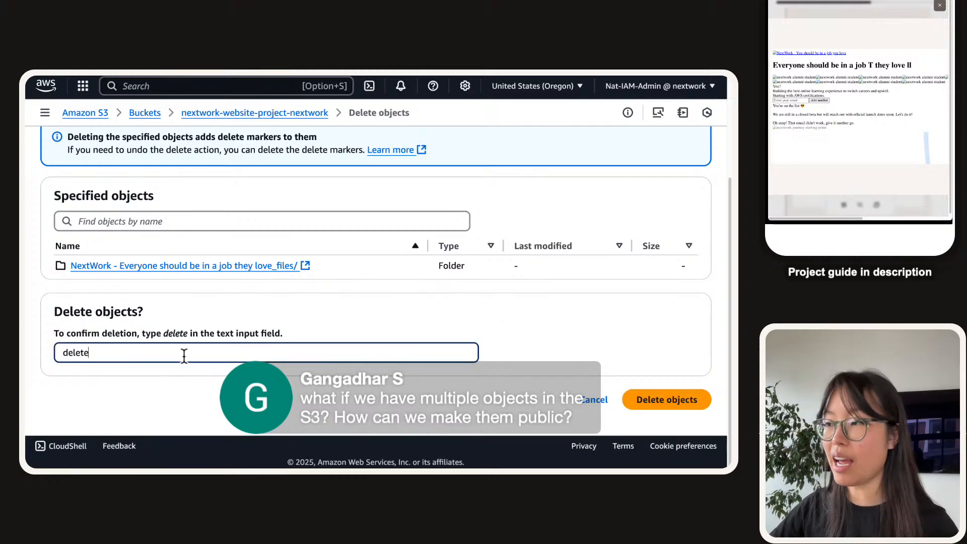
left_click(650, 399)
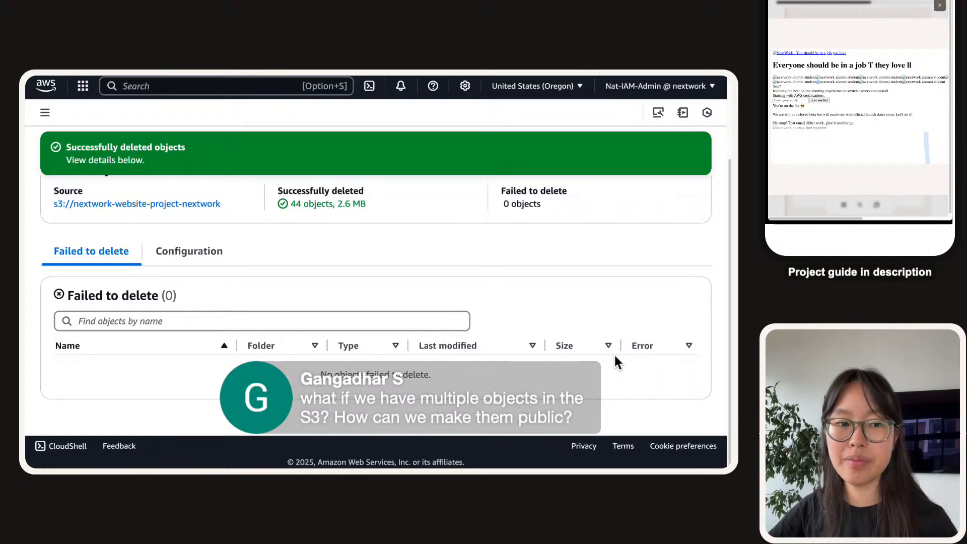
scroll(621, 274, "up", 3)
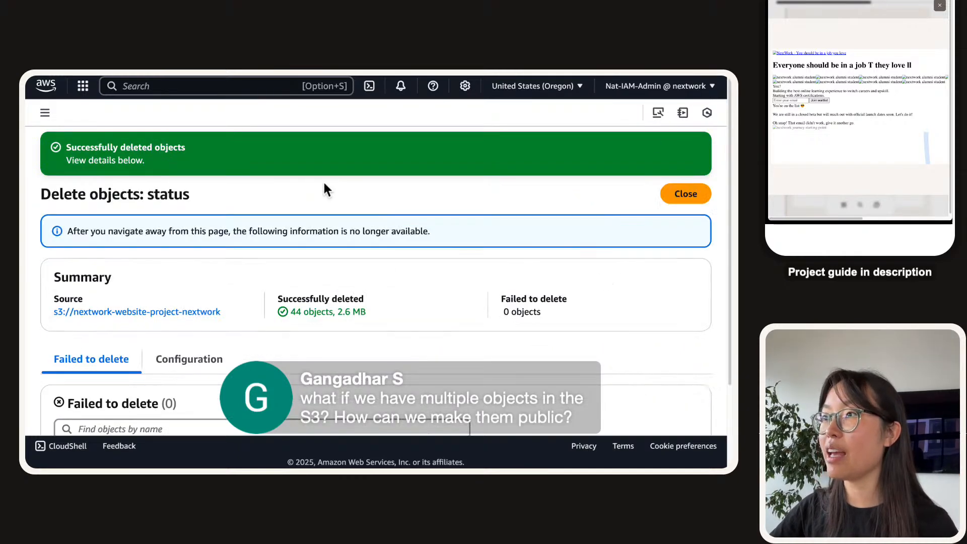
left_click(688, 196)
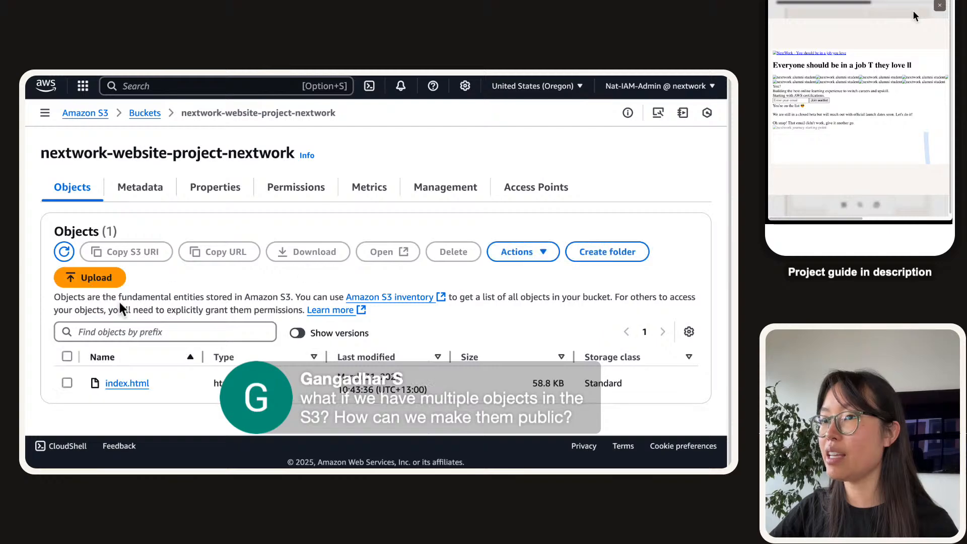
- Start an upload to the nextwork-website-project-nextwork bucket
left_click(98, 277)
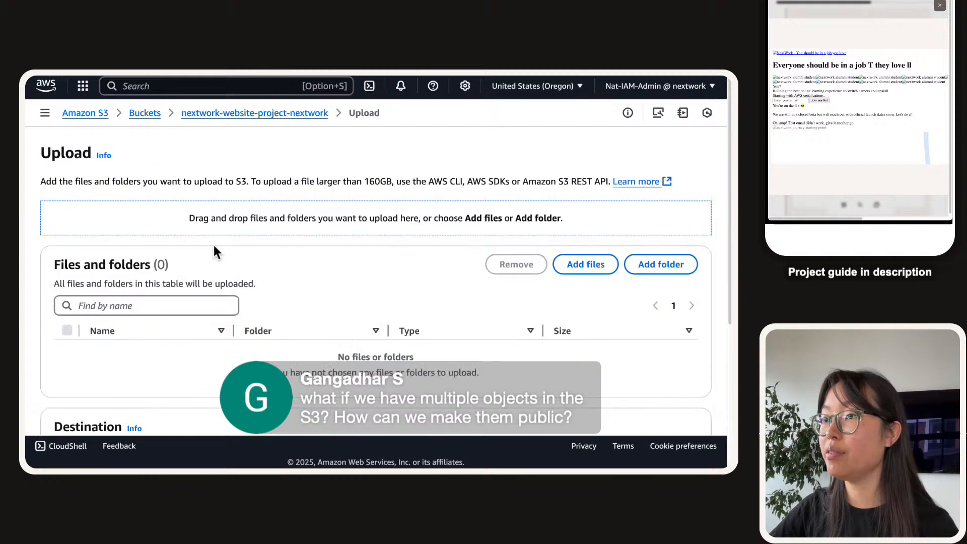
left_click(573, 267)
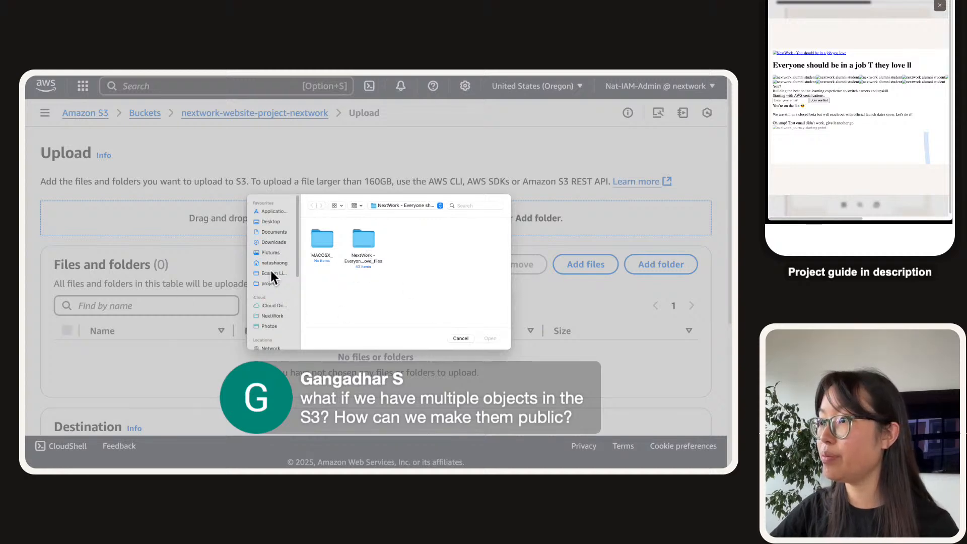
left_click(270, 245)
left_click(326, 239)
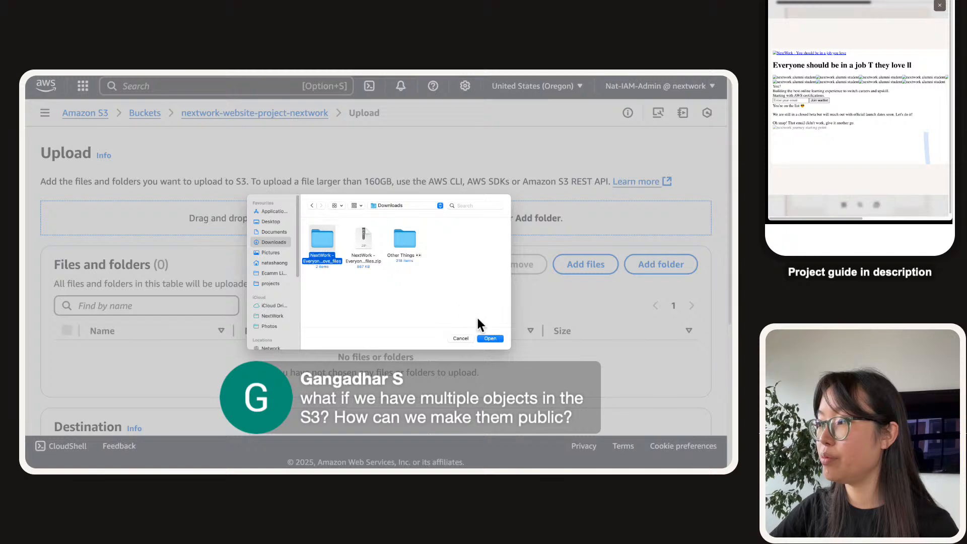
left_click(492, 339)
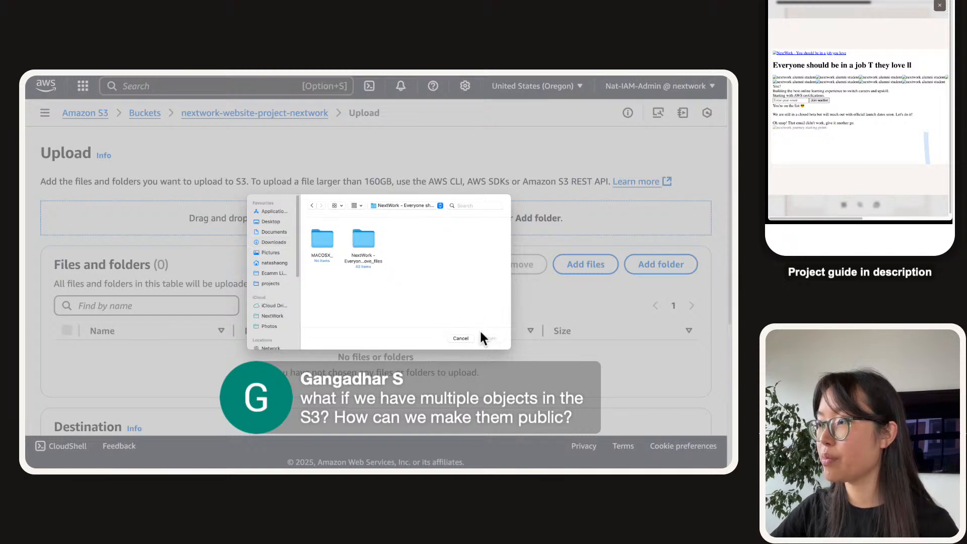
left_click(312, 205)
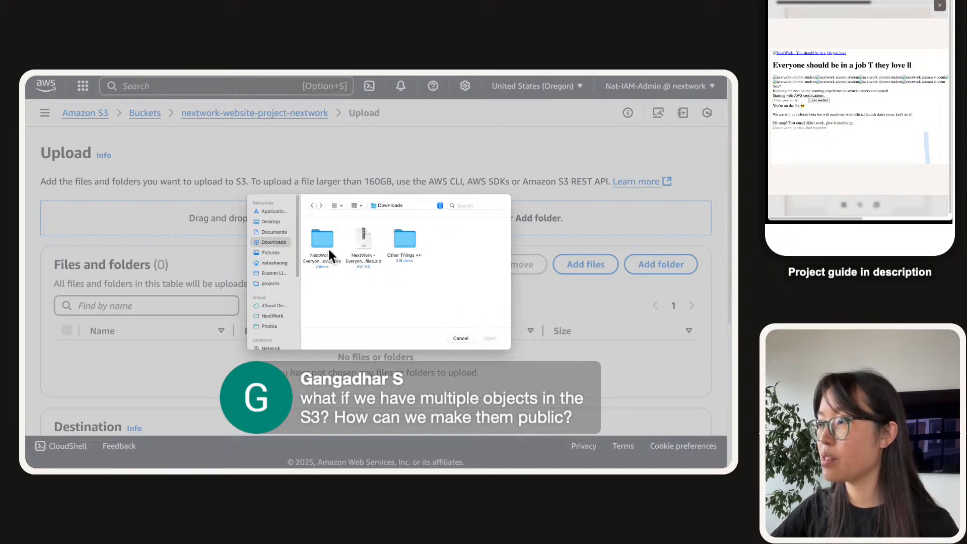
left_click(460, 339)
- Add the whole extracted "NextWork - Everyone should be in a job they love_files" folder, including both subfolders, and upload it to the bucket
left_click(661, 266)
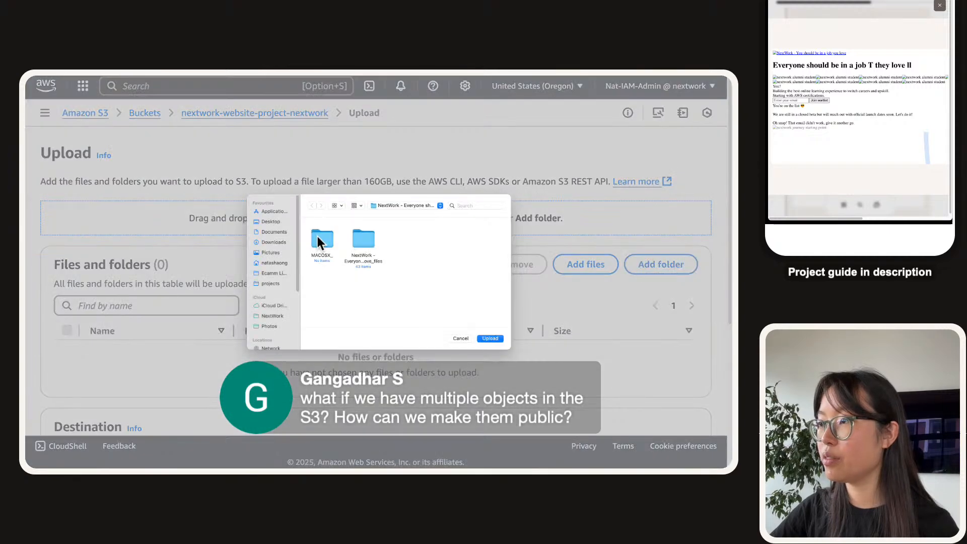
left_click(492, 338)
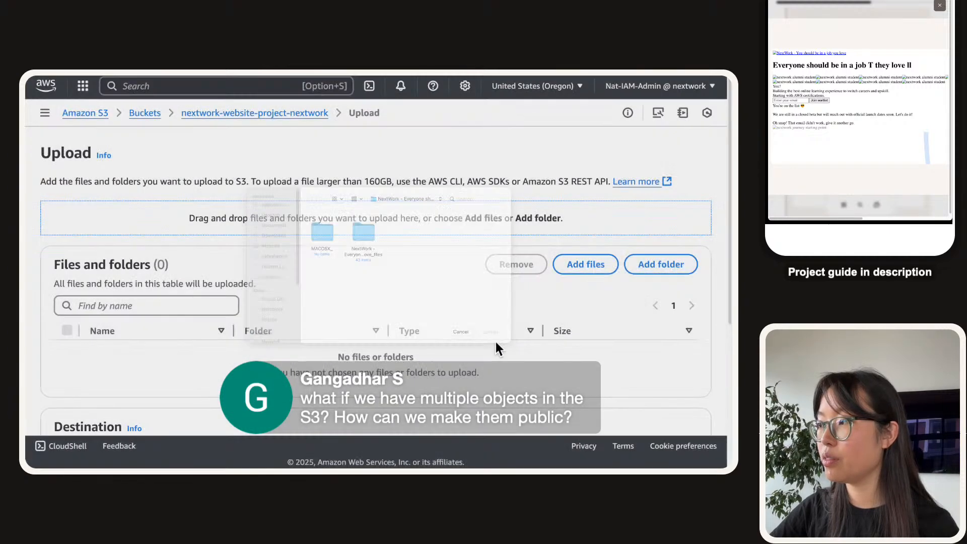
left_click(433, 150)
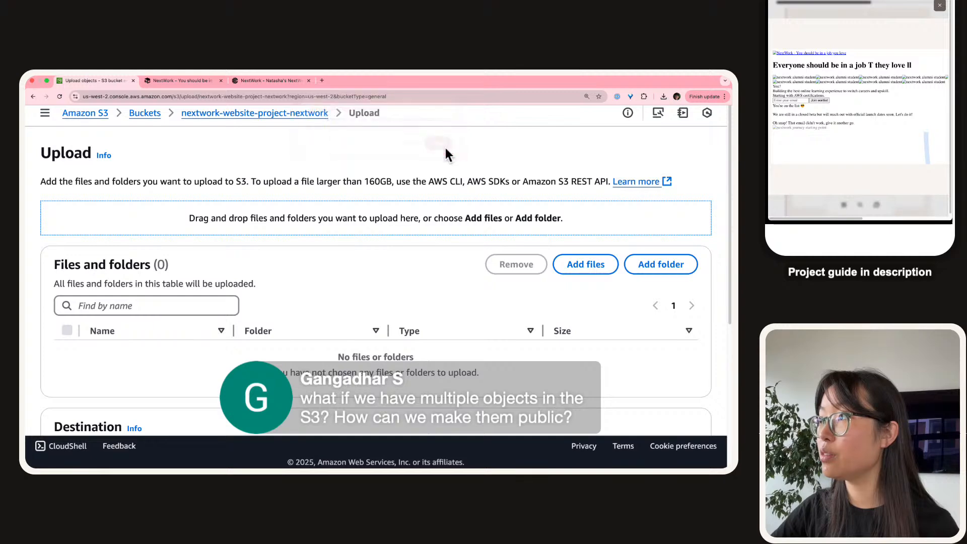
scroll(467, 309, "down", 5)
scroll(467, 309, "down", 5)
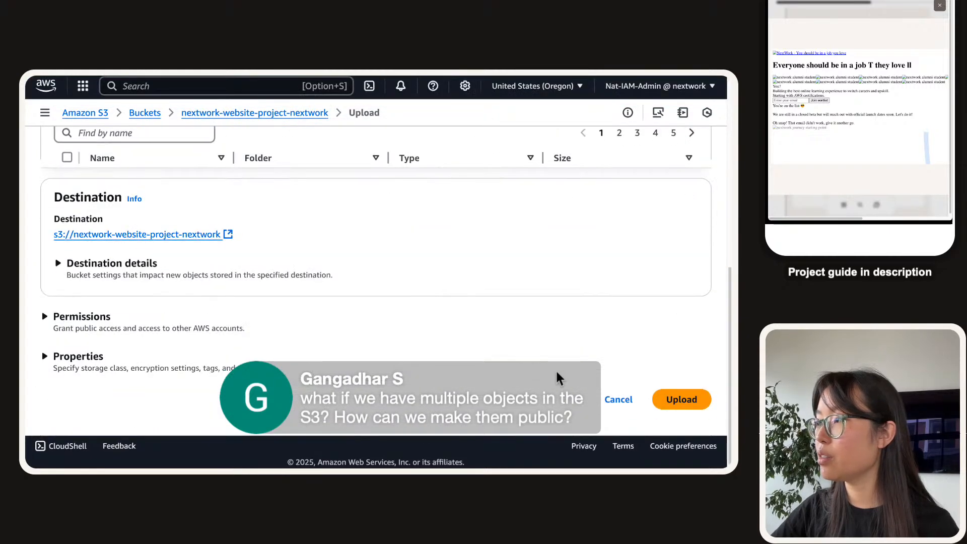
left_click(681, 400)
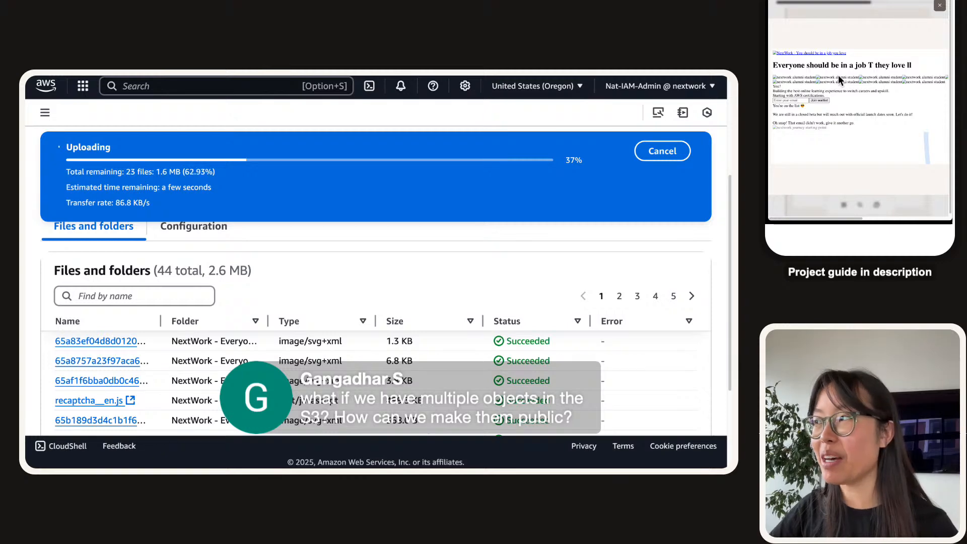
- Check the upload summary and the status of the individual files while the folder uploads
scroll(469, 293, "up", 4)
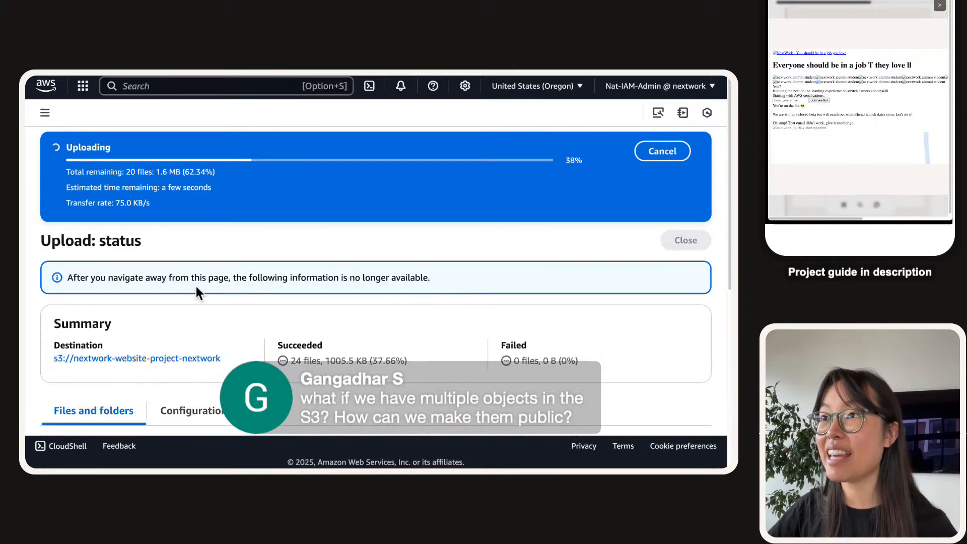
scroll(198, 292, "down", 4)
scroll(196, 288, "down", 1)
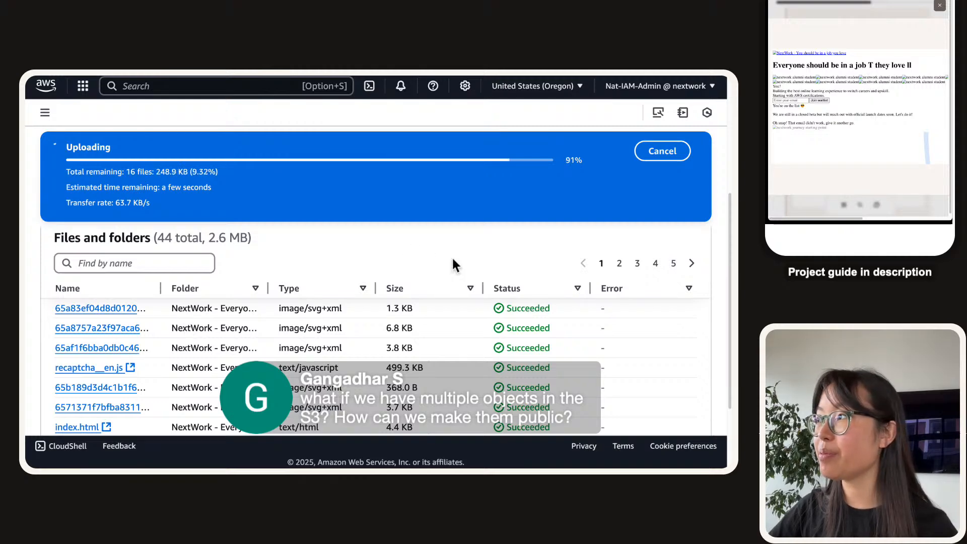
scroll(468, 259, "up", 4)
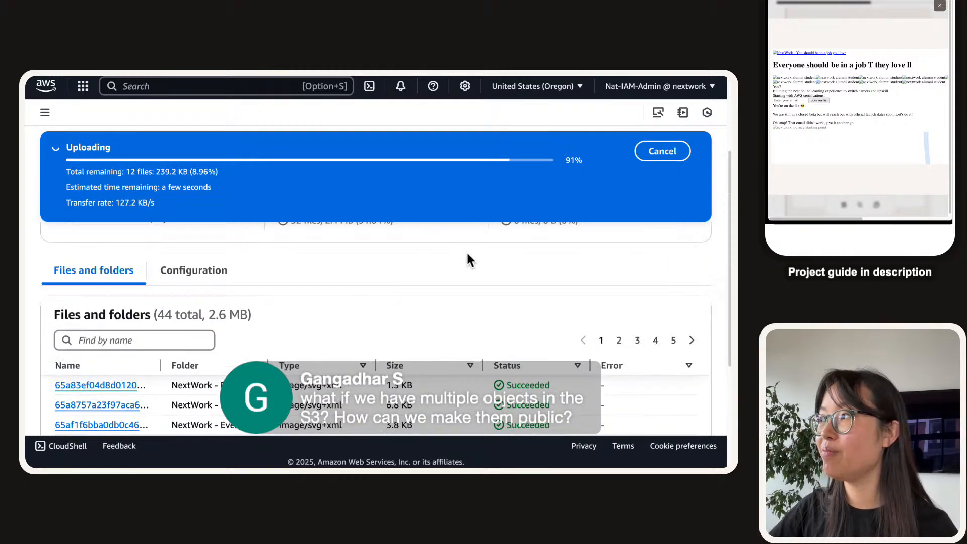
scroll(467, 256, "up", 1)
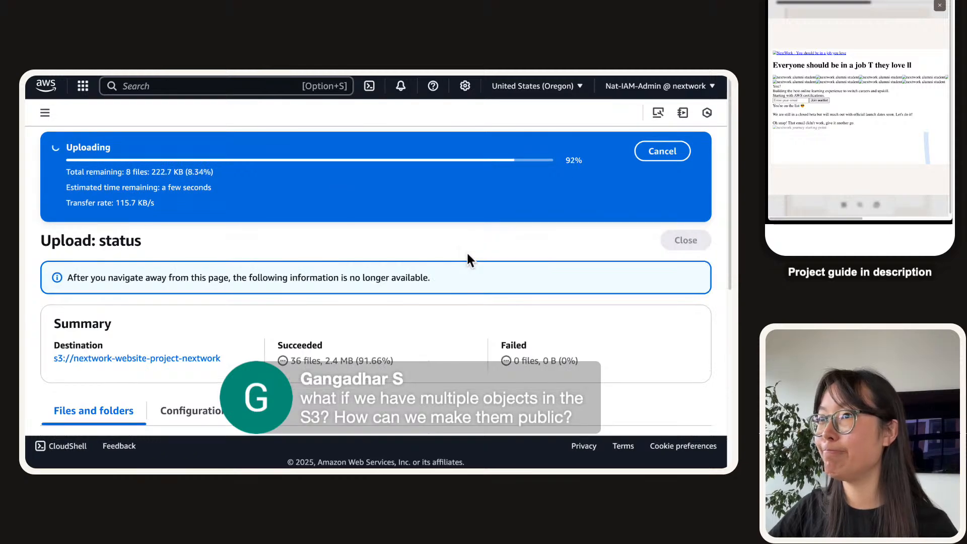
scroll(467, 260, "down", 5)
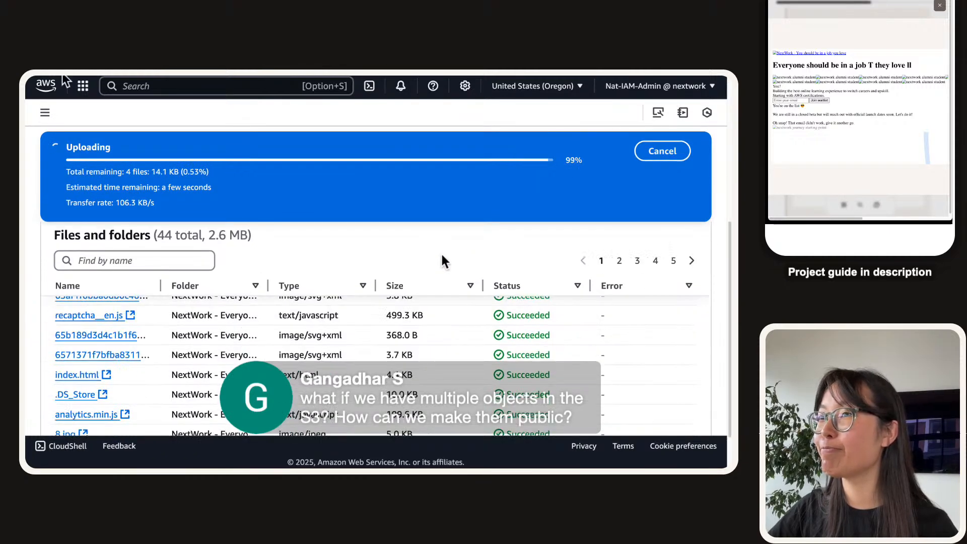
- Switch to the hosted NextWork website and look over its page without reloading it
left_click(198, 88)
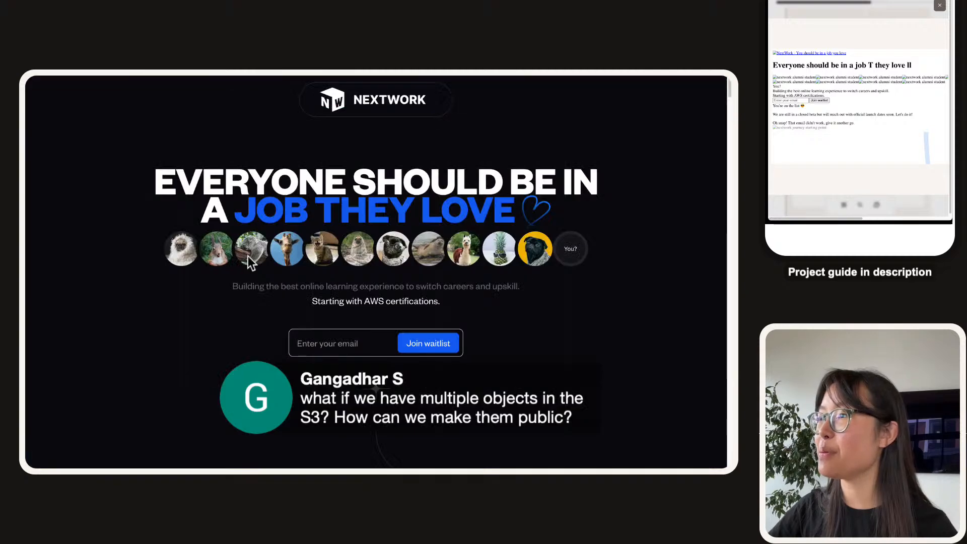
scroll(248, 256, "down", 5)
scroll(248, 256, "up", 5)
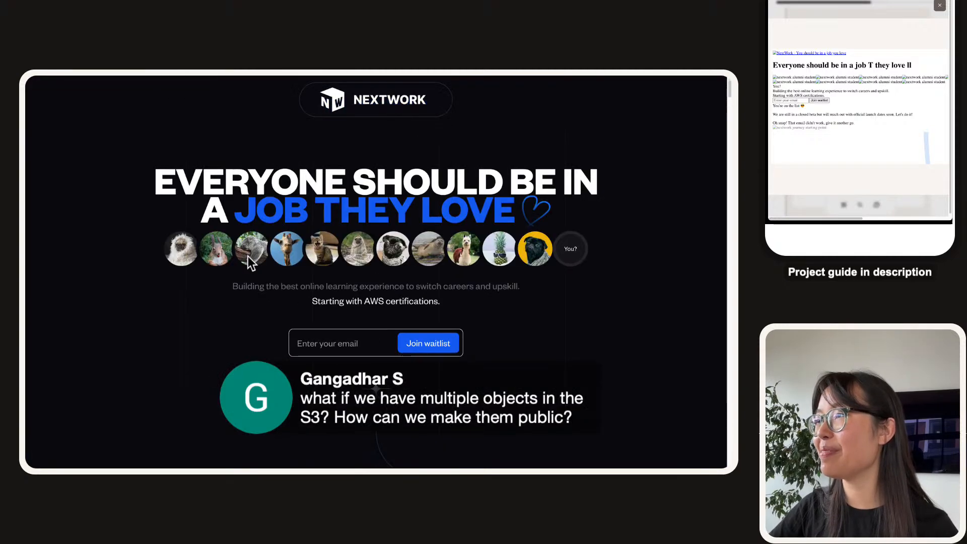
scroll(248, 256, "down", 5)
scroll(248, 256, "up", 5)
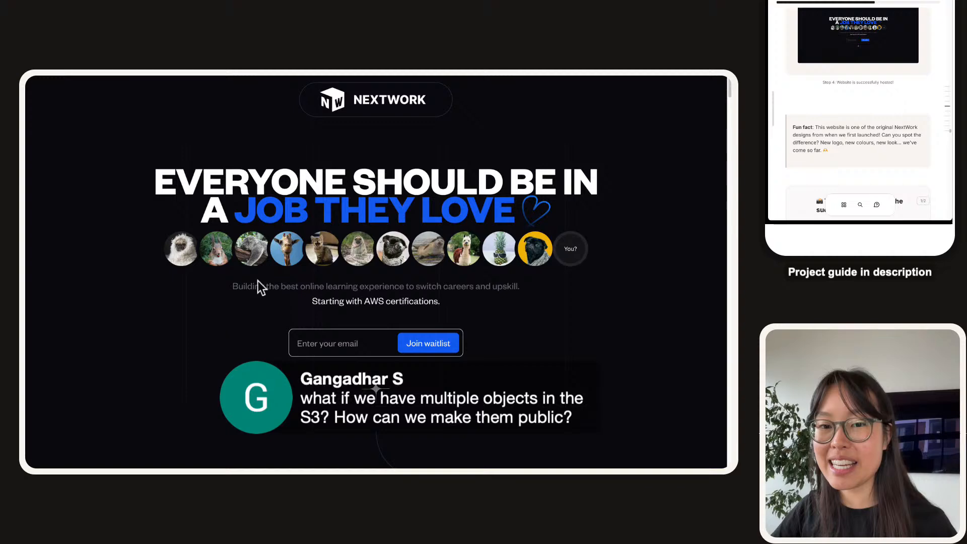
scroll(309, 242, "down", 5)
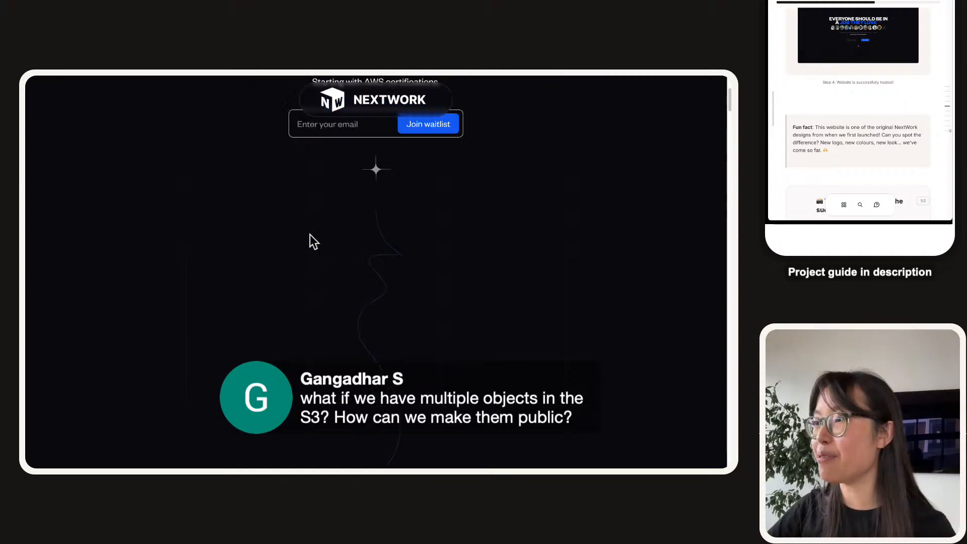
scroll(239, 262, "up", 5)
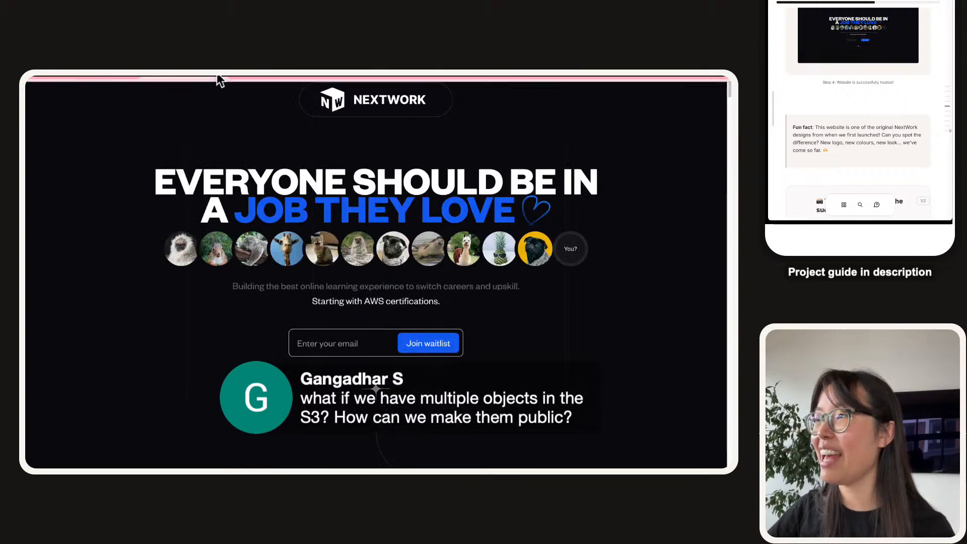
- Return to the S3 upload status page and close it to get back to the bucket's objects
mouse_move(187, 83)
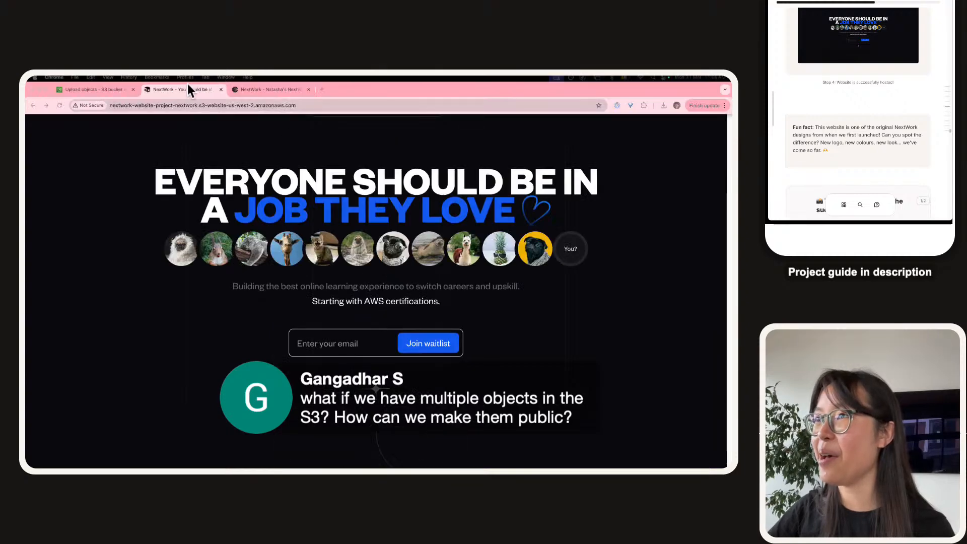
left_click(117, 89)
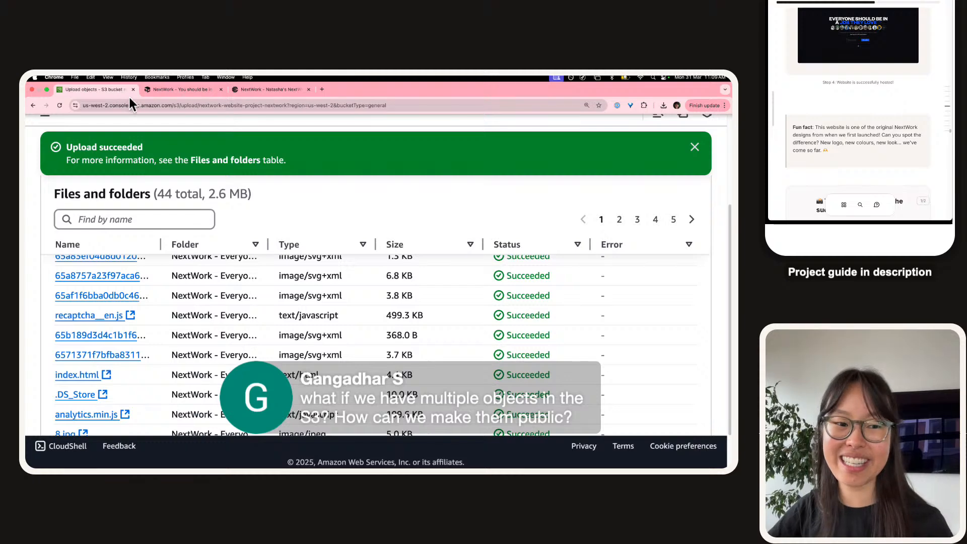
scroll(316, 226, "up", 5)
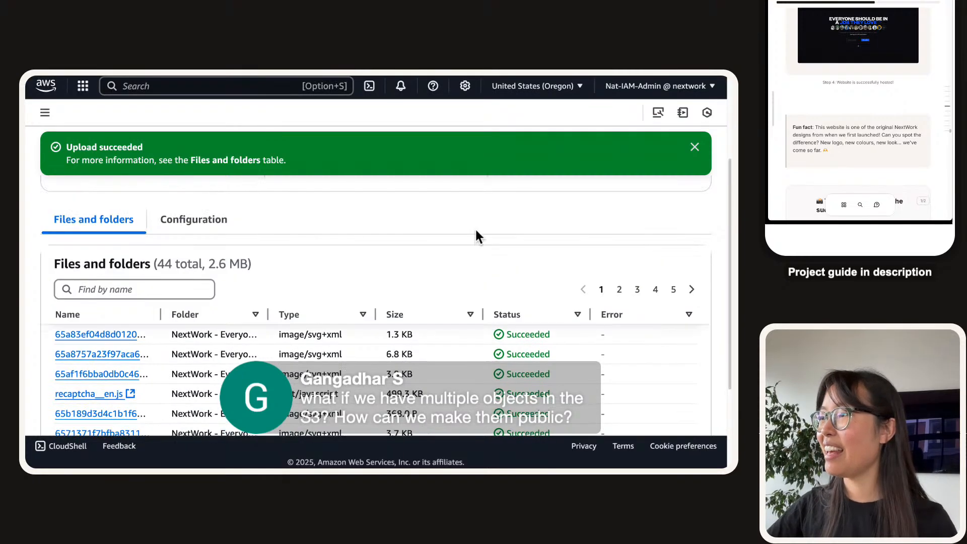
right_click(638, 242)
left_click(704, 199)
left_click(693, 196)
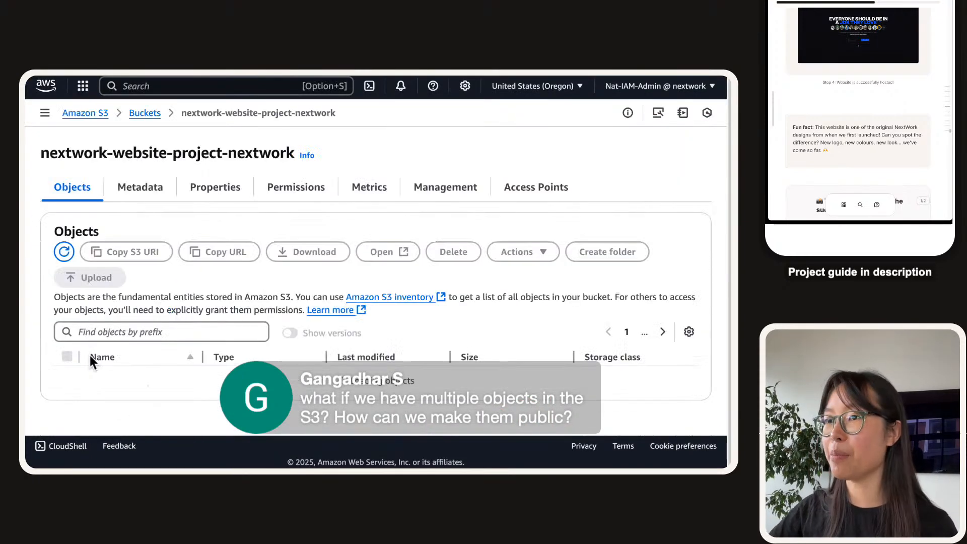
- Make the "NextWork - Everyone should be in a job they love_files/" folder public using ACL and check the status summary
scroll(128, 333, "down", 1)
left_click(67, 372)
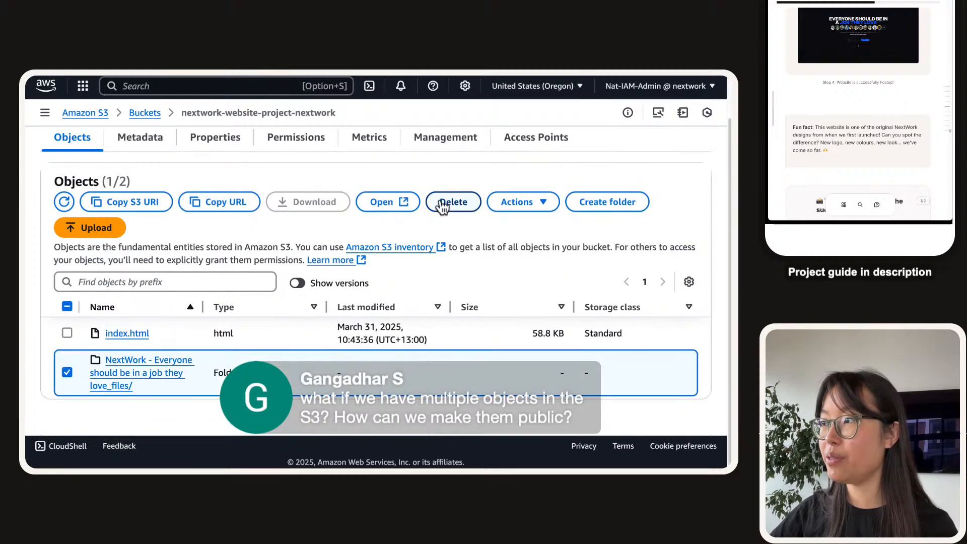
left_click(519, 202)
scroll(559, 413, "down", 2)
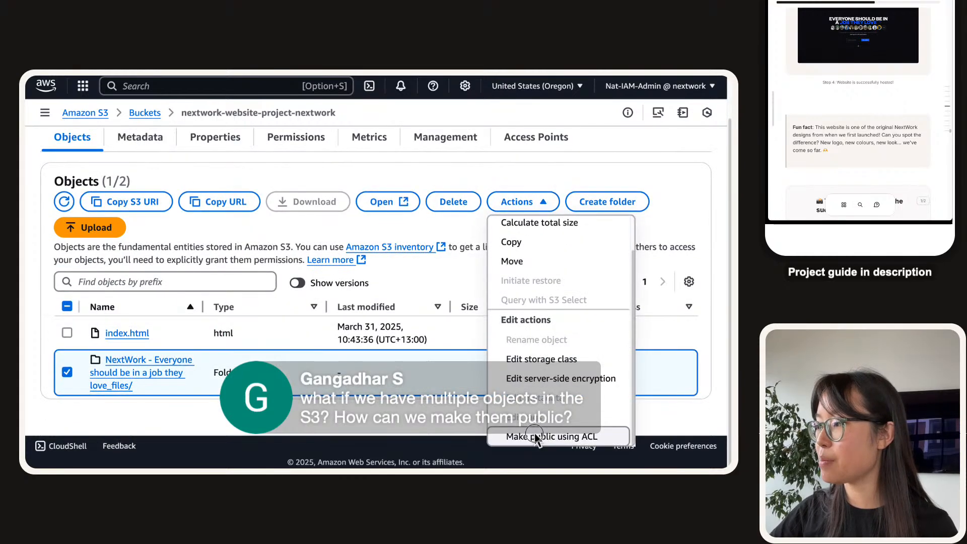
left_click(564, 495)
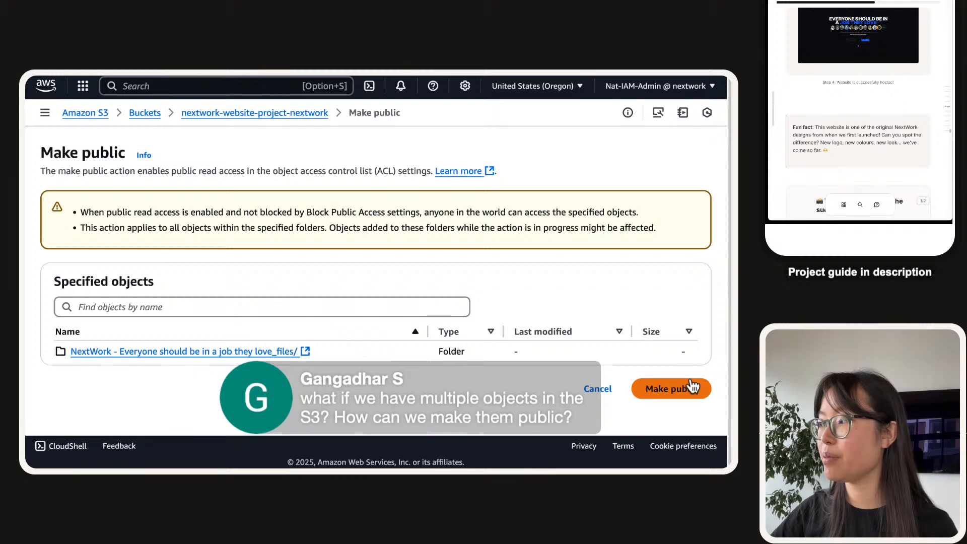
left_click(688, 389)
scroll(573, 234, "down", 1)
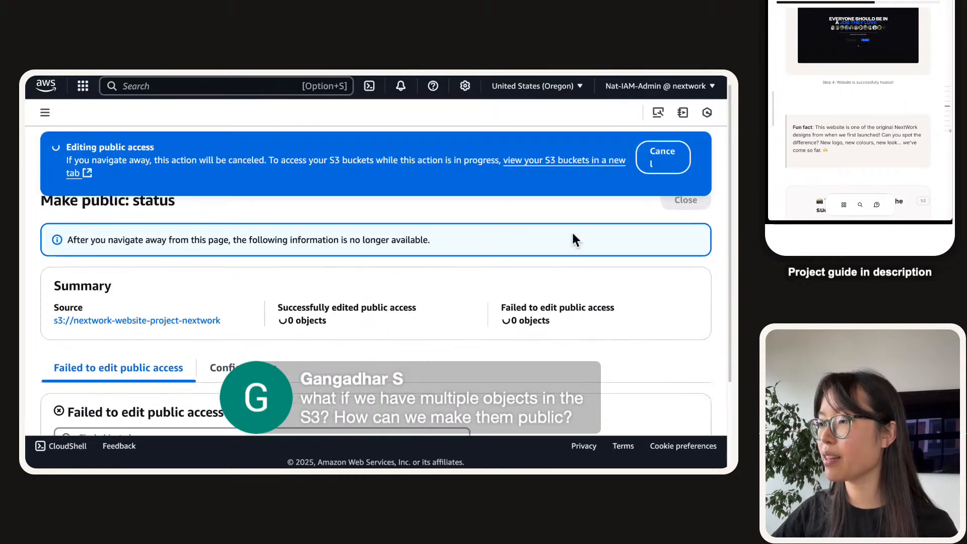
scroll(572, 230, "down", 2)
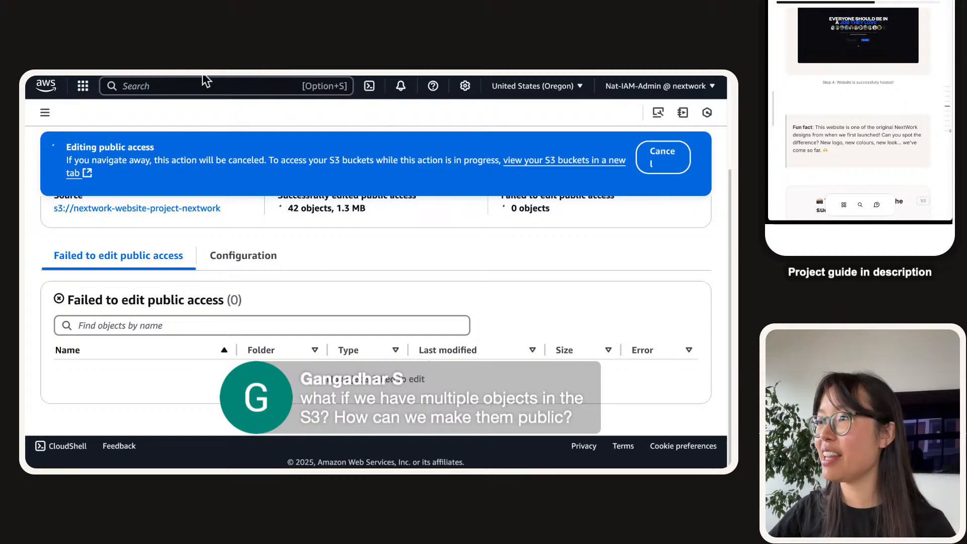
- Reload the hosted NextWork website, enlarge the page to 150%, and look through its content
left_click(182, 89)
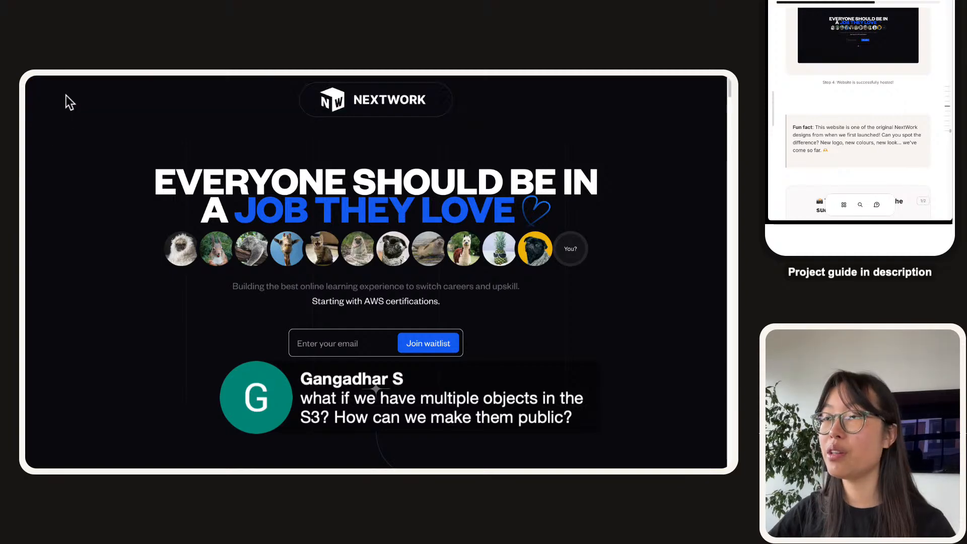
key("super+r")
scroll(117, 183, "up", 2)
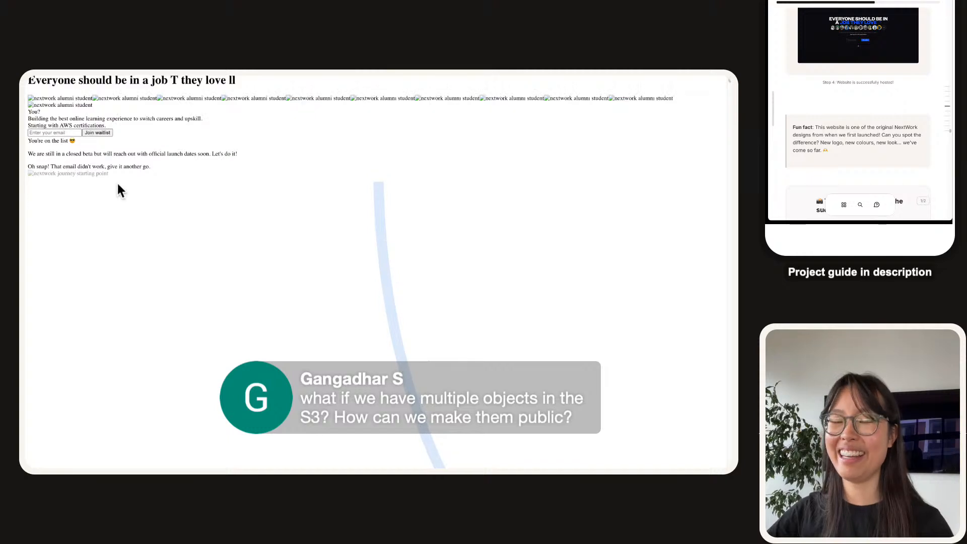
key("super+equal")
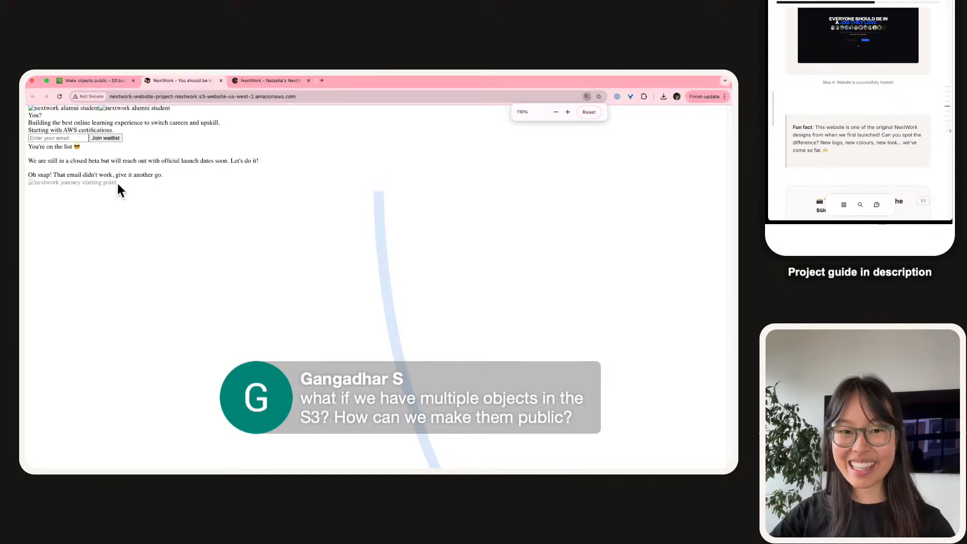
key("super+equal")
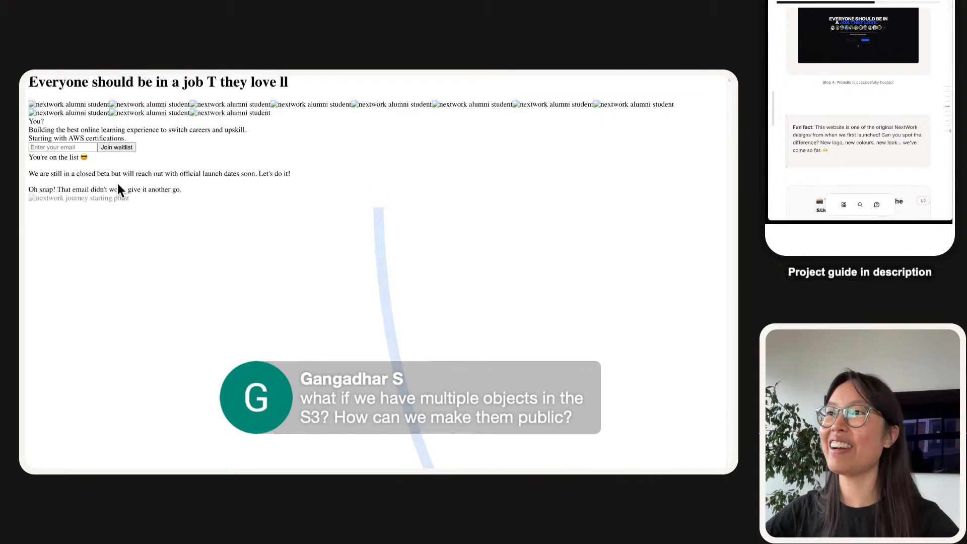
key("super+equal")
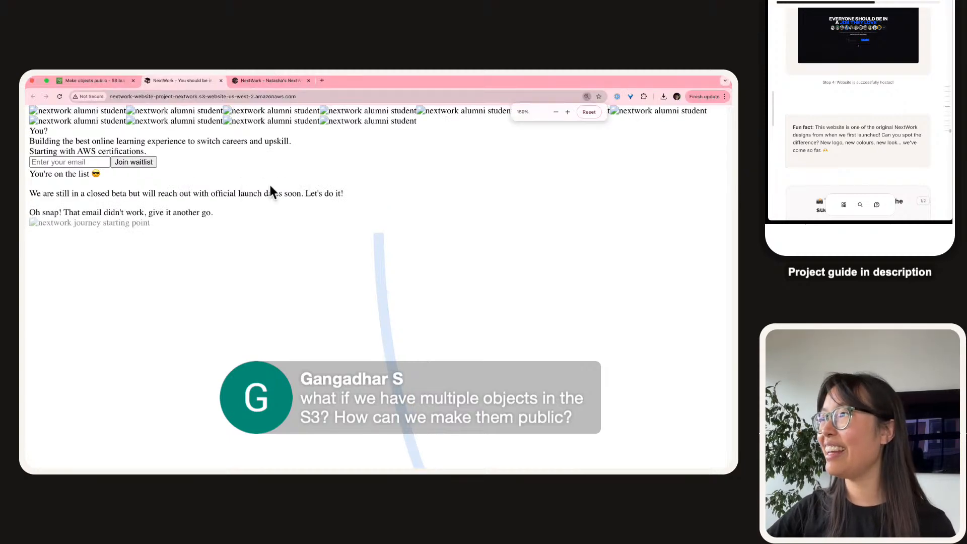
scroll(269, 184, "up", 1)
scroll(270, 183, "down", 15)
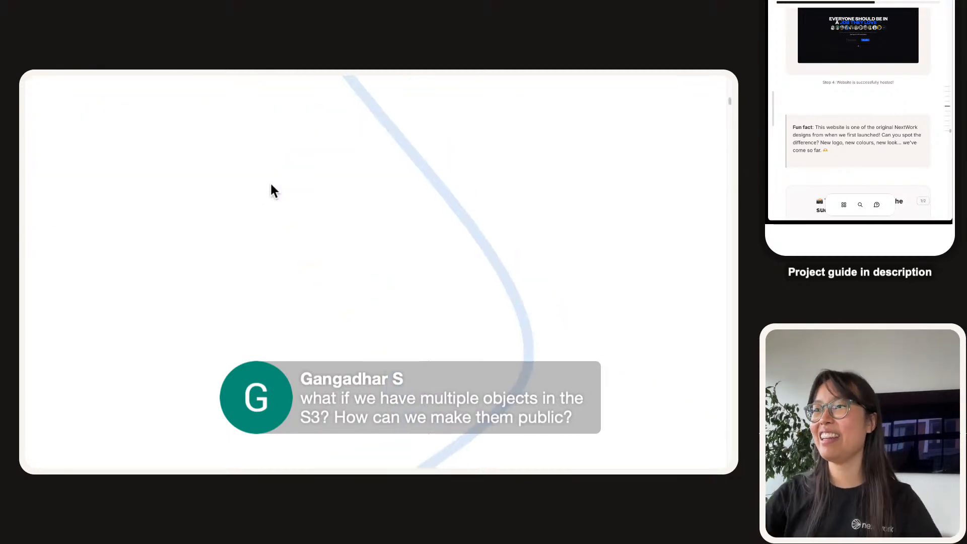
- Go back to the beginning of the hosted website page and enlarge it to examine the broken layout
scroll(271, 183, "up", 18)
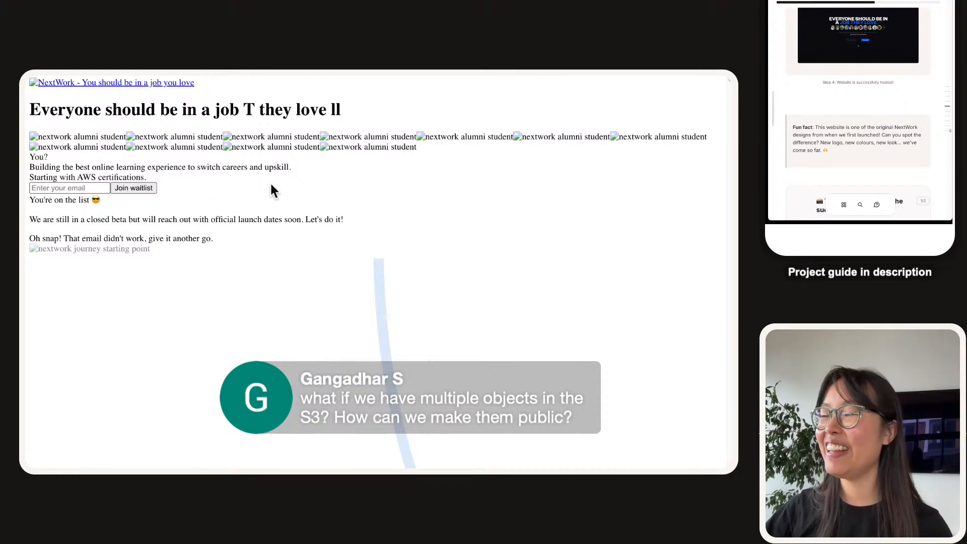
key("super+equal")
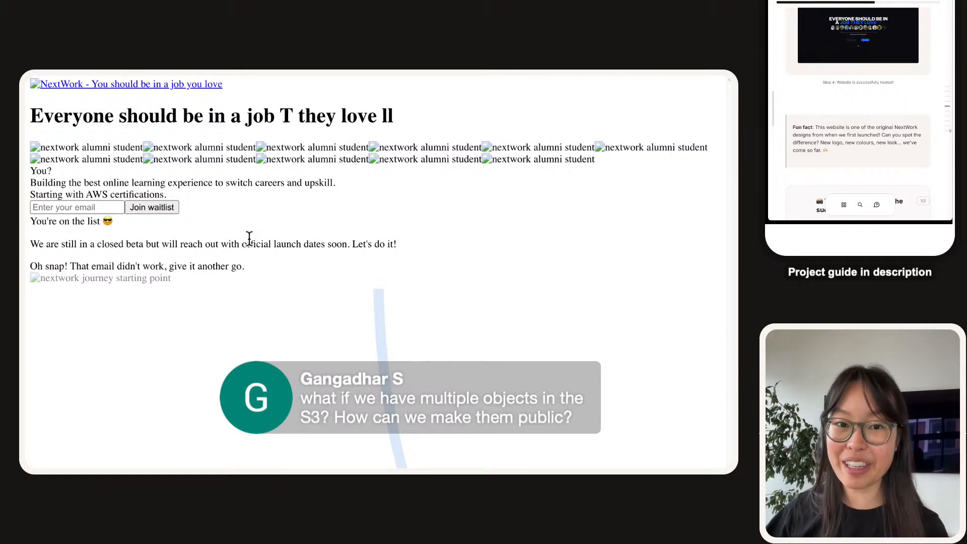
- Return to the S3 public access status page and close it to get back to the bucket's objects
key("ctrl+Left")
key("ctrl+Right")
key("super+Tab")
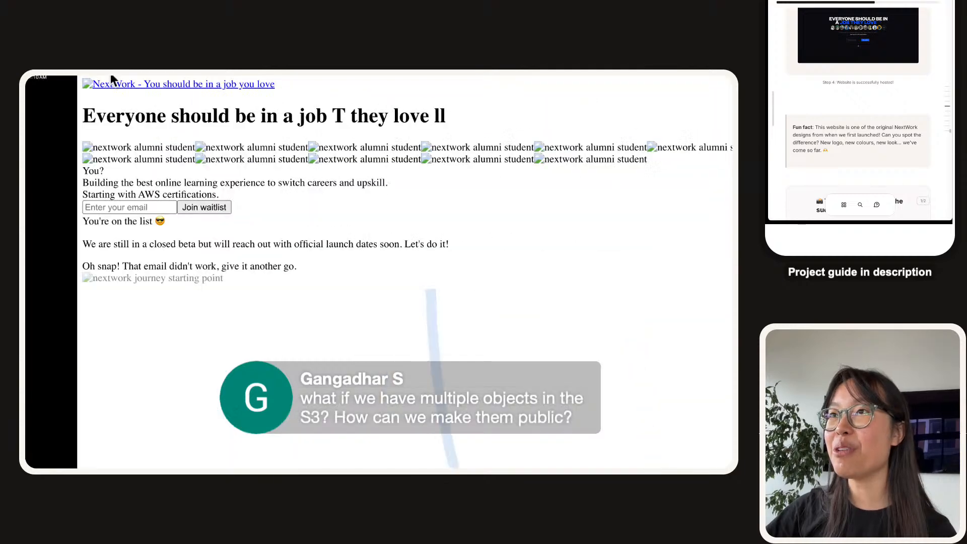
left_click(83, 86)
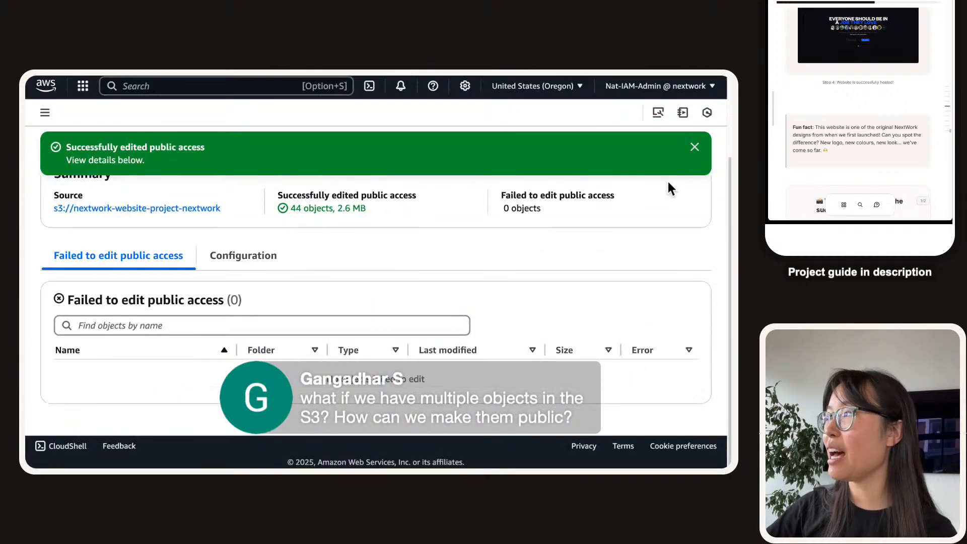
left_click(690, 149)
scroll(584, 348, "up", 2)
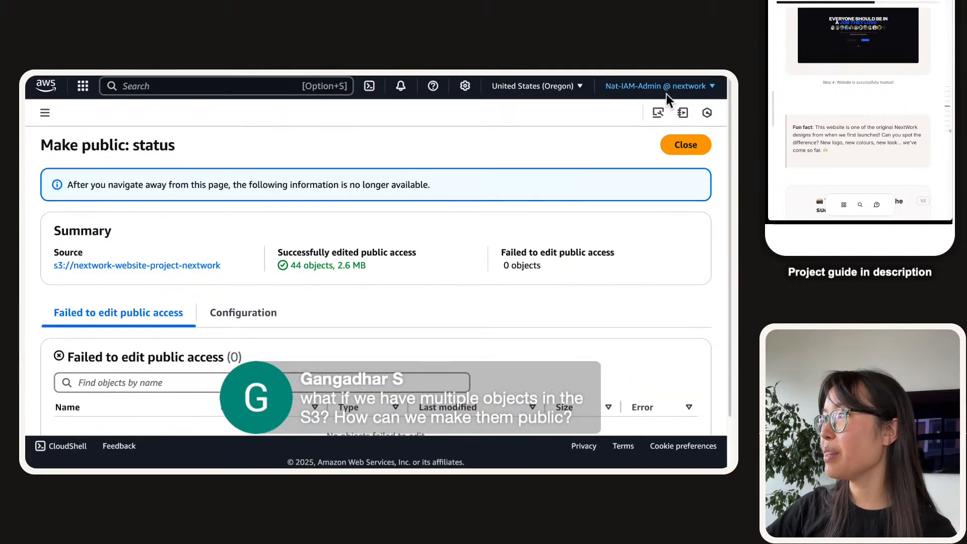
left_click(685, 146)
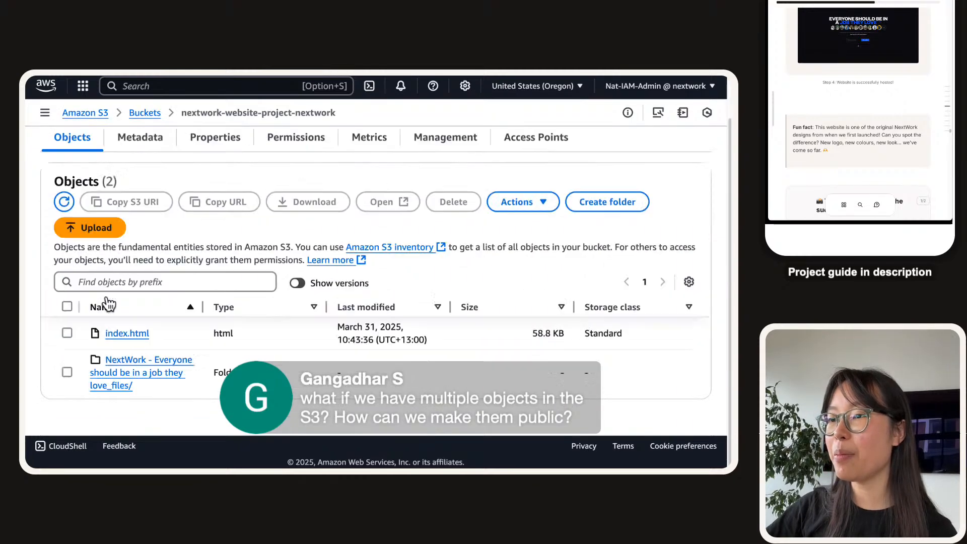
- View the contents of the "NextWork - Everyone should be in a job they love_files/" folder with a wider Name column, and return to the bucket
left_click(133, 376)
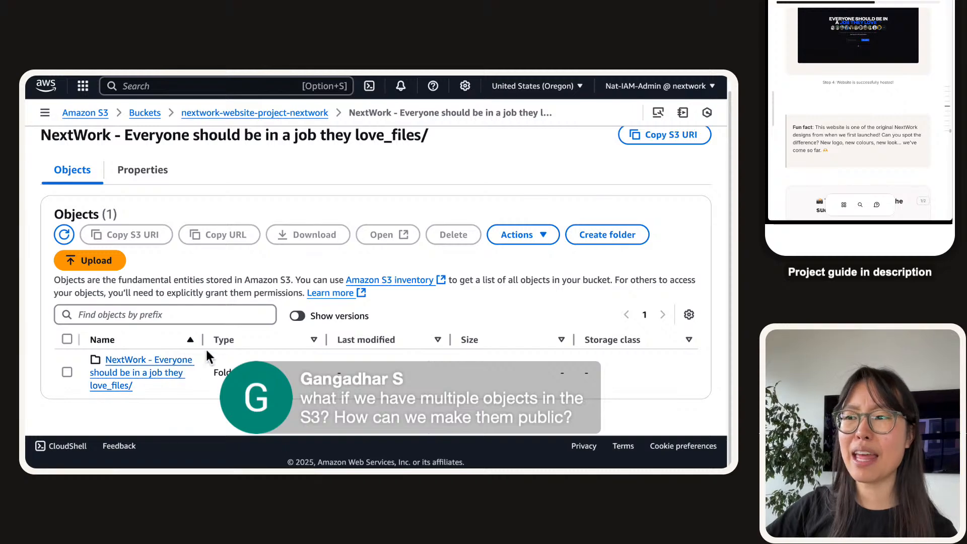
left_click_drag(203, 340, 386, 346)
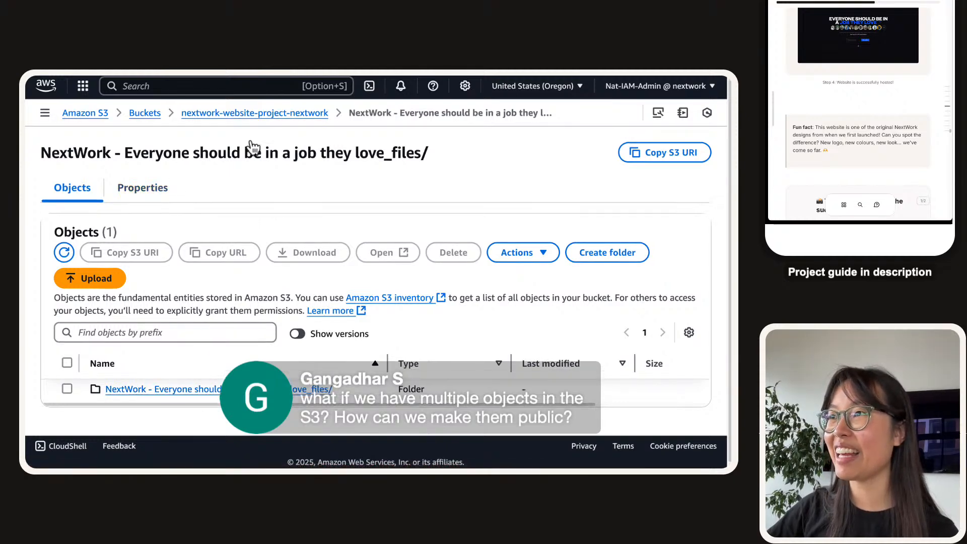
left_click(245, 112)
scroll(95, 346, "down", 2)
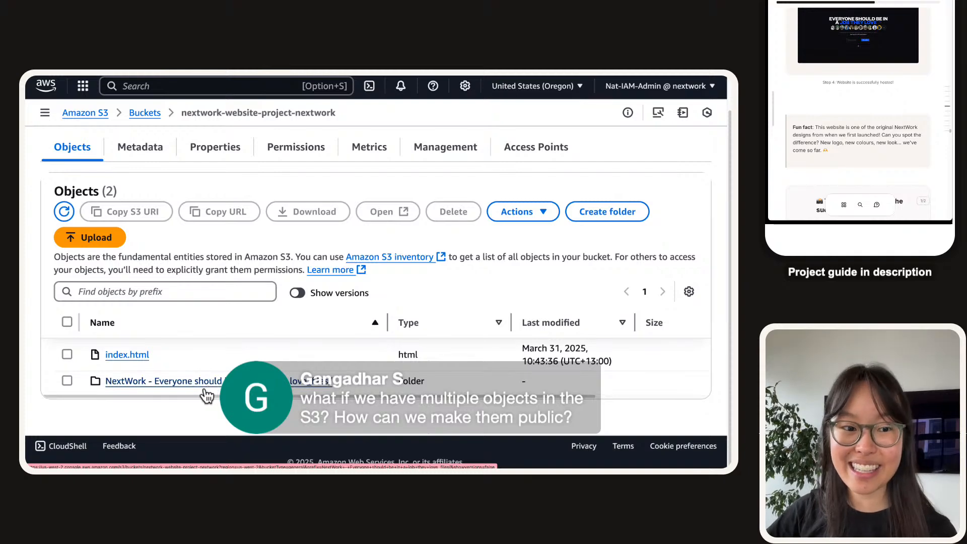
- Open the same-named folder nested inside the bucket's files folder, check its files, and return to the bucket's objects
left_click(179, 383)
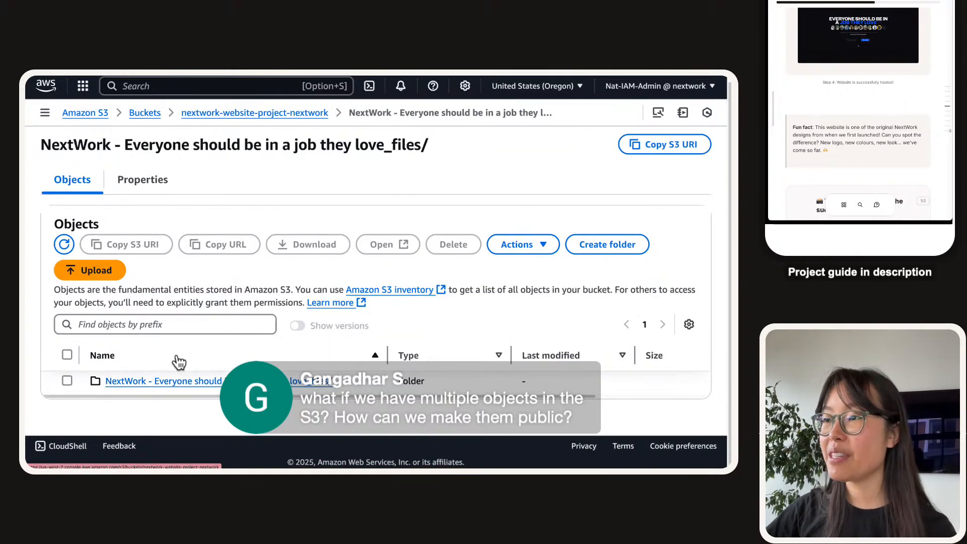
left_click(194, 383)
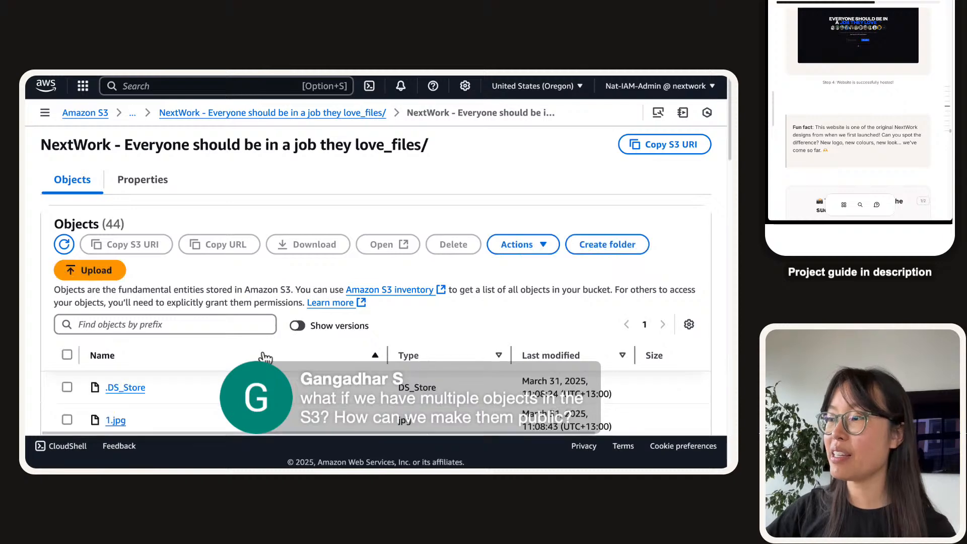
scroll(265, 357, "down", 1)
scroll(263, 353, "up", 2)
left_click(255, 112)
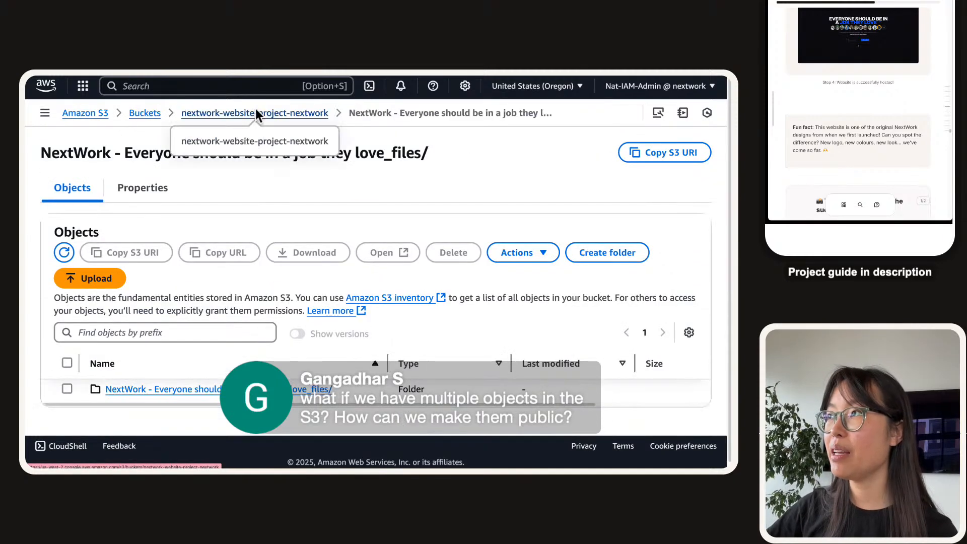
left_click(222, 113)
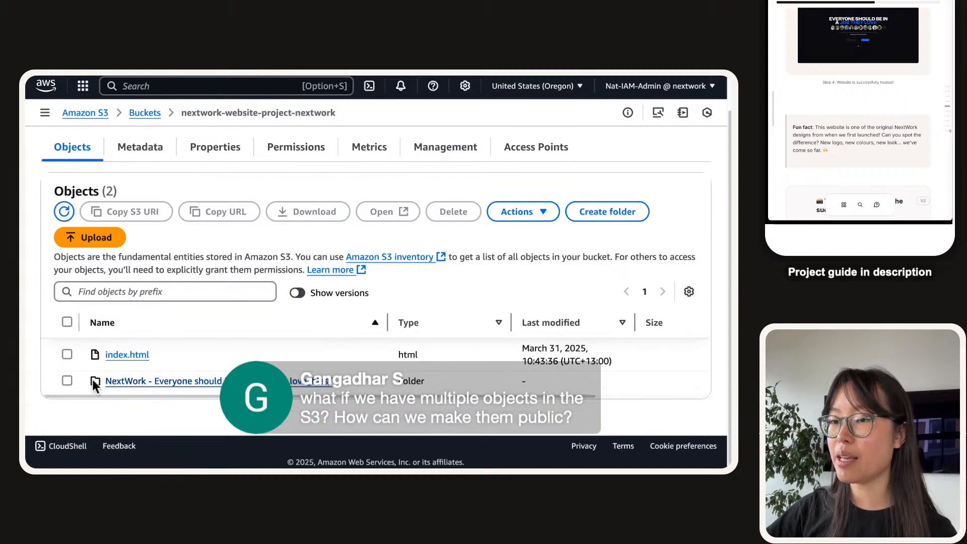
- Delete the "NextWork - Everyone should be in a job they love_files/" folder, confirming with "delete", and start a new upload to the bucket
left_click(68, 380)
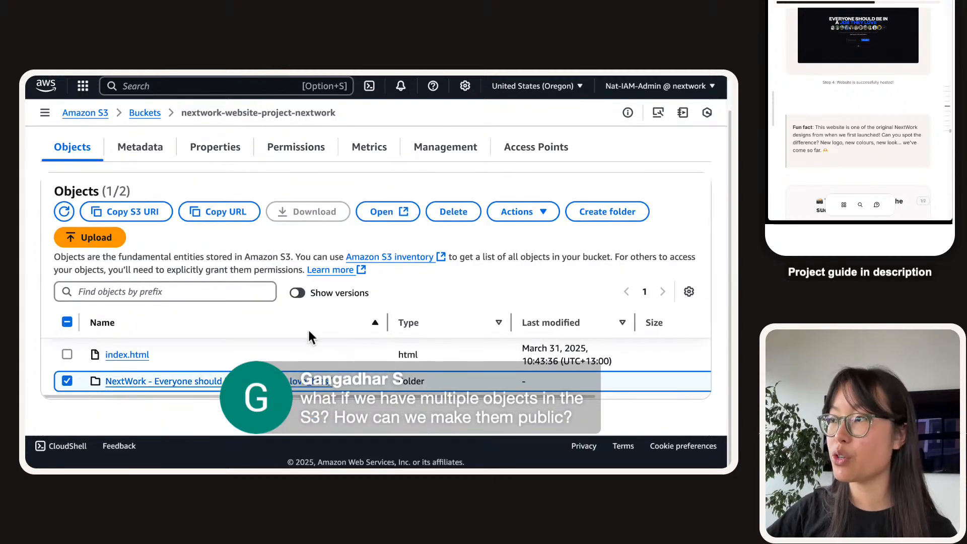
left_click(457, 218)
scroll(271, 358, "down", 2)
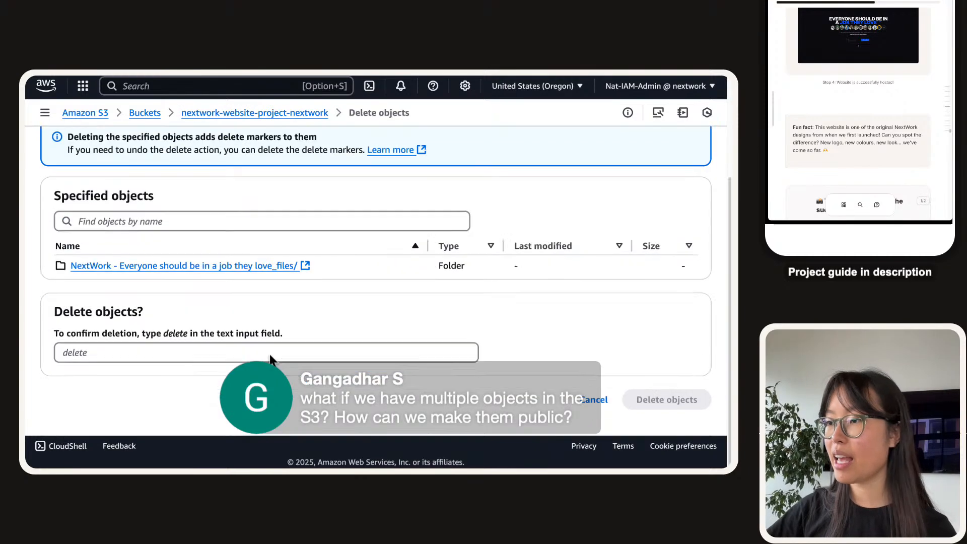
left_click(315, 355)
type("delete")
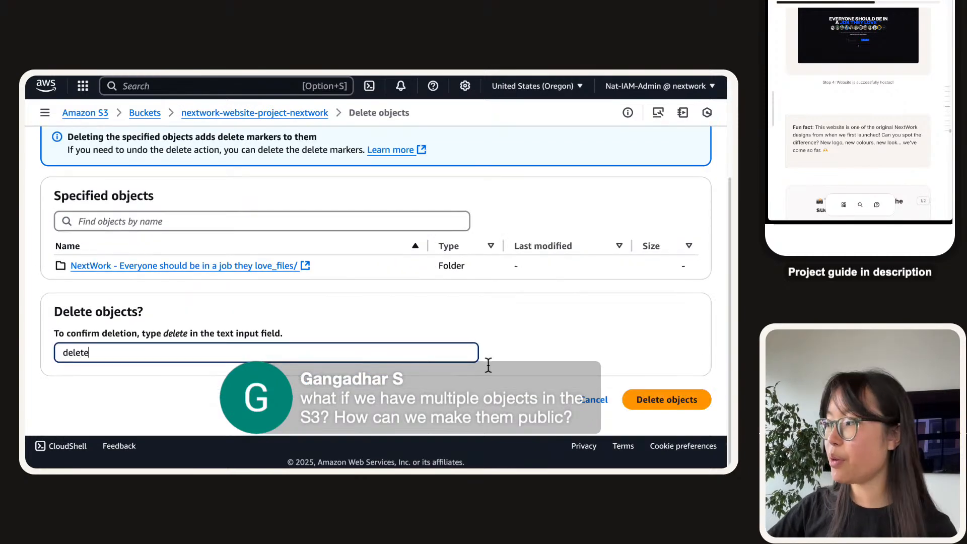
left_click(628, 394)
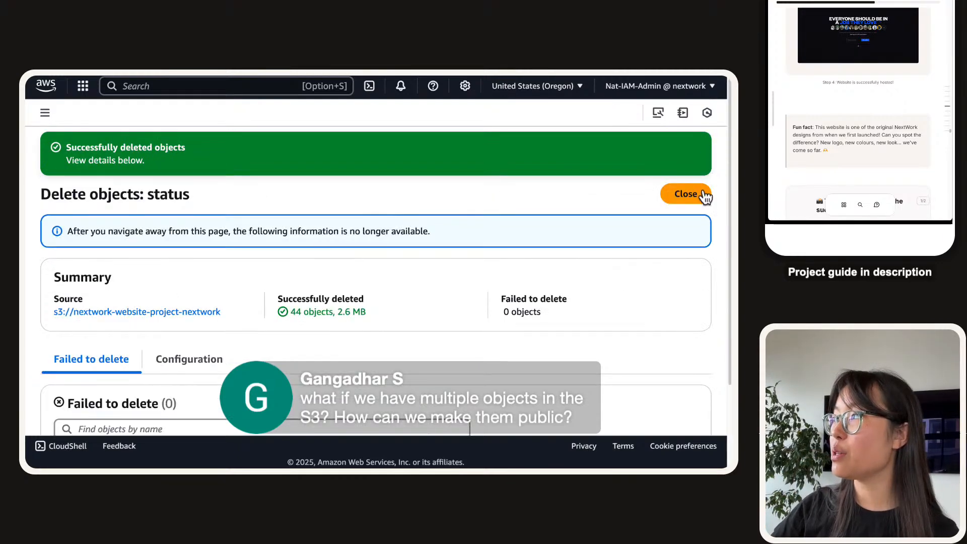
left_click(705, 195)
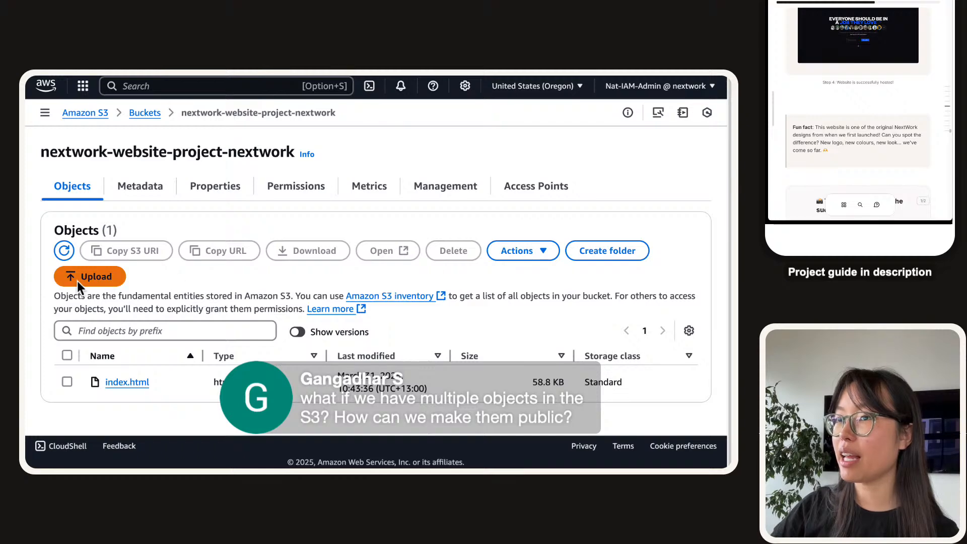
left_click(91, 284)
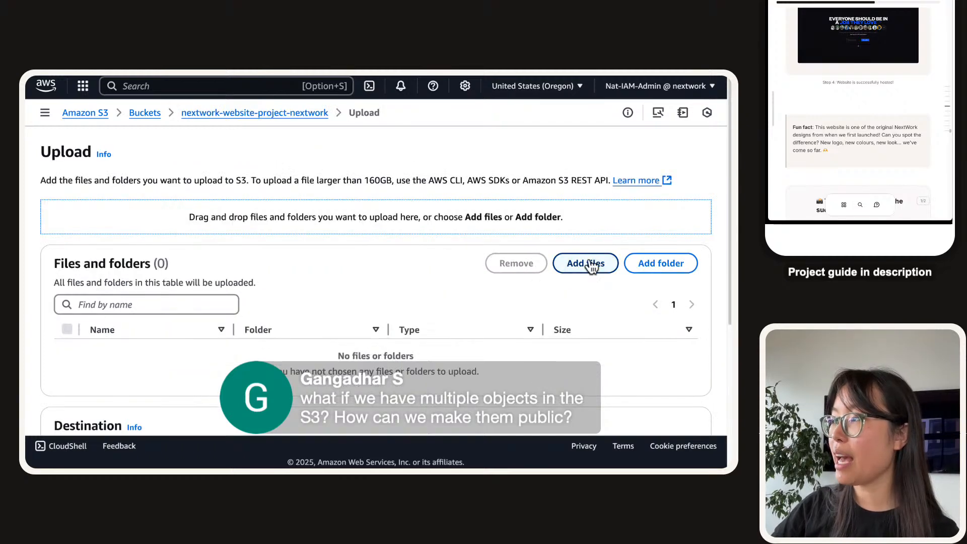
left_click(590, 265)
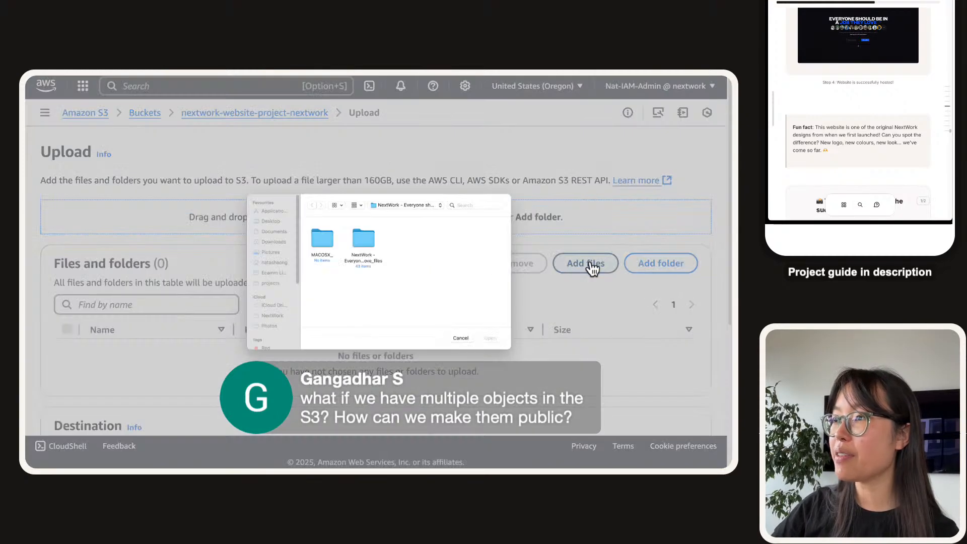
left_click(273, 243)
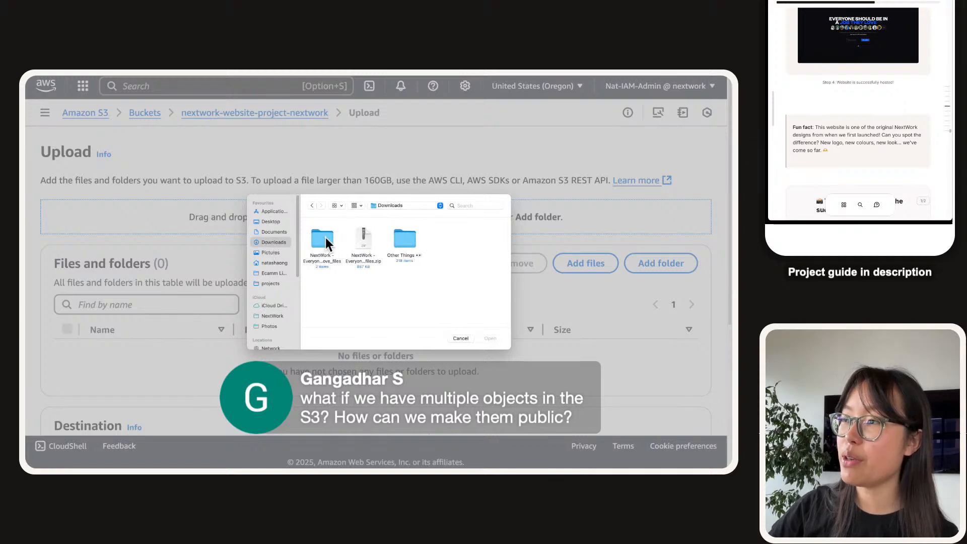
double_click(322, 237)
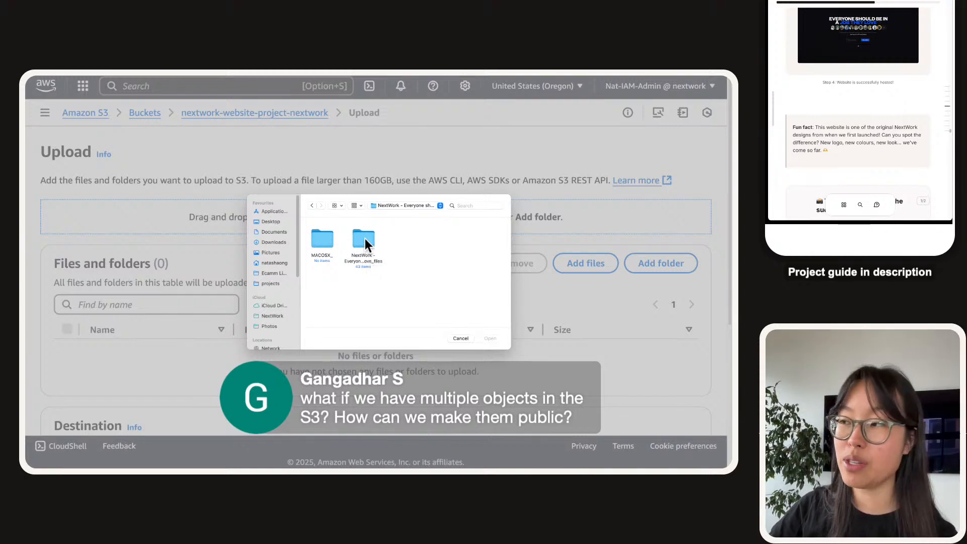
left_click(460, 338)
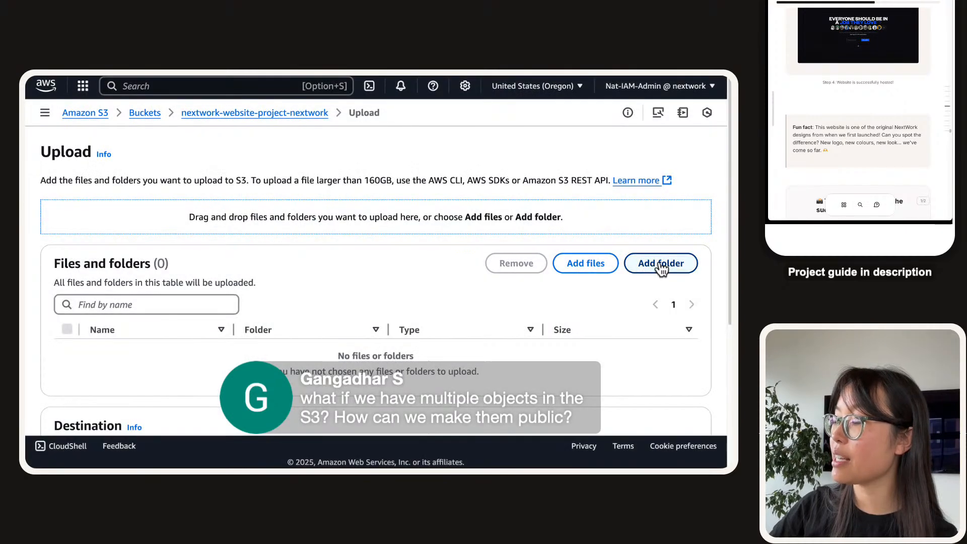
- Add the inner "NextWork - Everyone should be in a job they love_files" folder to the upload, and allow its files to be uploaded
left_click(661, 264)
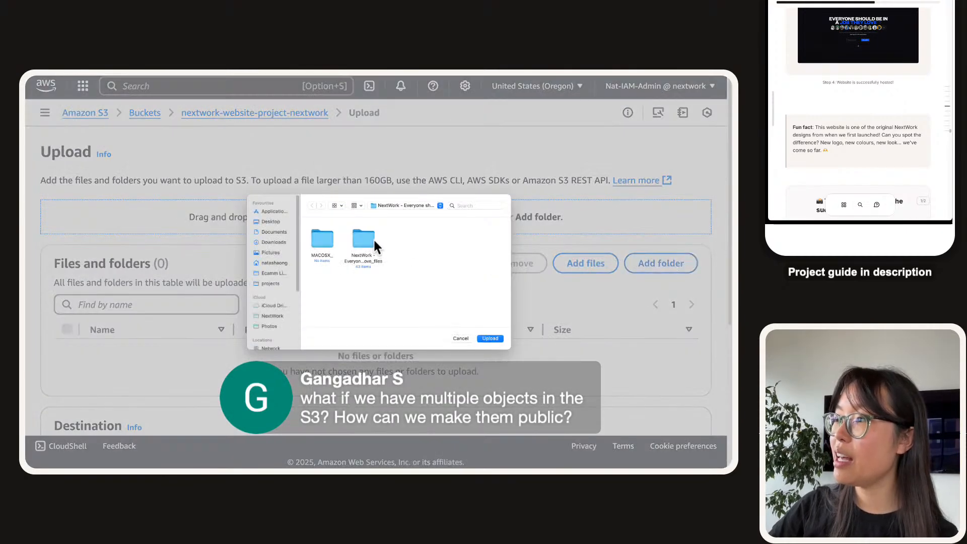
left_click(370, 238)
double_click(367, 237)
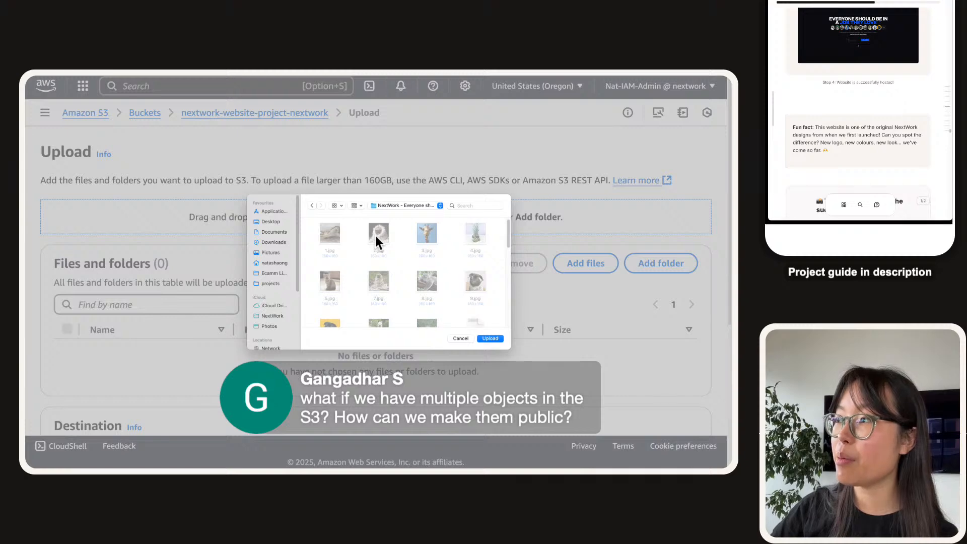
scroll(421, 258, "down", 3)
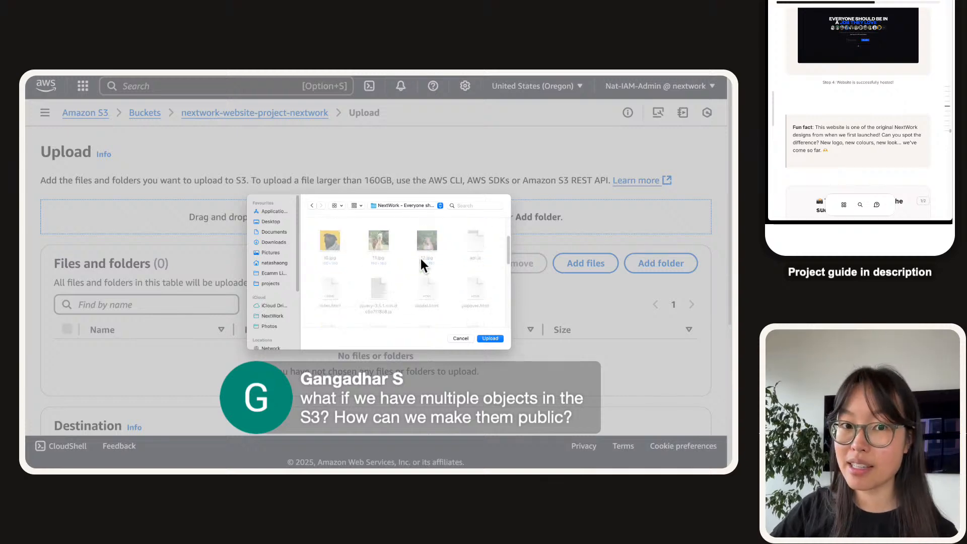
scroll(421, 259, "up", 3)
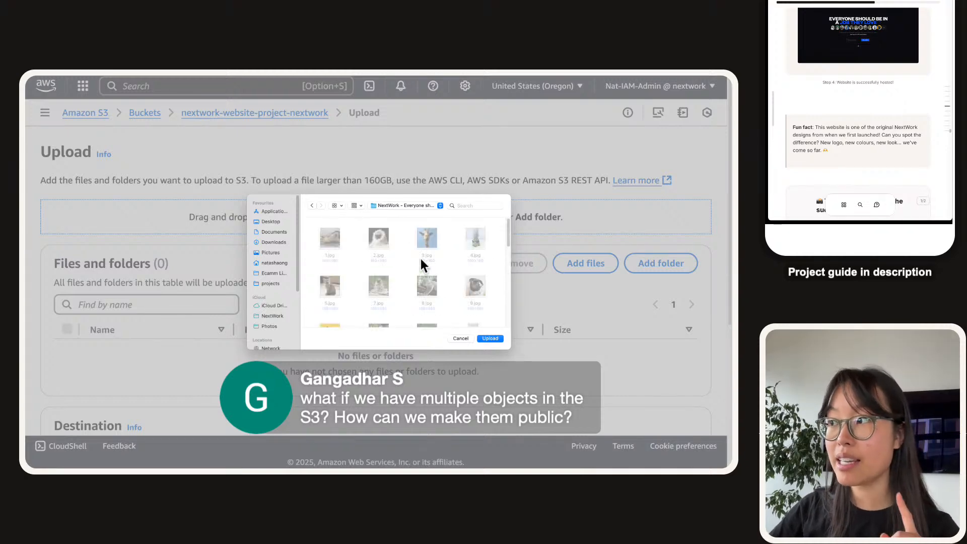
left_click(492, 339)
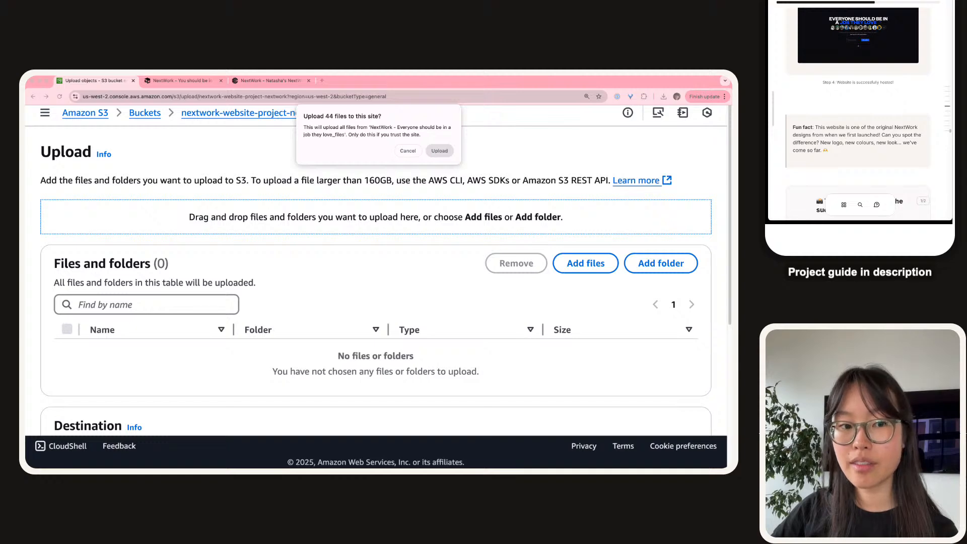
left_click(441, 150)
- Upload the added folder to the nextwork-website-project-nextwork bucket and check the upload status summary
scroll(392, 243, "down", 10)
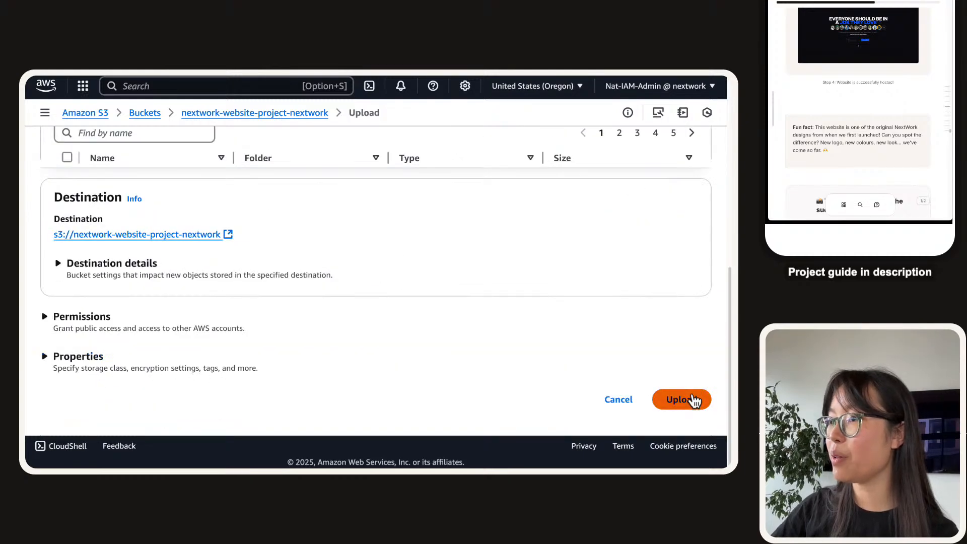
left_click(694, 400)
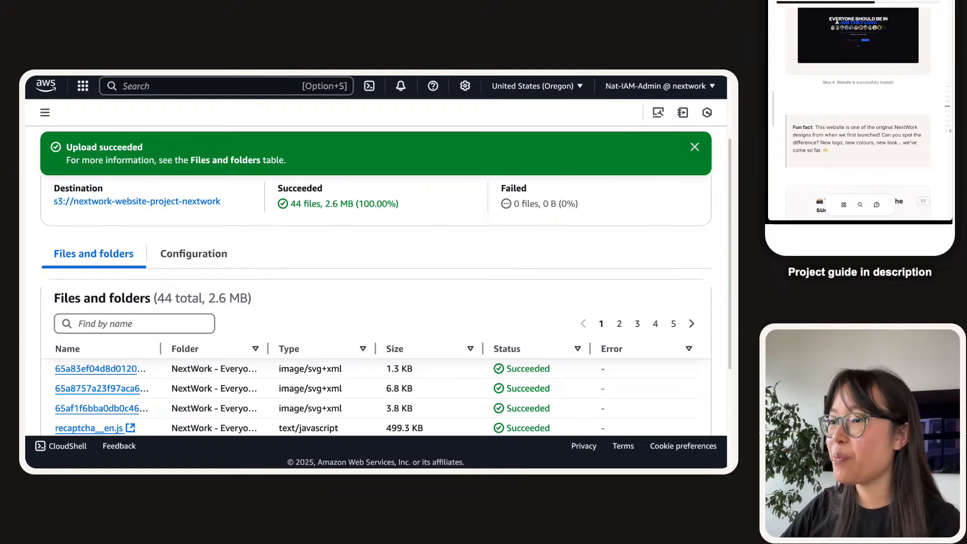
scroll(394, 243, "up", 3)
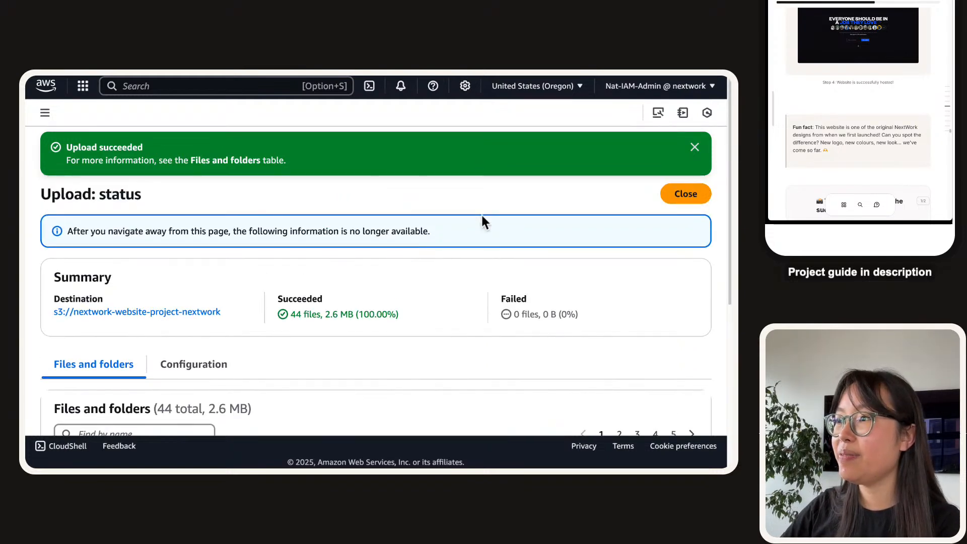
- Review the status of the uploaded website files and close the upload report
scroll(425, 252, "down", 5)
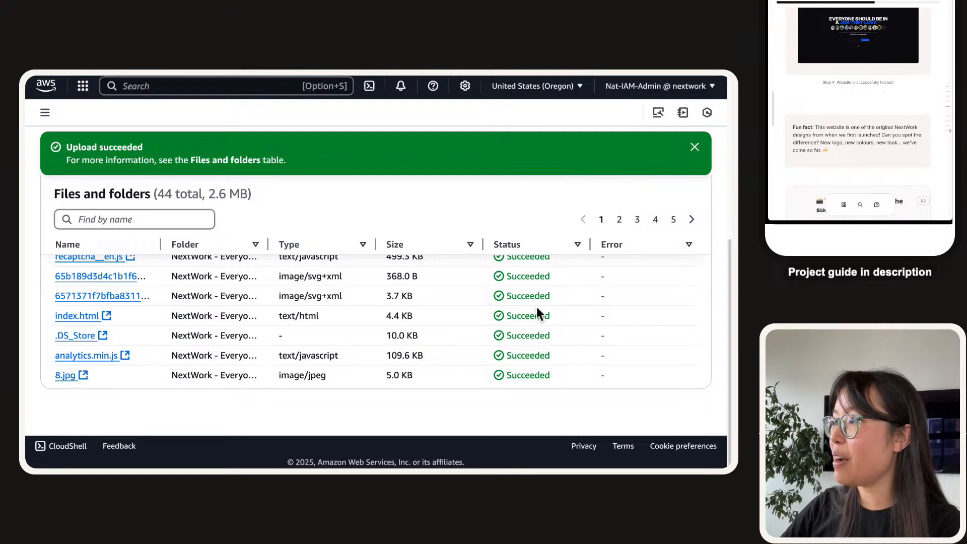
scroll(704, 176, "up", 5)
left_click(686, 194)
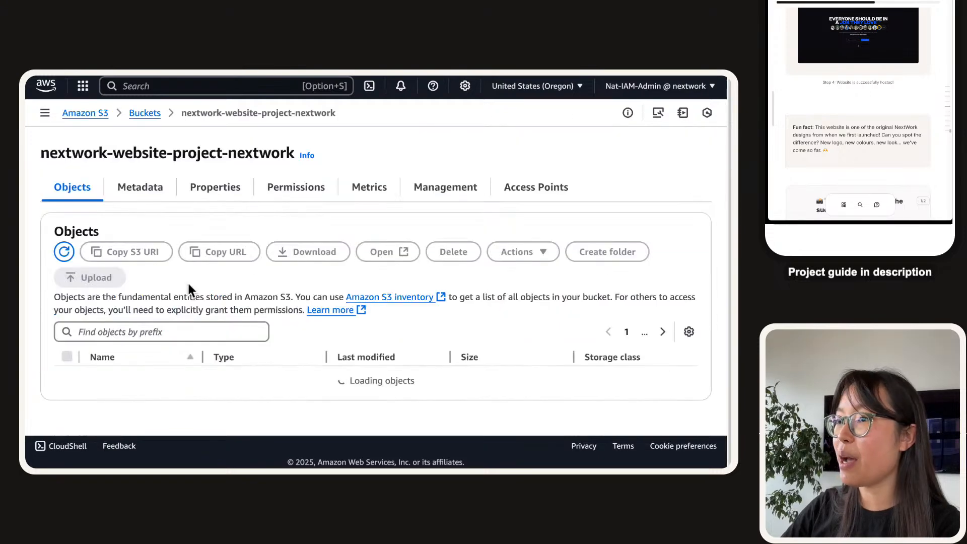
- Make the "NextWork - Everyone should be in a job they love_files/" folder public using ACL and close the status report
scroll(59, 390, "down", 1)
left_click(67, 375)
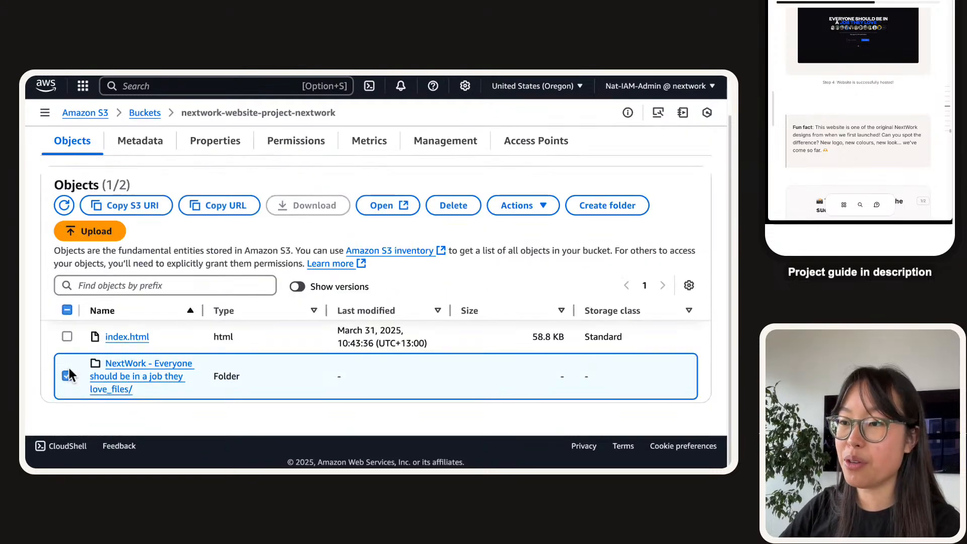
left_click(523, 205)
scroll(523, 439, "down", 2)
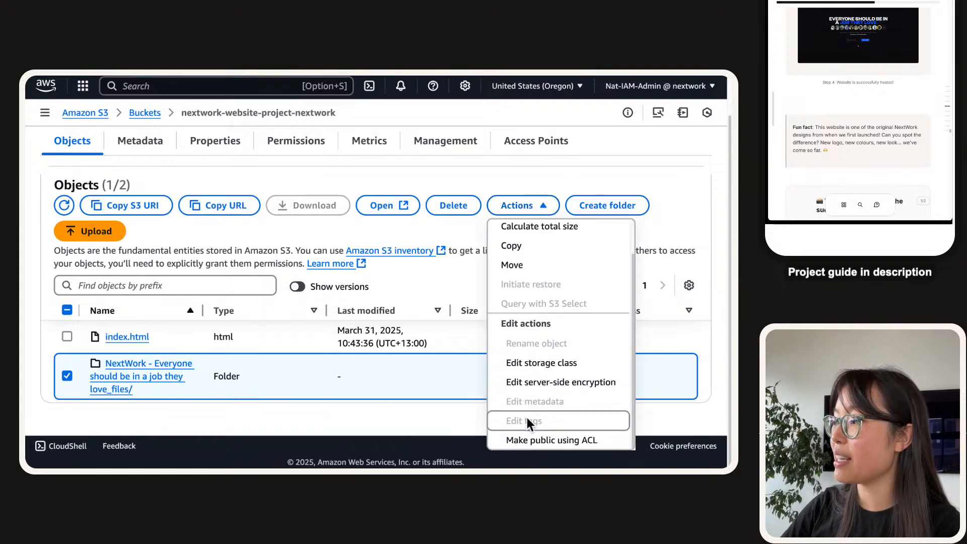
left_click(529, 439)
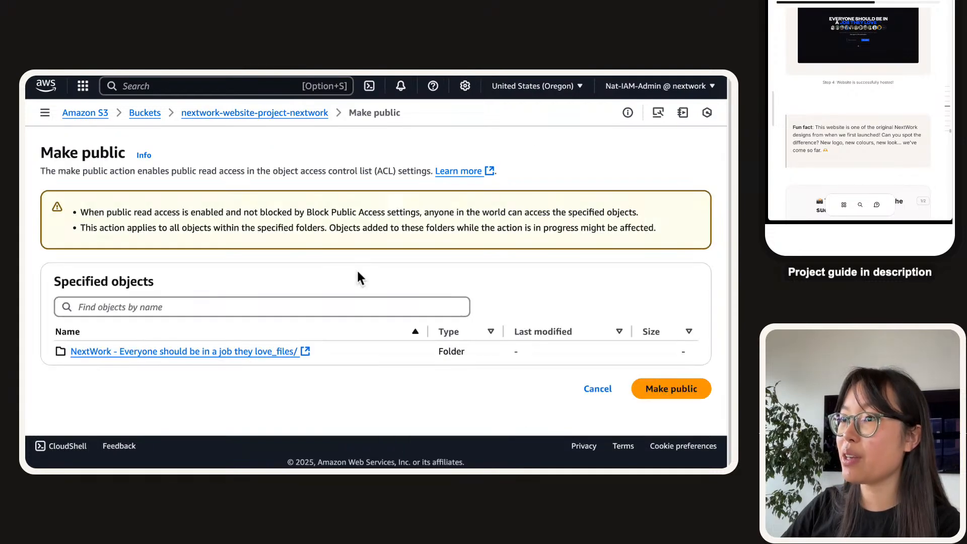
left_click(680, 390)
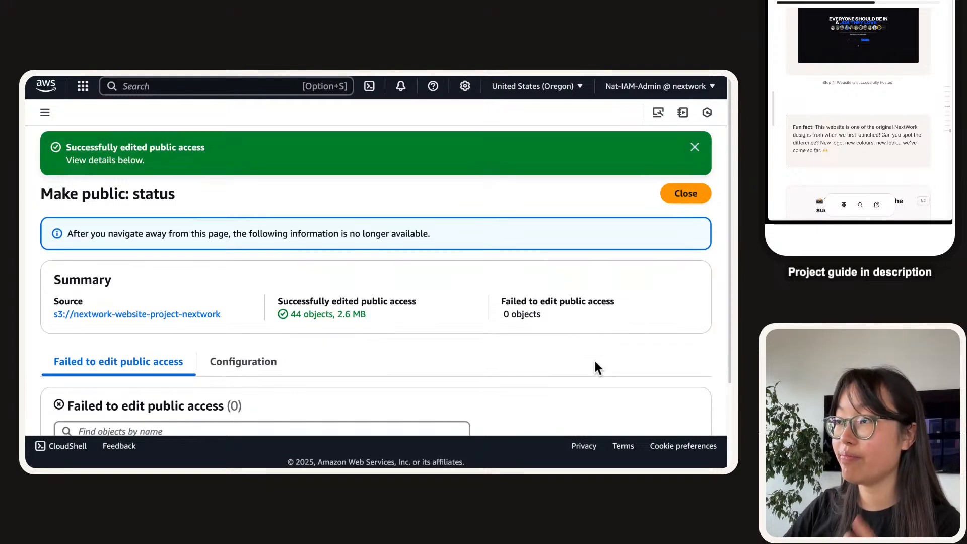
left_click(689, 202)
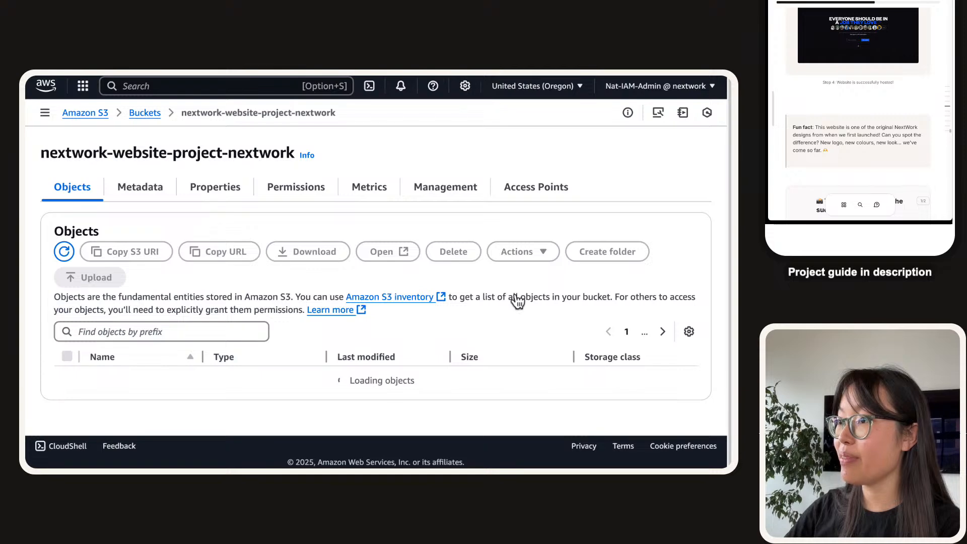
- View the hosted NextWork website and reduce the page zoom so the whole hero section fits
scroll(176, 332, "down", 2)
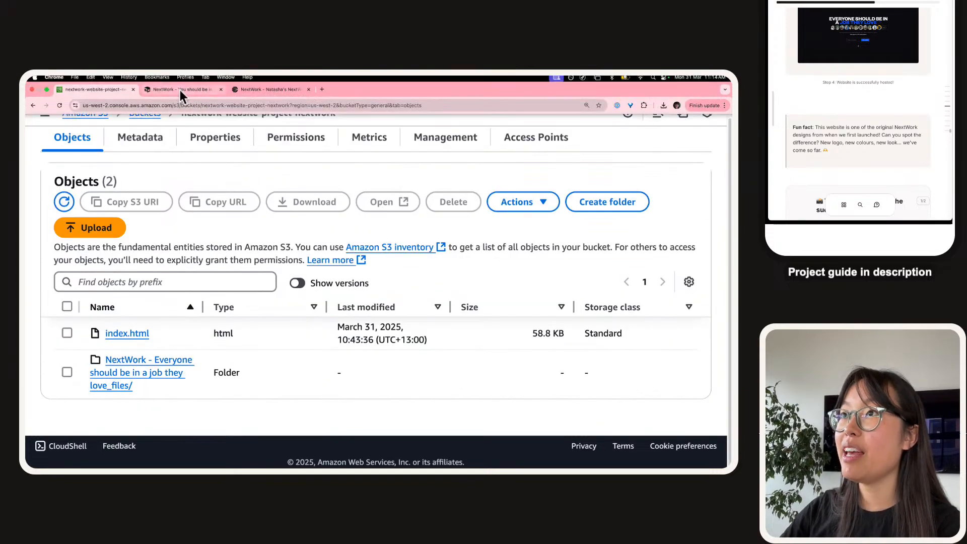
left_click(180, 89)
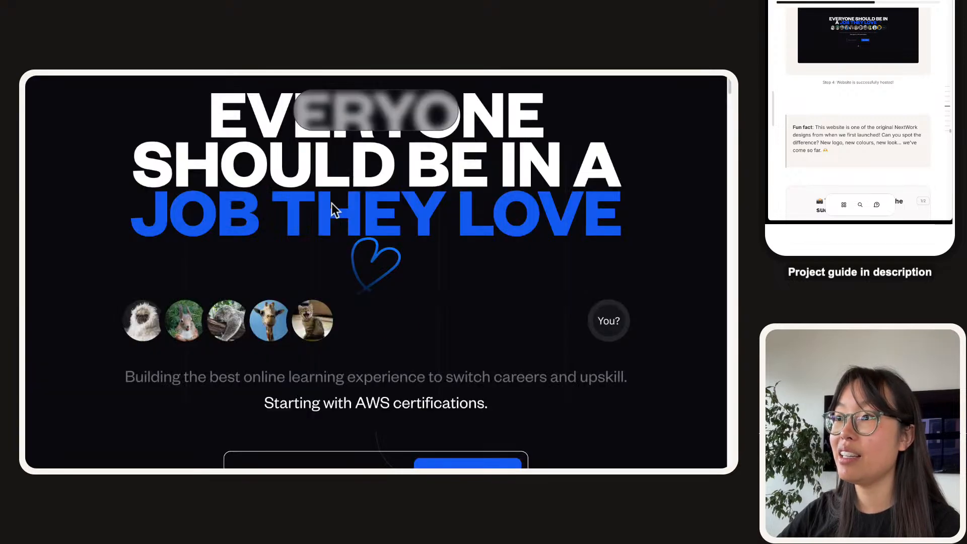
key("super+minus")
key("super+minus")
key("super+minus")
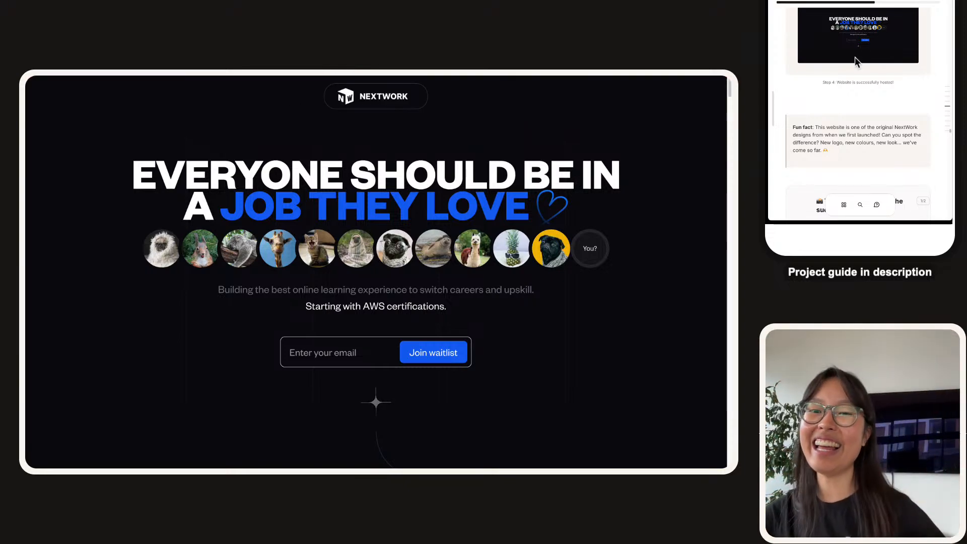
- Capture the hosted website at 125% zoom and upload the image to the guide's "Take a screenshot of the successful webpage!" task
scroll(867, 68, "down", 2)
scroll(867, 70, "down", 2)
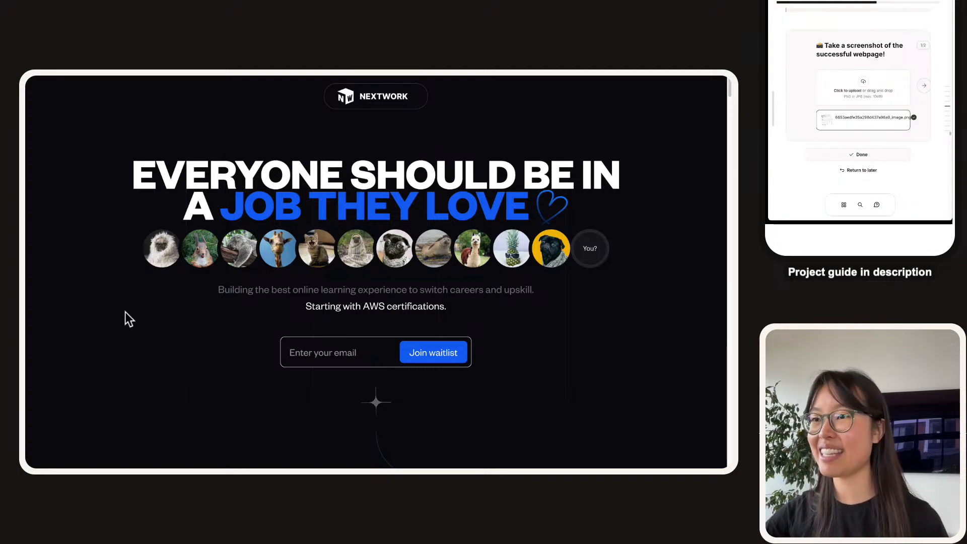
key("super+shift+4")
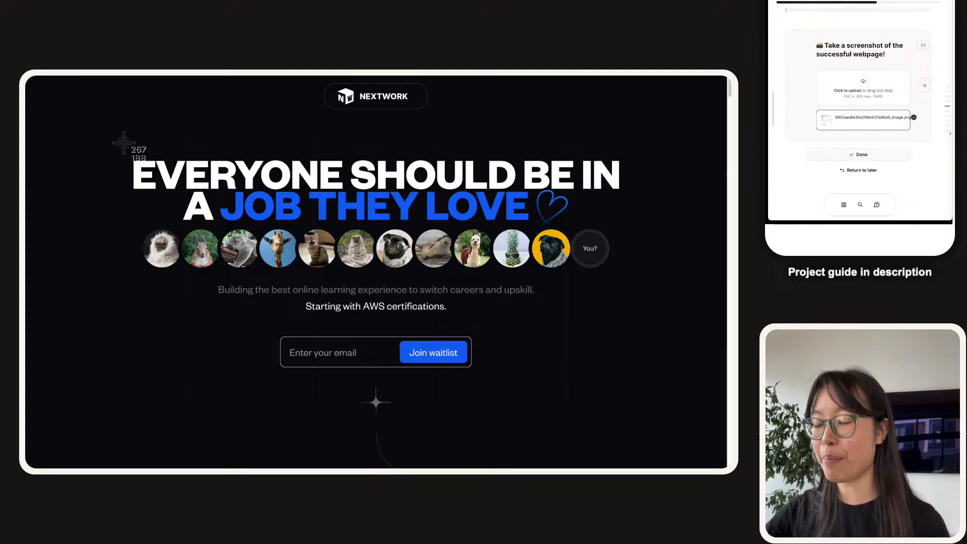
key("Escape")
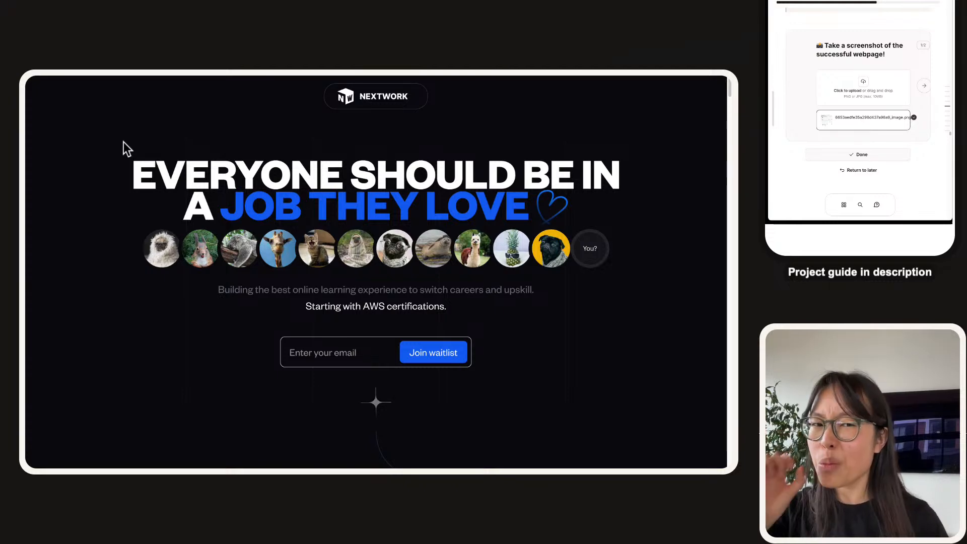
key("super+equal")
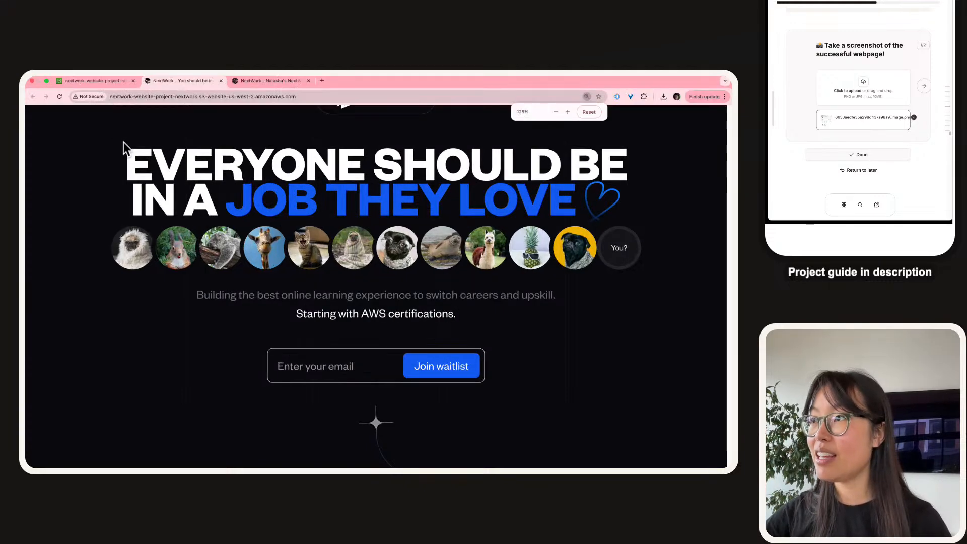
key("super+shift+4")
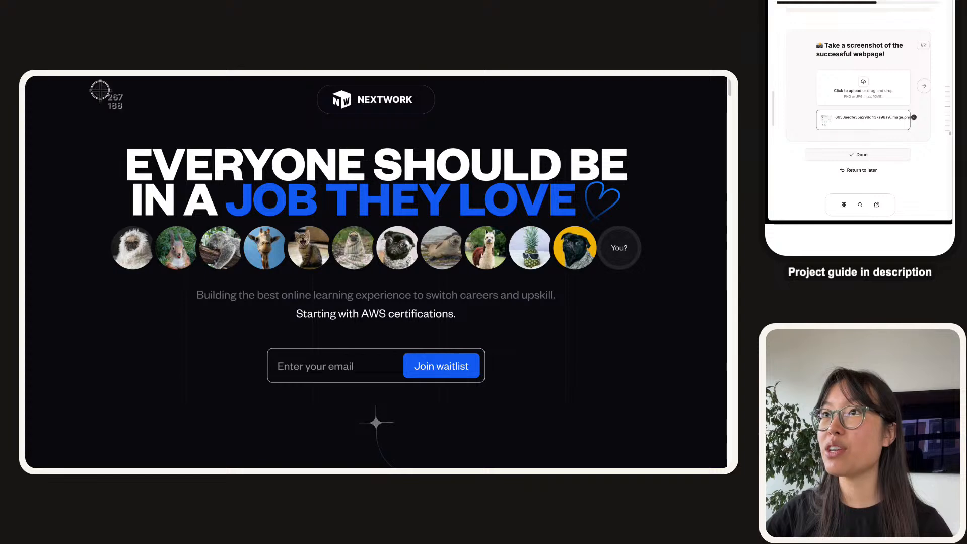
left_click_drag(26, 76, 725, 456)
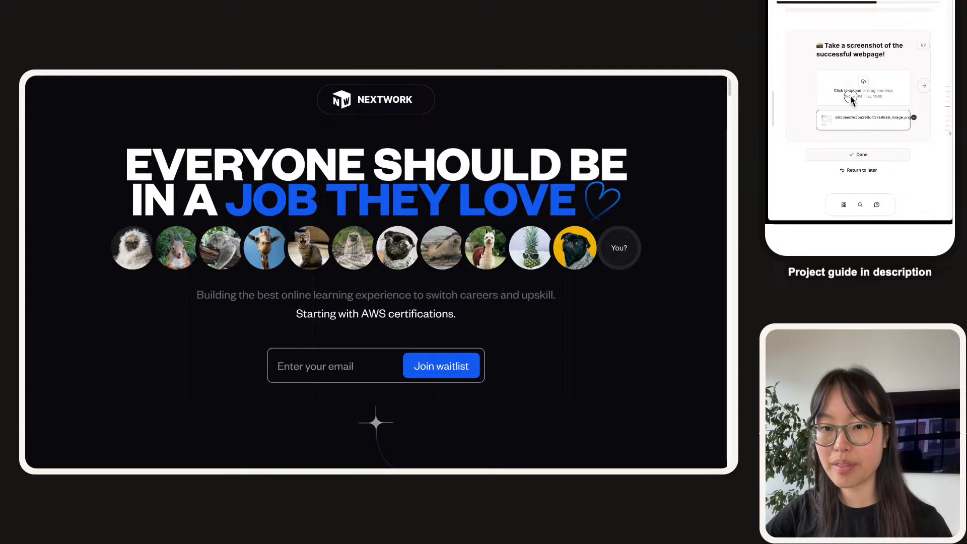
left_click_drag(874, 85, 874, 84)
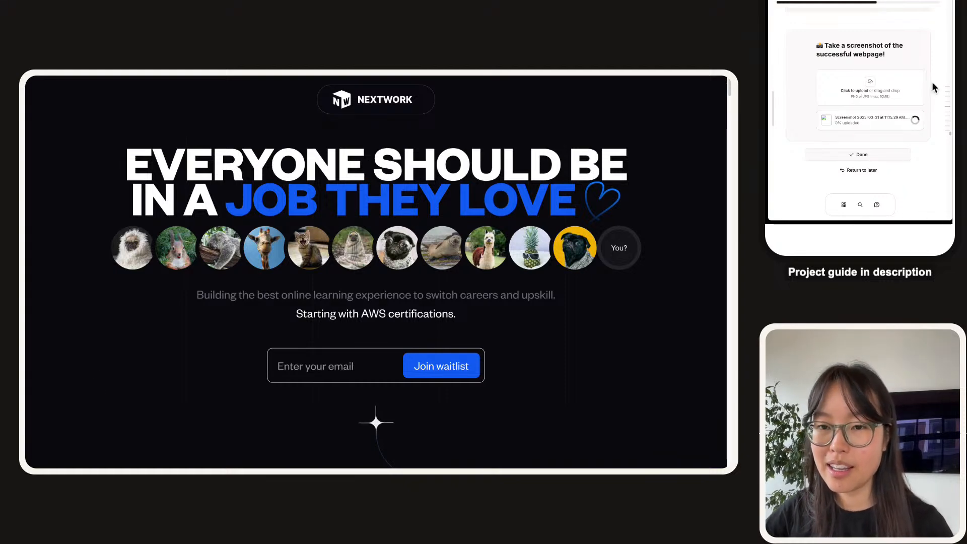
left_click(928, 86)
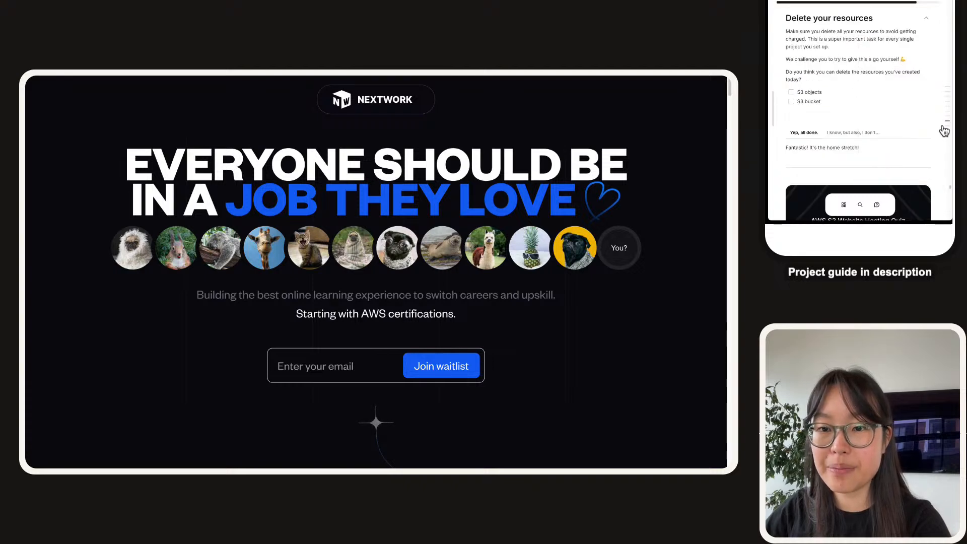
- Find the Bucket Policies secret mission in the project guide and read what it involves
left_click(910, 168)
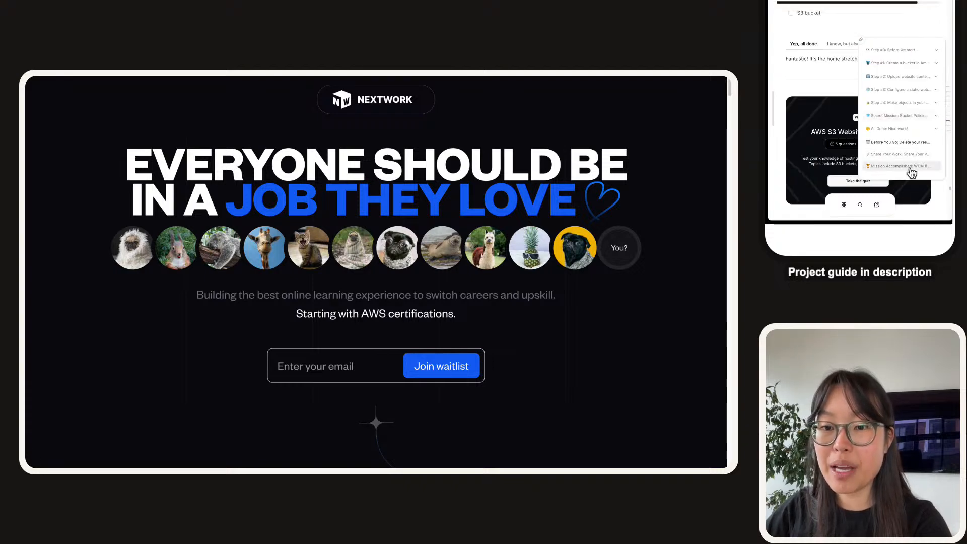
scroll(834, 94, "down", 5)
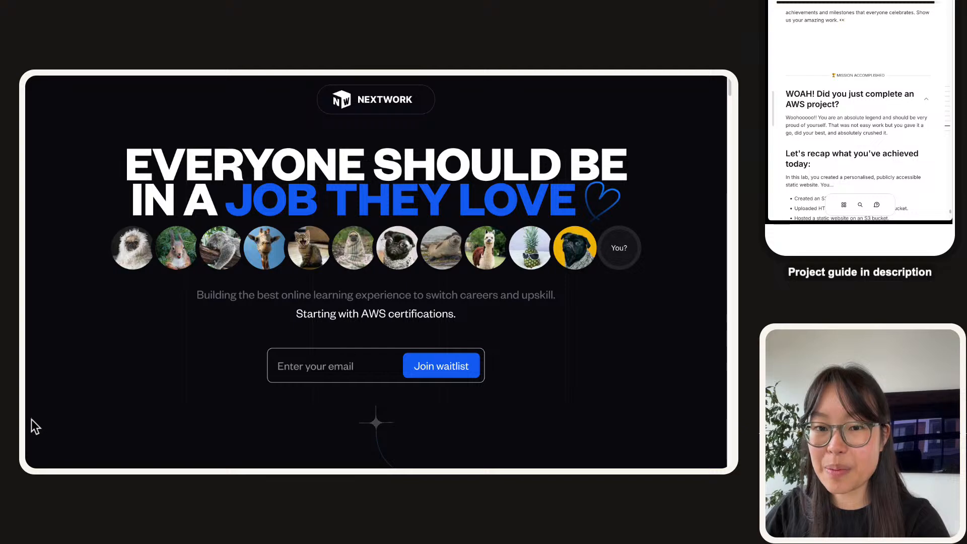
left_click(921, 118)
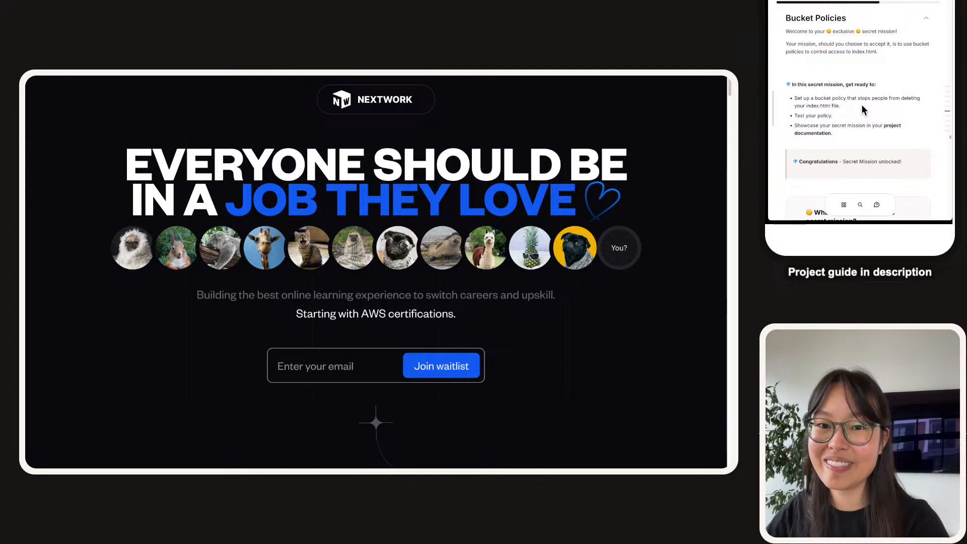
scroll(863, 107, "down", 2)
scroll(859, 80, "up", 2)
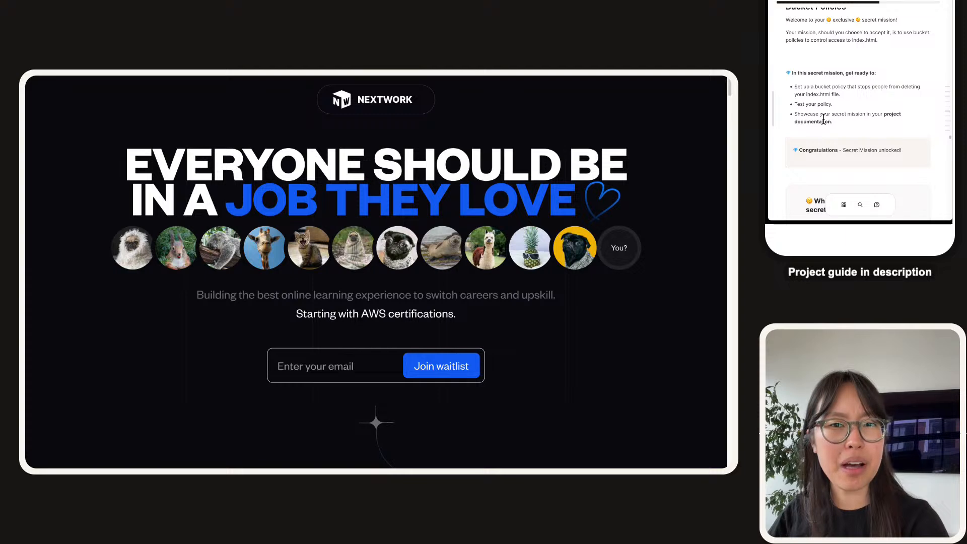
- In the answer to "What are we doing in this secret mission?", remove the placeholder ellipsis from the first sentence
scroll(824, 119, "down", 5)
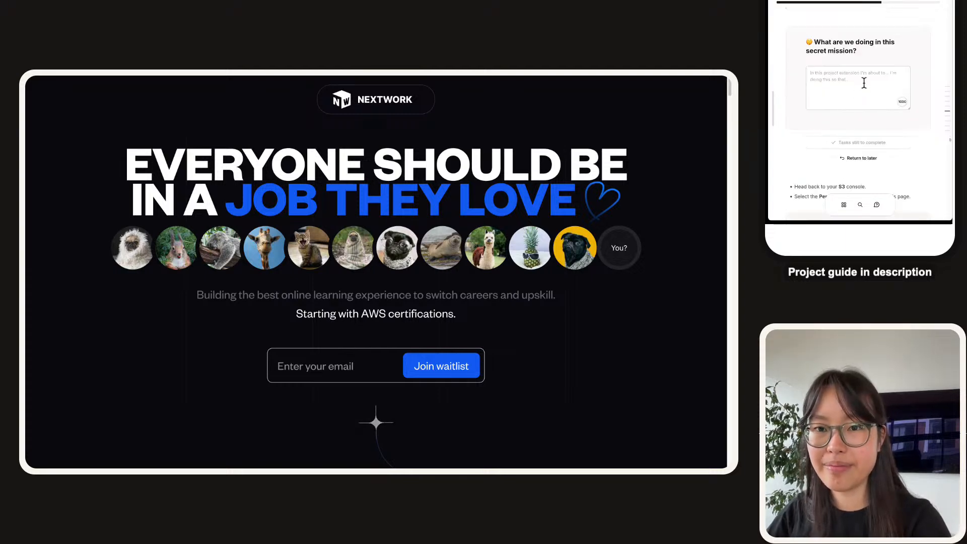
left_click(888, 74)
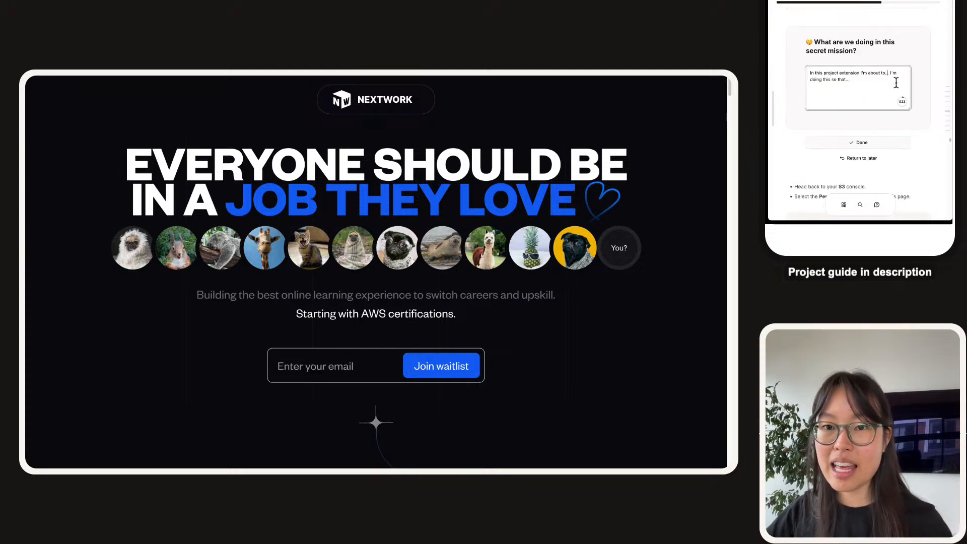
key("BackSpace")
key("BackSpace")
key("BackSpace")
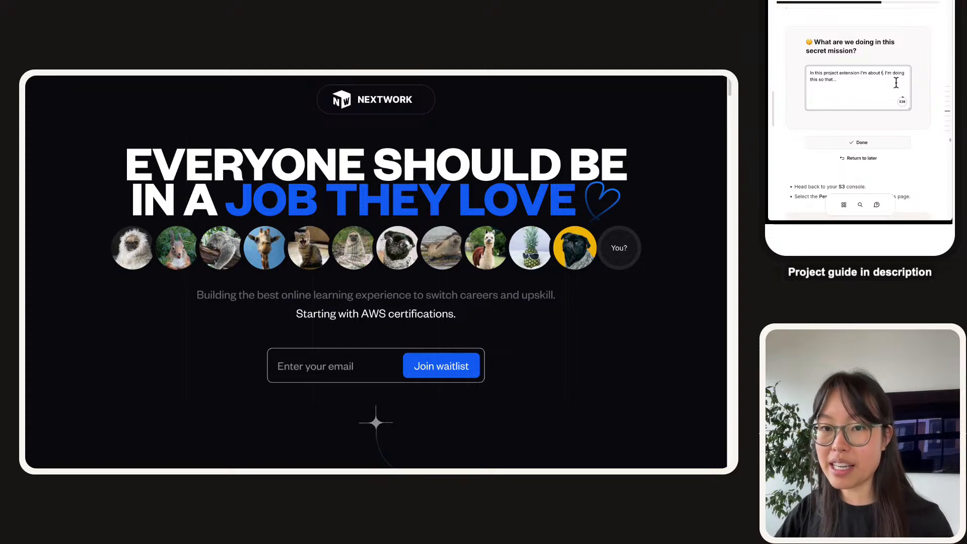
type("o mak")
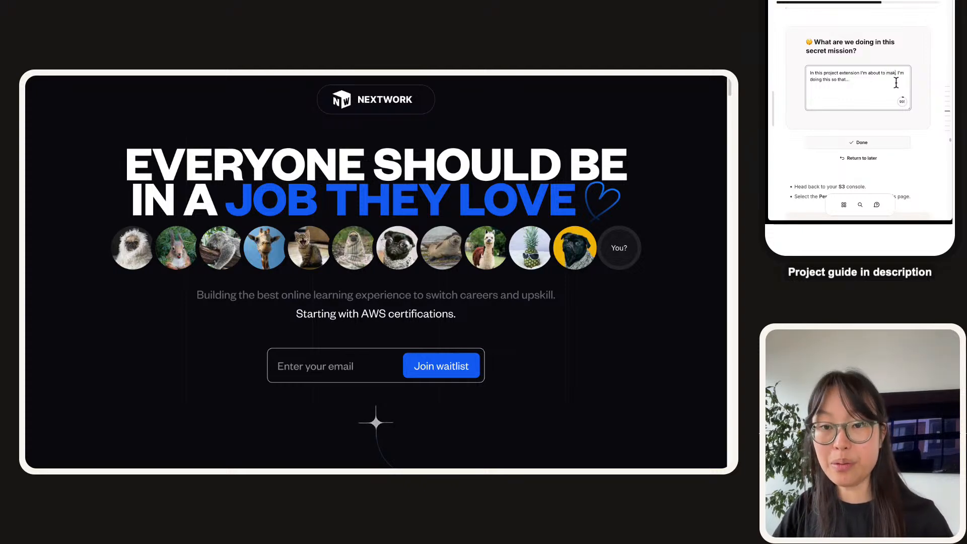
type("e the objec")
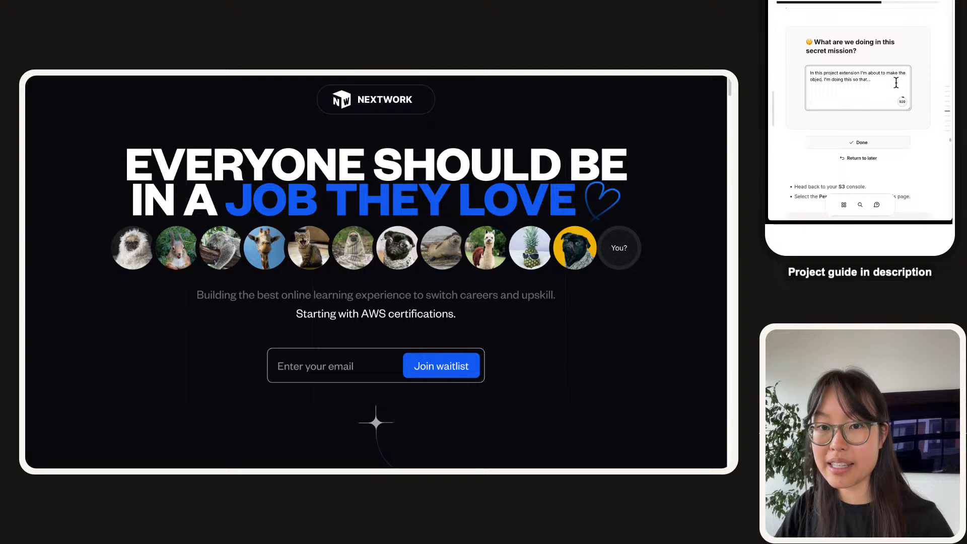
key("BackSpace")
key("BackSpace")
key("BackSpace")
key("BackSpace")
key("BackSpace")
key("BackSpace")
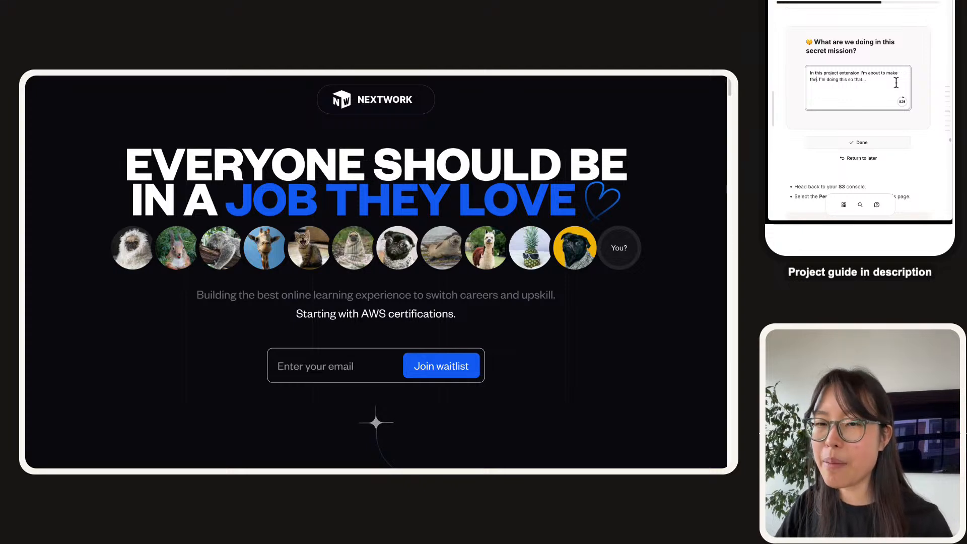
key("BackSpace")
key("BackSpace")
key("BackSpace")
key("BackSpace")
key("BackSpace")
key("BackSpace")
key("BackSpace")
key("BackSpace")
- Complete the answer's first sentence so it says "I'm about to use bucket policies to control access to our bucket's files"
type("uyse bu")
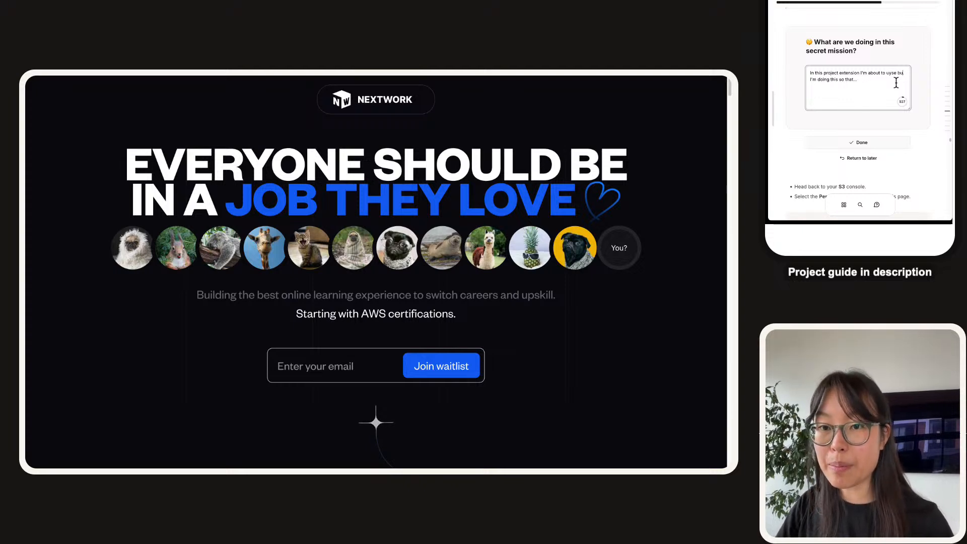
key("BackSpace")
key("BackSpace")
key("BackSpace")
key("BackSpace")
key("BackSpace")
key("BackSpace")
type("se bucket po")
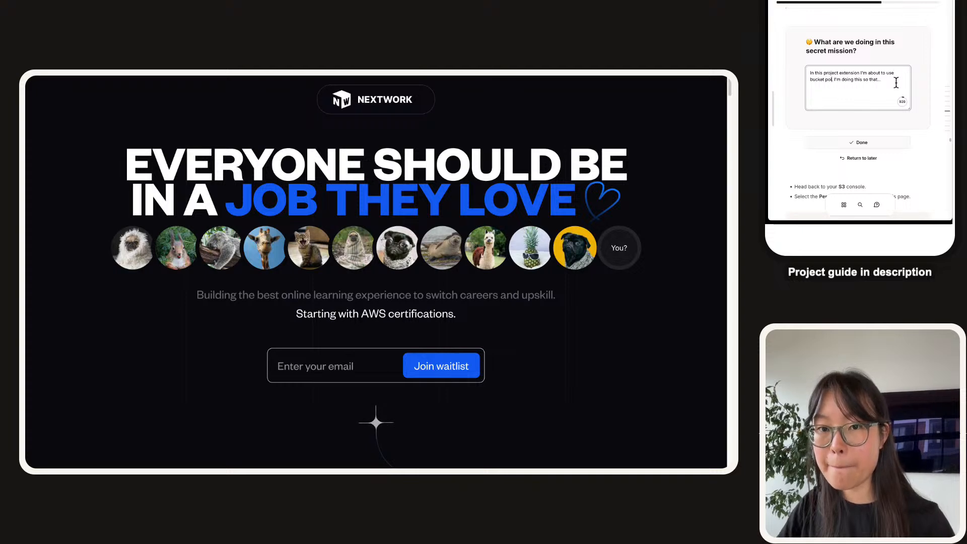
type("licies to ")
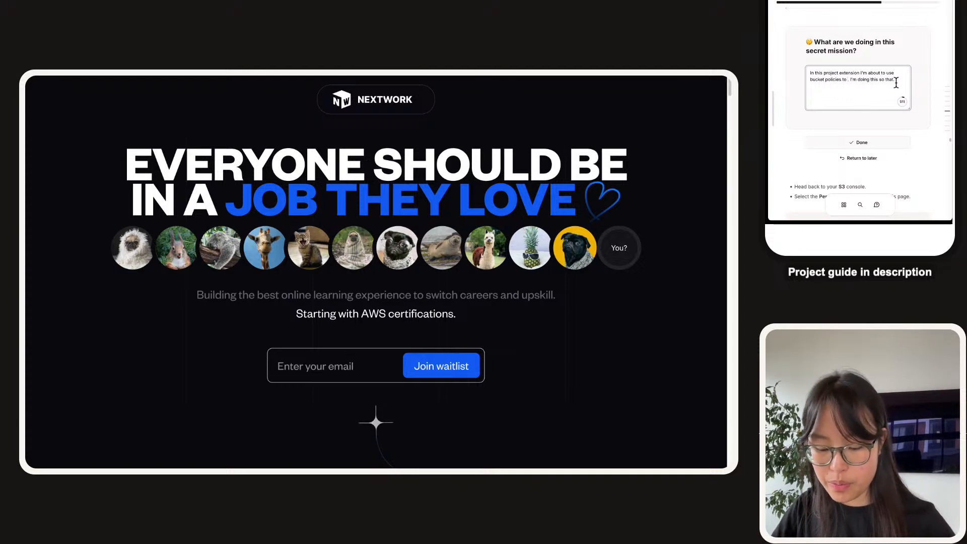
type("control access to o")
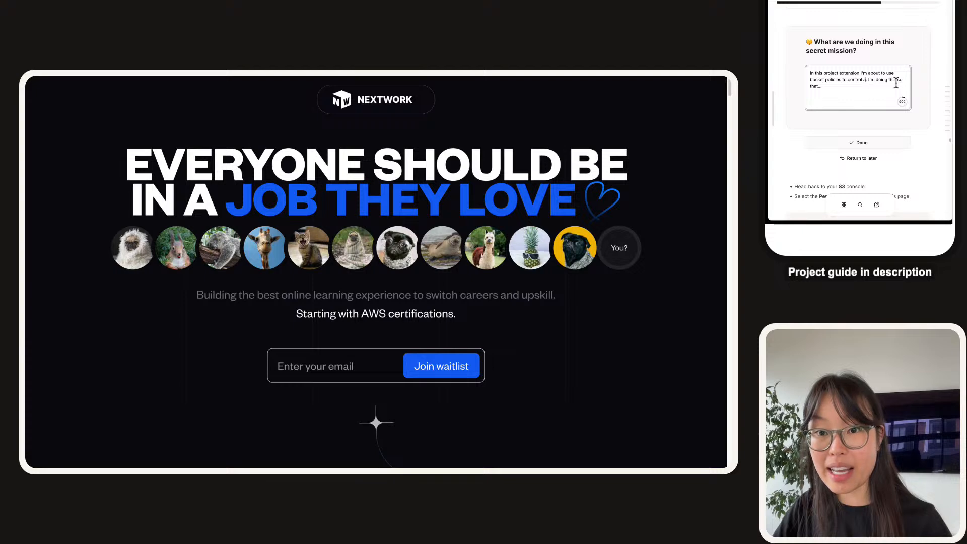
type("ur bucket's files")
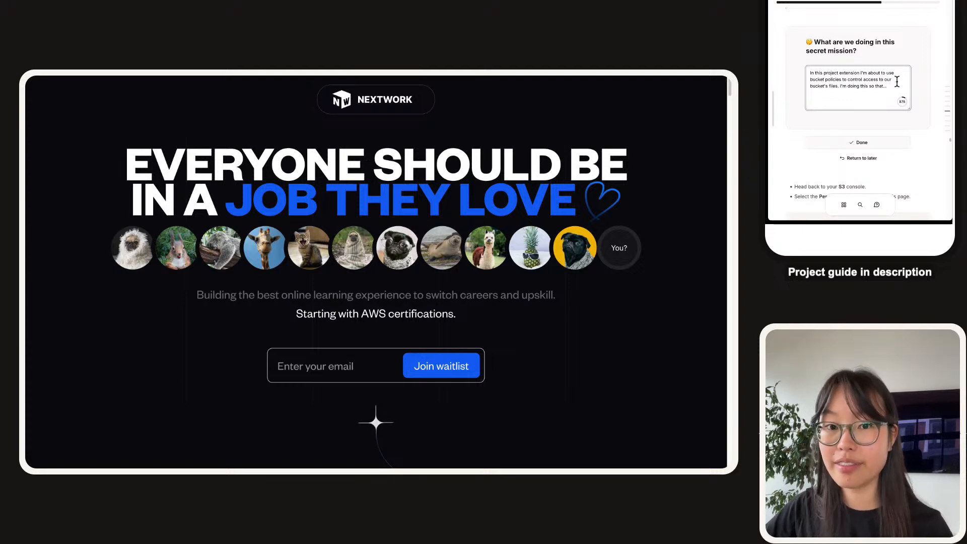
- Reread the mission's task list and select the words "stops people from deleting your index.html file."
scroll(898, 81, "up", 3)
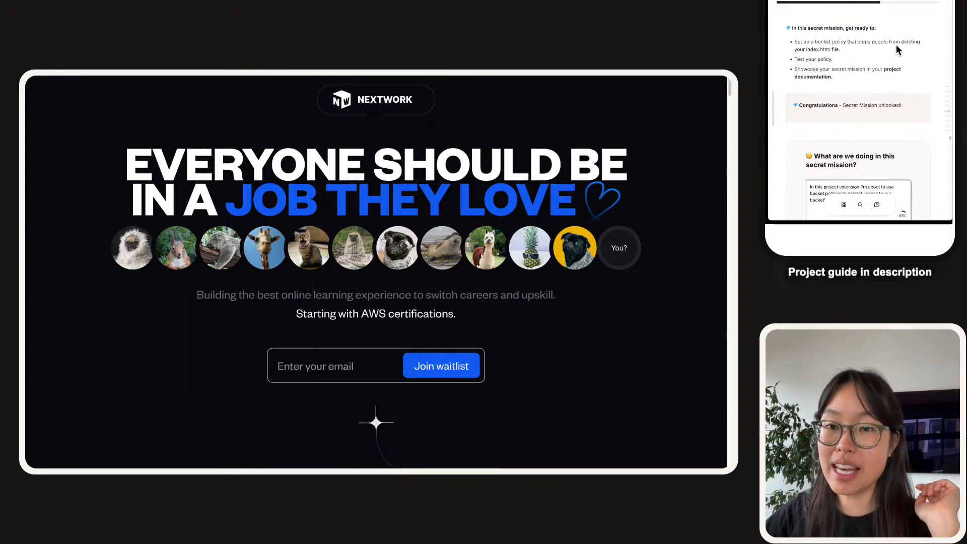
left_click_drag(859, 51, 857, 41)
scroll(854, 66, "down", 2)
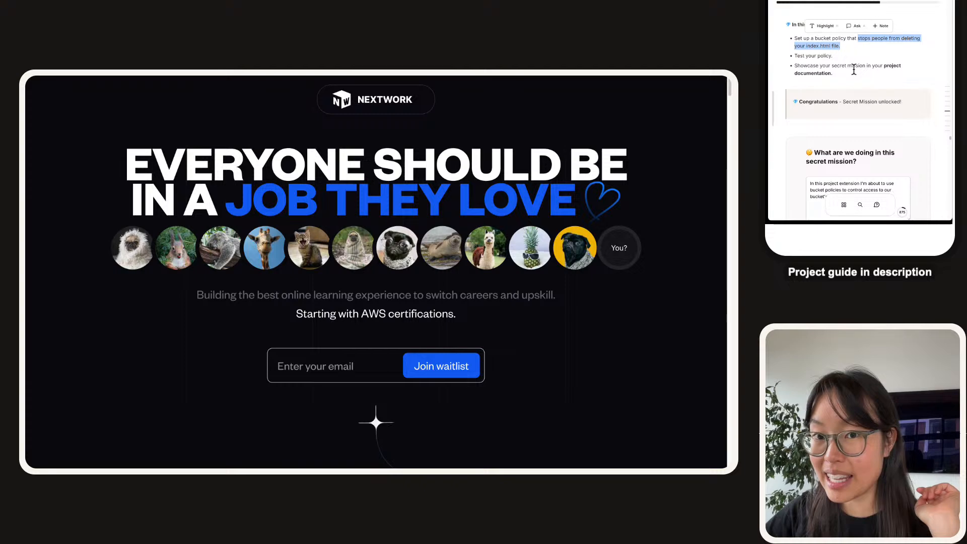
- End the secret mission answer with "We're doing this so that we can stop people from deleting the objects inside the file!" and mark it done
left_click(893, 150)
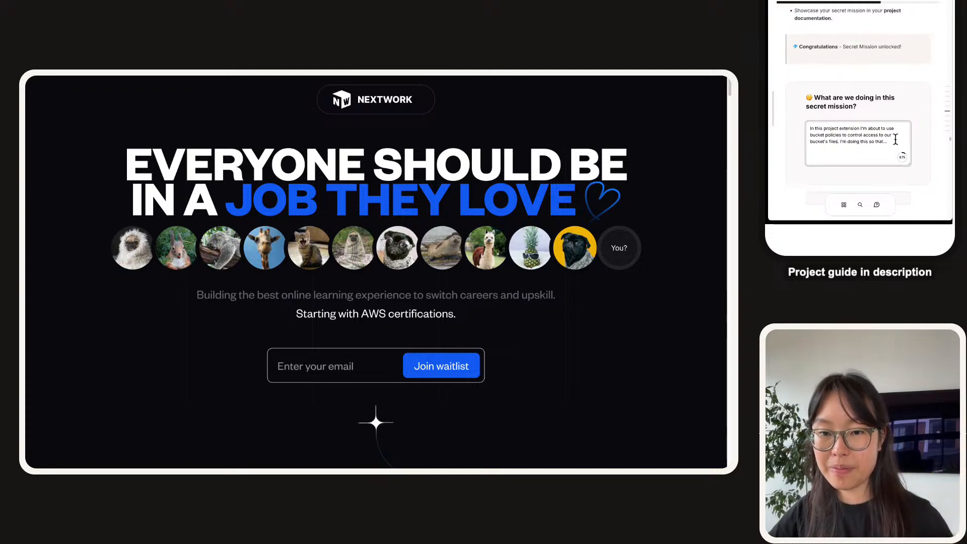
key("Right")
key("Right")
key("Right")
key("BackSpace")
key("BackSpace")
key("BackSpace")
type("We're")
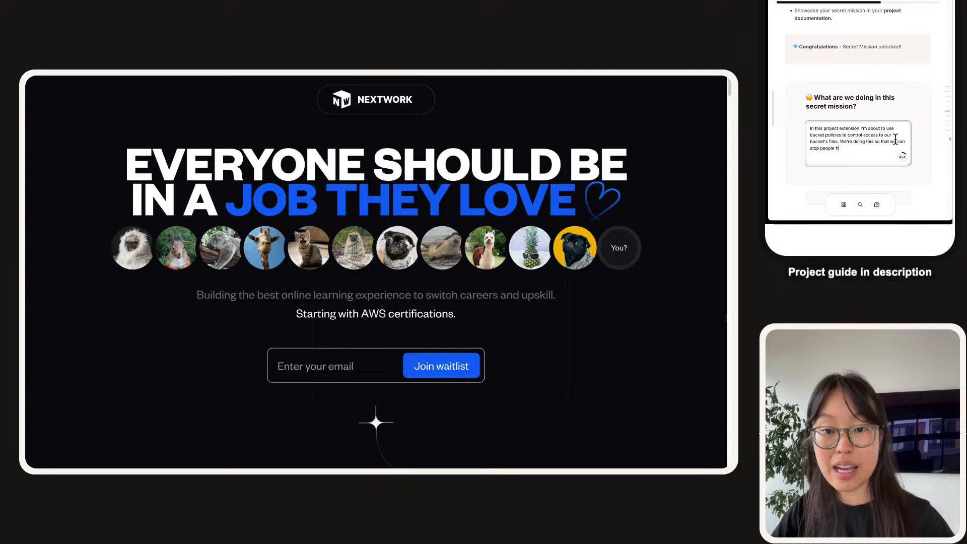
type("e objects inside the file!")
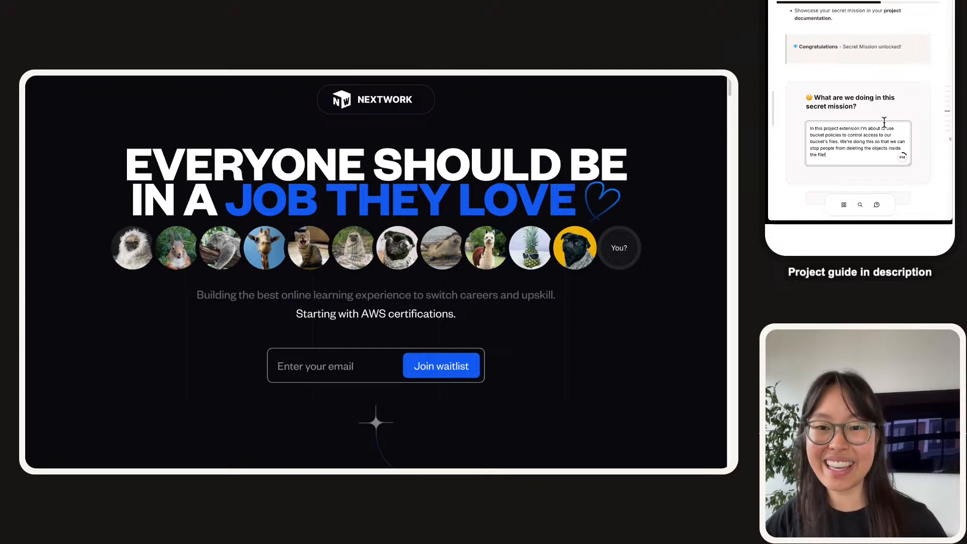
scroll(866, 101, "down", 3)
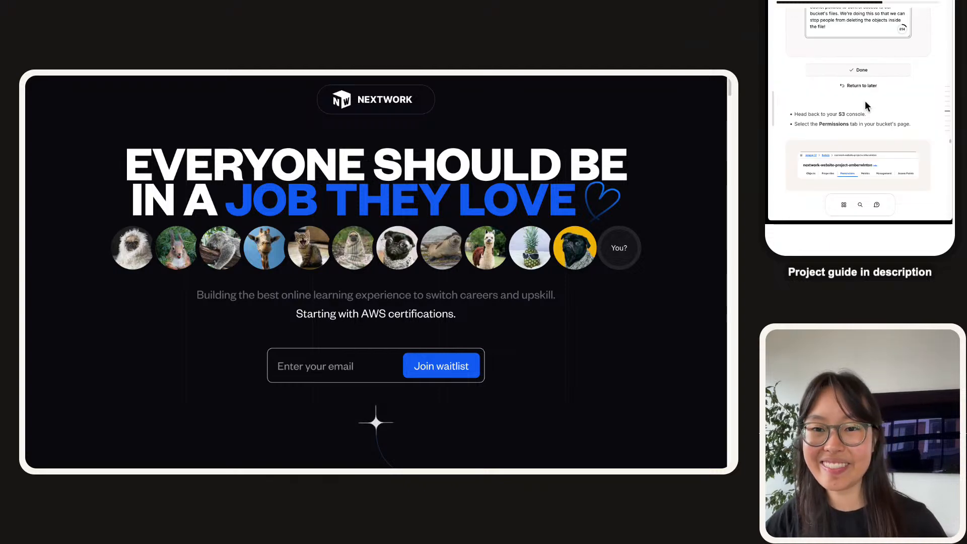
left_click(862, 70)
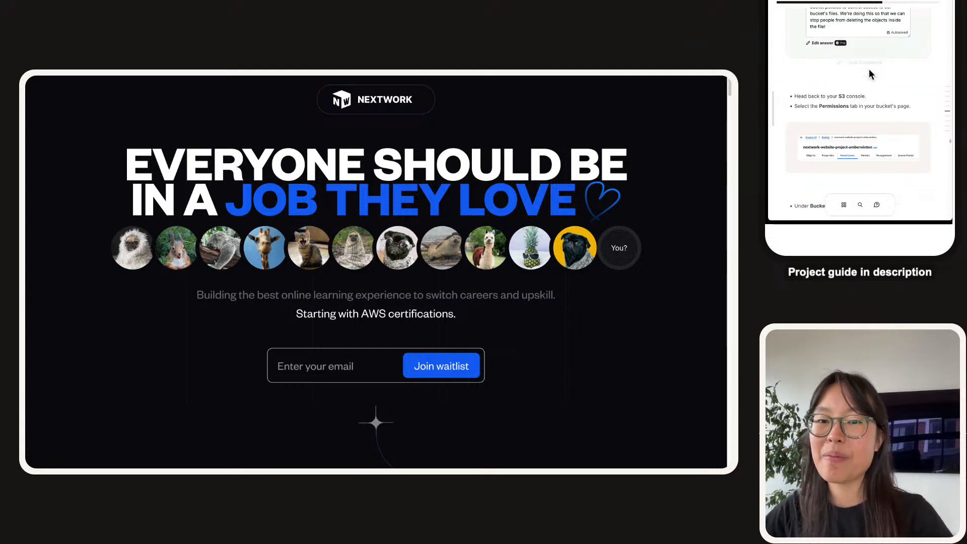
- Switch to the S3 console and open the permissions of the nextwork-website-project-nextwork bucket
mouse_move(106, 88)
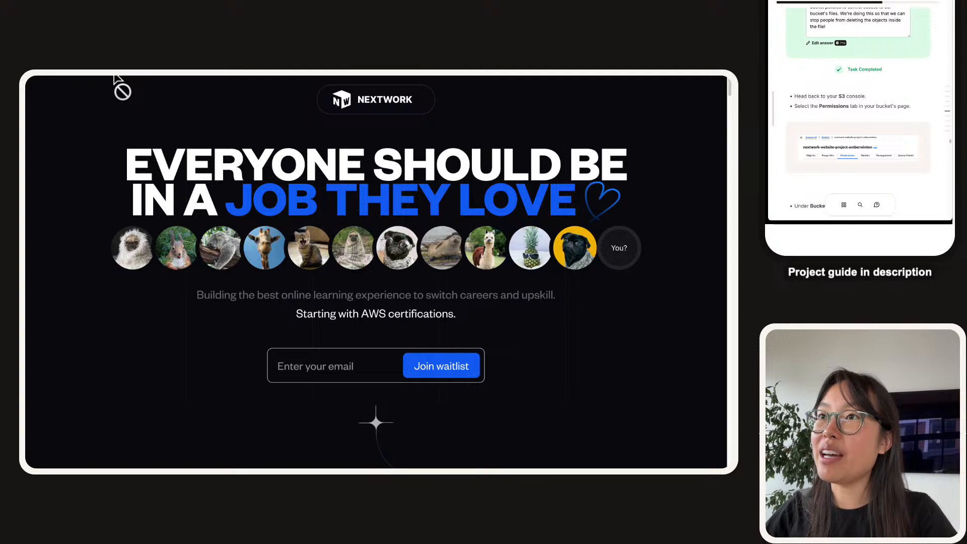
left_click(111, 91)
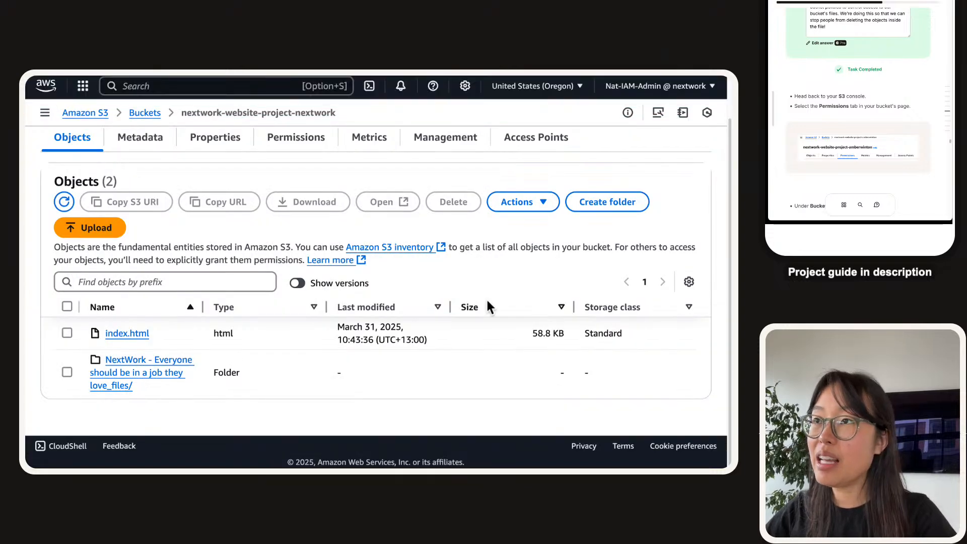
scroll(454, 272, "up", 2)
left_click(300, 188)
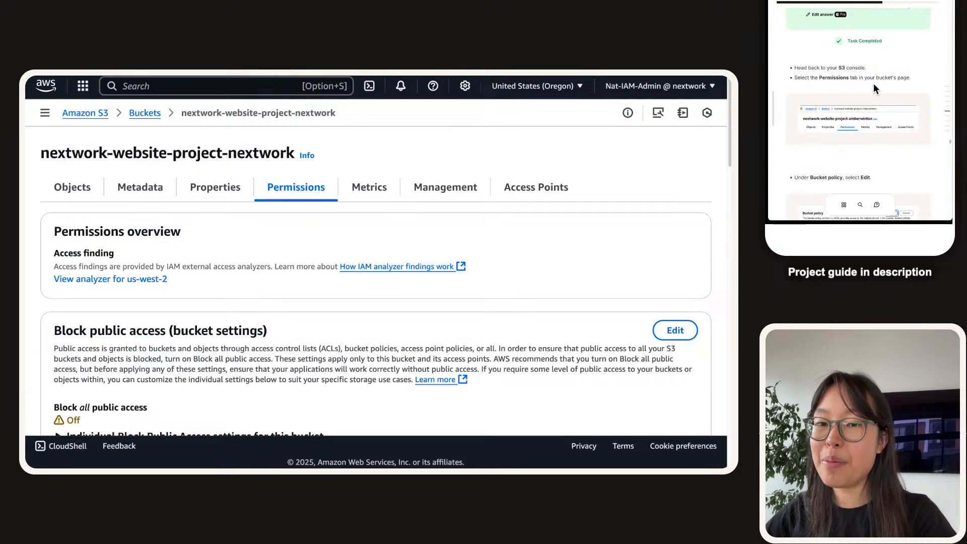
- Edit the bucket policy, inserting the guide's MyBucketPolicy JSON with its BucketPutDelete statement: Effect Deny, Principal "*", Action s3:DeleteObject and the placeholder Resource
scroll(274, 286, "down", 6)
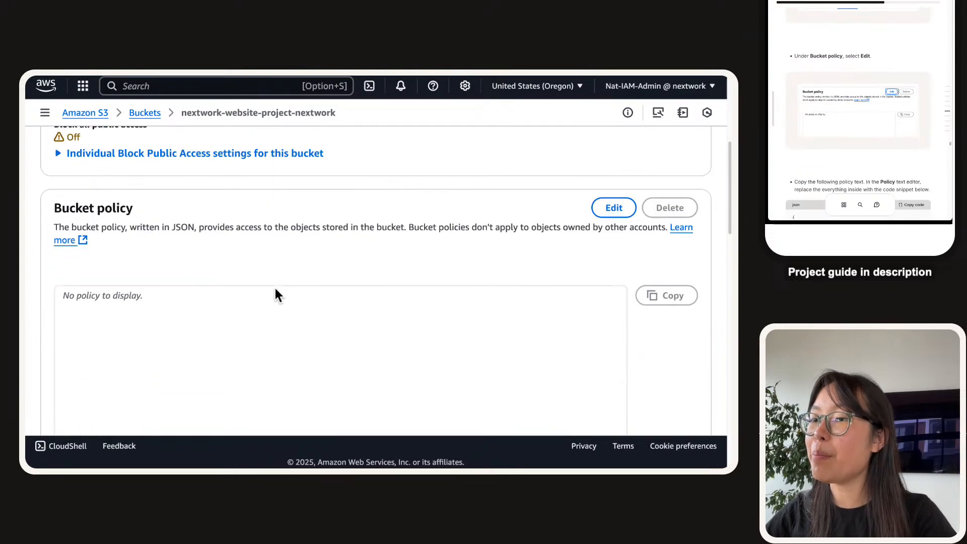
scroll(278, 295, "down", 1)
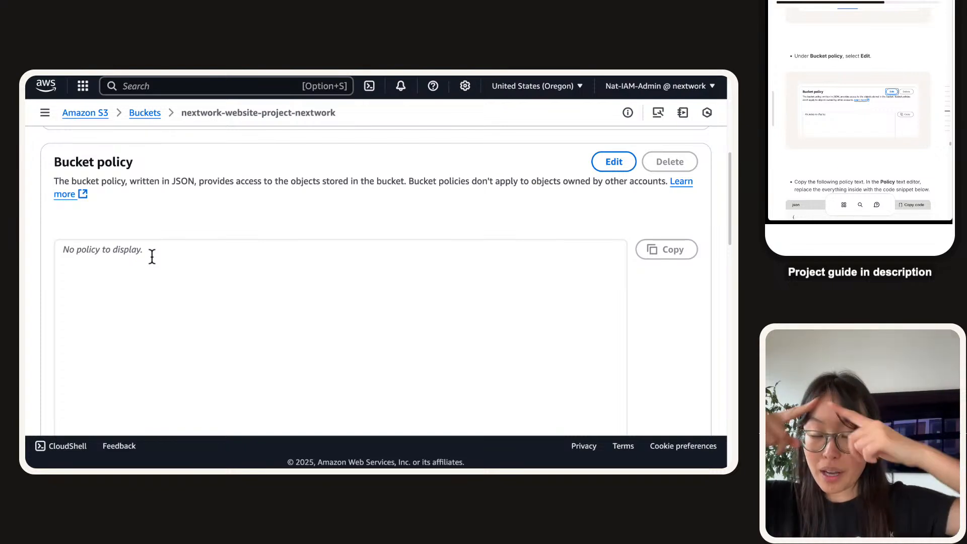
left_click(614, 164)
scroll(879, 56, "down", 4)
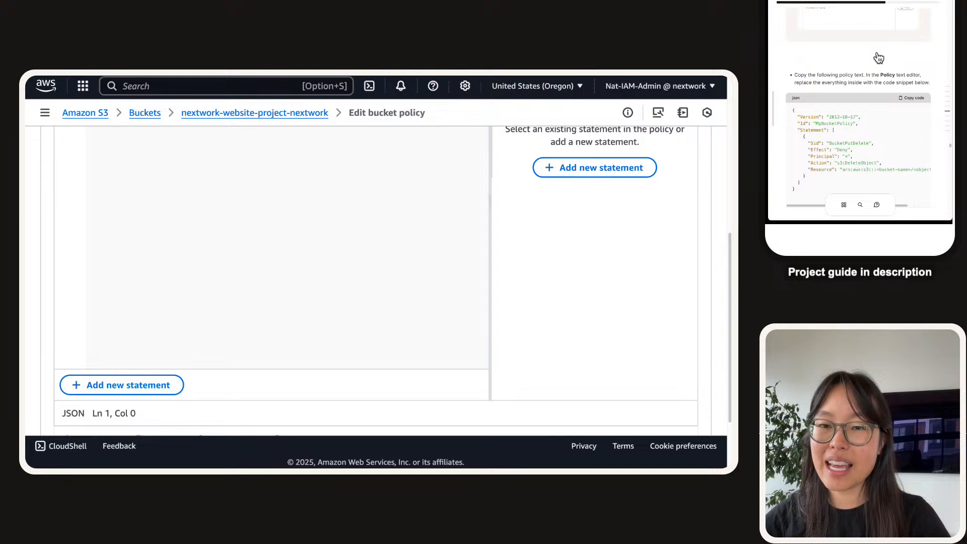
scroll(244, 318, "up", 6)
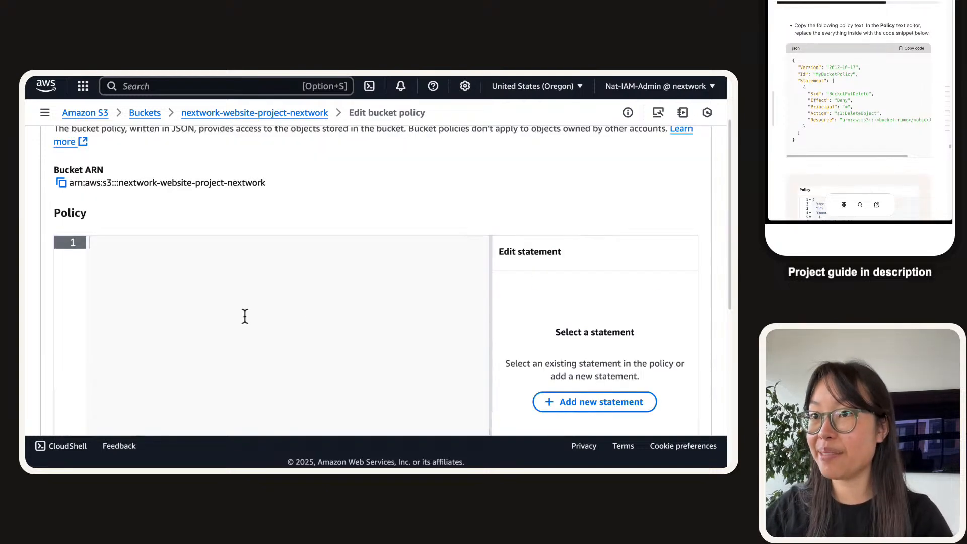
scroll(841, 66, "down", 1)
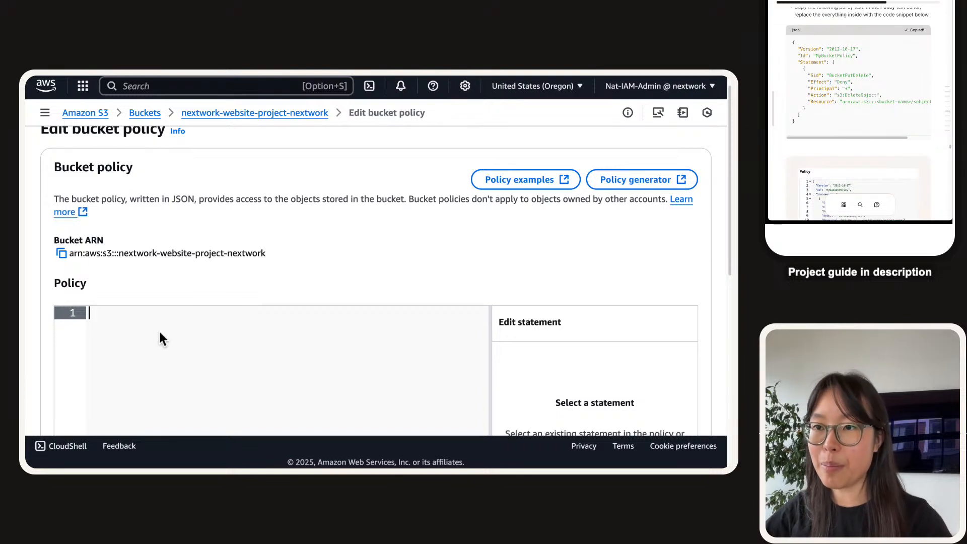
type("{   \"Version\": \"2012-10-17\",   \"Id\": \"MyBucketPolicy\",   \"Statement\": [     {       \"Sid\": \"BucketPutDelete\",       \"Effect\": \"Deny\",       \"Principal\": \"*\",       \"Action\": \"s3:DeleteObject\",       \"Resource\": \"arn:aws:s3:::<bucket-name>/<object-name>\"     }   ] }")
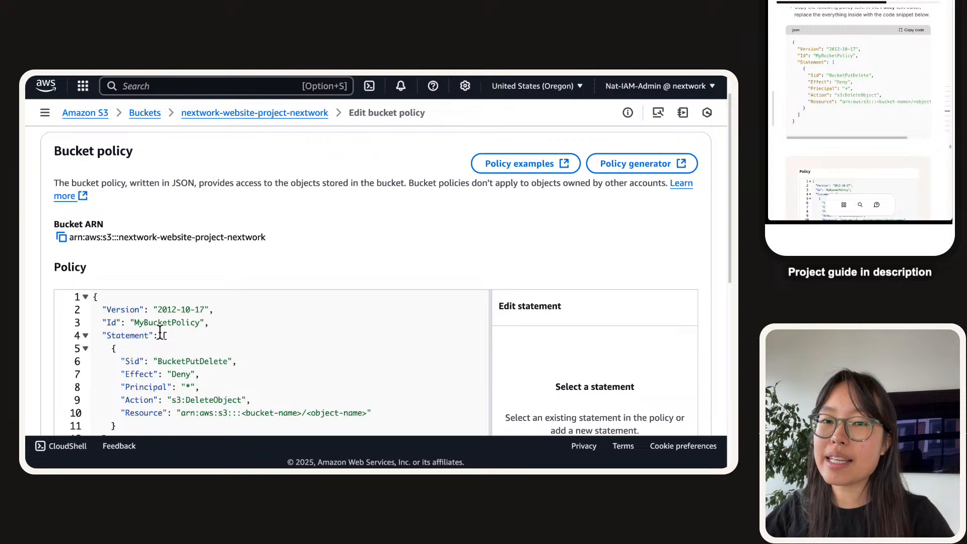
- Read the guide's explanation of the policy and examine the Sid, Effect, Principal and Action values in its statement
scroll(839, 75, "down", 5)
scroll(839, 76, "up", 2)
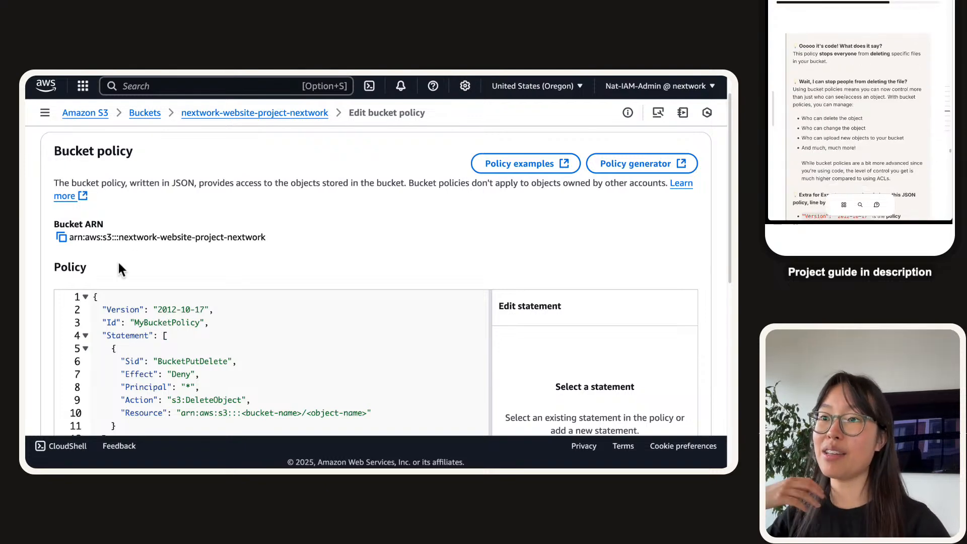
scroll(132, 282, "down", 2)
left_click(116, 393)
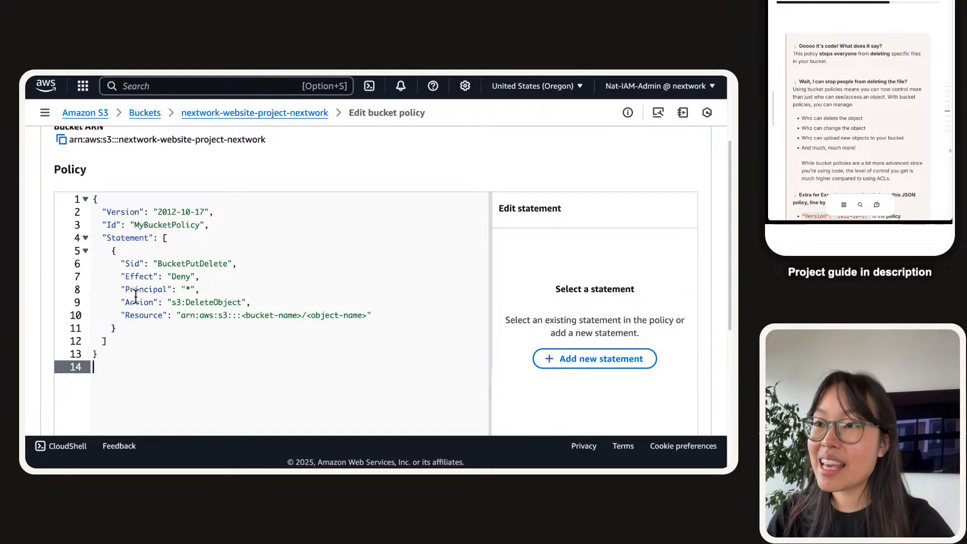
scroll(132, 297, "down", 1)
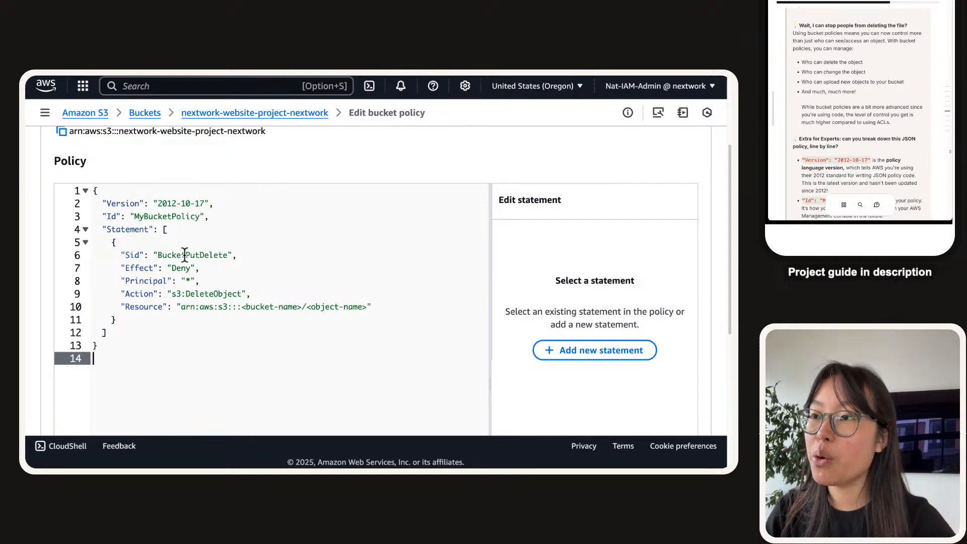
double_click(185, 256)
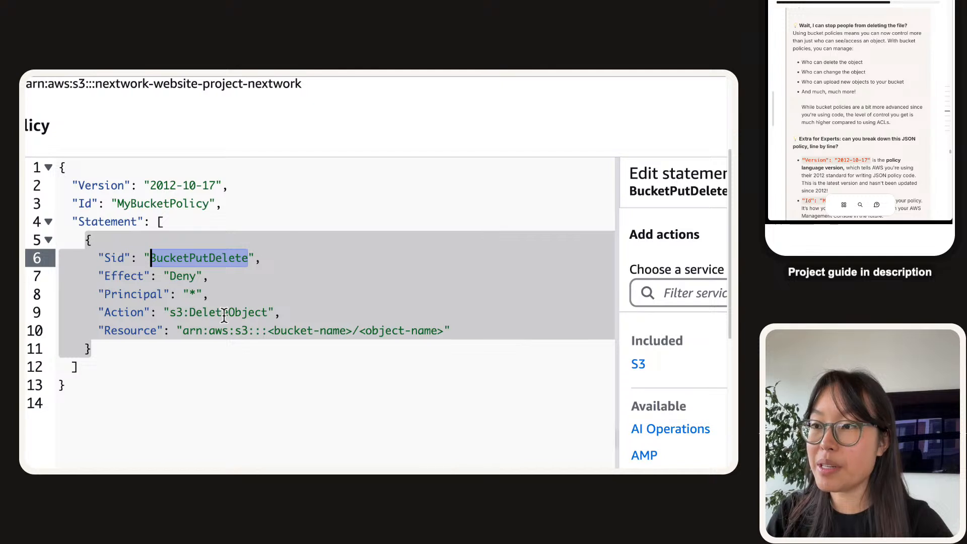
double_click(222, 309)
scroll(217, 310, "left", 2)
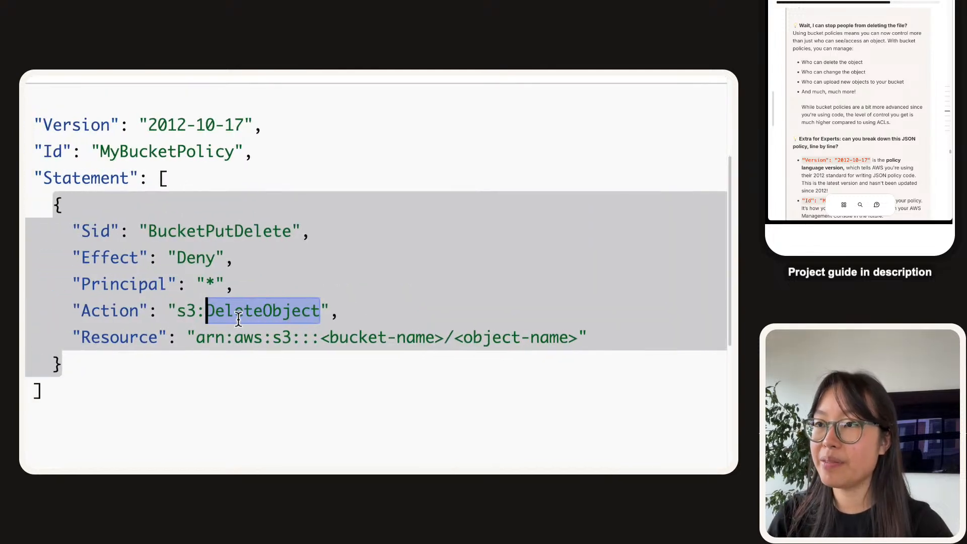
double_click(200, 257)
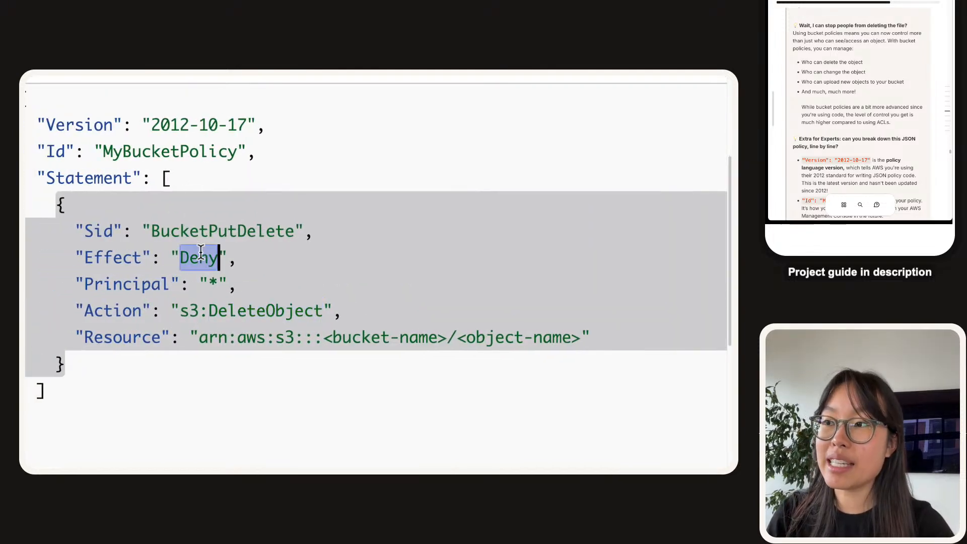
double_click(264, 310)
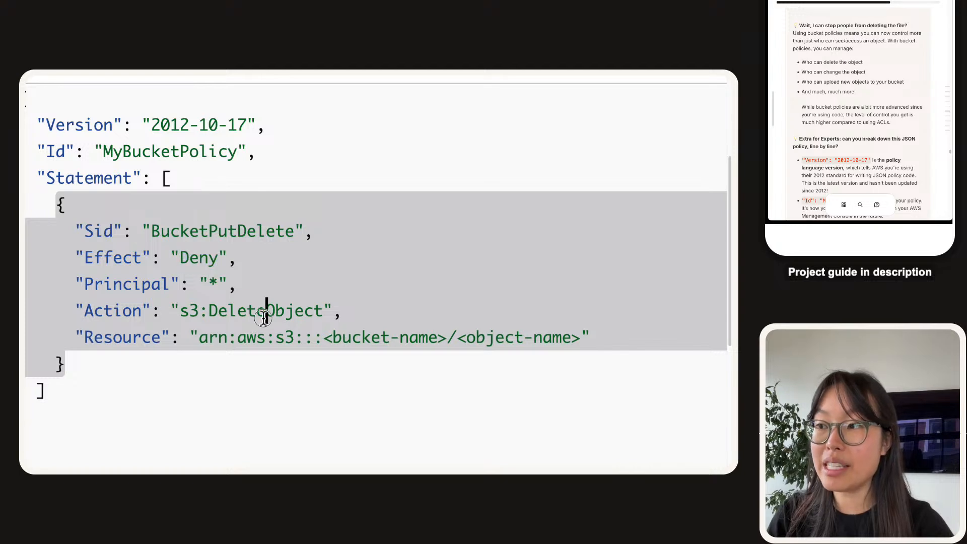
double_click(212, 282)
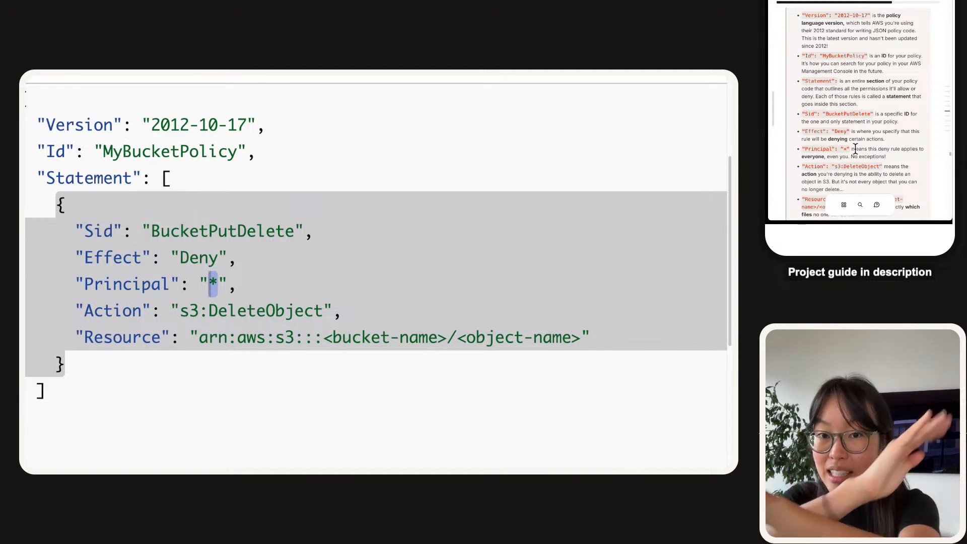
double_click(247, 311)
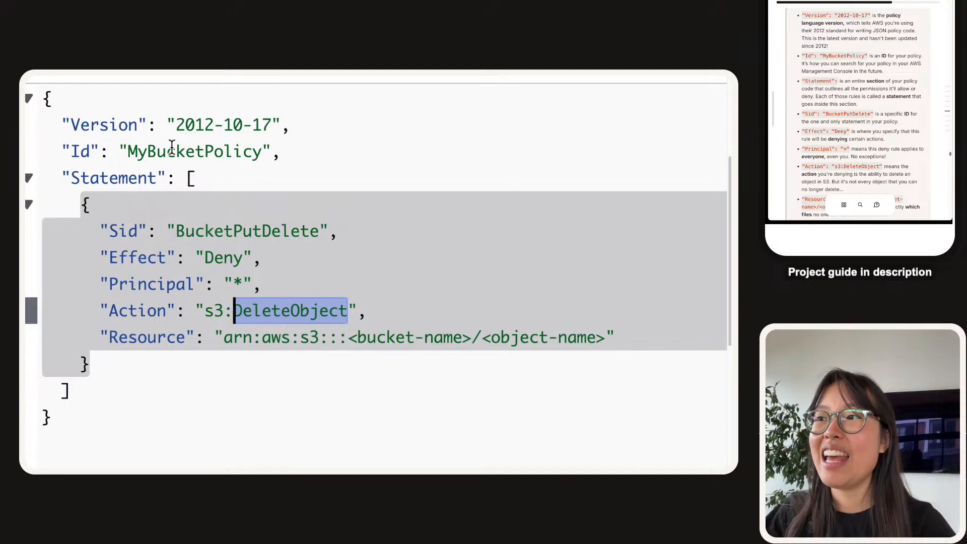
- Review the policy's structure, comparing the Version, Id and Statement lines with the statement block, including its Effect and Principal
left_click_drag(238, 172, 47, 100)
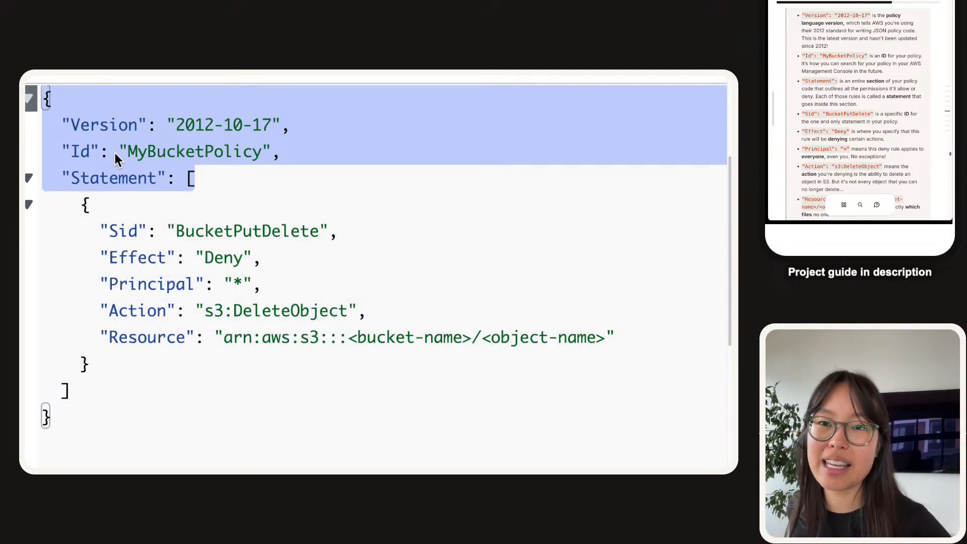
double_click(195, 125)
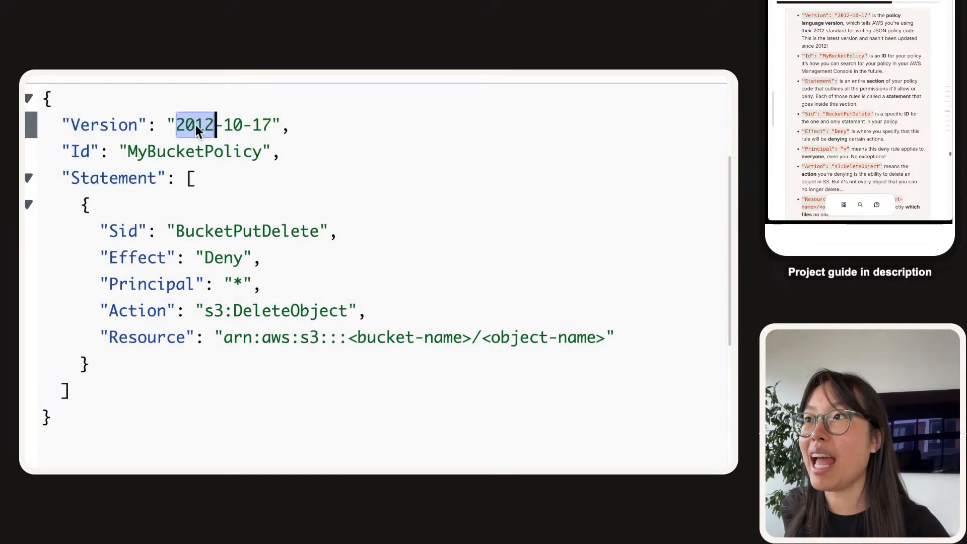
double_click(241, 125)
double_click(210, 152)
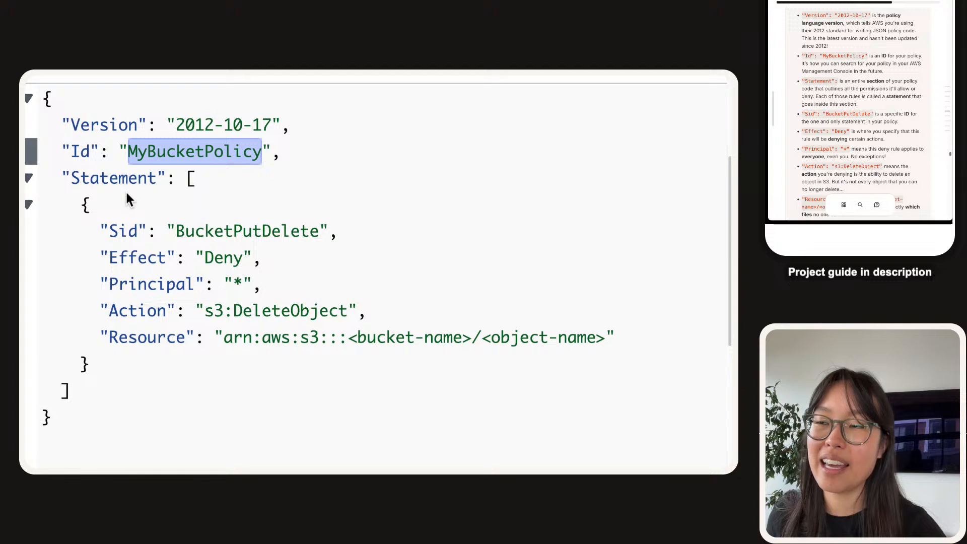
double_click(73, 179)
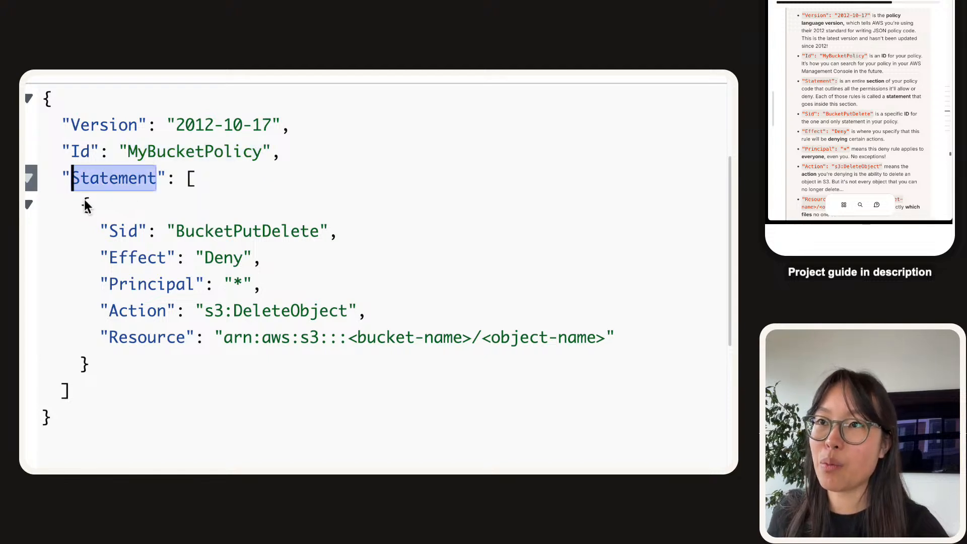
left_click_drag(82, 204, 100, 362)
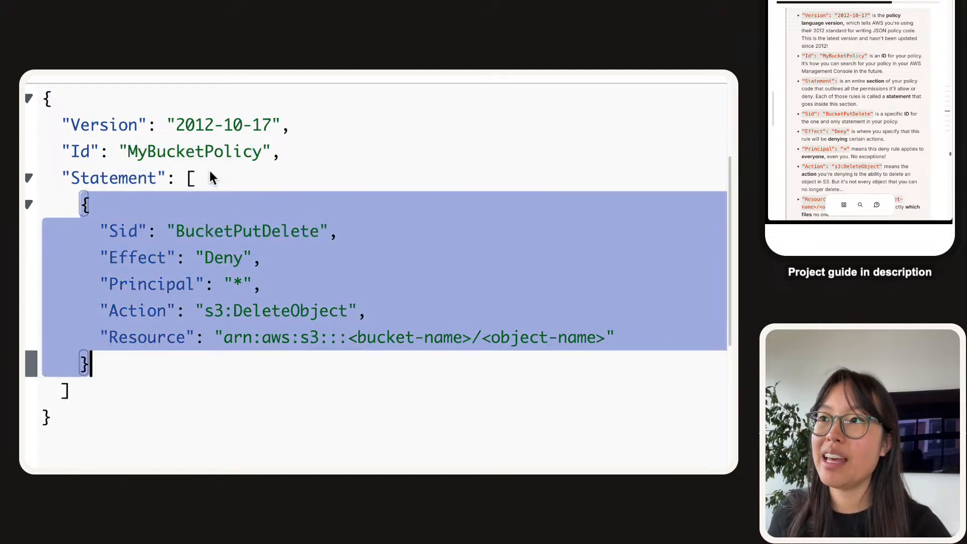
left_click_drag(211, 179, 44, 125)
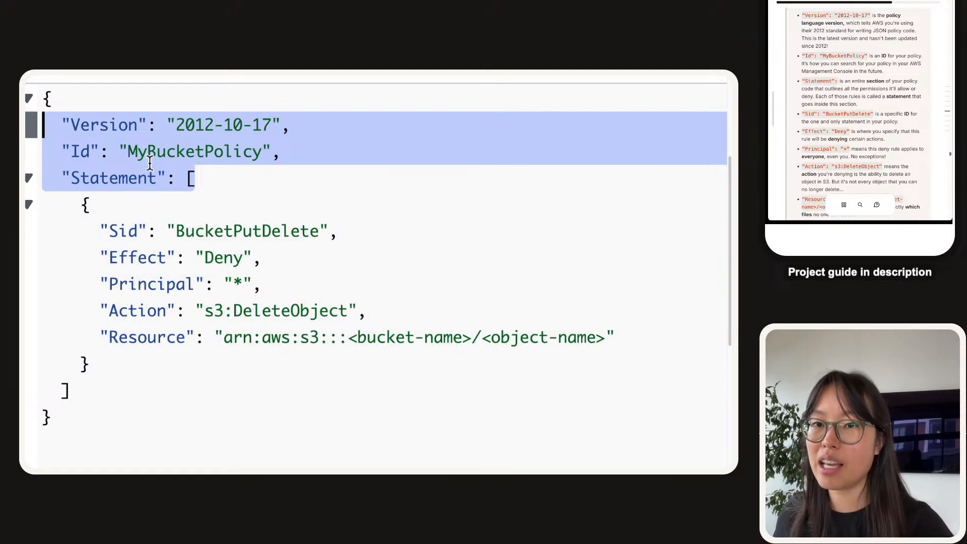
double_click(151, 171)
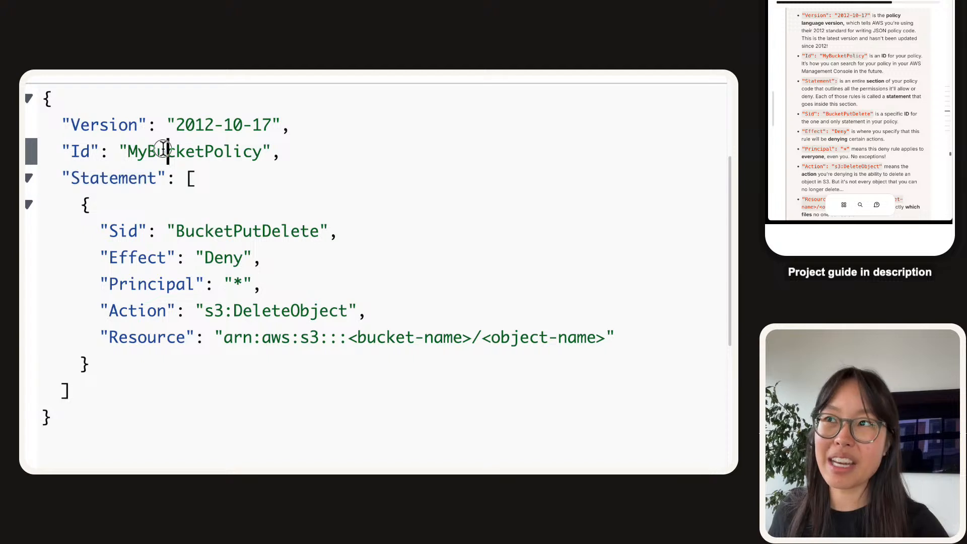
double_click(167, 151)
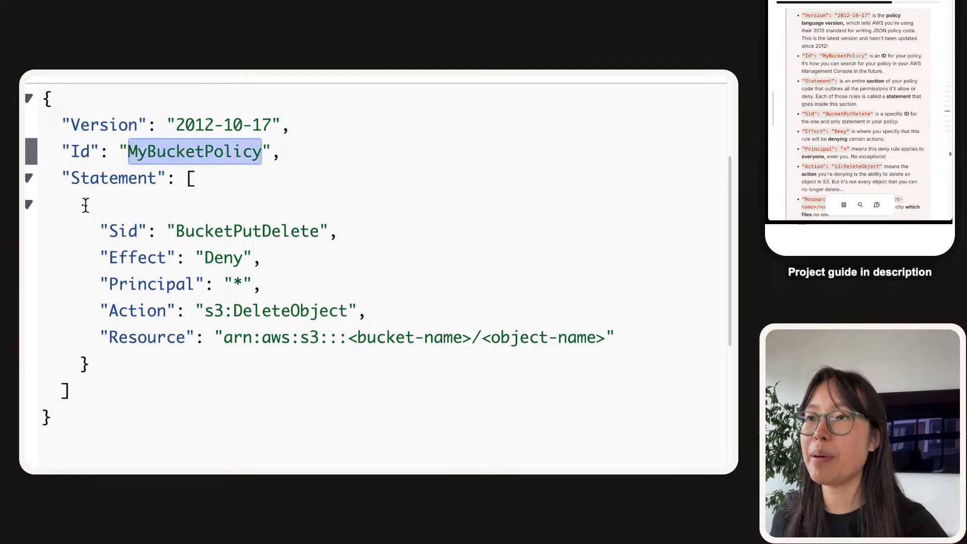
left_click_drag(81, 205, 88, 364)
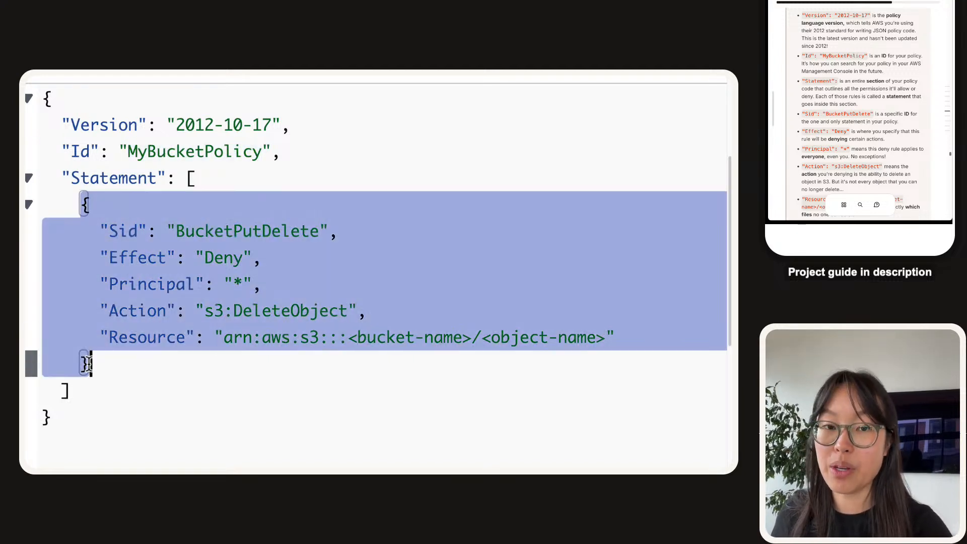
left_click(156, 248)
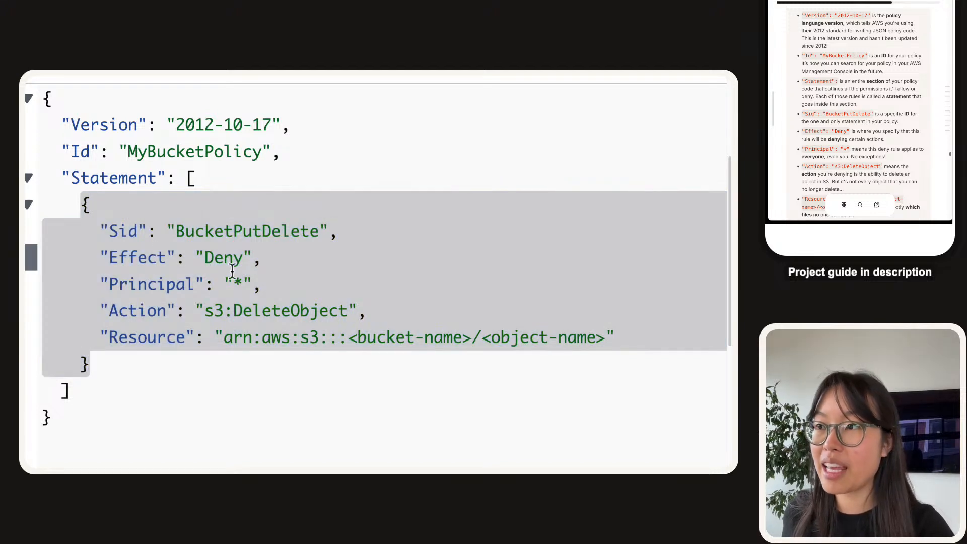
left_click_drag(195, 285, 263, 284)
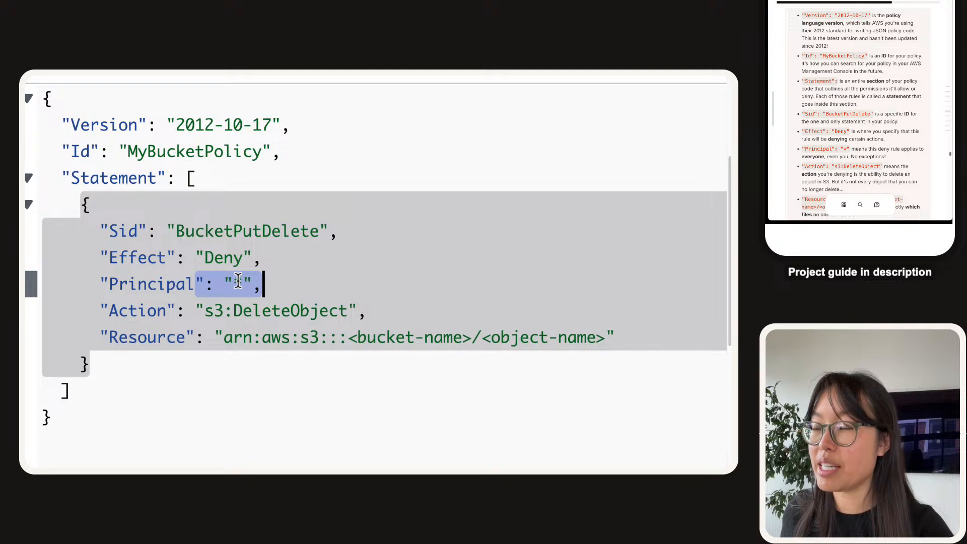
triple_click(239, 284)
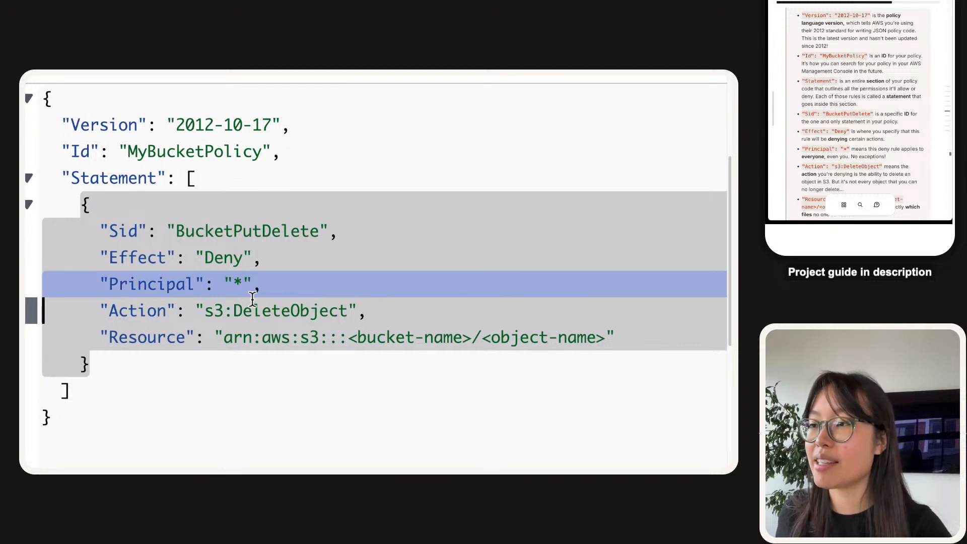
- Examine the statement's Action and Resource lines and its Sid, comparing them with the guide's line-by-line breakdown of the policy
left_click(263, 311)
double_click(264, 313)
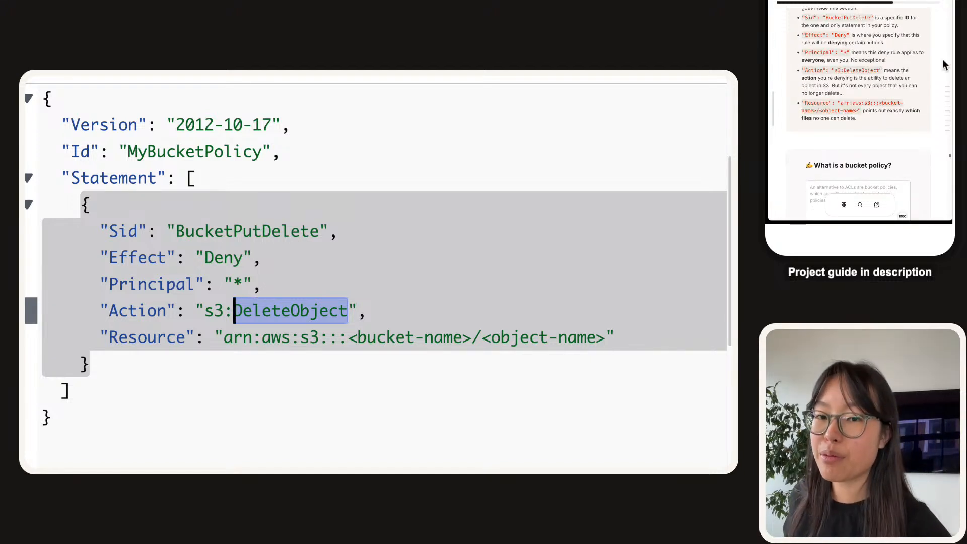
left_click(328, 343)
triple_click(329, 345)
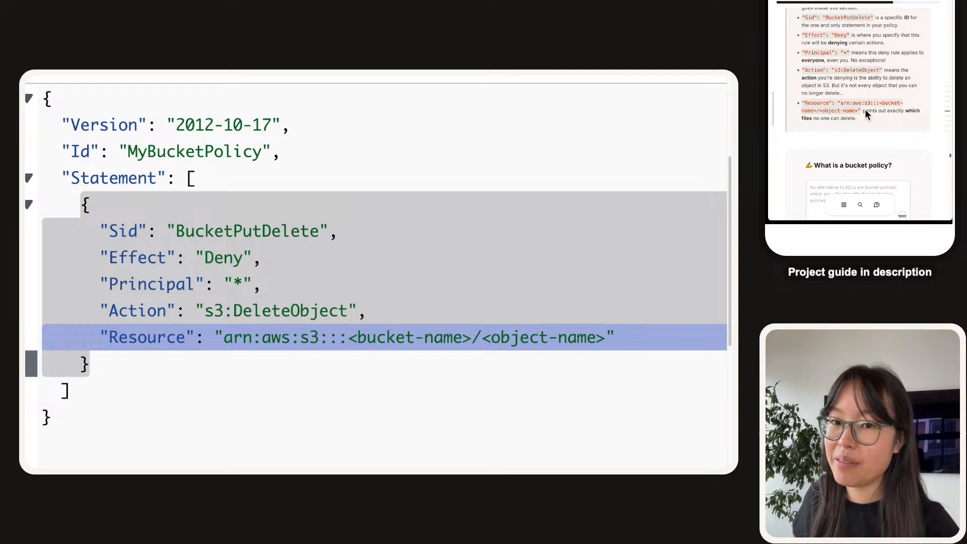
scroll(866, 111, "up", 3)
scroll(866, 110, "up", 5)
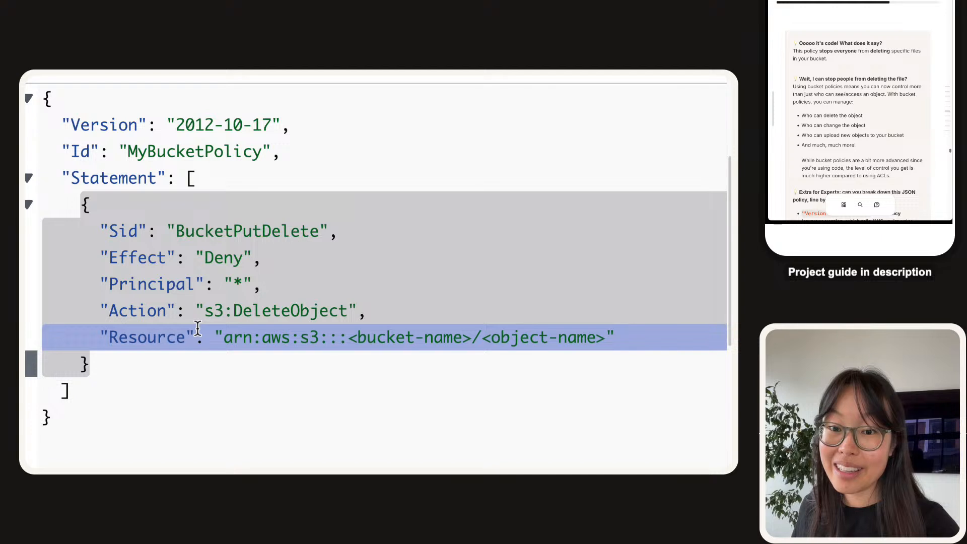
left_click(249, 313)
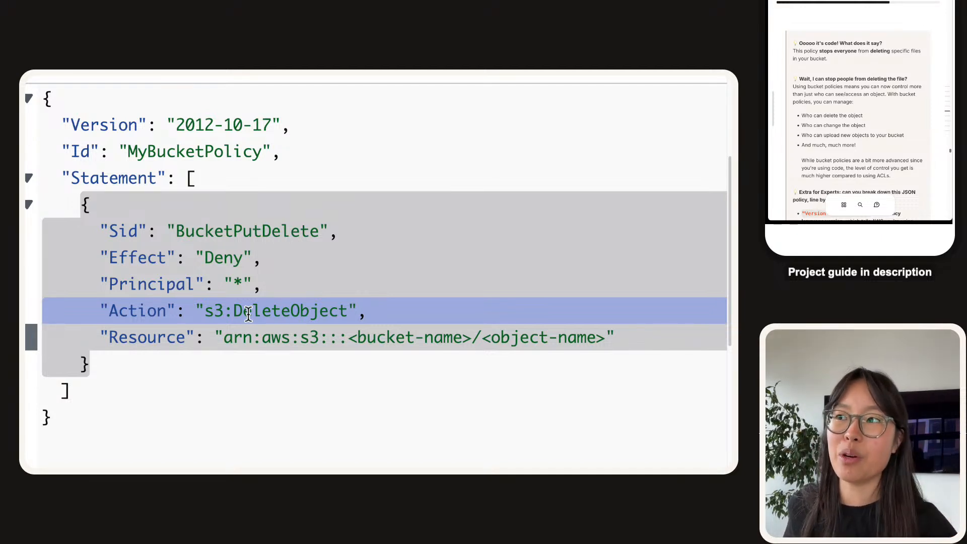
double_click(261, 227)
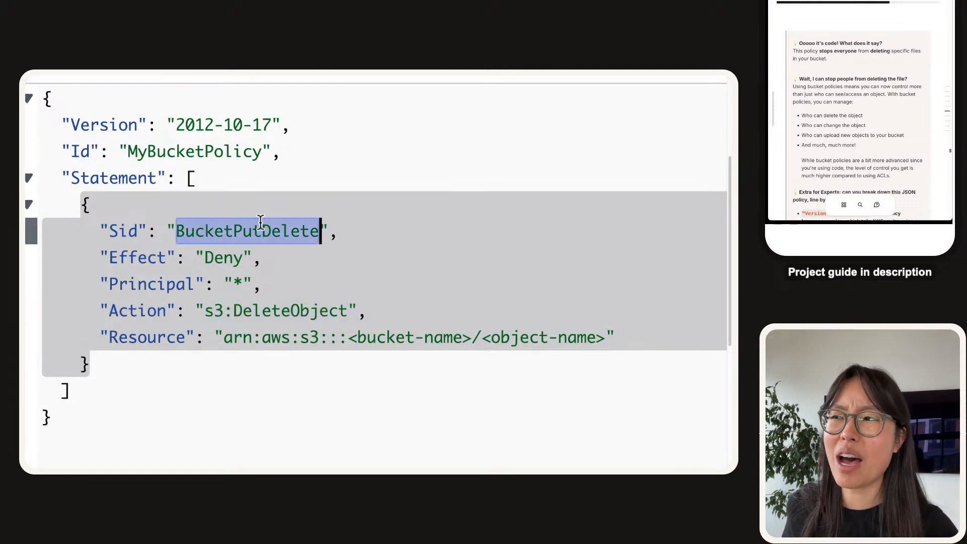
double_click(276, 308)
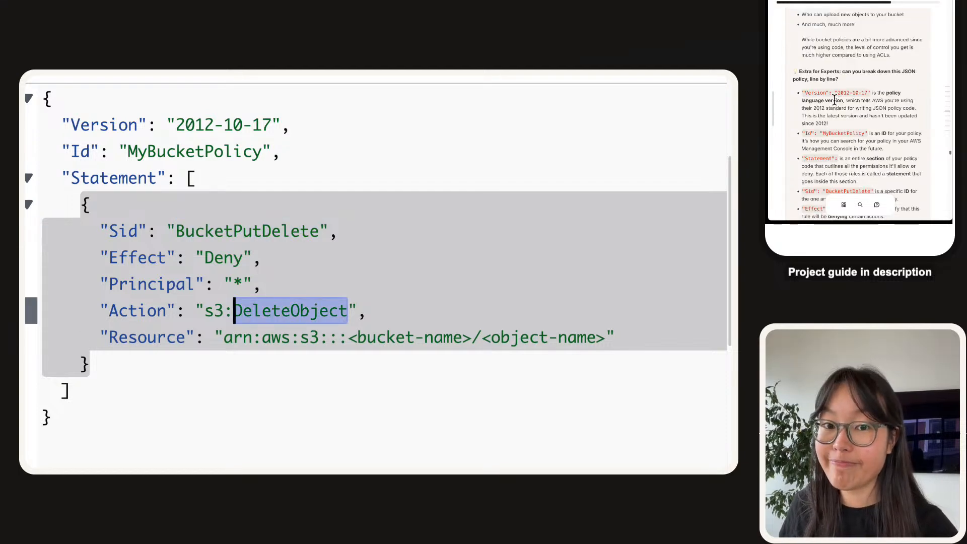
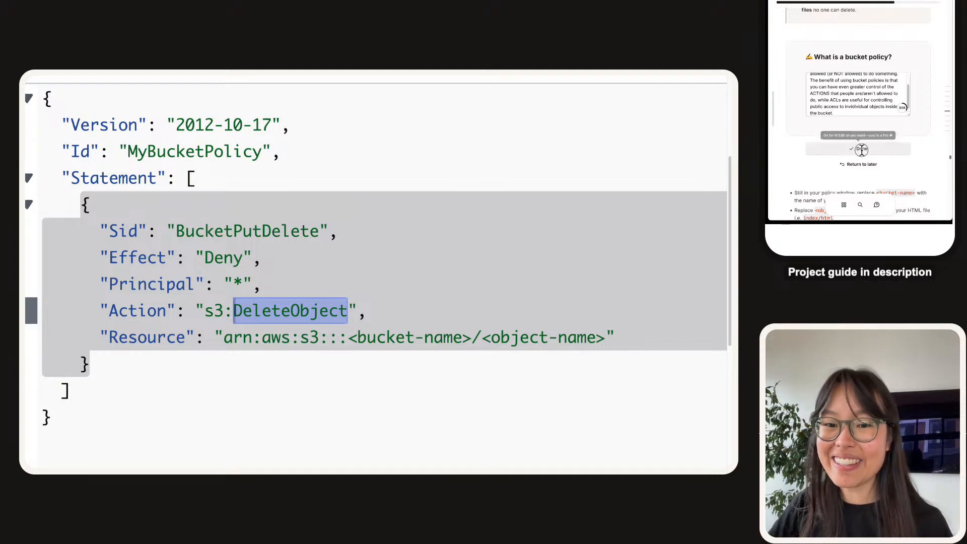
- Examine the bucket-name and object-name placeholders in the Resource ARN and read the guide's instructions for replacing them
scroll(310, 295, "down", 2)
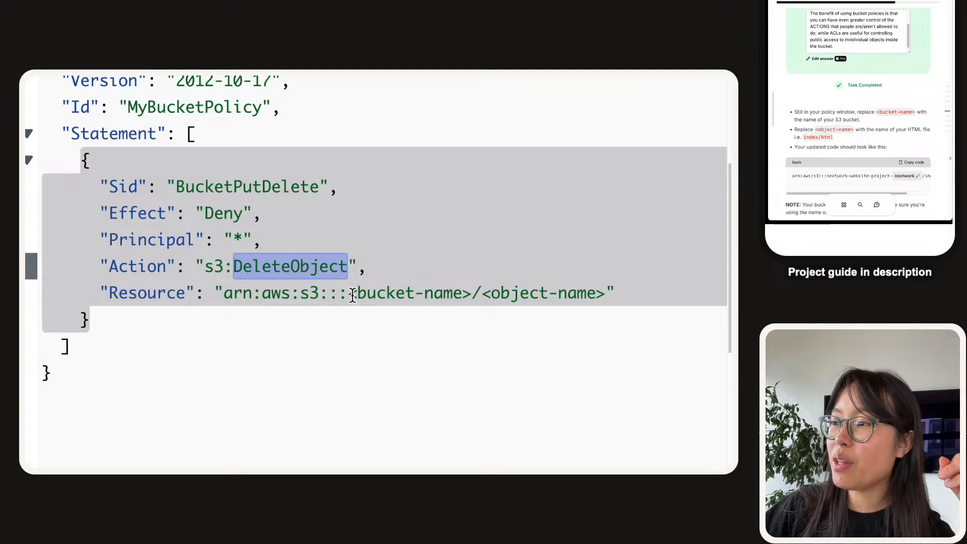
left_click_drag(224, 294, 607, 292)
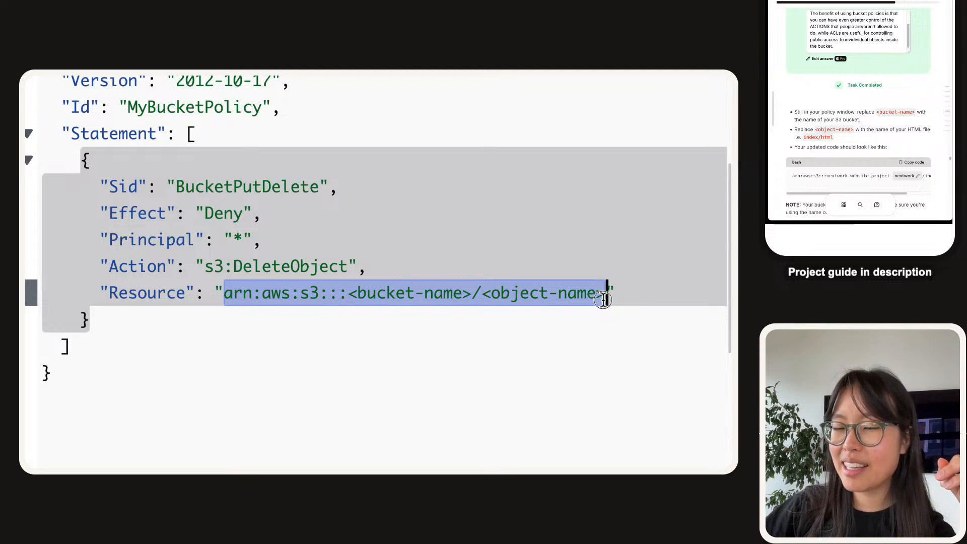
left_click(330, 293)
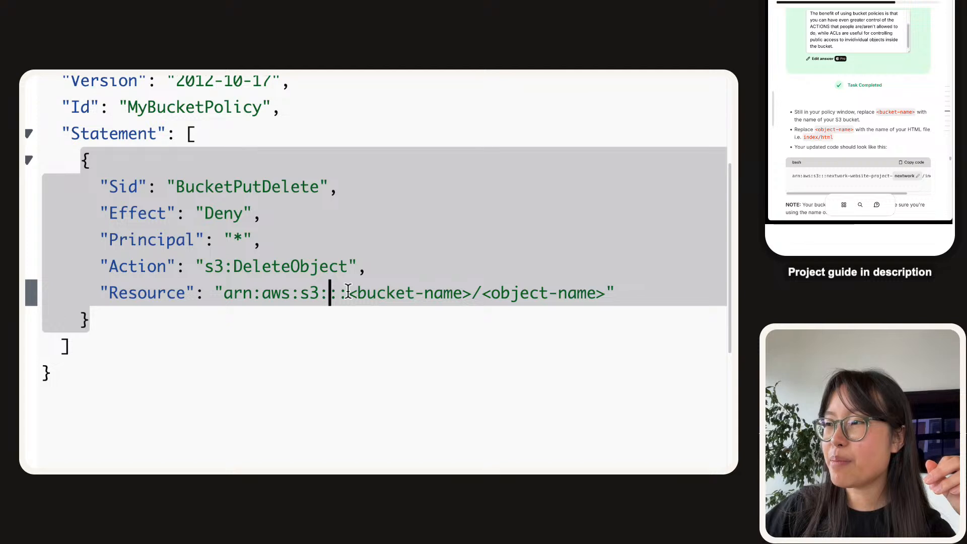
left_click_drag(348, 293, 471, 301)
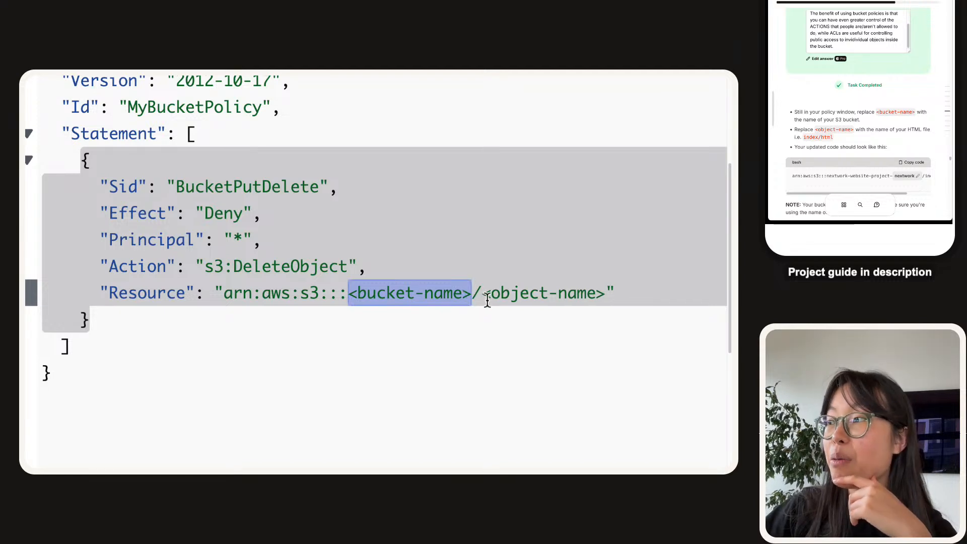
left_click_drag(482, 297, 608, 302)
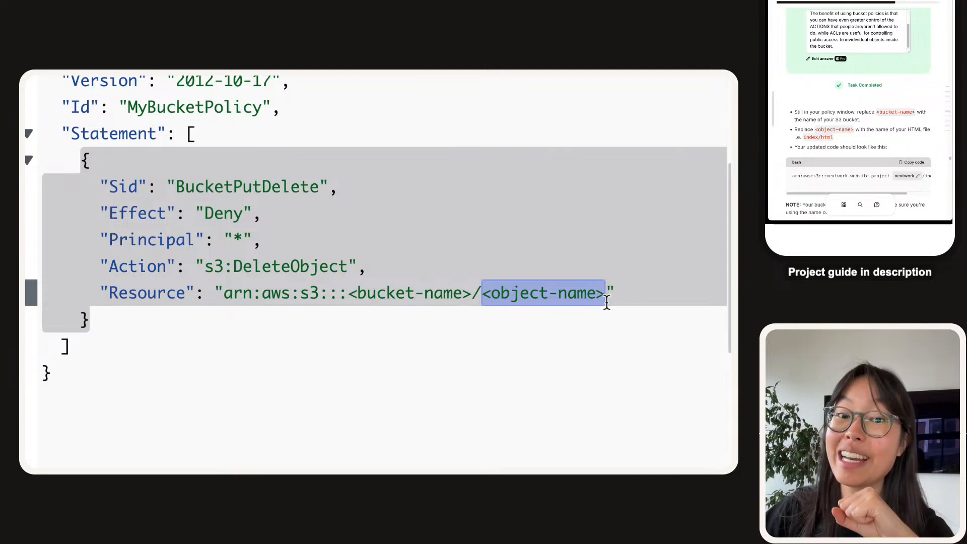
scroll(857, 151, "down", 1)
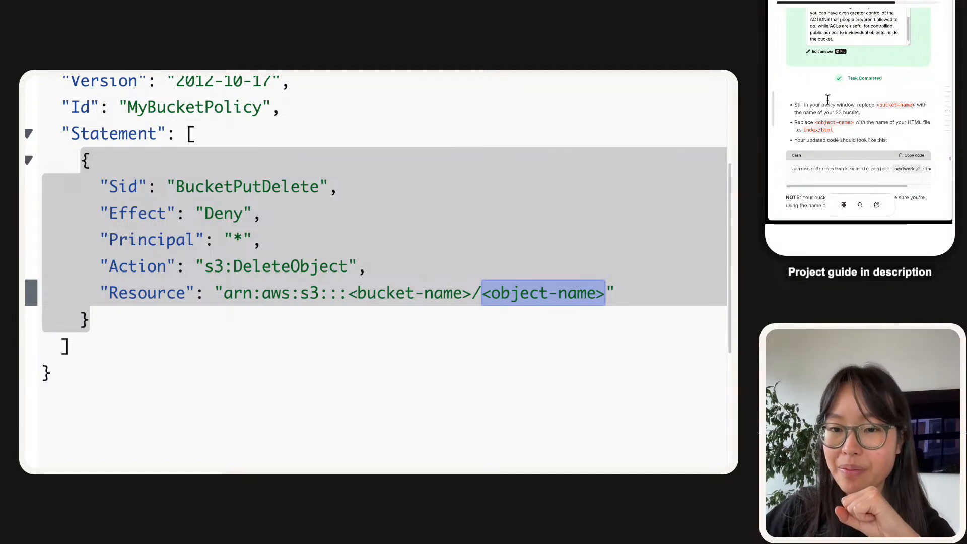
scroll(872, 187, "right", 1)
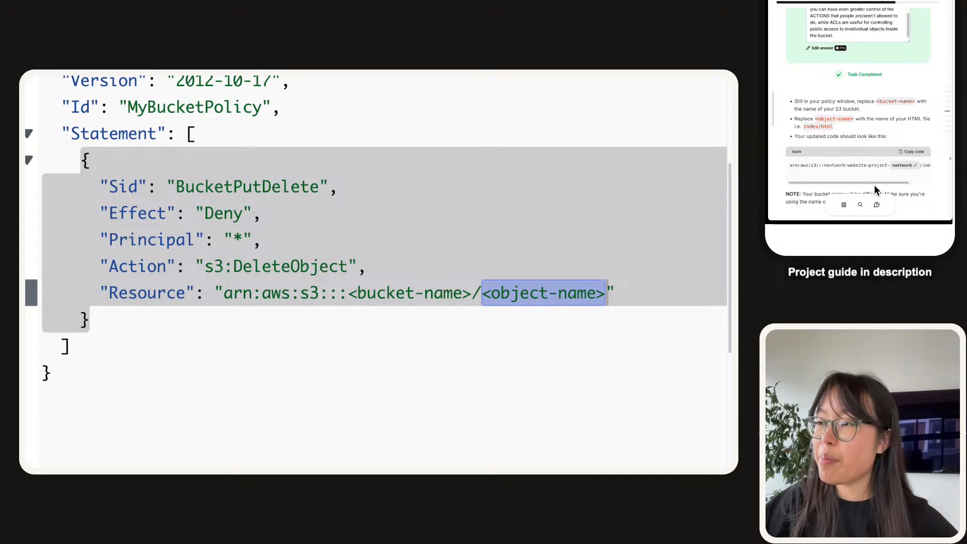
double_click(351, 301)
left_click(351, 301)
scroll(887, 130, "down", 1)
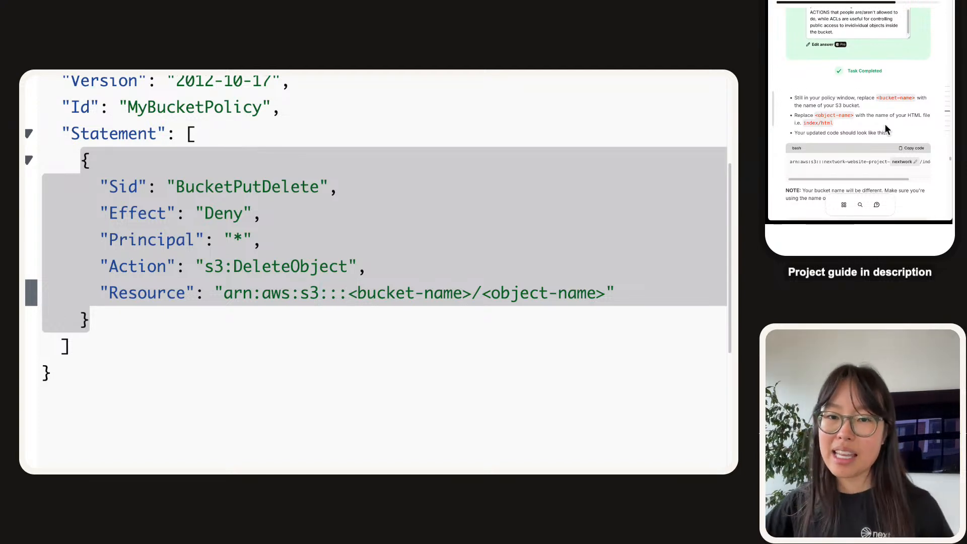
scroll(887, 130, "down", 1)
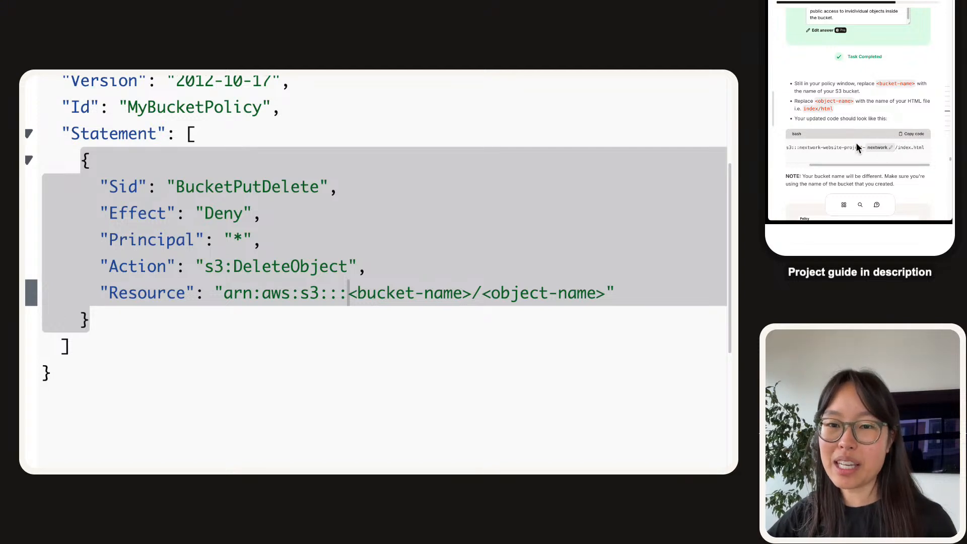
- Replace the Resource value with the guide's ARN arn:aws:s3:::nextwork-website-project-nextwork/index.html, keeping it on one line inside the quotes
left_click(912, 134)
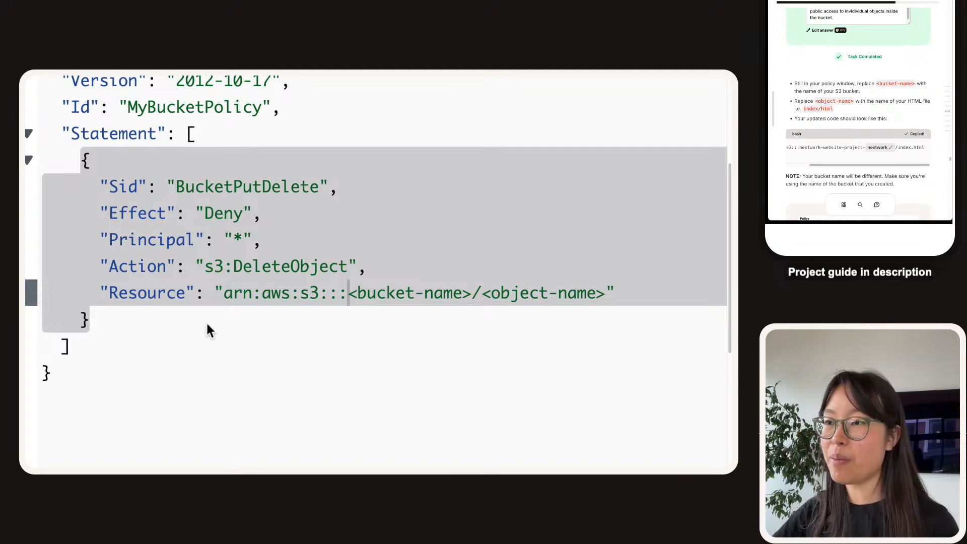
left_click(252, 293)
left_click_drag(225, 293, 607, 295)
key("ctrl+v")
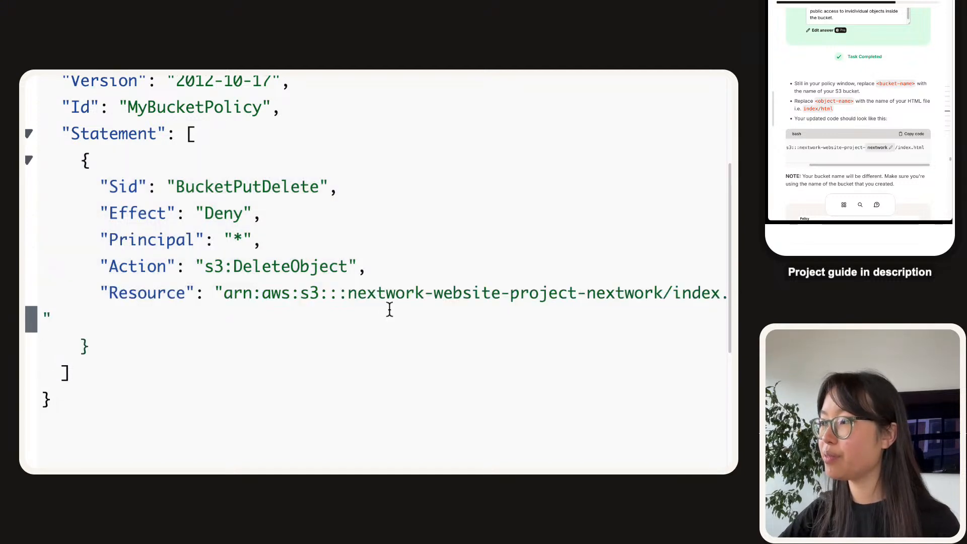
key("BackSpace")
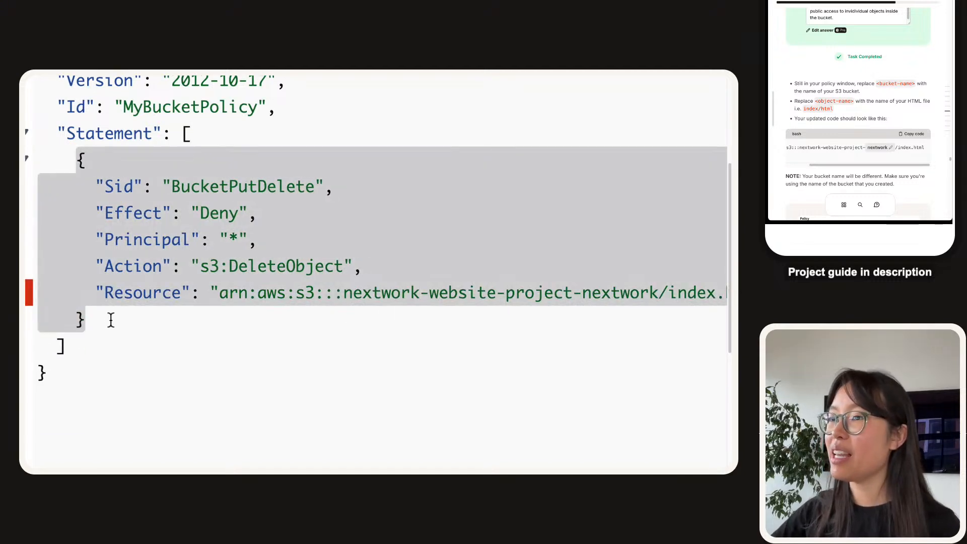
type("html")
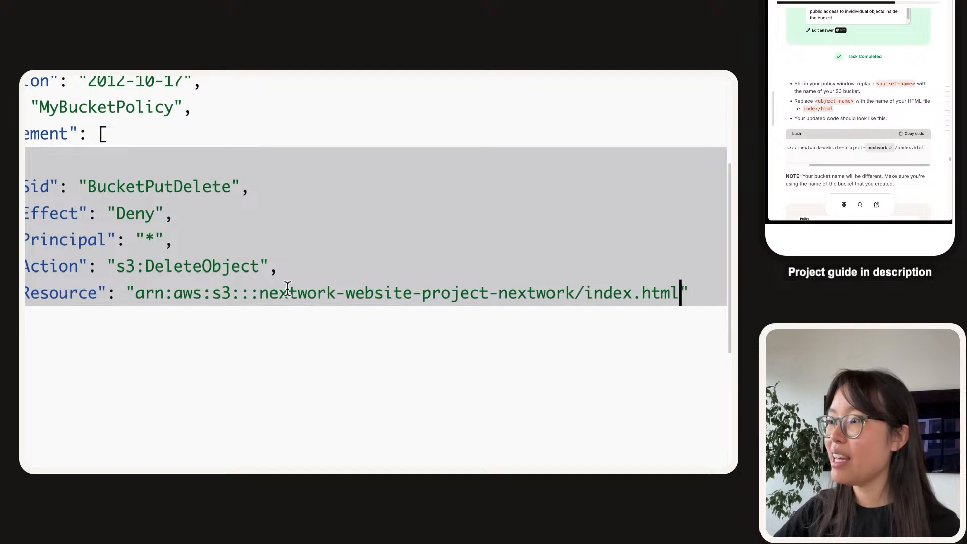
- Check the bucket name and index.html in the Resource ARN, and save the bucket policy
left_click(527, 293)
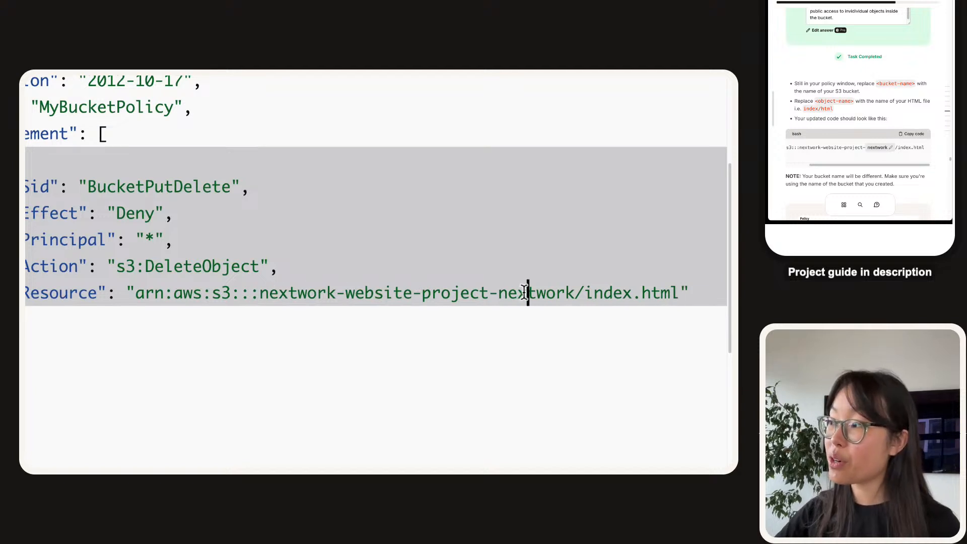
double_click(527, 292)
left_click(589, 292)
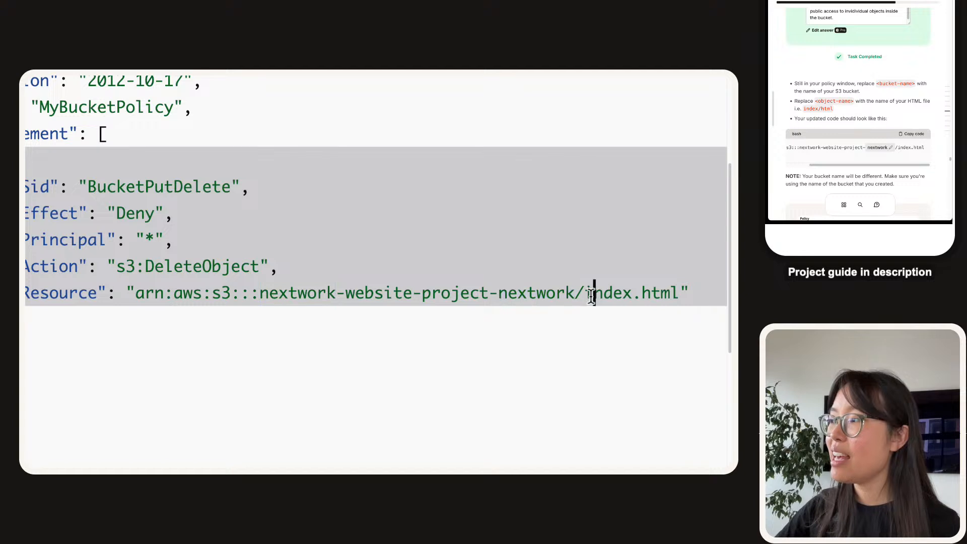
mouse_move(575, 292)
left_mouse_down()
mouse_move(681, 291)
mouse_move(584, 297)
left_mouse_up()
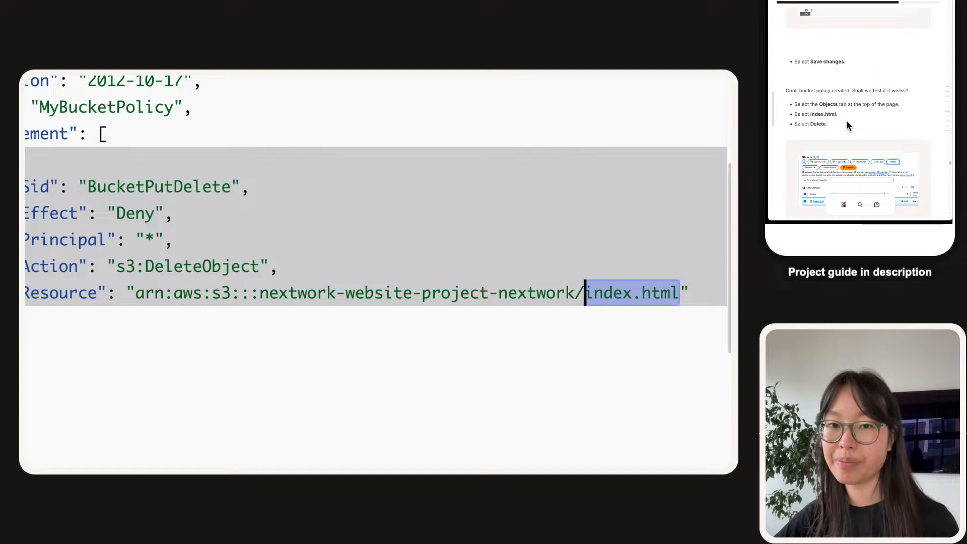
left_click(430, 336)
scroll(413, 293, "down", 5)
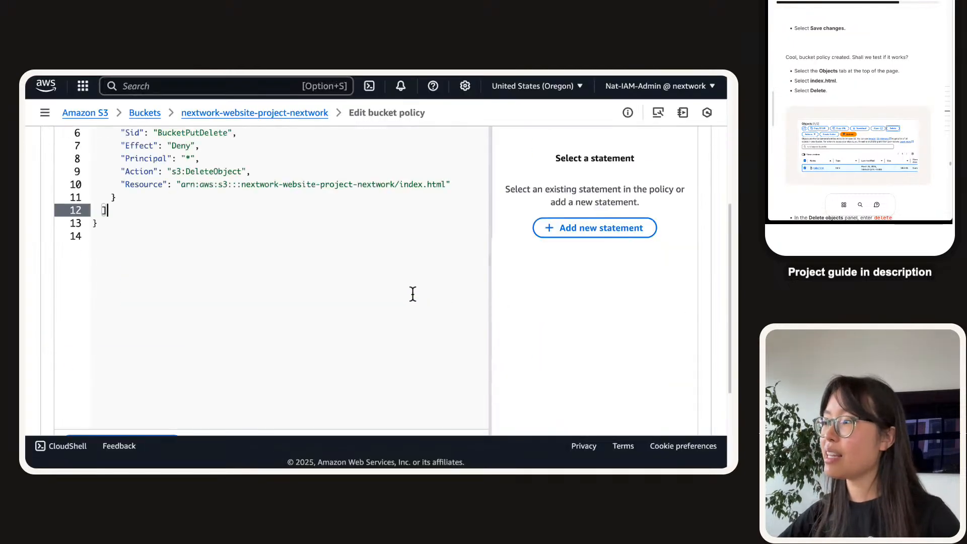
left_click(699, 406)
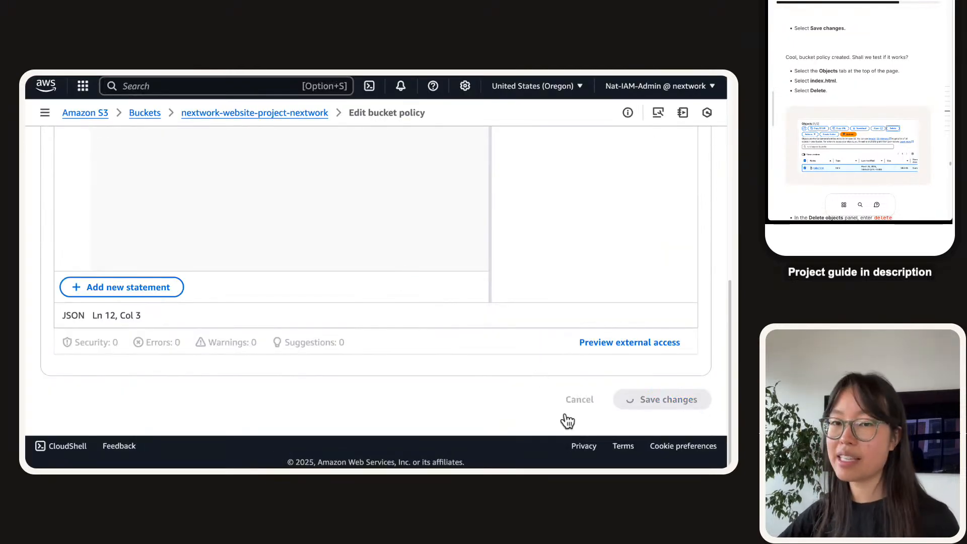
scroll(224, 328, "up", 8)
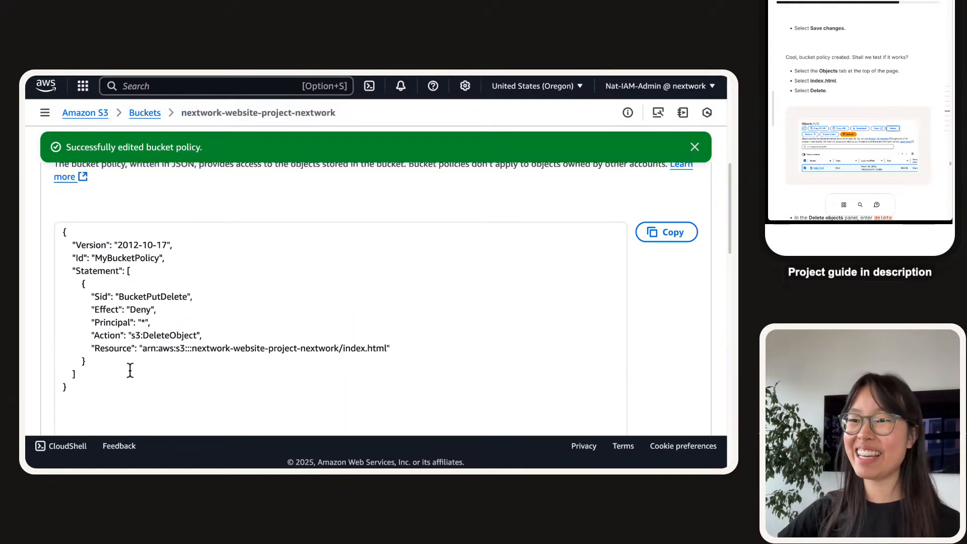
scroll(130, 370, "up", 1)
scroll(198, 359, "up", 1)
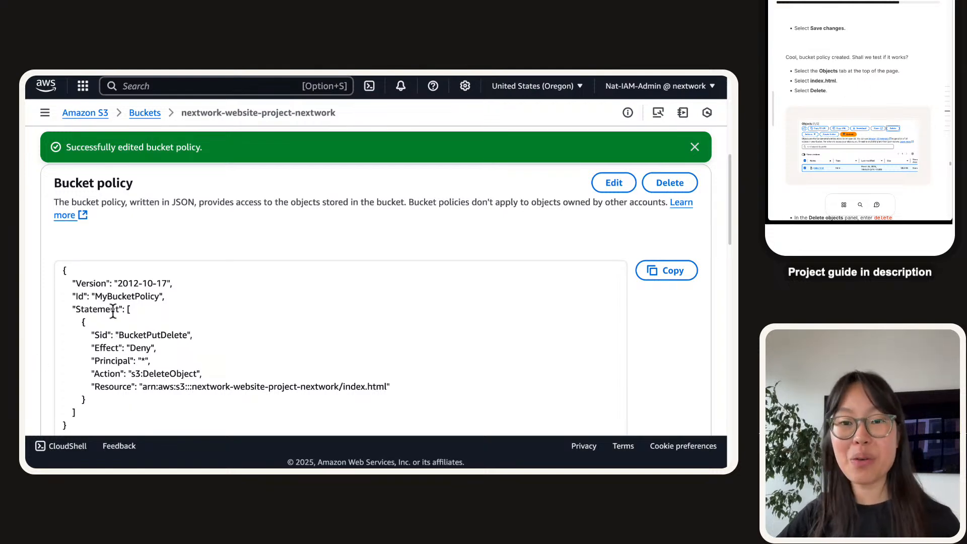
- Try to delete index.html from the bucket's objects, confirming the deletion with "delete"
scroll(113, 311, "up", 10)
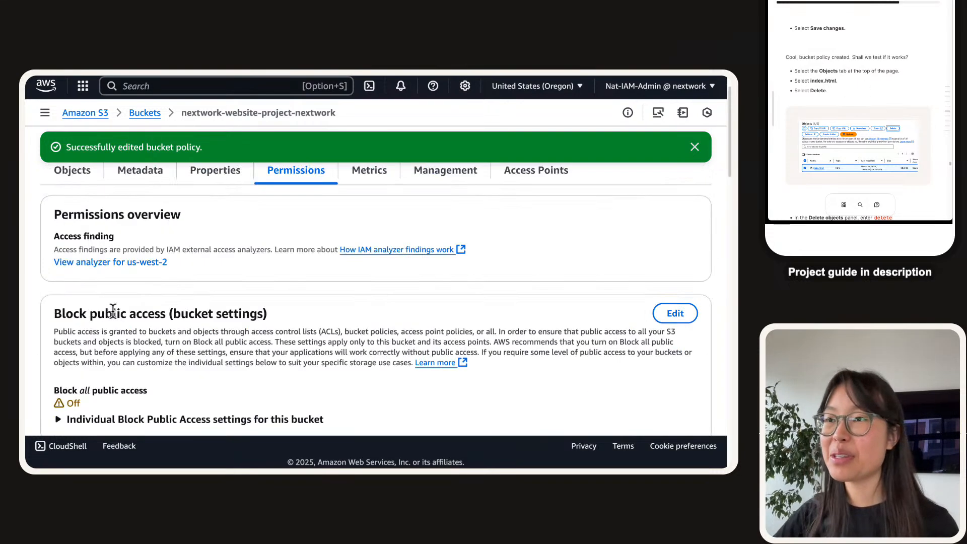
left_click(57, 223)
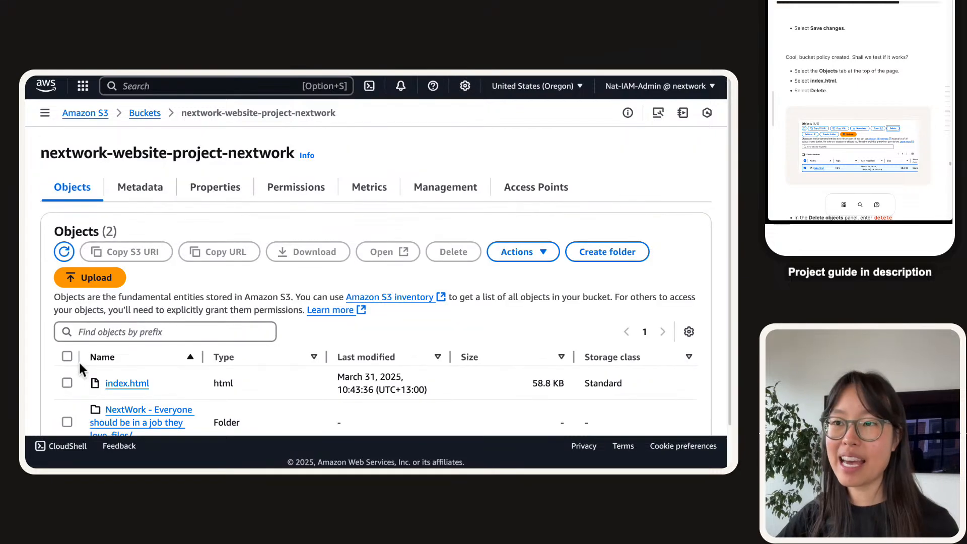
left_click(75, 373)
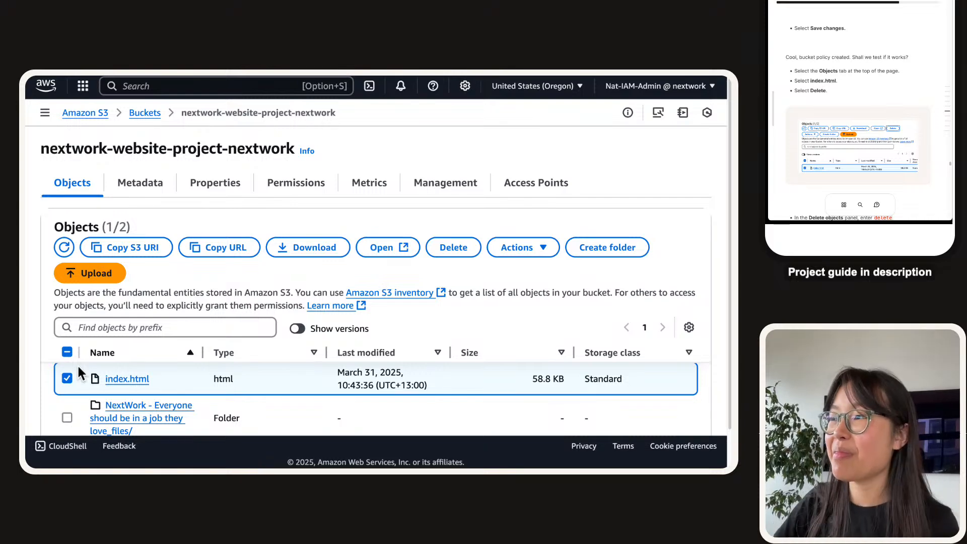
left_click(443, 247)
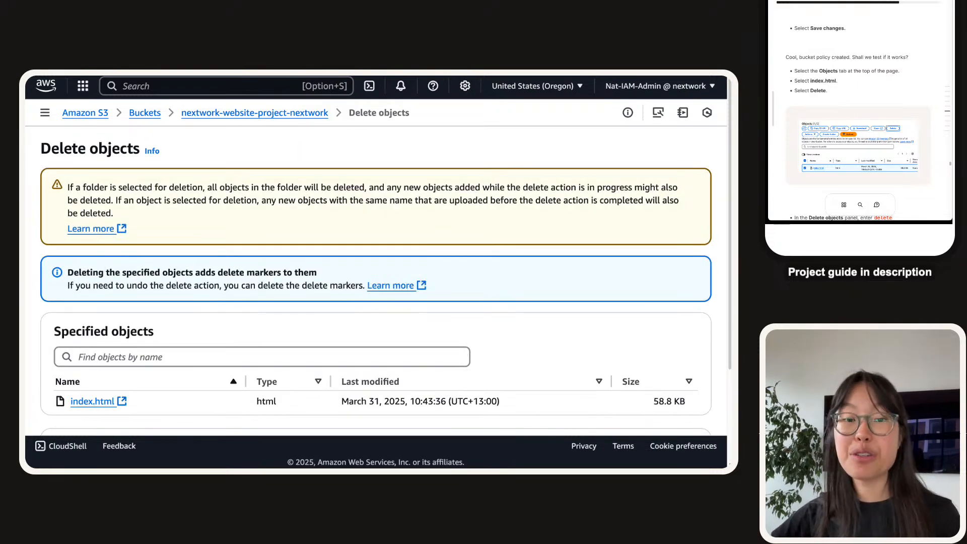
scroll(551, 422, "down", 2)
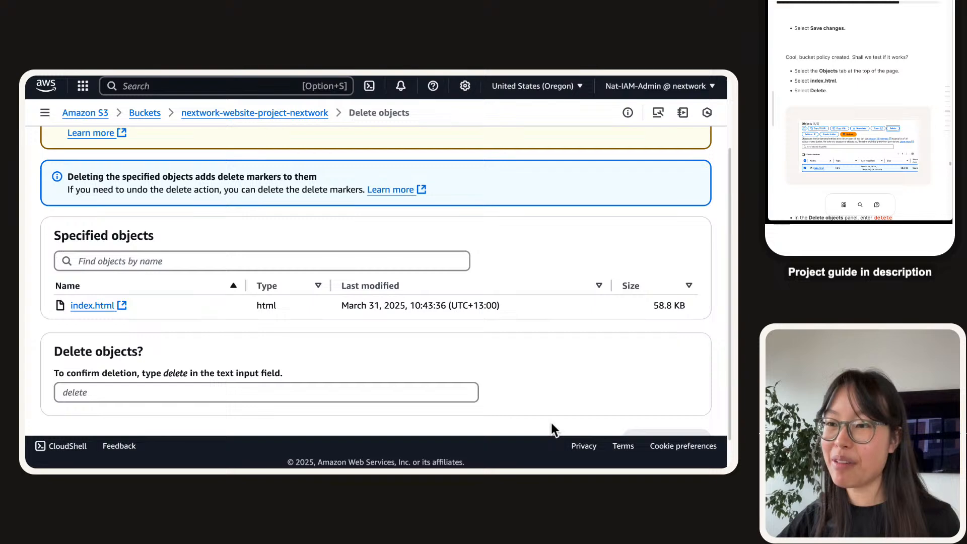
left_click(460, 395)
type("delete")
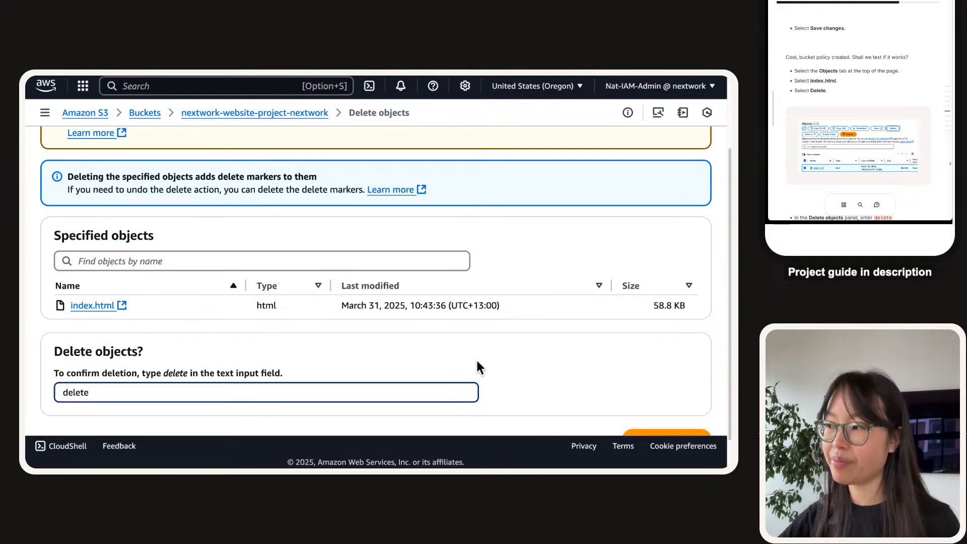
scroll(477, 364, "down", 1)
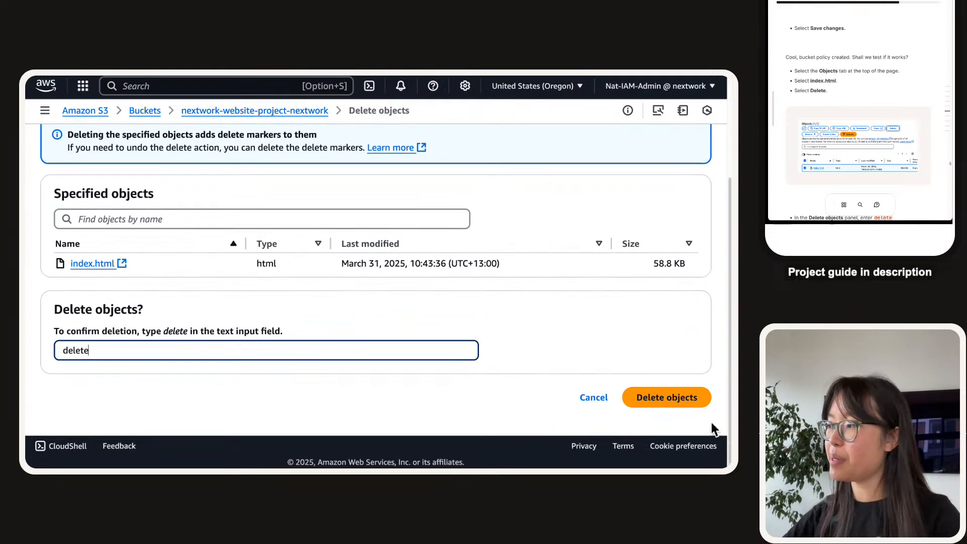
left_click(694, 398)
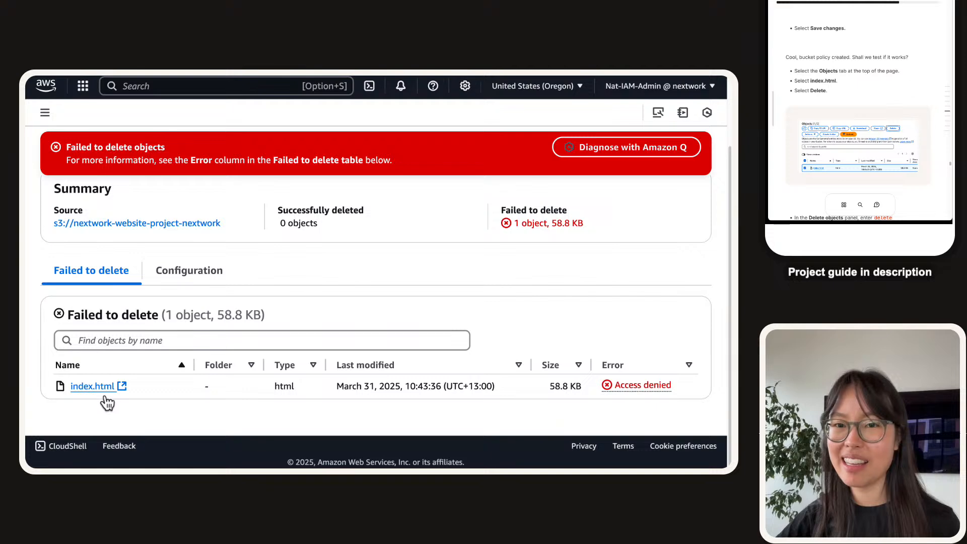
- Check the error details for index.html in the Failed to delete list against the guide, closing the opened help page and details popup
scroll(865, 70, "down", 6)
scroll(865, 75, "down", 3)
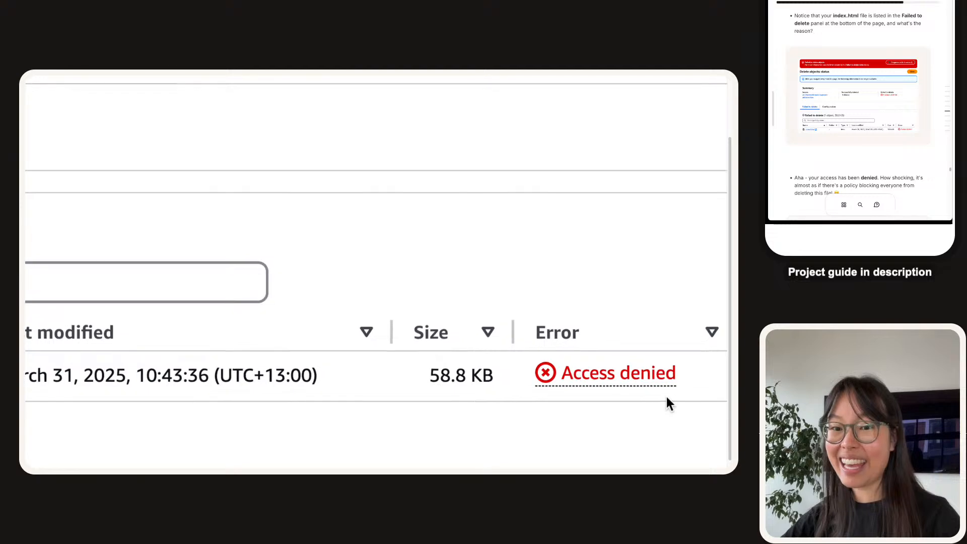
left_click(576, 375)
left_click(576, 375)
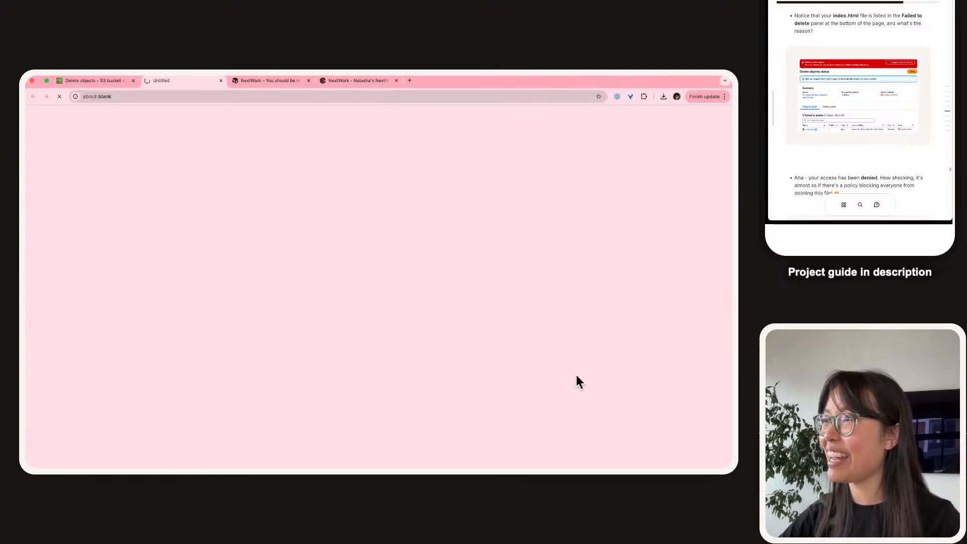
left_click(220, 90)
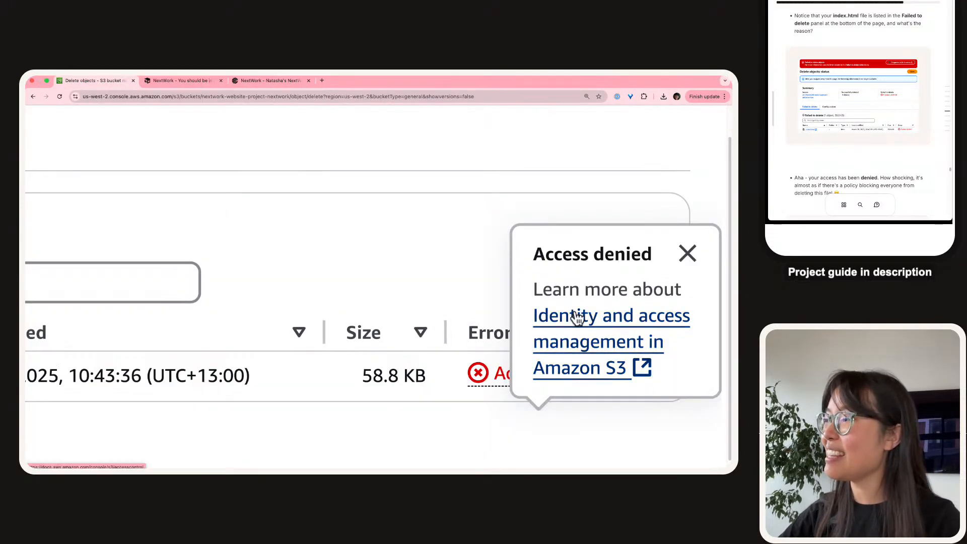
left_click(491, 370)
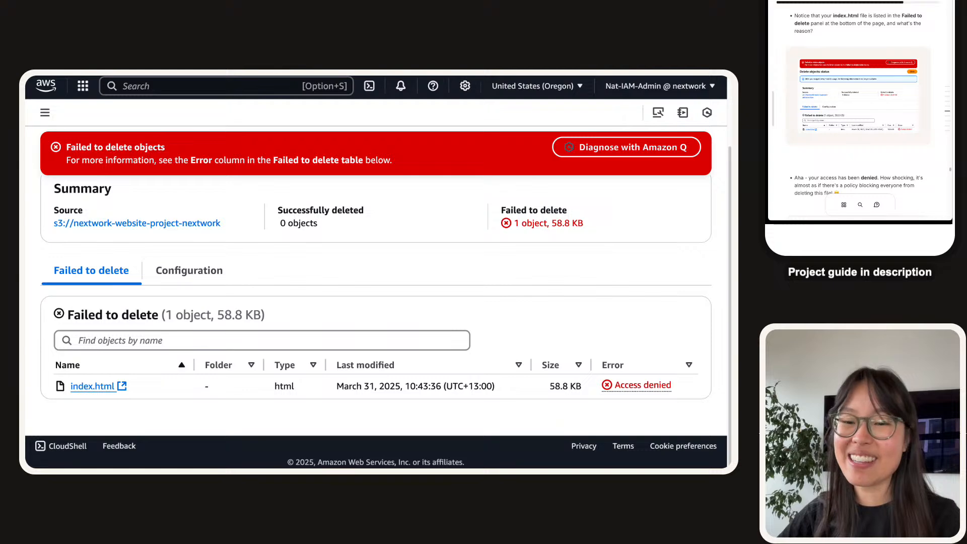
- Capture a screenshot of the failed deletion's errors and object list, and upload it to the guide's delete object screen task
scroll(869, 53, "down", 1)
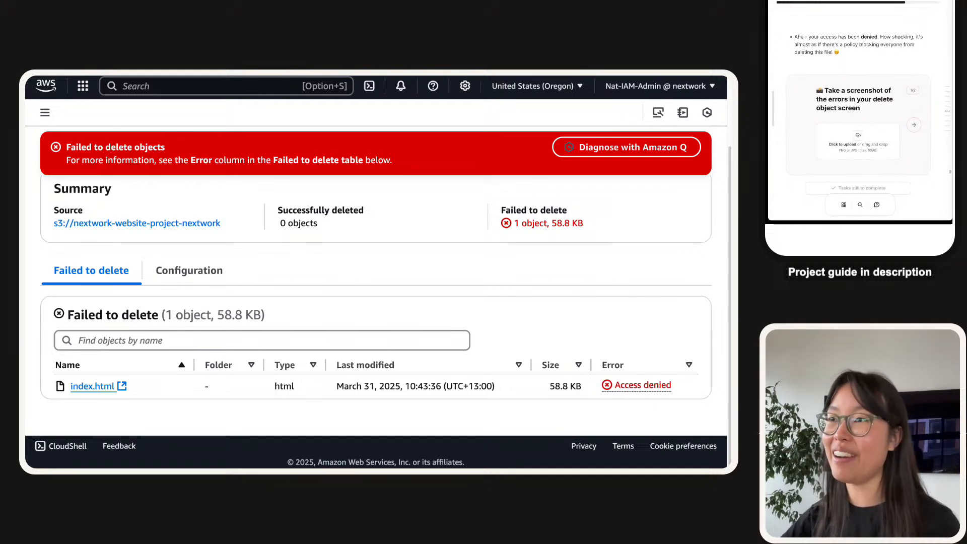
key("super+shift+4")
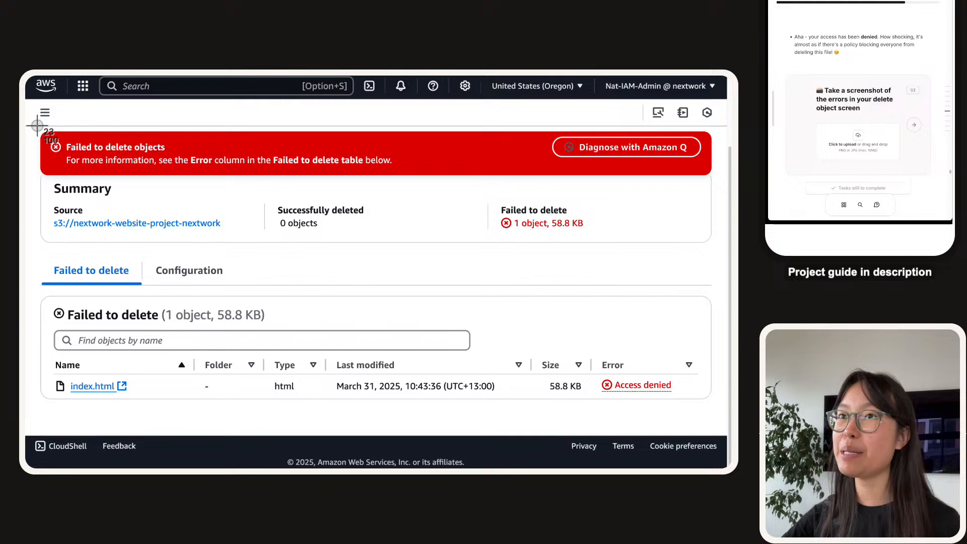
left_click_drag(35, 128, 720, 405)
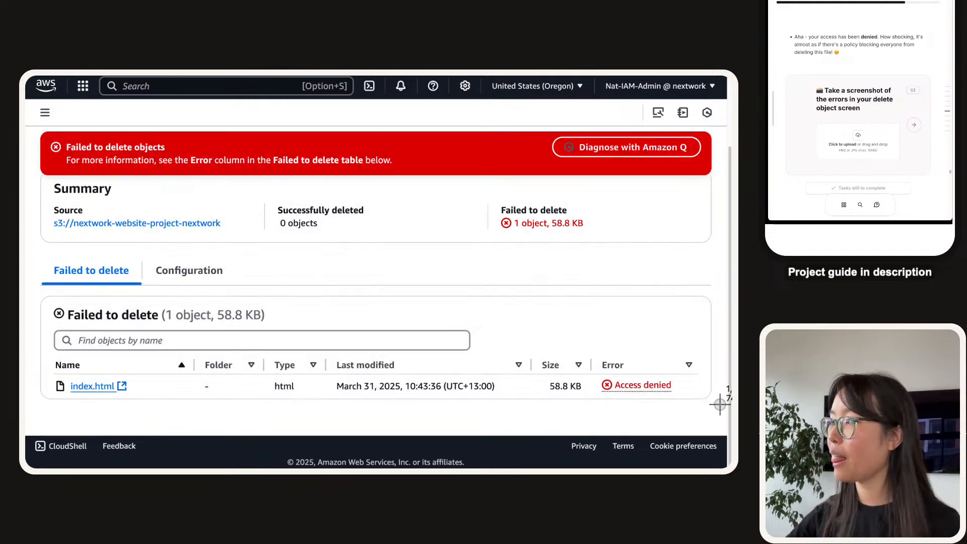
left_click_drag(933, 207, 877, 151)
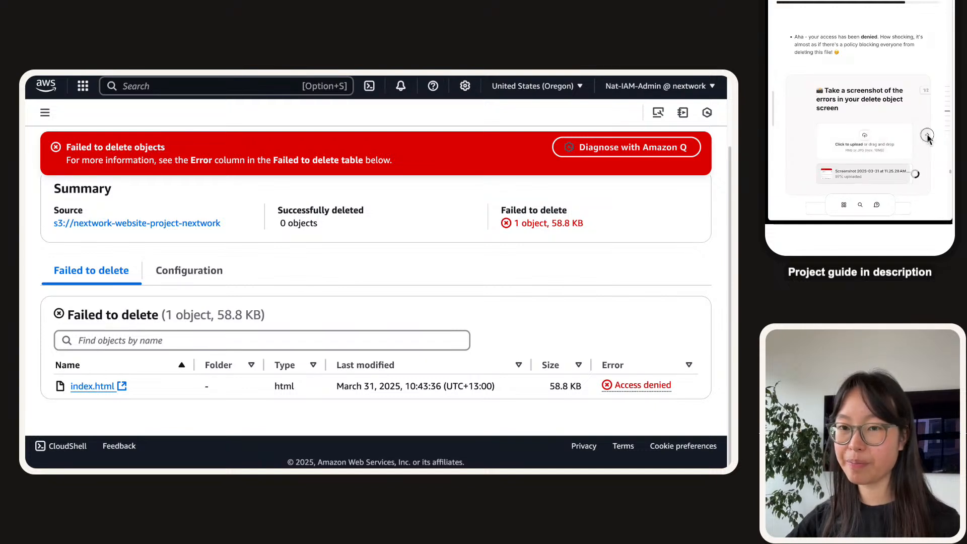
- Begin the guide's "What does your bucket policy do?" answer with "Our bucket policy denies everyone from deleting our index.html file in the bucket"
left_click(927, 136)
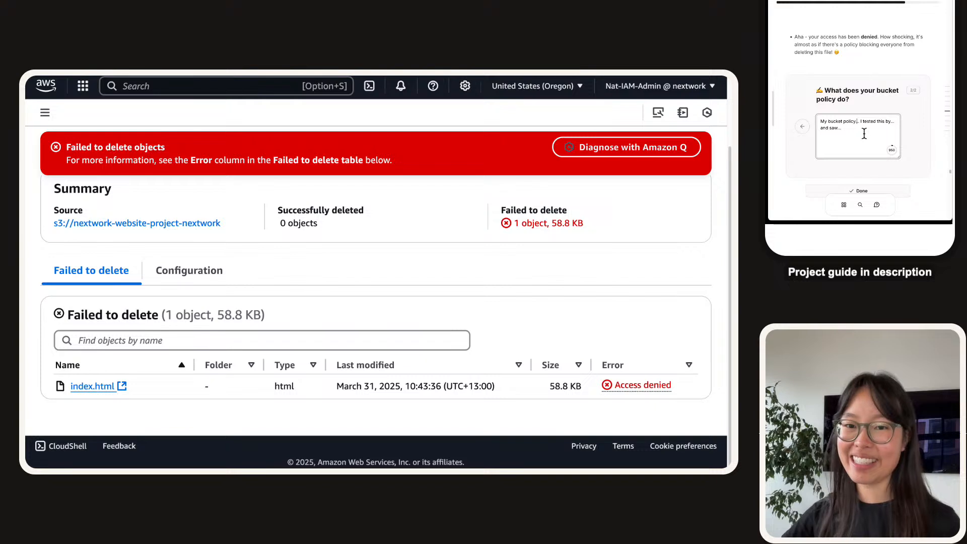
key("Right")
key("Right")
key("BackSpace")
key("BackSpace")
type("Our bucket policy ")
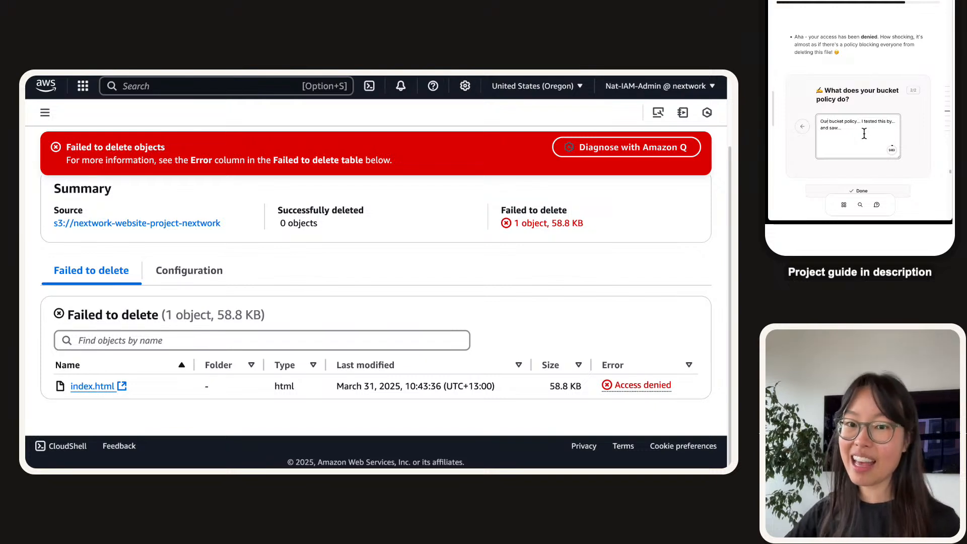
type("de")
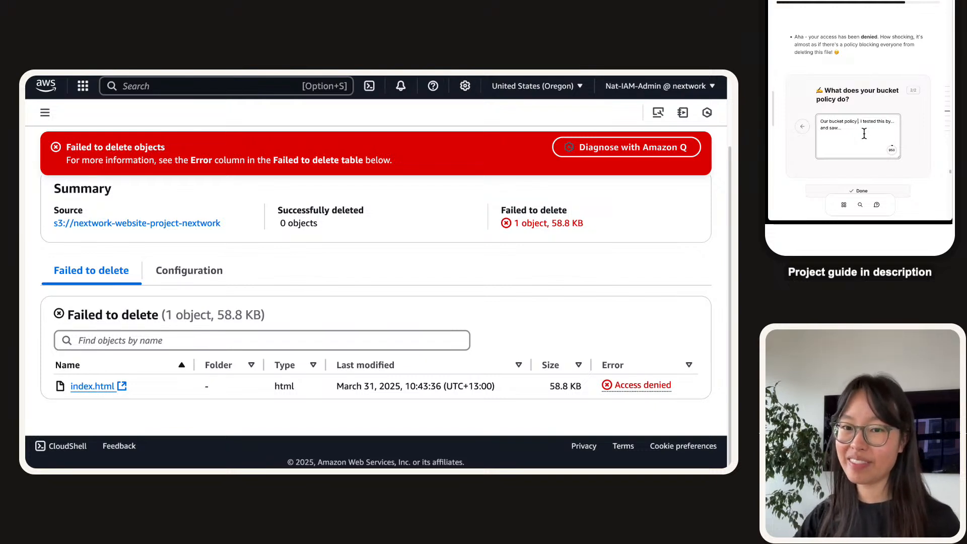
type("nies everyone fro")
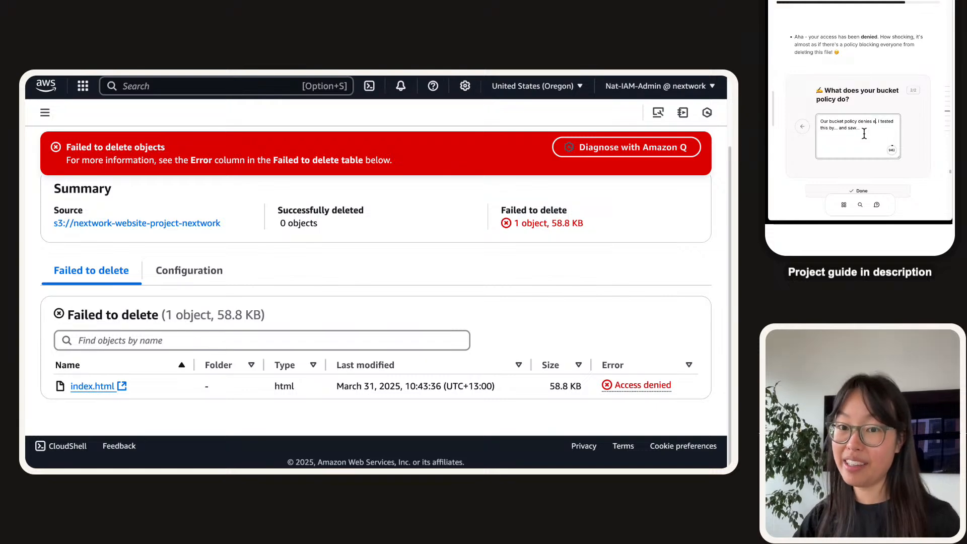
type("m deleting our ")
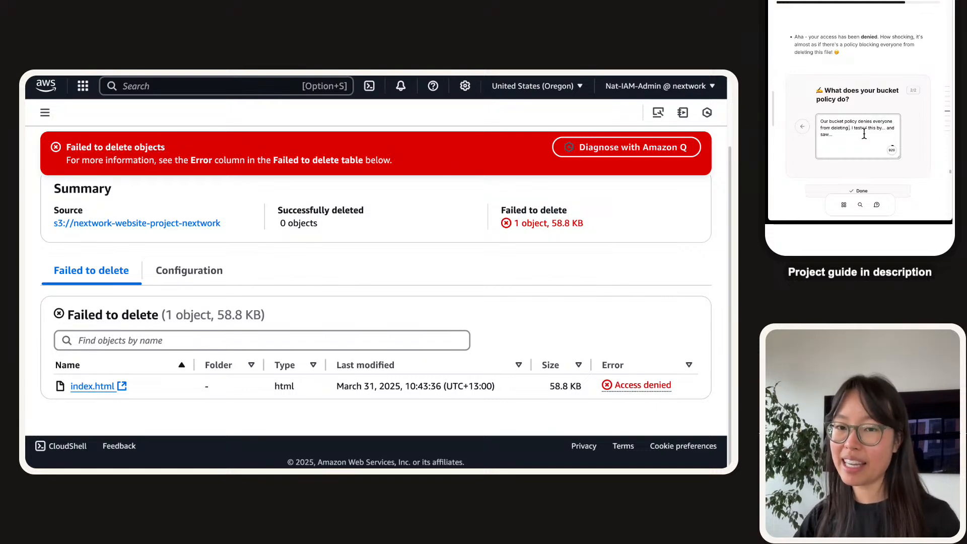
type("index.html file in the buc")
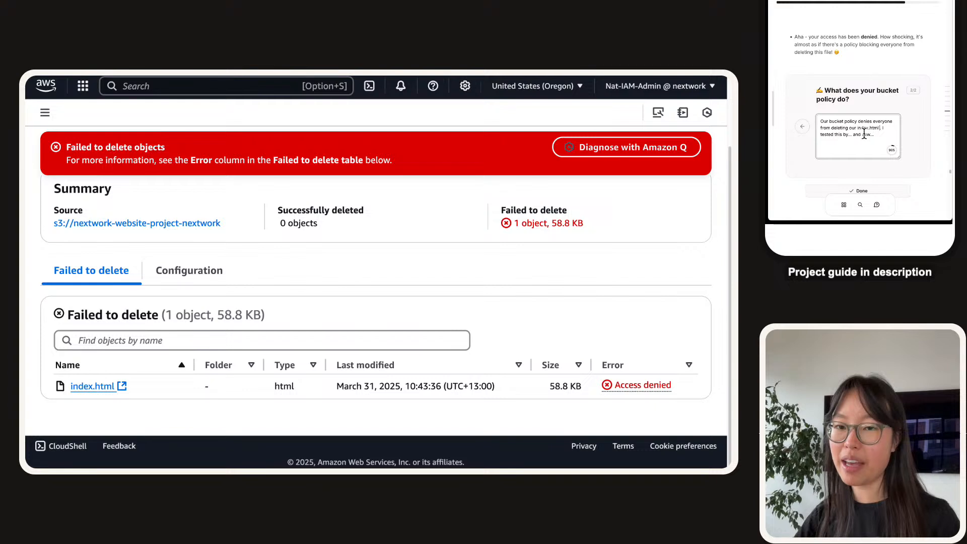
type("ket")
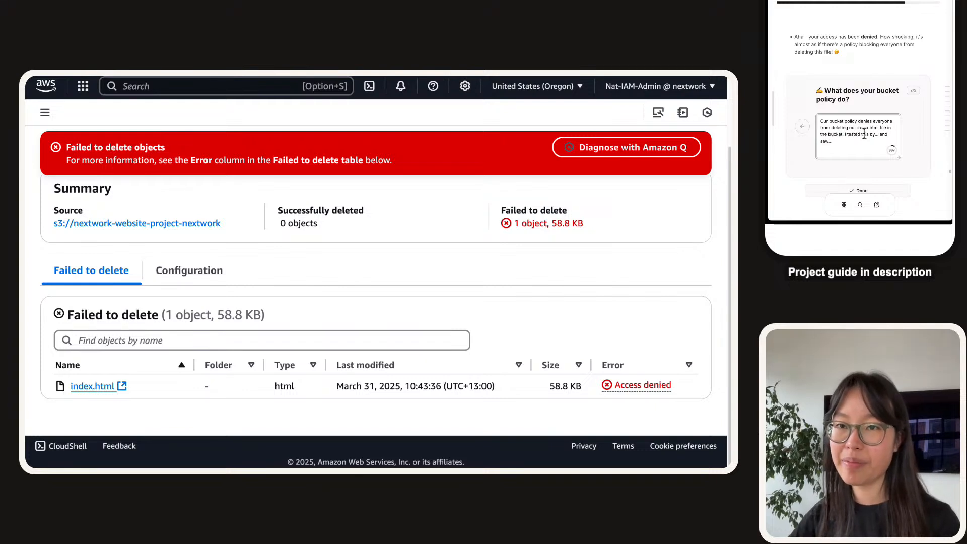
- Complete the answer's testing sentence as "We tested this by trying to delete index.html and we saw a permission denied error!"
key("BackSpace")
type("We")
key("BackSpace")
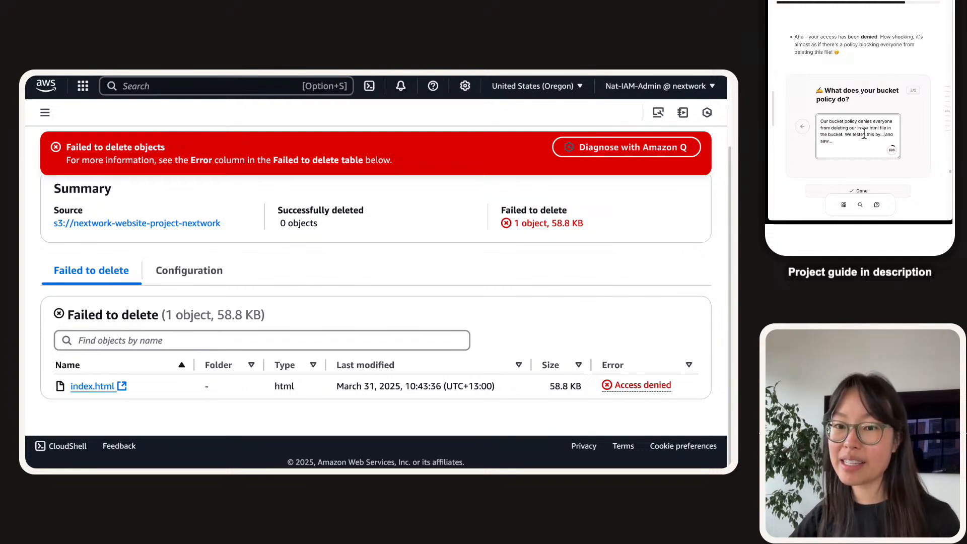
key("BackSpace")
type("uploadin")
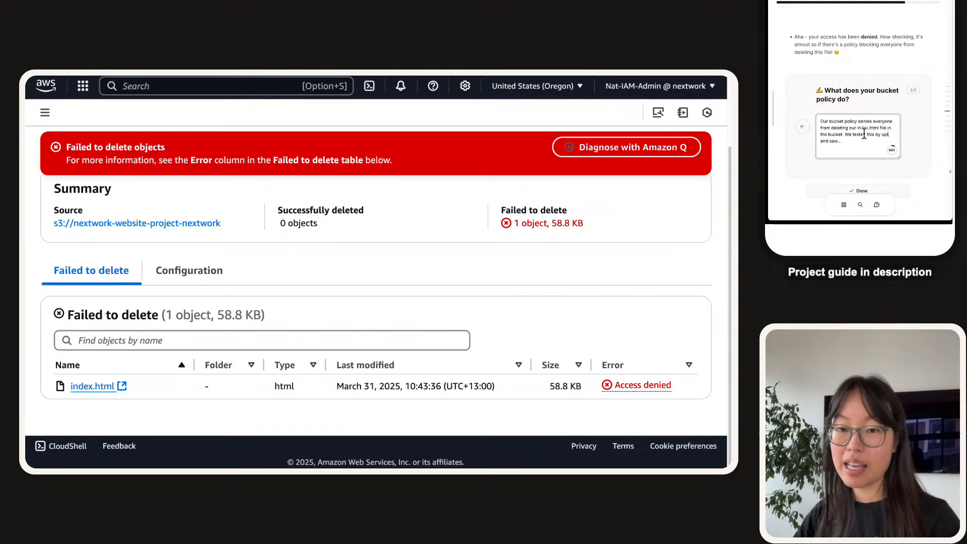
key("BackSpace")
key("BackSpace")
key("BackSpace")
key("BackSpace")
key("BackSpace")
key("BackSpace")
key("BackSpace")
key("BackSpace")
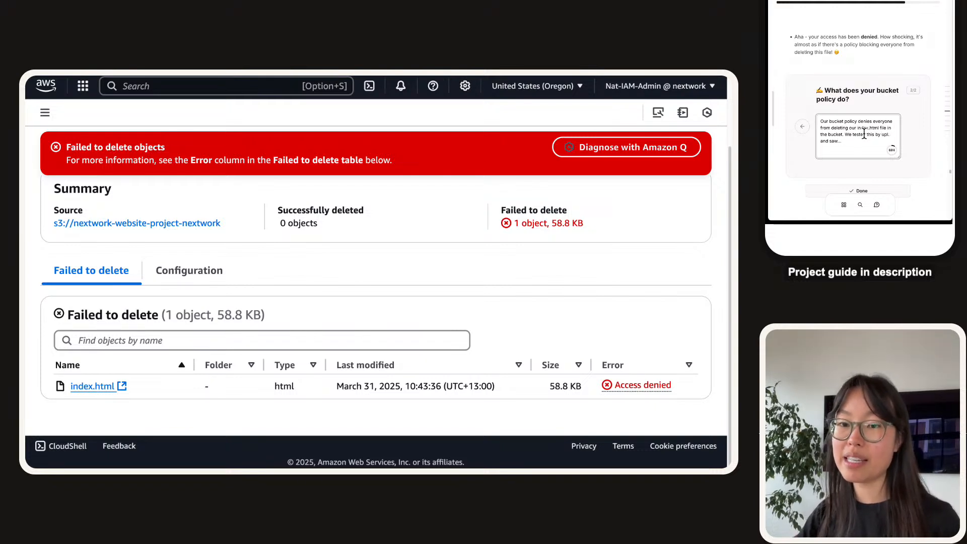
type("try")
type("ing to del")
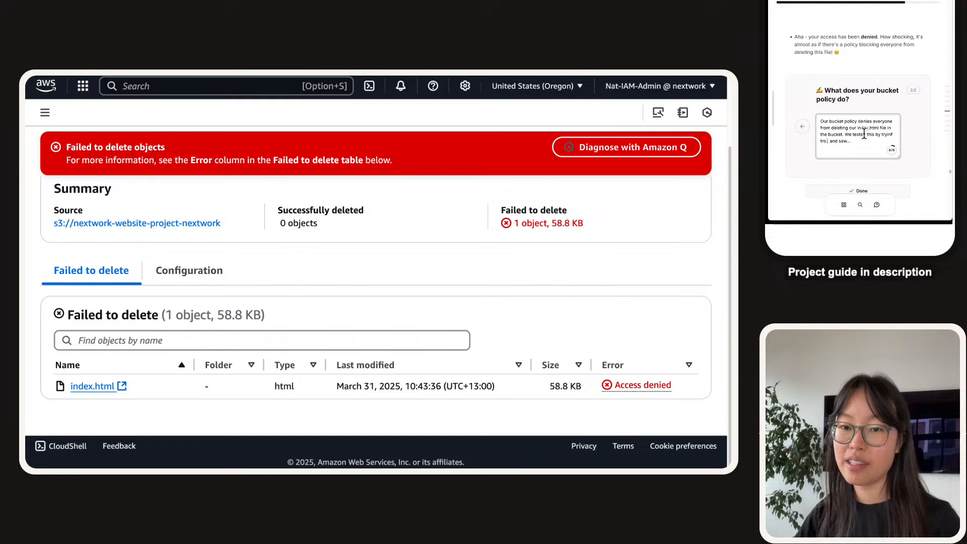
type("ete index.htm")
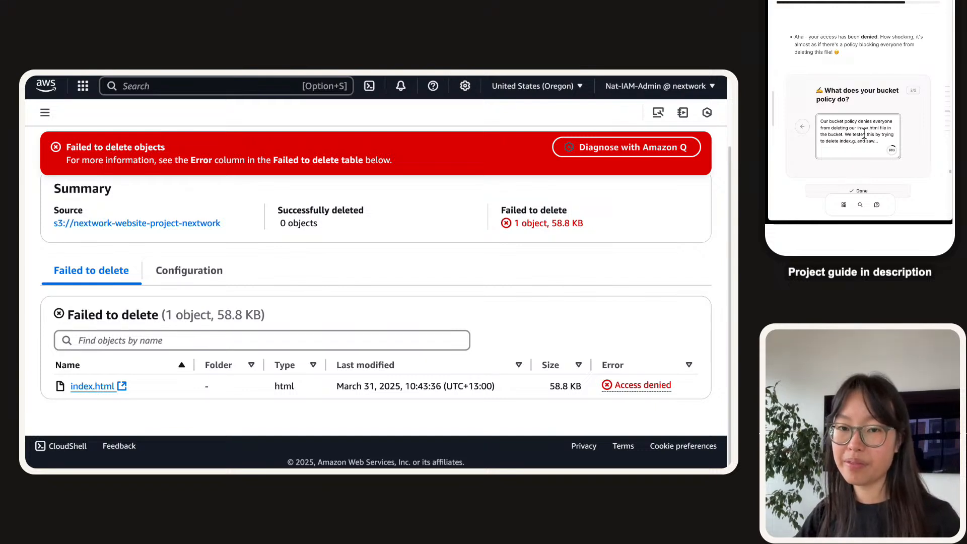
type("l")
key("BackSpace")
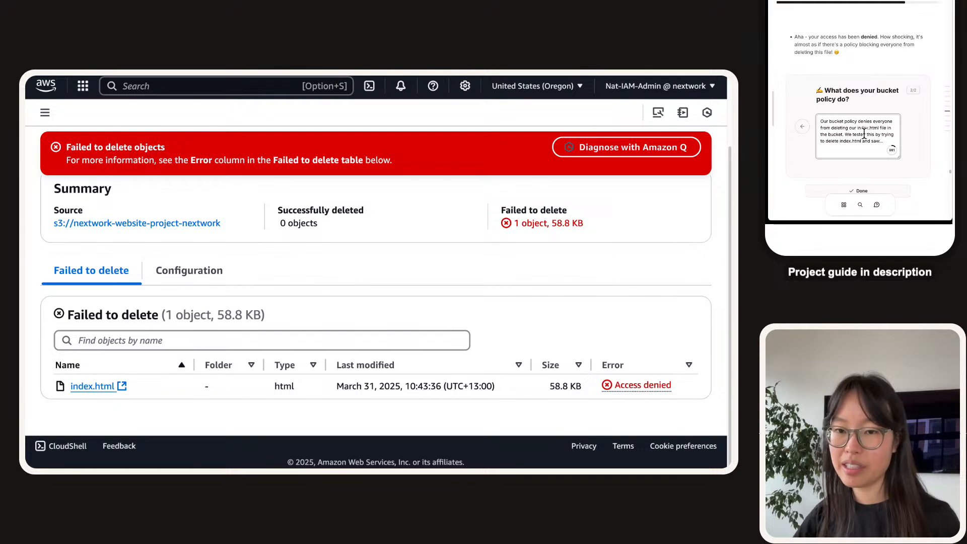
type("we")
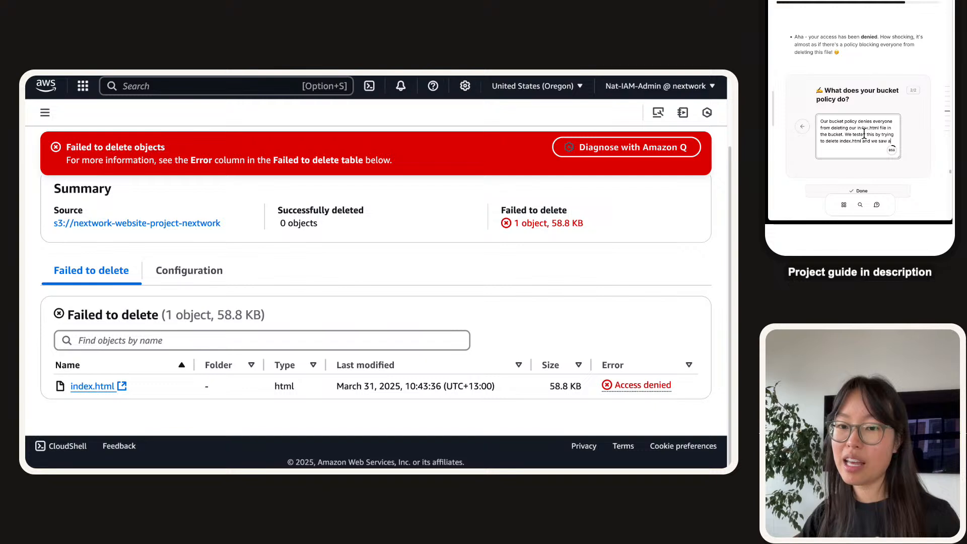
type(" saw a permission denied")
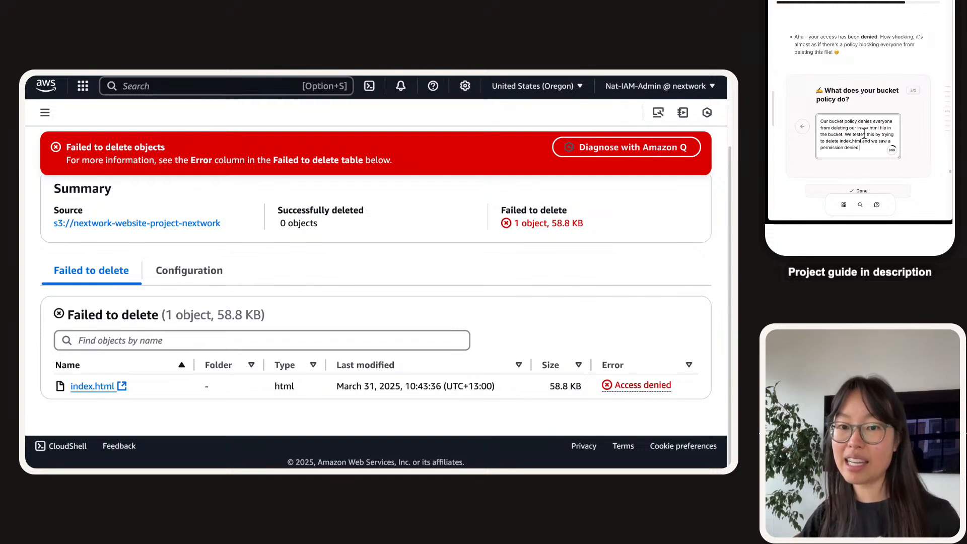
type(" error! ")
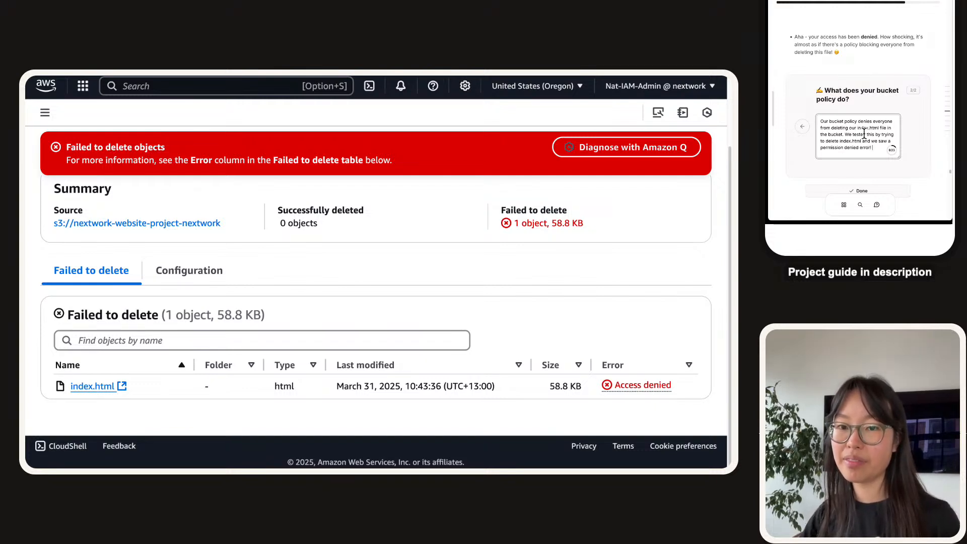
- Add "This means our bucket policy worked - it successfully stopped us from" to the bucket policy answer in the guide
type("This means")
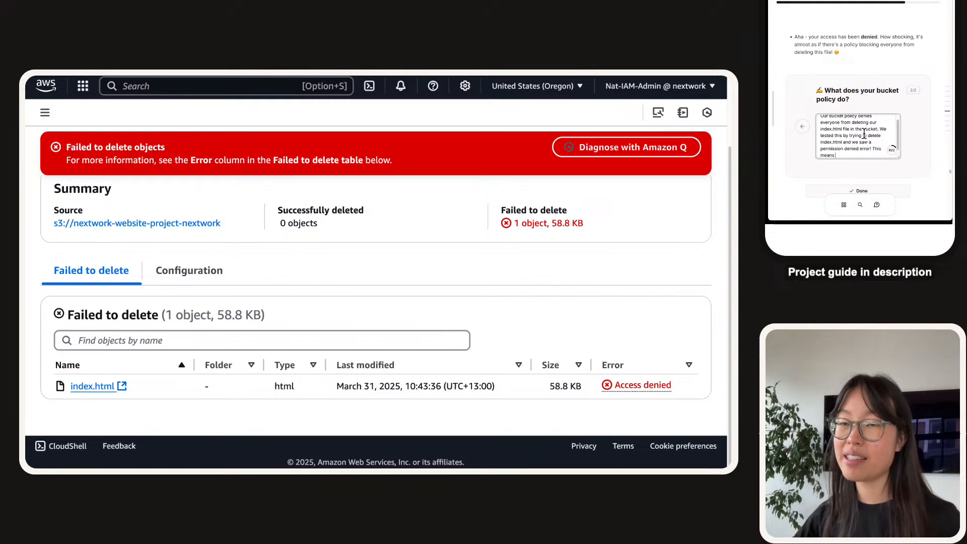
scroll(842, 106, "down", 2)
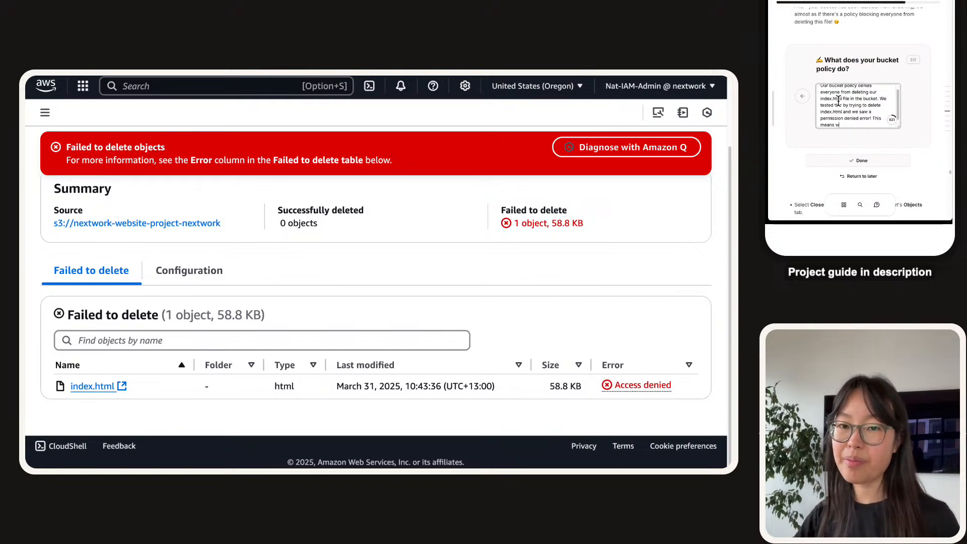
type("we do")
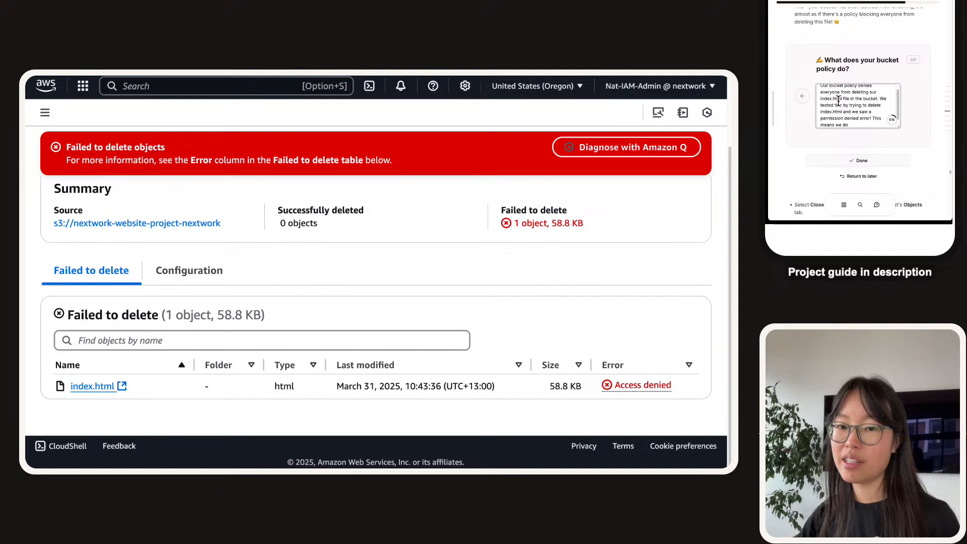
type(" noour")
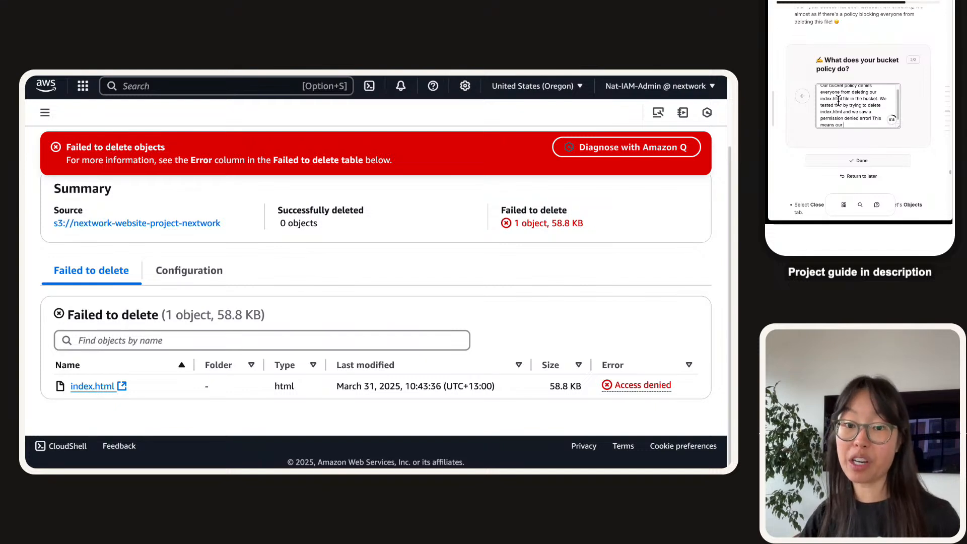
type(" bucket policy ")
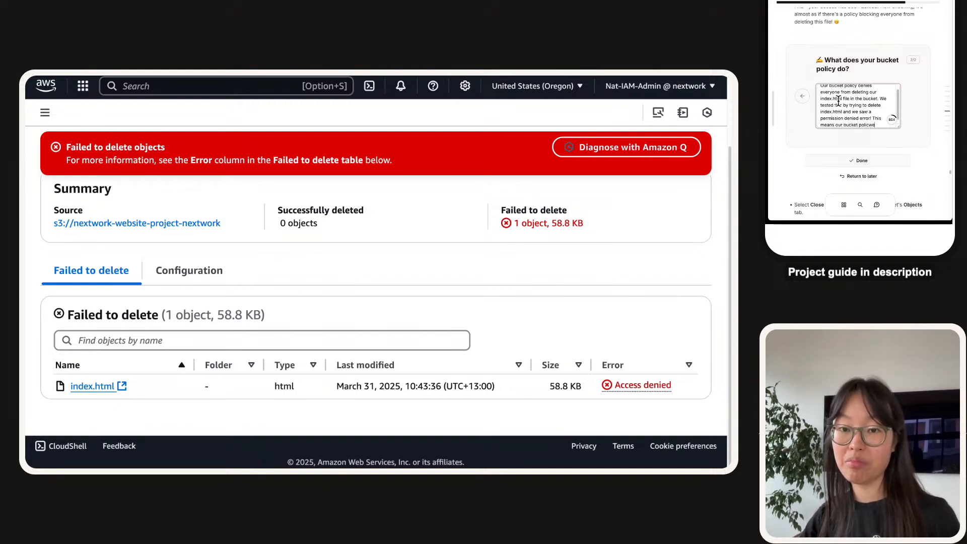
type("worked i")
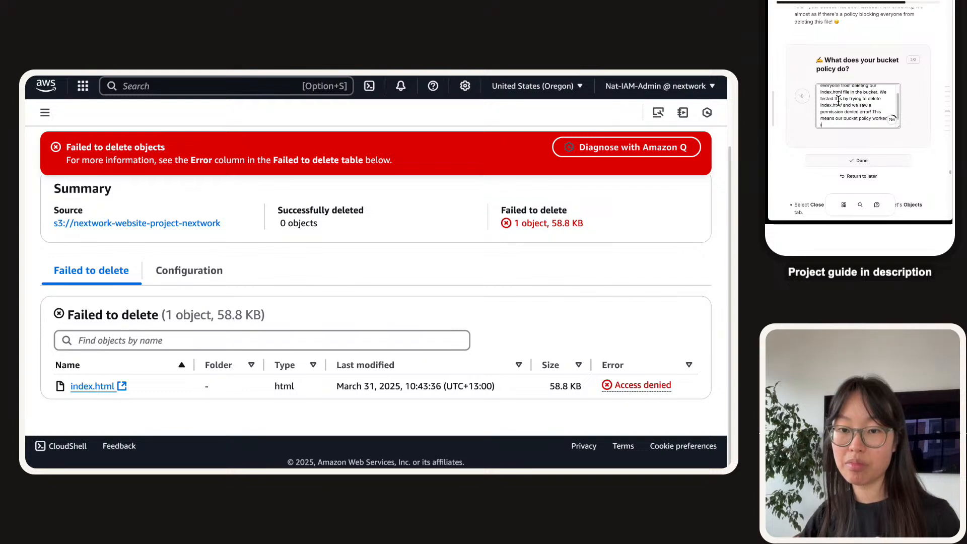
type("t successfully")
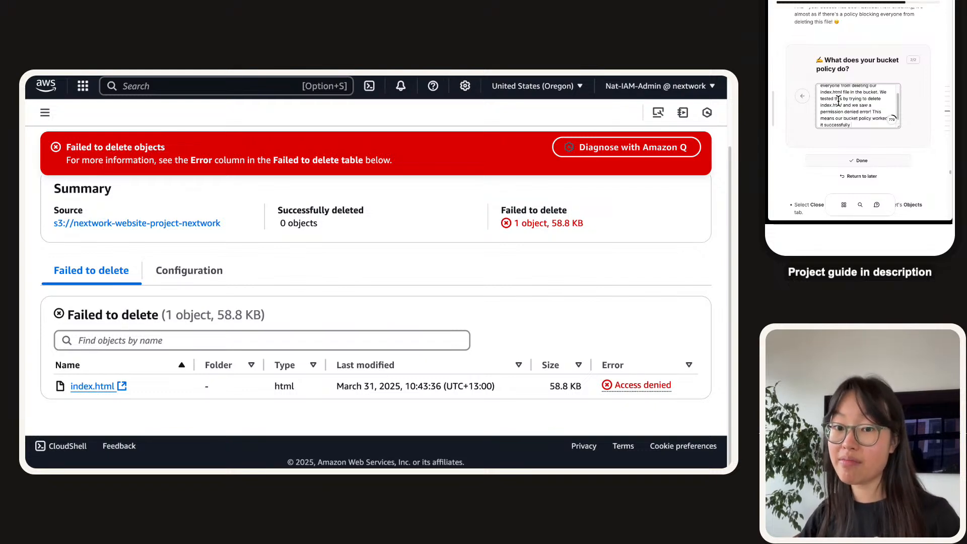
type(" stopped us fro")
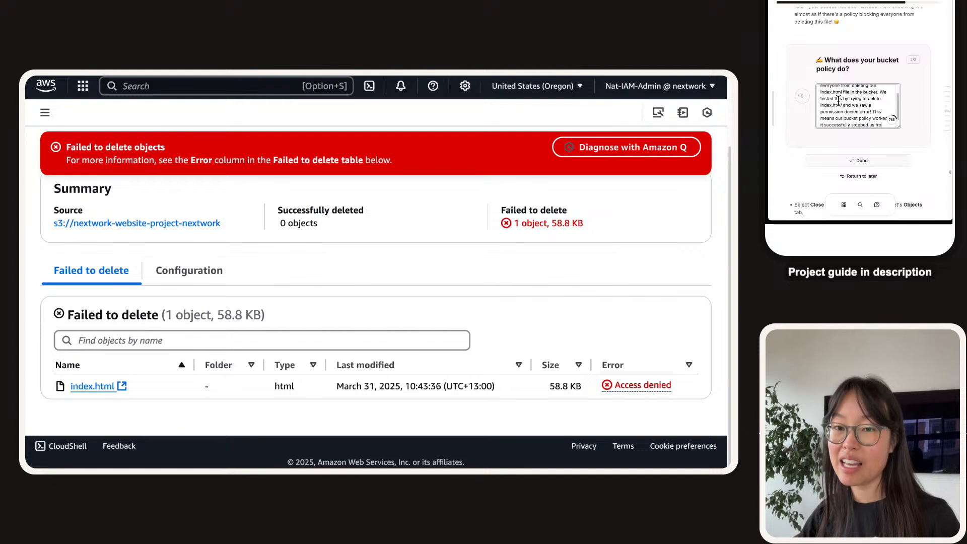
- Finish the bucket policy answer with "deleting the object we wanted to protect." and mark the task as done
type("m uploading ob")
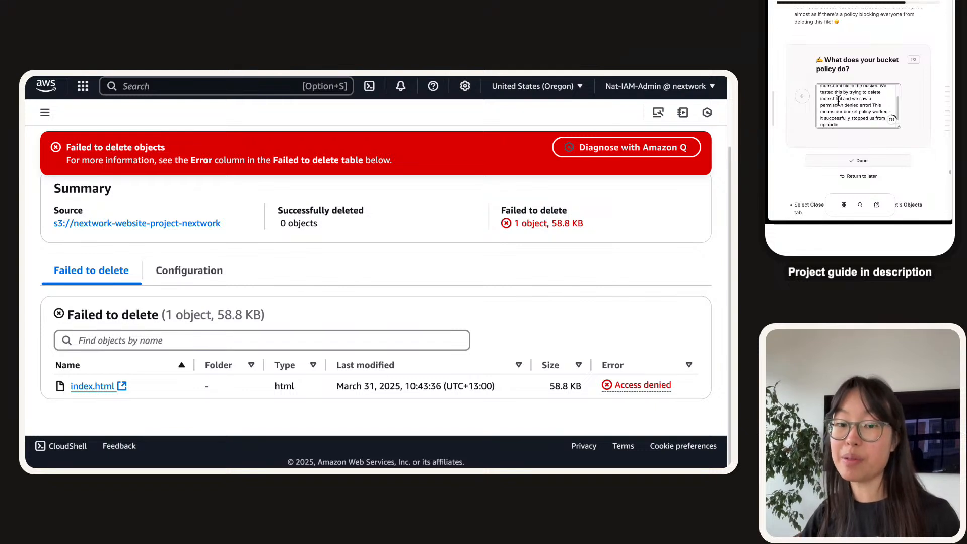
key("BackSpace")
key("BackSpace")
key("BackSpace")
key("BackSpace")
key("BackSpace")
key("BackSpace")
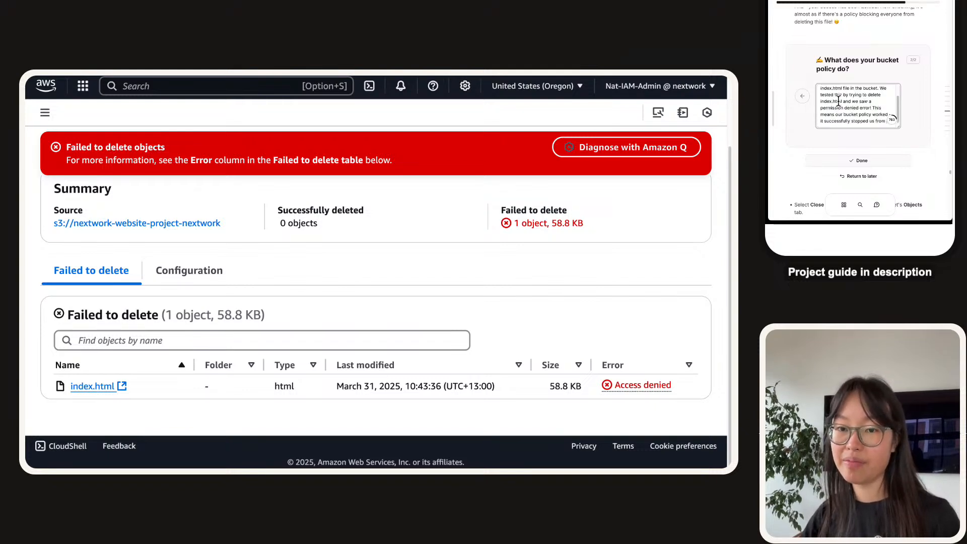
type("deleting hte objec")
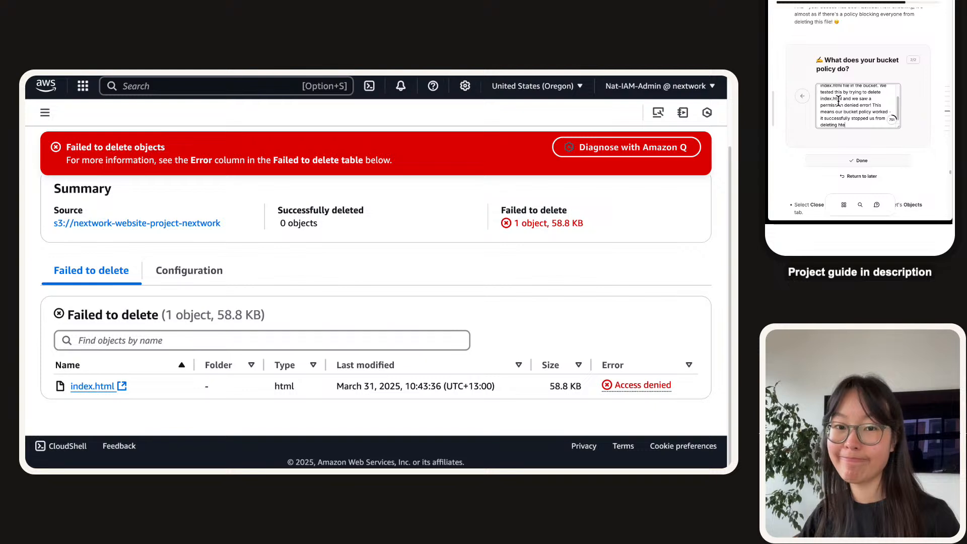
key("BackSpace")
key("BackSpace")
key("BackSpace")
type("the object we wa")
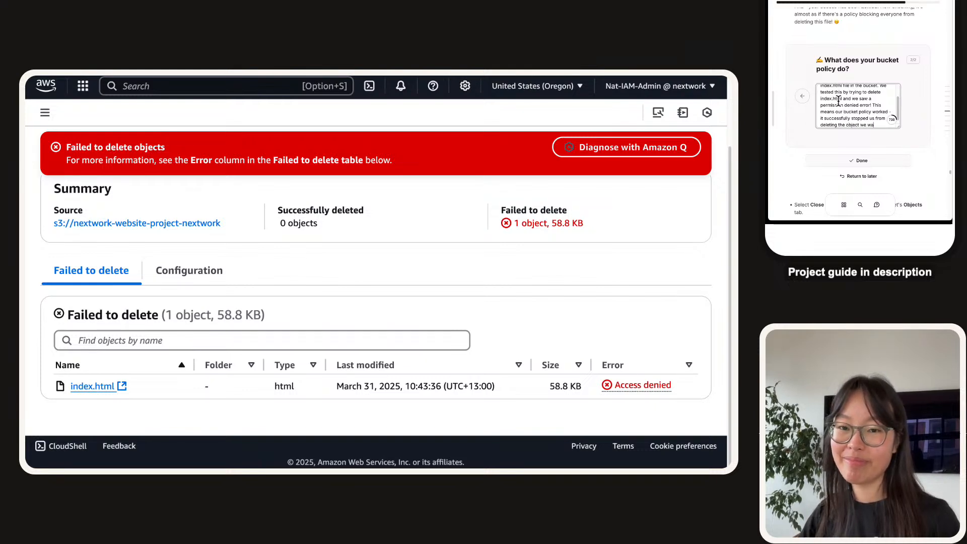
type("nted to proc")
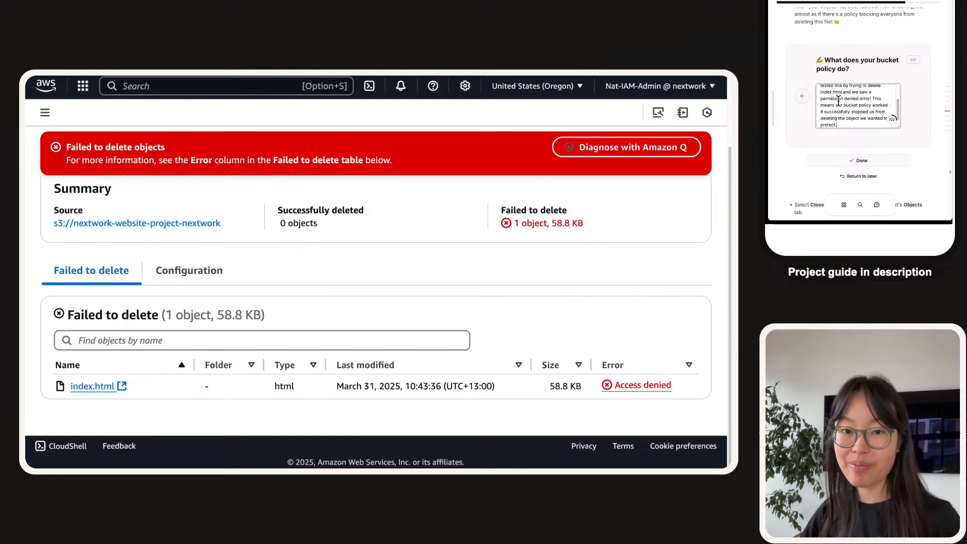
scroll(789, 94, "down", 1)
left_click(857, 144)
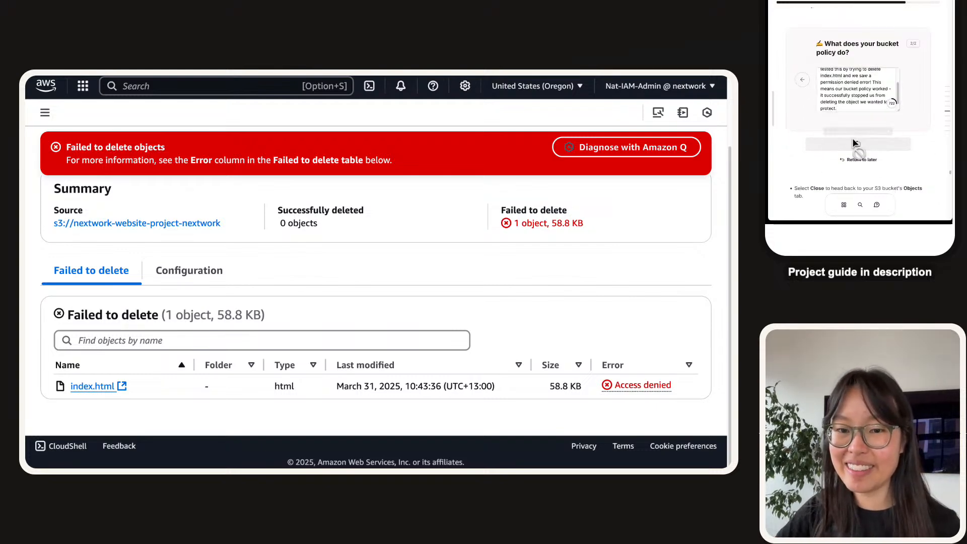
- Close the failed deletion results to return to the bucket's Objects list, and find the guide's instructions for removing the policy
scroll(846, 80, "down", 3)
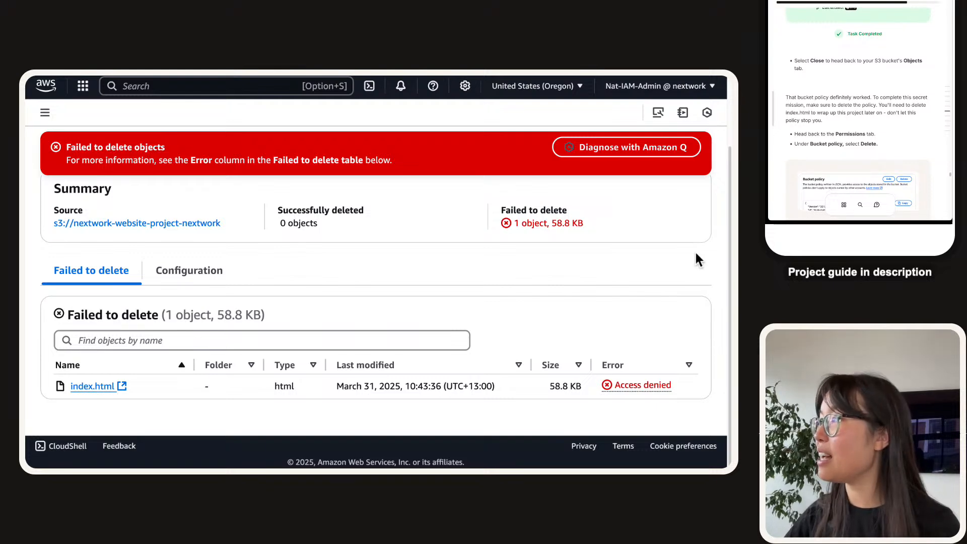
scroll(696, 255, "up", 2)
left_click(697, 198)
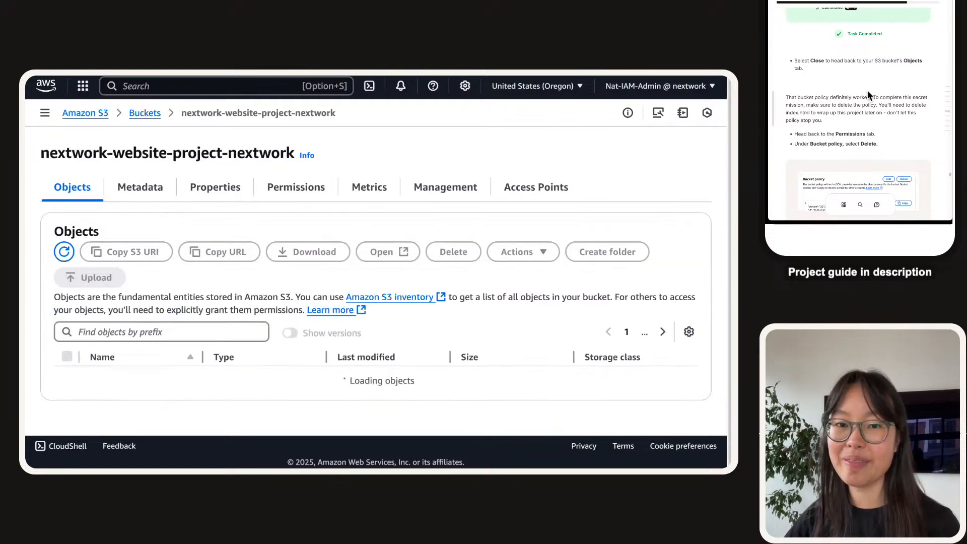
scroll(867, 89, "down", 1)
scroll(867, 89, "down", 2)
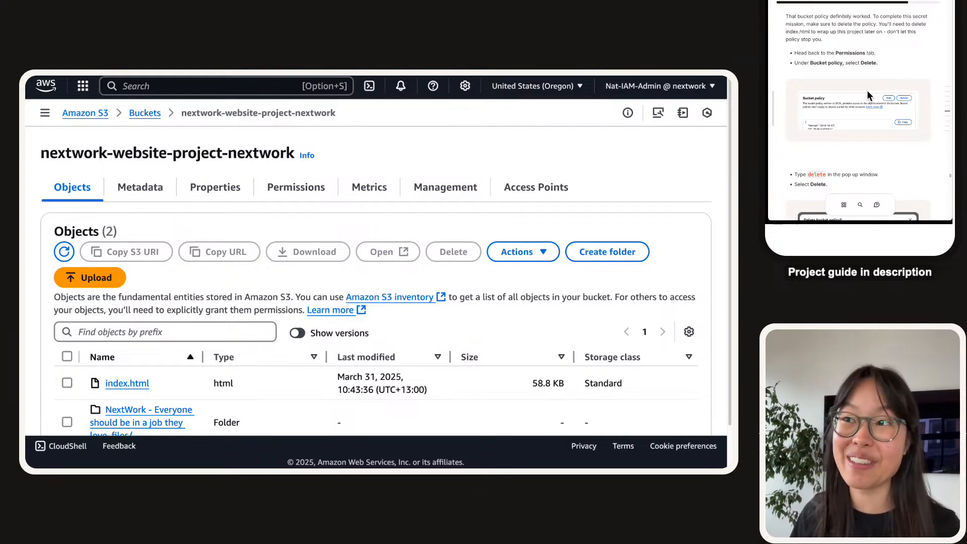
- Delete the bucket policy from the nextwork-website-project-nextwork bucket's permissions, confirming with "delete"
left_click(294, 192)
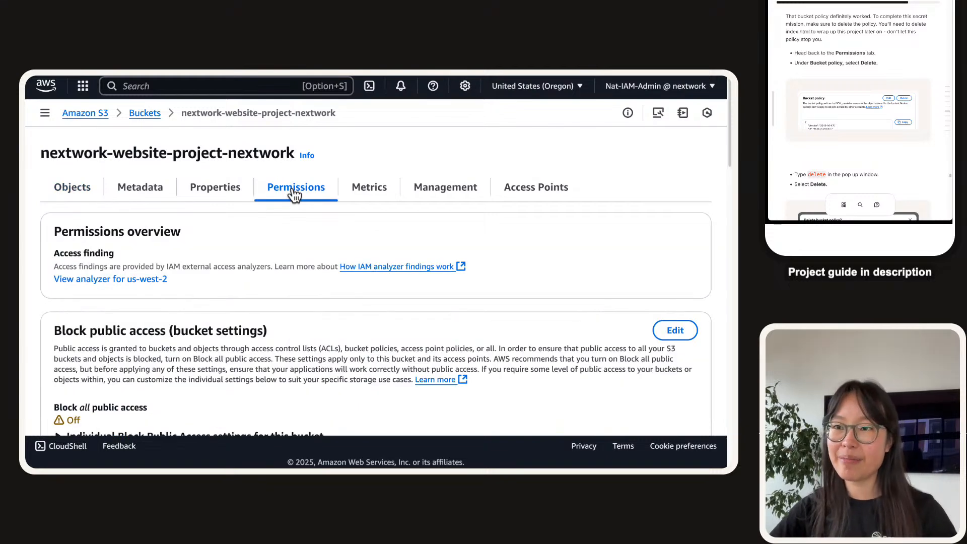
scroll(369, 247, "down", 1)
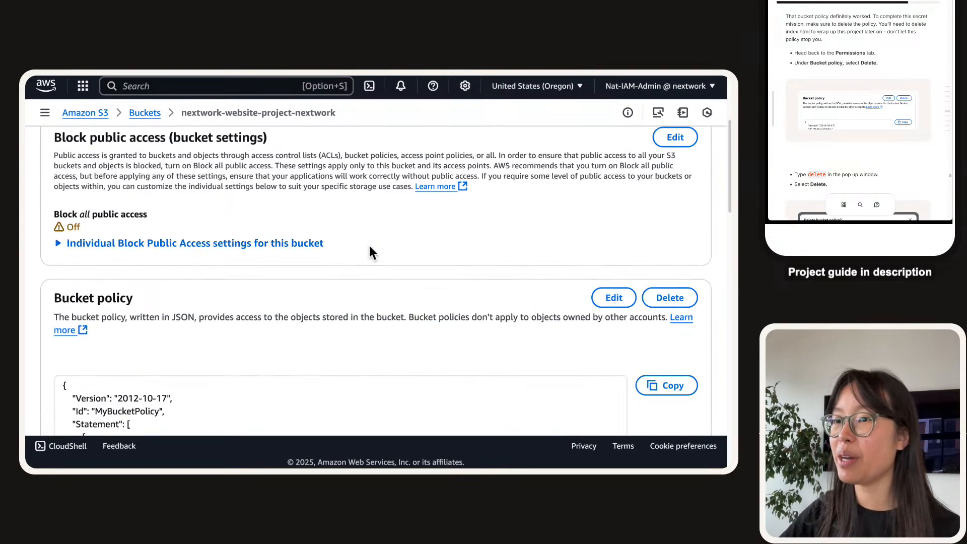
scroll(370, 246, "down", 3)
scroll(372, 254, "down", 1)
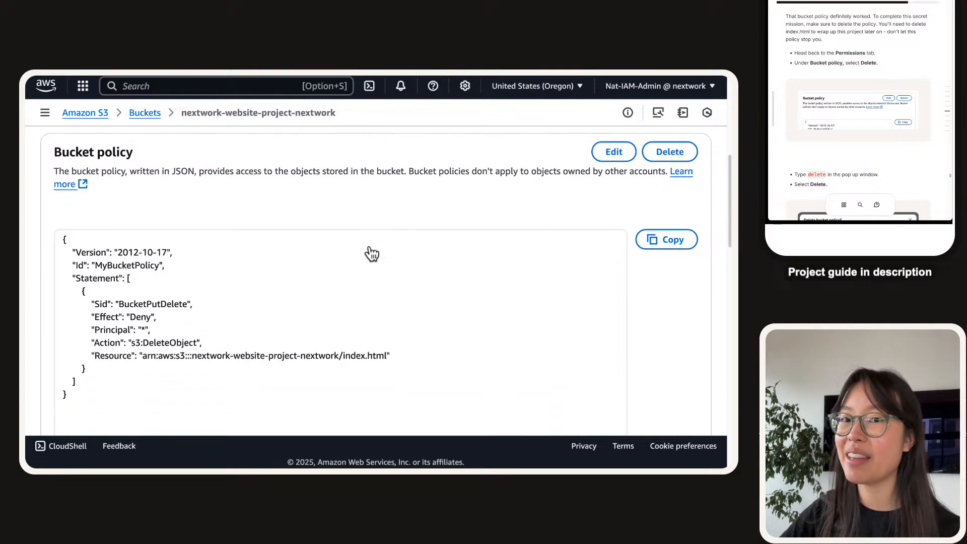
left_click(664, 154)
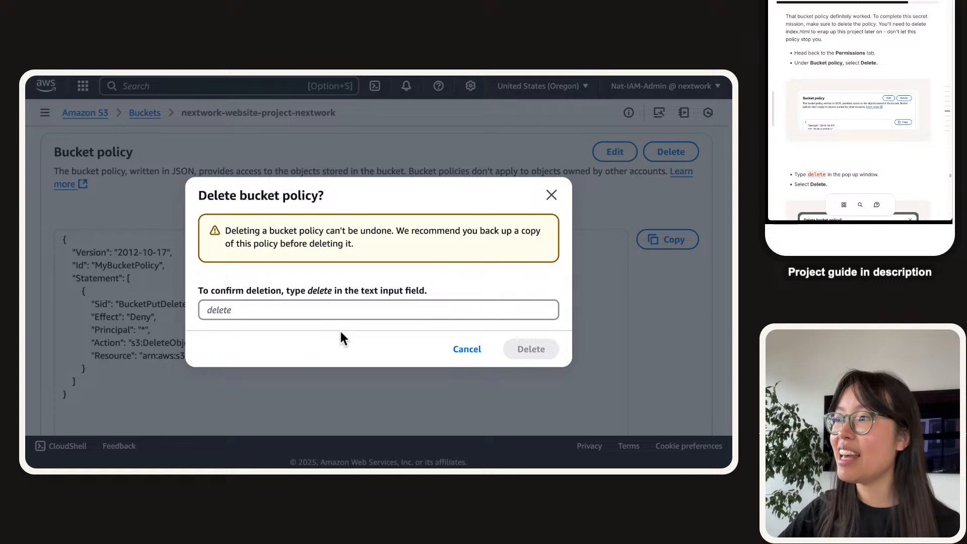
left_click(335, 310)
type("delete")
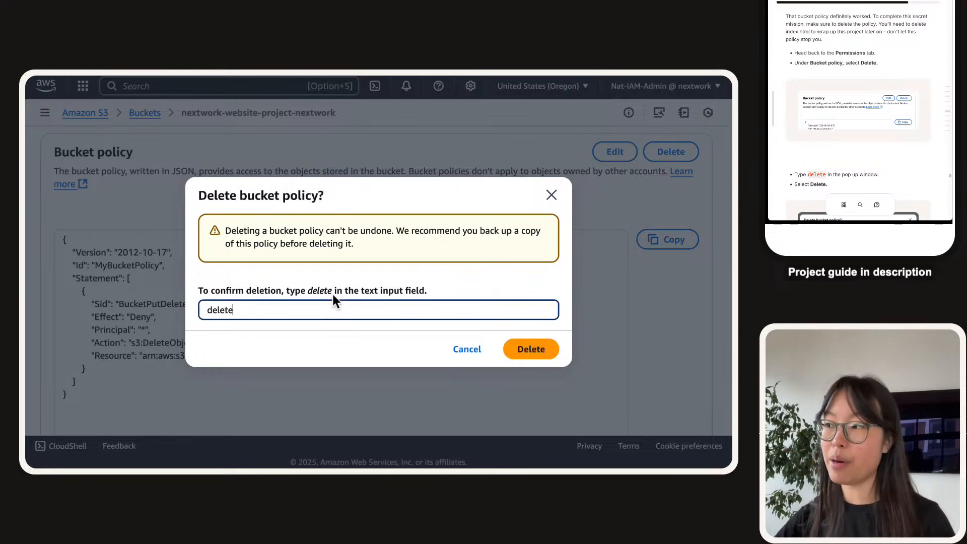
key("Tab")
key("Return")
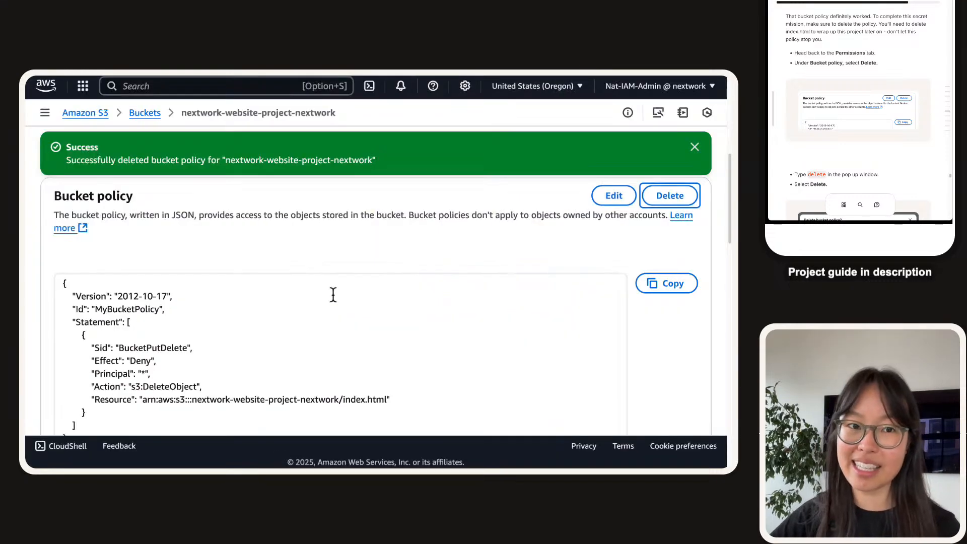
- Complete the services sentence in the guide's key services and concepts question as "Services we used were Amazon S3."
scroll(875, 75, "down", 3)
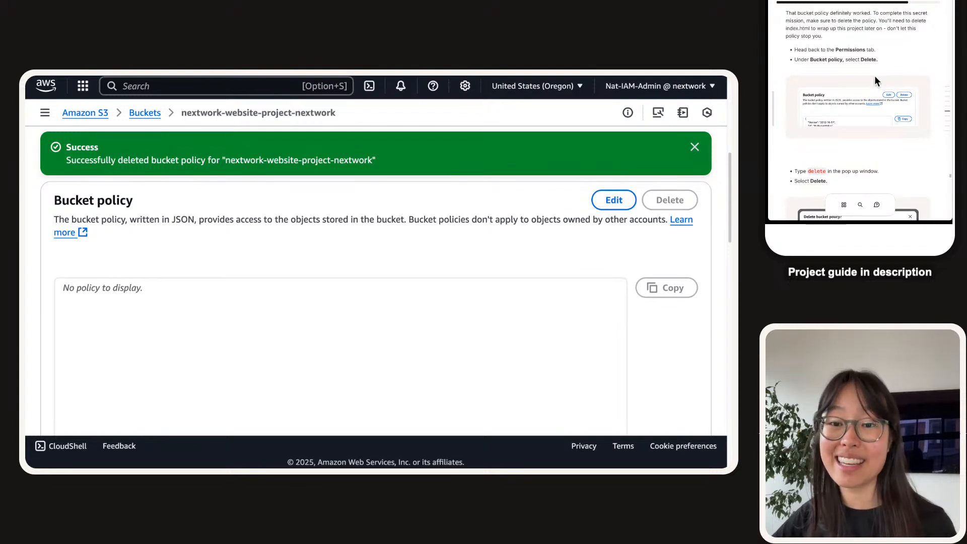
scroll(872, 80, "down", 5)
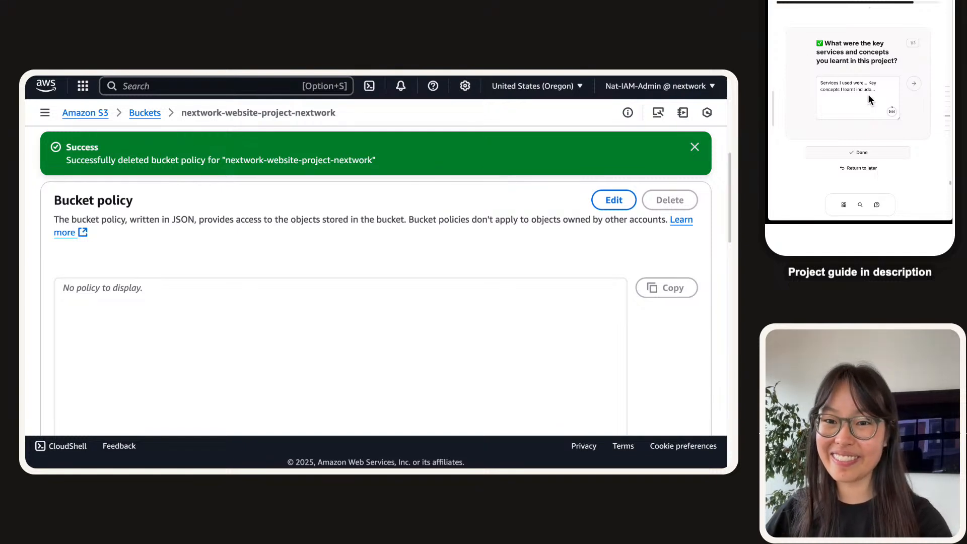
left_click(853, 76)
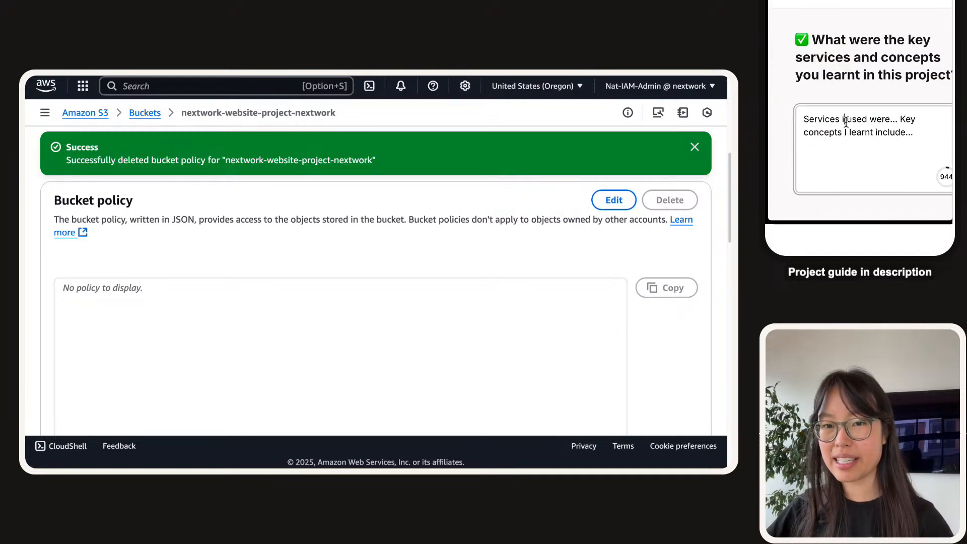
type("e")
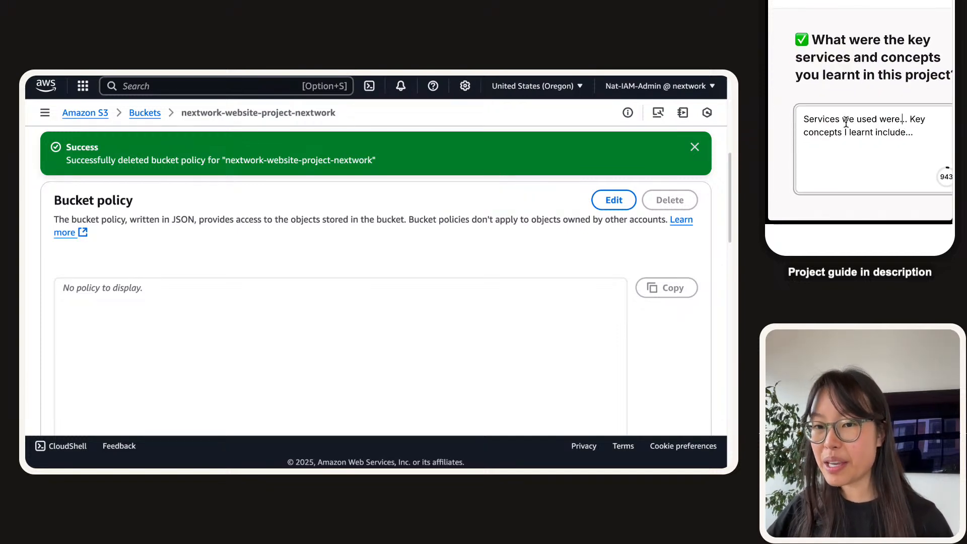
key("Delete")
key("Delete")
type("Amazon S3,")
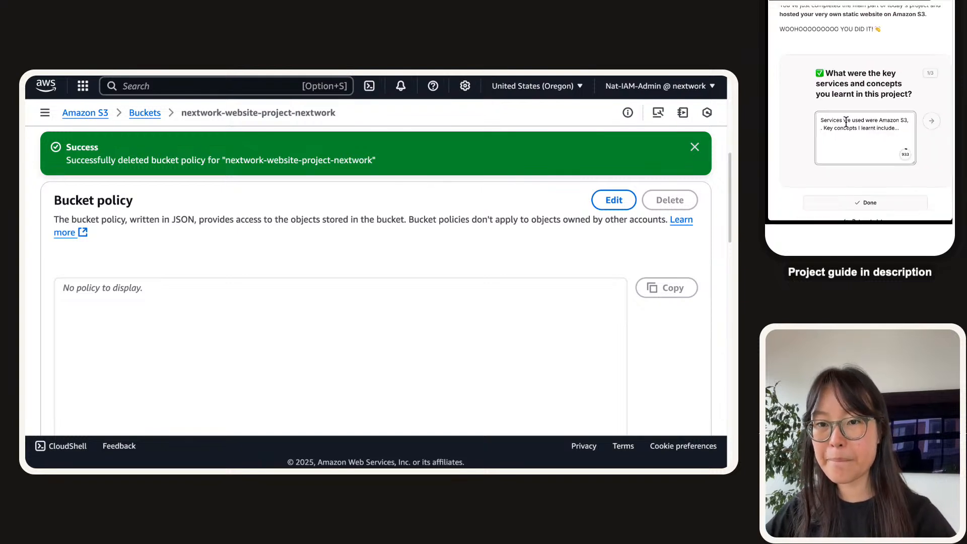
key("BackSpace")
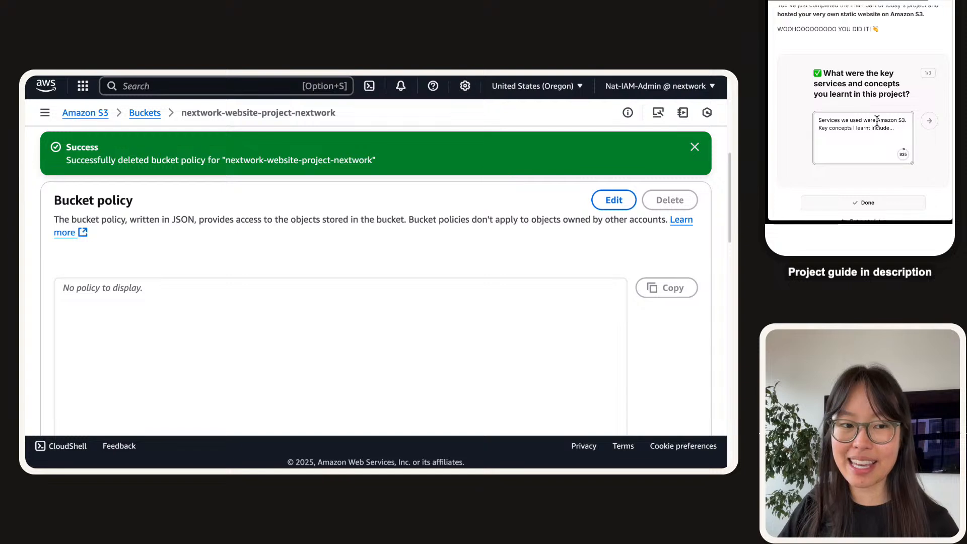
- Continue the key concepts answer with "Key concepts we learnt include bucket policies, uploading static website files, index.html, bucket endpoint URLs and"
key("BackSpace")
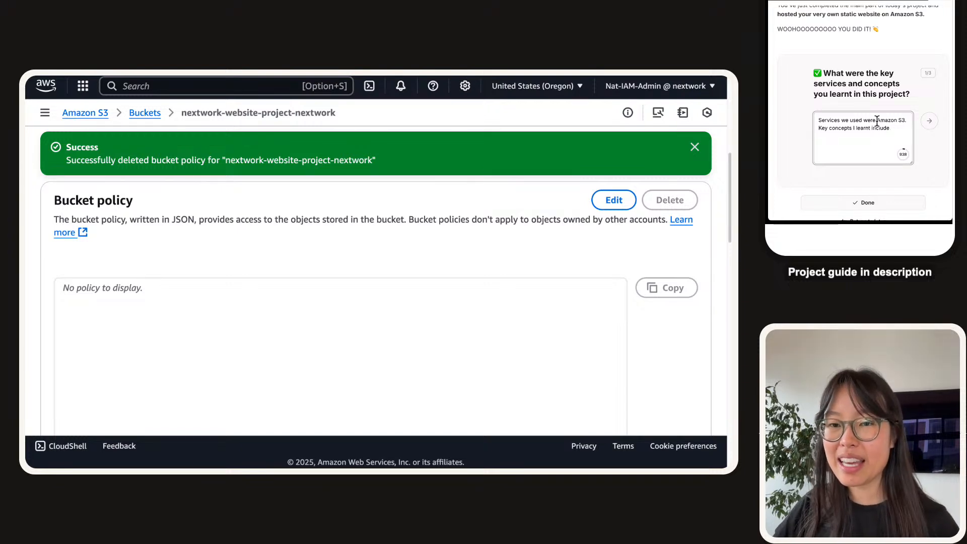
key("Right")
key("BackSpace")
type("we")
key("super+Right")
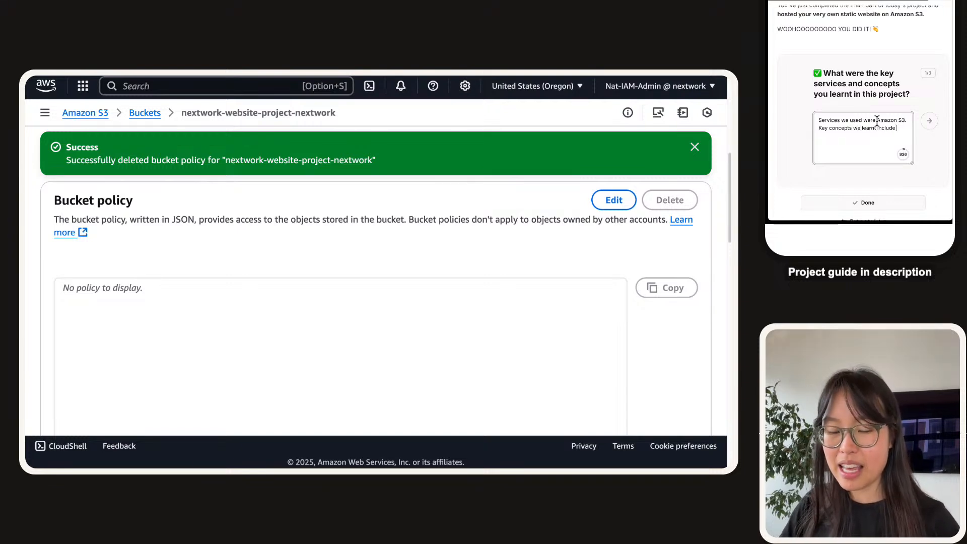
type("bucket policies, up")
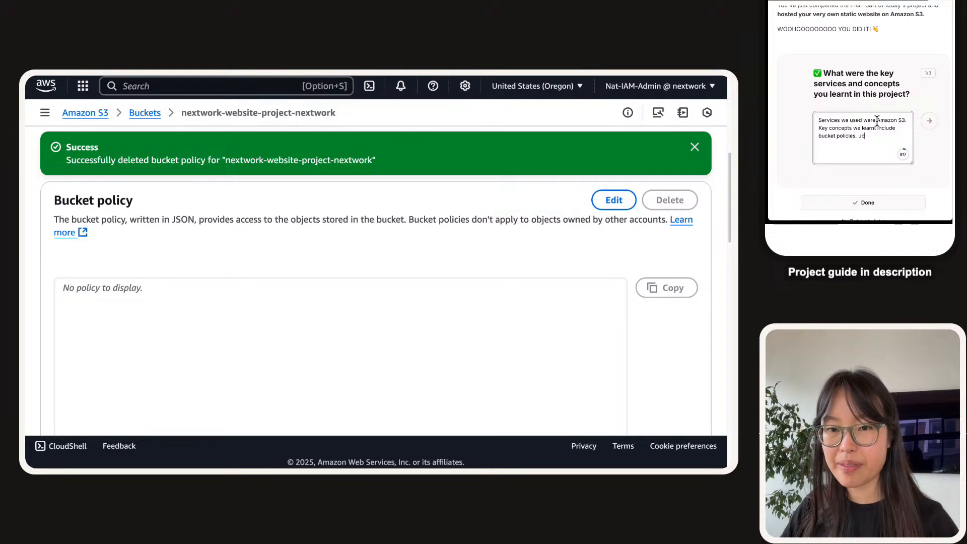
type("loading static websi")
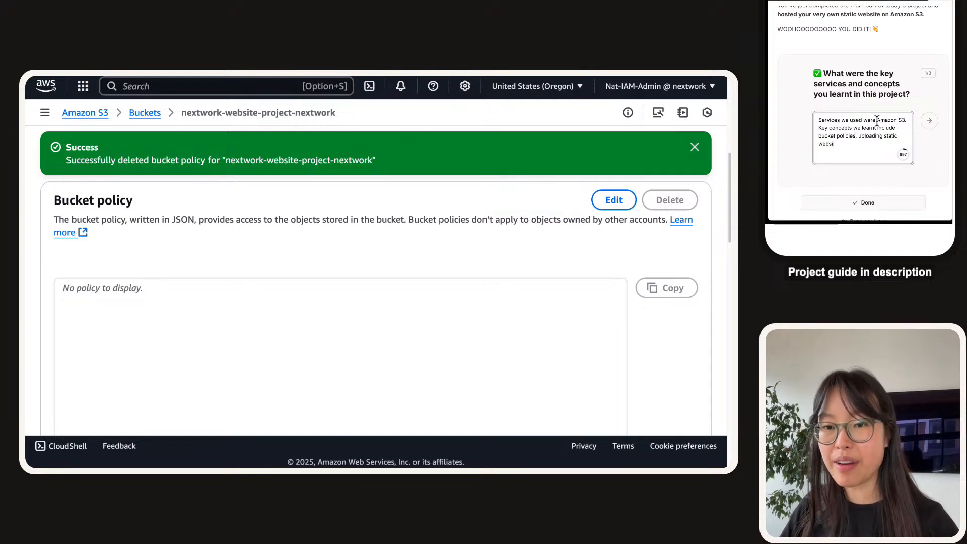
type("te files, index.html, ")
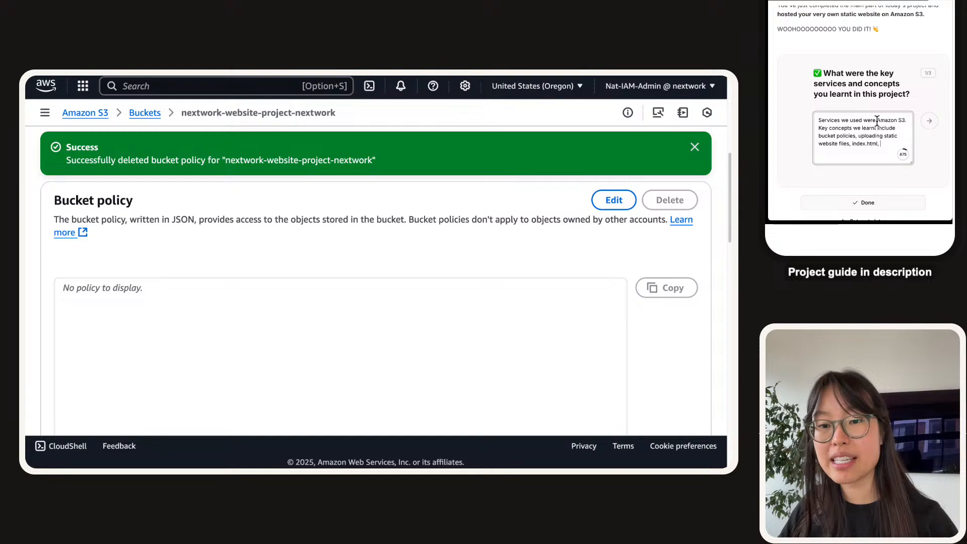
type("bucket w")
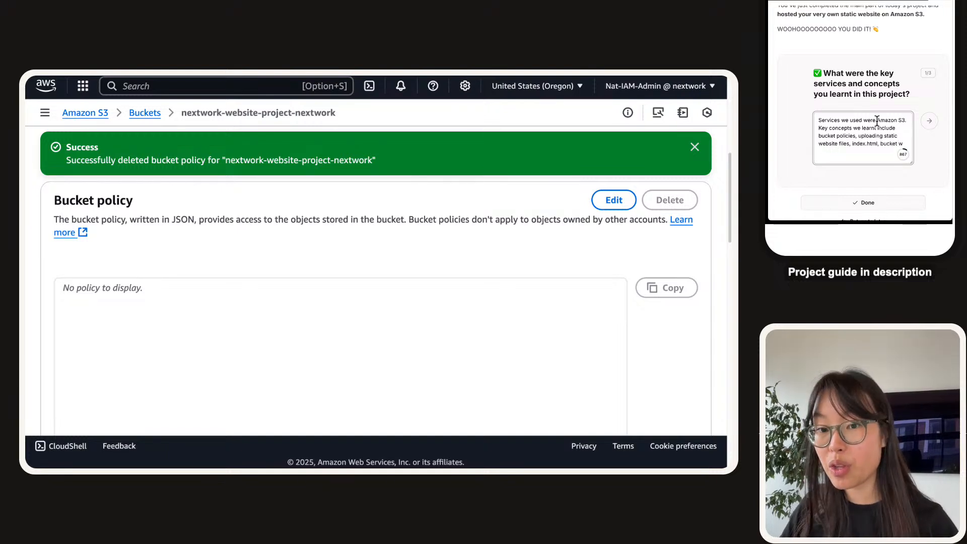
type("nd popoints")
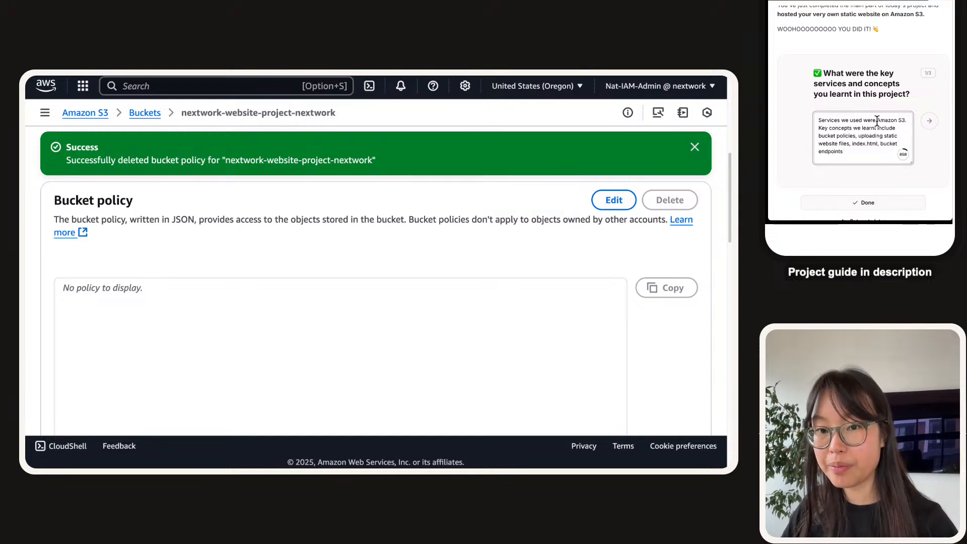
key("BackSpace")
key("BackSpace")
type("URLs and")
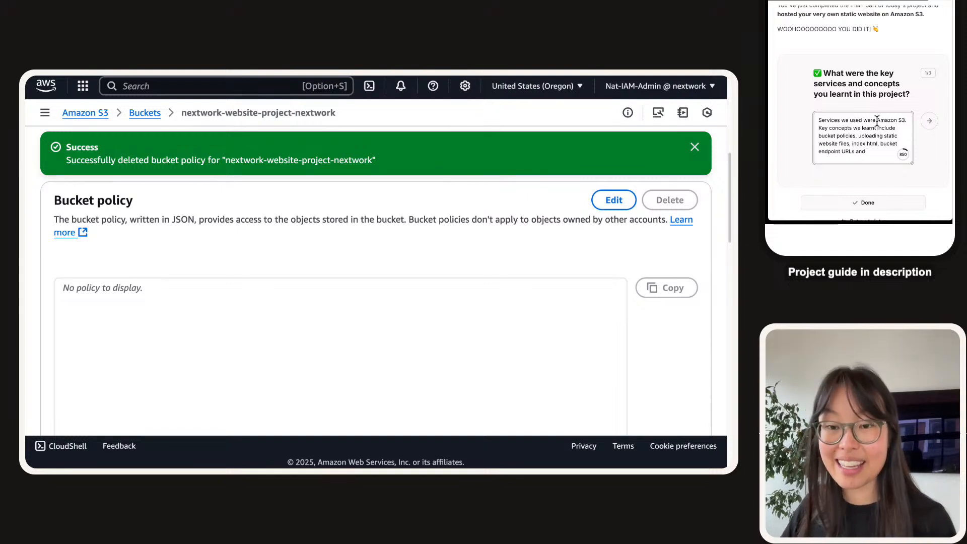
- Finish the key concepts sentence with "ACLs and how they control access to our bucket's objects."
type("ACLs and ho")
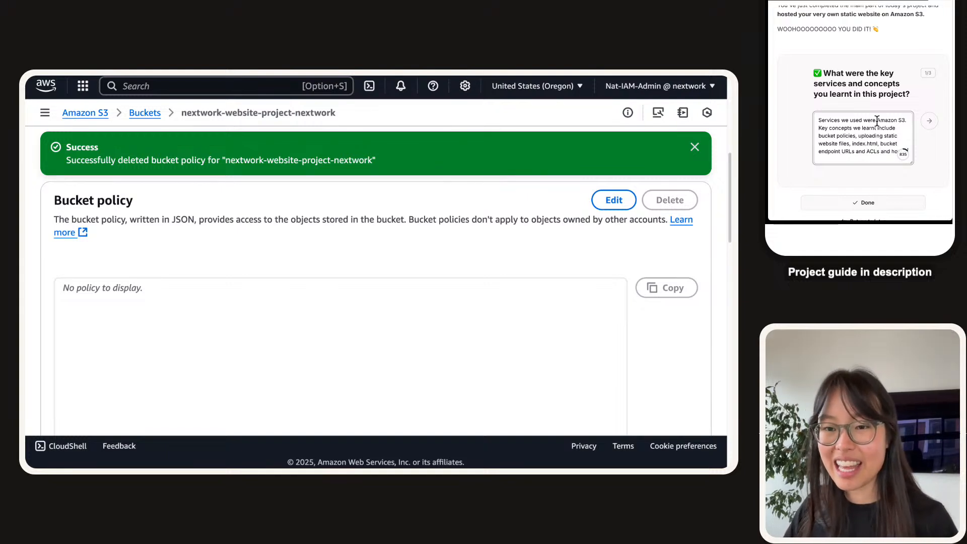
type("w they control acc")
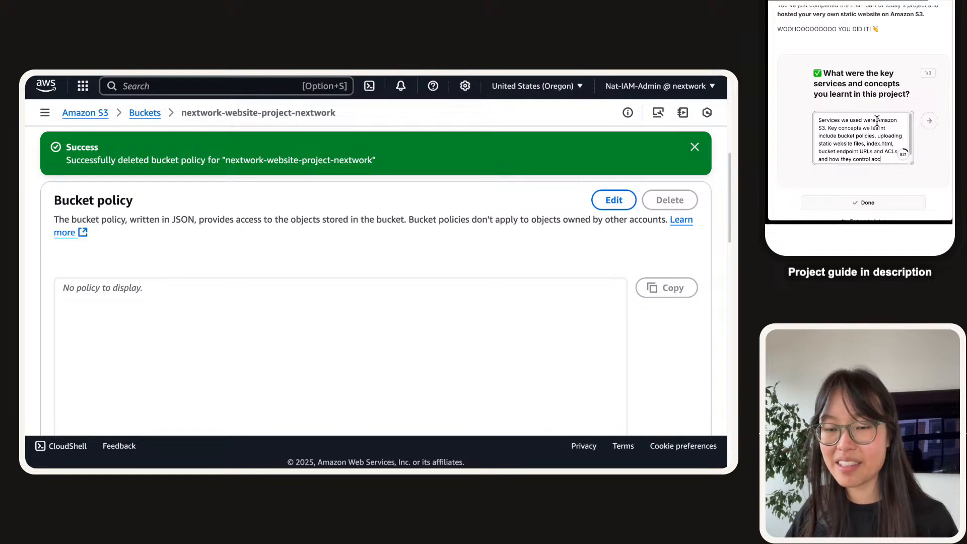
type("ess to o")
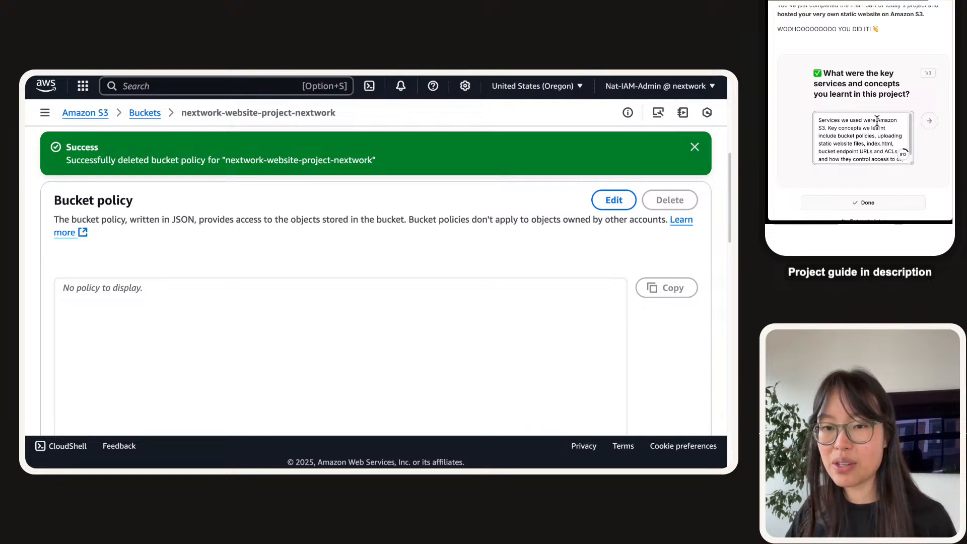
type("ur bucket's objects.")
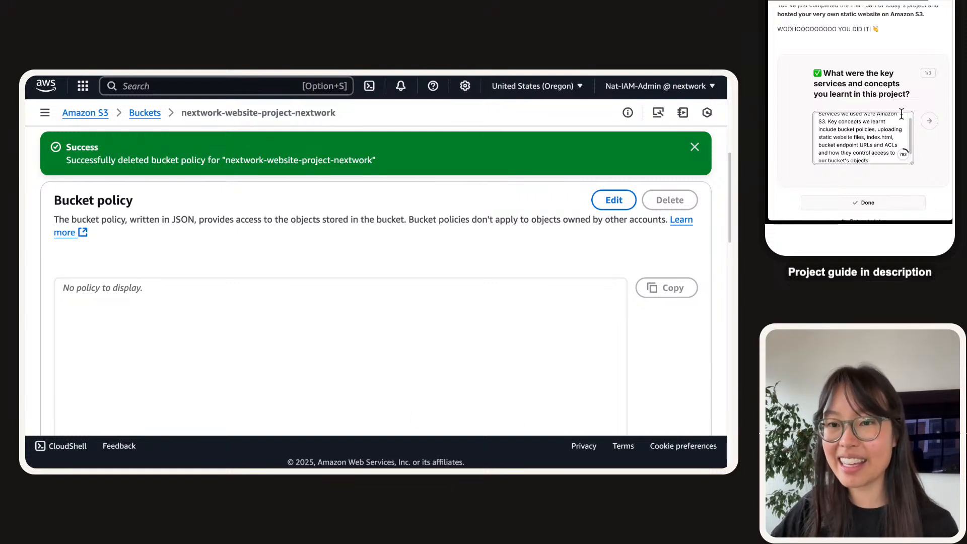
- Begin the guide's project duration answer with "This project took us approximately 1.5 hours including demo time, quiz time and secret mission time."
left_click(931, 74)
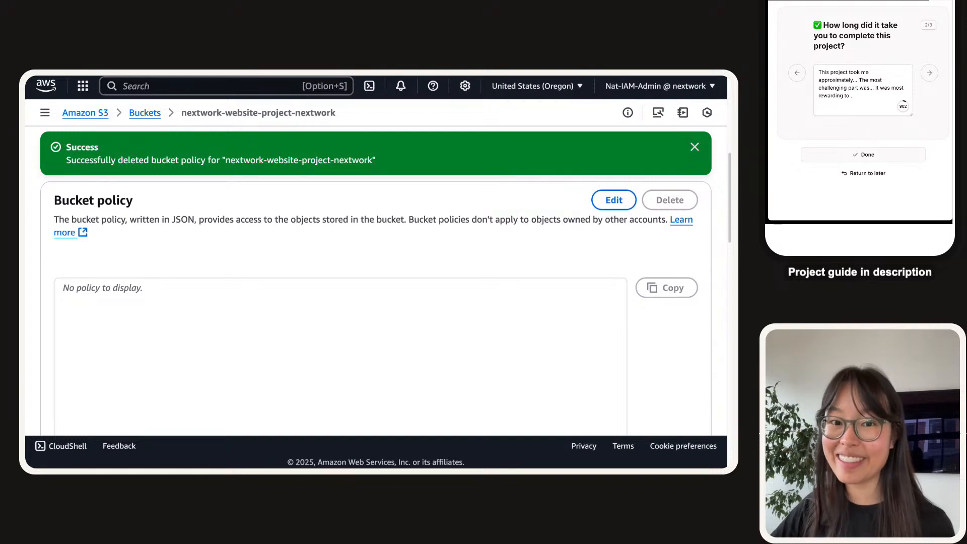
left_click(861, 72)
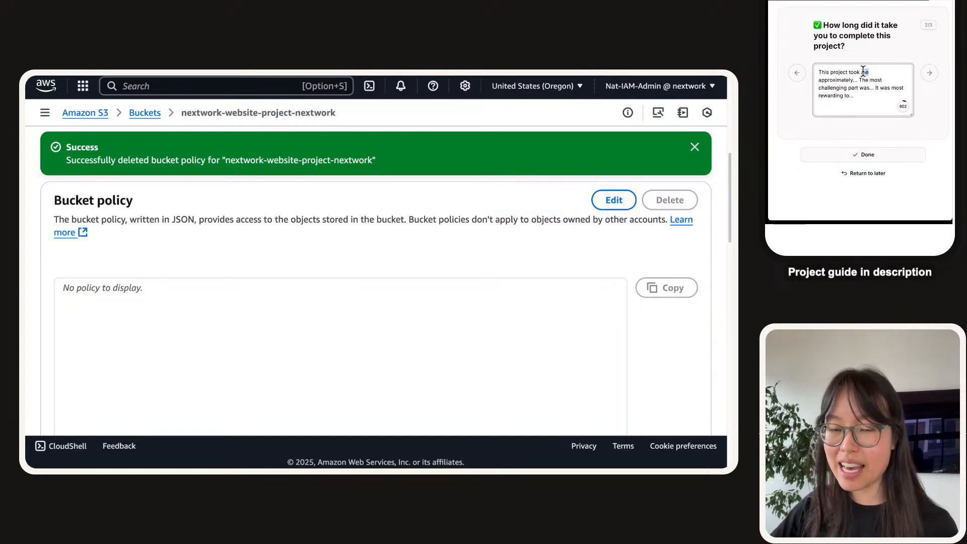
key("Right")
key("Right")
key("BackSpace")
key("BackSpace")
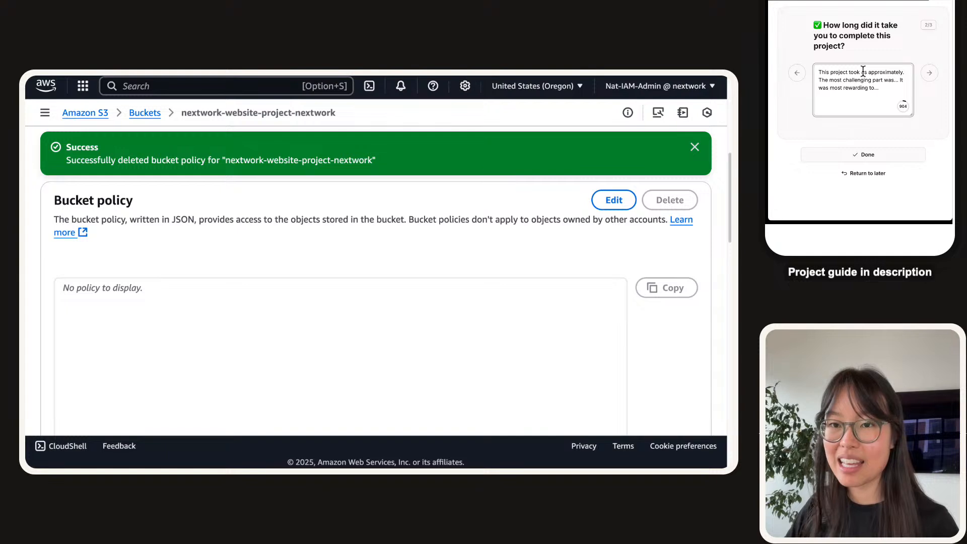
type("1/5")
key("BackSpace")
key("BackSpace")
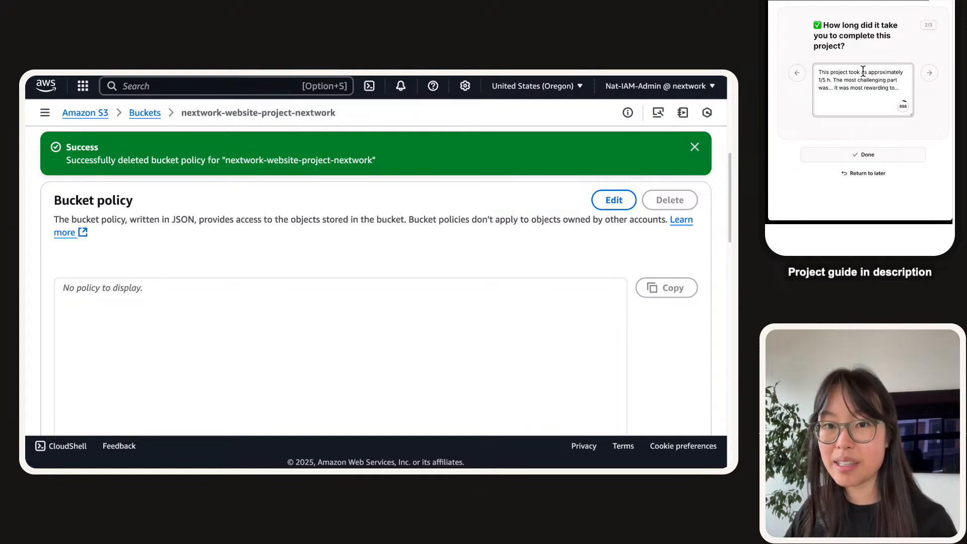
type(".5")
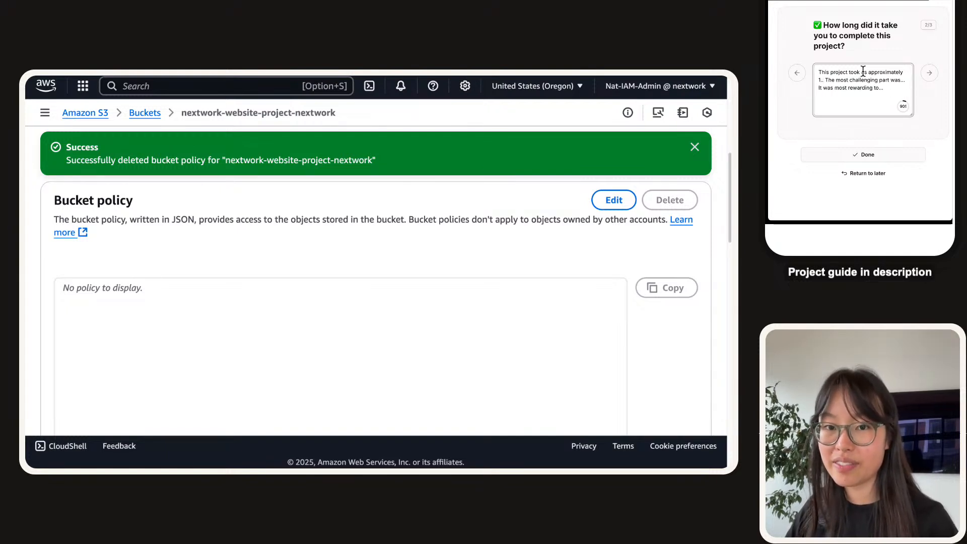
type(" hours including demo")
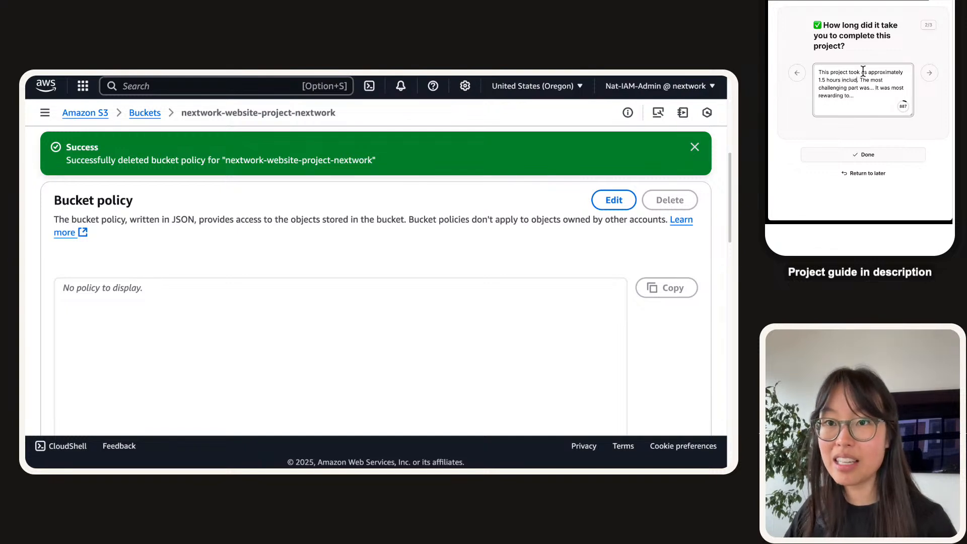
type(" time, quiz t")
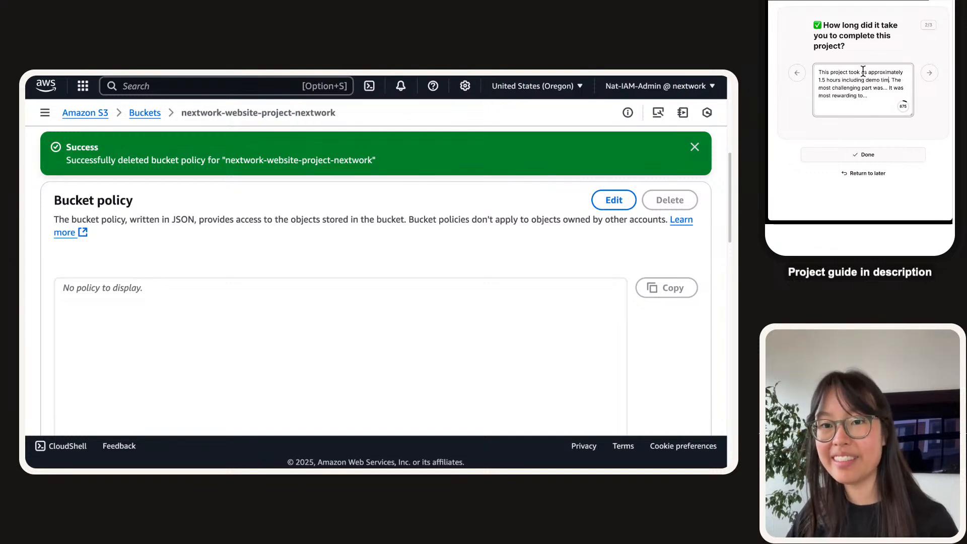
type("ime and secret mission")
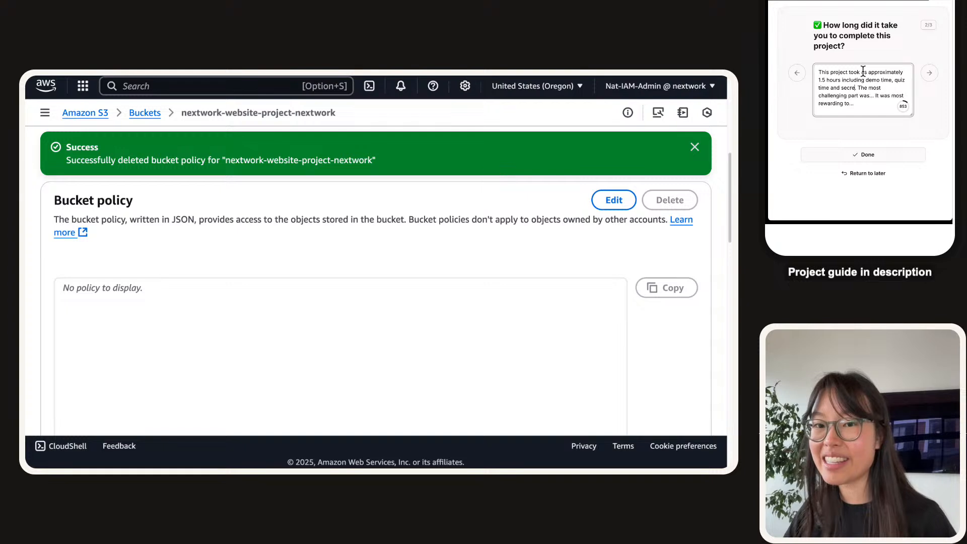
type(" time")
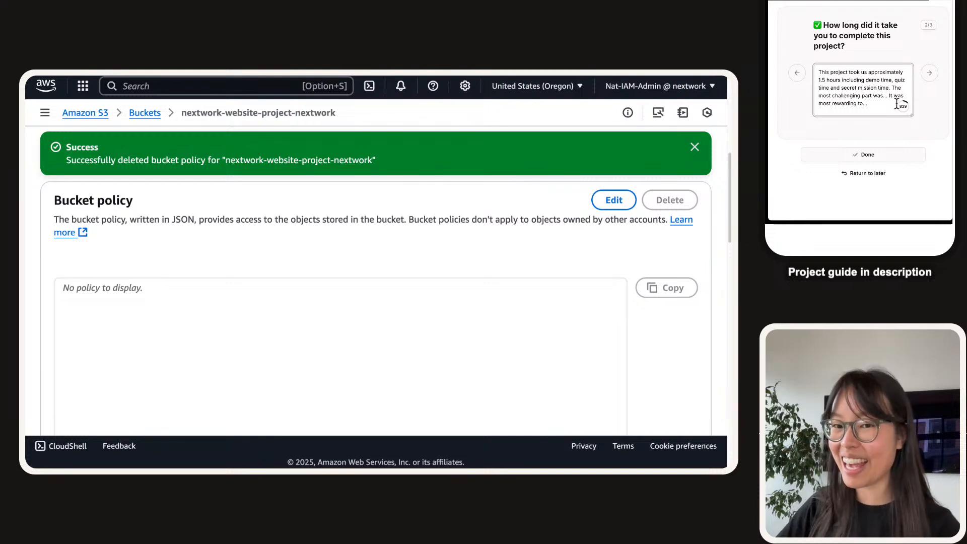
- Complete the challenge sentence in the duration answer as "The most challenging part was resolving the 403 Forbidden error."
key("BackSpace")
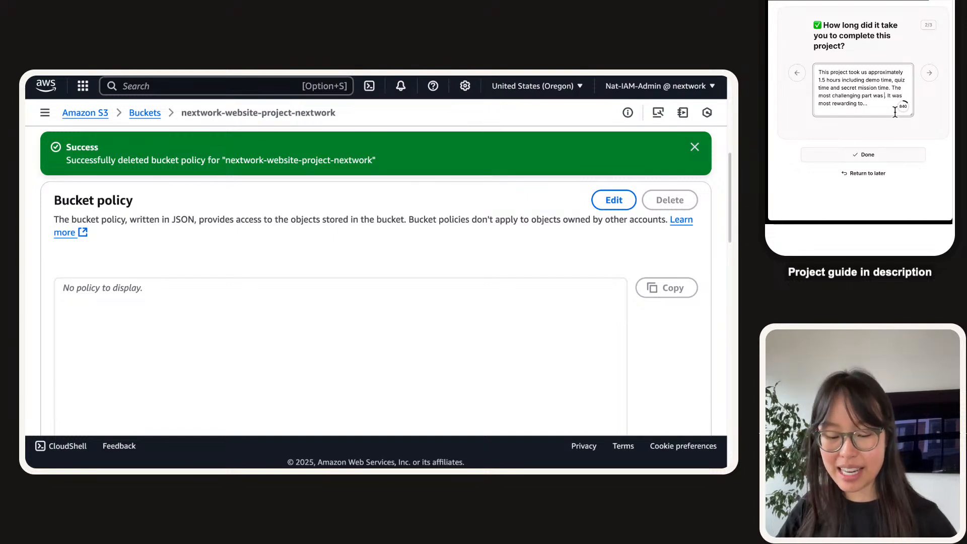
type("reso ")
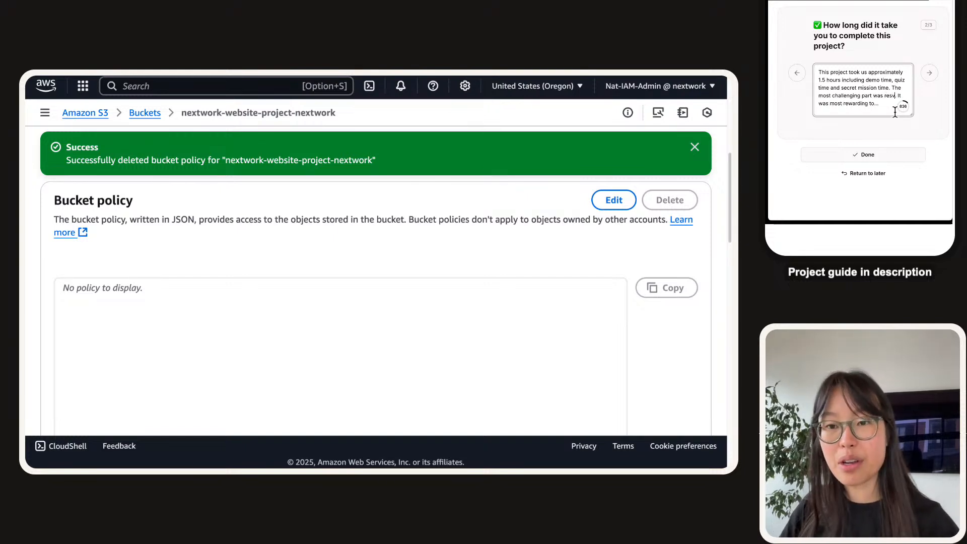
type("lving the 403 F")
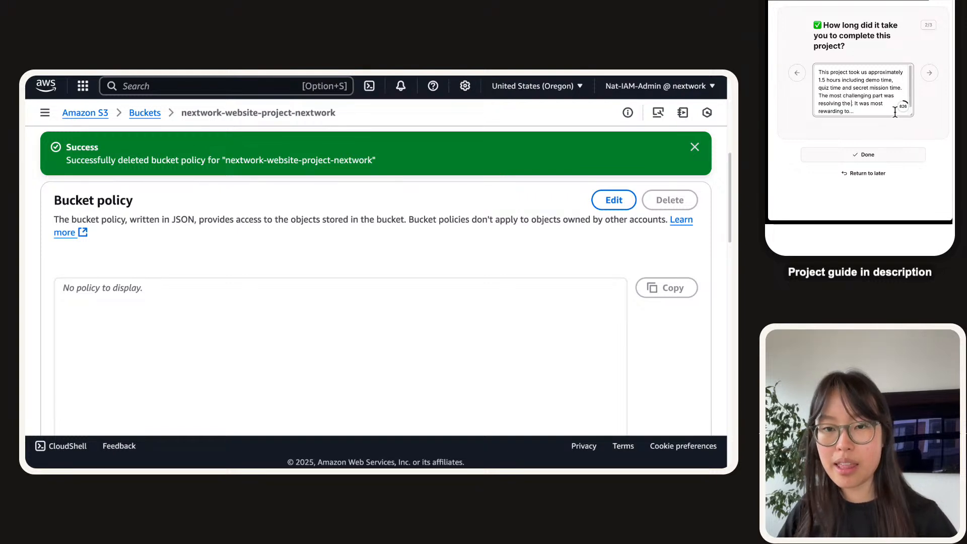
type("orbidden error.")
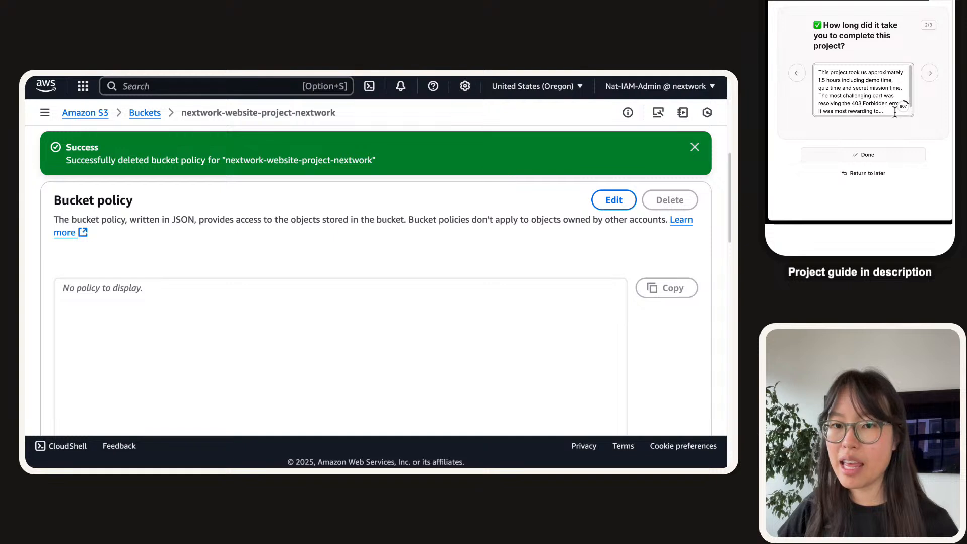
- Complete the duration answer's last sentence as "It was most rewarding to see our webpage load live and be public to the world!"
type(" It was most rewarding to see o")
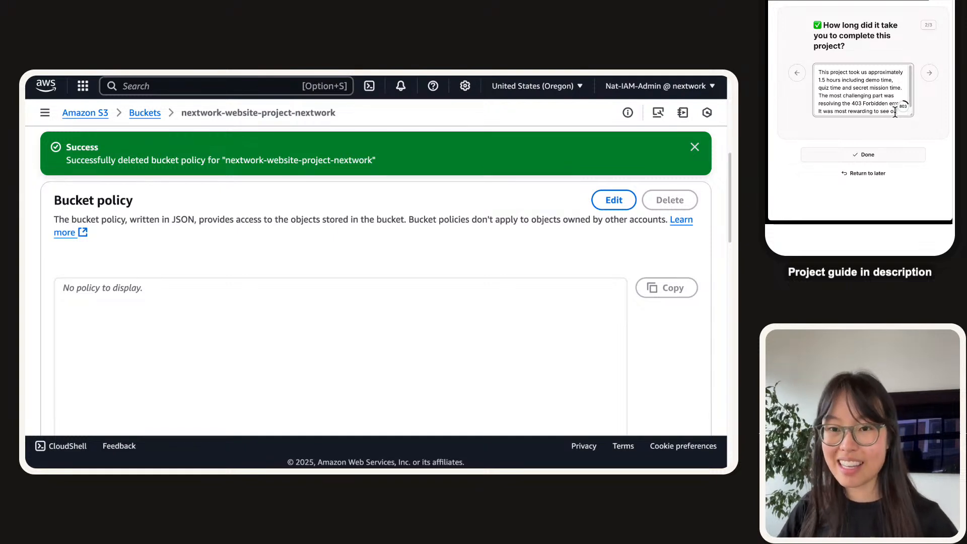
type("ur webpage load")
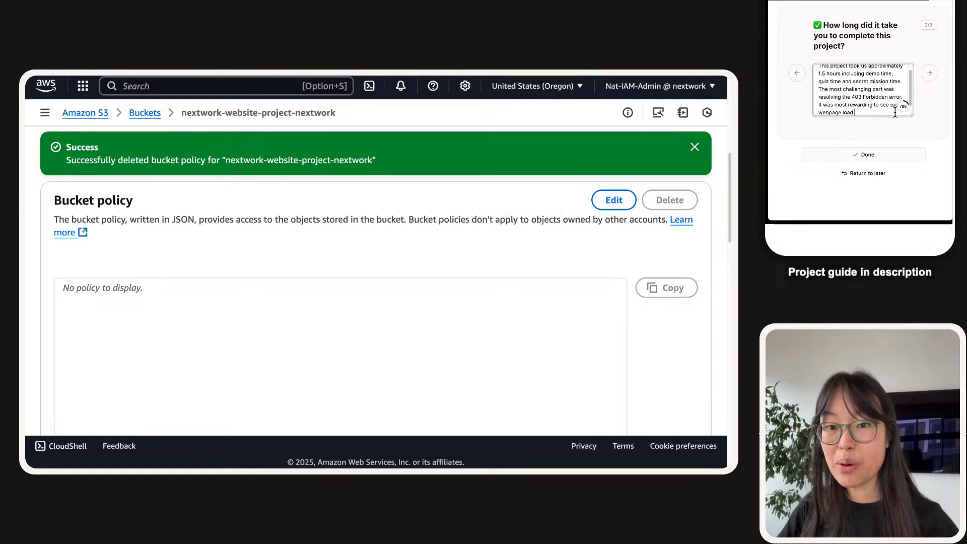
type(" live and be p")
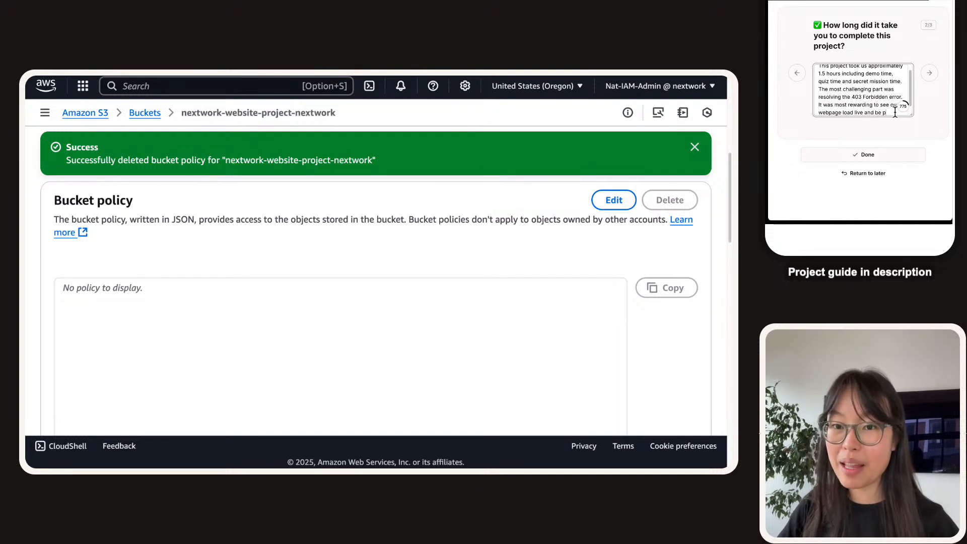
type("ublic the")
key("BackSpace")
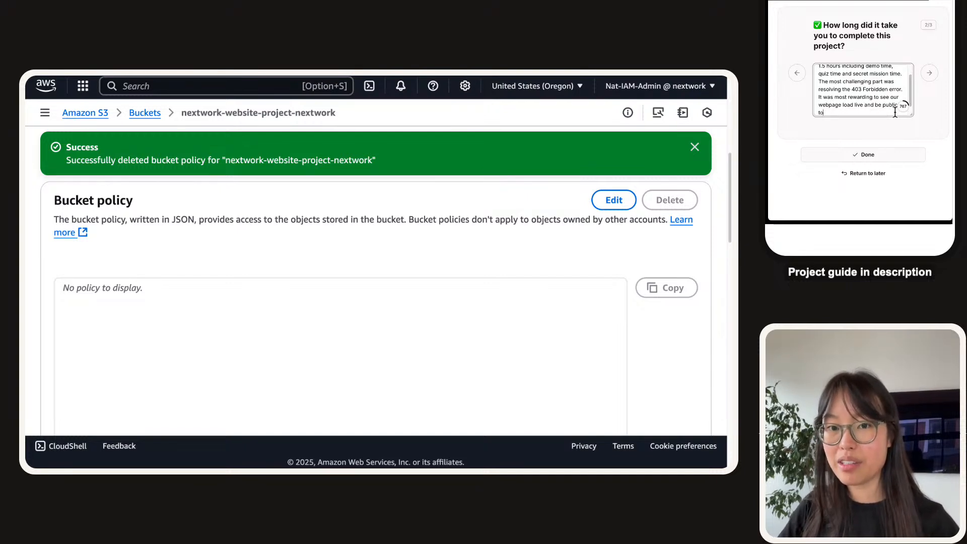
type("o the world!")
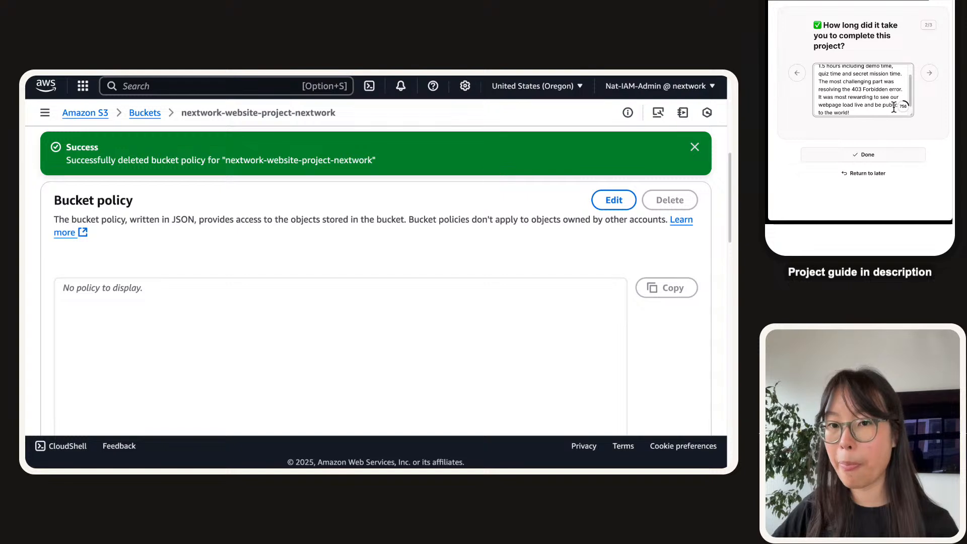
- Open the guide's feedback question and begin the answer with "We chose to do this project today because it's day ONE of the AWS Beginners Challenge!"
left_click(930, 73)
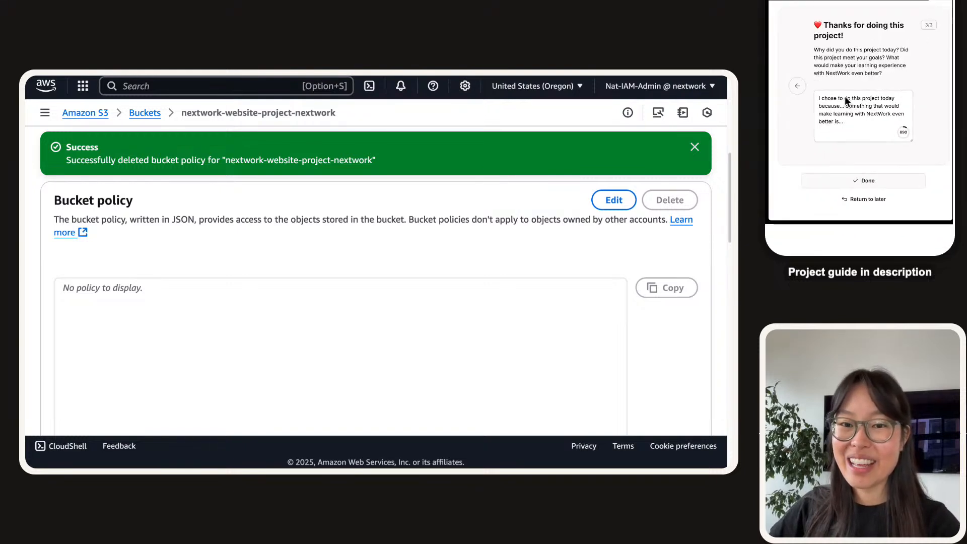
left_click(821, 100)
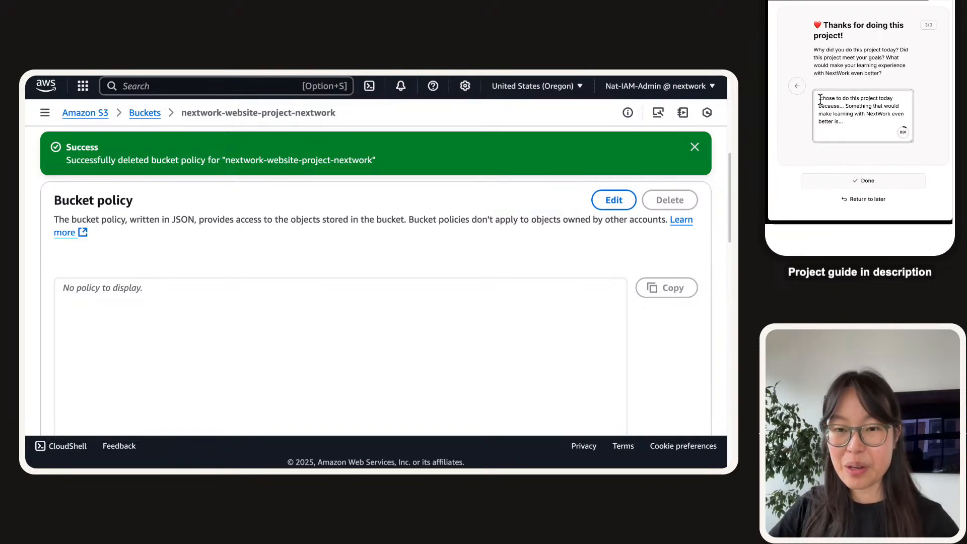
type("w")
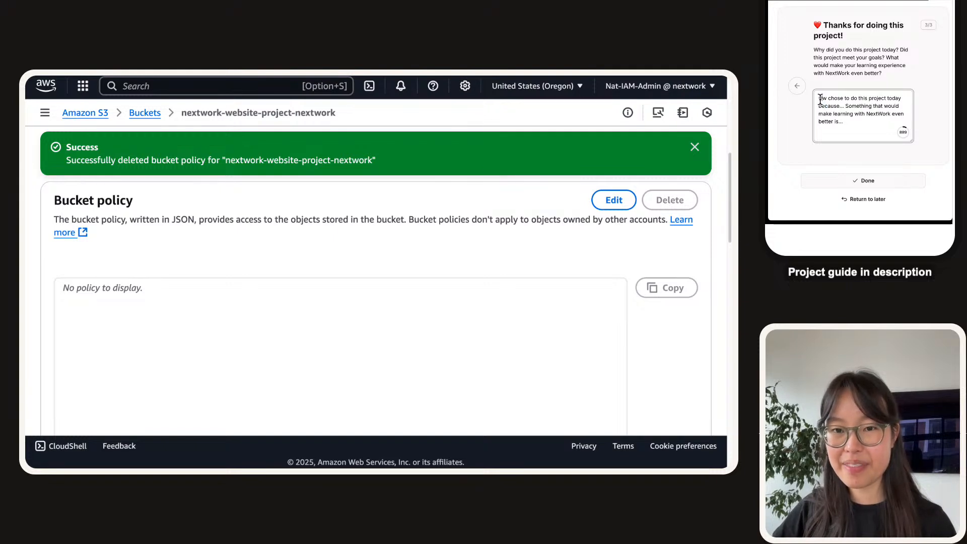
key("BackSpace")
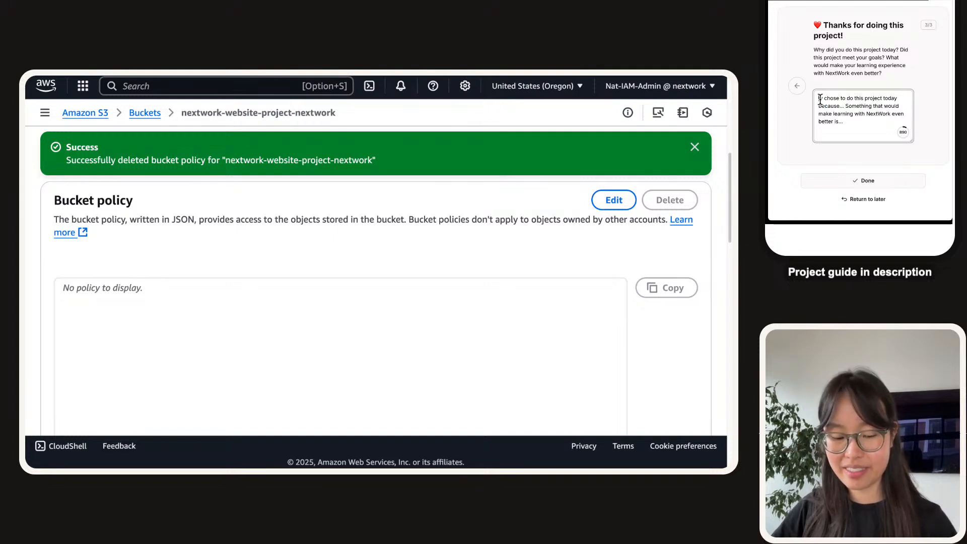
type("e it's day")
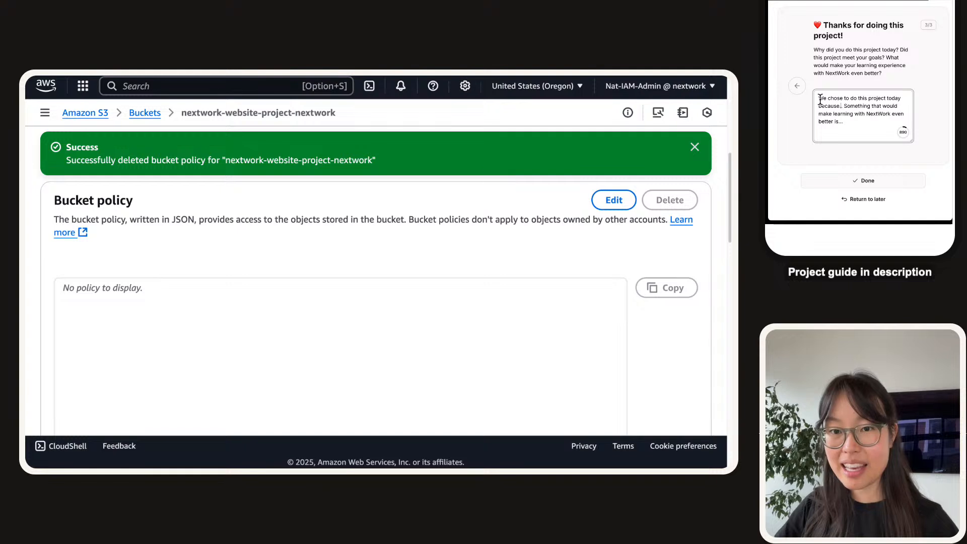
type(" ONE of the")
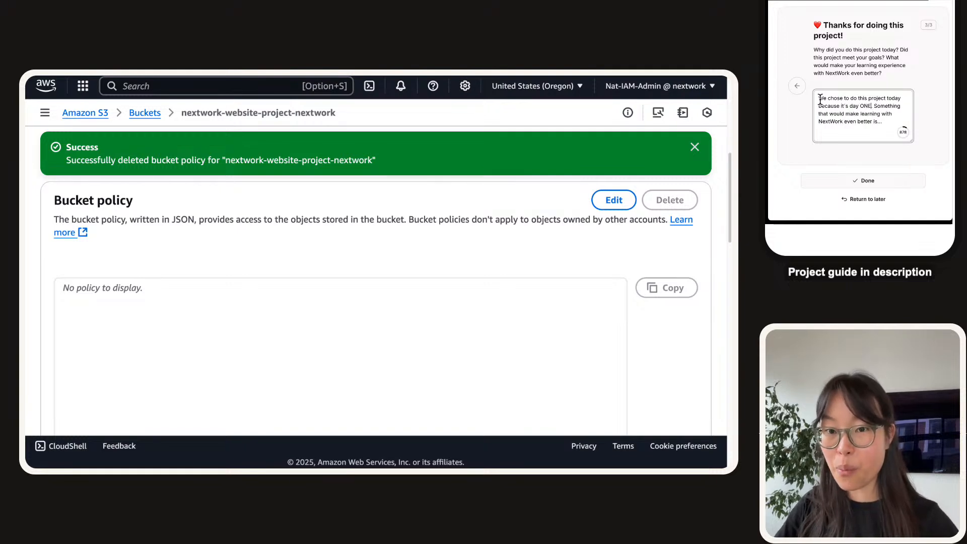
type("Beginners")
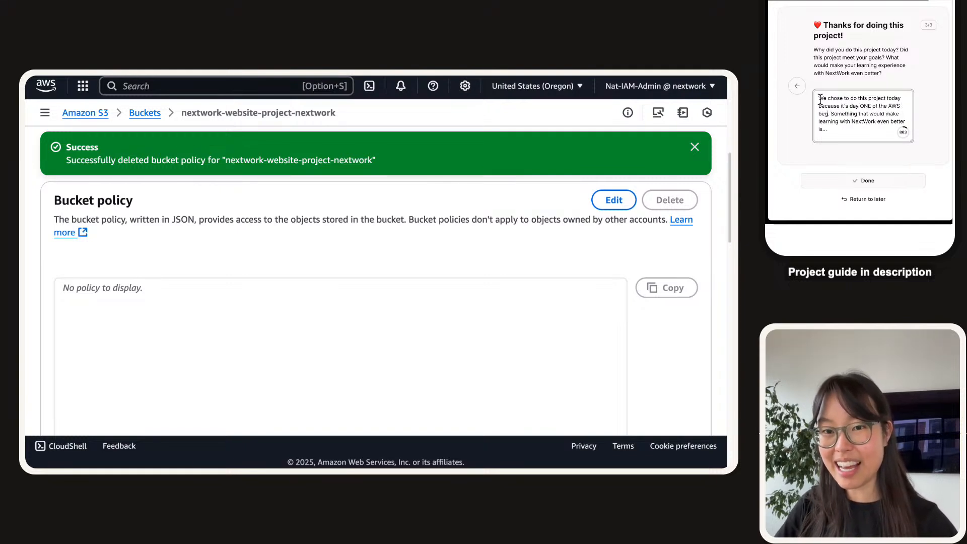
type(" CH")
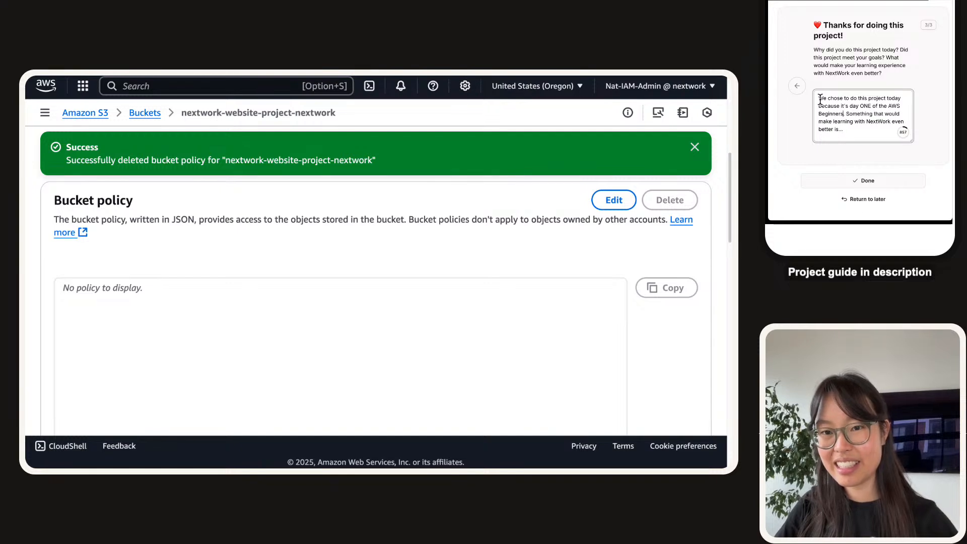
type("allenge! Let")
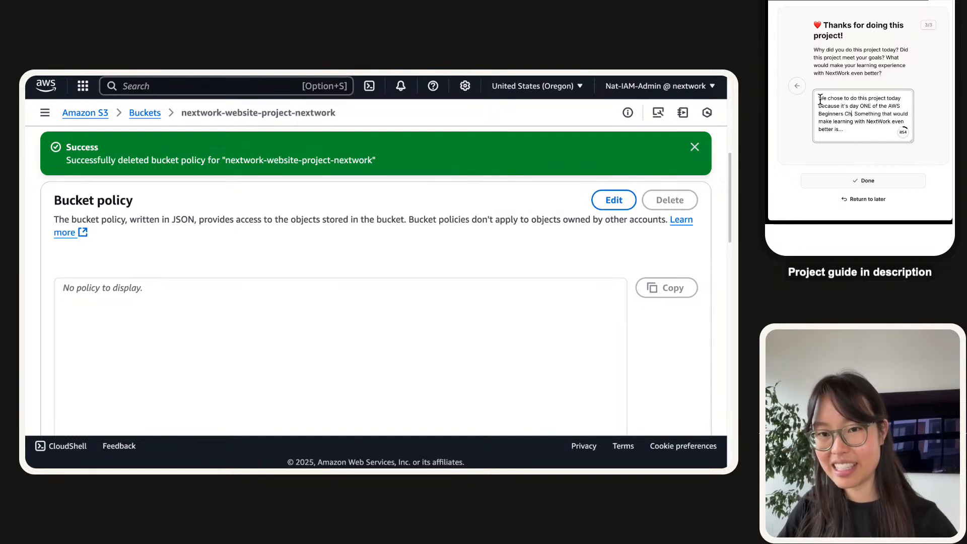
- Add "Let's get started with AWS :)" after the first sentence of the feedback answer
type("'s get sta")
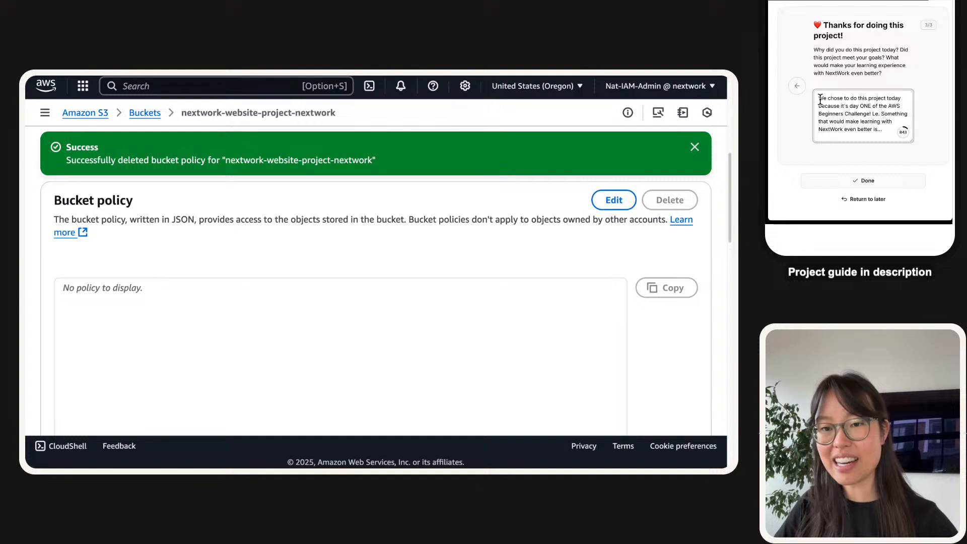
type("rted with AQ")
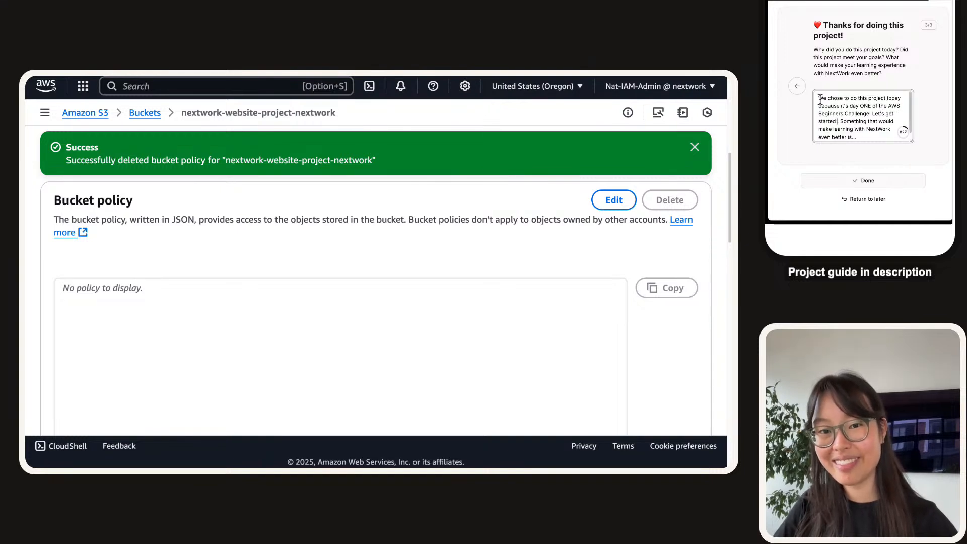
key("BackSpace")
key("BackSpace")
type("WS :)")
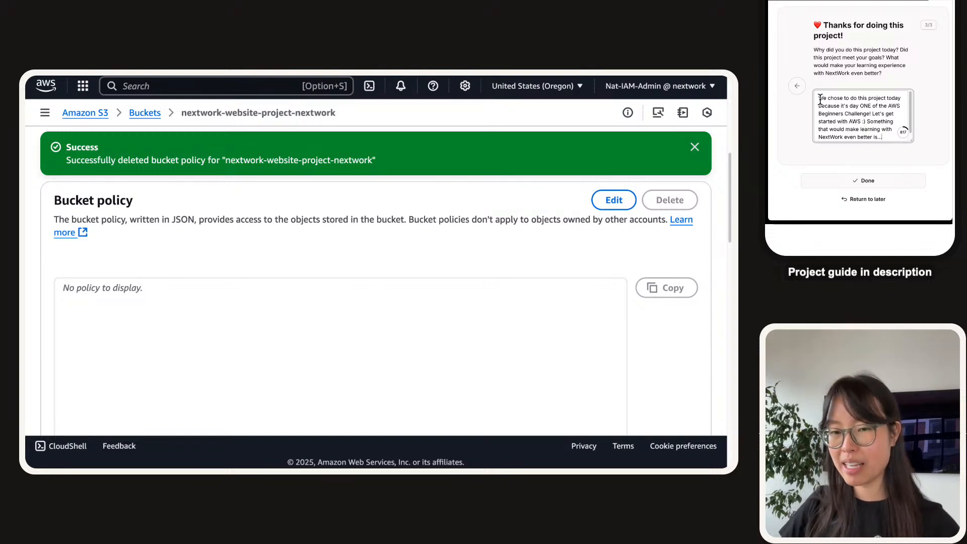
- Continue the feedback answer's improvement sentence with "more secret missions... it'd be fun to try more additional"
type("more ")
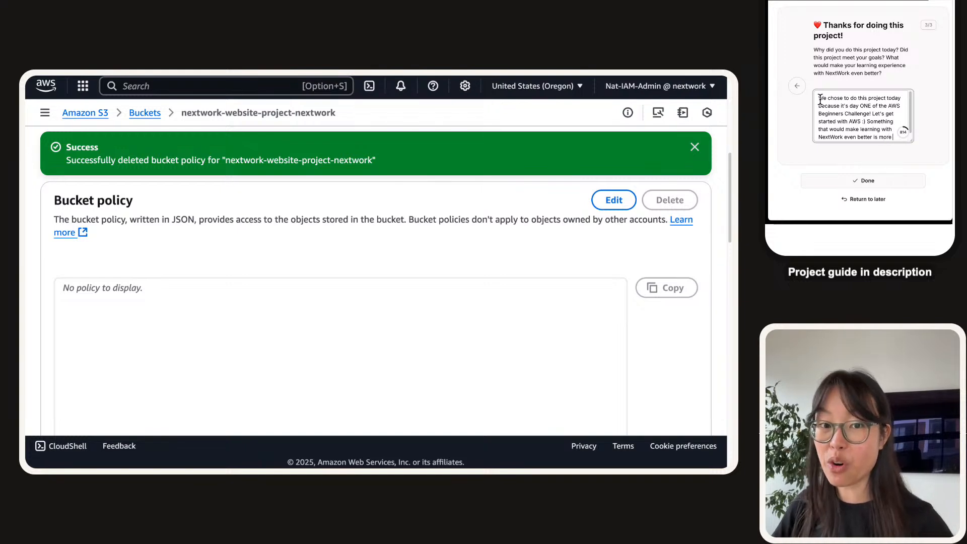
type("secret missions")
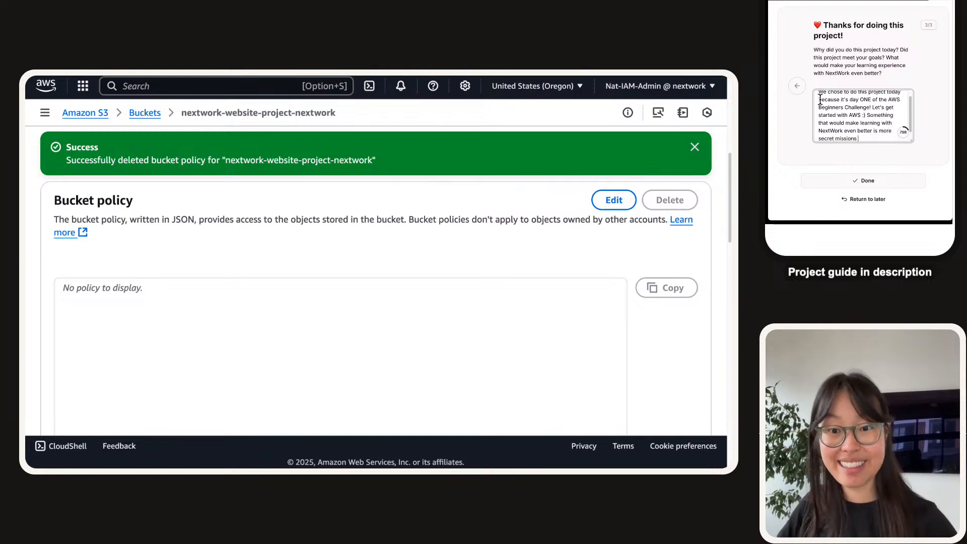
type("...")
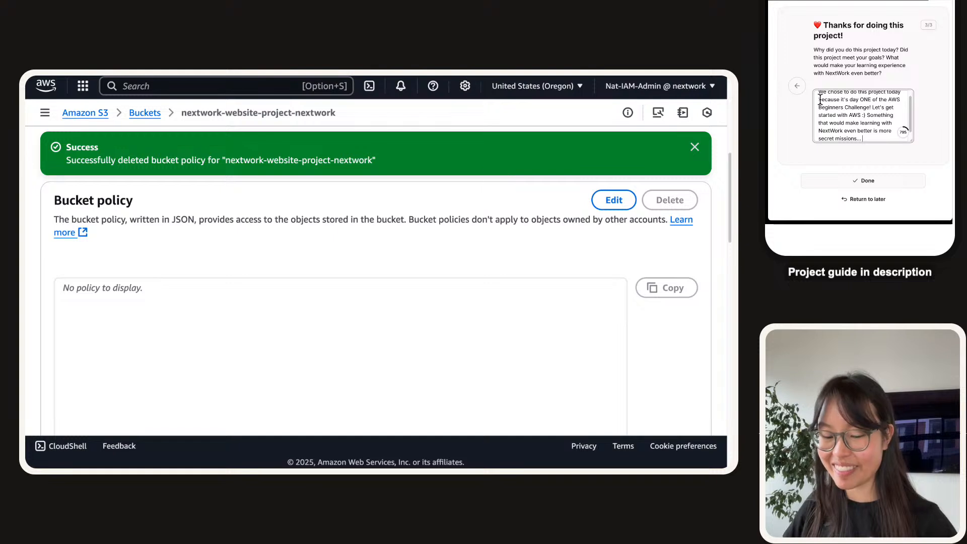
type(" it'd be fun to try")
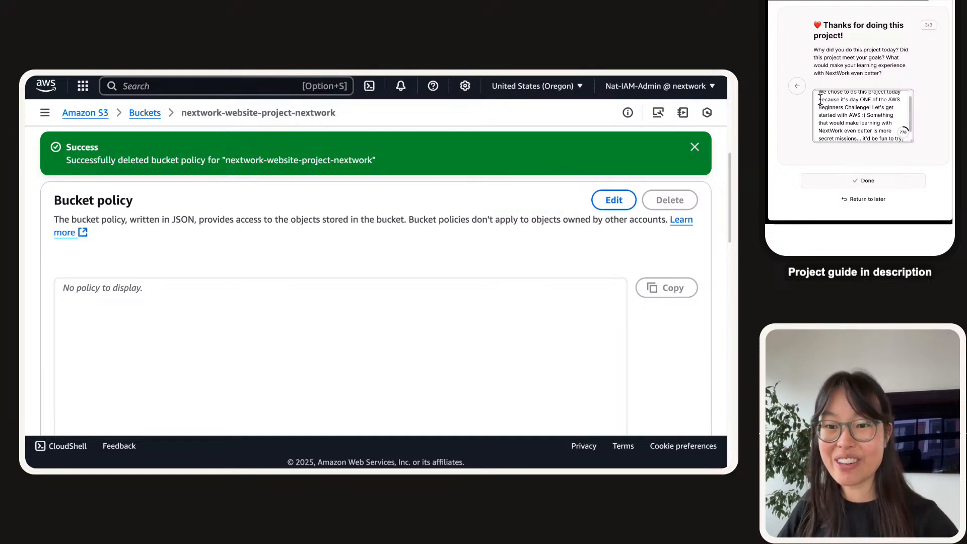
type(" more adiditon")
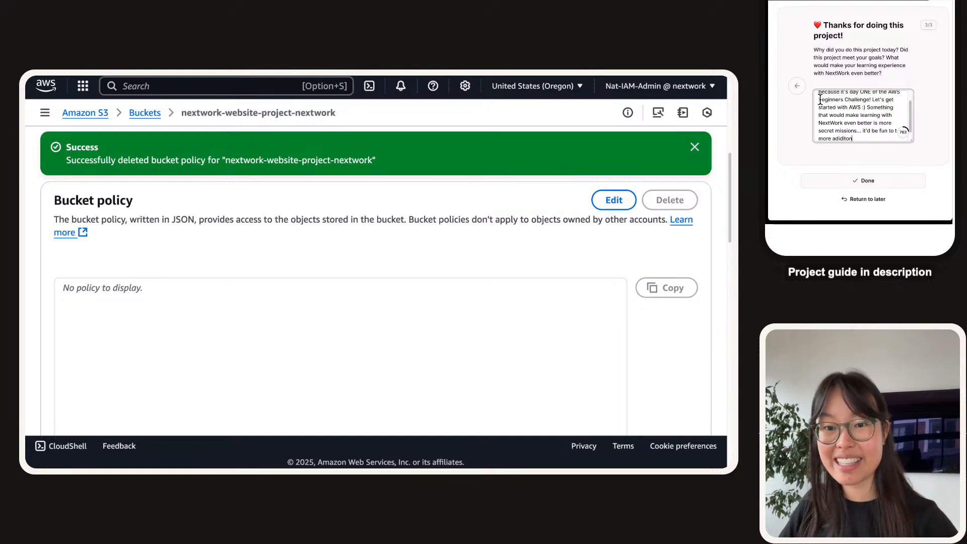
key("BackSpace")
key("BackSpace")
key("BackSpace")
key("BackSpace")
key("BackSpace")
type("itional ")
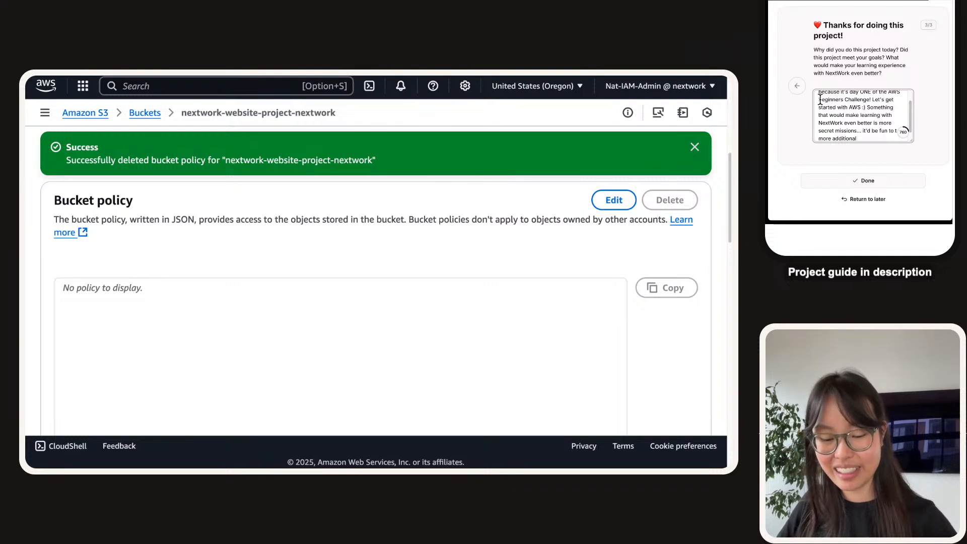
- Finish the improvement sentence with "things to make project even more unique." and mark the guide's closing questions as done
type("things to make projec")
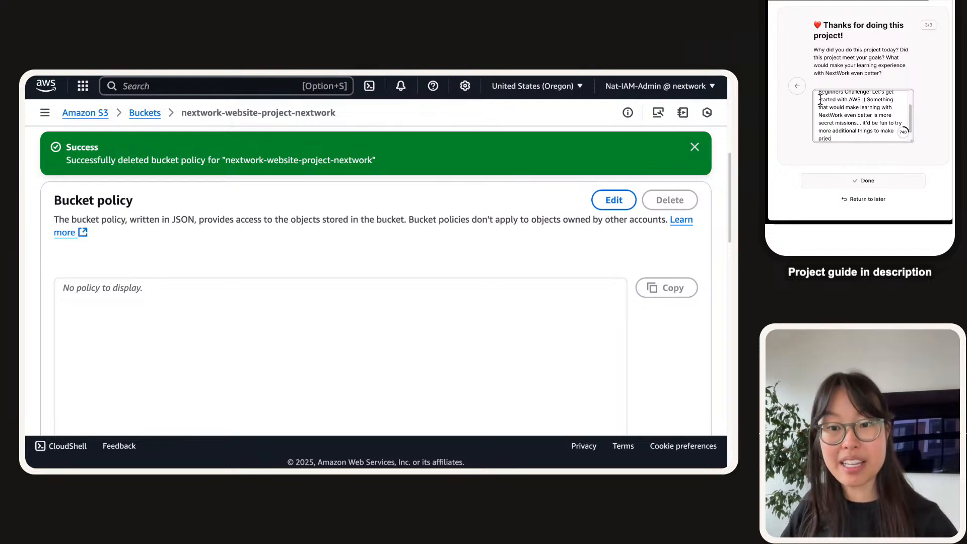
key("BackSpace")
key("BackSpace")
key("BackSpace")
type("oject even more u")
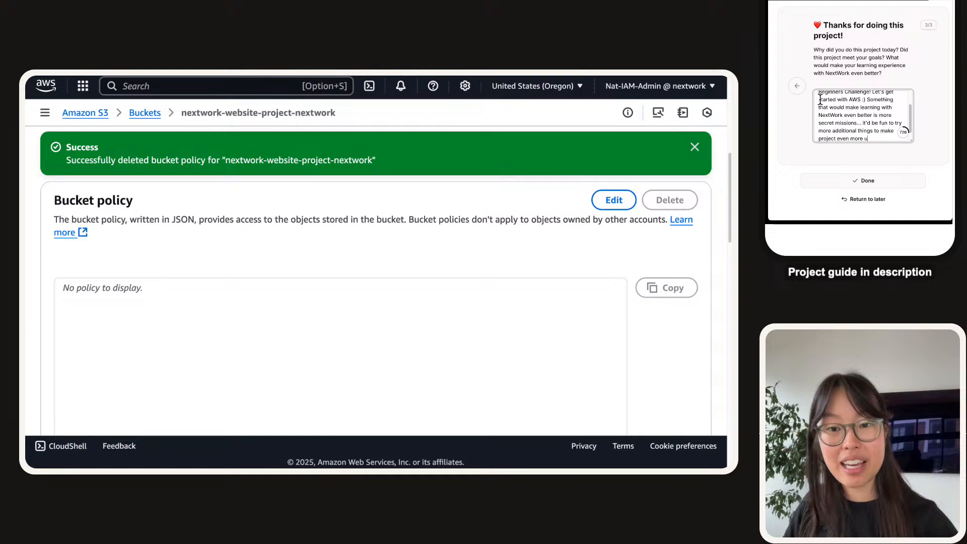
type("nique.")
scroll(790, 97, "down", 1)
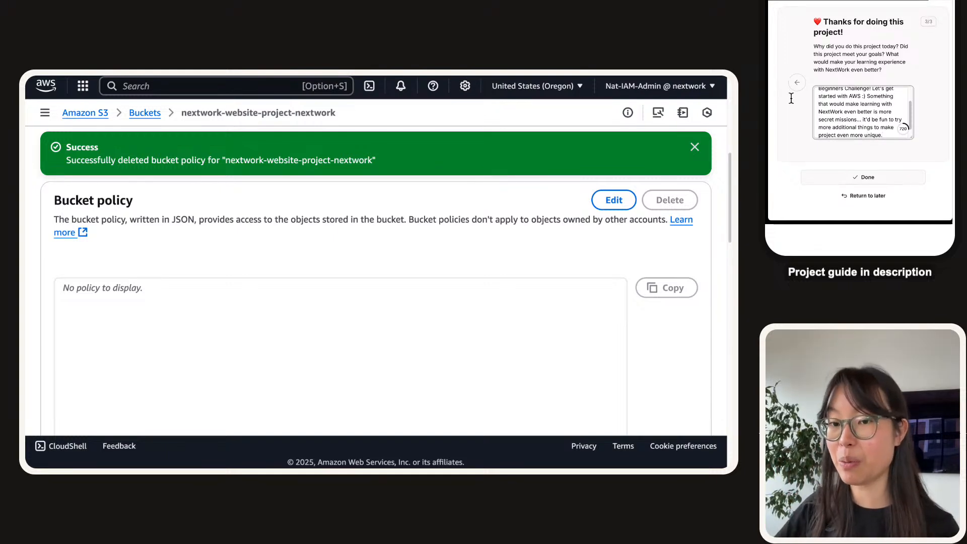
left_click(851, 145)
- Review the guide's resource deletion section and open its help for people who are stuck, down to the object deletion instructions
scroll(861, 65, "down", 2)
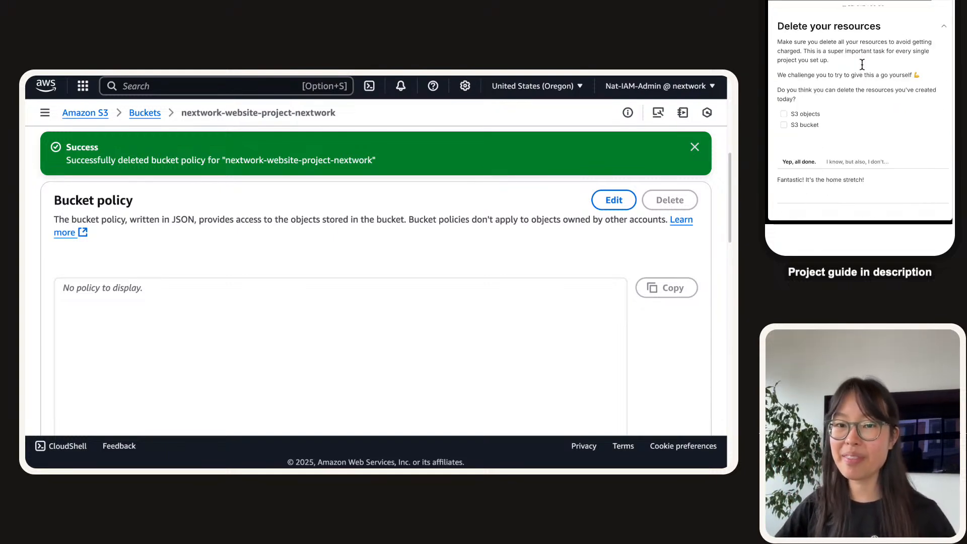
scroll(862, 64, "up", 1)
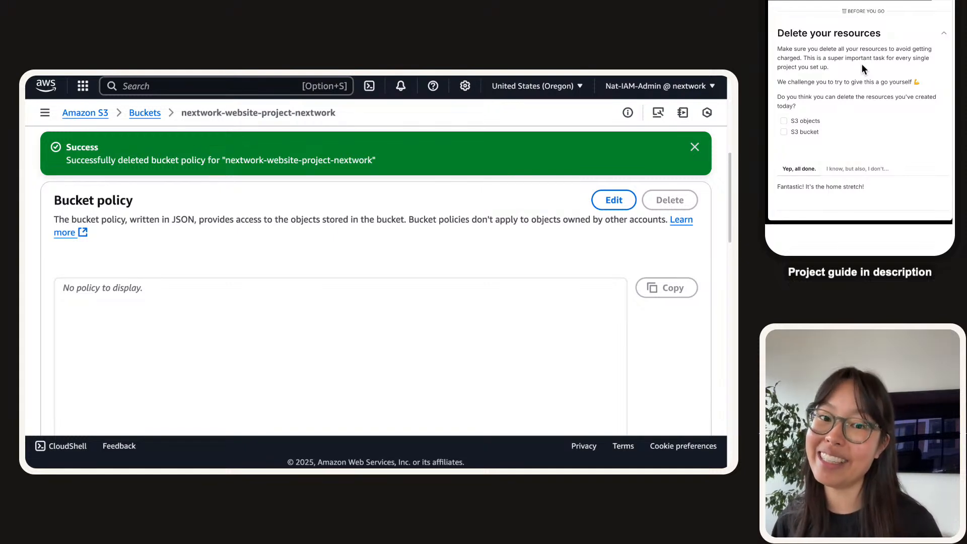
scroll(862, 64, "down", 1)
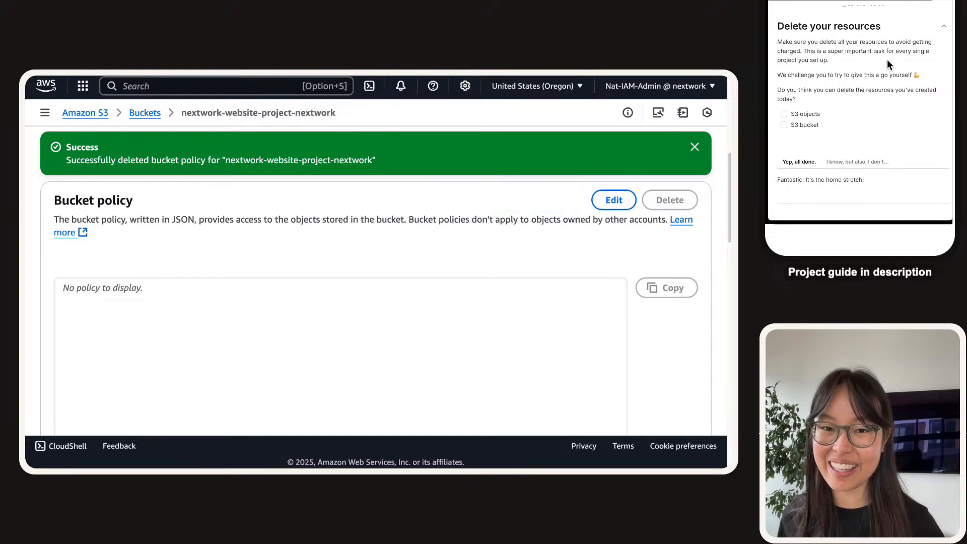
scroll(899, 78, "down", 1)
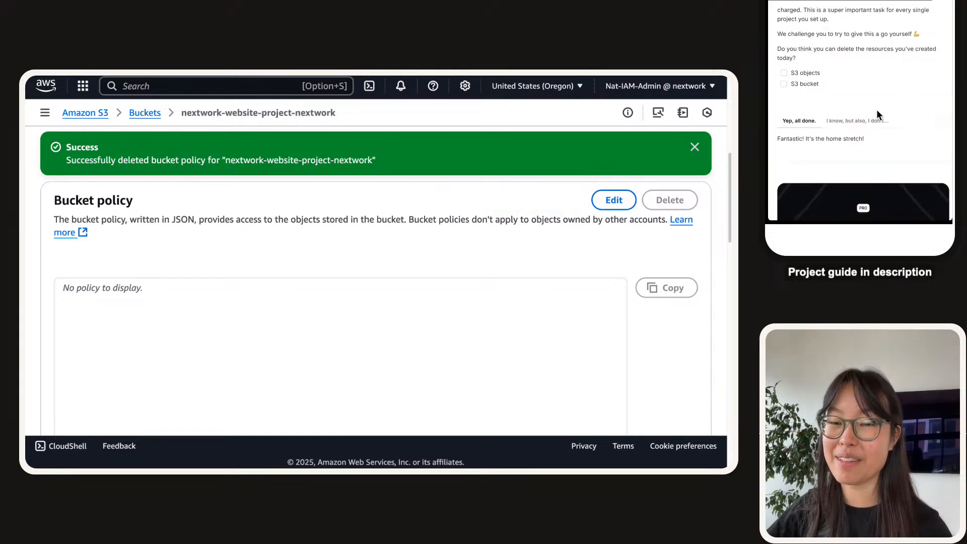
left_click(858, 121)
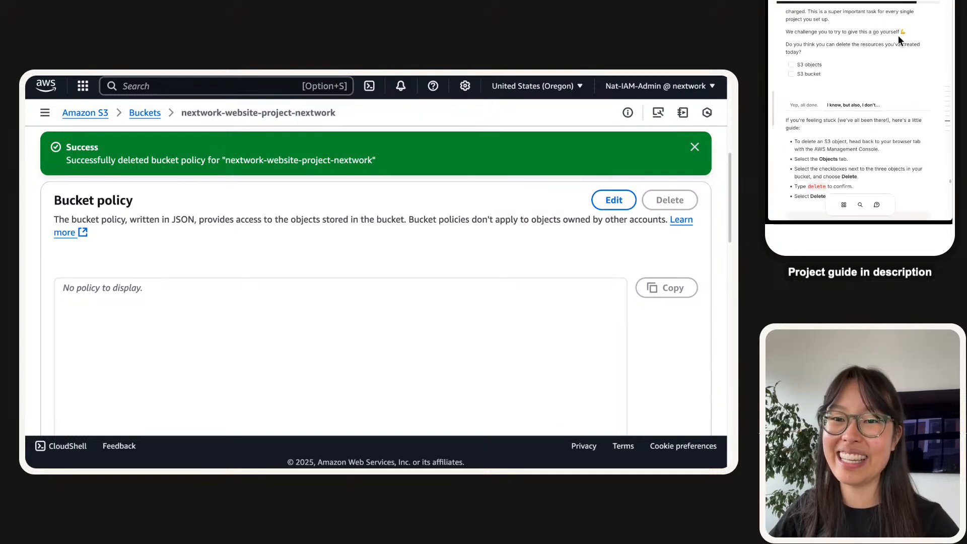
scroll(887, 73, "down", 3)
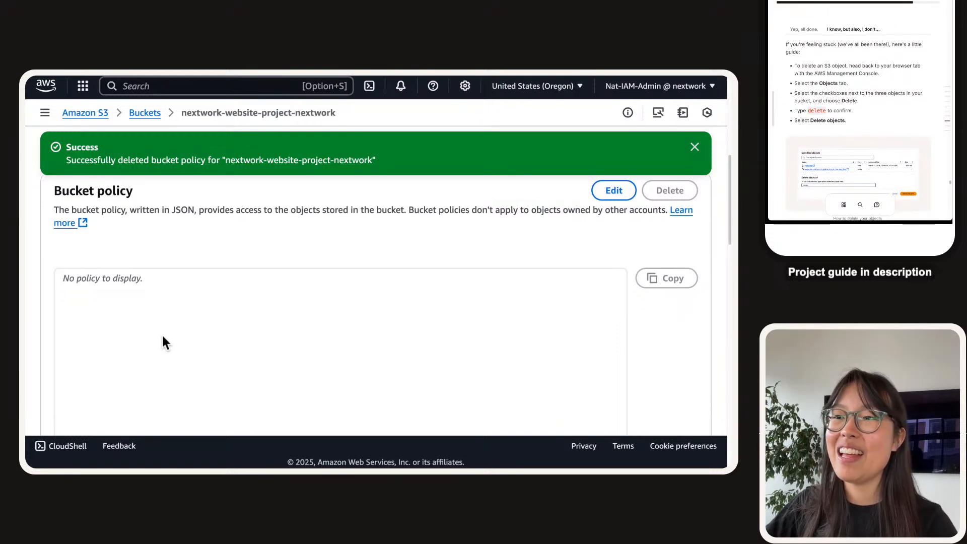
- Delete index.html and the "NextWork - Everyone should be in a job they love_files/" folder from the nextwork-website-project-nextwork bucket, confirming with "delete"
scroll(162, 333, "up", 7)
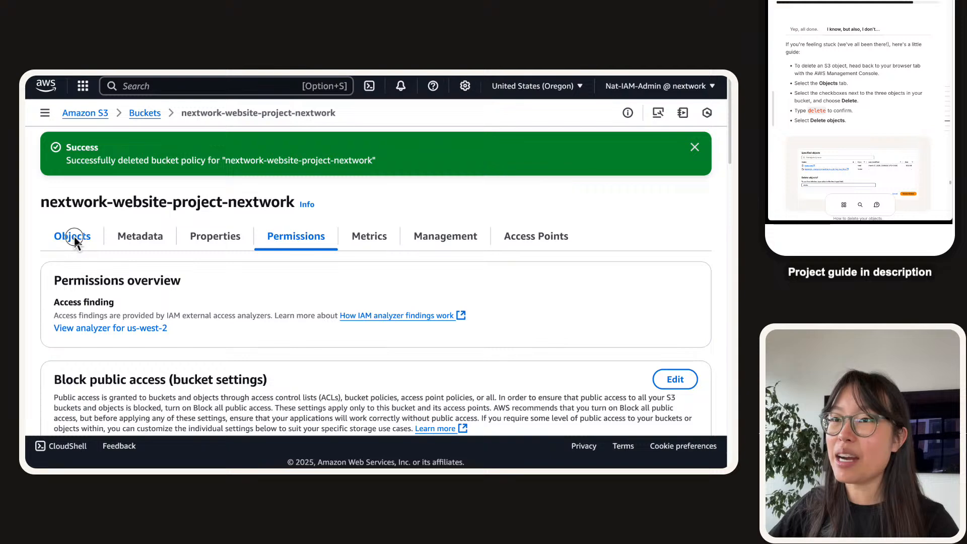
left_click(74, 237)
scroll(74, 353, "down", 2)
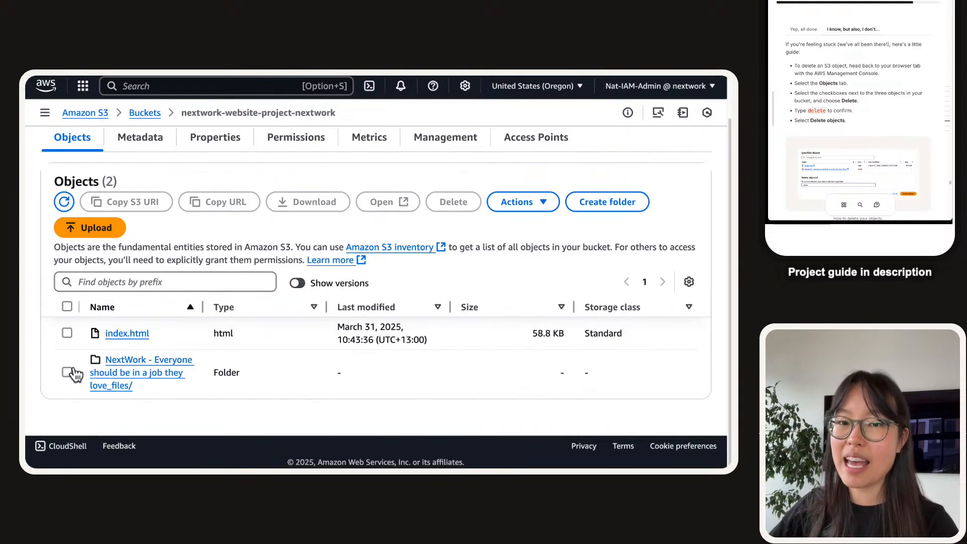
left_click(66, 307)
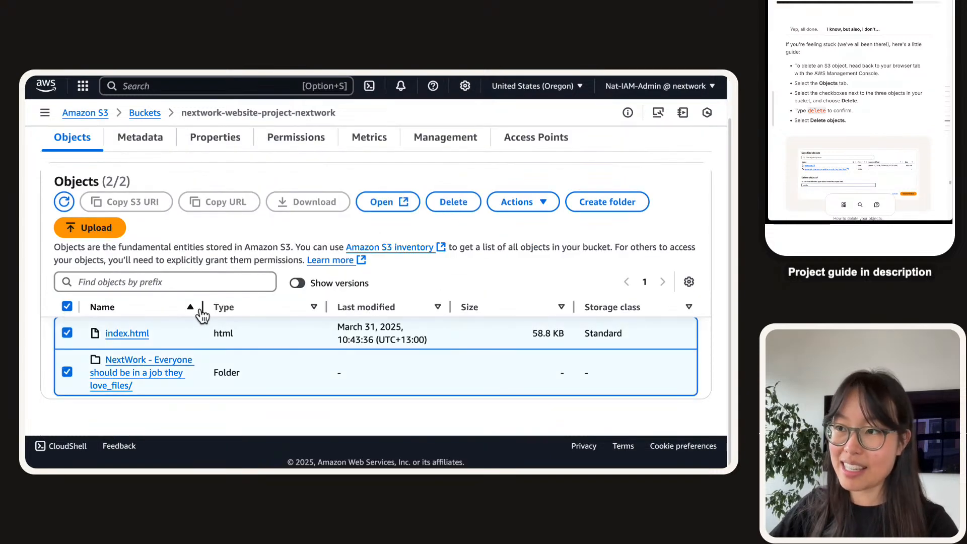
left_click_drag(202, 315, 380, 319)
scroll(444, 262, "up", 2)
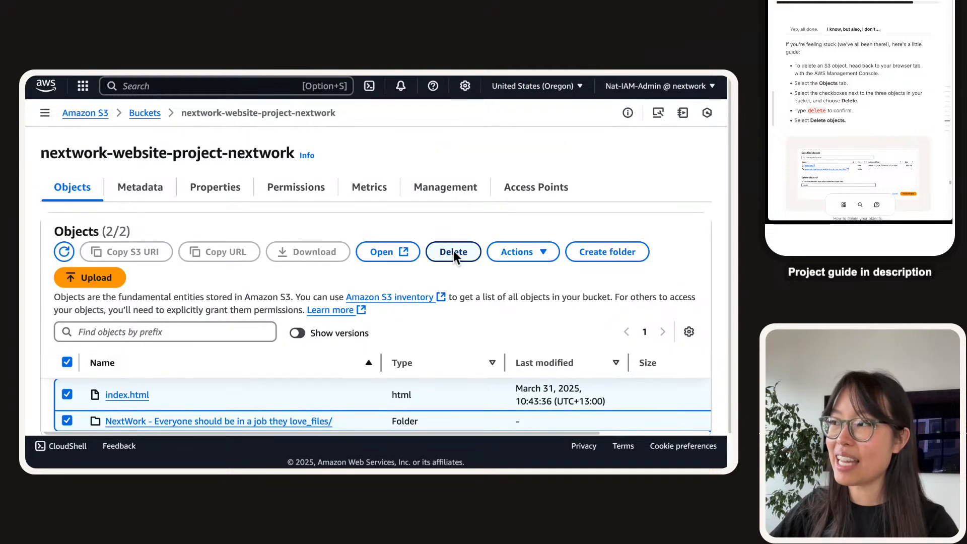
left_click(454, 252)
scroll(156, 274, "down", 3)
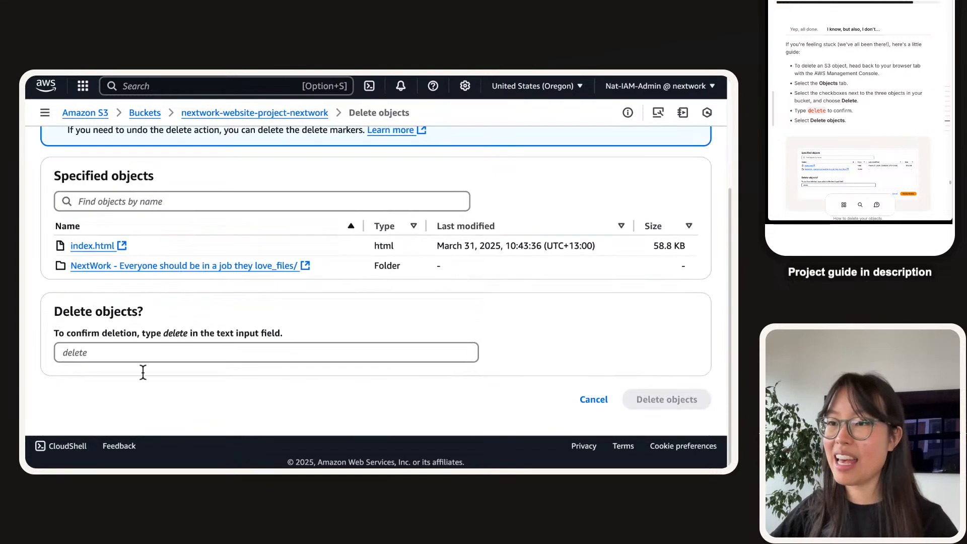
left_click(134, 353)
type("delete")
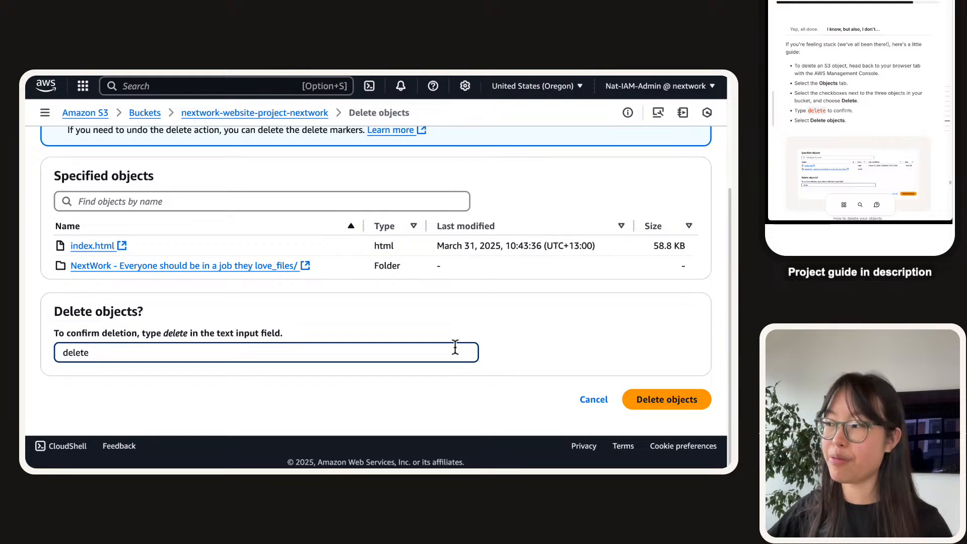
left_click(693, 402)
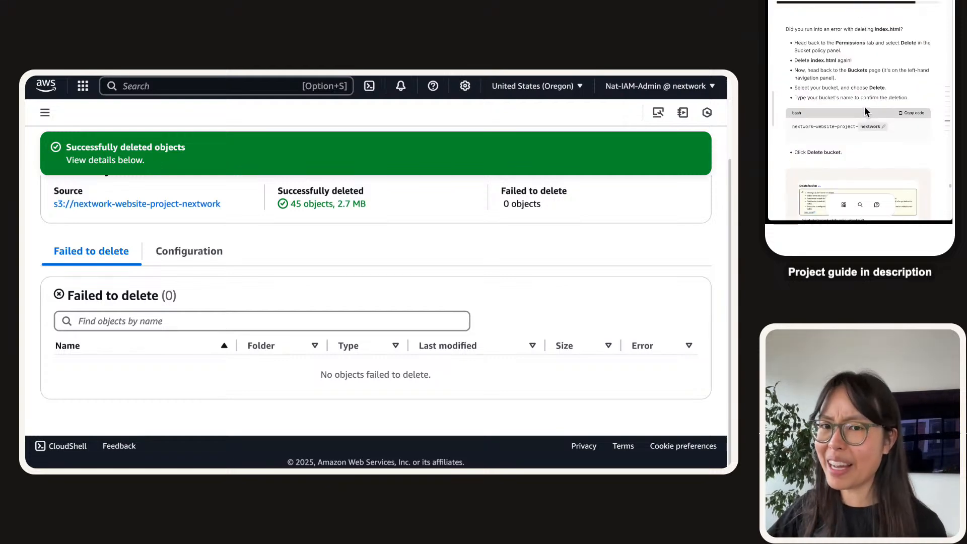
scroll(548, 256, "up", 2)
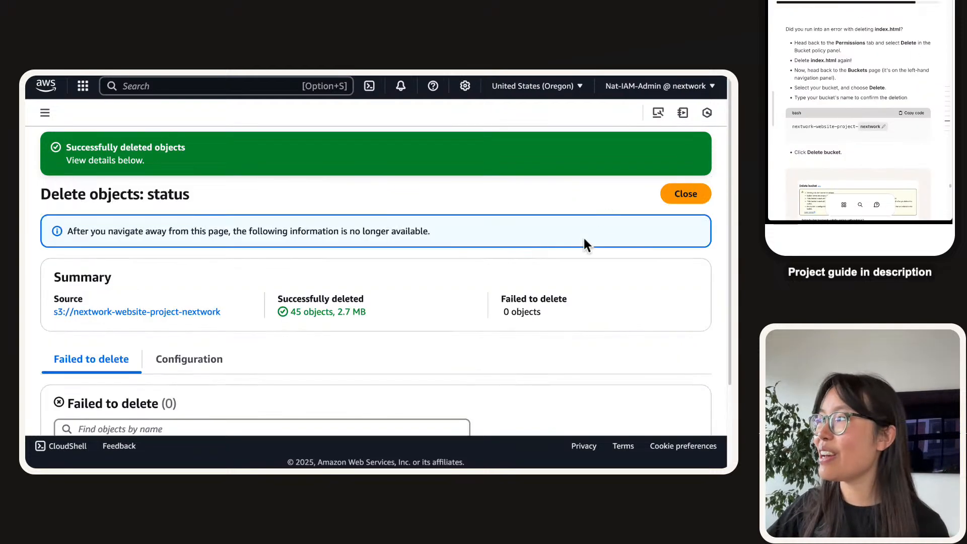
- Return to the bucket list, filter it for nextwork-website-project-nextwork, and start deleting that bucket
left_click(689, 194)
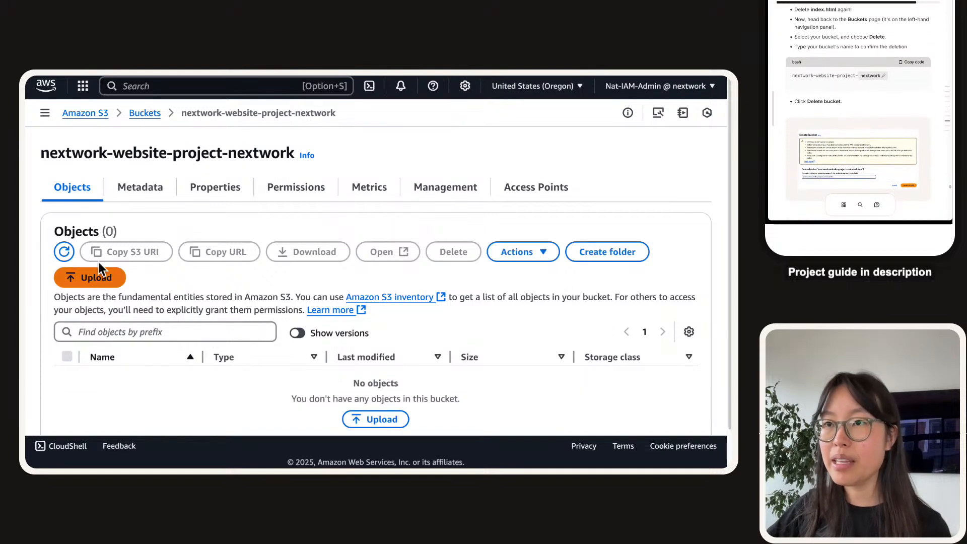
left_click(147, 109)
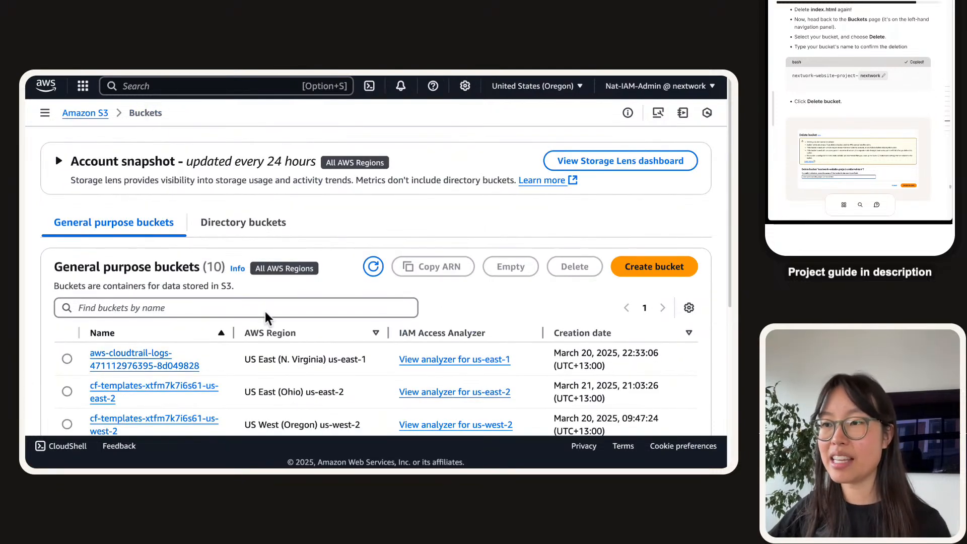
left_click(234, 307)
type("nextwork-website-project-nextwork")
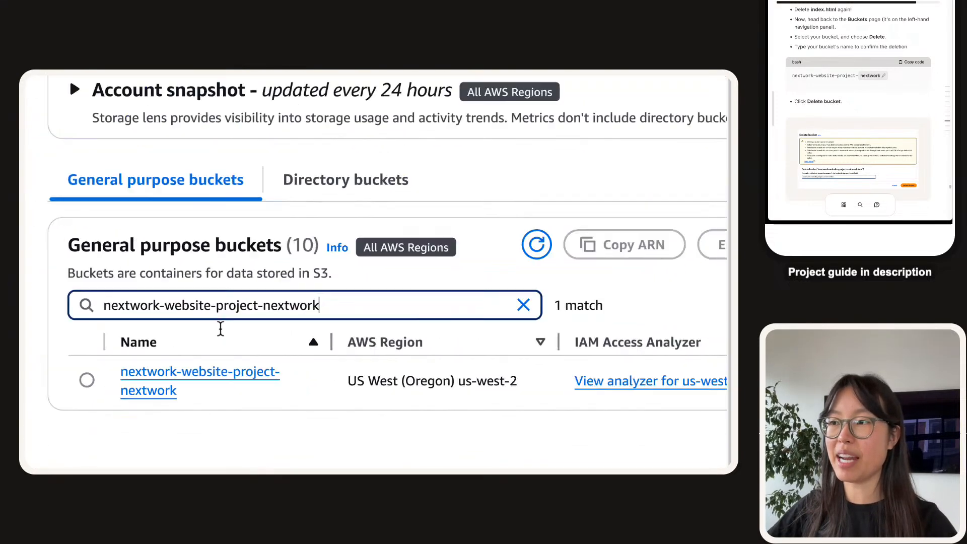
left_click_drag(331, 342, 270, 333)
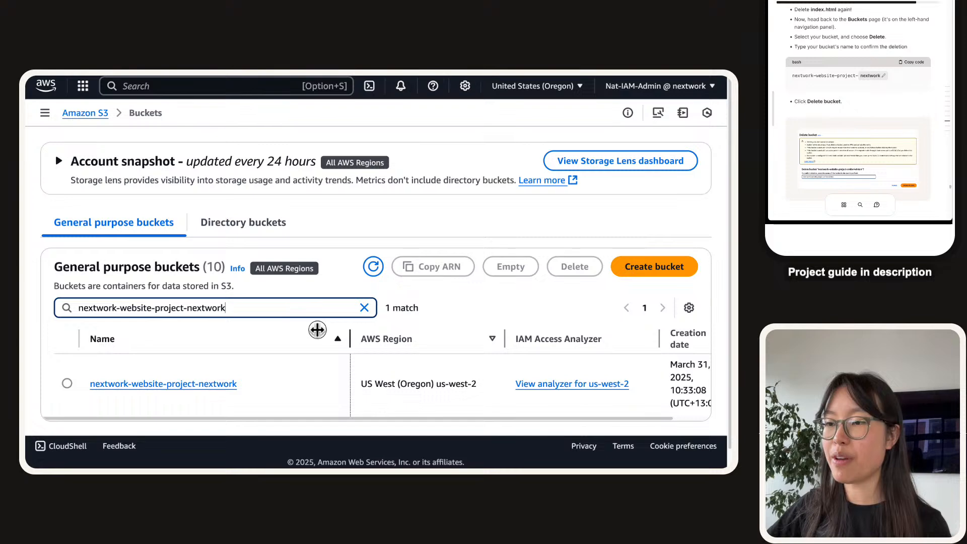
left_click(67, 359)
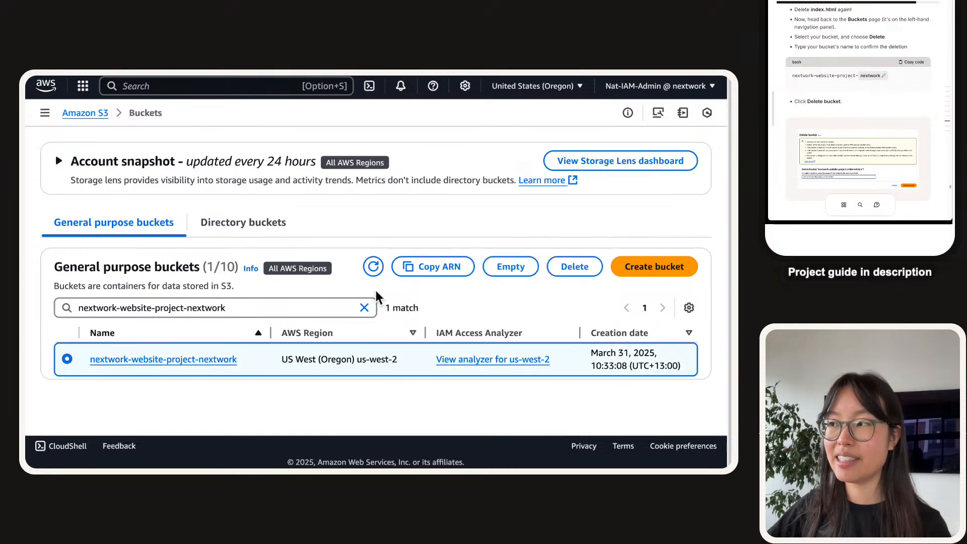
left_click(558, 267)
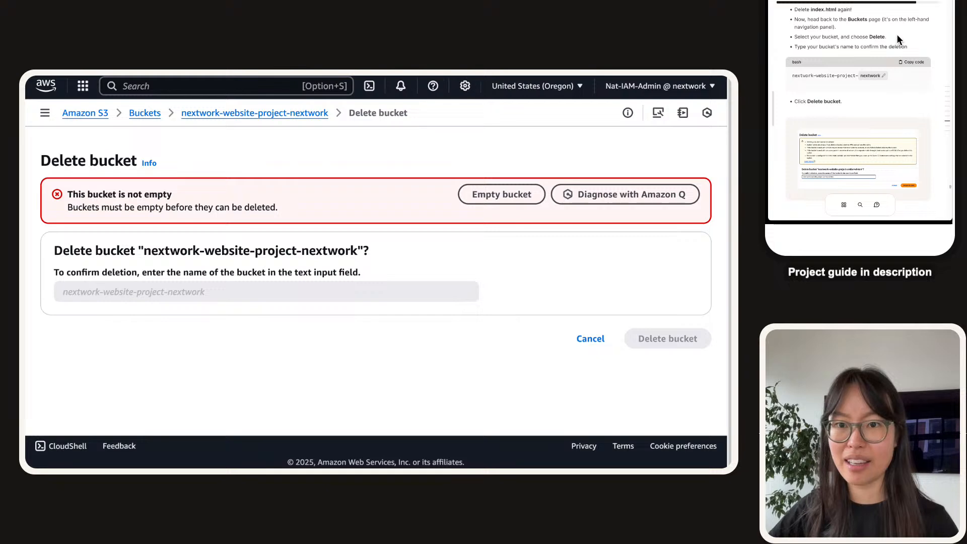
- Empty the nextwork-website-project-nextwork bucket, confirming with "permanently delete", and exit to the bucket list
left_click(512, 192)
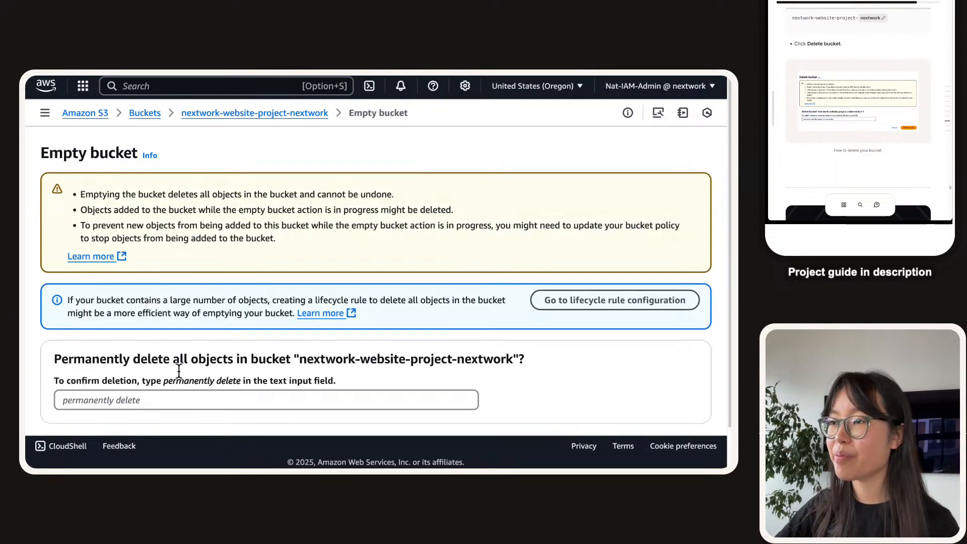
double_click(196, 382)
key("alt+shift+Right")
key("super+c")
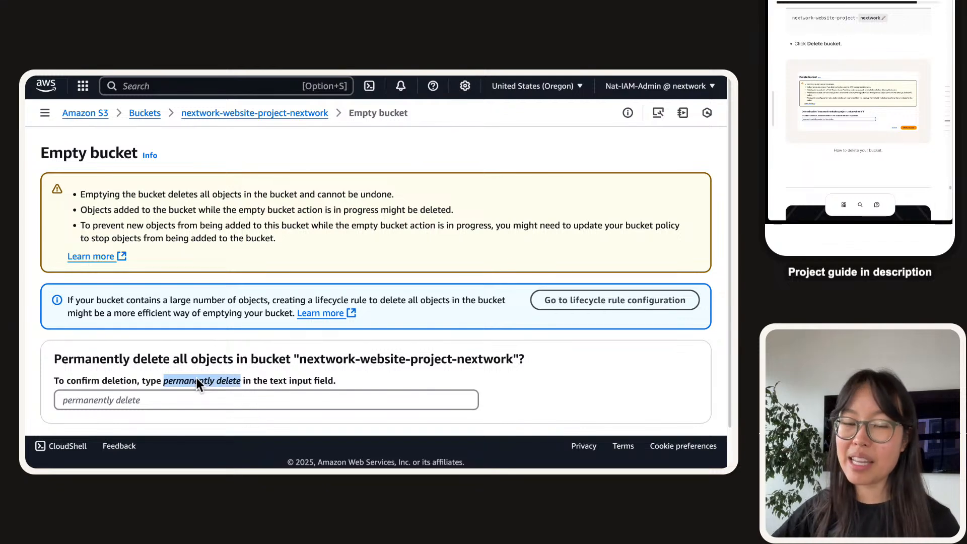
scroll(196, 378, "down", 1)
left_click(169, 371)
key("super+v")
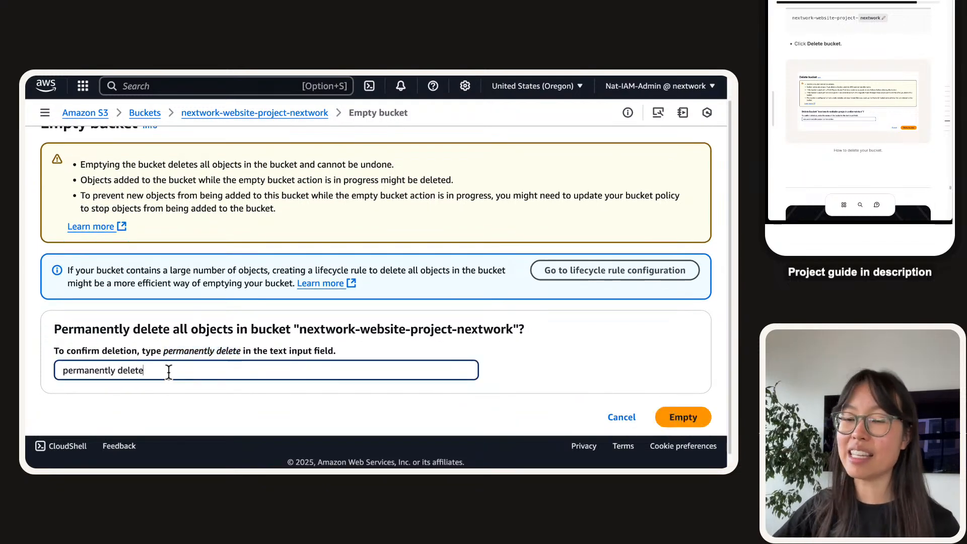
left_click(680, 414)
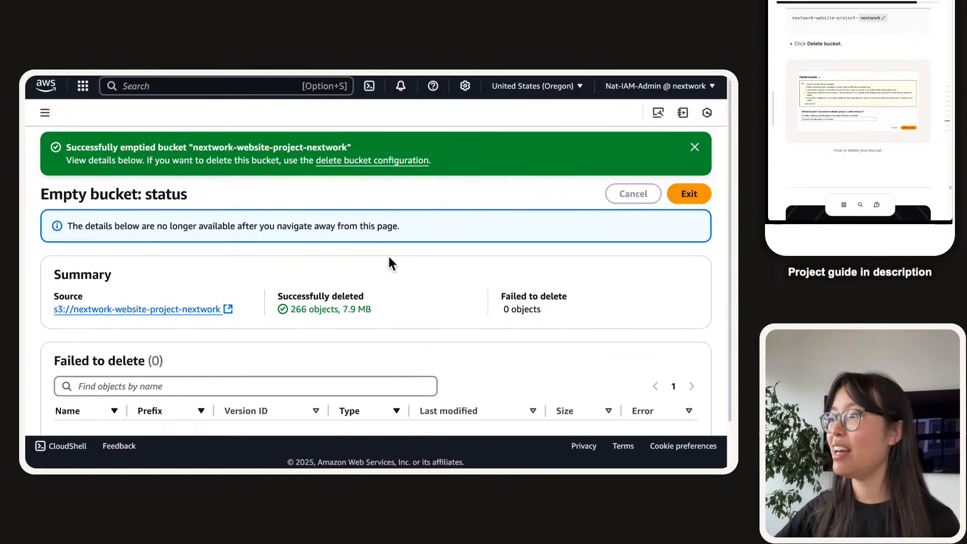
left_click(688, 194)
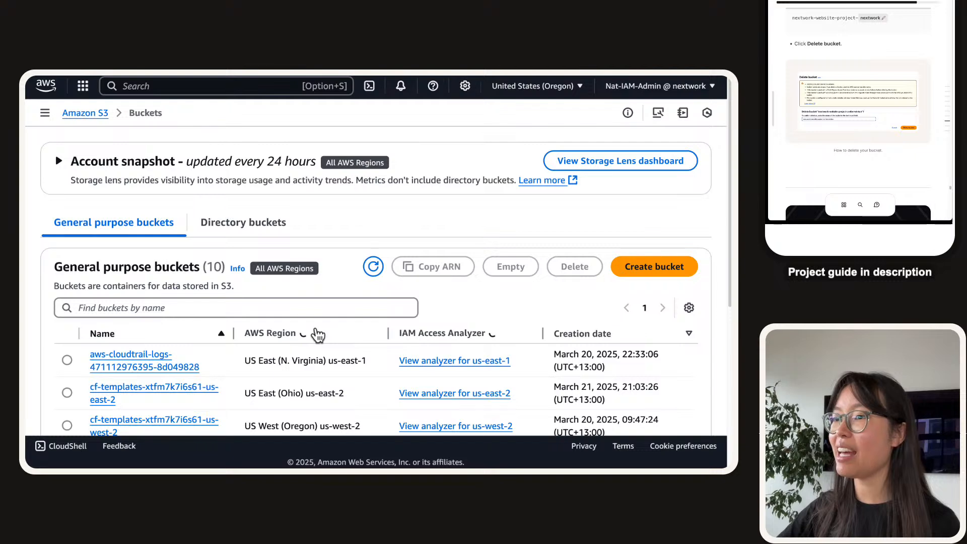
scroll(194, 345, "down", 3)
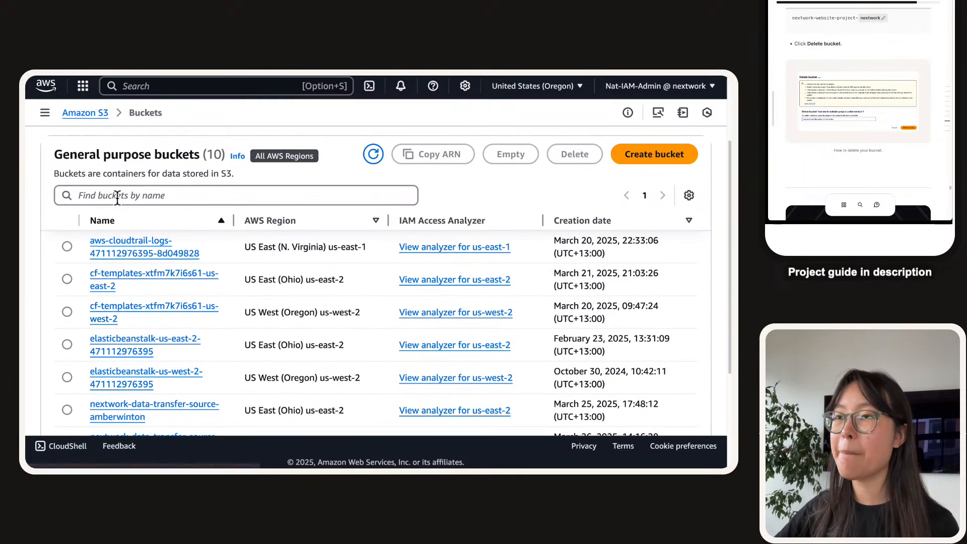
left_click(117, 196)
key("super+v")
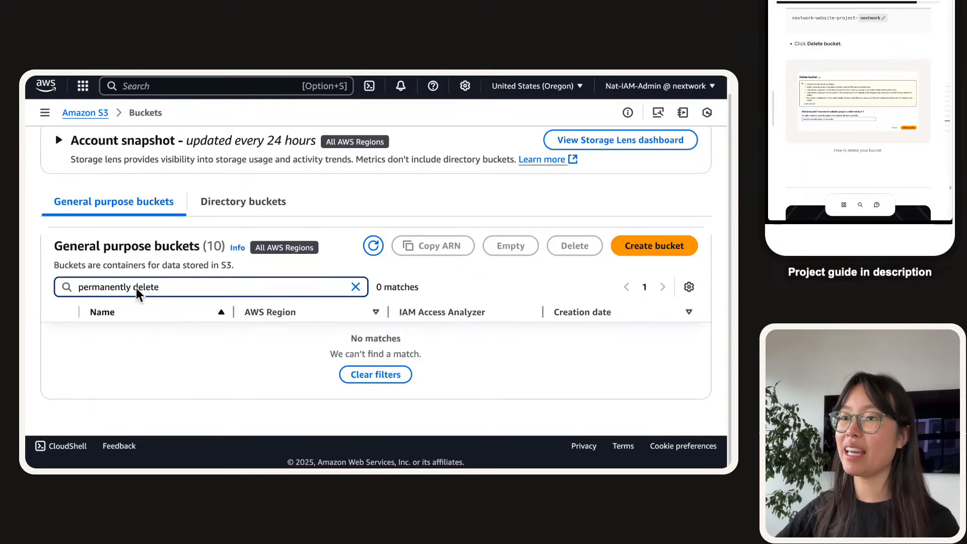
key("super+a")
key("BackSpace")
type("ne")
key("BackSpace")
key("BackSpace")
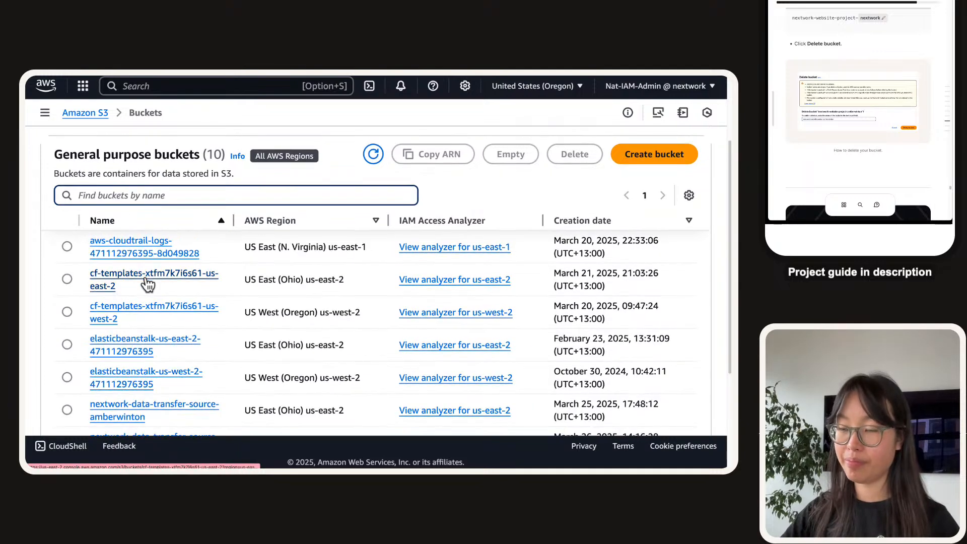
- Filter the buckets by "-nextwork" and delete nextwork-website-project-nextwork, confirming with its full name
type("-nextwork")
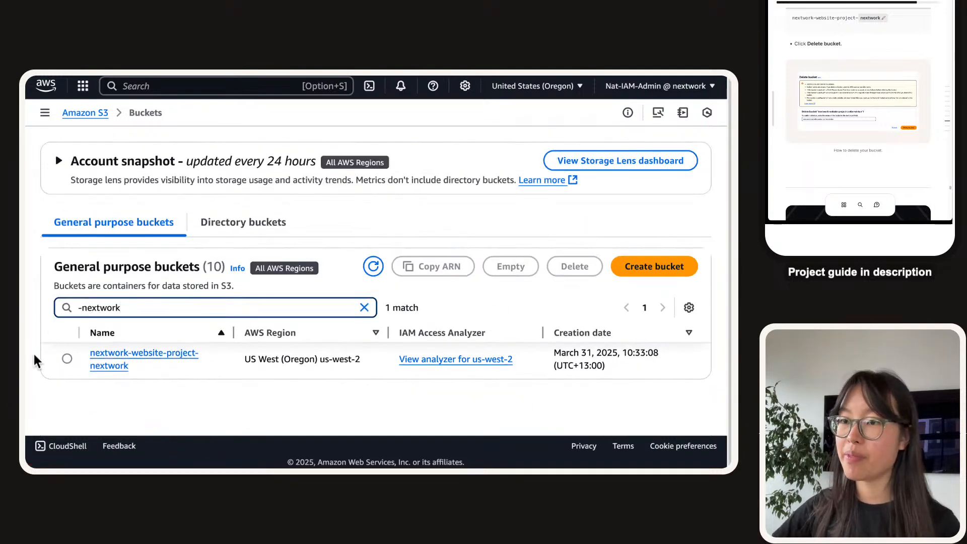
left_click(73, 357)
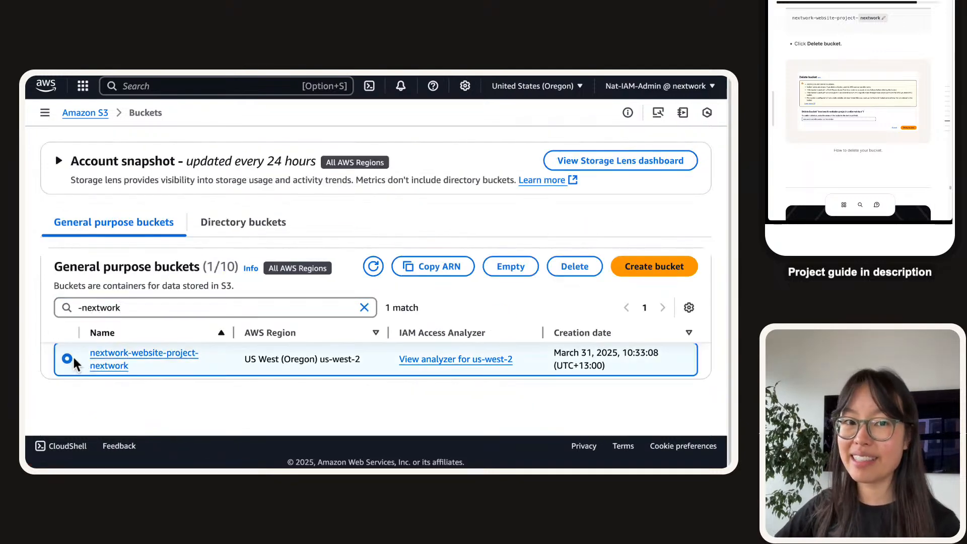
left_click(565, 270)
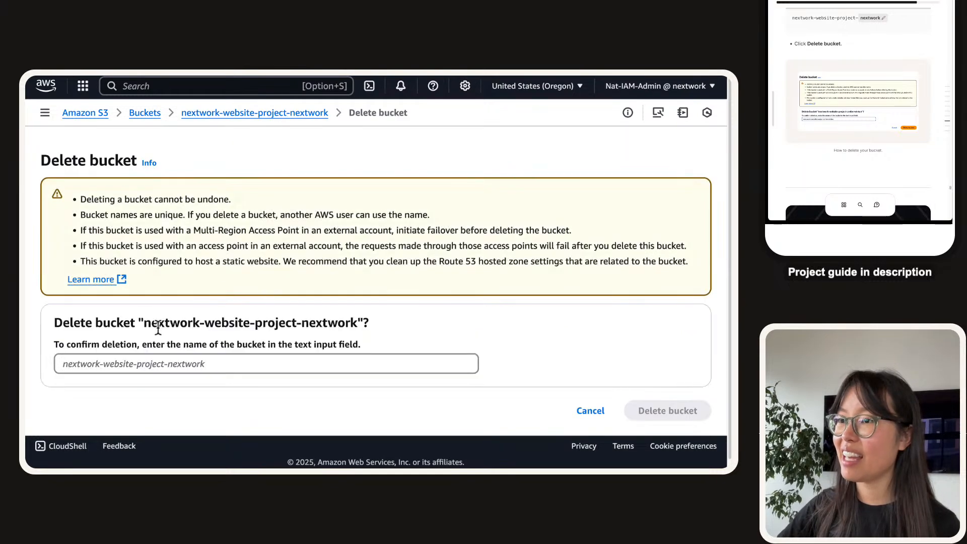
left_click_drag(145, 327, 353, 327)
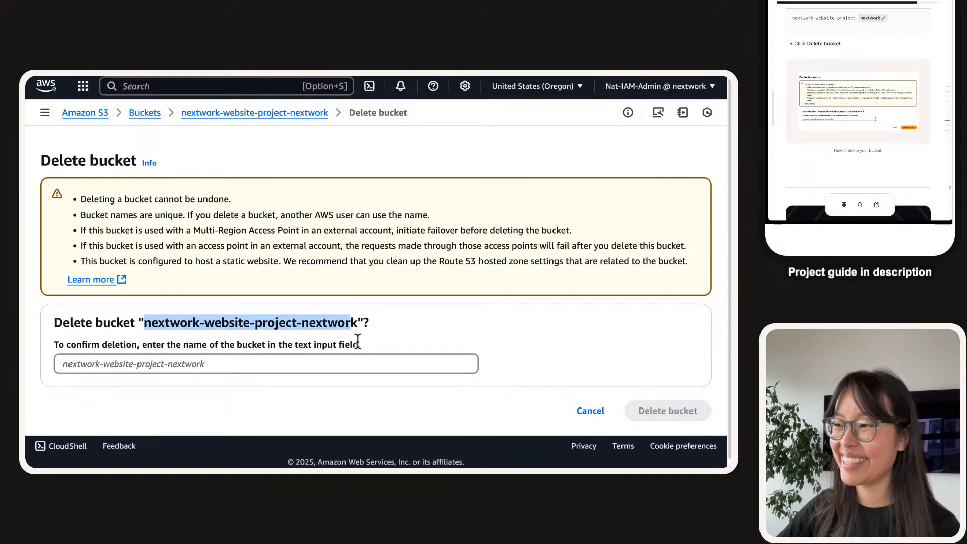
key("super+c")
left_click(273, 363)
key("super+v")
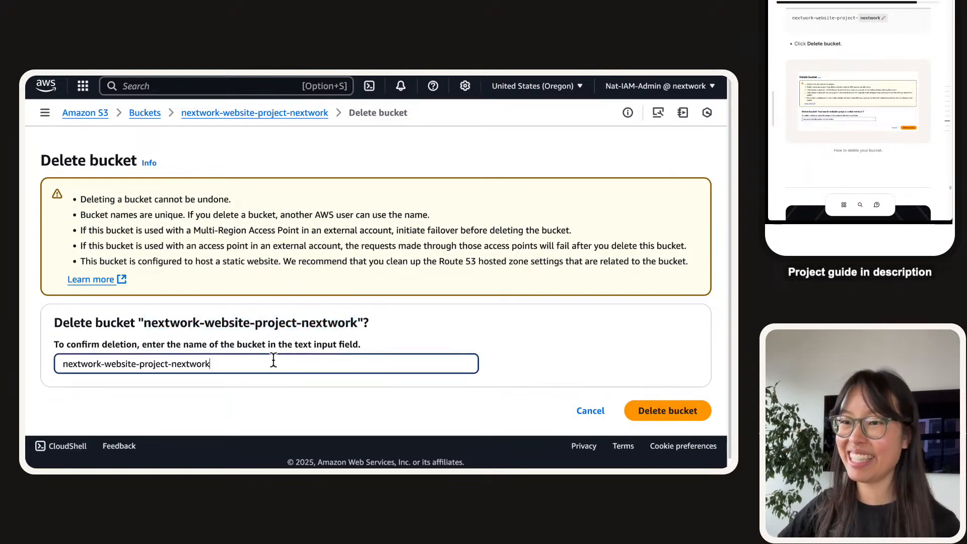
left_click(675, 410)
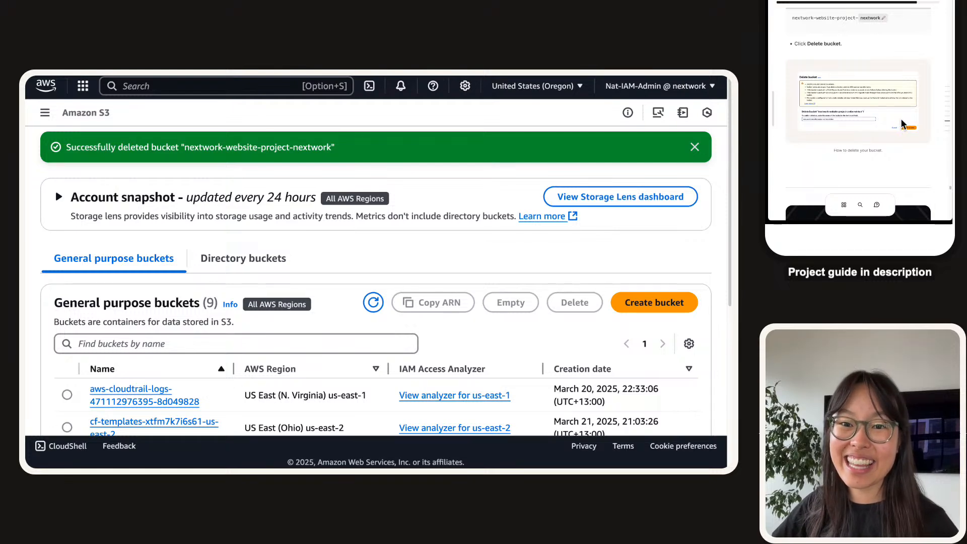
- Switch to the NextWork project guide and look at the AWS S3 Website Hosting Quiz and the Share Your Project section
scroll(880, 127, "up", 10)
left_click(792, 67)
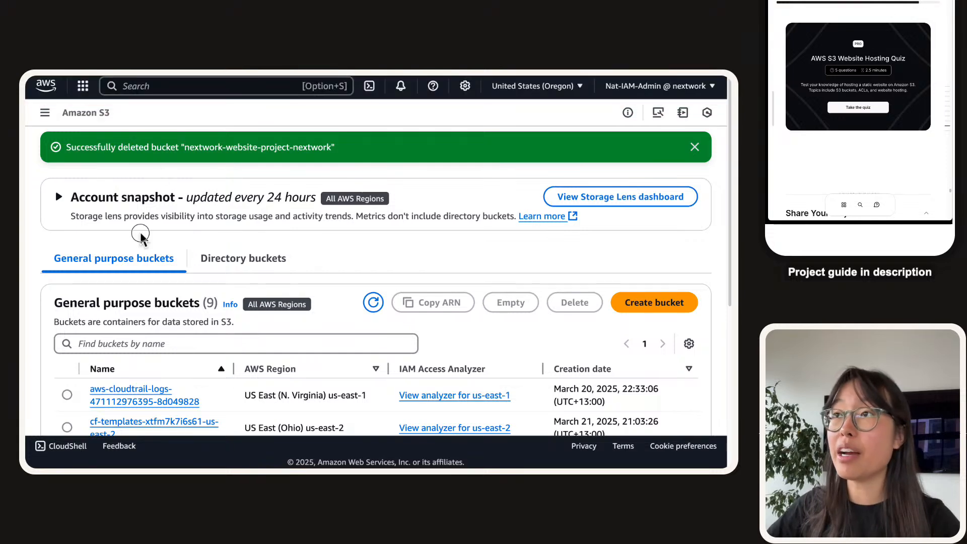
left_click(232, 81)
scroll(165, 242, "down", 5)
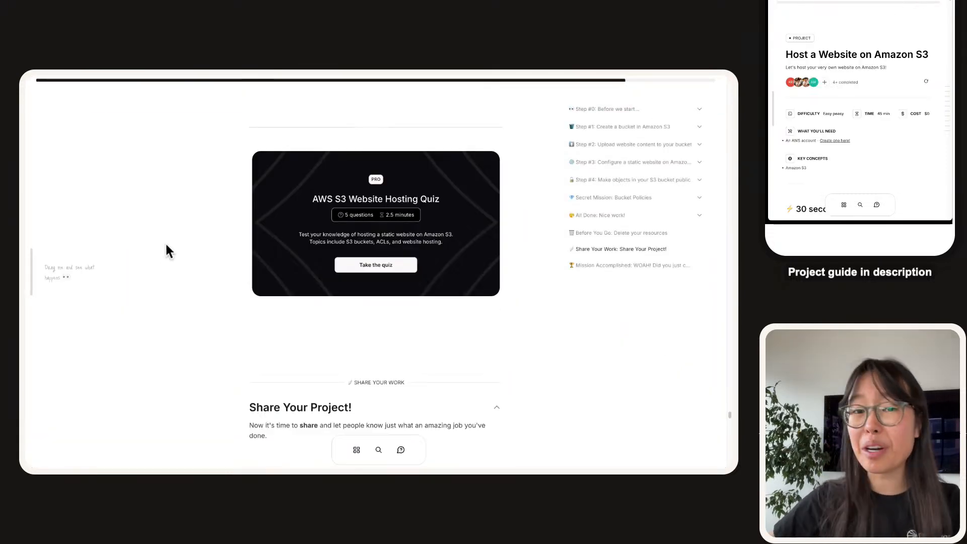
scroll(290, 197, "up", 1)
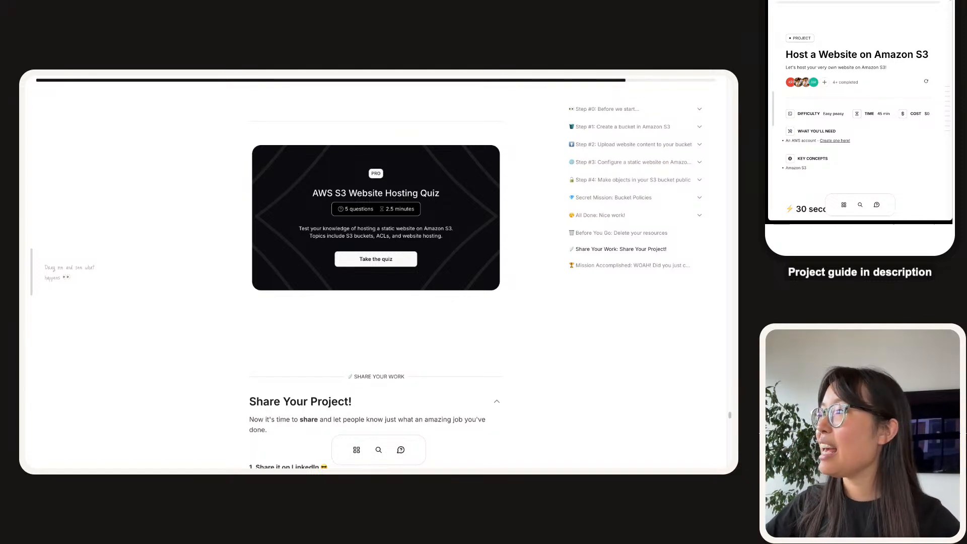
- Review the guide's Mission Accomplished recap and trophy, and try to mark the project as accomplished
left_click(630, 265)
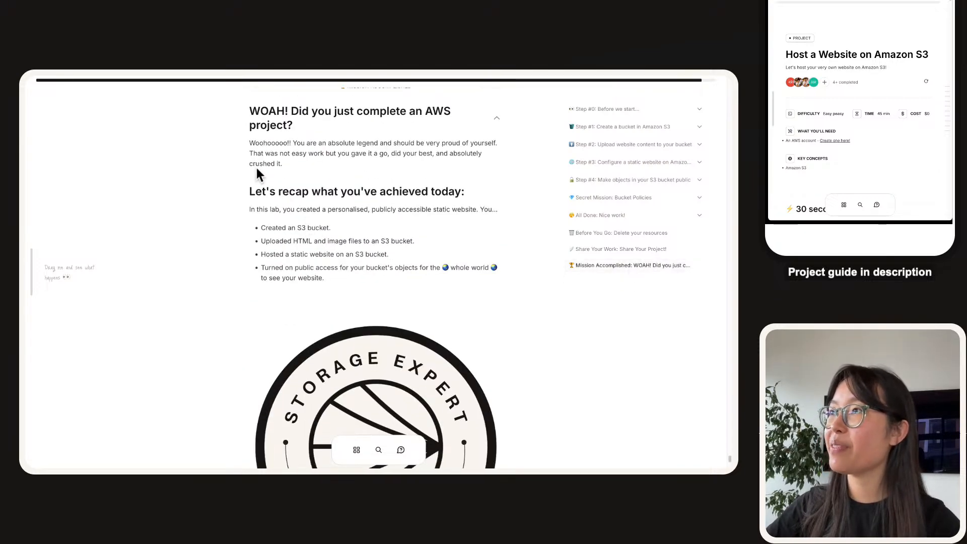
scroll(286, 158, "up", 1)
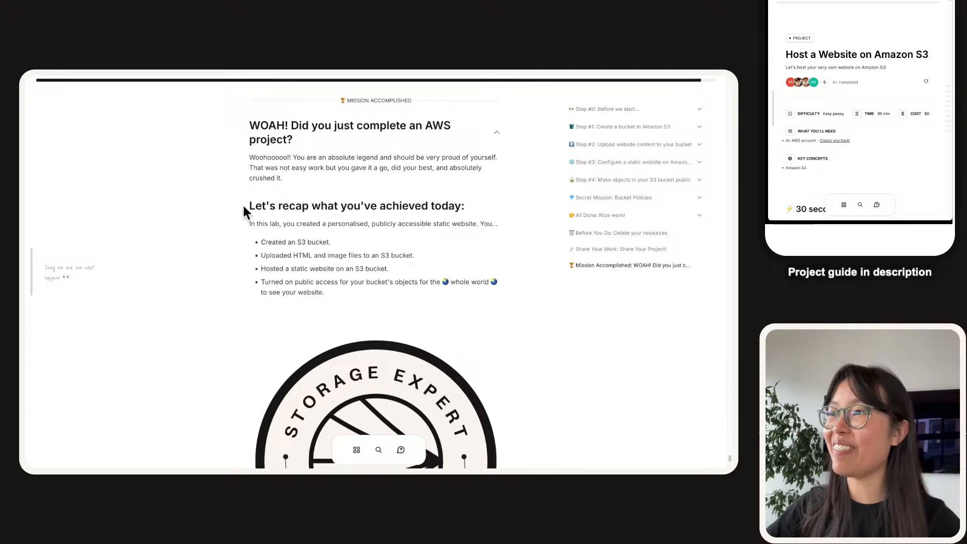
scroll(252, 212, "down", 1)
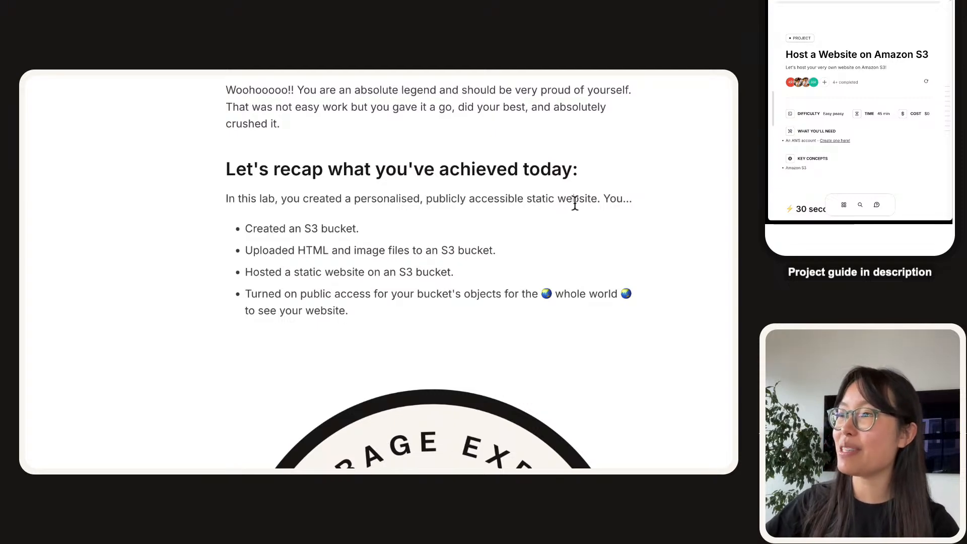
scroll(323, 247, "down", 2)
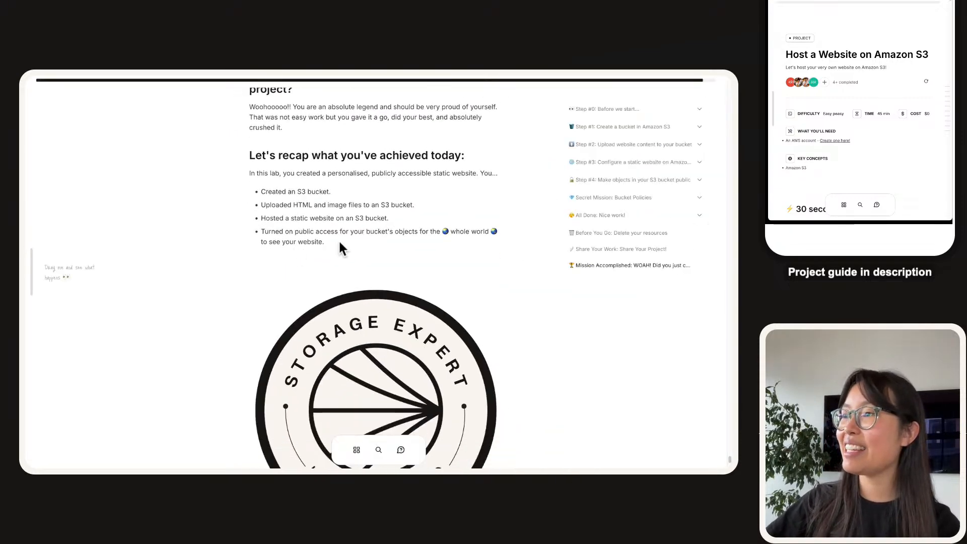
left_click_drag(337, 241, 259, 232)
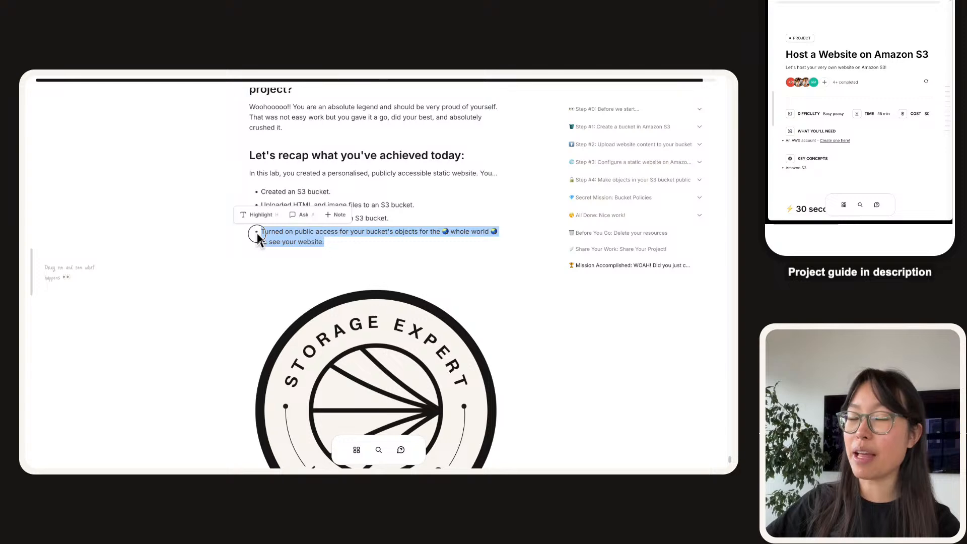
left_click(294, 235)
scroll(295, 236, "down", 7)
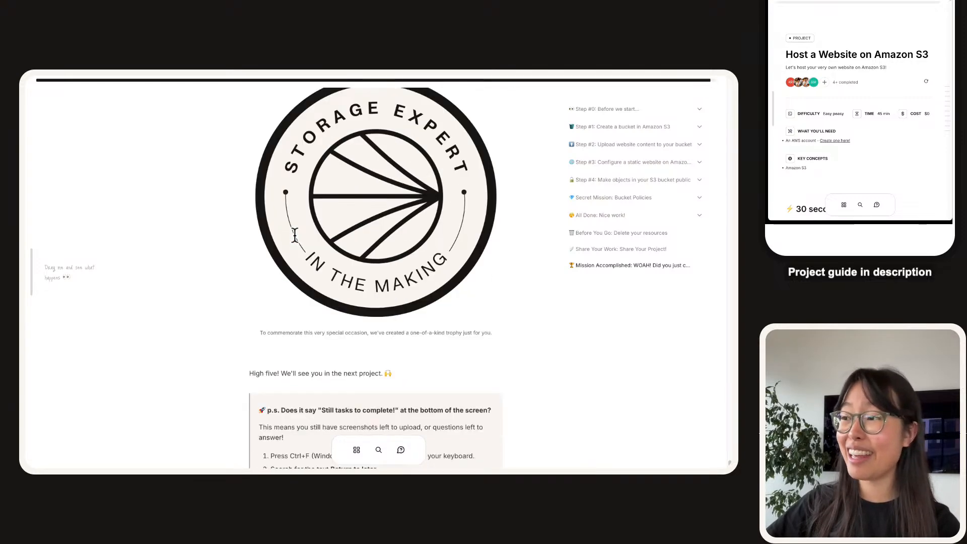
left_click(387, 415)
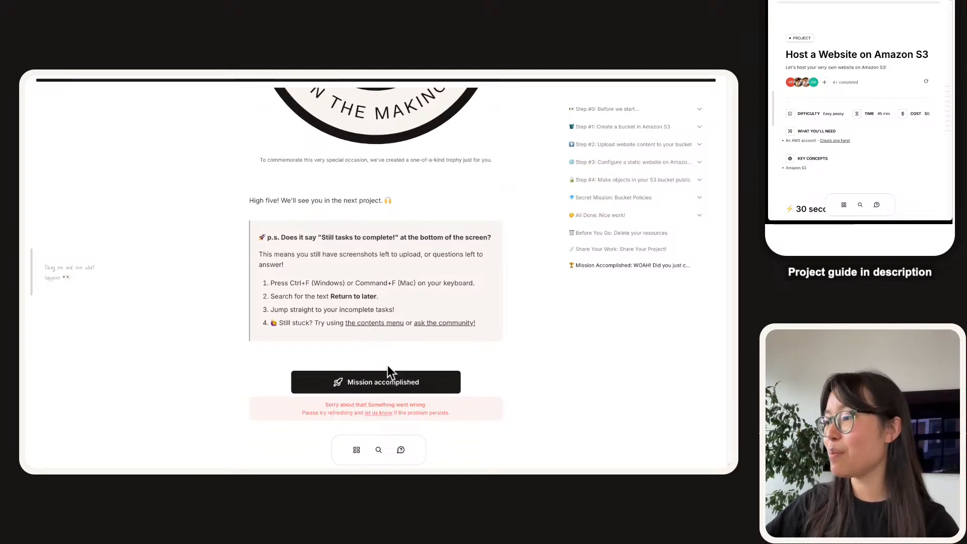
- Reload the project guide and return to its Mission Accomplished section
mouse_move(56, 74)
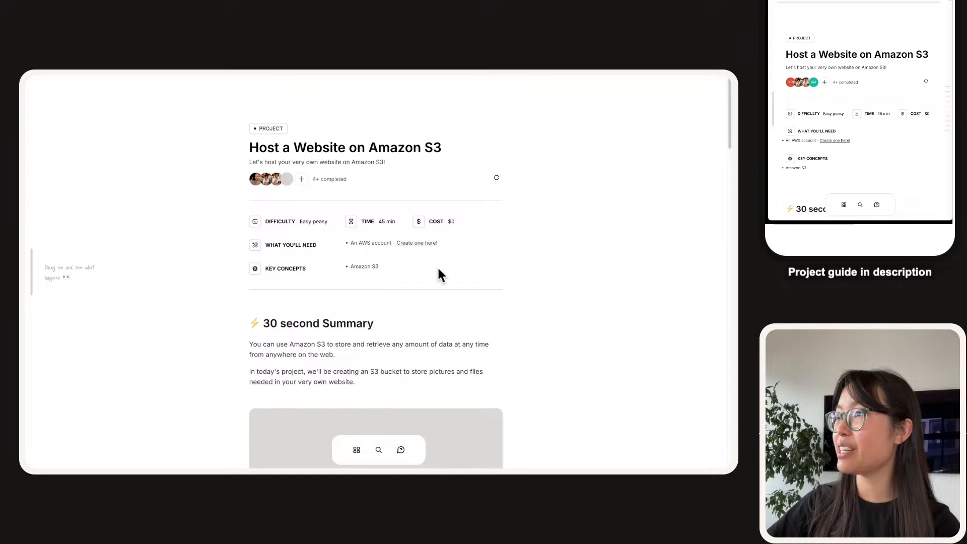
scroll(477, 257, "down", 3)
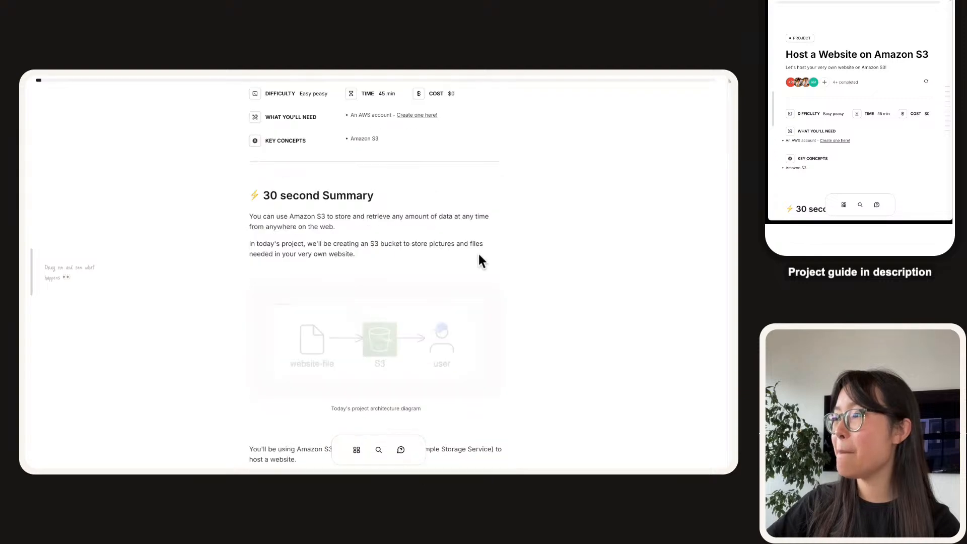
mouse_move(644, 290)
left_click(619, 265)
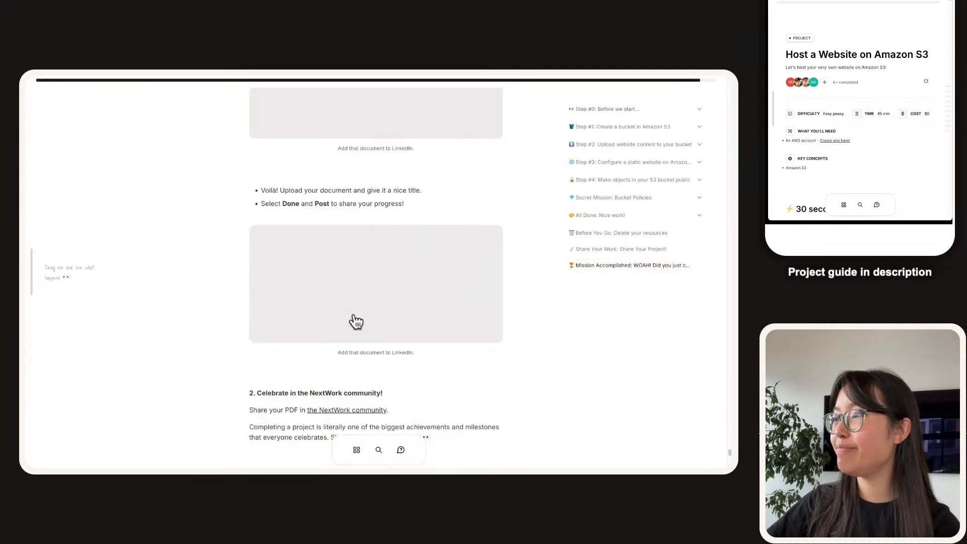
left_click(644, 266)
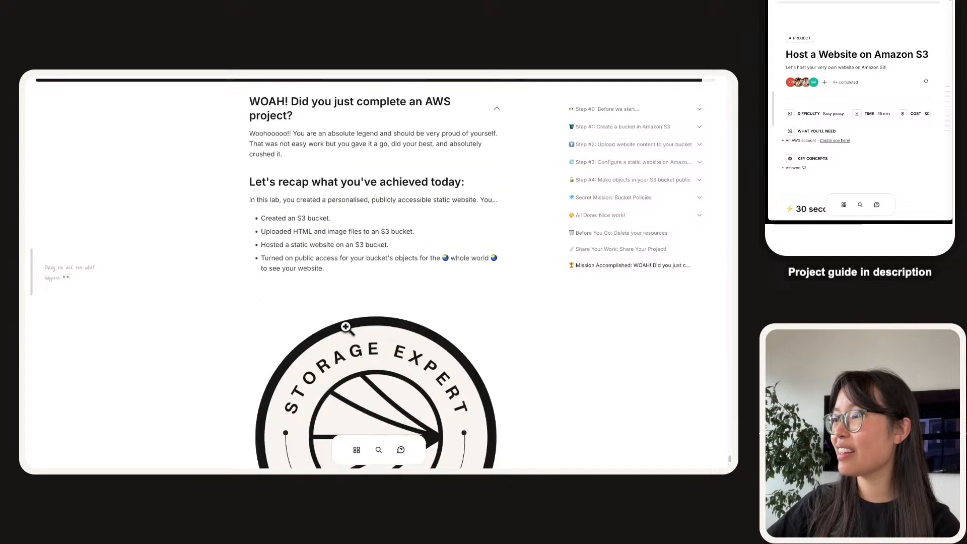
scroll(345, 328, "down", 8)
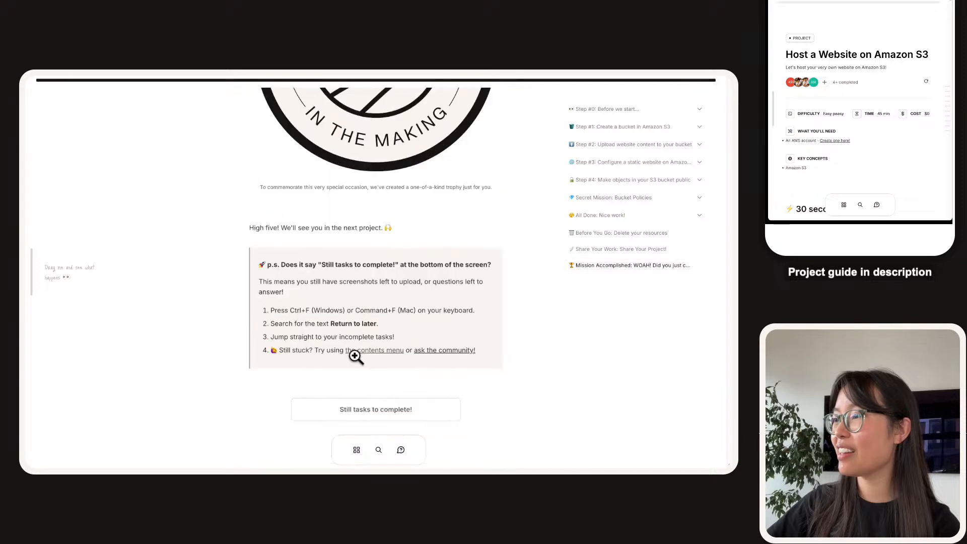
- Expand the guide's section task lists and mark the remaining Objects panel screenshot task in Step #2 as done
left_click(700, 216)
left_click(701, 198)
left_click(701, 181)
left_click(700, 165)
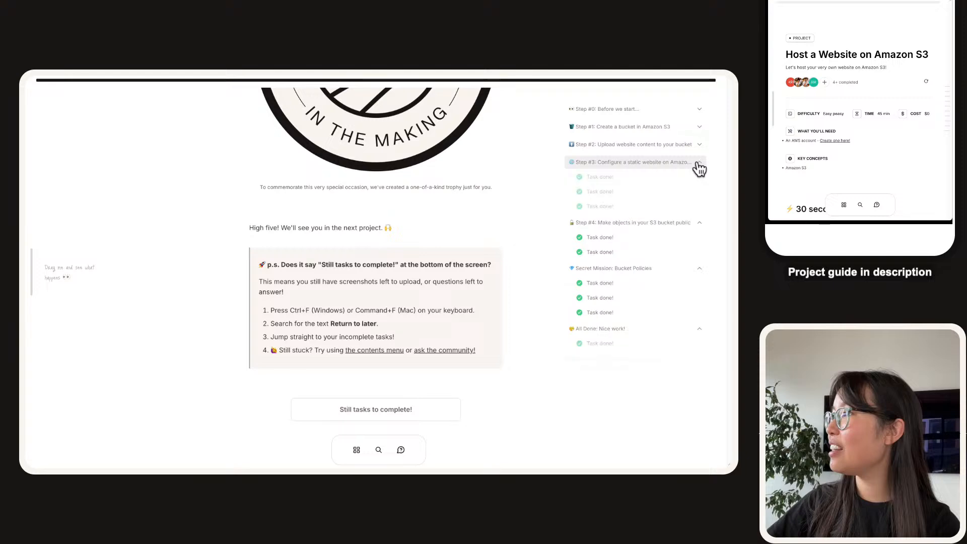
left_click(699, 144)
left_click(703, 124)
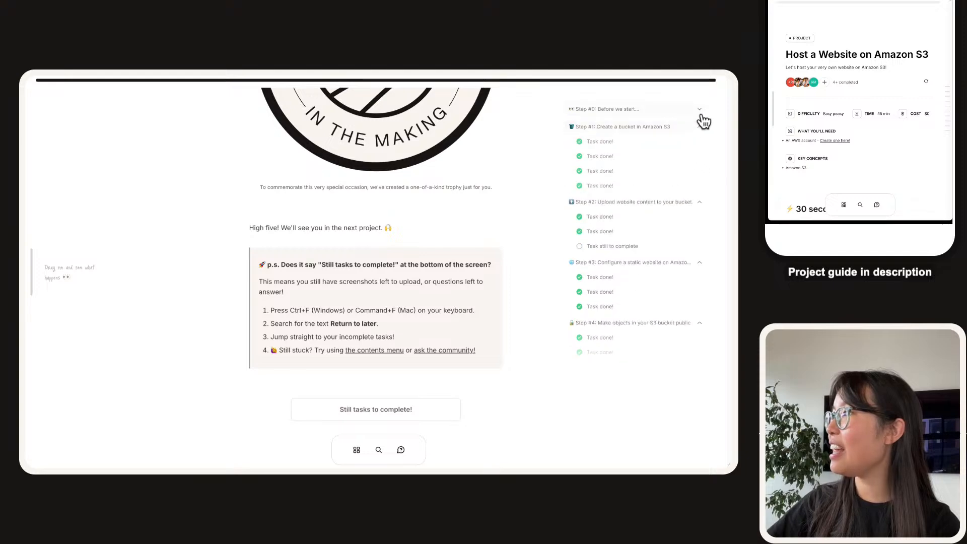
left_click(701, 113)
left_click(602, 262)
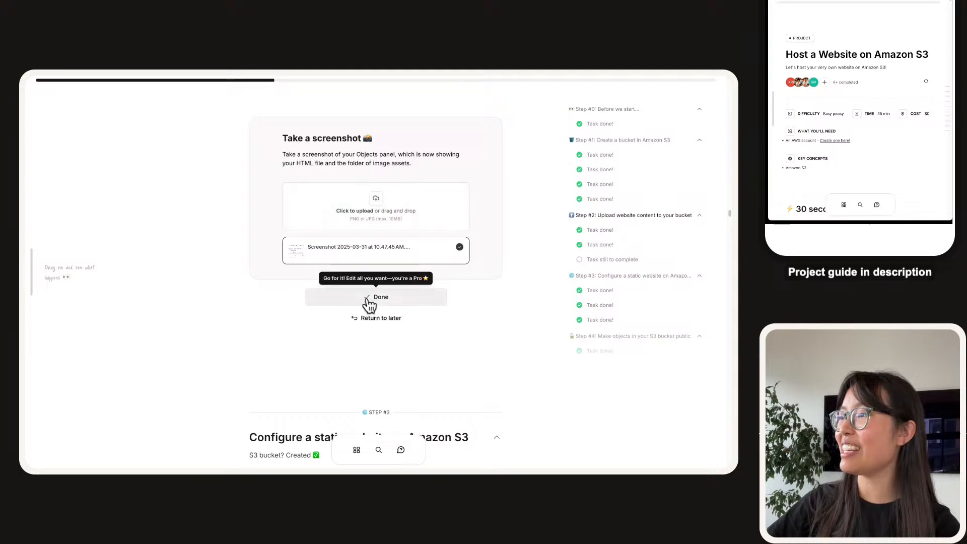
left_click(370, 300)
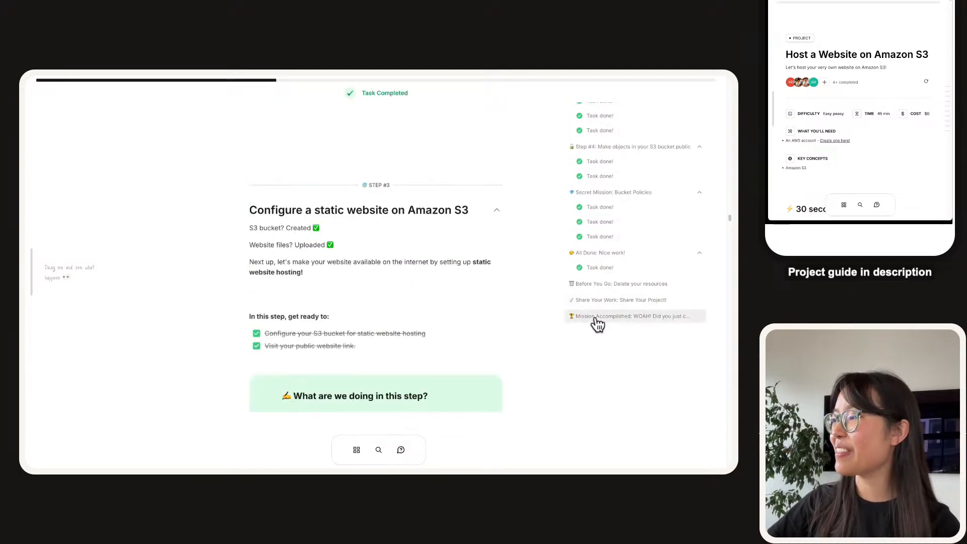
- Return to the Mission Accomplished section and mark the project as accomplished
left_click(596, 319)
scroll(295, 301, "down", 8)
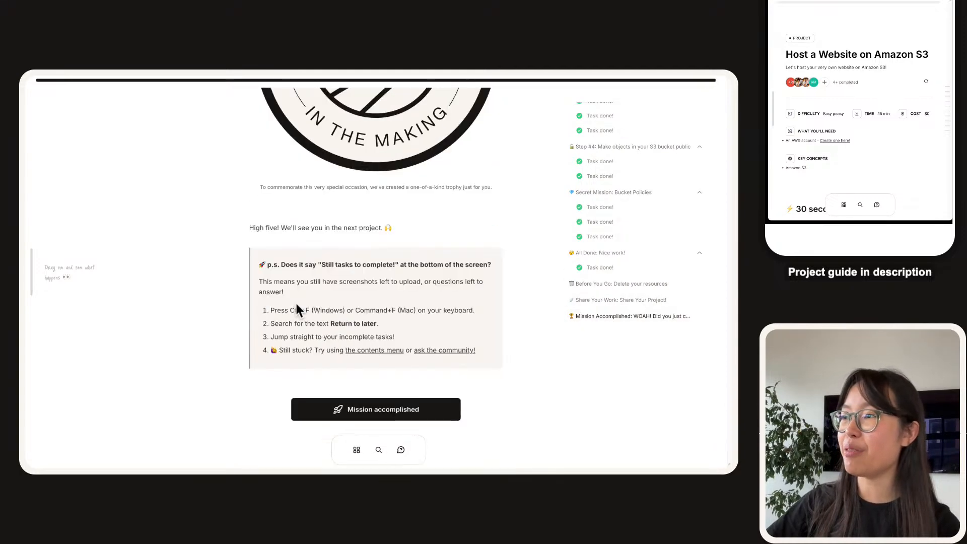
left_click(395, 409)
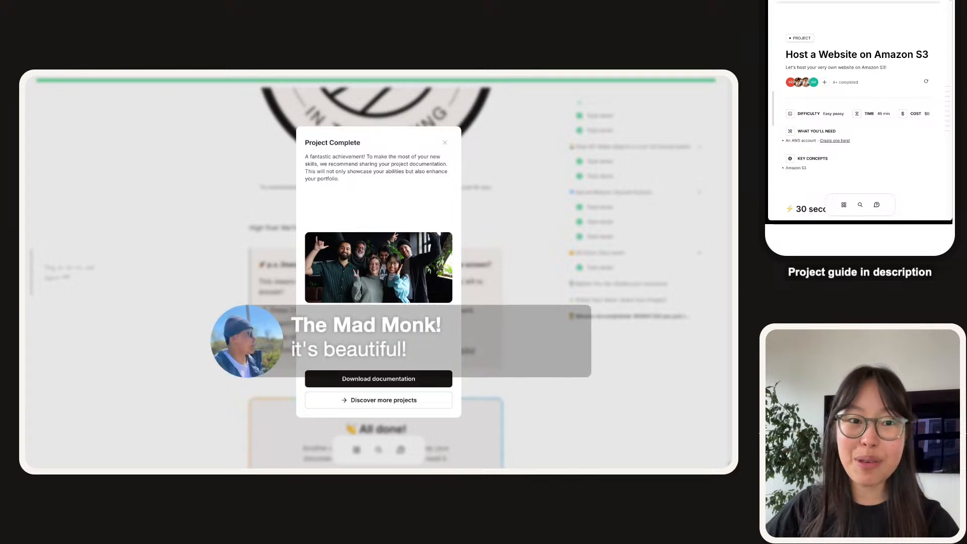
- Open the documentation download options, preview the Light, Dark and Fun themes, and save the documentation to the portfolio
left_click(372, 380)
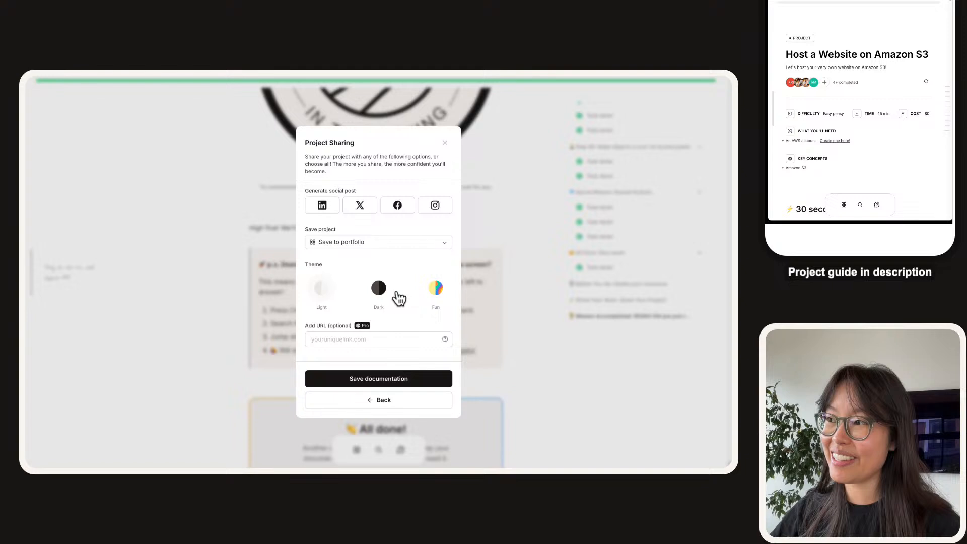
left_click(323, 293)
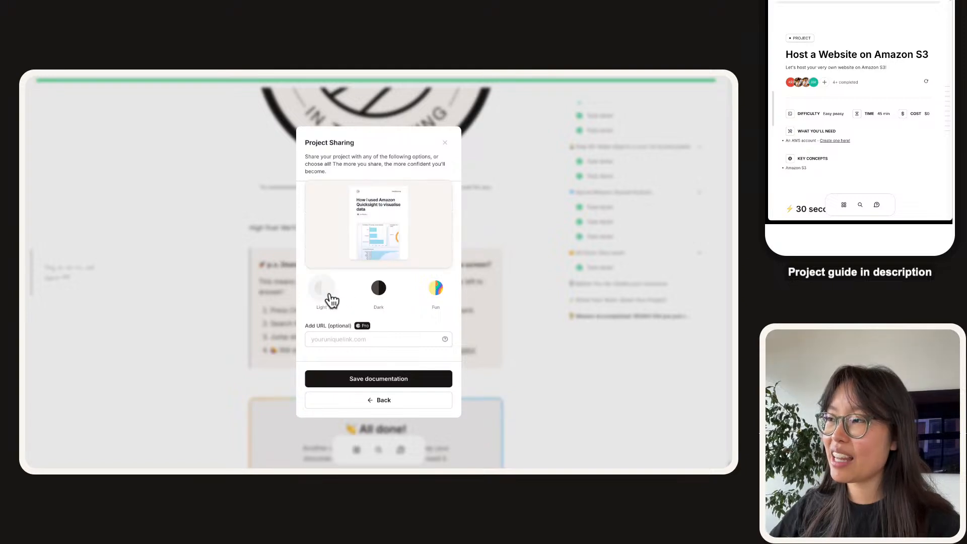
left_click(386, 287)
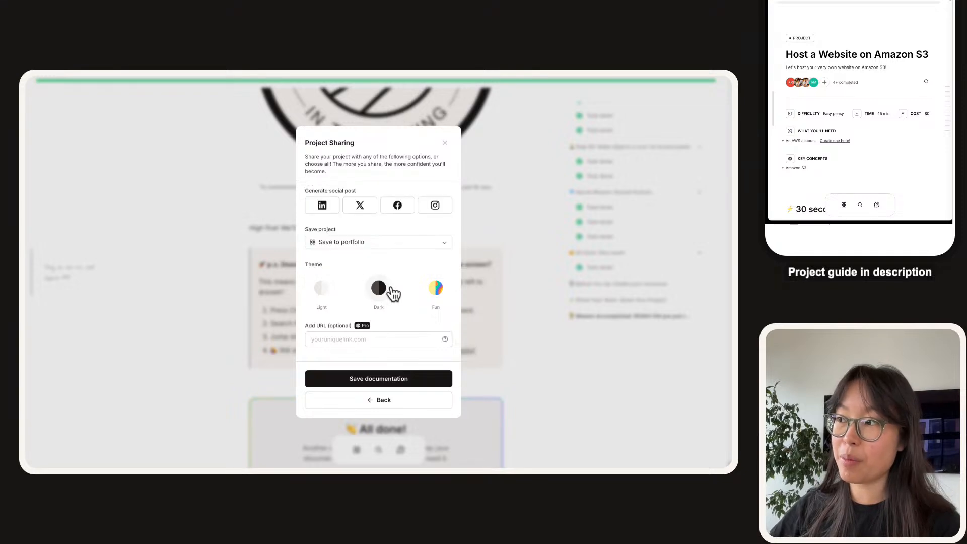
mouse_move(437, 297)
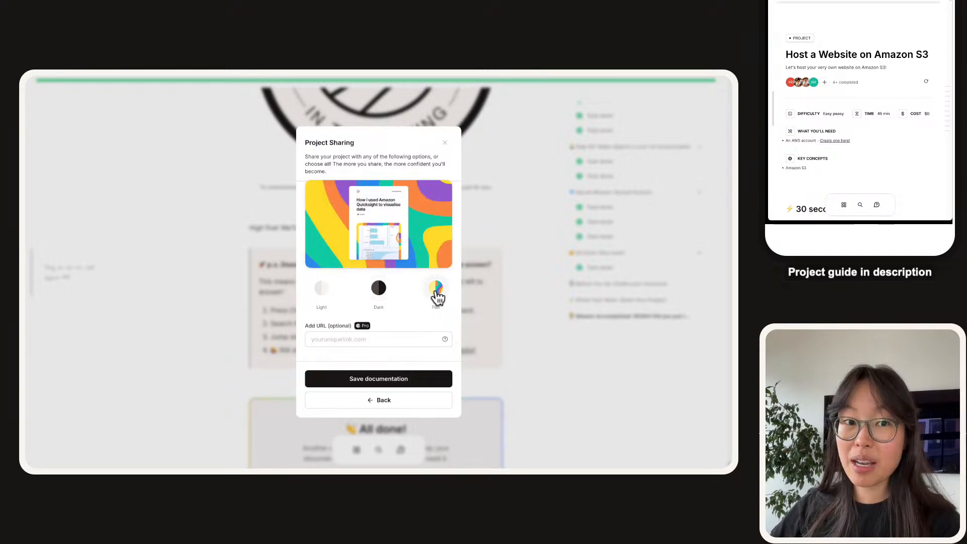
mouse_move(325, 296)
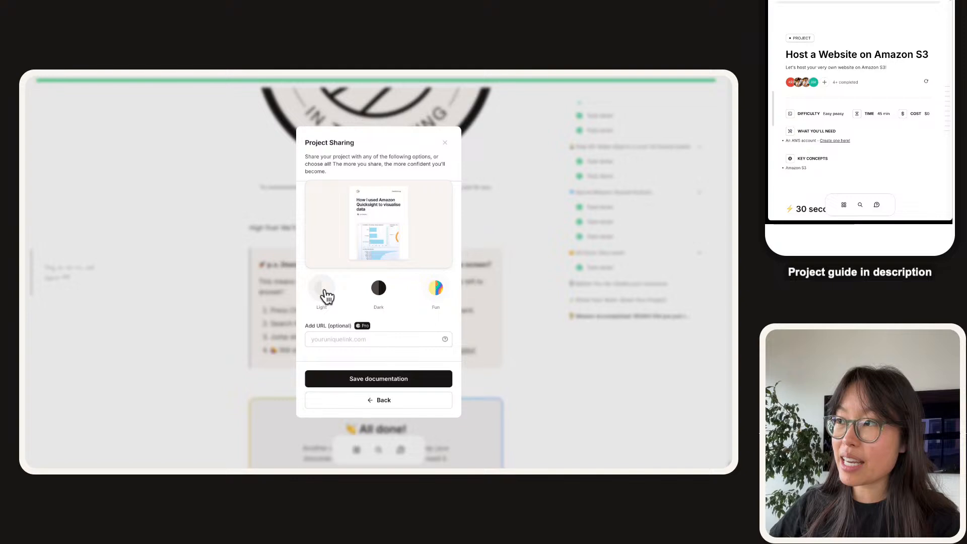
left_click(413, 383)
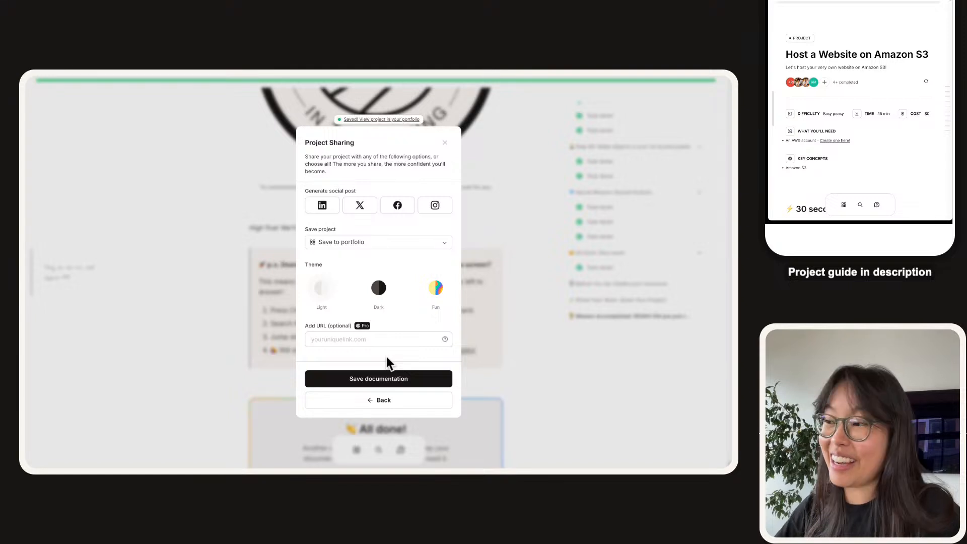
right_click(372, 120)
left_click(392, 126)
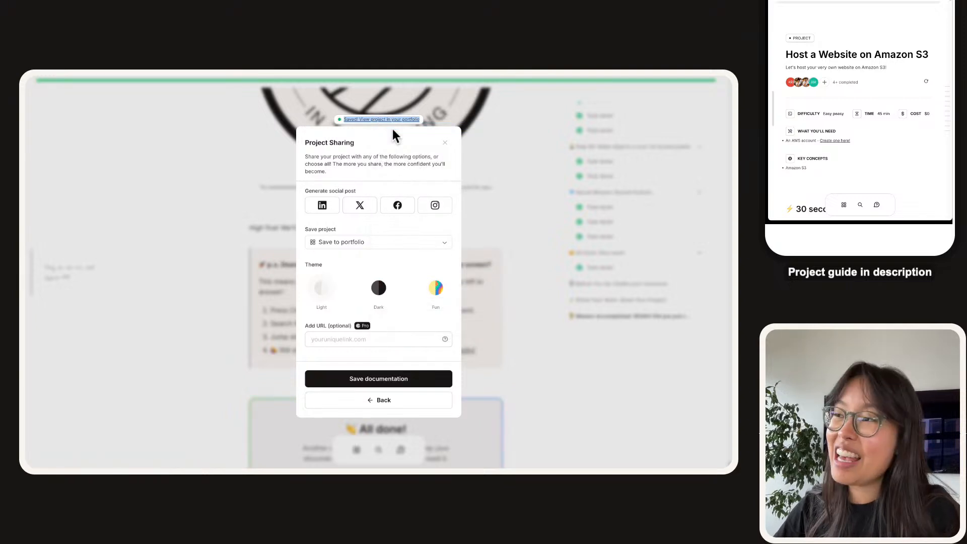
- Save the project documentation as a PDF with the Dark theme
left_click(346, 246)
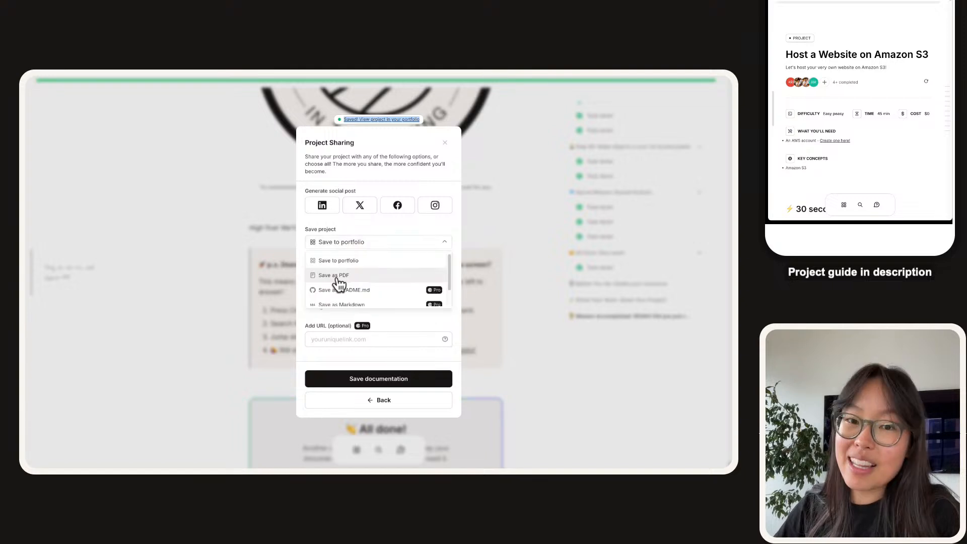
left_click(335, 278)
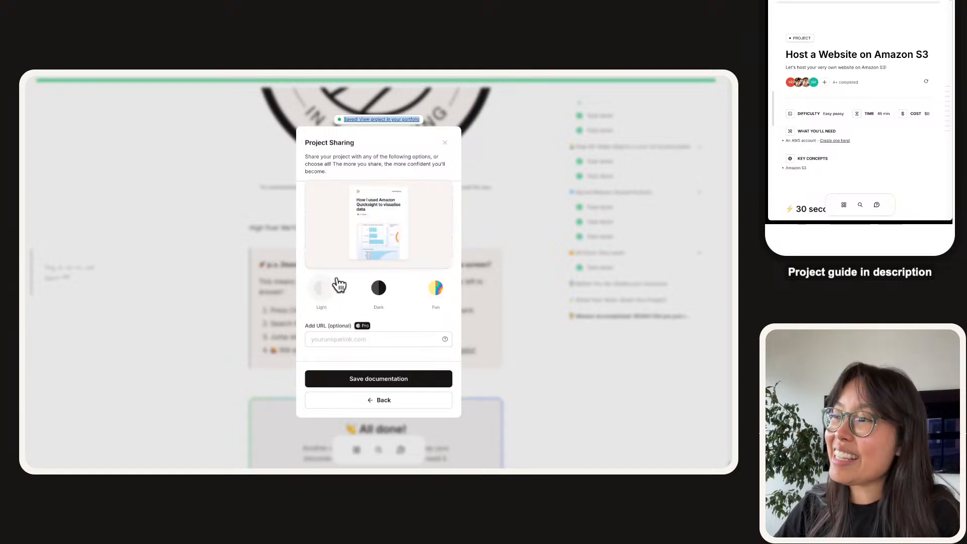
left_click(375, 297)
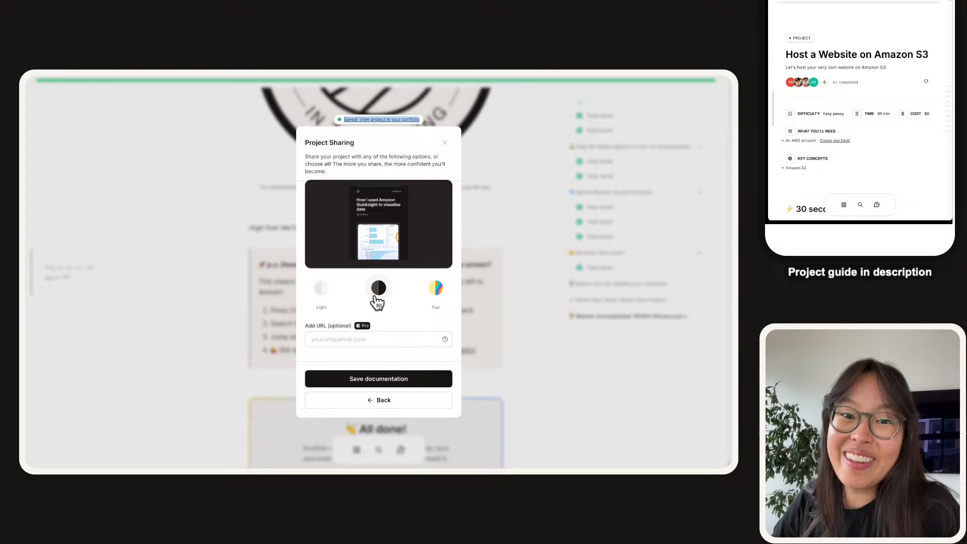
left_click(395, 385)
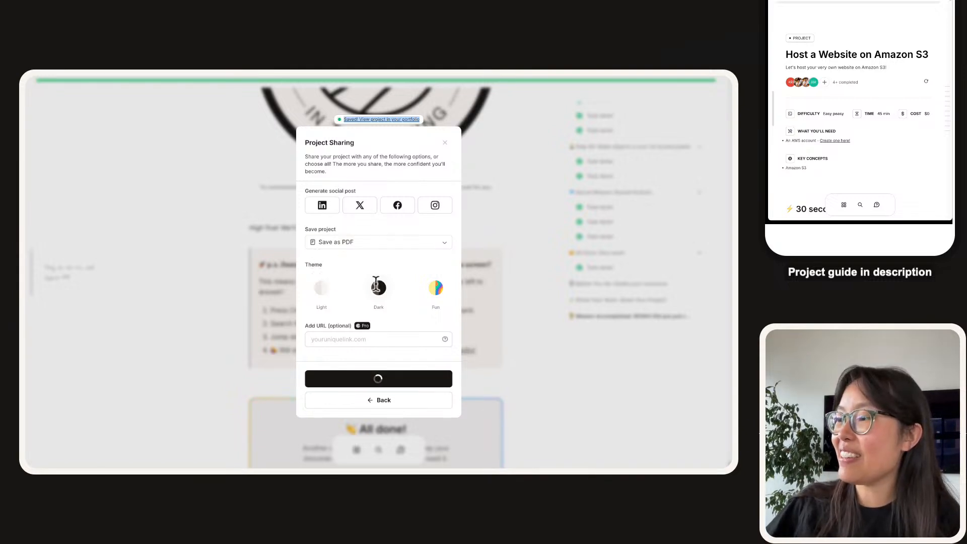
- Generate a LinkedIn post for the project and replace its opening line with "Oh my goodness, I just hosted a static website on S3?!!?!?!?"
left_click(325, 210)
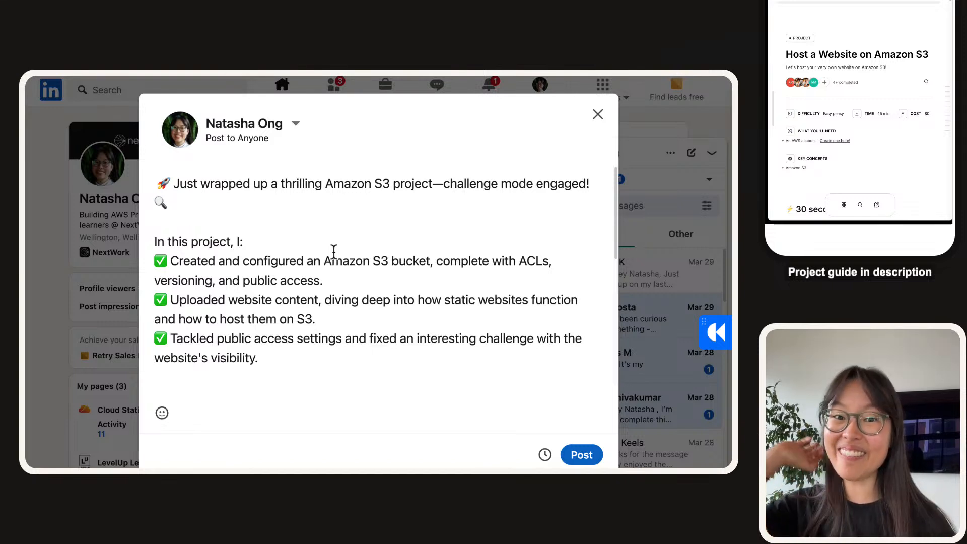
left_click(171, 183)
key("BackSpace")
type("Oh my goddn")
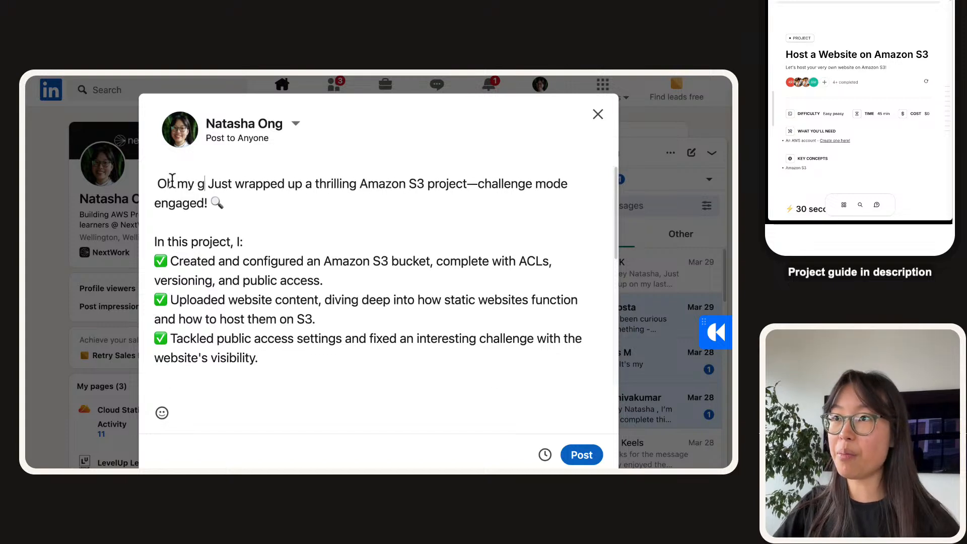
key("BackSpace")
key("BackSpace")
key("BackSpace")
type("odn")
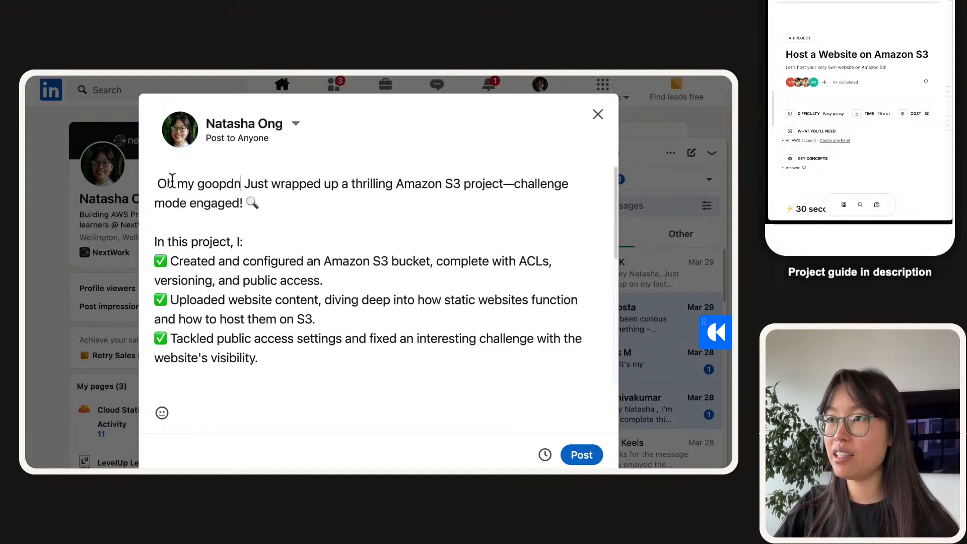
type("ess, I just ")
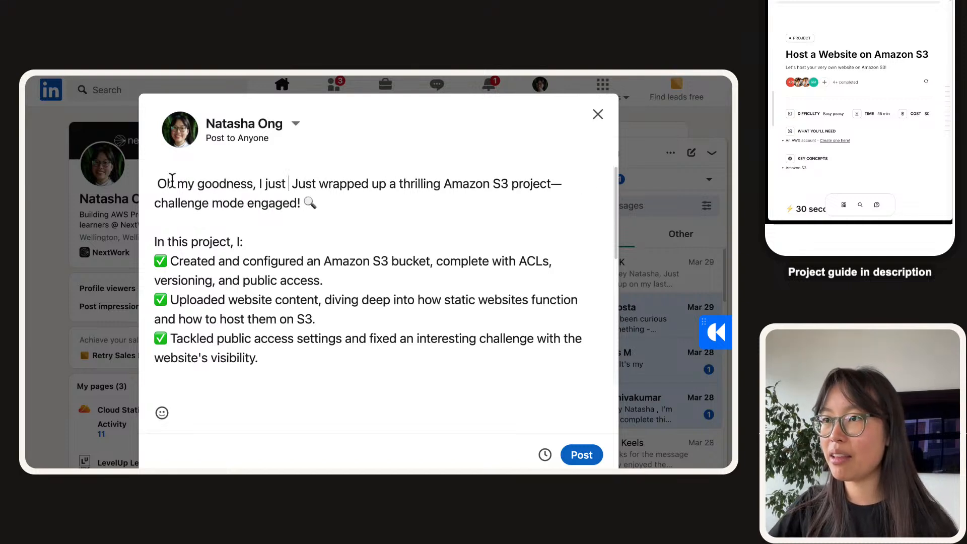
type("hosted")
type("a static webz")
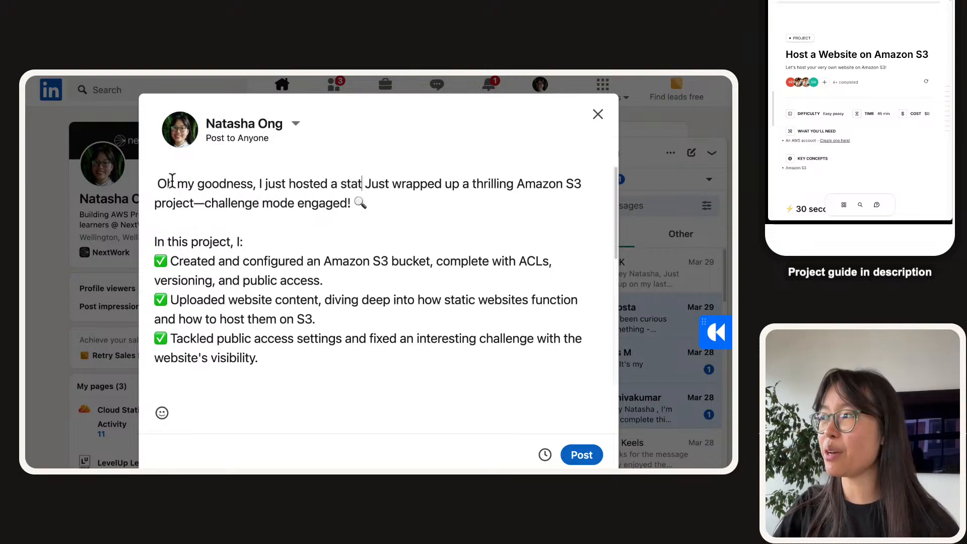
key("BackSpace")
type("site on S3?!!?!?!?")
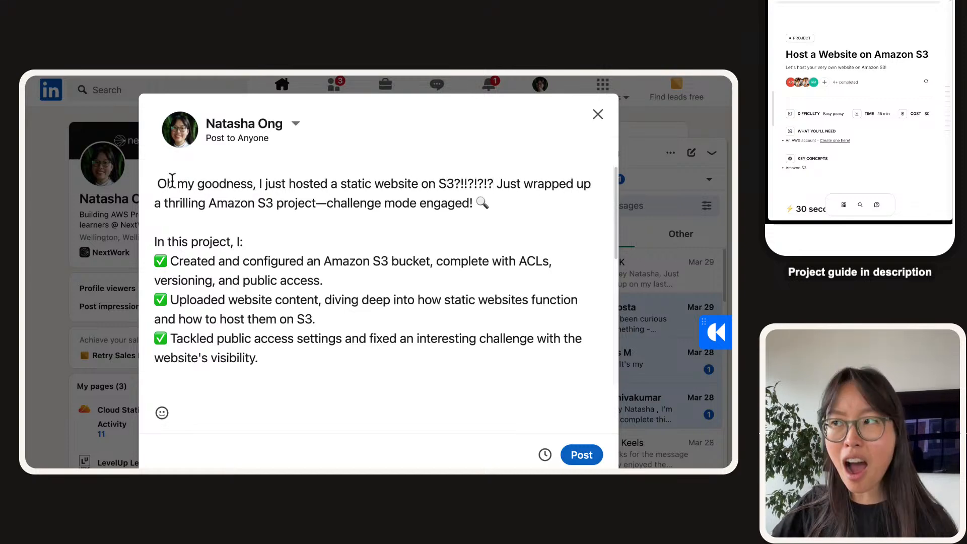
key("shift+Down")
key("BackSpace")
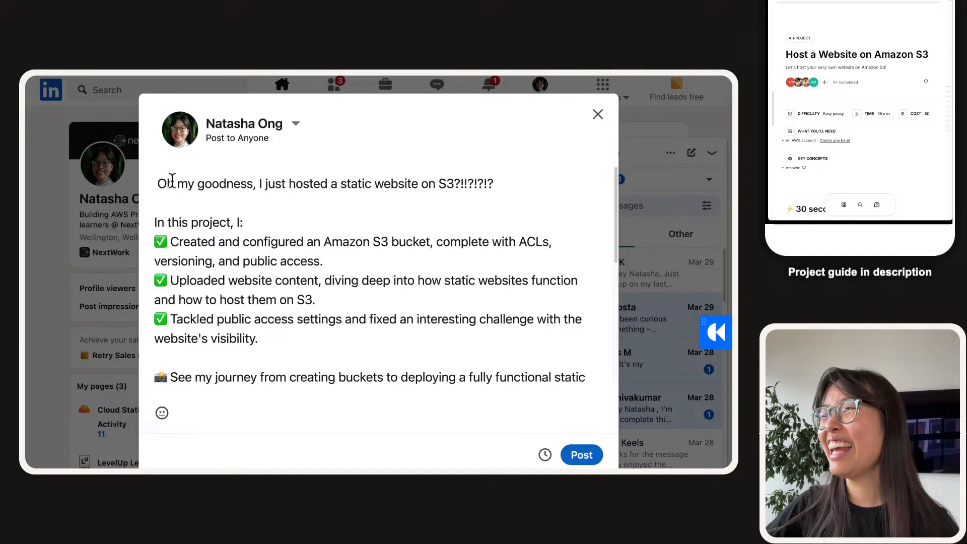
scroll(255, 265, "down", 8)
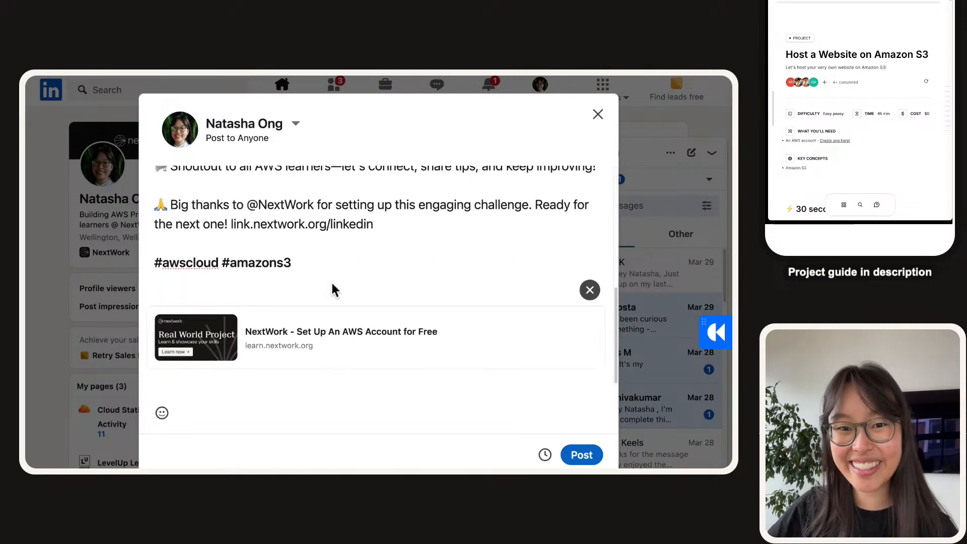
scroll(420, 274, "up", 3)
left_click_drag(312, 315, 259, 317)
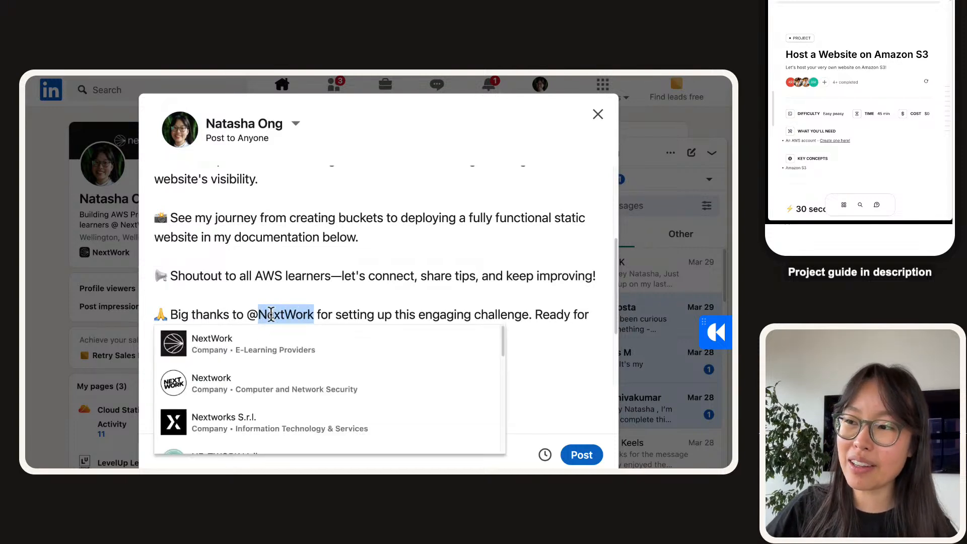
left_click(229, 343)
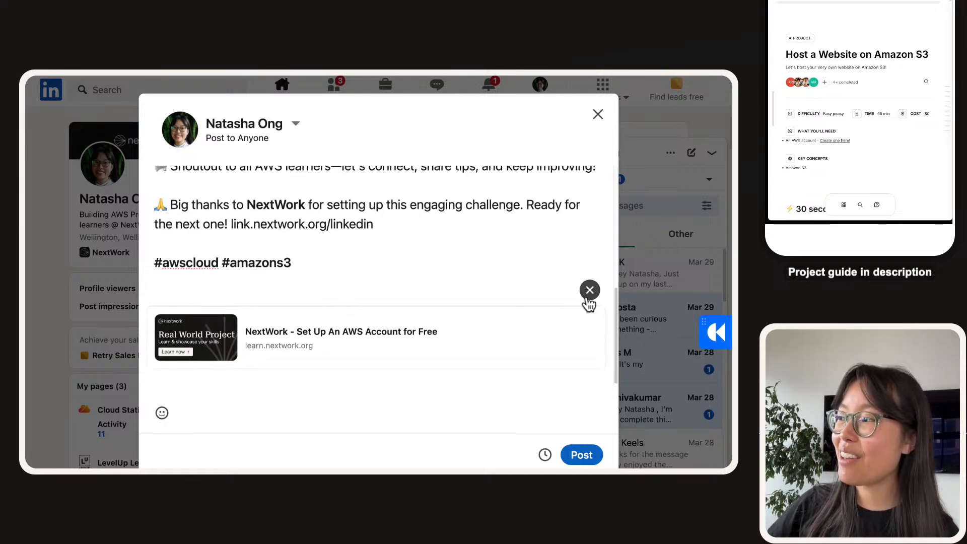
- Remove the link preview from the post and choose legendary-aws-host-a-website-on-s3.pdf from Downloads as the document to share
left_click(587, 294)
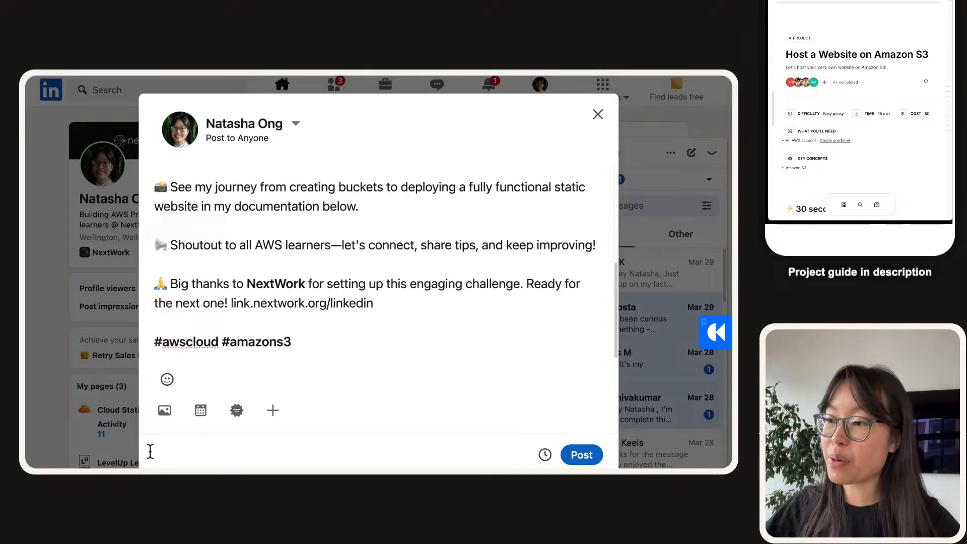
left_click(272, 410)
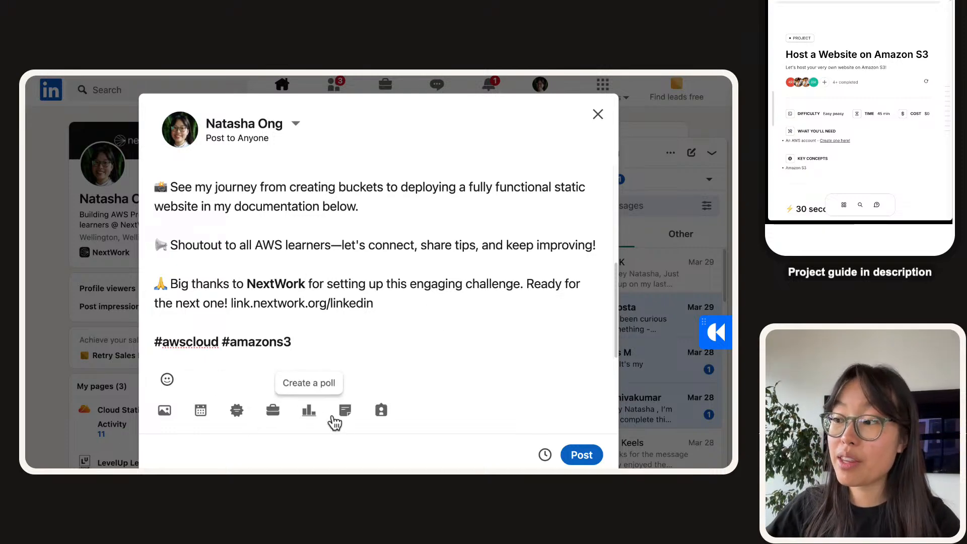
left_click(348, 413)
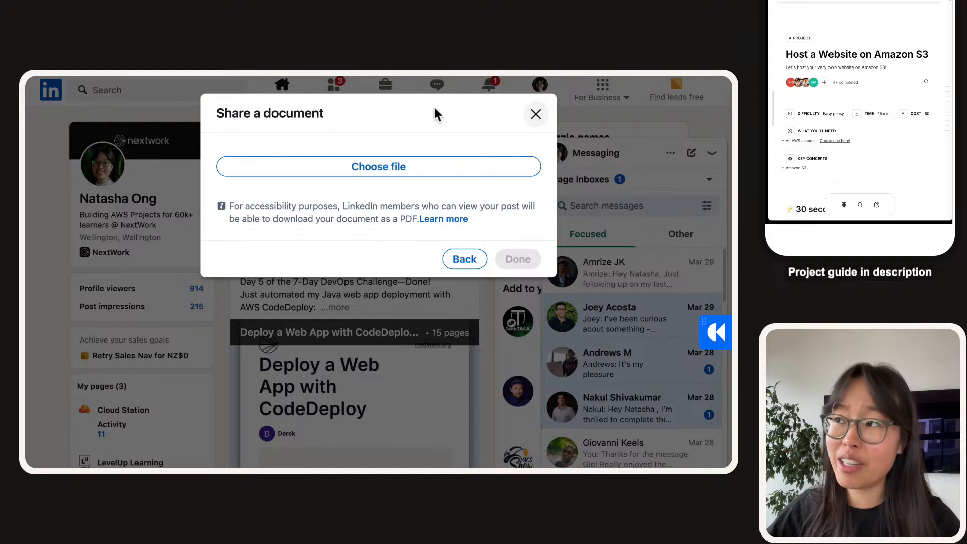
left_click(389, 170)
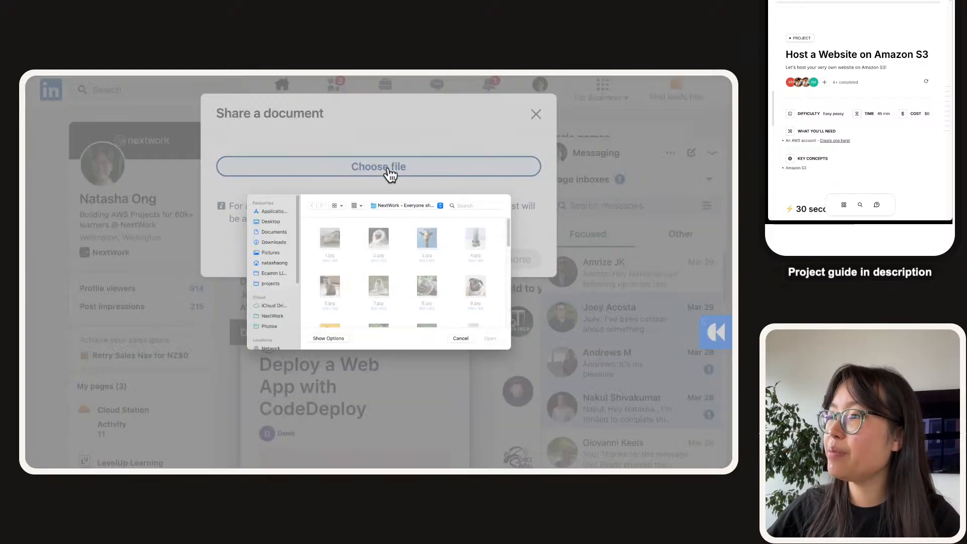
left_click(275, 242)
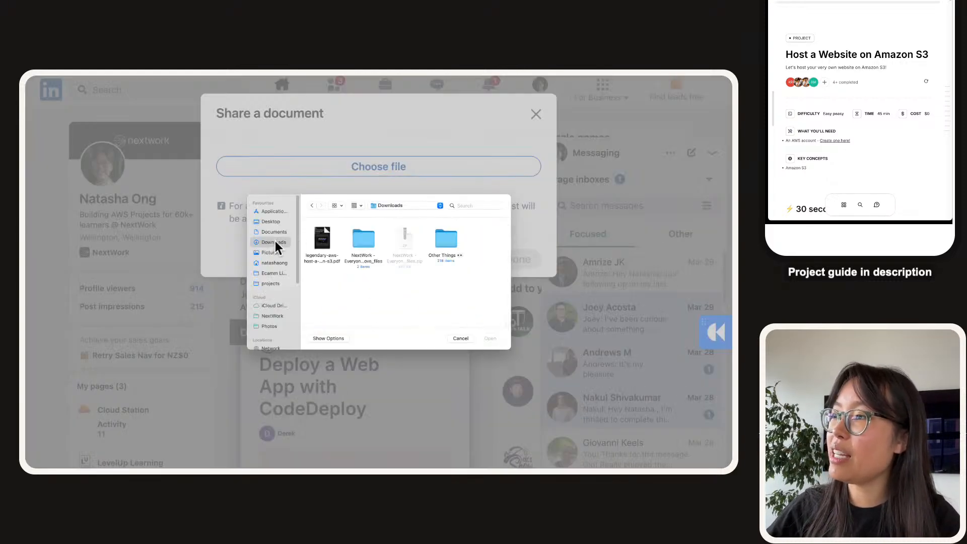
double_click(323, 238)
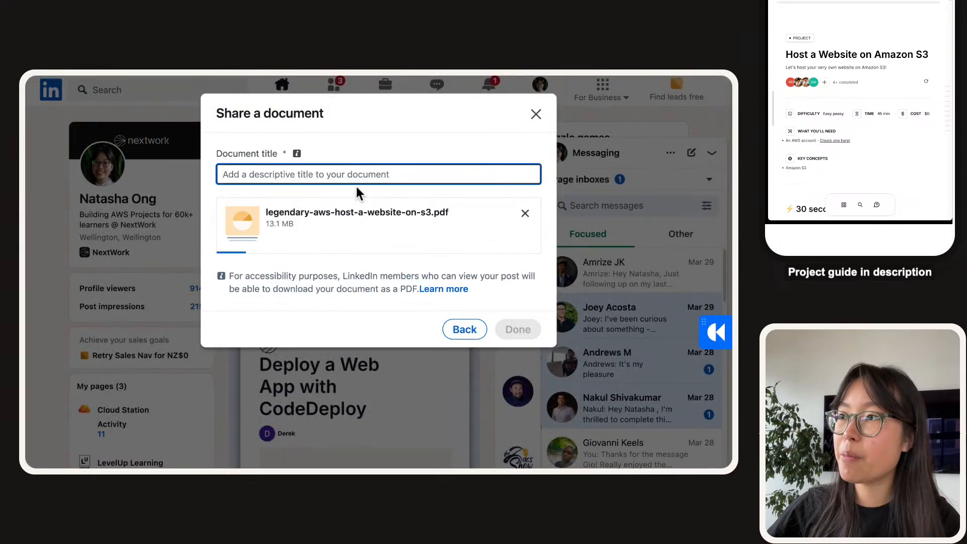
- Give the shared document the title "Host a Static Website on S3 | Documentation"
type("Hos")
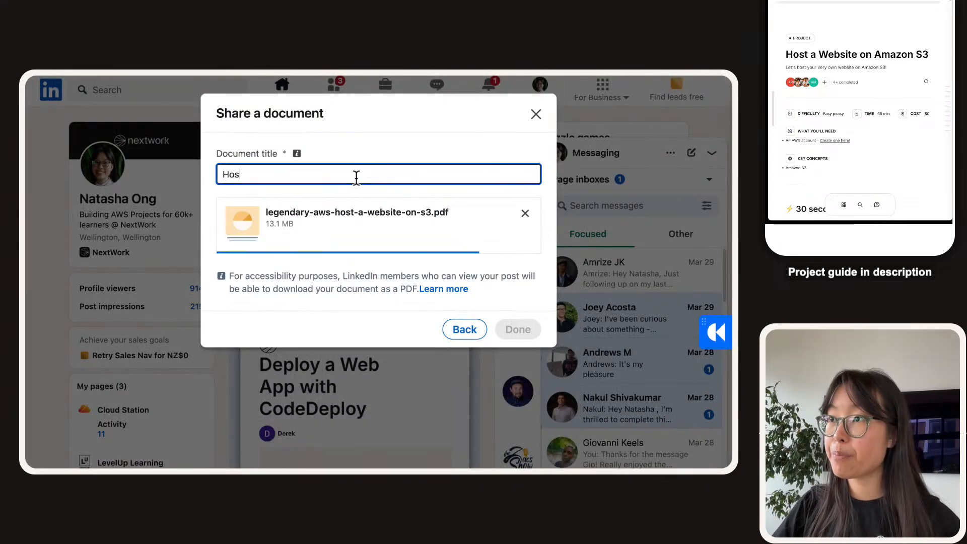
type("t a Static Websi")
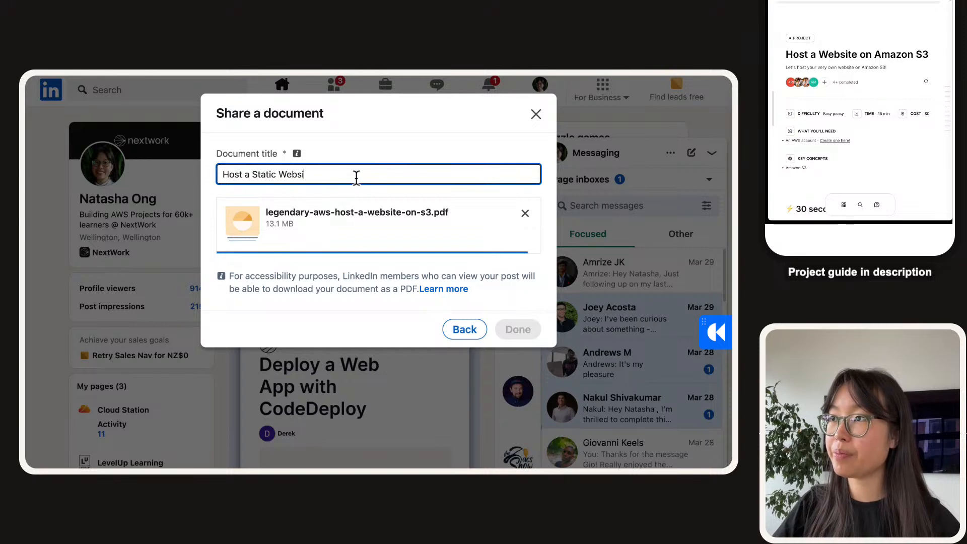
type("te on S3 | Documentation")
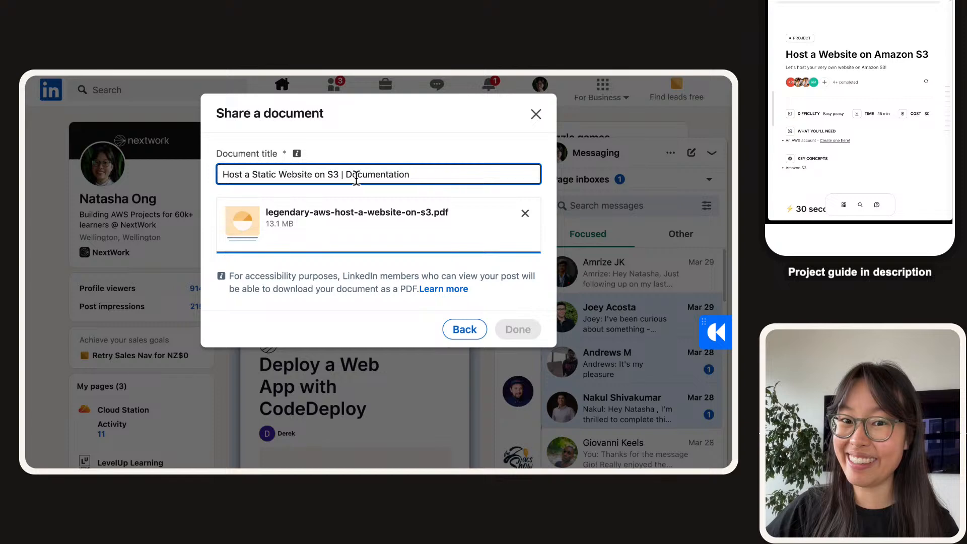
- Look through the saved Host a Website on Amazon S3 documentation in the NextWork portfolio, from cover page to closing page
mouse_move(272, 79)
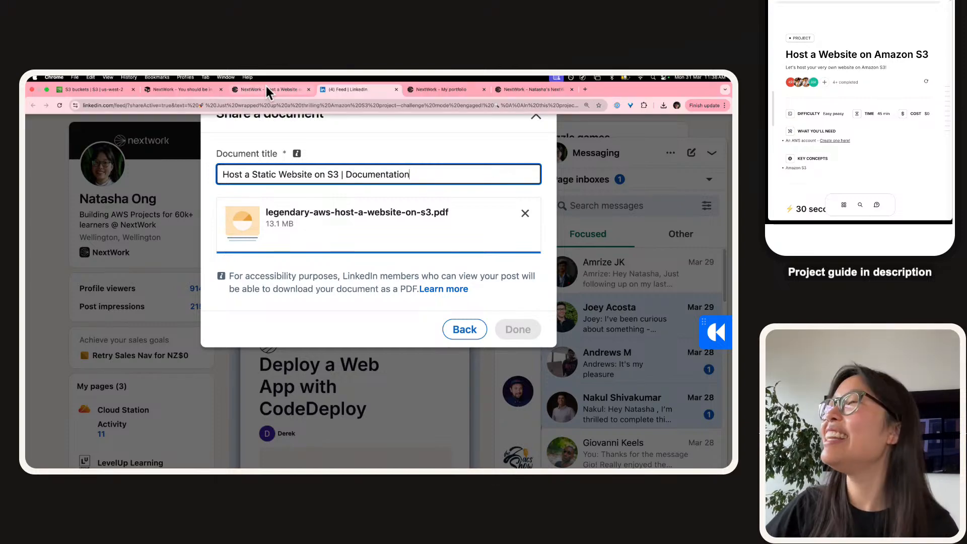
left_click(450, 91)
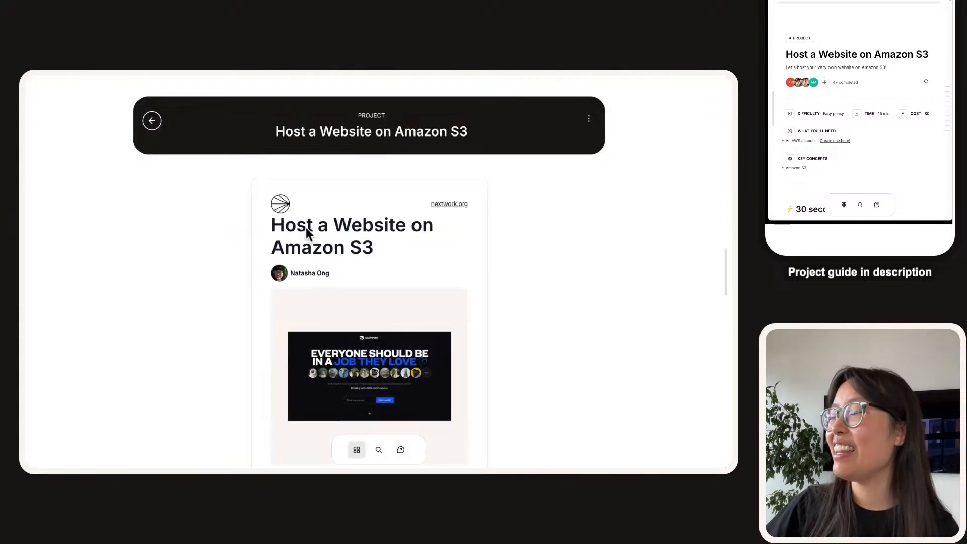
scroll(306, 228, "down", 5)
scroll(314, 236, "up", 5)
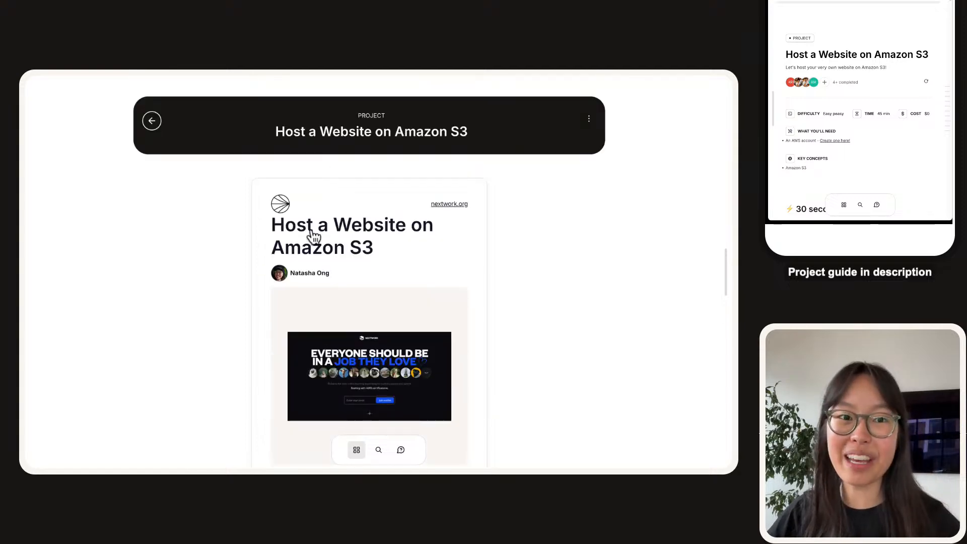
scroll(316, 241, "down", 5)
scroll(356, 256, "up", 5)
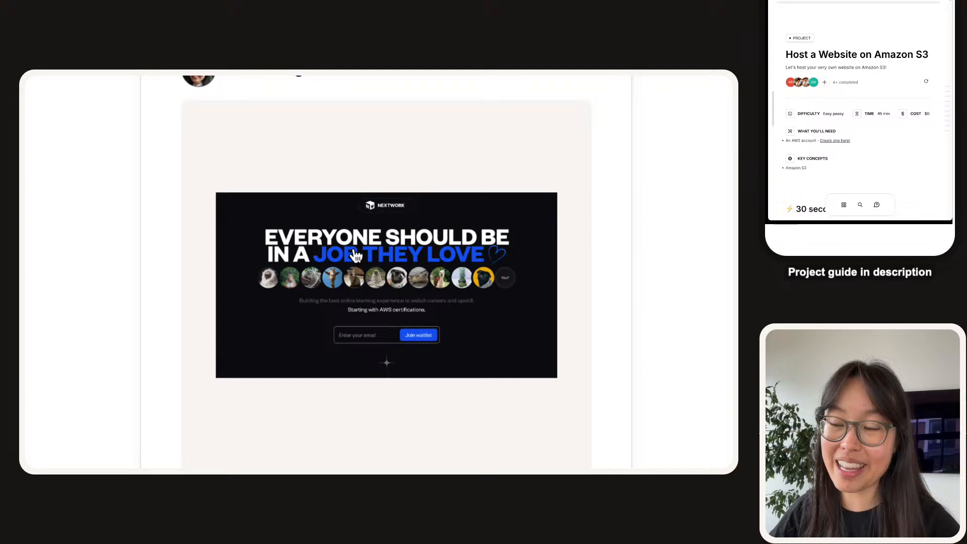
scroll(355, 256, "down", 5)
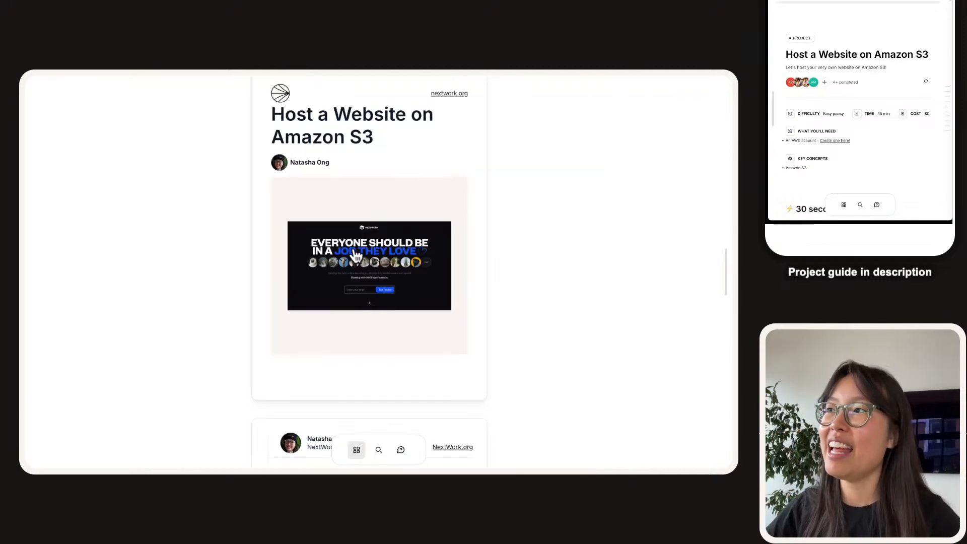
scroll(357, 256, "up", 1)
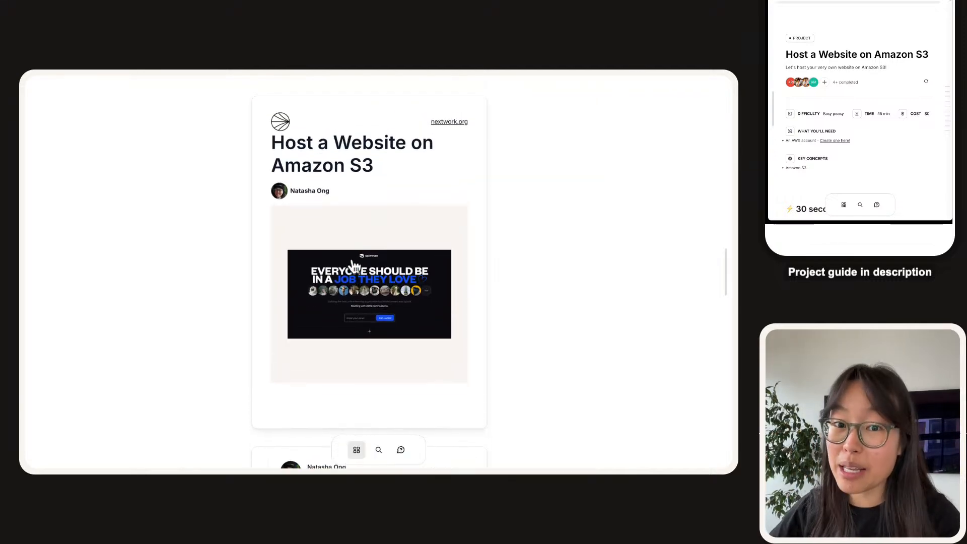
scroll(317, 285, "down", 6)
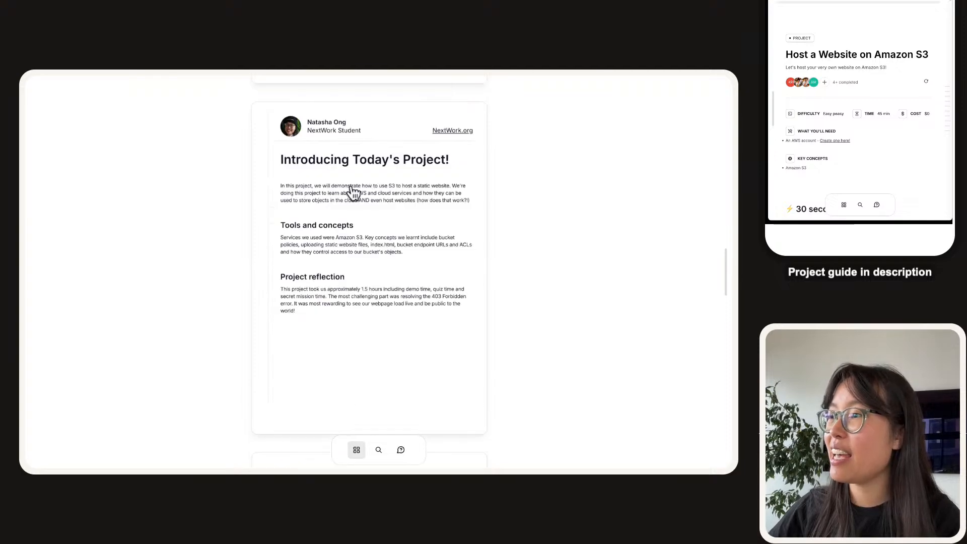
scroll(280, 209, "down", 7)
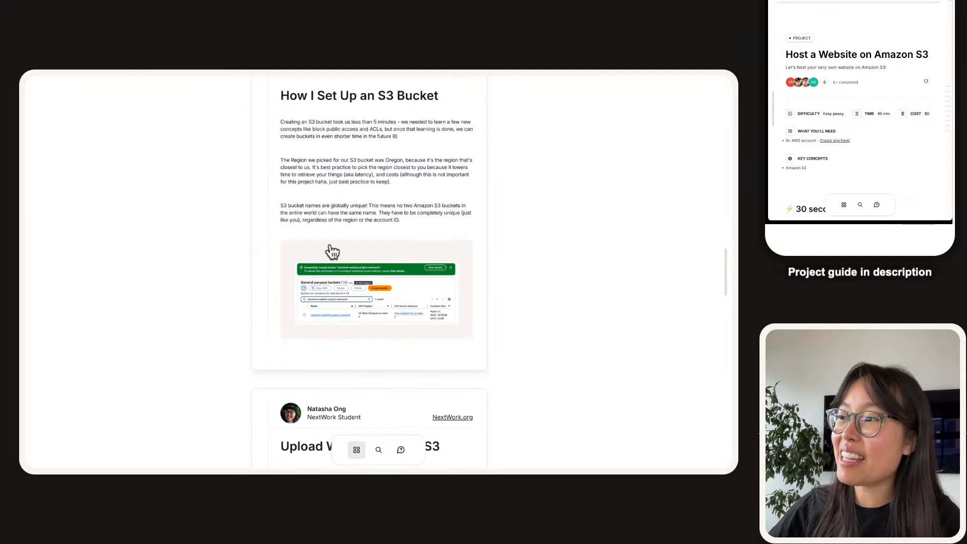
scroll(272, 259, "up", 1)
scroll(272, 258, "down", 3)
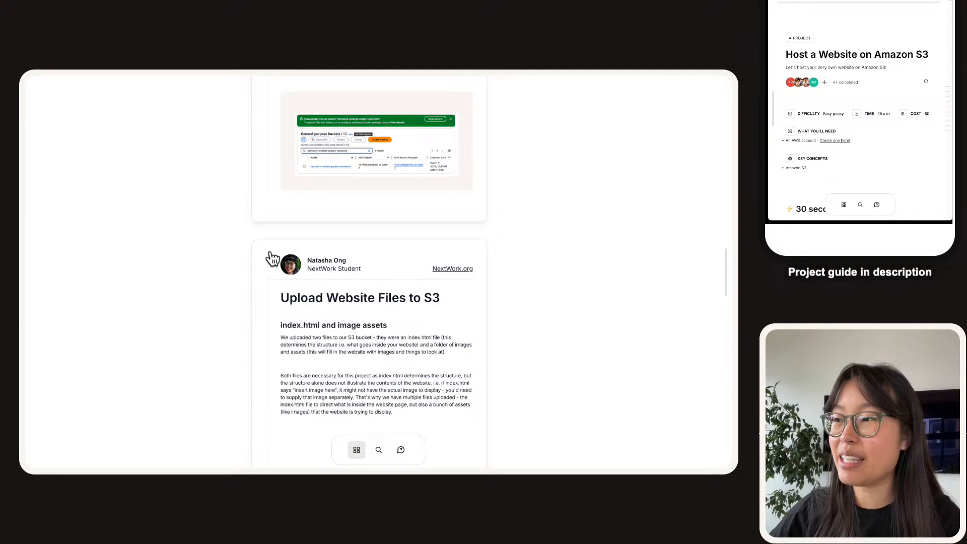
scroll(272, 259, "down", 8)
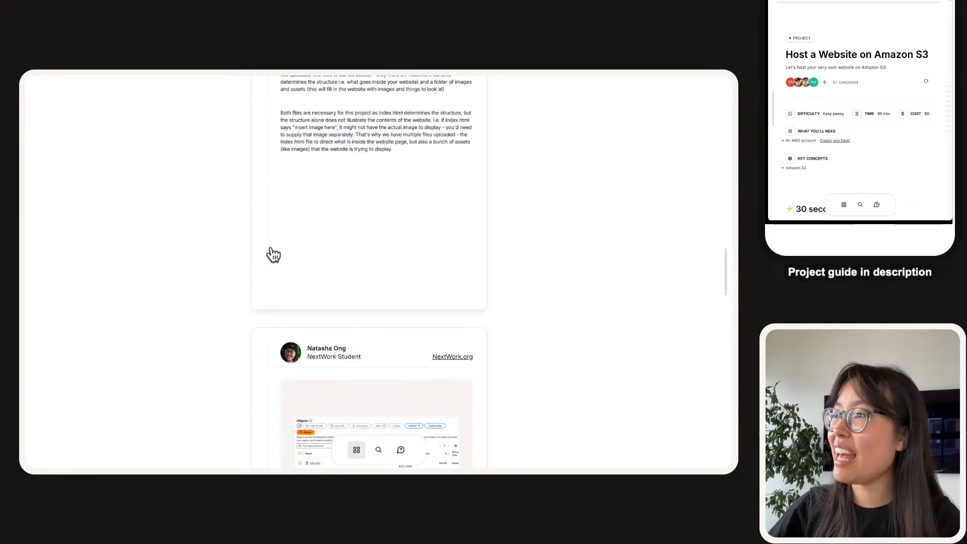
scroll(272, 255, "up", 1)
scroll(273, 255, "down", 8)
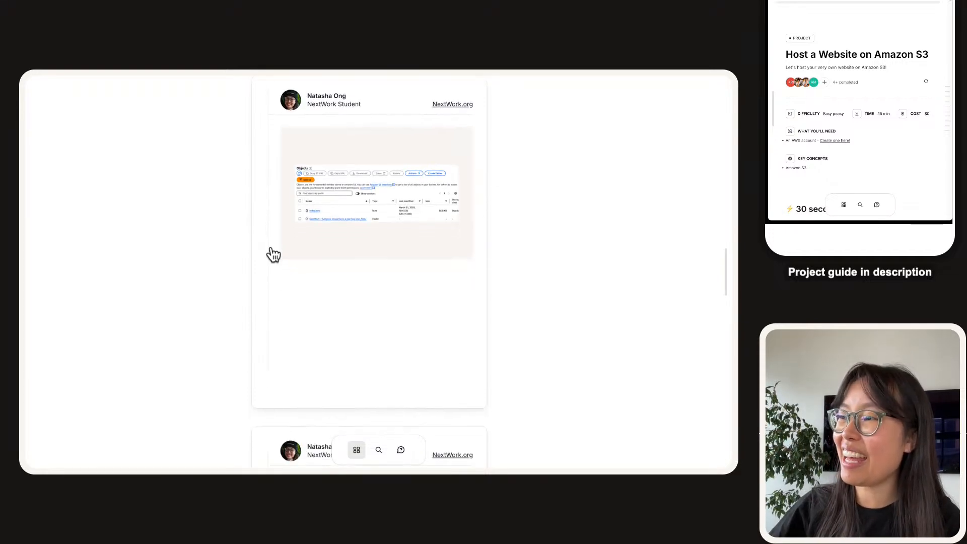
scroll(272, 255, "down", 4)
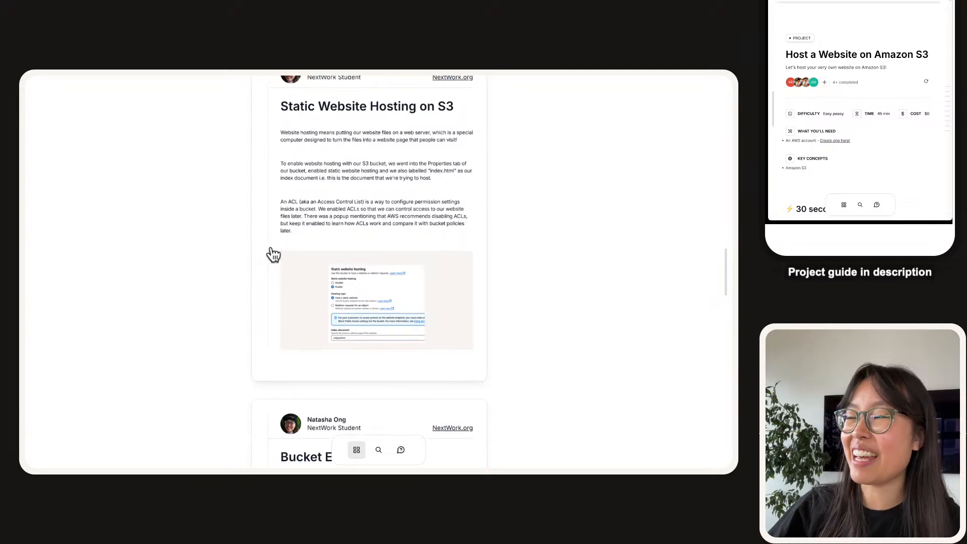
scroll(272, 255, "down", 9)
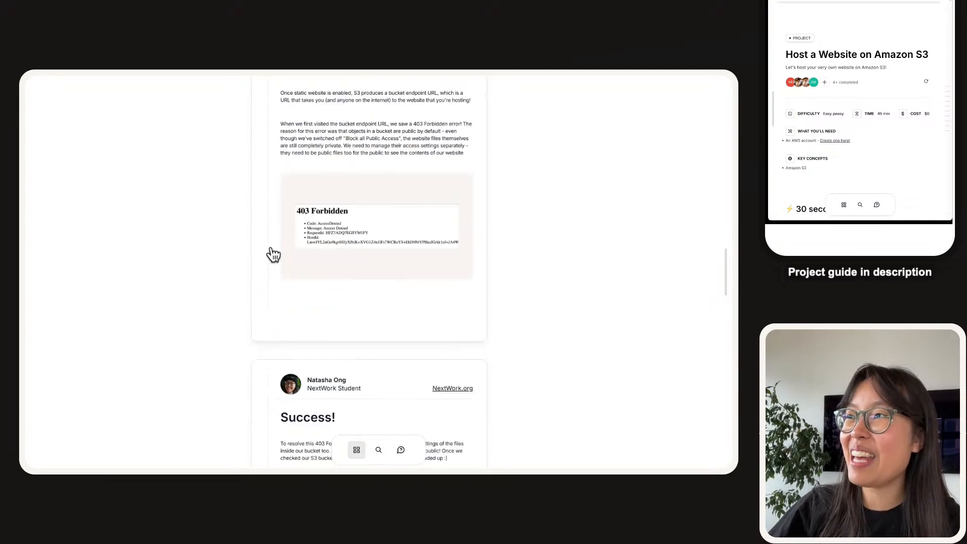
scroll(272, 255, "down", 1)
scroll(273, 255, "down", 3)
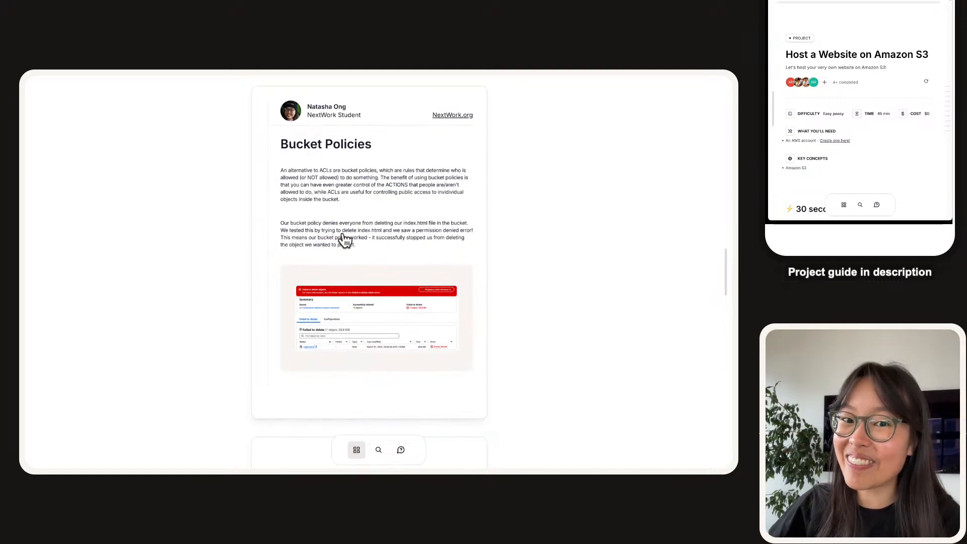
scroll(344, 240, "down", 8)
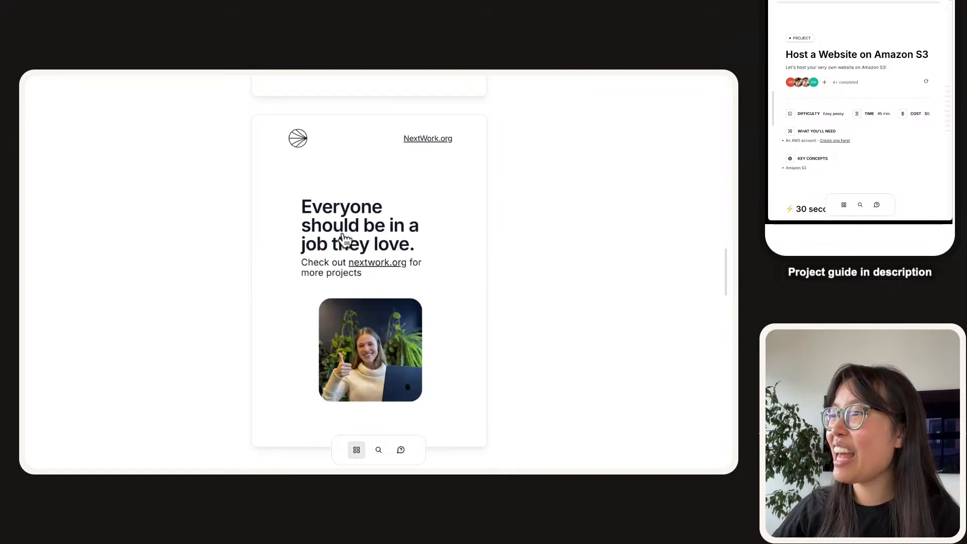
scroll(344, 240, "up", 20)
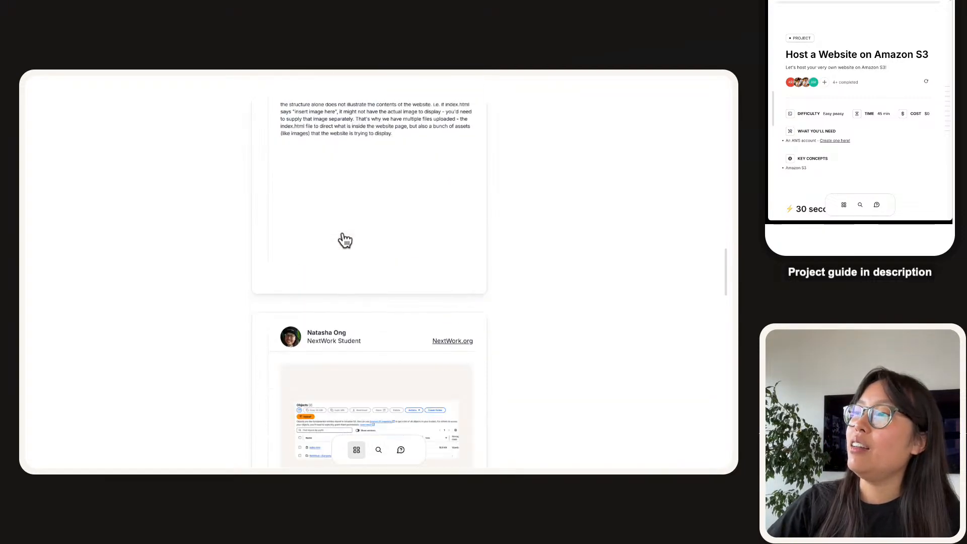
scroll(346, 240, "up", 5)
scroll(345, 241, "down", 9)
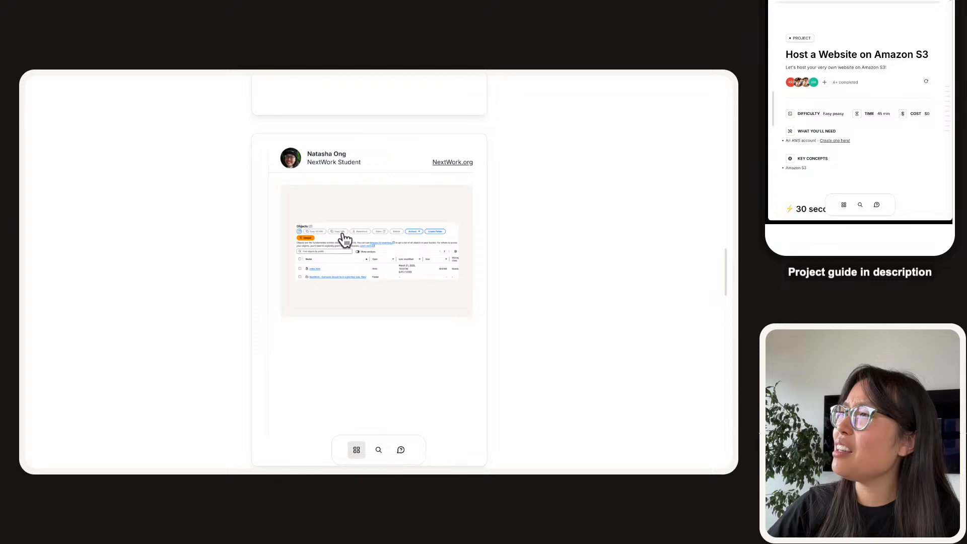
scroll(344, 240, "up", 20)
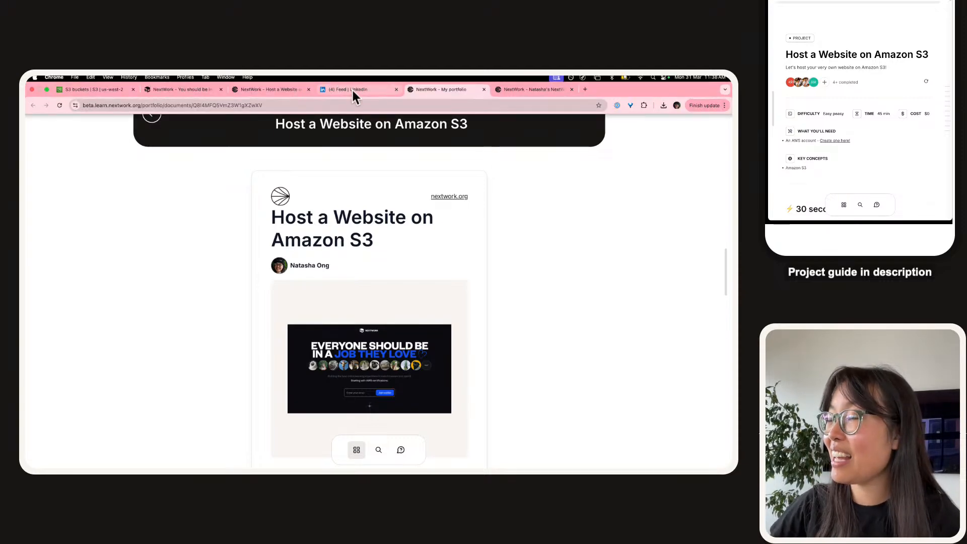
- Return to the LinkedIn draft, check the uploaded document's preview and attach the document to the post
left_click(353, 90)
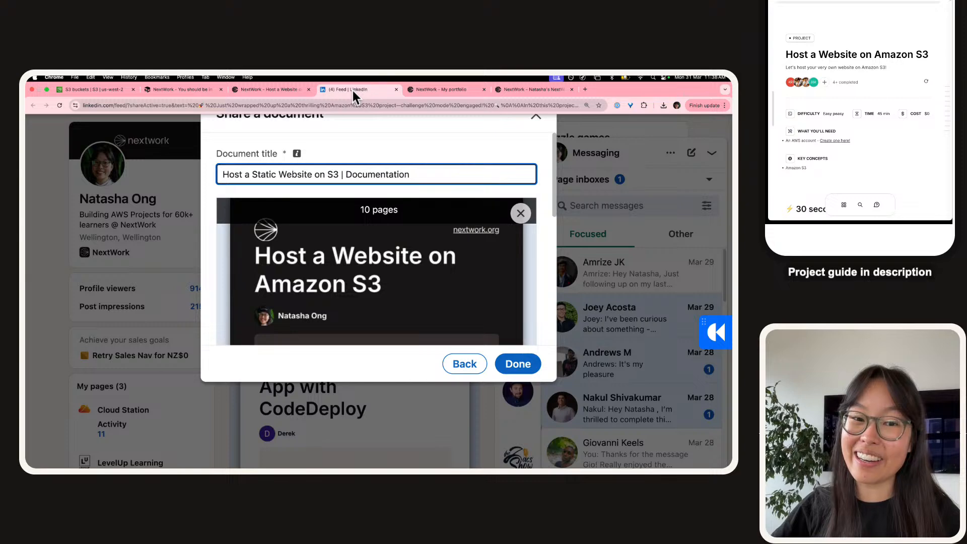
scroll(416, 226, "down", 8)
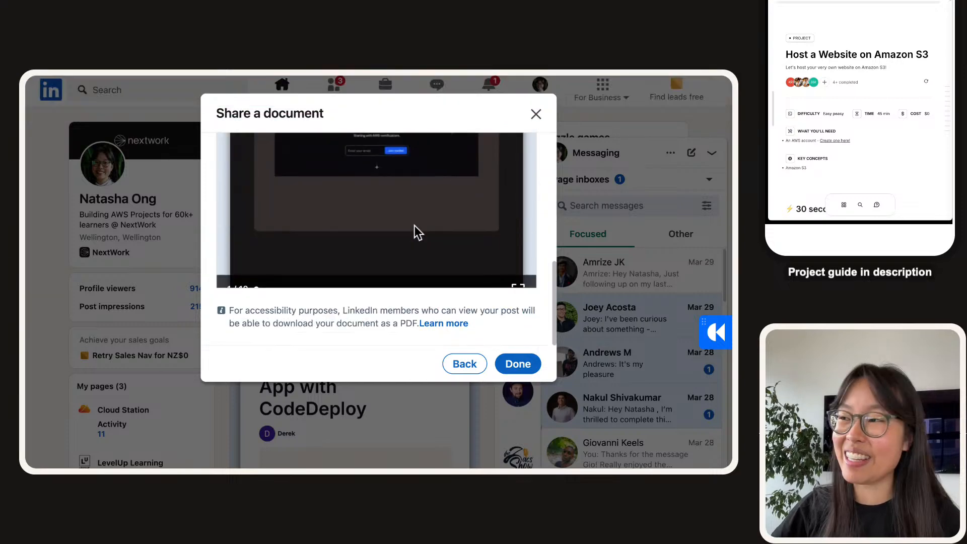
left_click(513, 363)
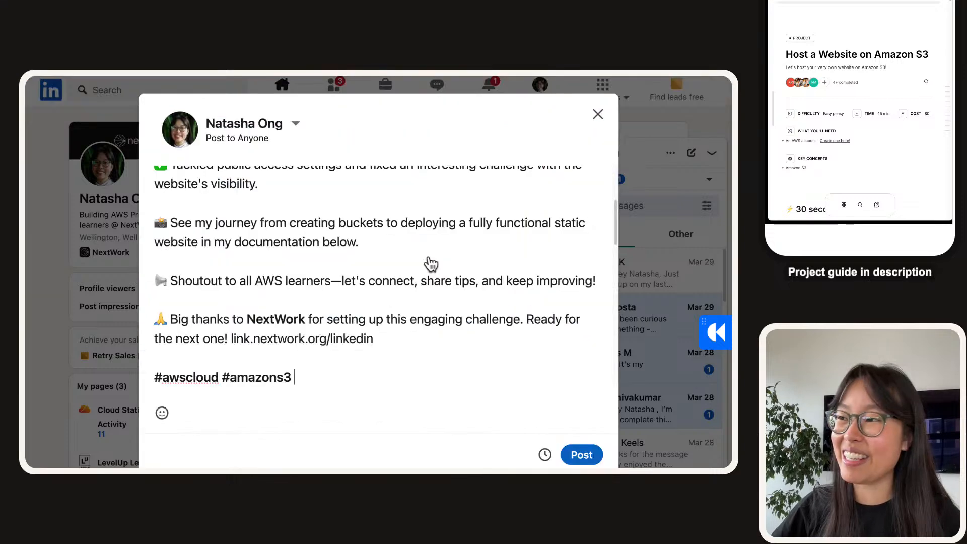
- Review the draft post's text and attached document, and switch back to the NextWork project's sharing options
scroll(492, 380, "down", 7)
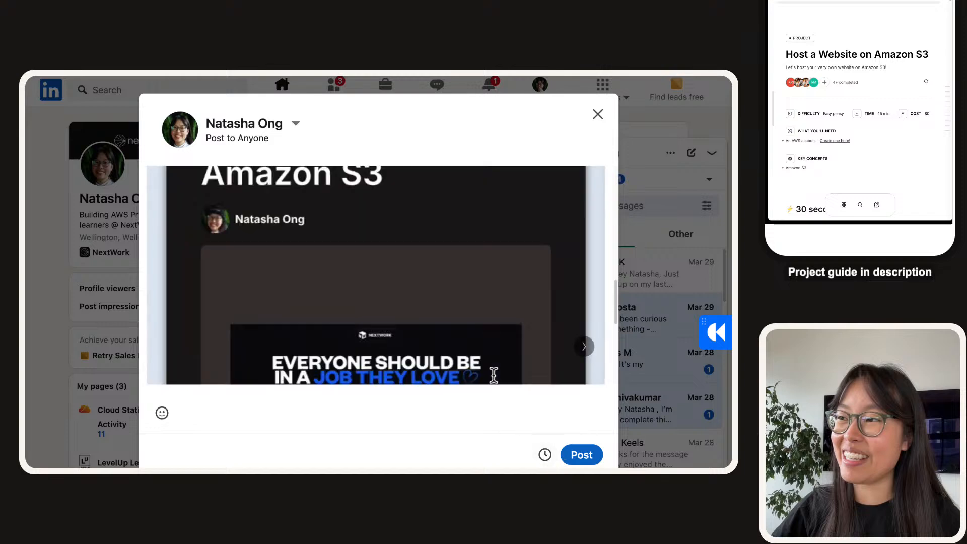
scroll(493, 375, "up", 3)
scroll(453, 348, "up", 8)
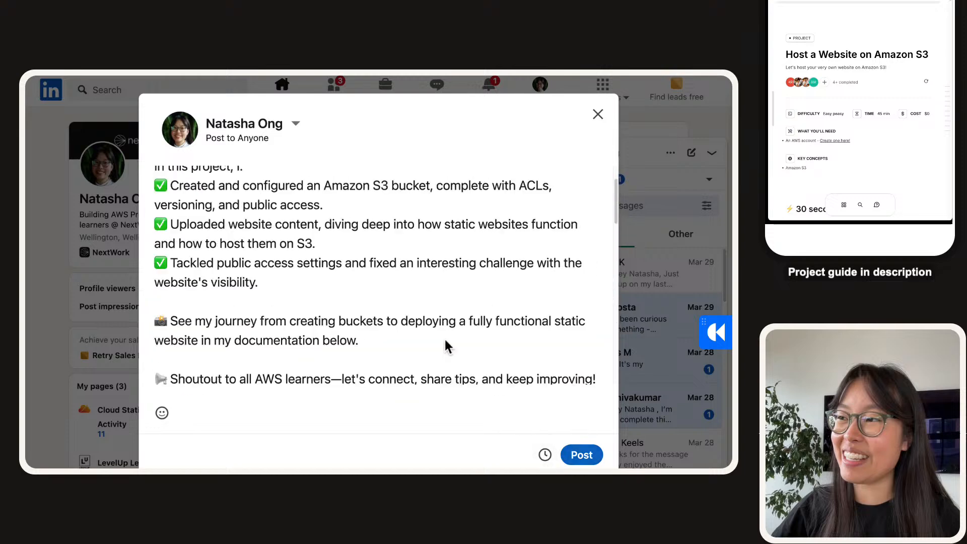
scroll(266, 352, "down", 6)
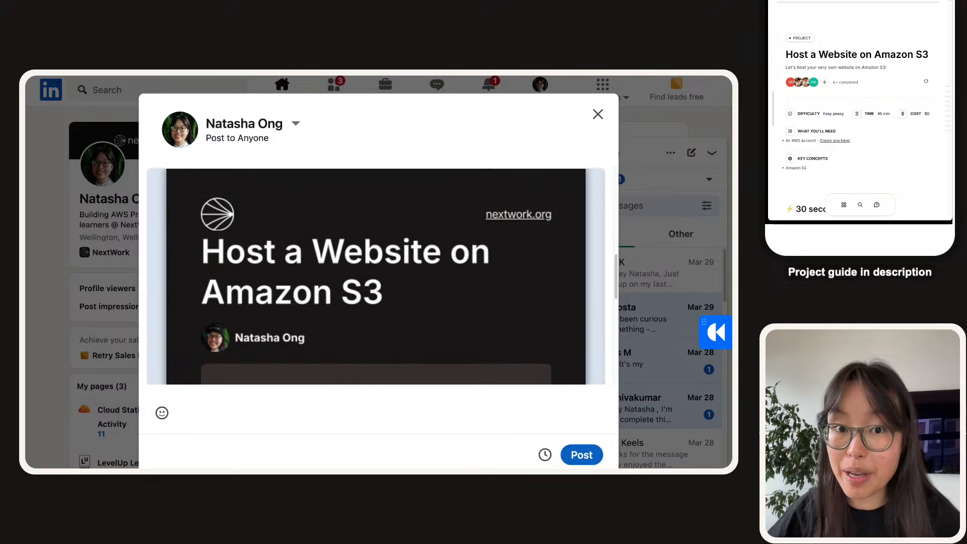
scroll(376, 276, "up", 1)
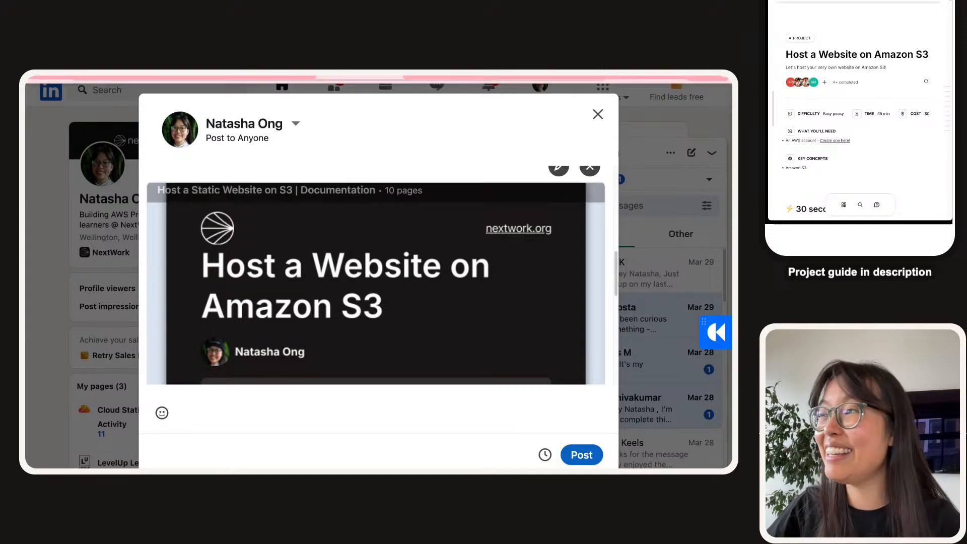
left_click(283, 91)
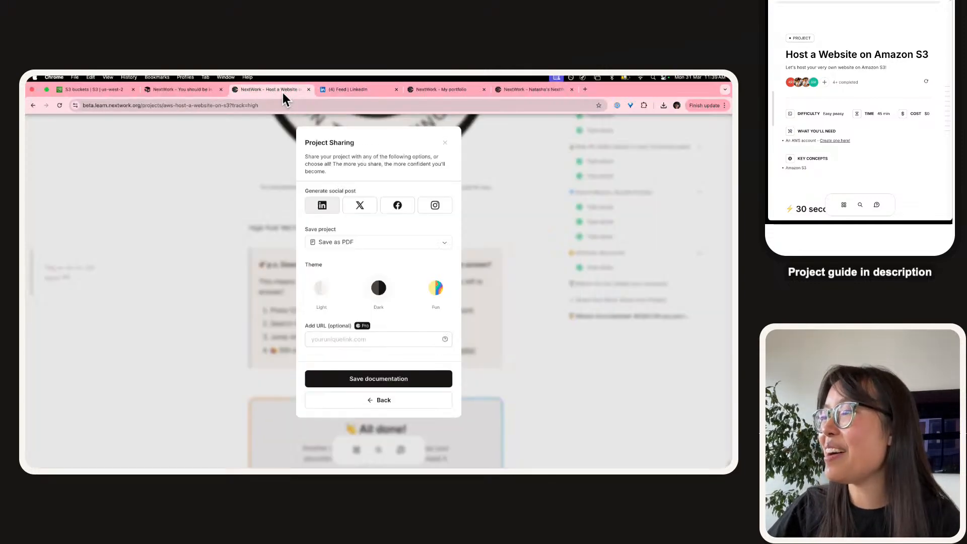
- Dismiss the project sharing options and open the NextWork community page linked in the guide's celebration section
left_click(237, 239)
scroll(302, 267, "up", 5)
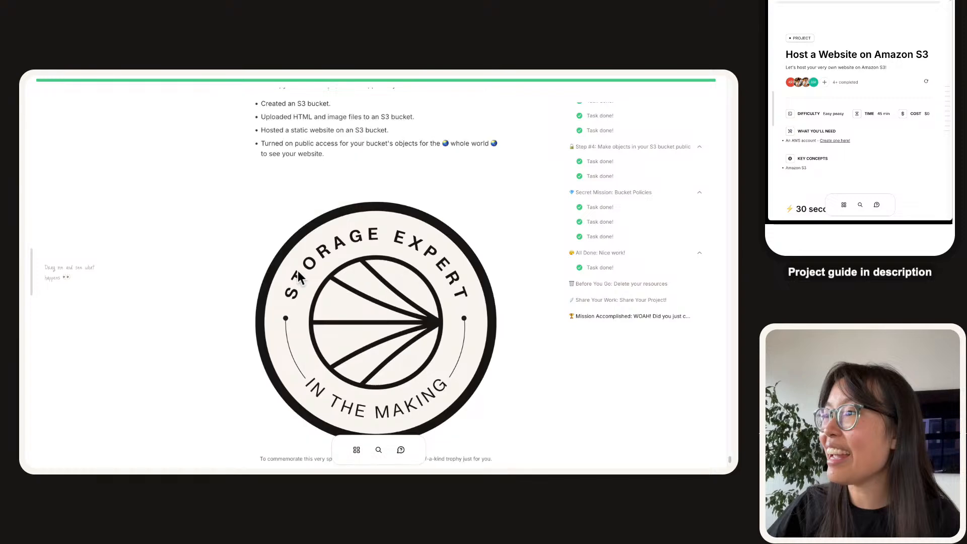
scroll(298, 272, "up", 10)
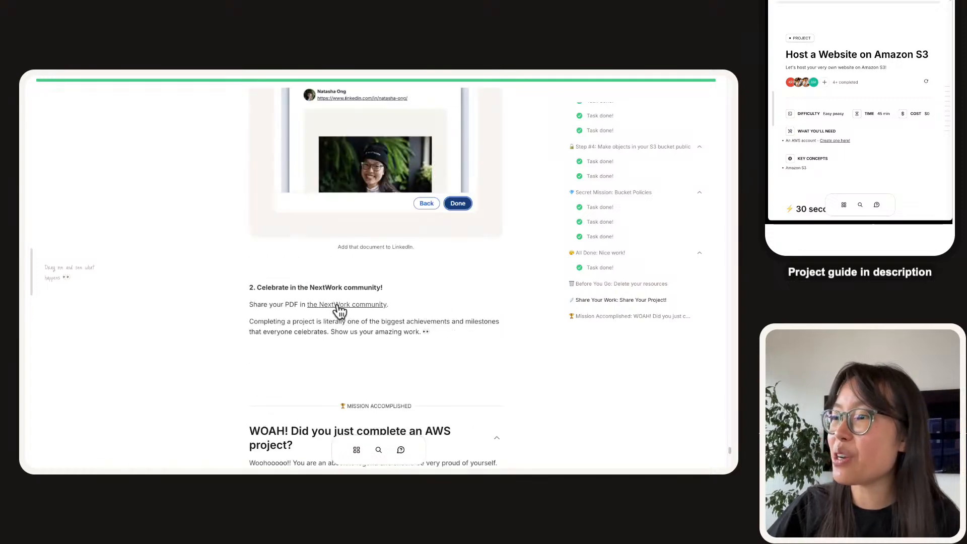
left_click(335, 305)
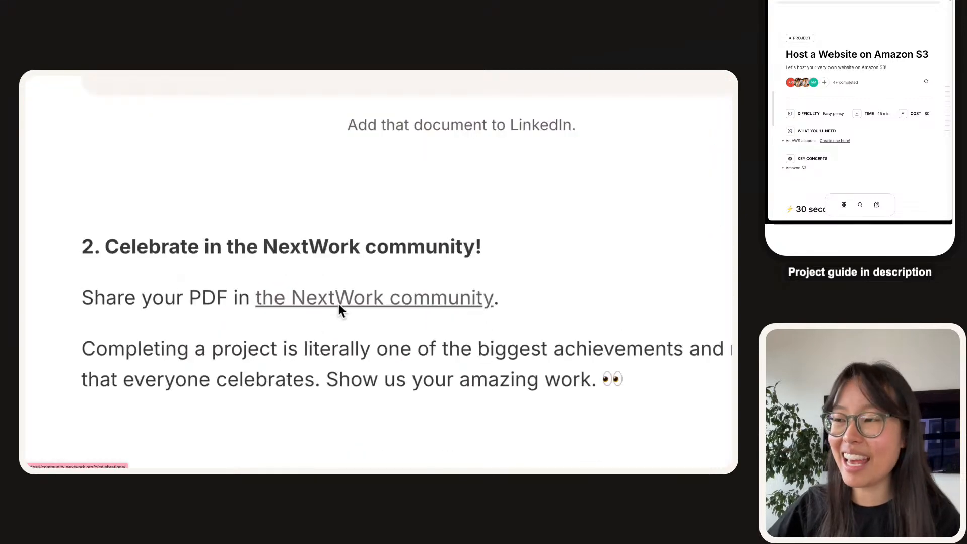
mouse_move(292, 90)
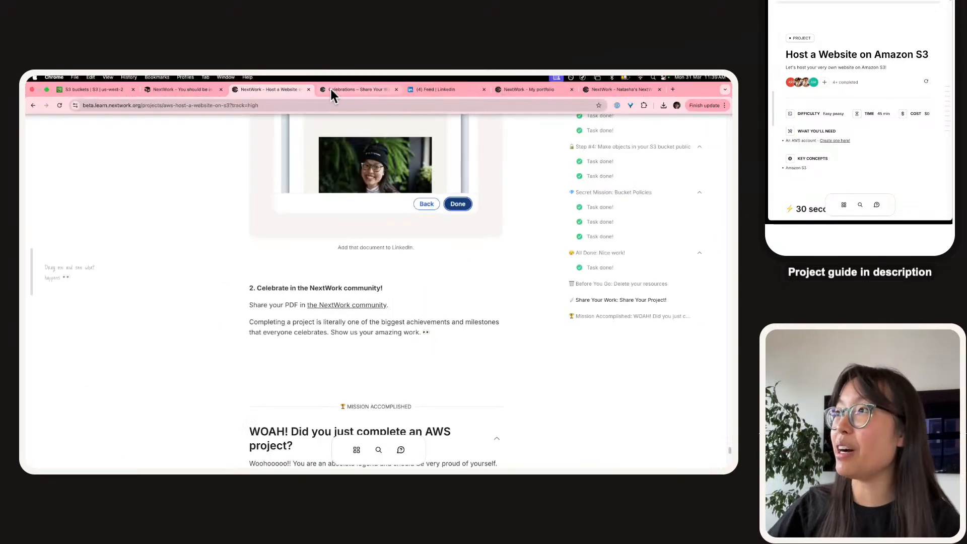
left_click(331, 90)
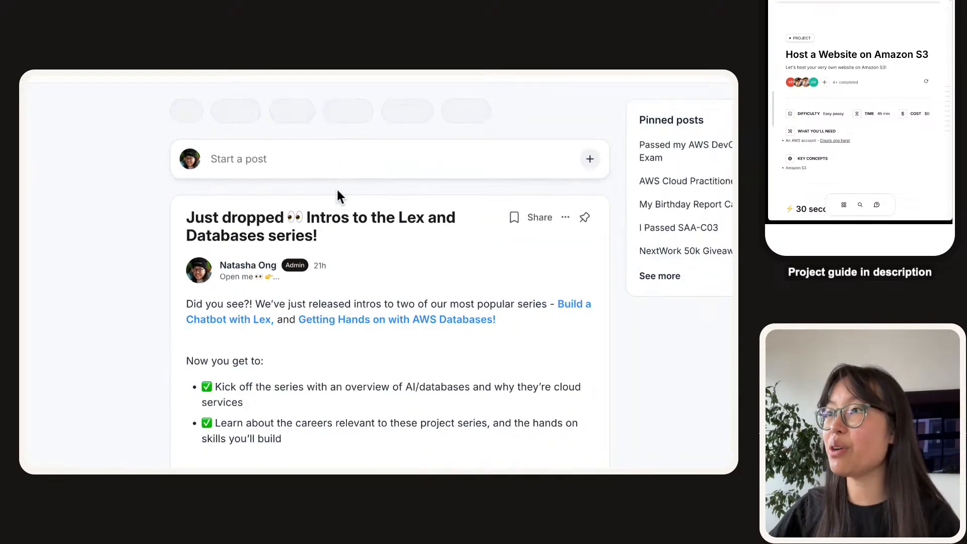
- Look through the Celebrations feed for examples of project write-ups that members shared with their documentation PDFs
scroll(383, 265, "down", 15)
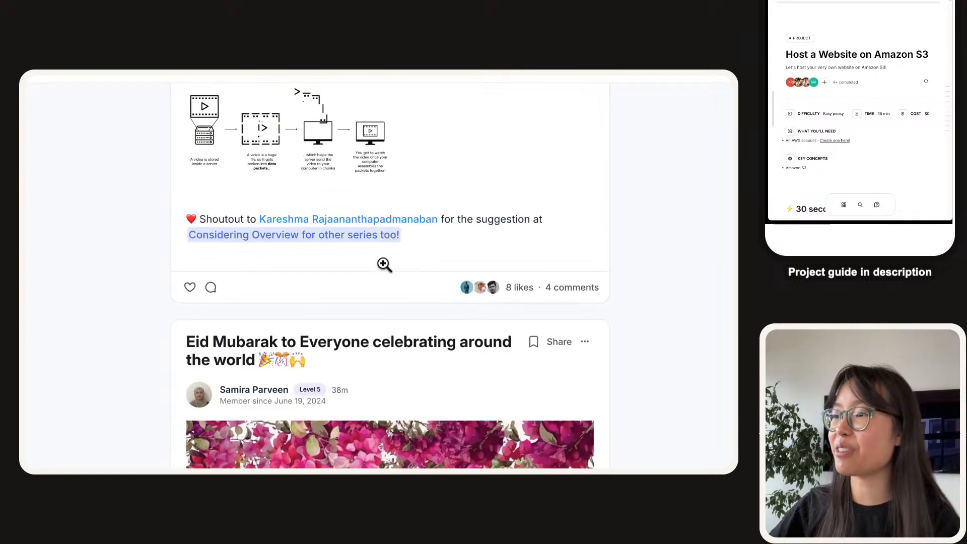
scroll(382, 263, "down", 20)
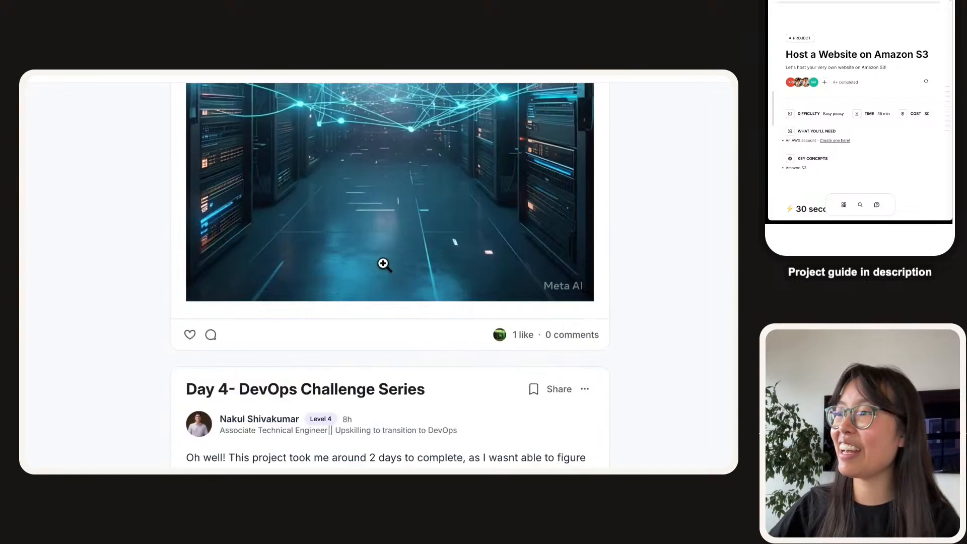
scroll(384, 264, "down", 15)
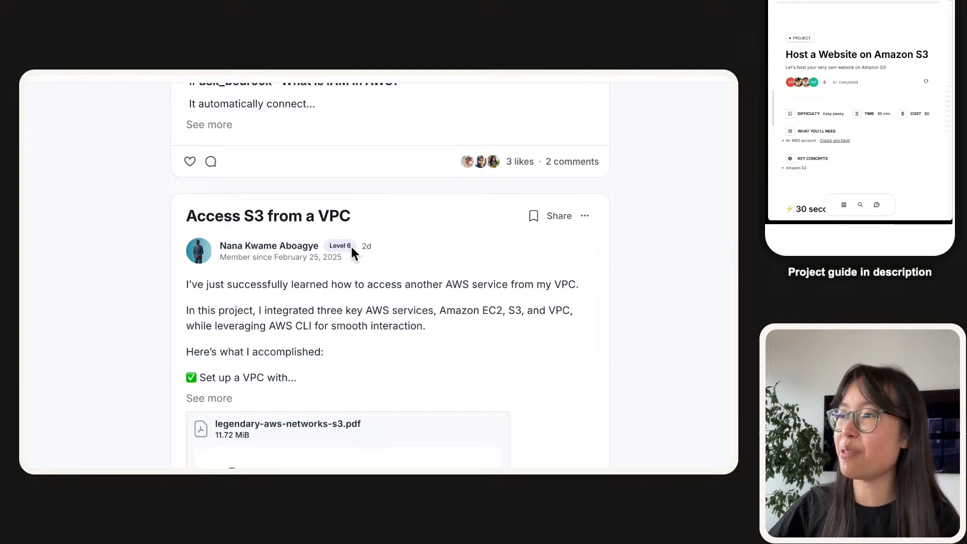
scroll(353, 255, "down", 15)
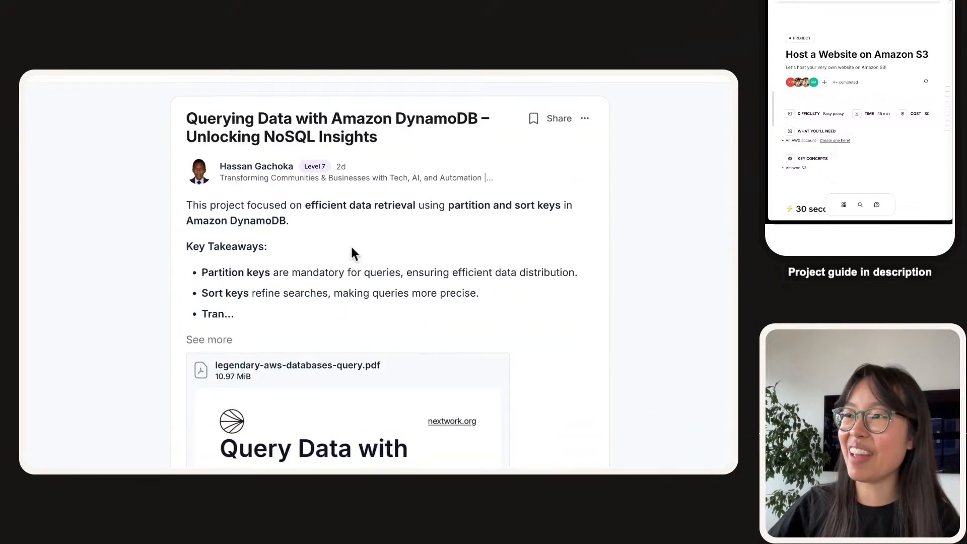
scroll(353, 252, "down", 15)
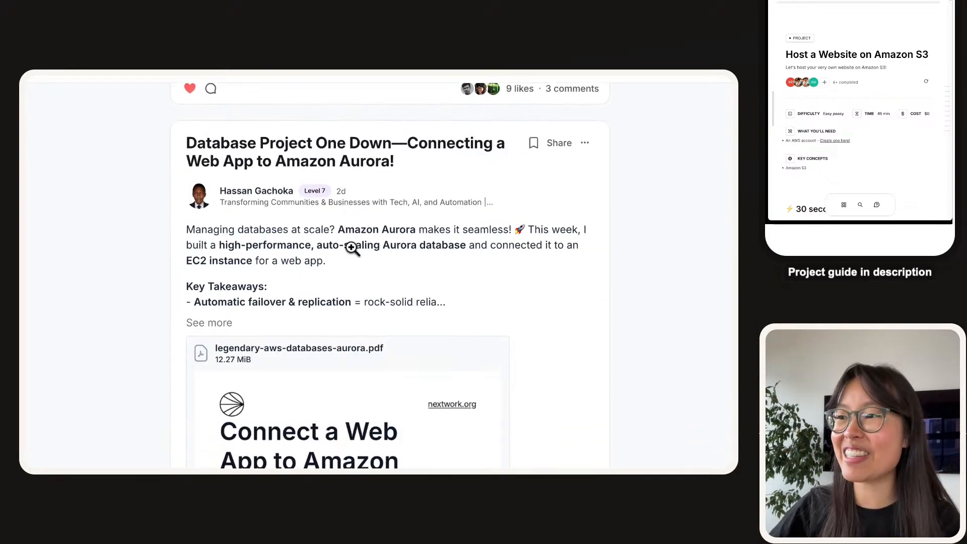
scroll(353, 249, "down", 15)
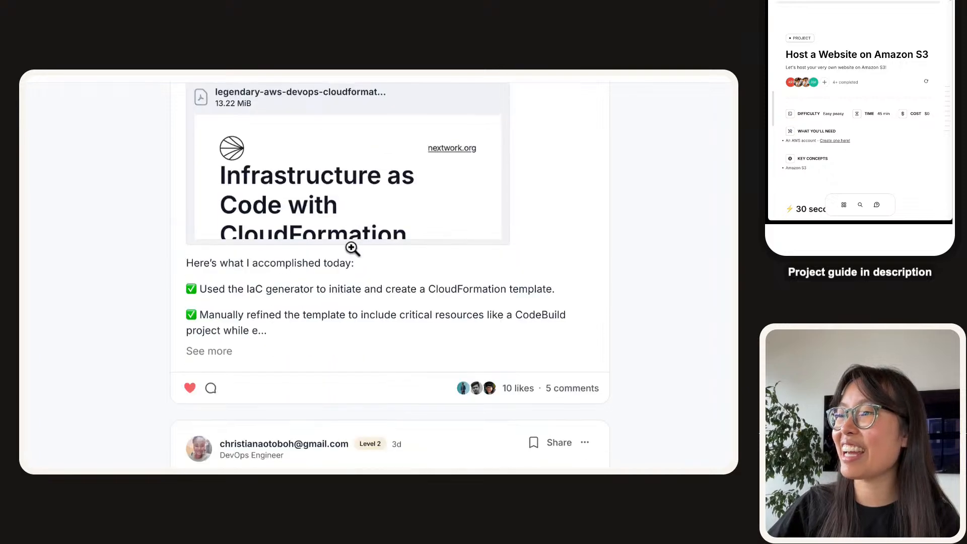
scroll(352, 249, "down", 15)
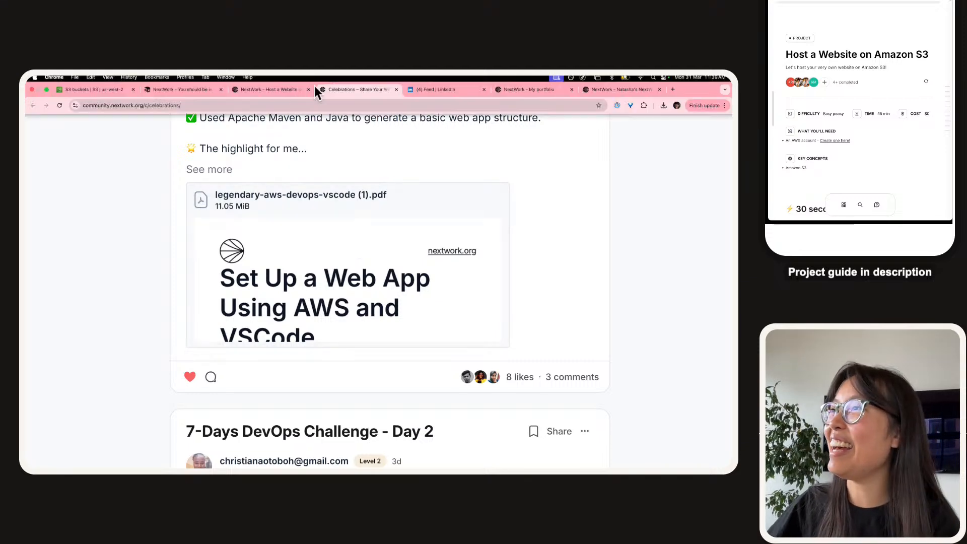
- Return to the Host a Website on Amazon S3 guide and view its Mission Accomplished section
left_click(288, 88)
scroll(277, 252, "down", 2)
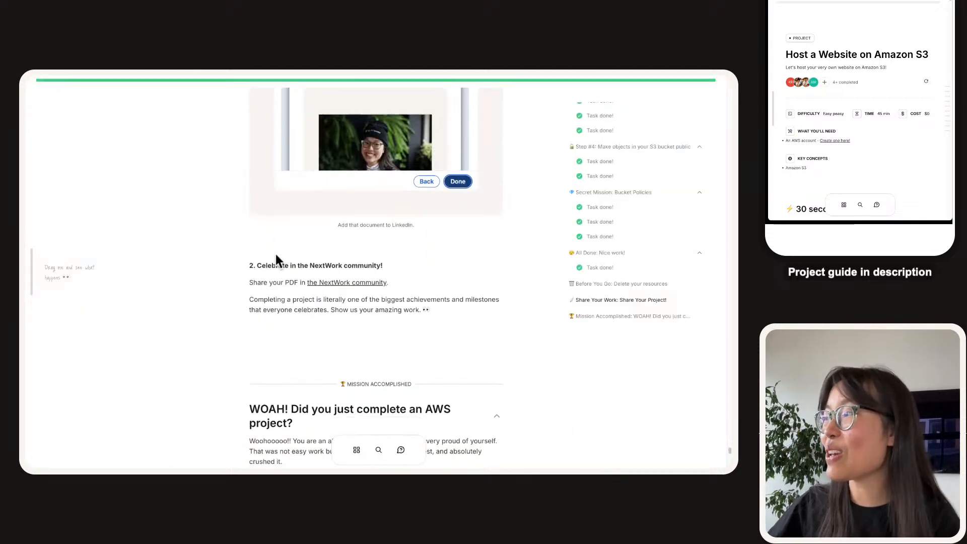
mouse_move(166, 75)
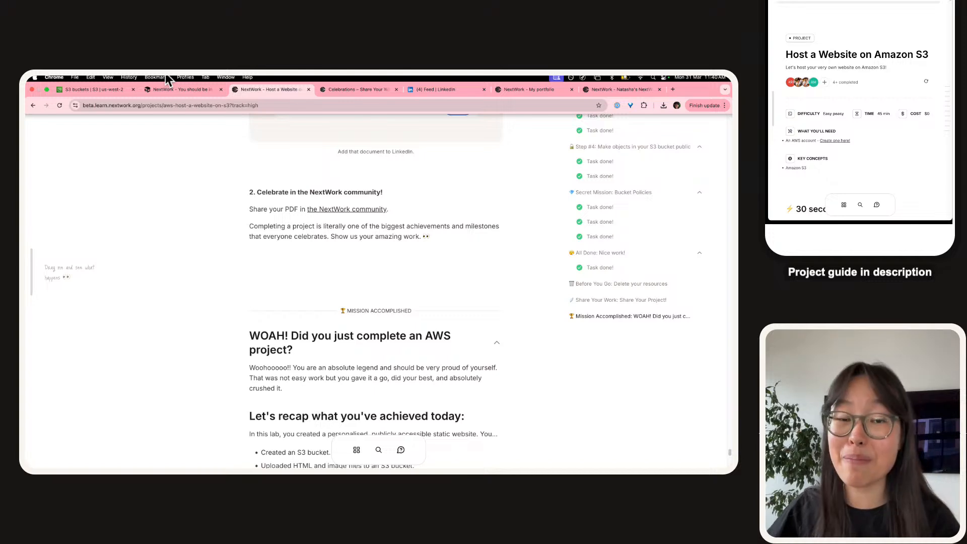